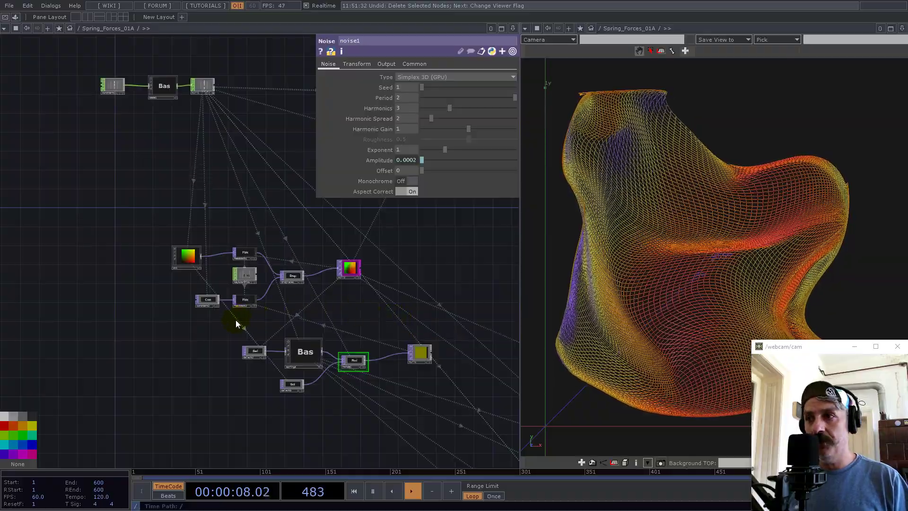
left_click_drag(373, 301, 184, 273)
left_click_drag(345, 304, 294, 267)
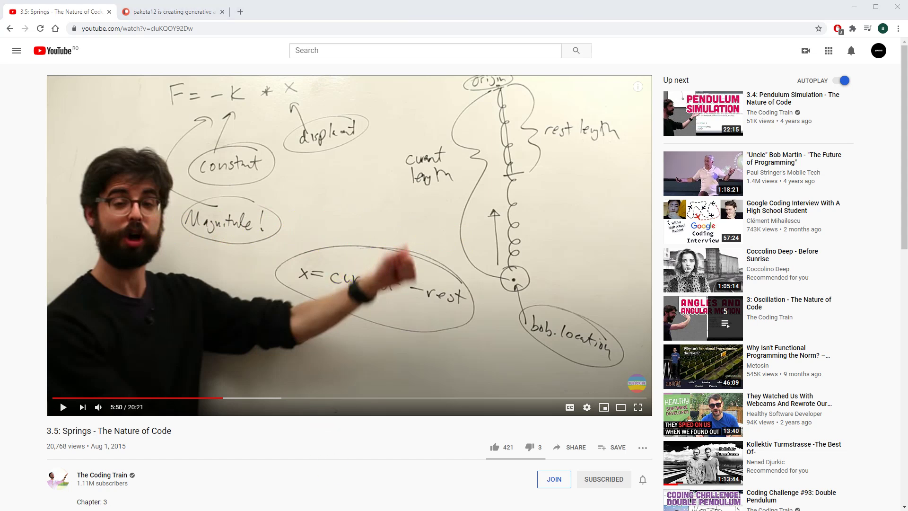
Switch from the browser to TouchDesigner and close the geometry viewer pane so the network fills the workspace
key("alt+Tab")
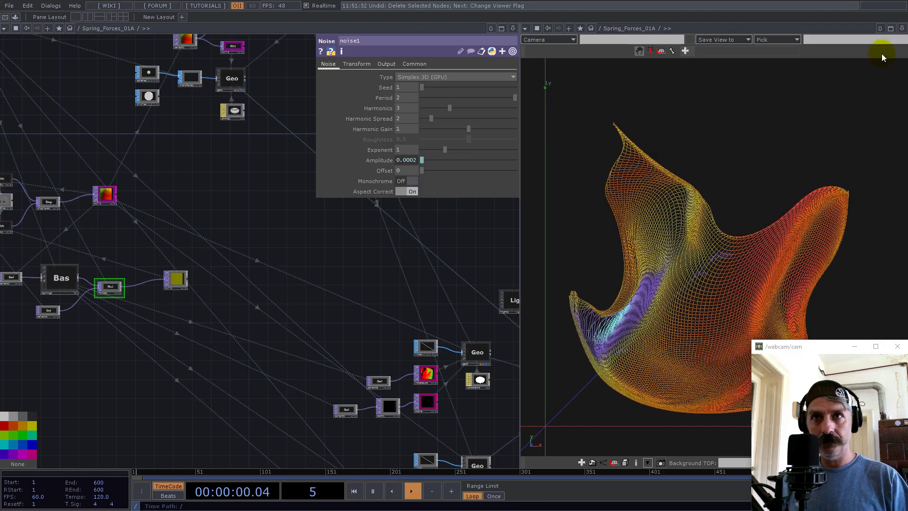
left_click(902, 29)
left_click(866, 94)
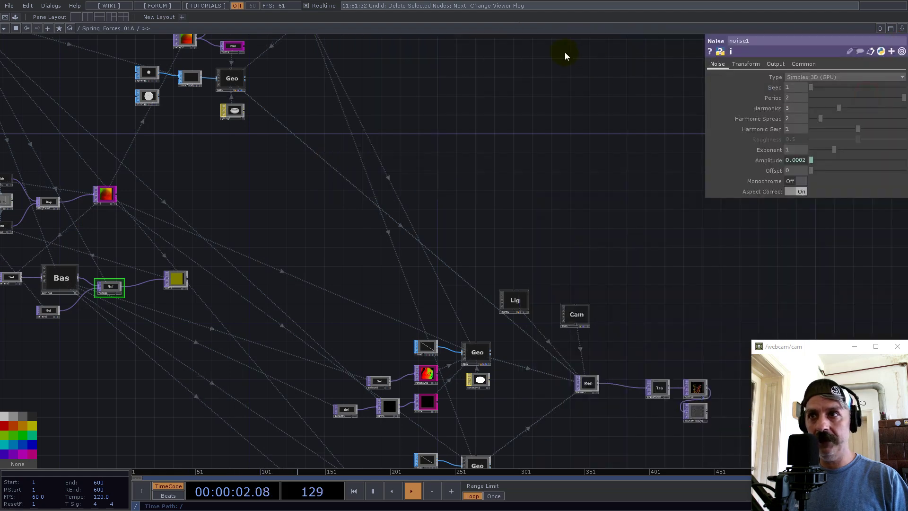
left_click(903, 24)
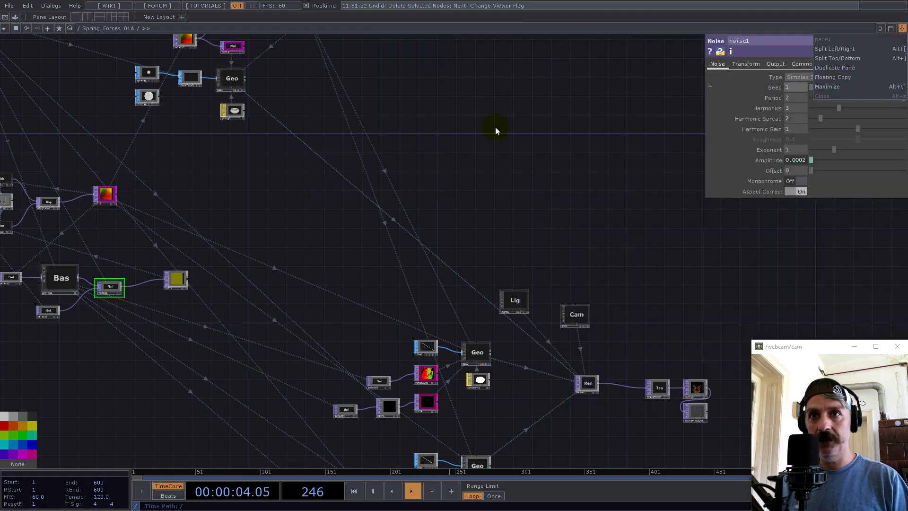
Leave the Spring_Forces_01A container, enter project1 and delete all of its default operators
left_click(369, 180)
key("u")
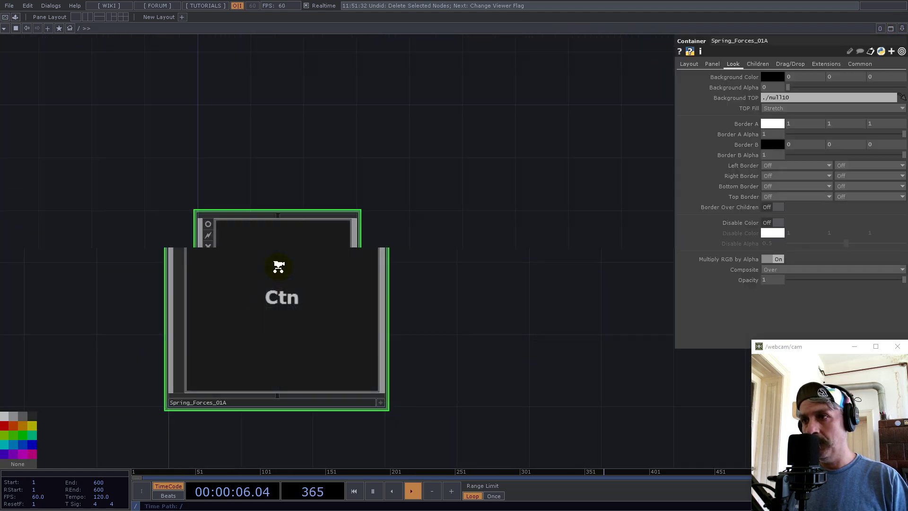
key("i")
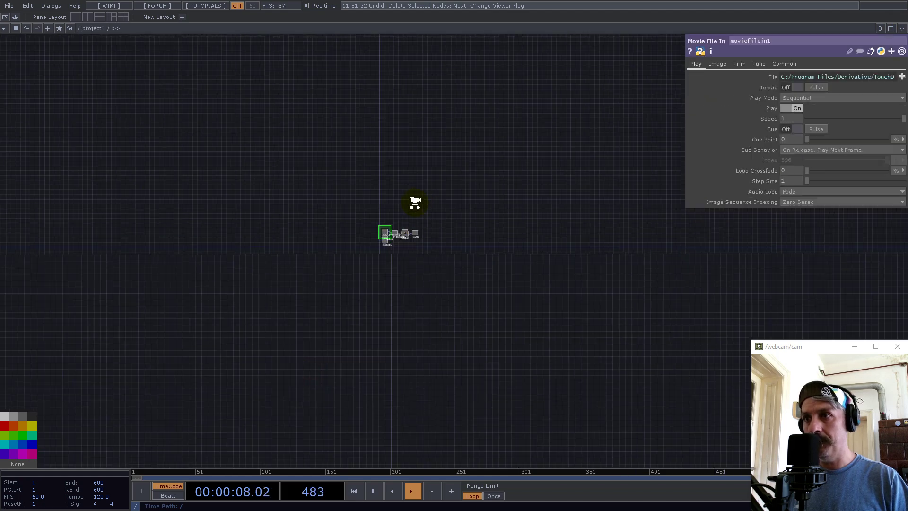
scroll(401, 261, "up", 5)
left_click_drag(405, 152, 320, 173)
right_click_drag(125, 161, 600, 362)
key("Delete")
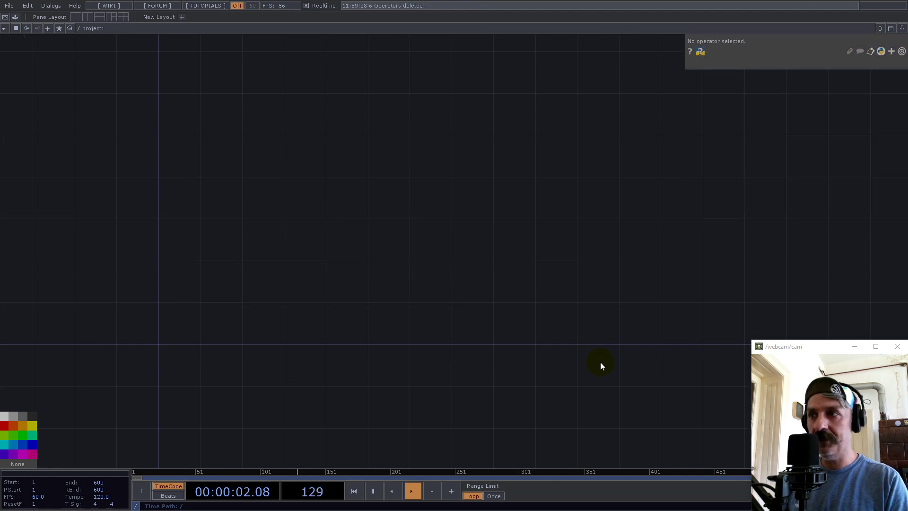
Add a Constant CHOP near the origin of the empty project1 network
double_click(212, 318)
type("const")
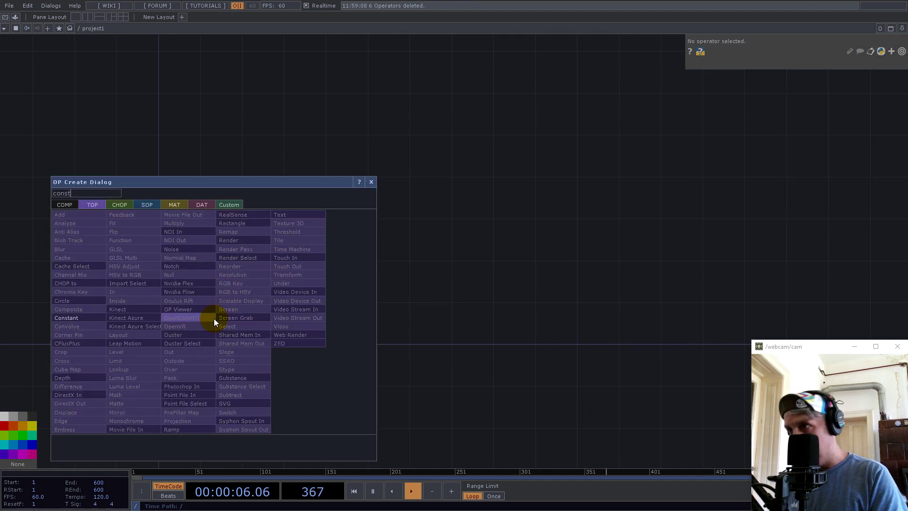
left_click(121, 203)
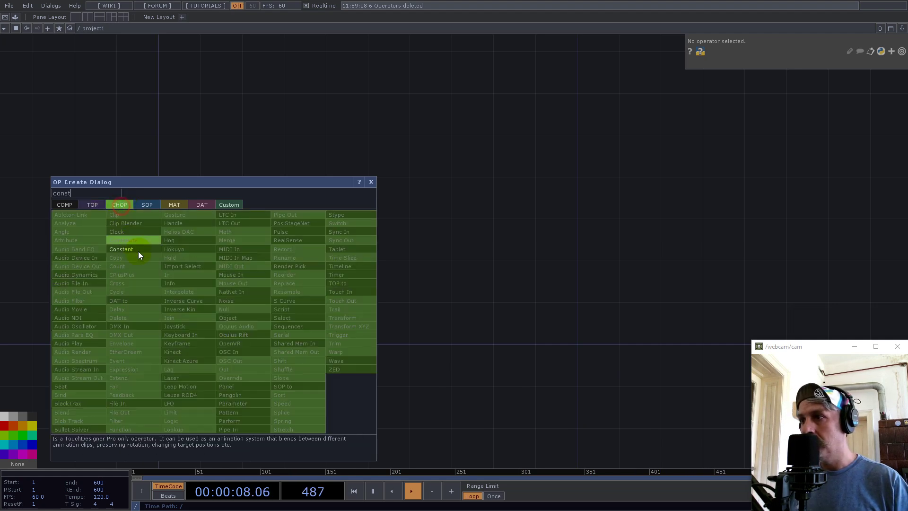
left_click(127, 250)
left_click(188, 326)
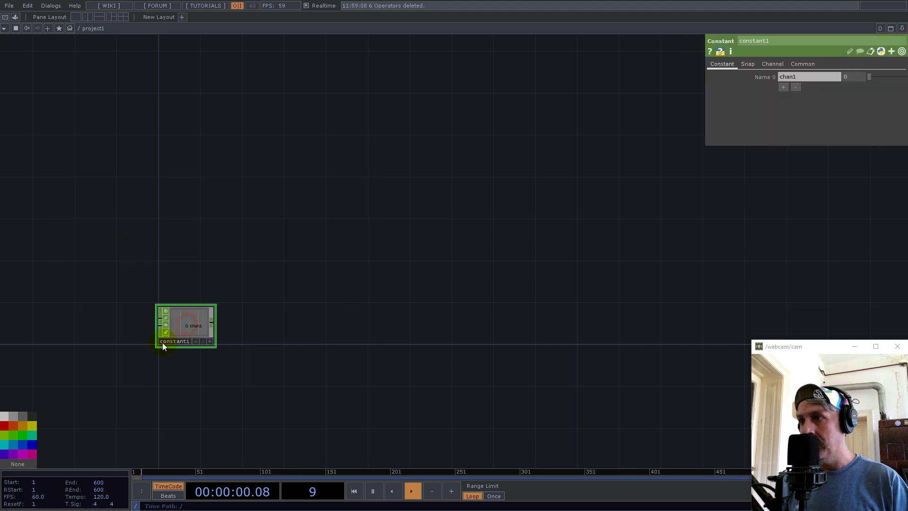
Rename the Constant CHOP's first channel to rows
scroll(164, 342, "up", 5)
scroll(192, 313, "up", 3)
left_click(802, 77)
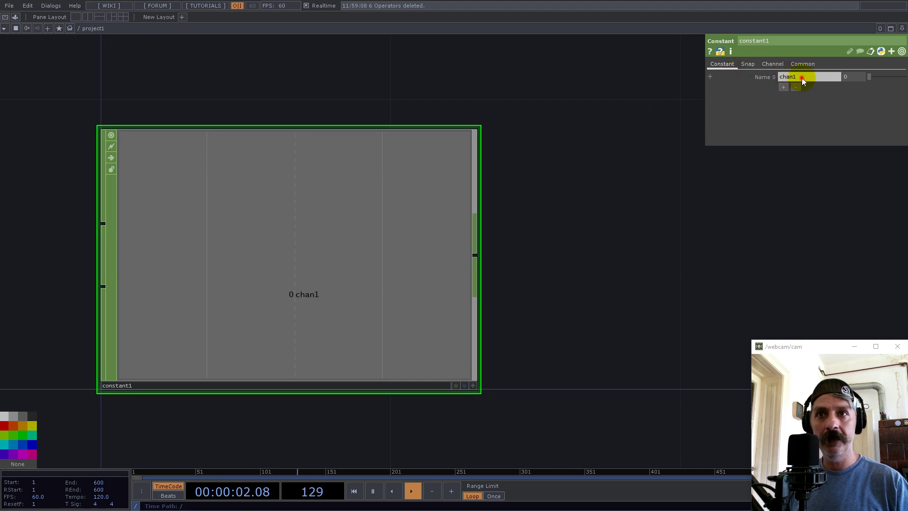
type("rows")
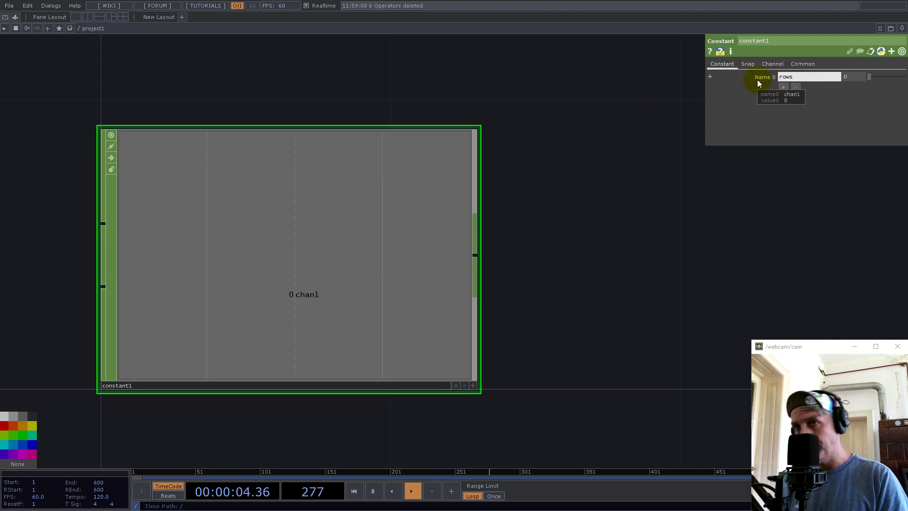
key("Return")
Add two more channels to the Constant CHOP, named columns and k
left_click(783, 87)
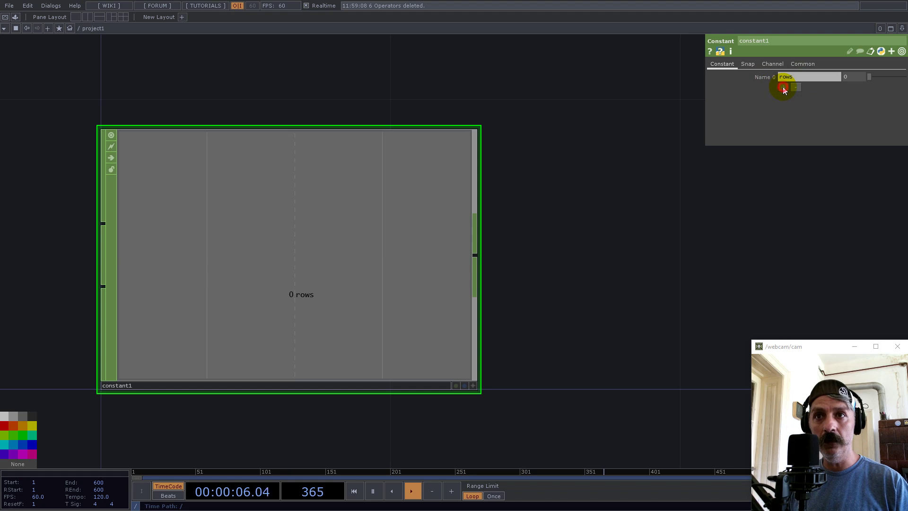
left_click(791, 87)
type("co")
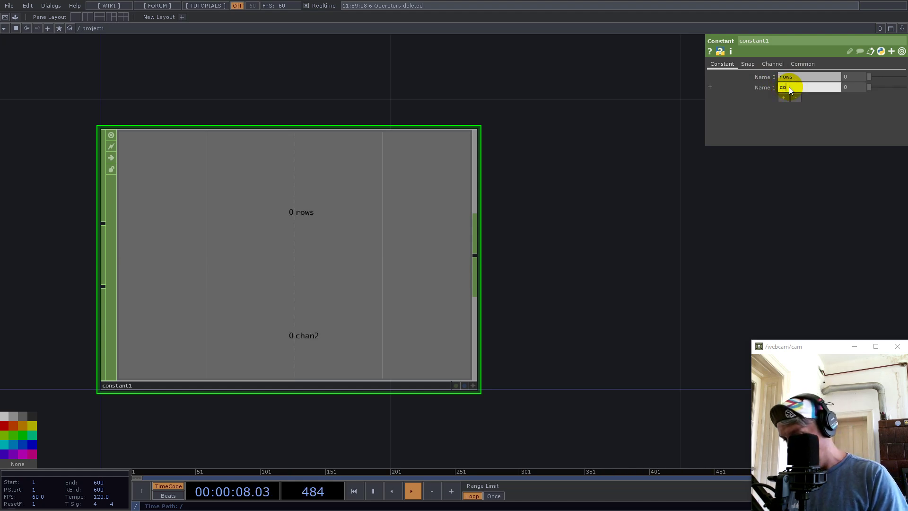
type("lumns")
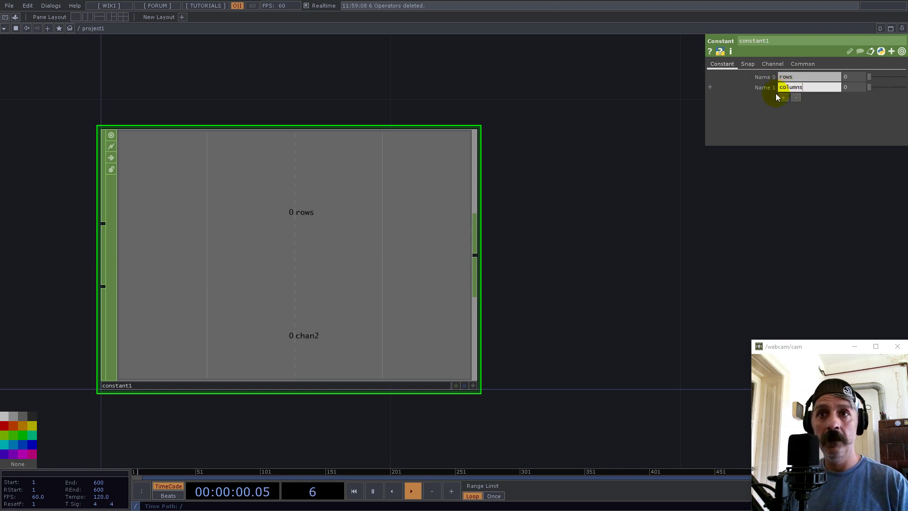
left_click(784, 99)
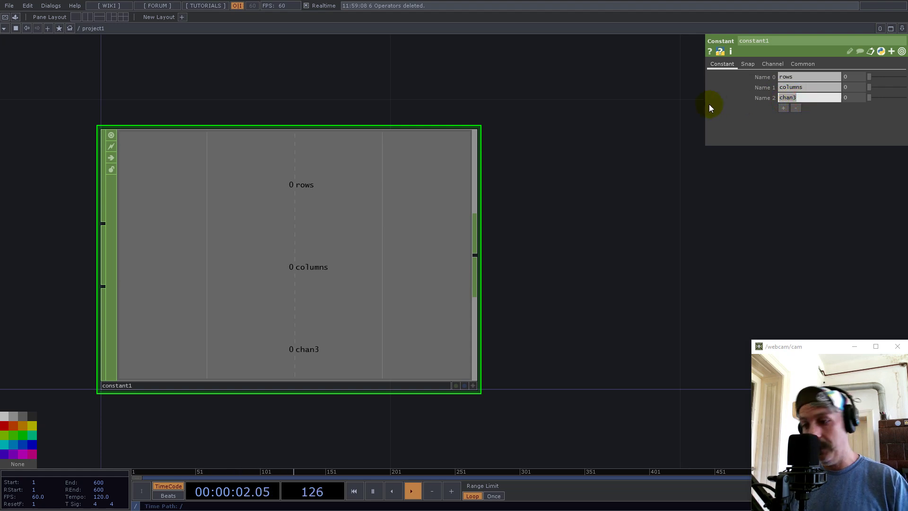
type("k")
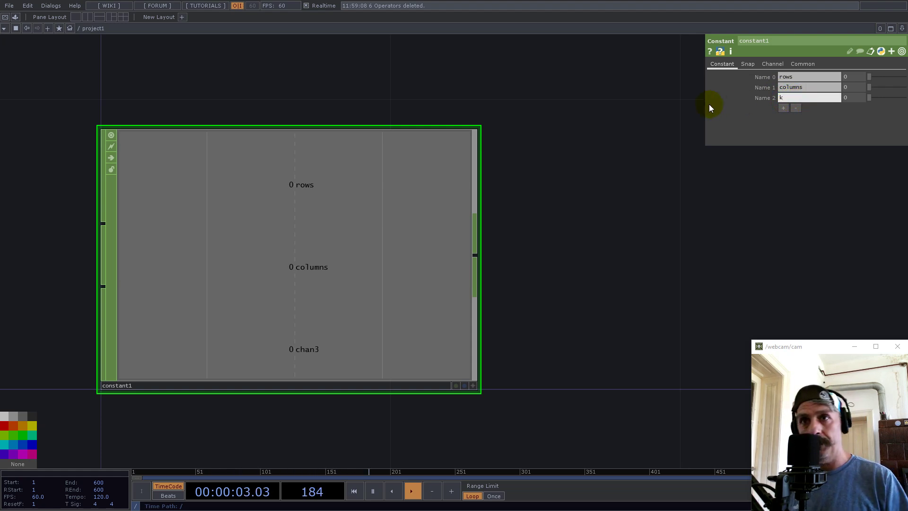
Set the constant's channel values to 0.125 for k, 16 for rows and 32 for columns
left_click(850, 97)
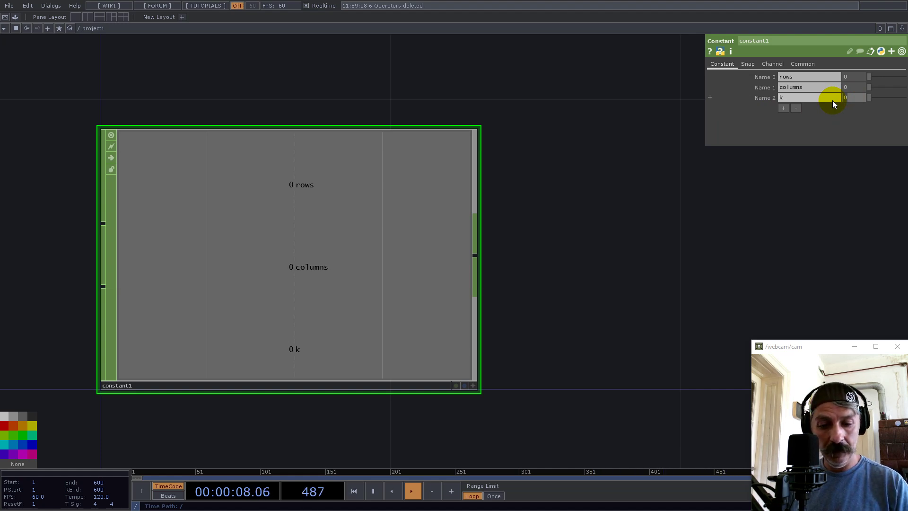
type(".125")
key("Return")
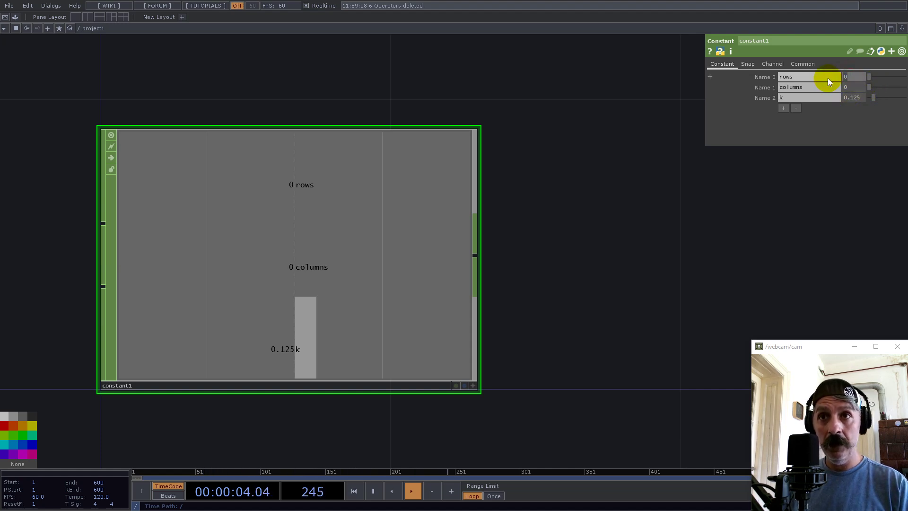
type("16")
left_click(852, 89)
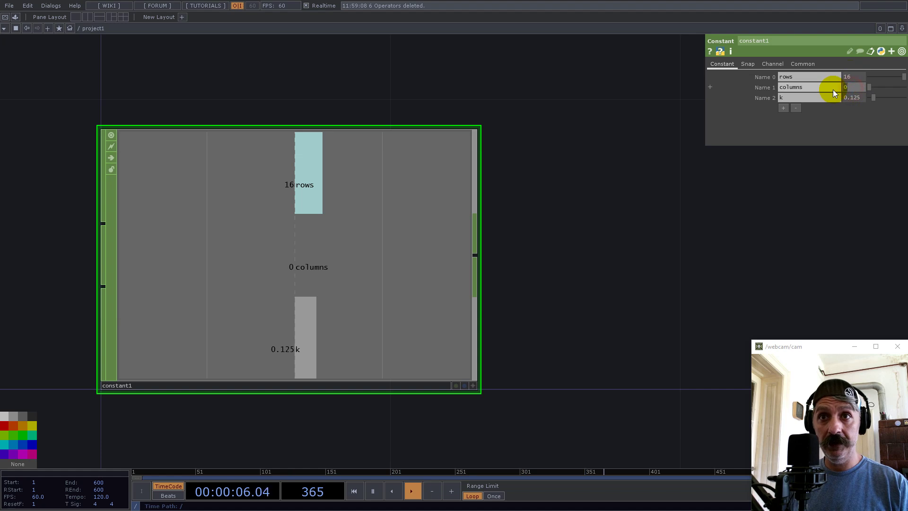
type("32")
key("Return")
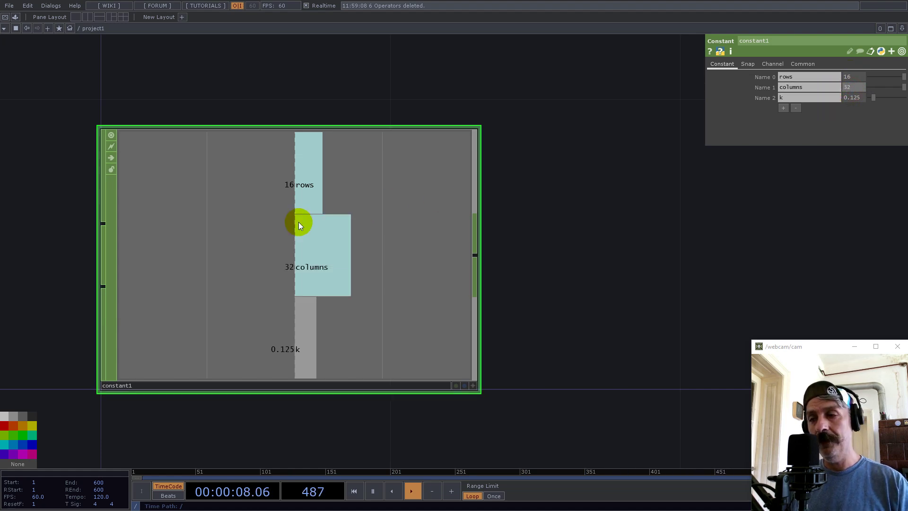
Append a Null CHOP to the output of the Constant CHOP
scroll(301, 221, "down", 5)
right_click(336, 223)
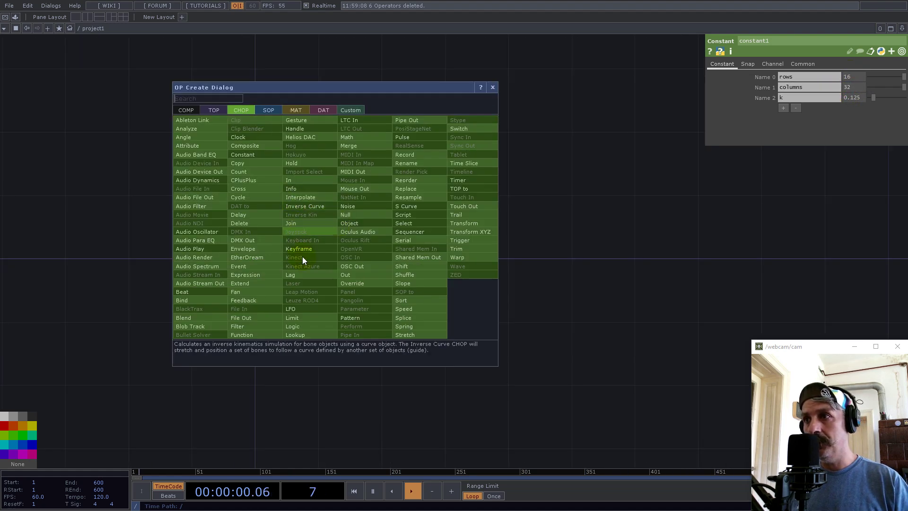
type("nul")
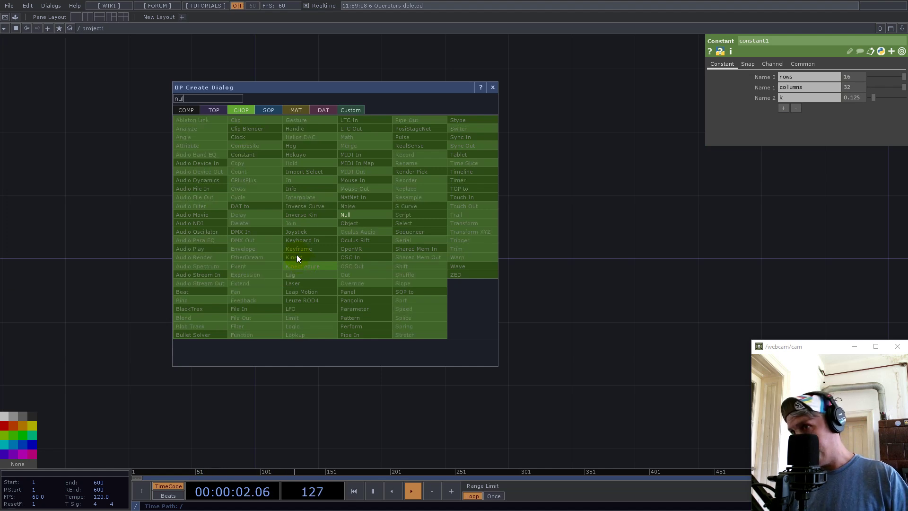
left_click(347, 215)
left_click(490, 248)
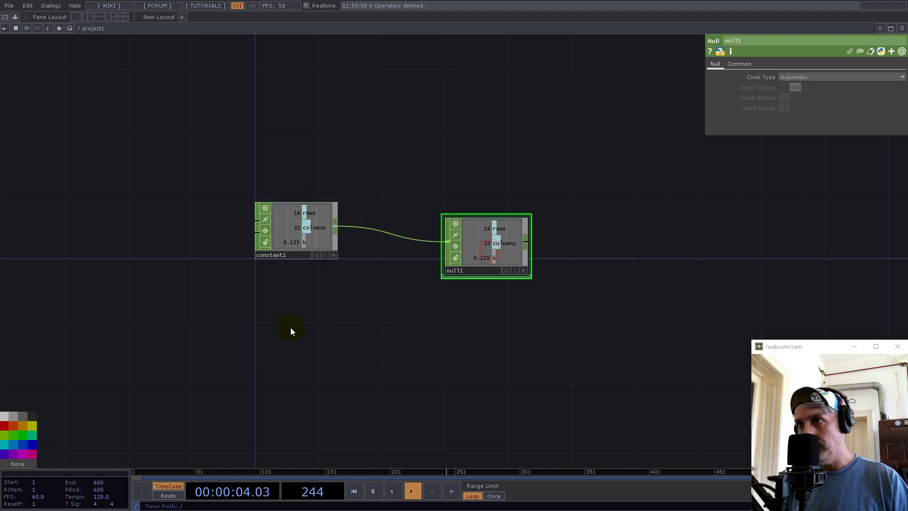
Place the UV component from My Components in the palette below the Null CHOP, and close the palette
left_click_drag(139, 161, 111, 114)
left_click(15, 18)
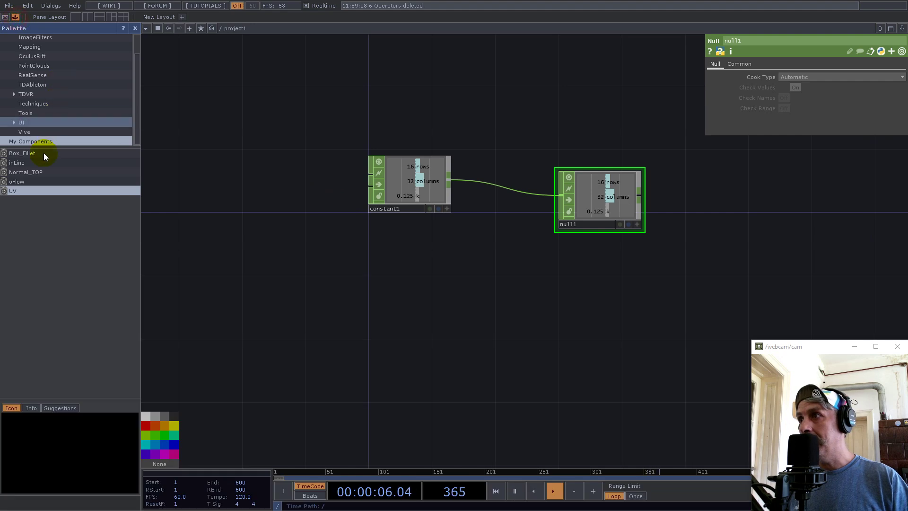
left_click_drag(30, 189, 593, 324)
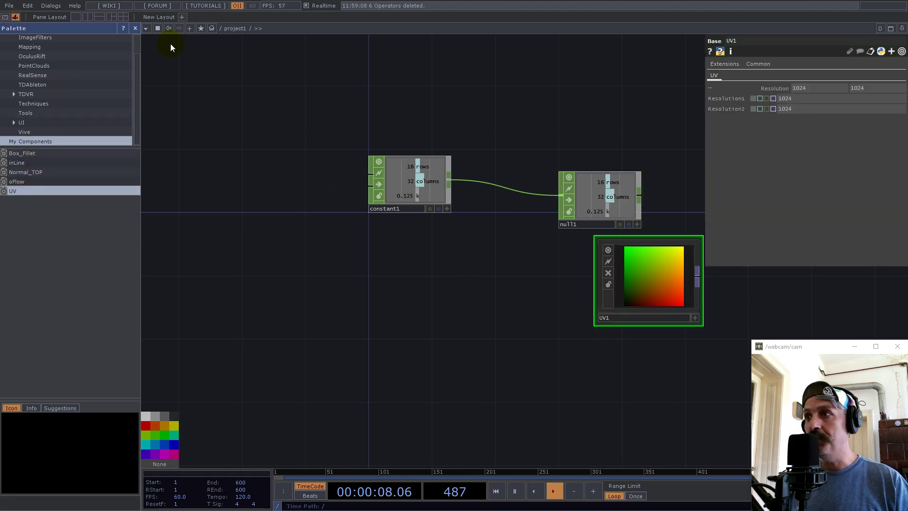
left_click(135, 28)
Move the UV component slightly further below the Null CHOP
left_click_drag(379, 369, 268, 373)
scroll(348, 356, "up", 5)
left_click_drag(527, 159, 377, 208)
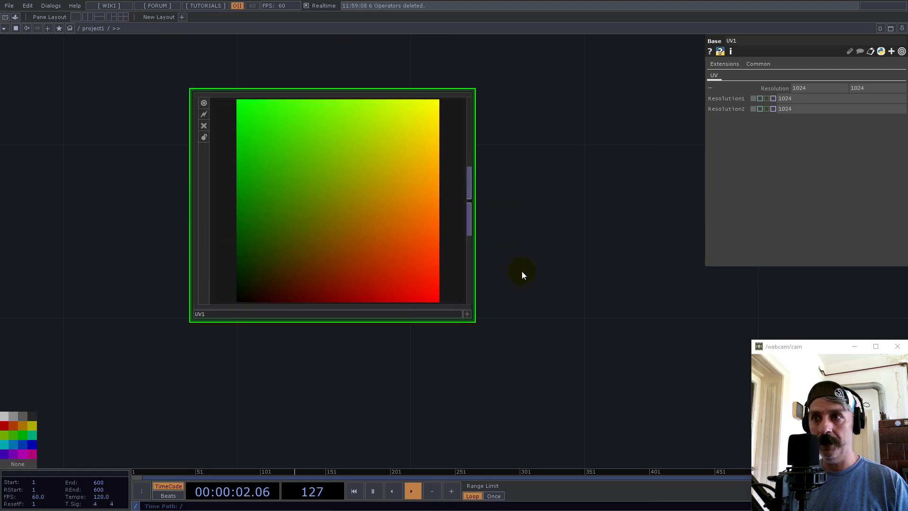
left_click_drag(547, 233, 597, 343)
scroll(518, 275, "down", 3)
scroll(514, 268, "down", 3)
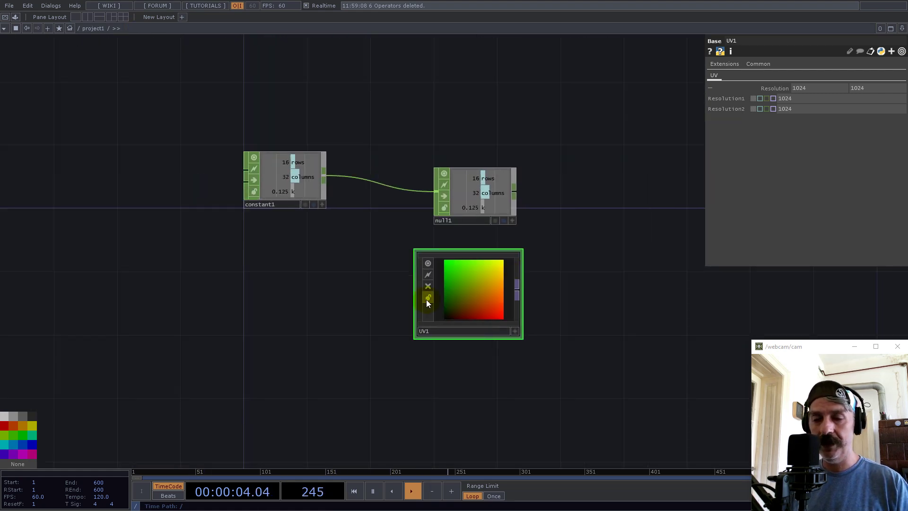
left_click_drag(480, 298, 484, 313)
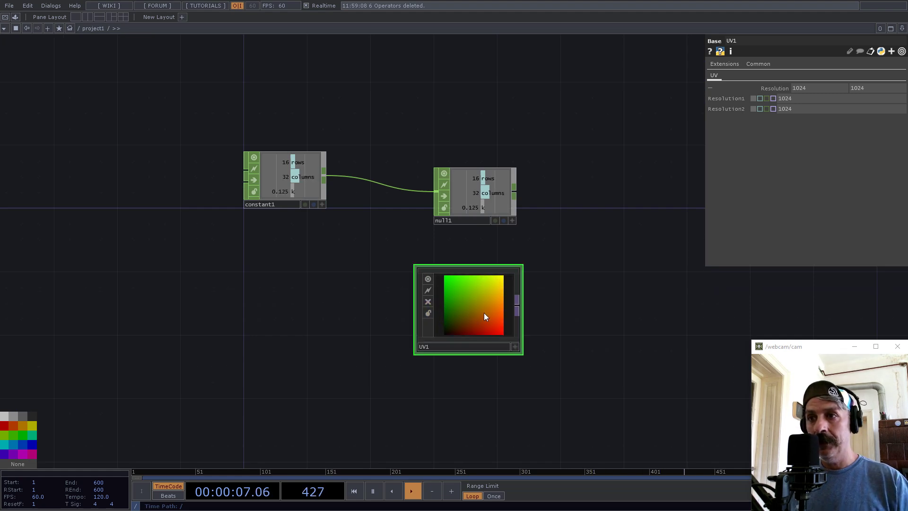
Reference null1's columns and rows channels in the UV component's Resolution1 and Resolution2 parameters
left_click(512, 221)
left_click_drag(481, 193, 875, 88)
Append a Null TOP to the output of the UV component
left_click_drag(543, 303, 489, 248)
right_click(463, 248)
left_click(421, 203)
left_click(622, 258)
left_click_drag(615, 321, 377, 284)
scroll(386, 255, "down", 5)
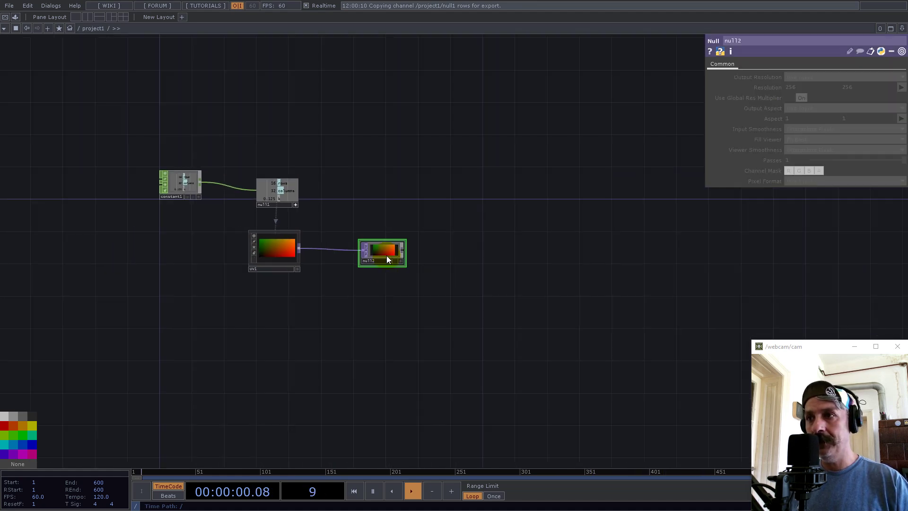
Inside the UV component, set reorder2's pixel format to 32-bit float (RG), and return to project1
left_click(273, 252)
key("i")
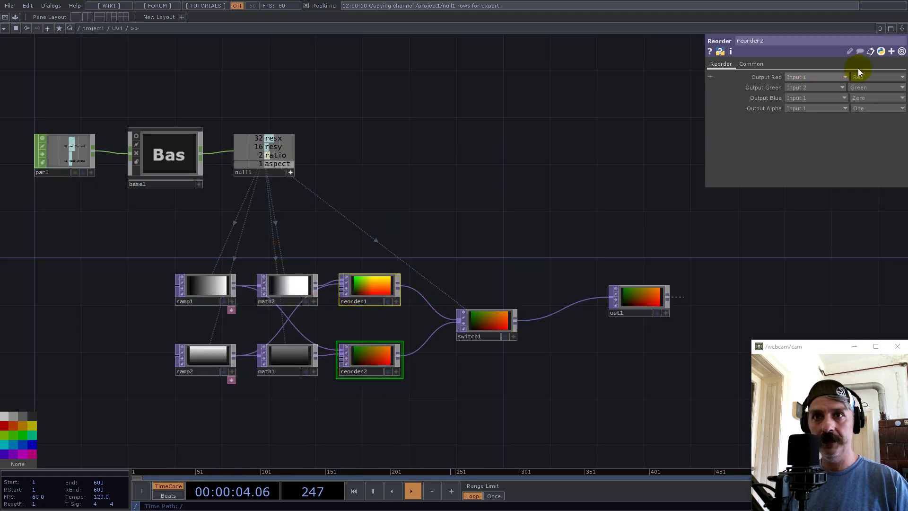
left_click(751, 64)
left_click(807, 181)
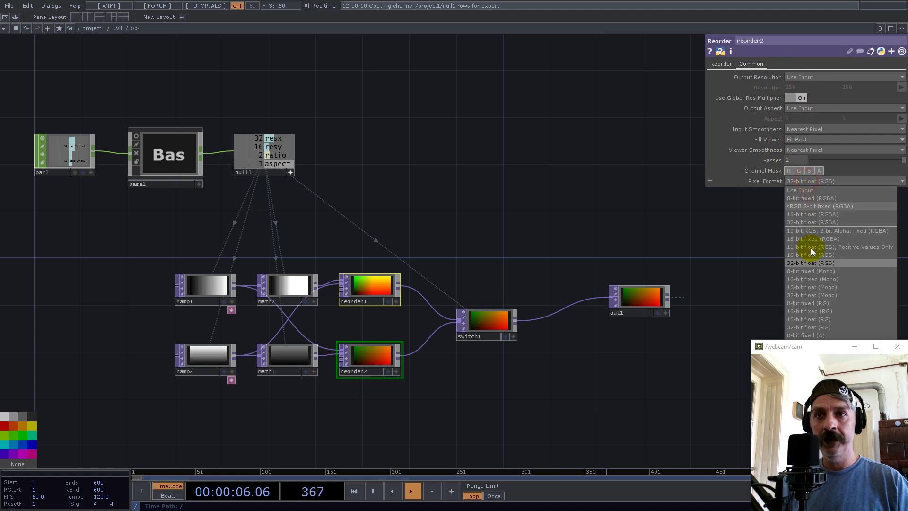
left_click(815, 327)
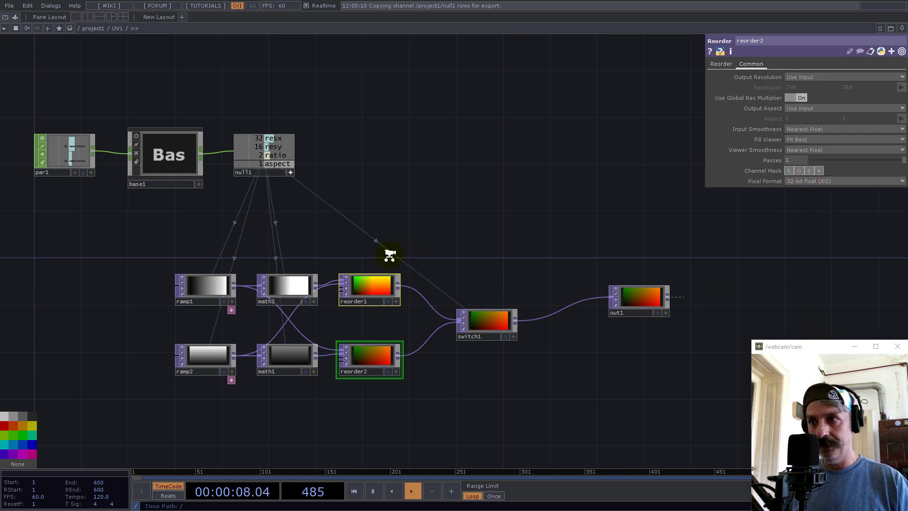
key("u")
scroll(298, 195, "down", 5)
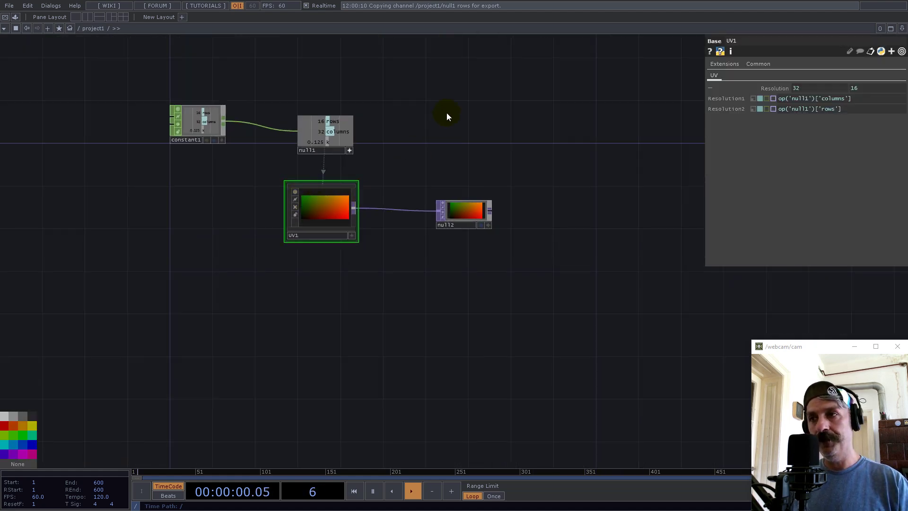
left_click_drag(447, 114, 345, 185)
scroll(481, 256, "up", 6)
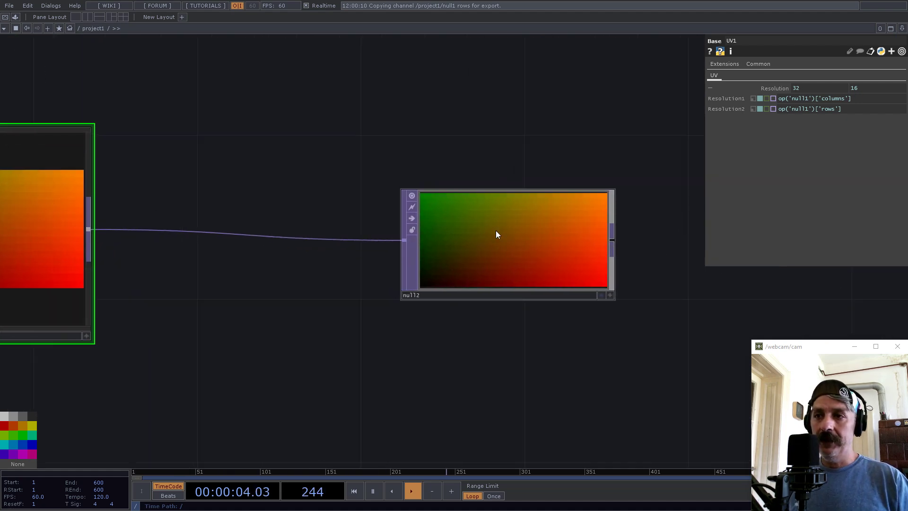
Create a Select TOP in the empty network area above null2
left_click(375, 241)
scroll(375, 241, "down", 6)
left_click_drag(416, 127, 422, 230)
double_click(424, 156)
type("sel")
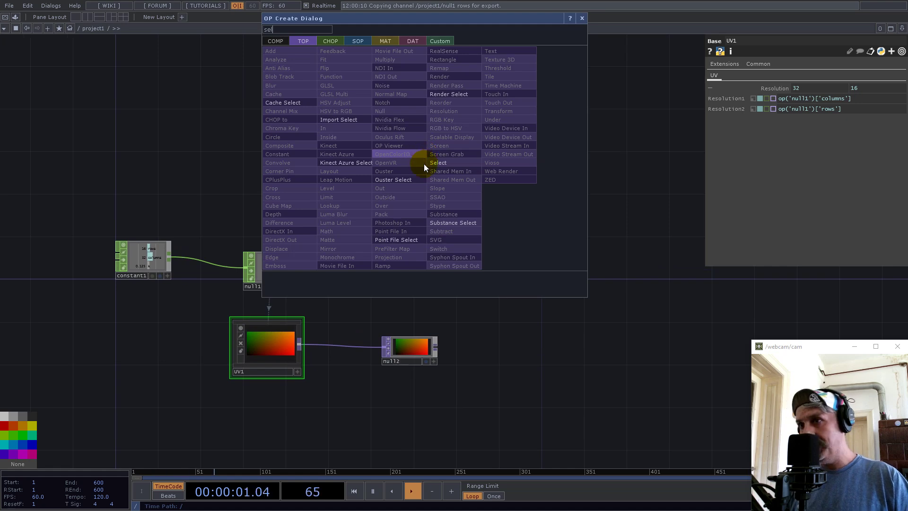
left_click(452, 162)
left_click(454, 155)
Move null2 farther from the UV component and enlarge its node
left_click_drag(431, 360, 505, 360)
scroll(506, 360, "up", 5)
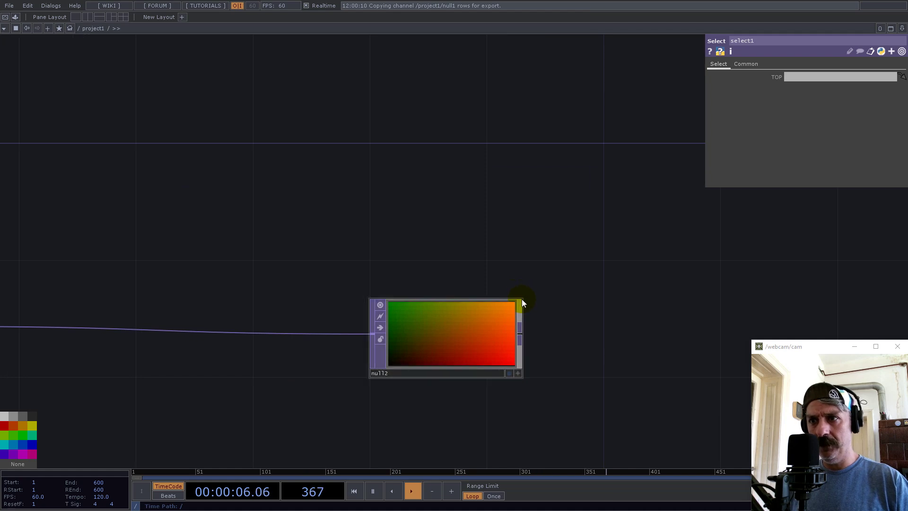
left_click_drag(523, 298, 605, 258)
scroll(459, 320, "down", 5)
left_click_drag(458, 320, 489, 306)
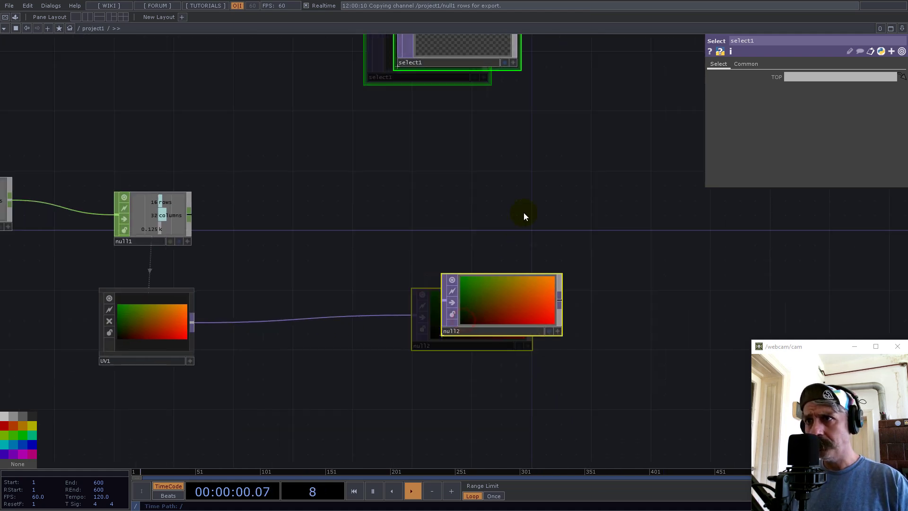
Set select1's TOP parameter to null2, then resize select1 and place it well above null2
left_click_drag(536, 167, 401, 359)
left_click(409, 276)
left_click_drag(466, 322, 475, 220)
left_click_drag(377, 412, 804, 76)
scroll(503, 234, "down", 5)
left_click_drag(533, 205, 479, 320)
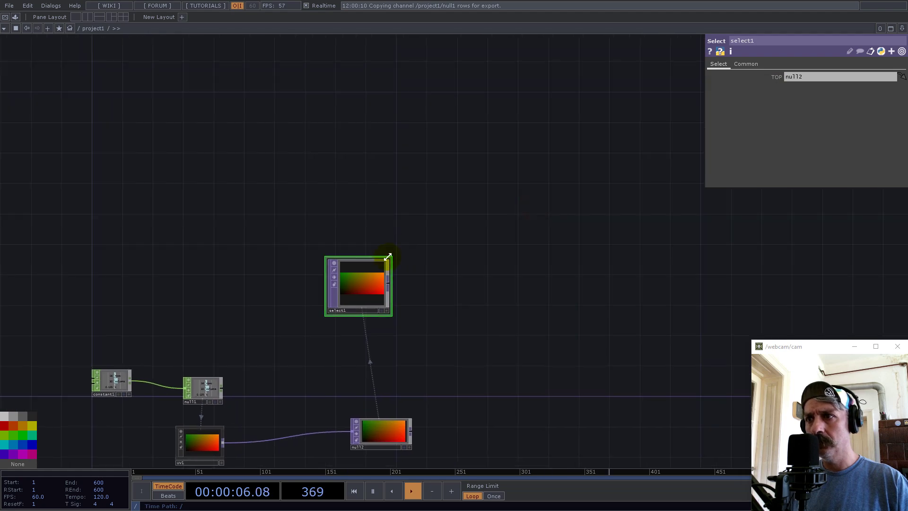
left_click(388, 257)
left_click_drag(359, 296, 451, 174)
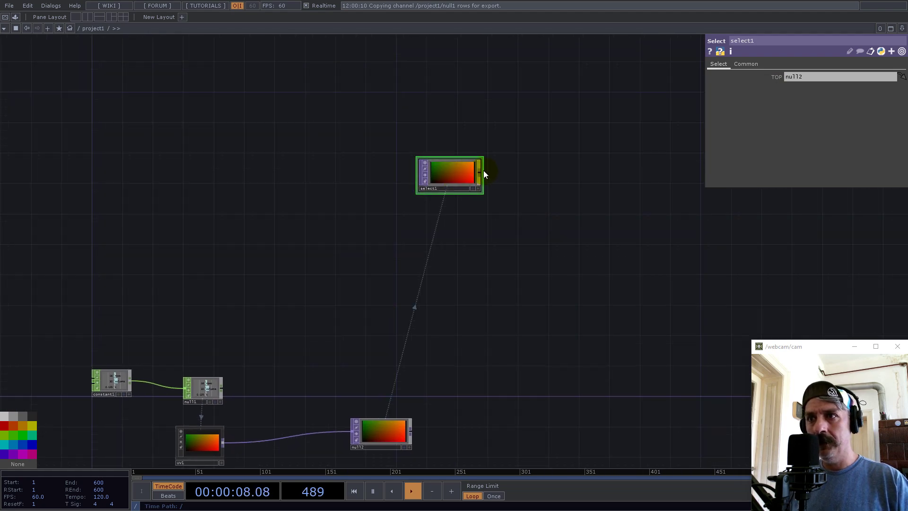
Append a Null TOP to the output of select1
right_click(482, 173)
left_click(445, 126)
left_click(539, 176)
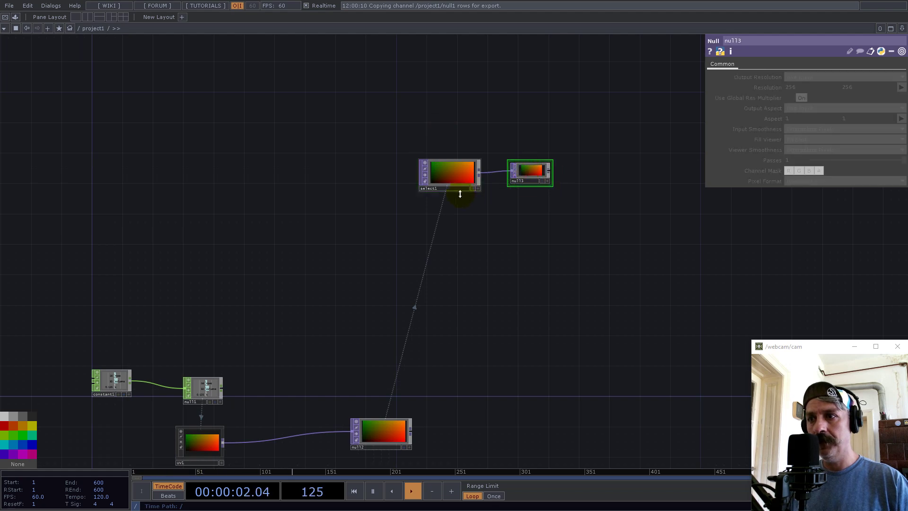
scroll(458, 198, "up", 3)
left_click(439, 146)
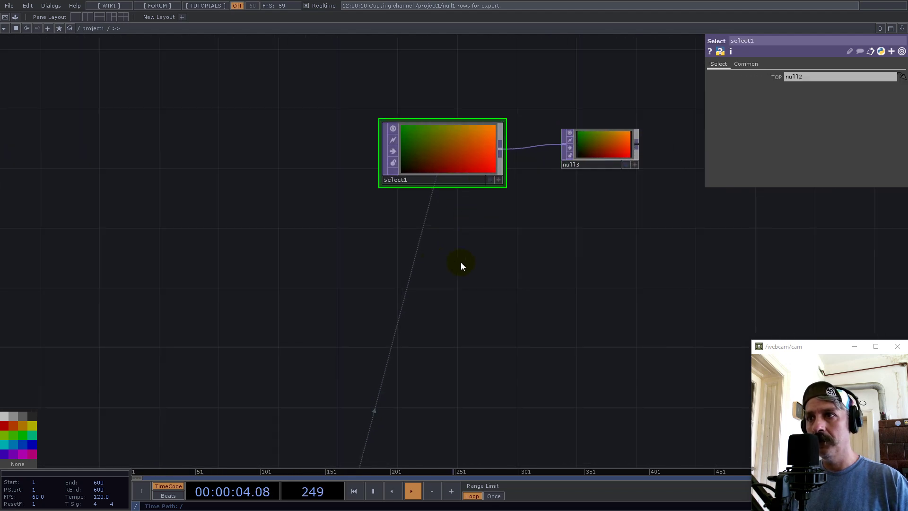
Create a second Select TOP that references null2 and wire its output into null3
scroll(465, 274, "down", 3)
left_click_drag(481, 332, 461, 264)
double_click(430, 208)
type("sel")
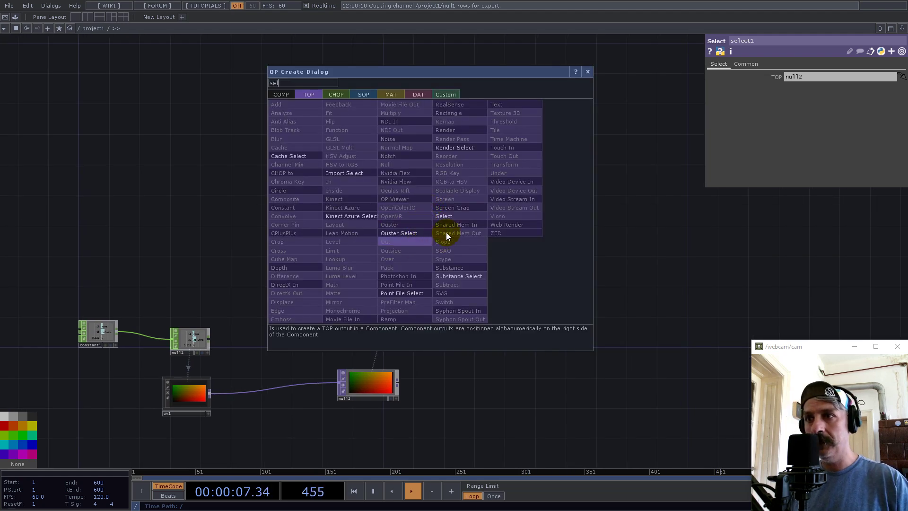
left_click(444, 216)
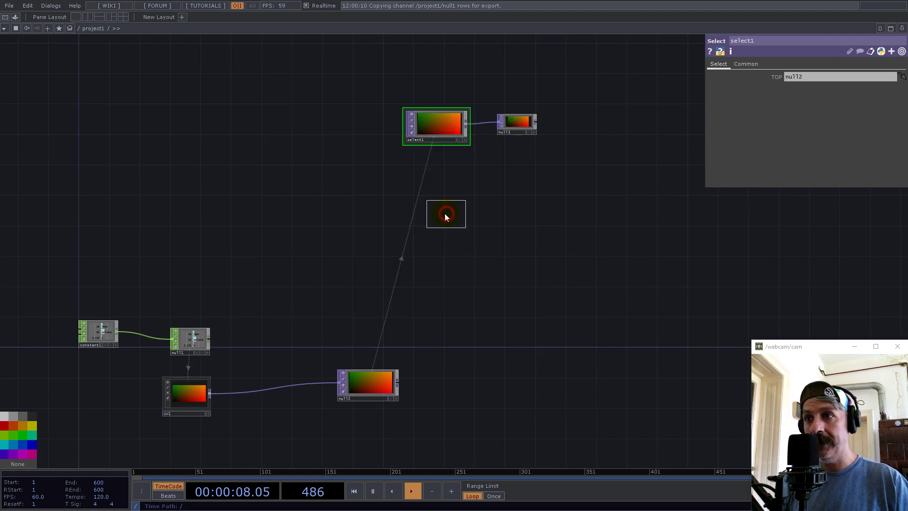
left_click_drag(377, 379, 799, 76)
left_click_drag(452, 202, 500, 120)
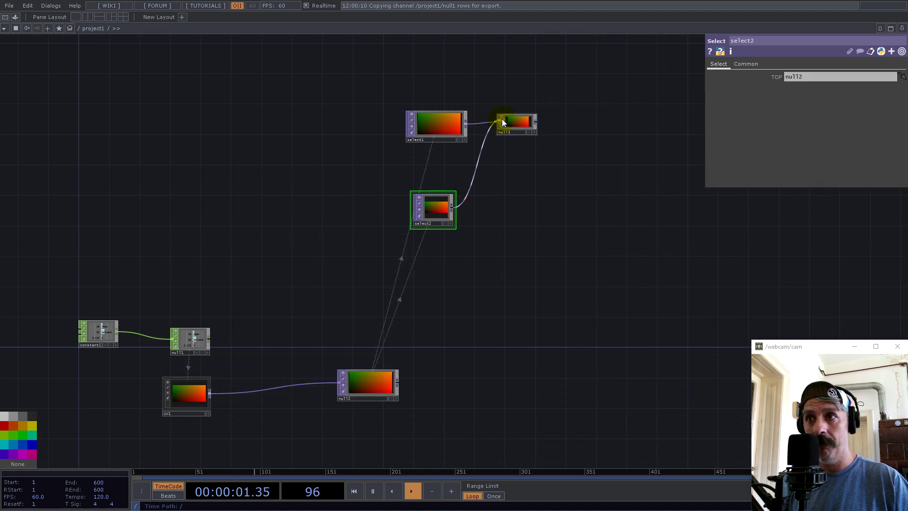
Delete select1 and move select2 into its place beside null3
left_click(427, 128)
key("Delete")
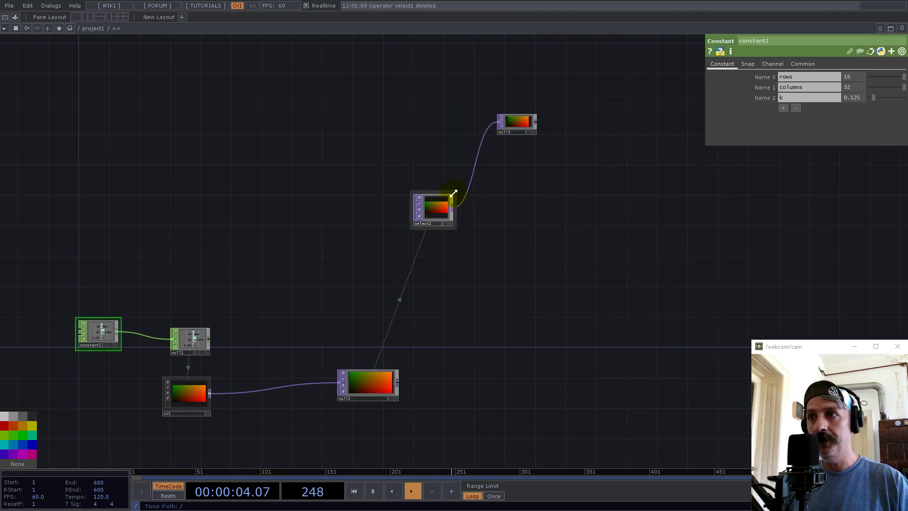
left_click_drag(425, 212, 455, 121)
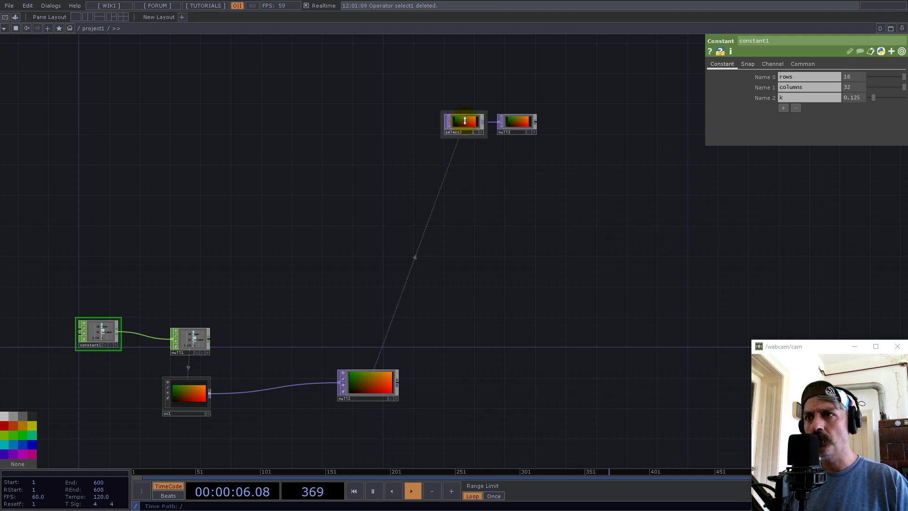
Turn off select2's viewer and shift the node away from null3 to leave more space
scroll(455, 121, "up", 4)
scroll(455, 121, "up", 1)
left_click(399, 105)
left_click_drag(456, 129, 403, 128)
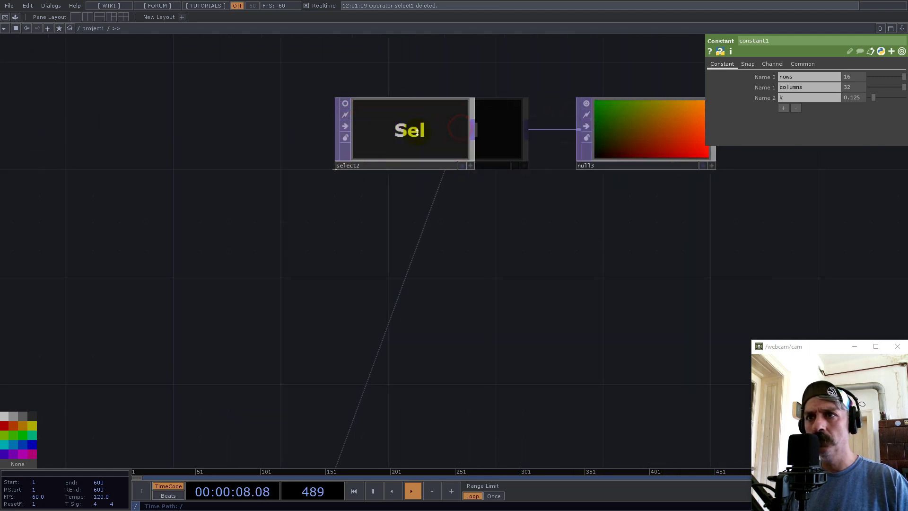
Create a Sphere SOP below select2
scroll(448, 162, "down", 7)
key("Tab")
type("s")
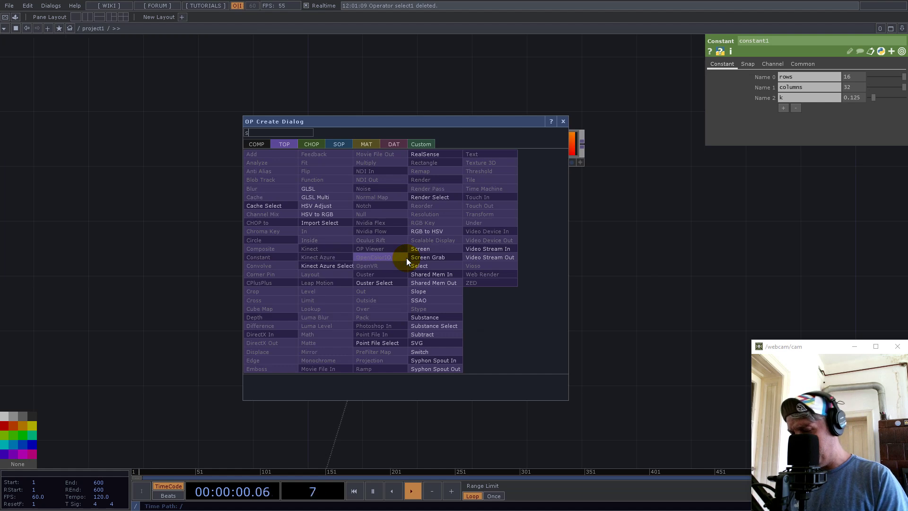
type("pher")
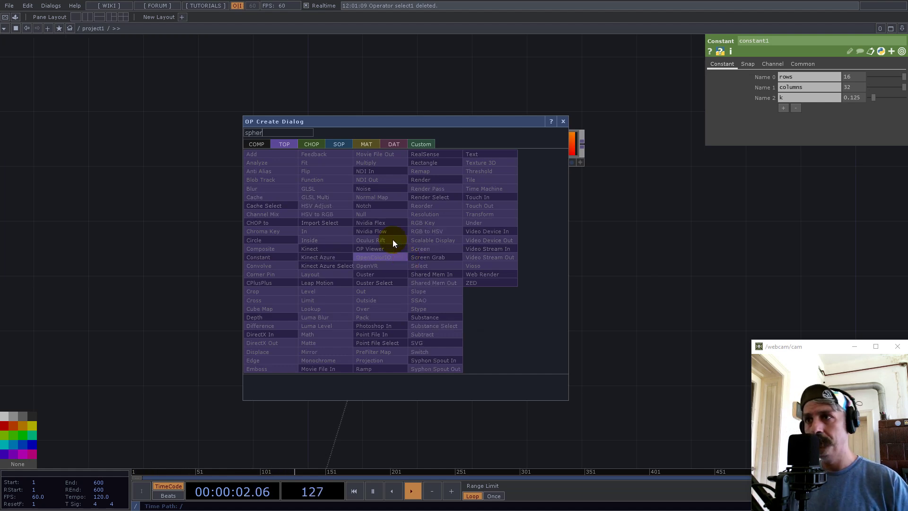
left_click(333, 142)
key("Return")
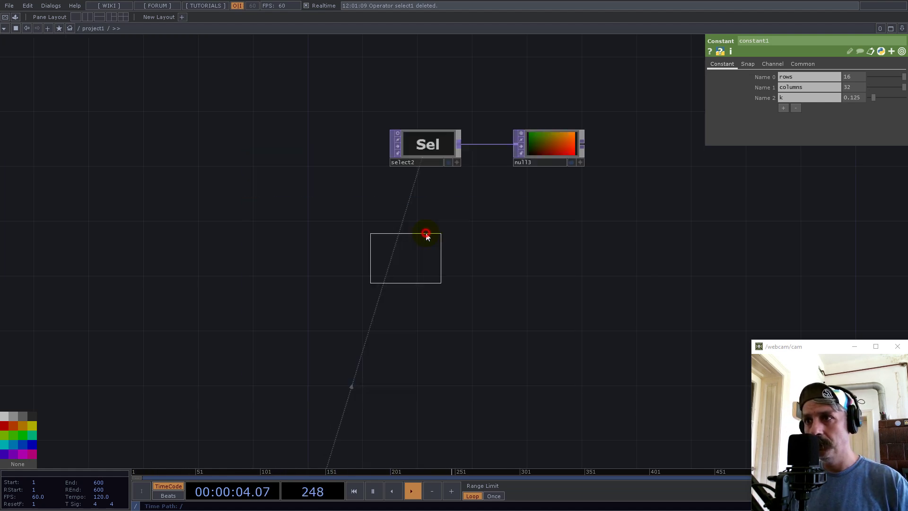
left_click(429, 254)
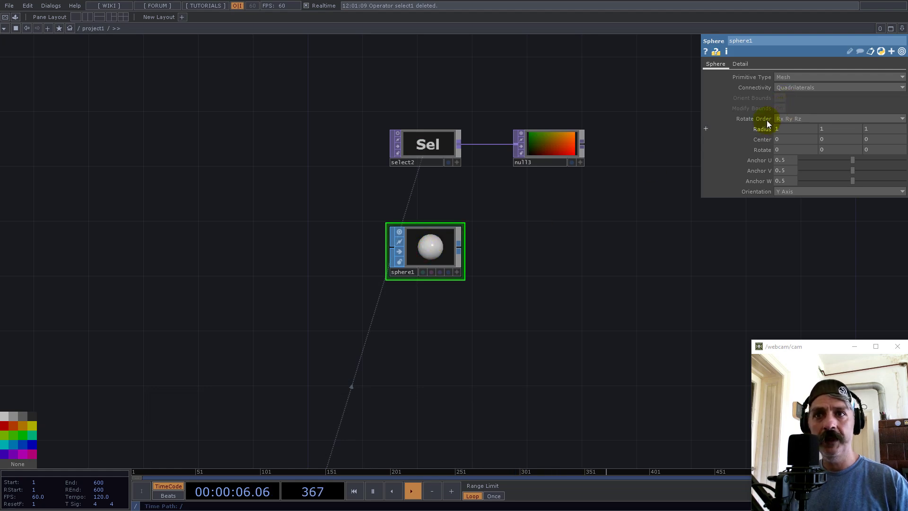
Set sphere1's primitive type to Polygon, its frequency to 3 and its radius to 0.5 on all axes
left_click(791, 77)
left_click(786, 94)
left_click(740, 64)
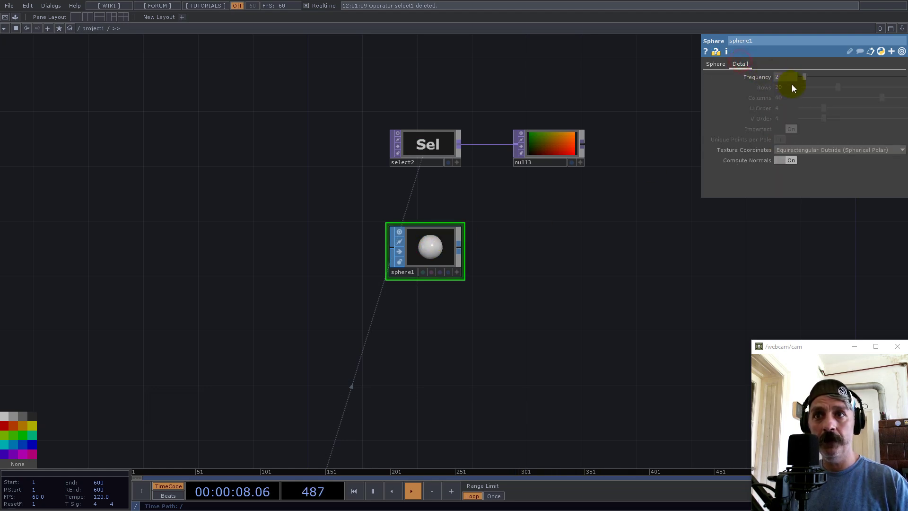
type("3")
key("Return")
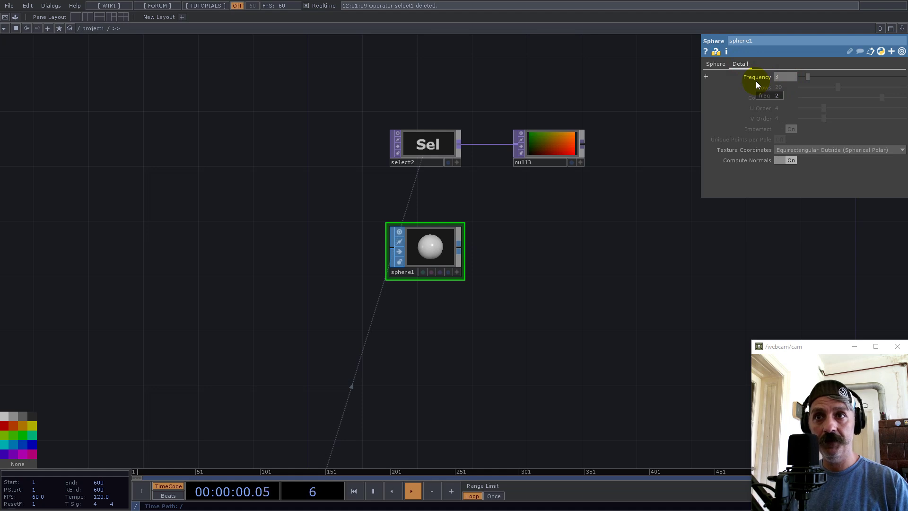
left_click(724, 64)
mouse_move(764, 129)
middle_mouse_down()
mouse_move(675, 126)
mouse_move(765, 129)
middle_mouse_up()
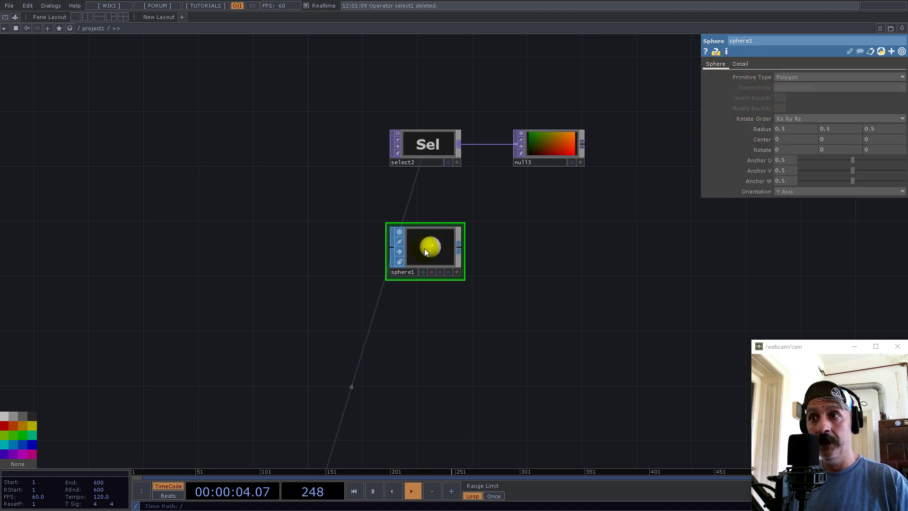
Append a Geometry COMP to the output of sphere1, placing it below null3
right_click(458, 248)
type("ge")
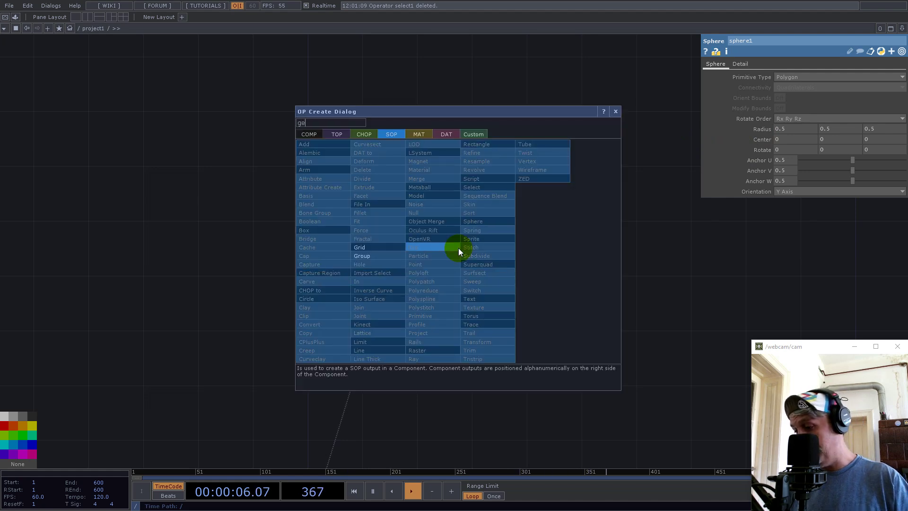
left_click(309, 134)
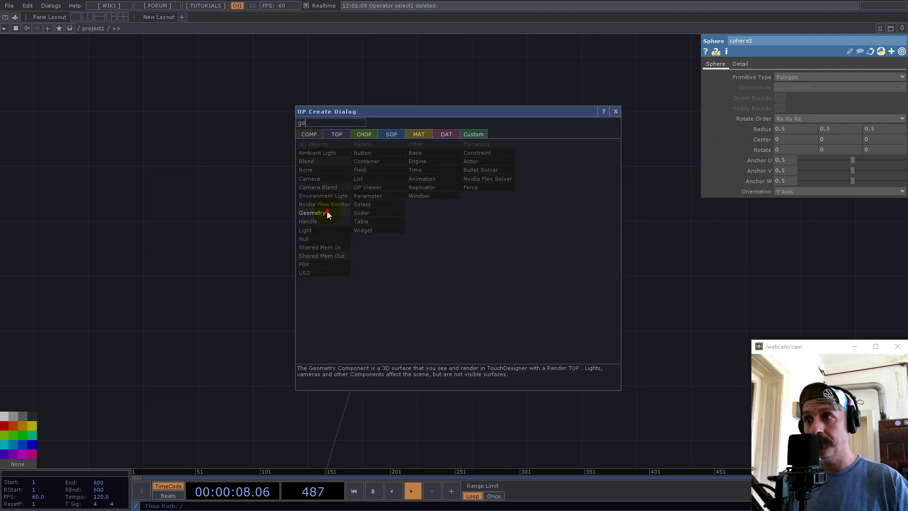
left_click(314, 209)
left_click(550, 242)
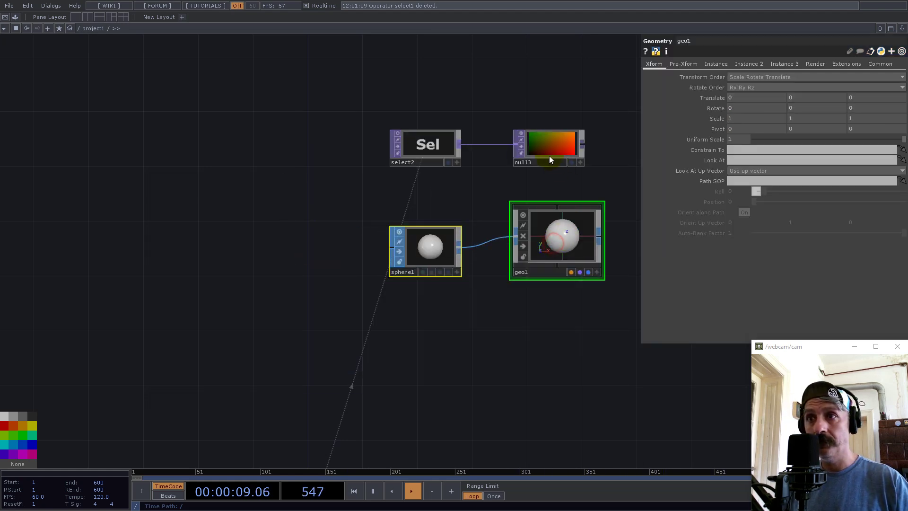
Turn on instancing for geo1 with null3 as Translate OP, r as Translate X and g as Translate Y
left_click(724, 63)
left_click(743, 77)
left_click_drag(557, 145, 739, 156)
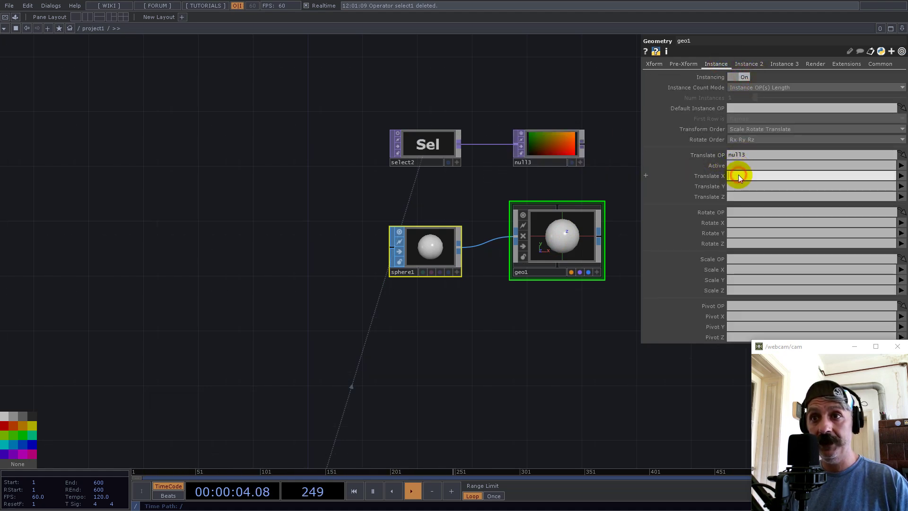
type("r")
key("Tab")
type("g")
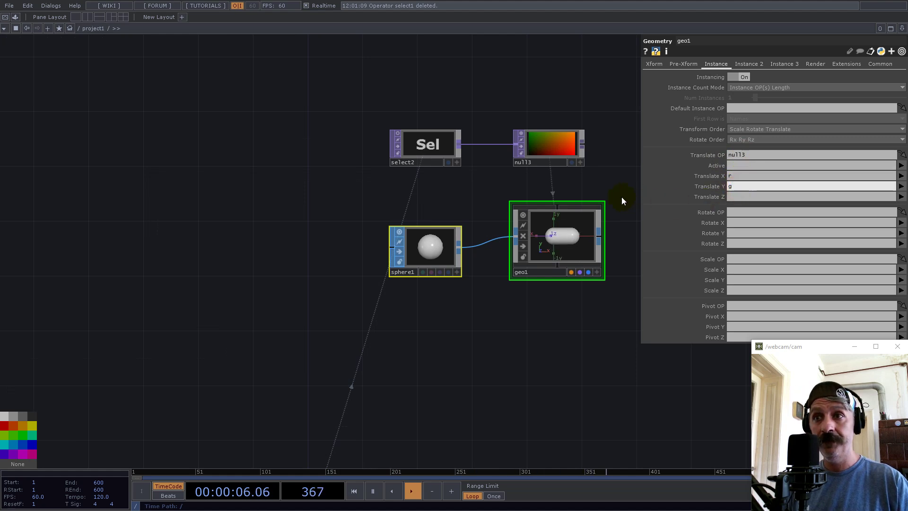
left_click(611, 178)
Split the workspace into two side-by-side panes, make the second a Geometry Viewer, and widen the network pane
left_click_drag(414, 168, 176, 172)
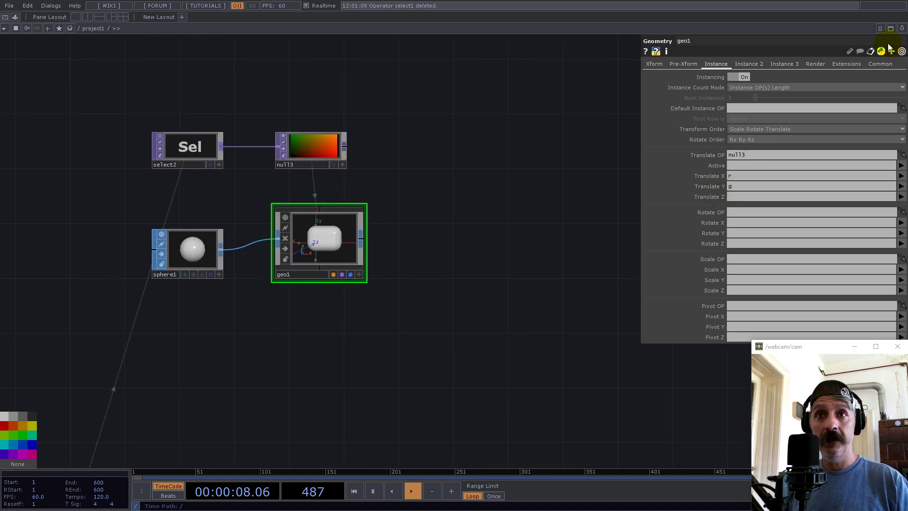
left_click(900, 29)
left_click(852, 43)
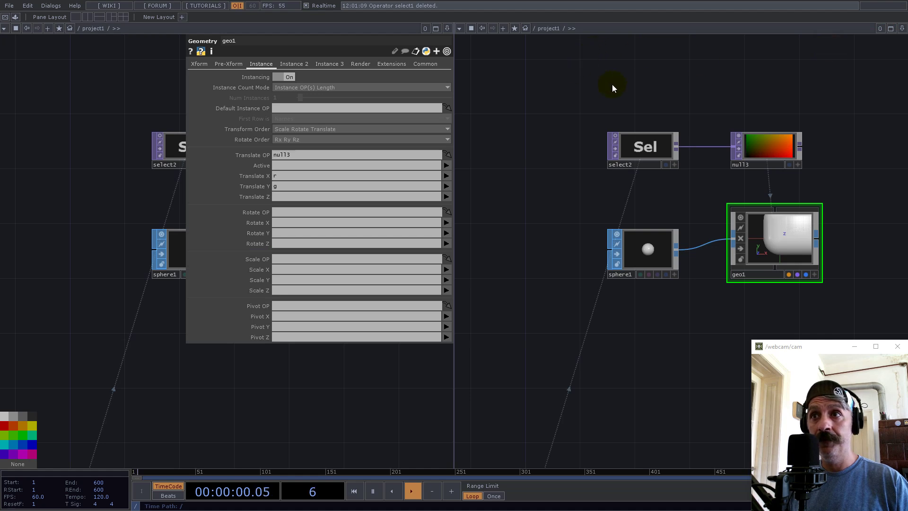
left_click(460, 28)
left_click(467, 60)
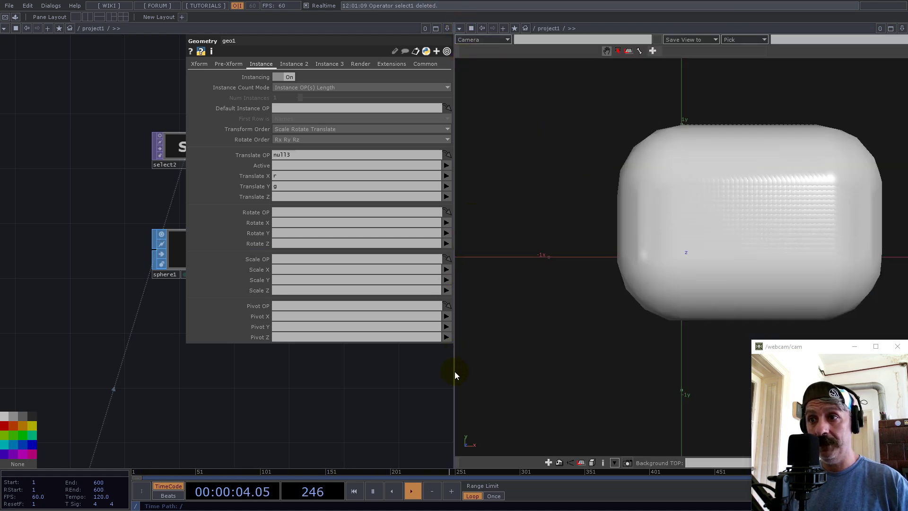
left_click_drag(453, 373, 519, 379)
Move sphere1 away from geo1 and insert a Transform SOP between them
scroll(187, 263, "down", 3)
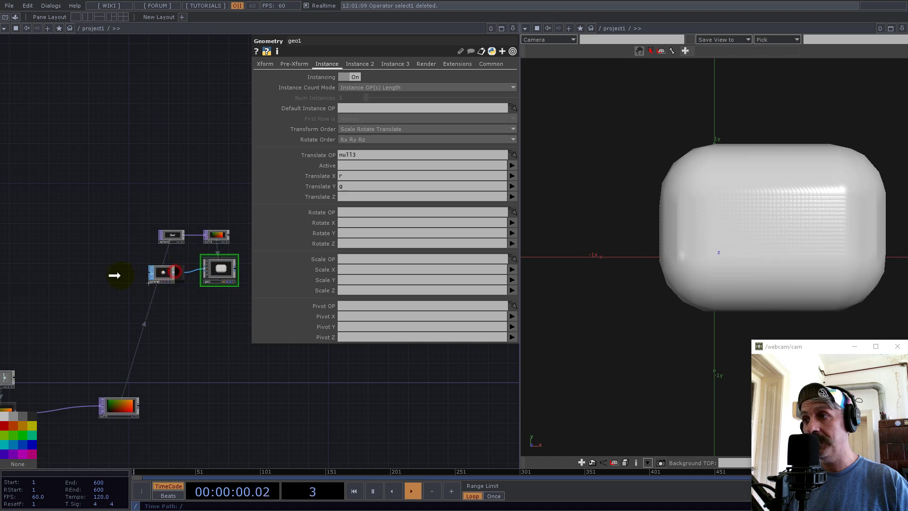
left_click_drag(121, 275, 121, 276)
scroll(142, 279, "up", 4)
right_click(155, 271)
left_click(167, 260)
type("tra")
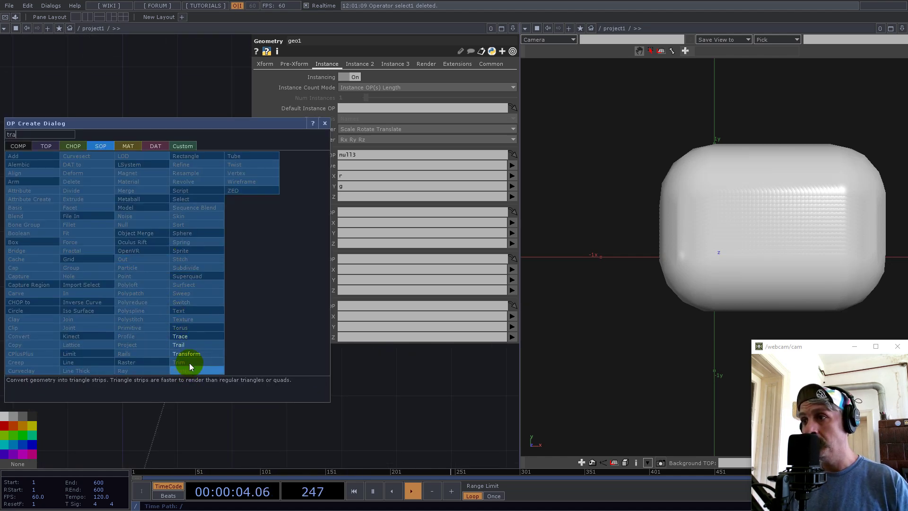
left_click(189, 353)
left_click(176, 264)
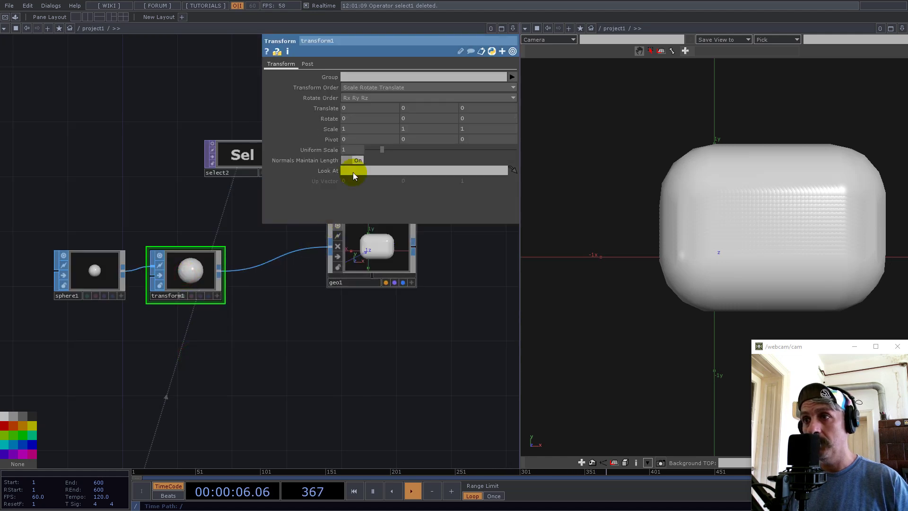
Set transform1's uniform scale to 0.02 and frame the instanced sphere grid in the geometry viewer
middle_click_drag(356, 160, 355, 136)
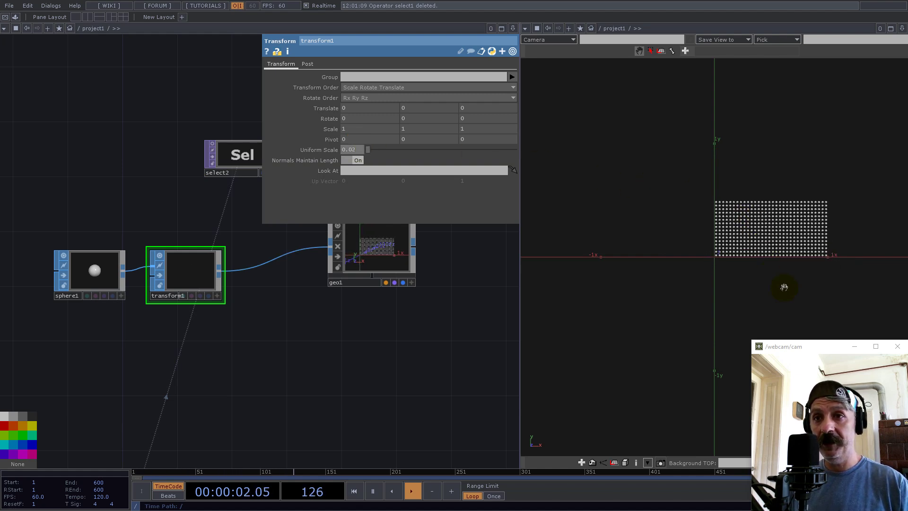
scroll(714, 253, "up", 8)
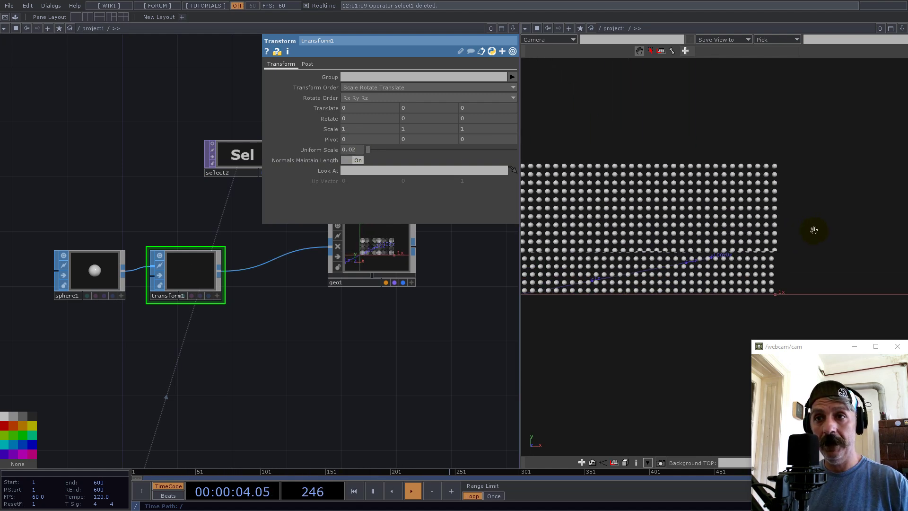
middle_click_drag(687, 122, 733, 132)
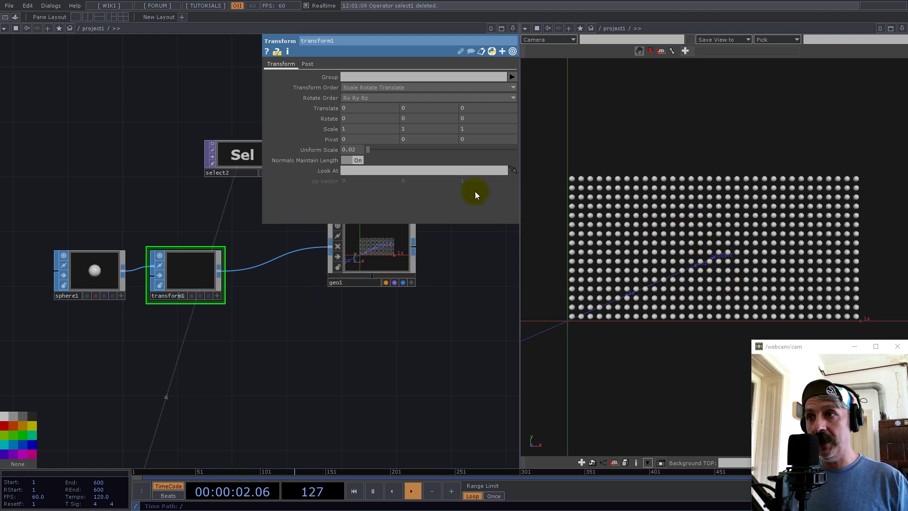
scroll(359, 305, "down", 5)
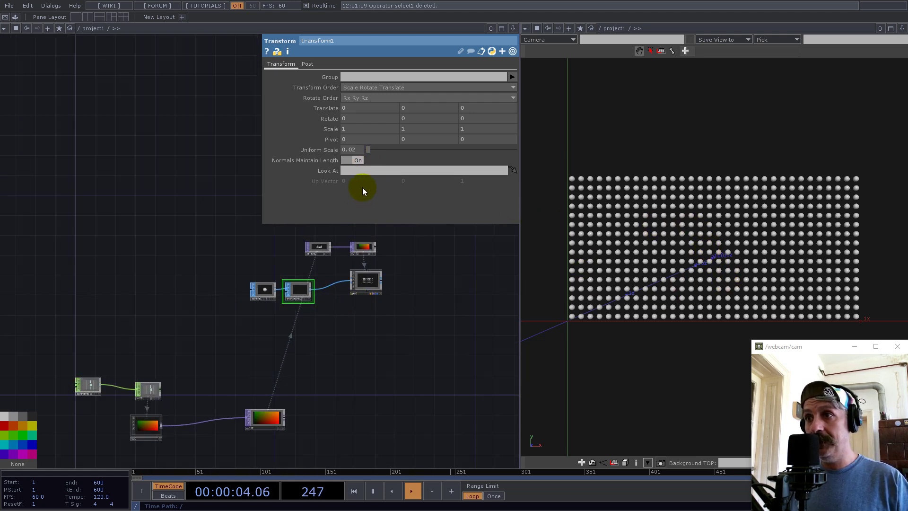
Open null1's viewer in a floating window placed in an empty area of the workspace
scroll(161, 390, "up", 6)
right_click(135, 296)
left_click(135, 296)
left_click_drag(126, 222, 116, 63)
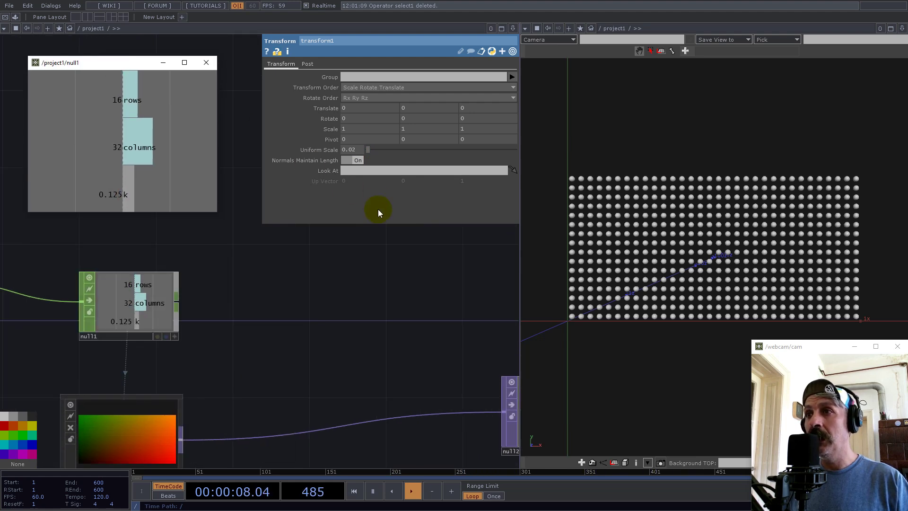
left_click(123, 95)
Set transform1's uniform scale to 1/32
left_click(360, 150)
type("1")
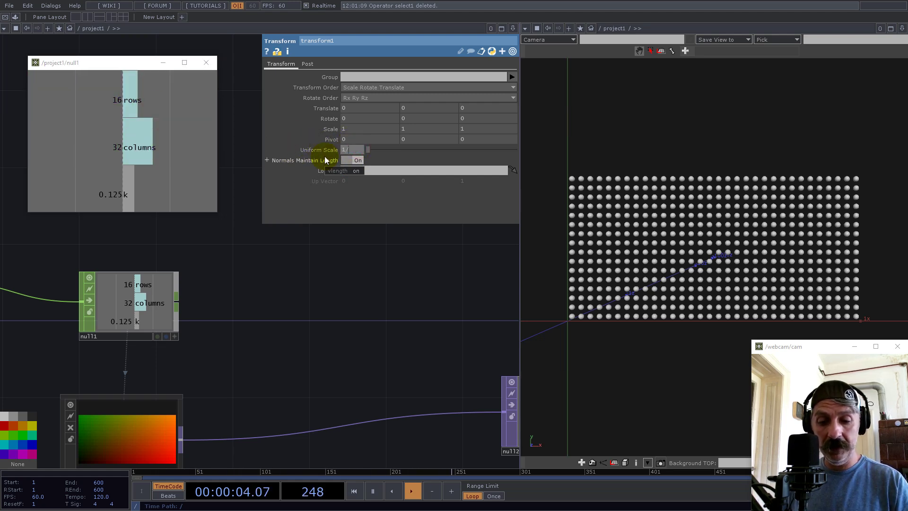
type("/32")
key("Return")
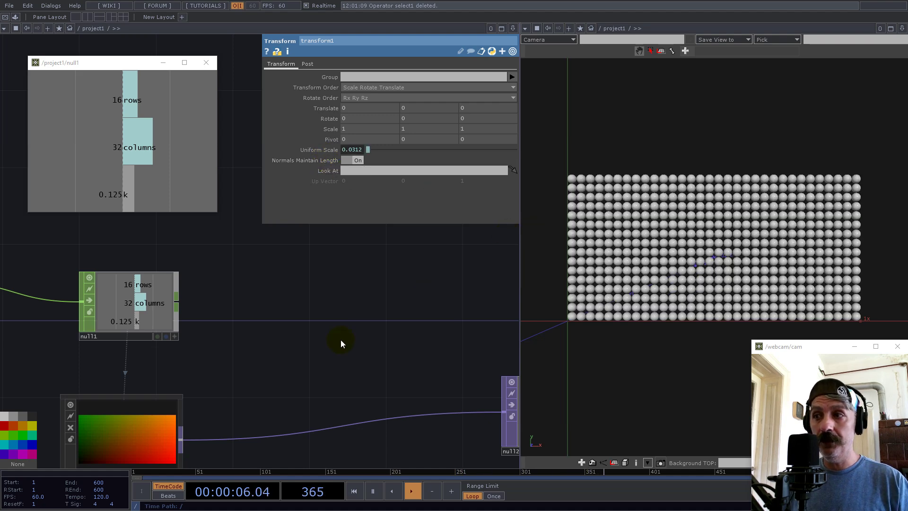
Insert a Null CHOP on the wire between constant1 and null1
left_click_drag(238, 350, 347, 356)
scroll(419, 356, "down", 3)
left_click_drag(243, 320, 135, 320)
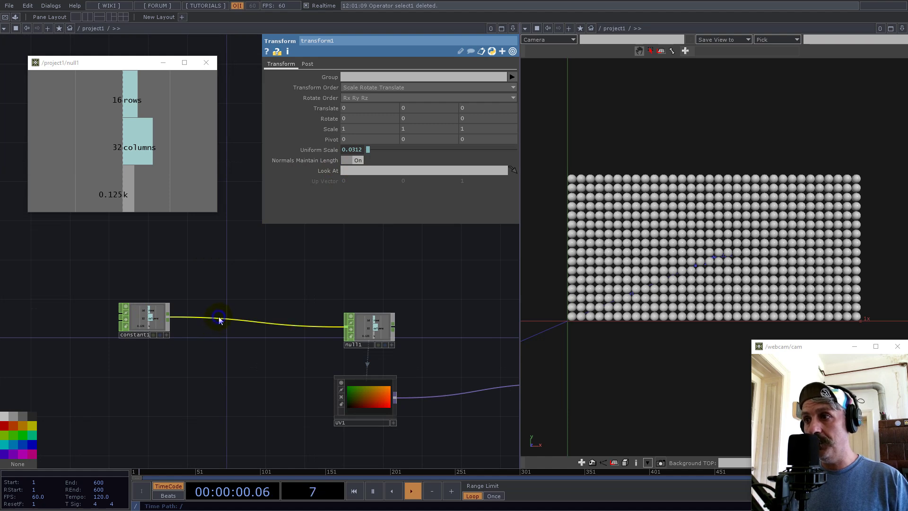
right_click(219, 316)
left_click(234, 304)
type("nul")
left_click(251, 296)
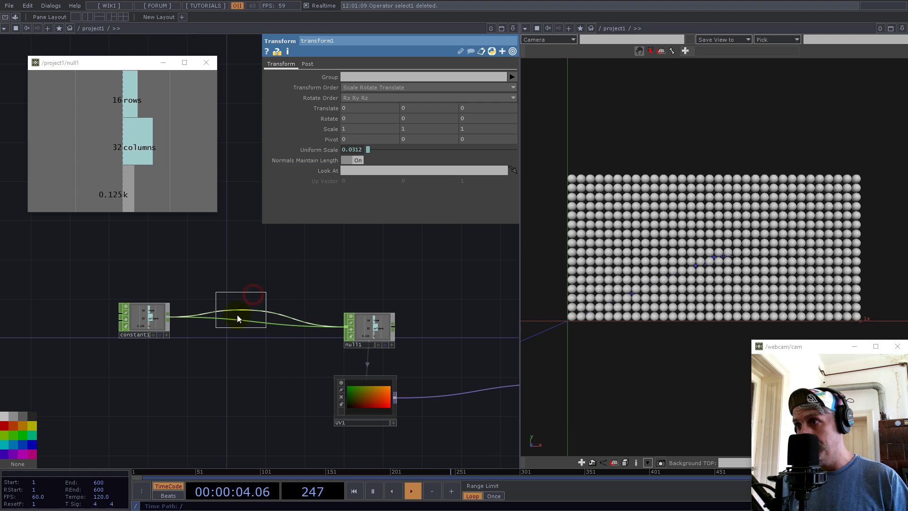
left_click(230, 310)
Collapse the inserted Null CHOP into a Base COMP, go inside it and delete the Null there
right_click(241, 326)
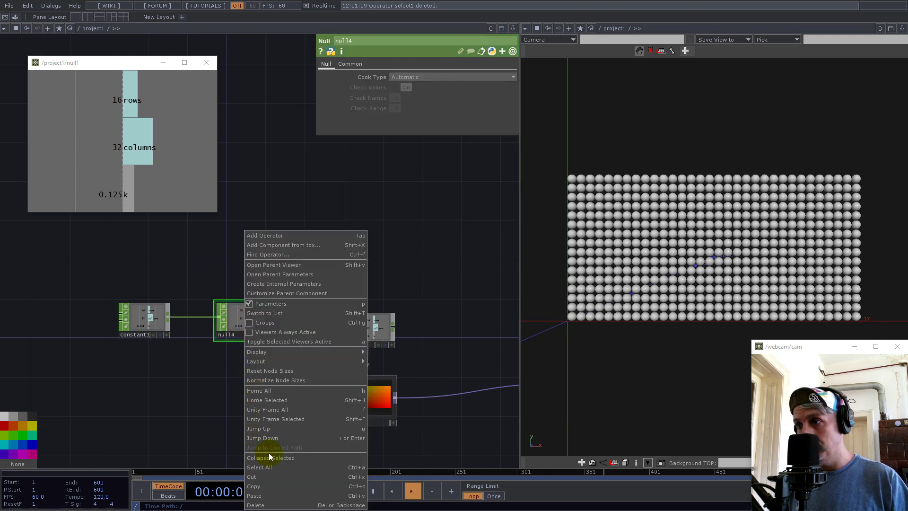
left_click(270, 427)
double_click(248, 318)
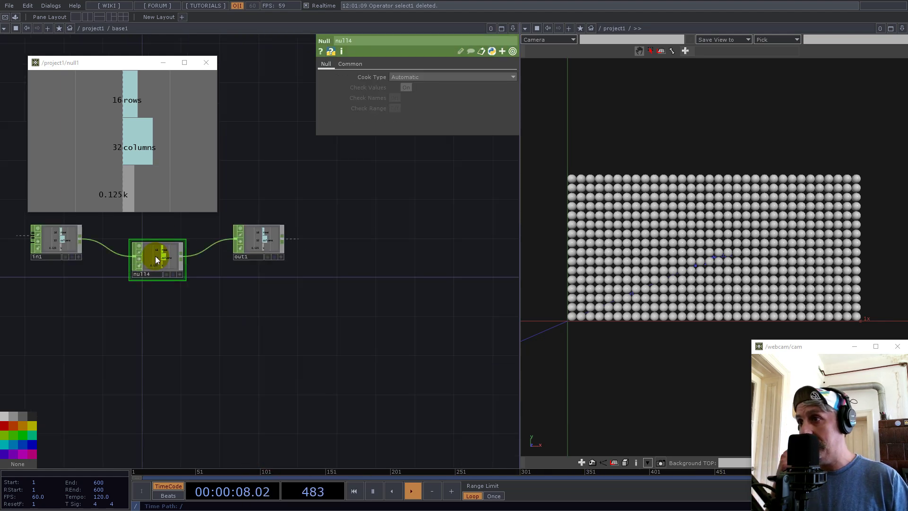
key("Delete")
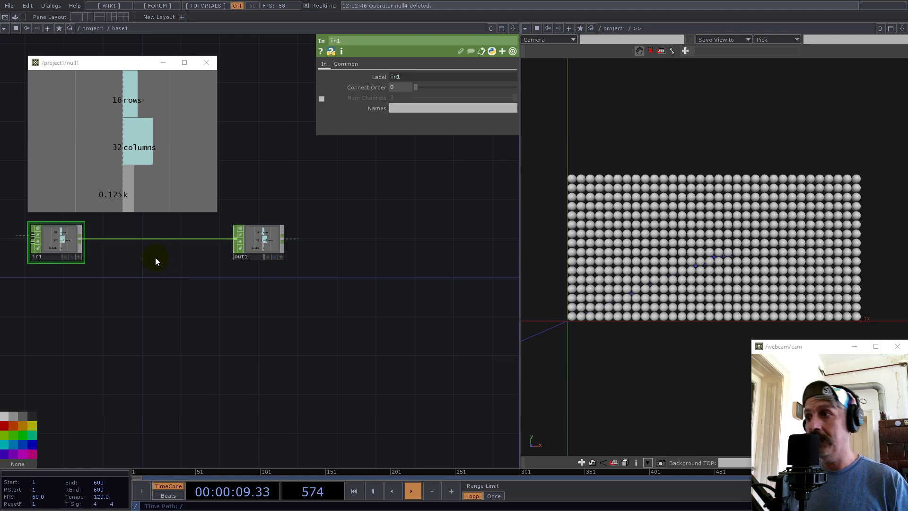
Branch a Select CHOP off the output of in1 inside the base
right_click(80, 242)
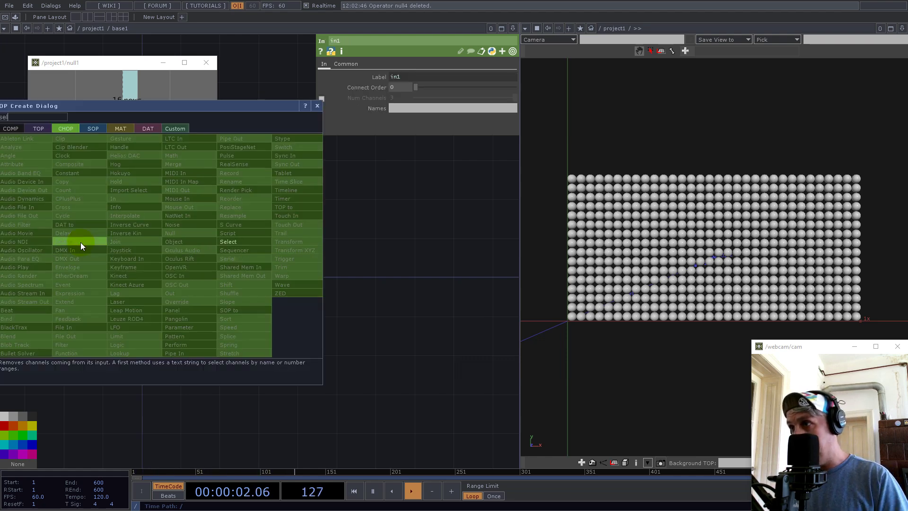
type("sel")
left_click(226, 243)
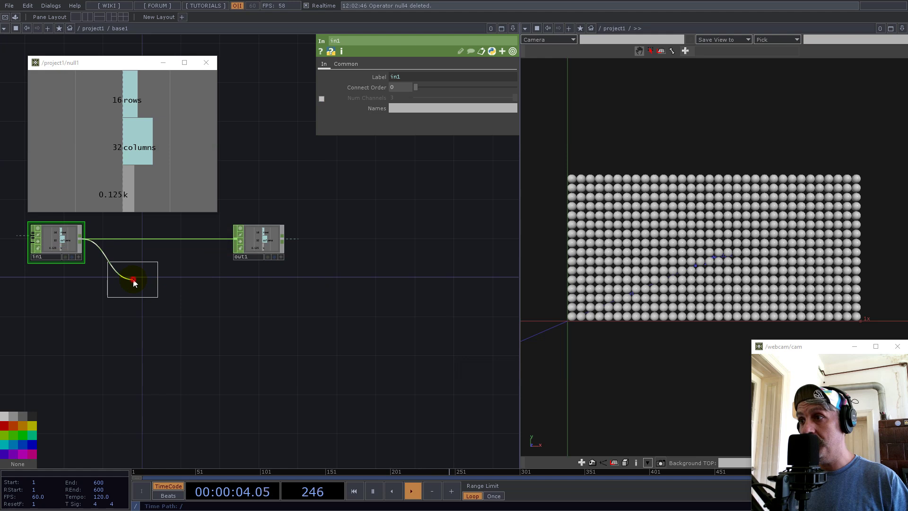
left_click(134, 284)
Have select1 pick the channels rows and columns, with Rename to set to max
left_click(513, 88)
left_click(513, 104)
left_click(512, 89)
left_click(516, 114)
left_click(412, 108)
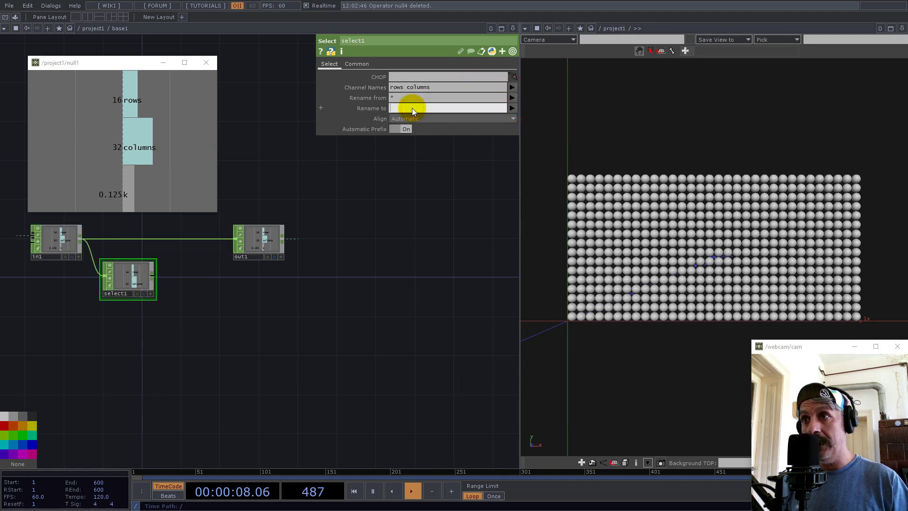
type("max")
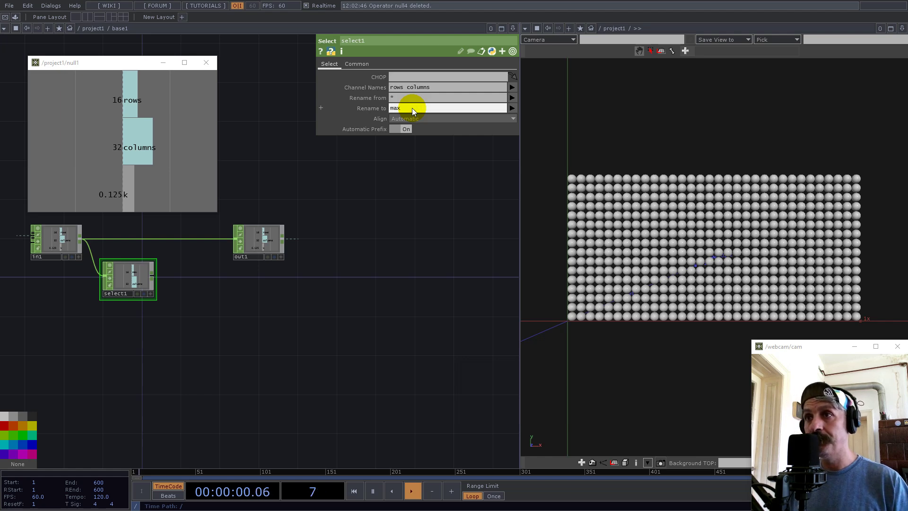
key("Return")
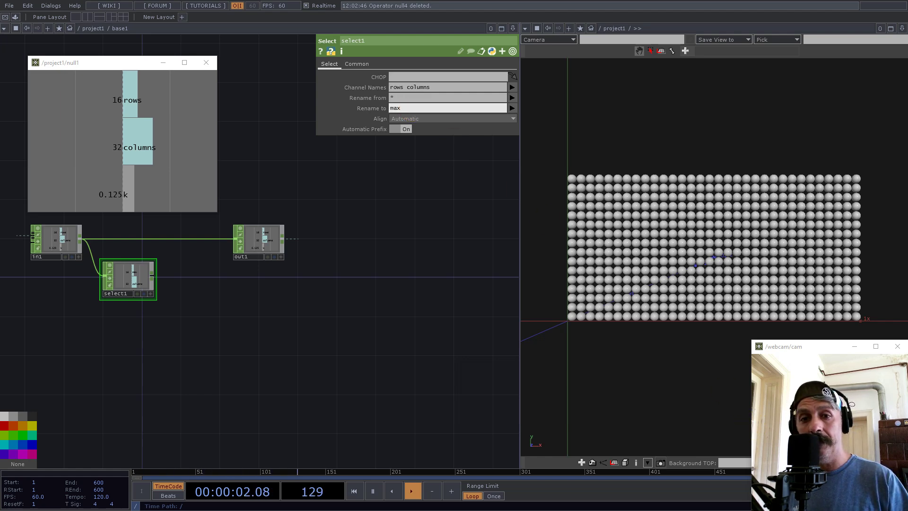
Add a Shuffle CHOP after select1 with the method Sequence All Samples and inspect its result
right_click(152, 276)
type("sh")
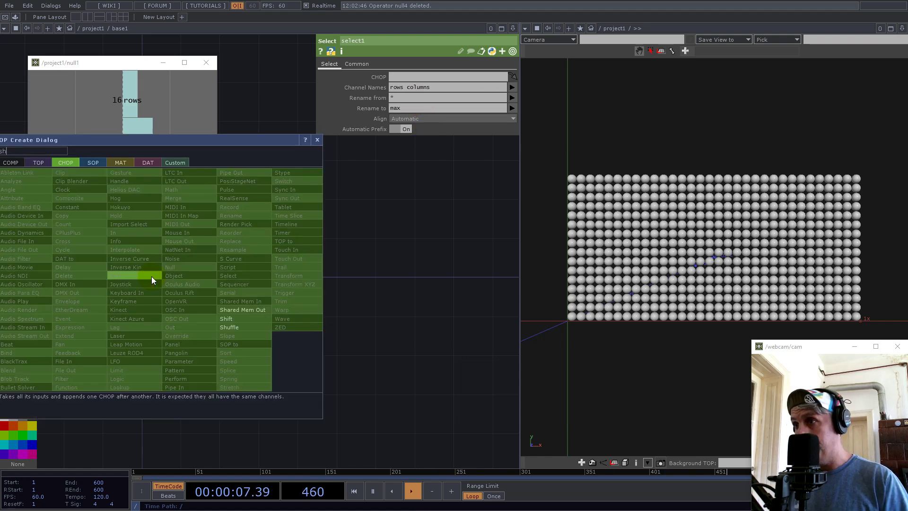
left_click(245, 328)
left_click(190, 283)
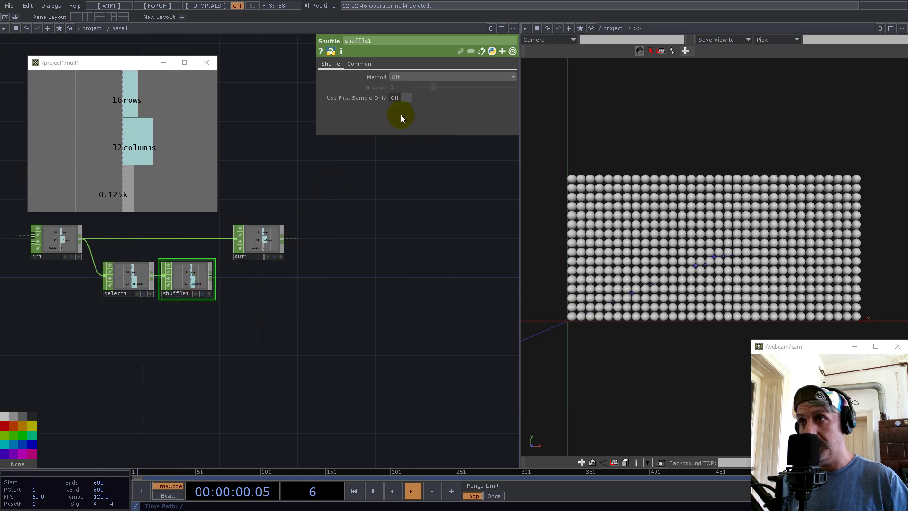
left_click(406, 77)
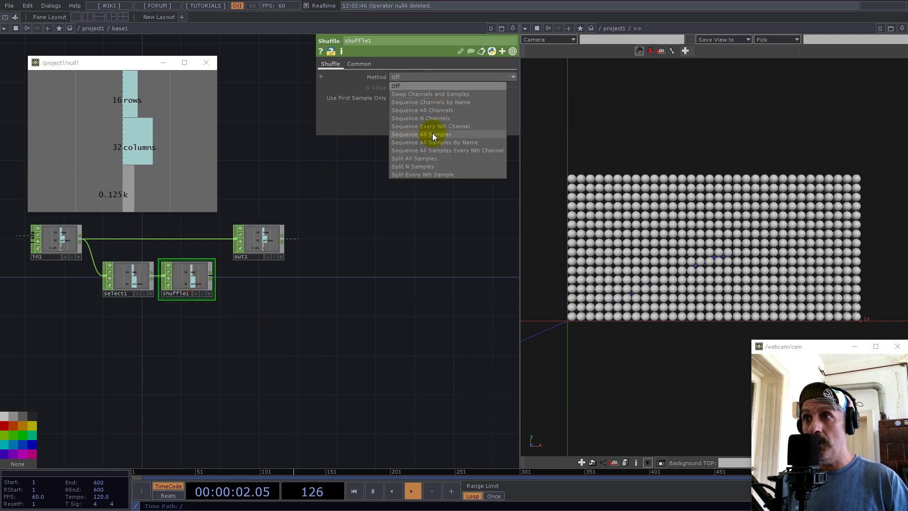
left_click(423, 134)
scroll(141, 288, "up", 3)
scroll(141, 289, "up", 2)
left_click_drag(175, 337, 141, 393)
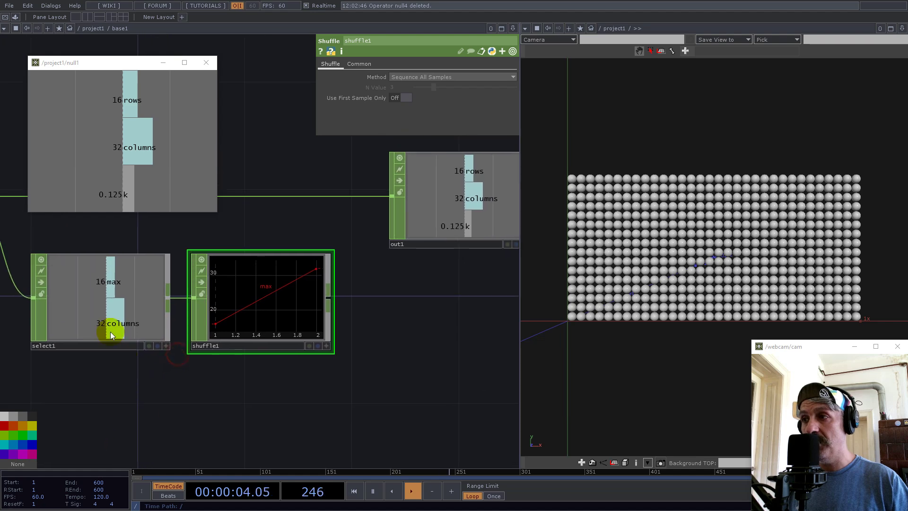
Add an Analyze CHOP after shuffle1 and set its function to Maximum
scroll(374, 321, "down", 3)
left_click_drag(416, 258, 506, 216)
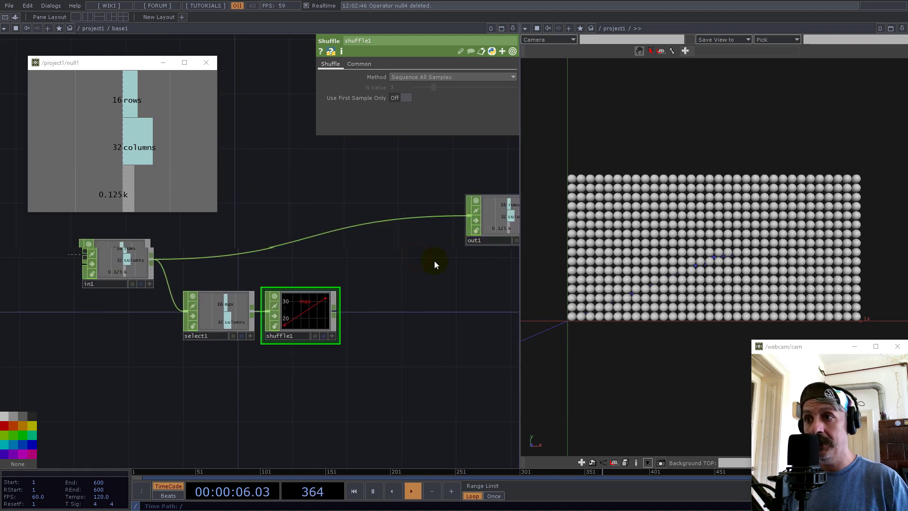
right_click(333, 308)
type("an")
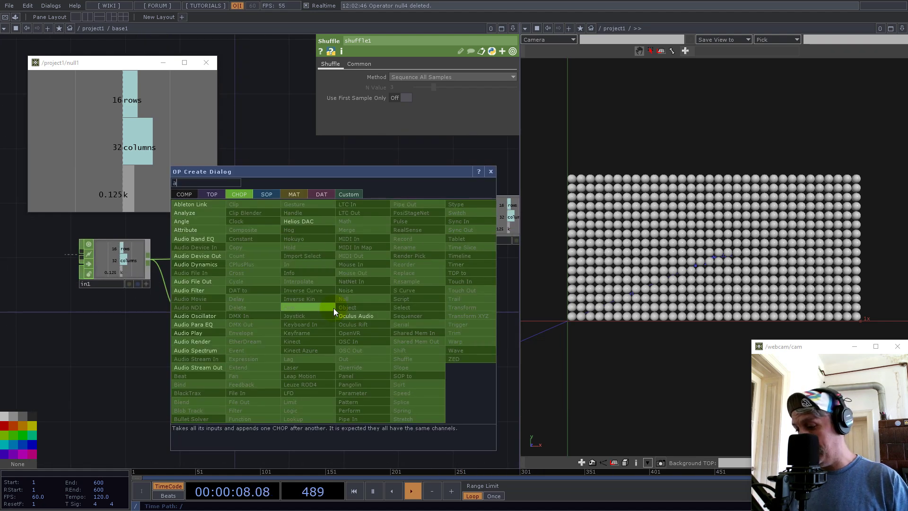
left_click(185, 212)
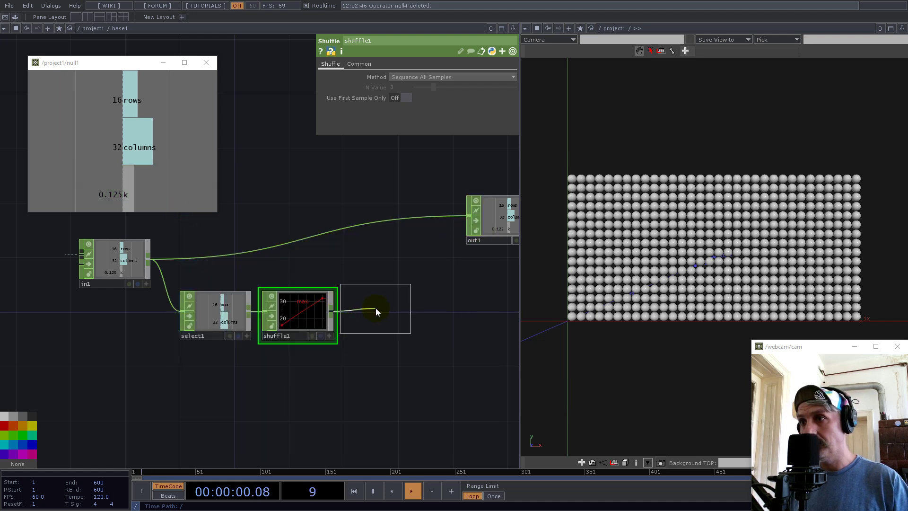
left_click(392, 314)
left_click(424, 78)
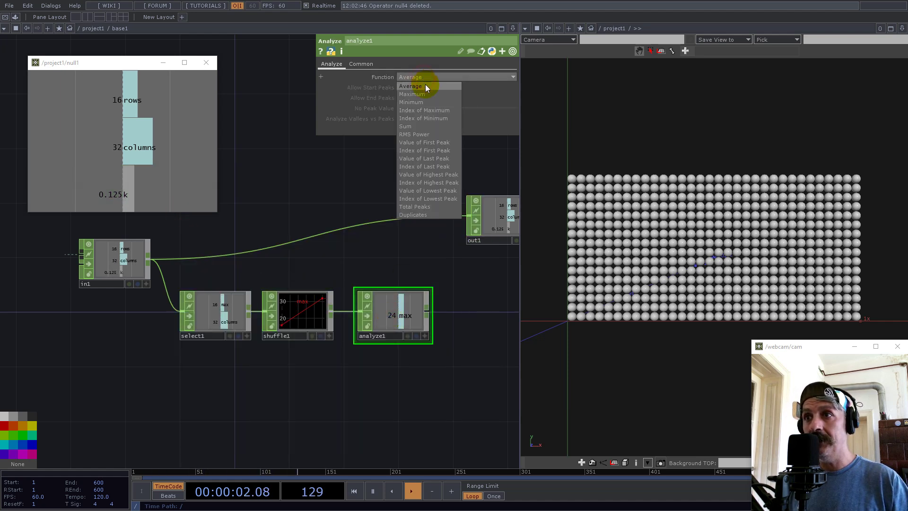
left_click(416, 95)
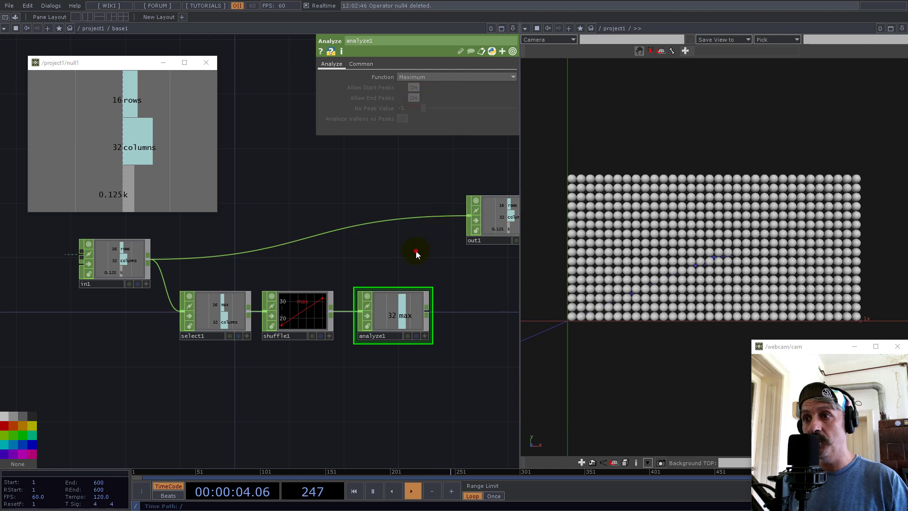
Insert a Merge CHOP between in1 and out1 and connect analyze1 as its second input
left_click_drag(416, 253, 312, 284)
left_click_drag(370, 249, 481, 243)
right_click(324, 261)
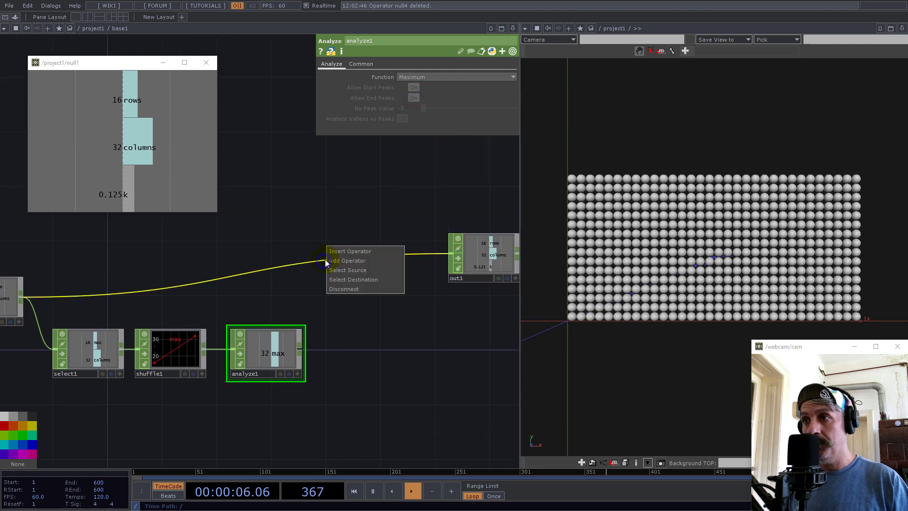
left_click(335, 251)
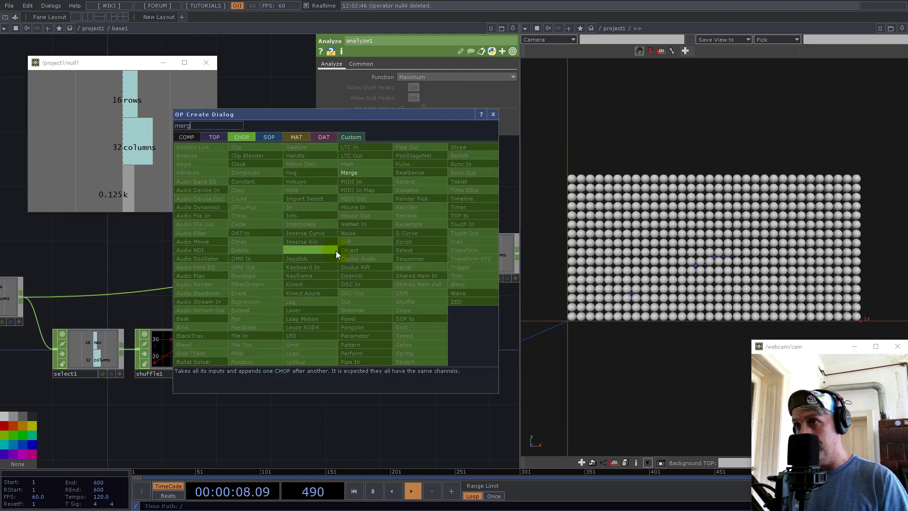
left_click(351, 174)
left_click(363, 258)
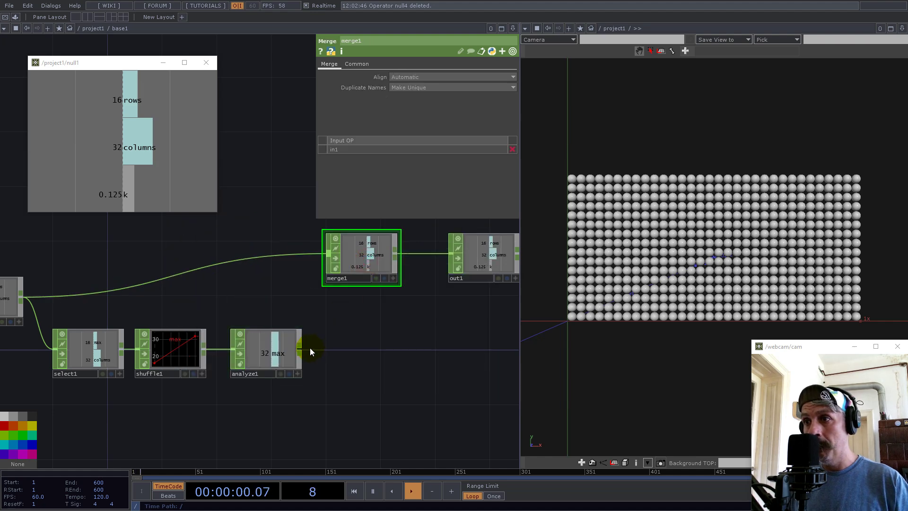
left_click_drag(301, 349, 325, 283)
Return to project1 and reference null1's max channel in transform1's uniform scale as 1/op('null1')['max']
scroll(237, 294, "down", 6)
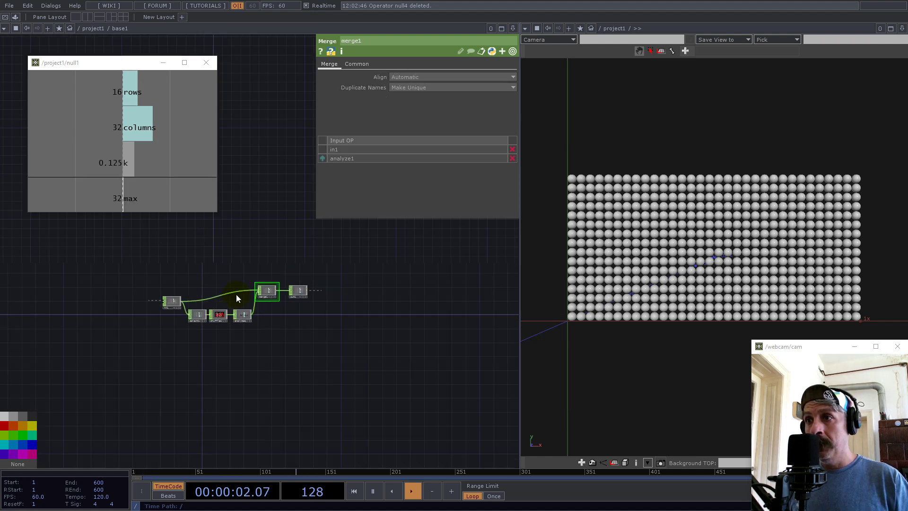
scroll(237, 294, "down", 6)
left_click_drag(381, 291, 252, 357)
scroll(251, 357, "down", 3)
scroll(253, 402, "up", 6)
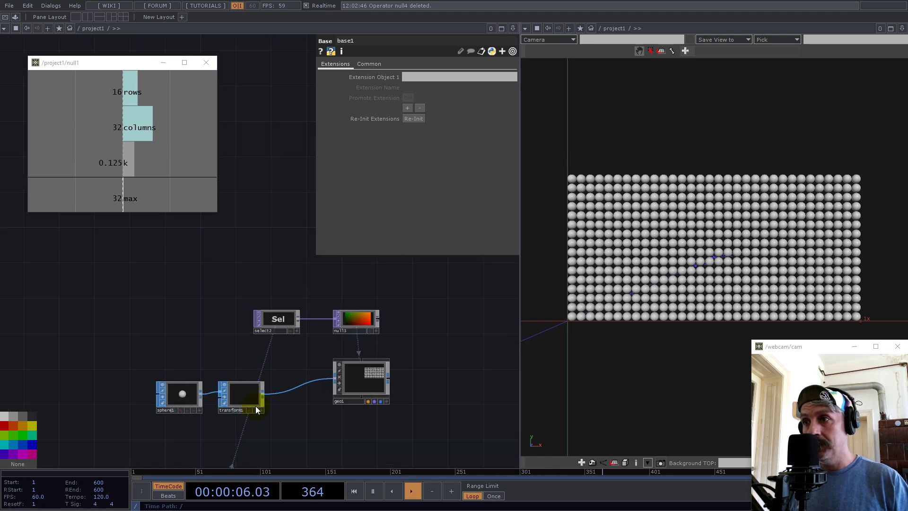
left_click(244, 379)
left_click_drag(118, 209, 412, 146)
left_click(411, 146)
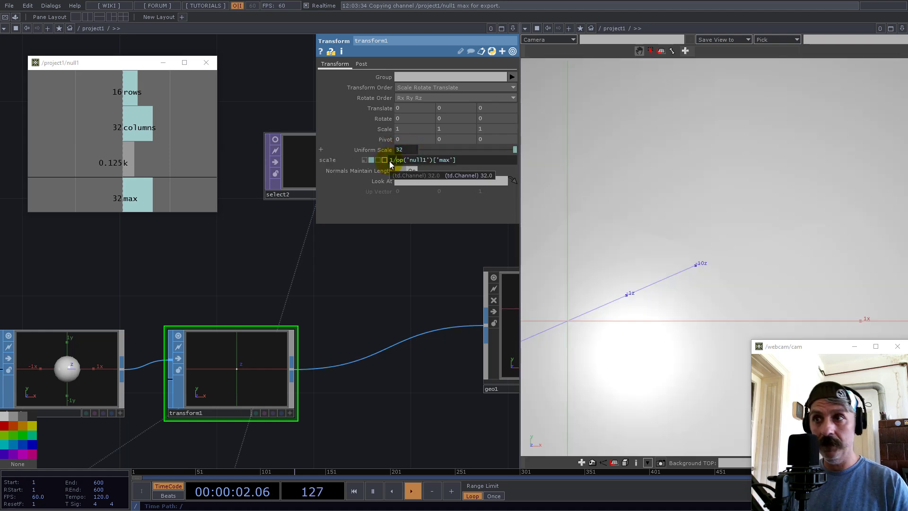
key("Return")
Extend transform1's uniform scale expression to 1/op('null1')['max']/3
scroll(320, 298, "down", 5)
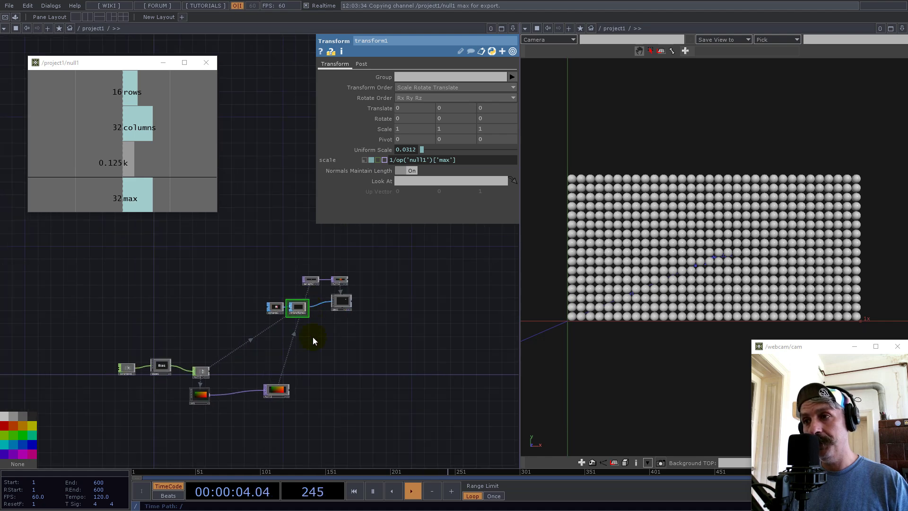
scroll(304, 273, "up", 5)
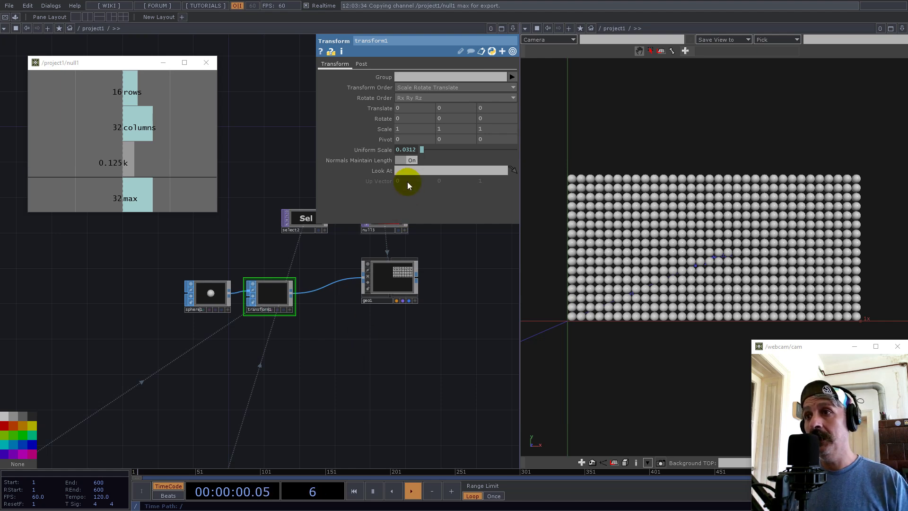
left_click(411, 149)
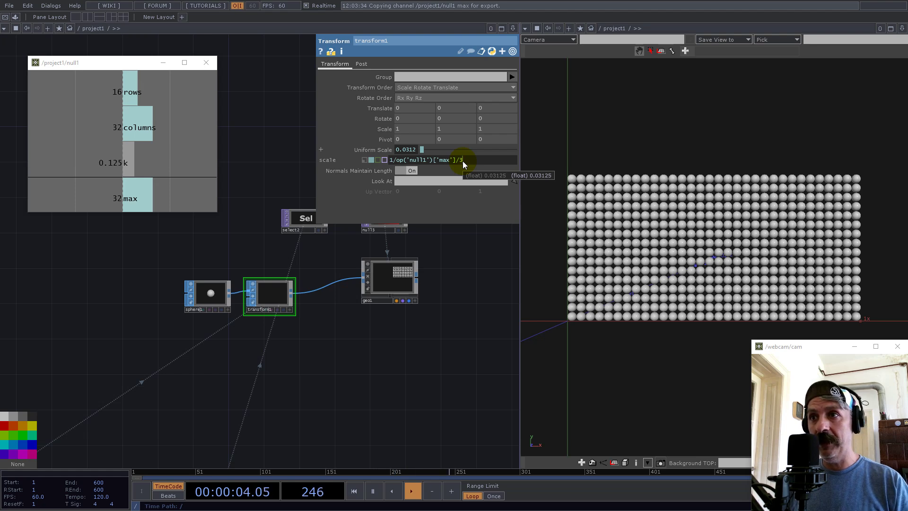
type("/3")
key("Return")
Insert a Displace TOP between UV1 and null2
scroll(357, 312, "down", 6)
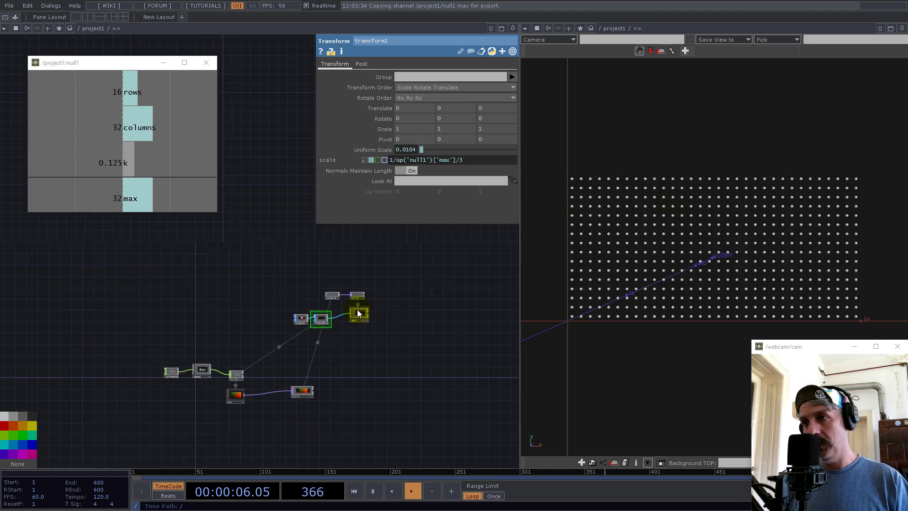
scroll(300, 421, "up", 4)
left_click_drag(308, 398, 342, 370)
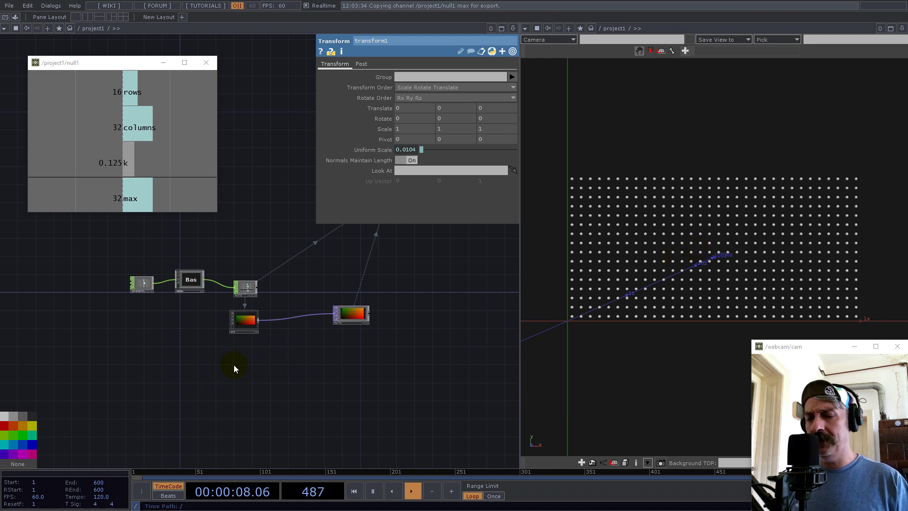
scroll(276, 350, "up", 4)
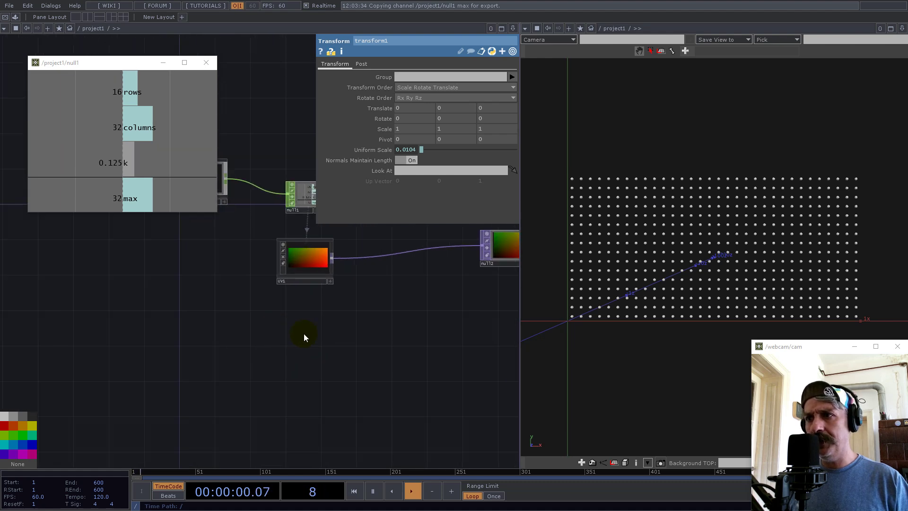
right_click(348, 260)
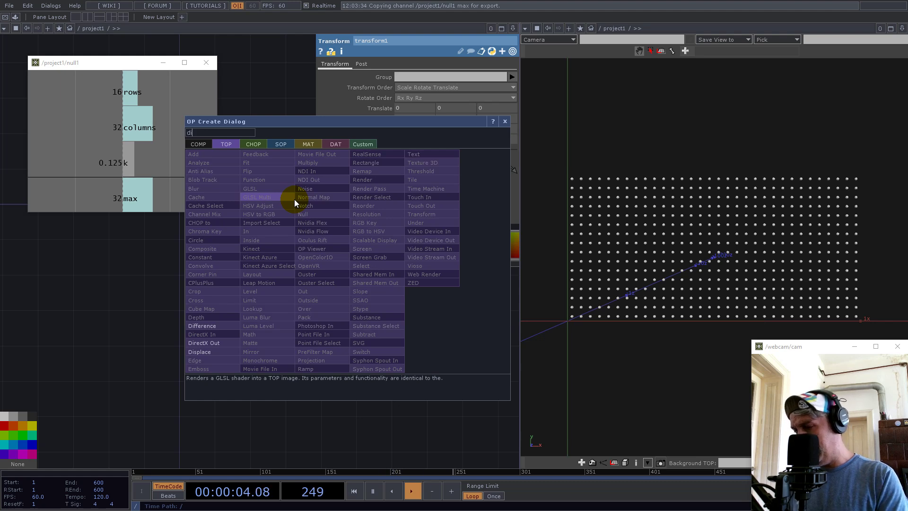
left_click(206, 359)
left_click(397, 279)
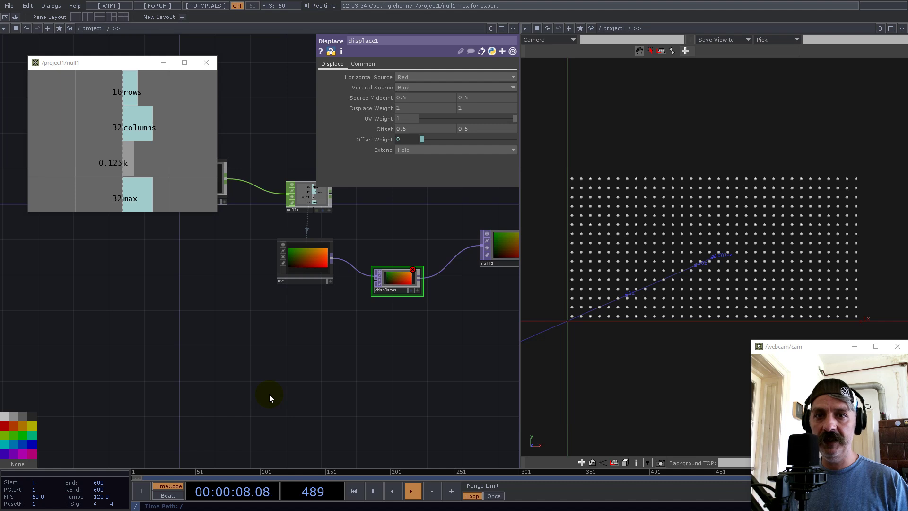
Add a Noise TOP to the network below UV1
double_click(287, 329)
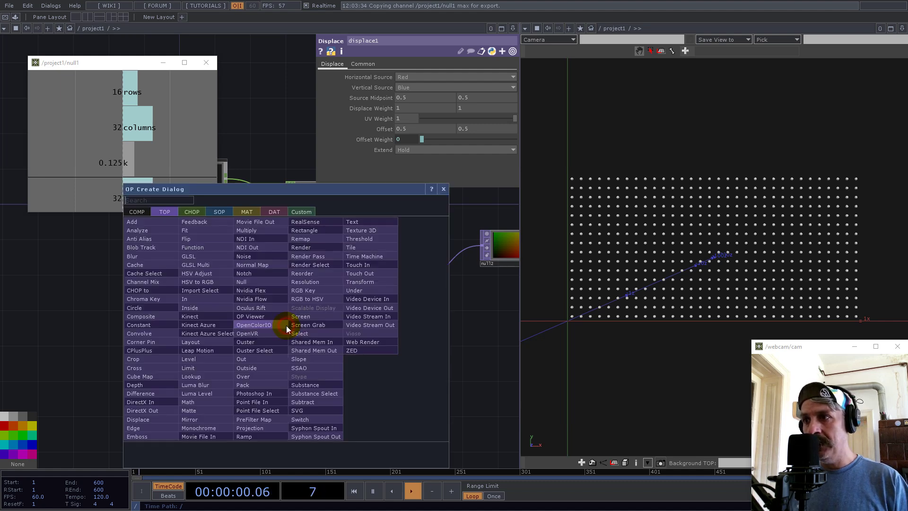
type("noi")
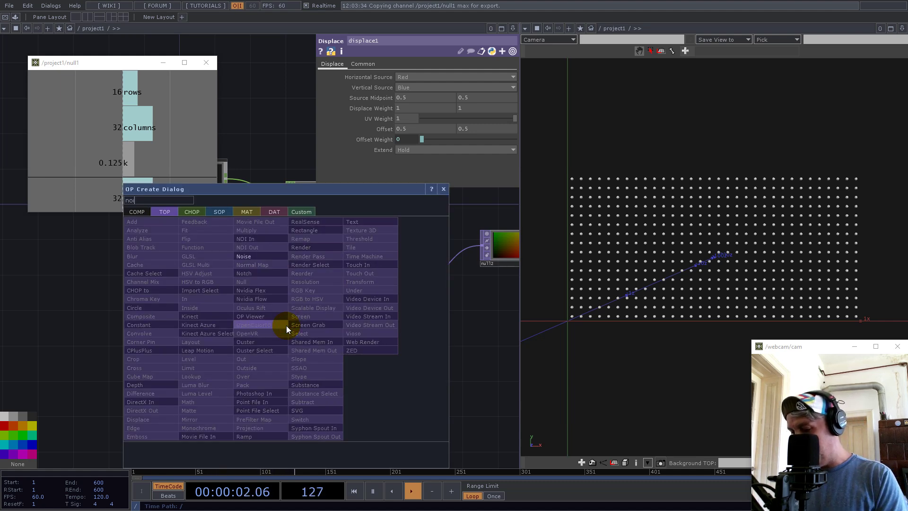
left_click(246, 256)
left_click(305, 335)
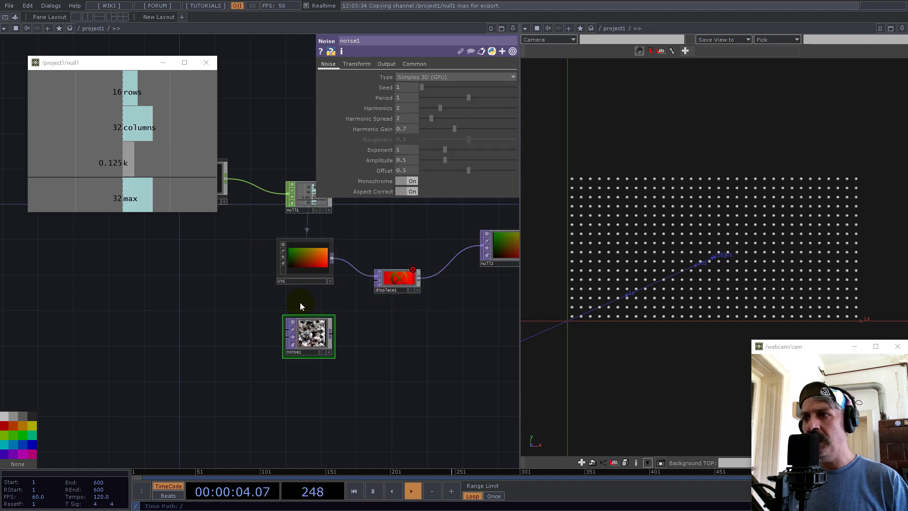
Reference null1's columns and rows channels as the width and height of noise1's resolution
scroll(300, 297, "up", 3)
scroll(289, 326, "down", 3)
scroll(319, 217, "up", 3)
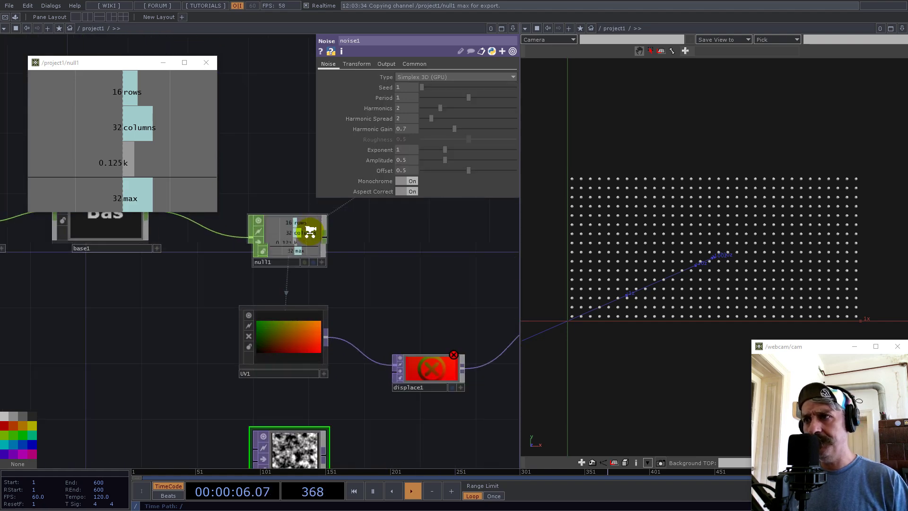
left_click(370, 271)
left_click(328, 270)
left_click_drag(293, 233, 417, 87)
left_click(416, 82)
left_click_drag(299, 220, 473, 87)
left_click(470, 82)
scroll(399, 209, "down", 4)
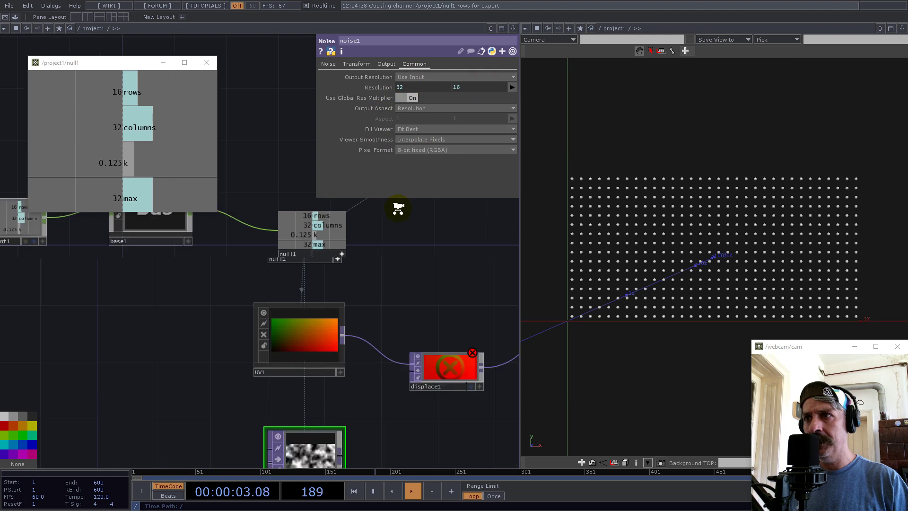
Set noise1's pixel format to 32-bit float (RG) and turn Monochrome off
left_click(411, 148)
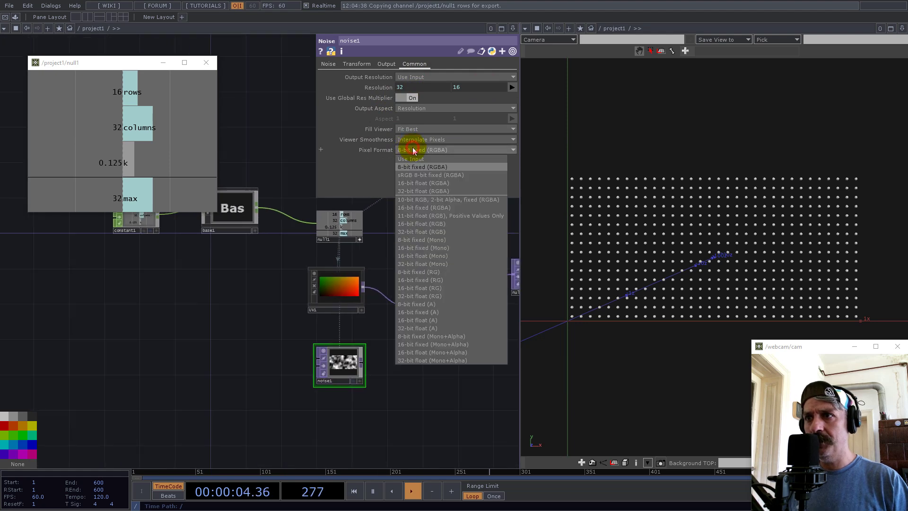
left_click(418, 296)
left_click(329, 64)
left_click(415, 181)
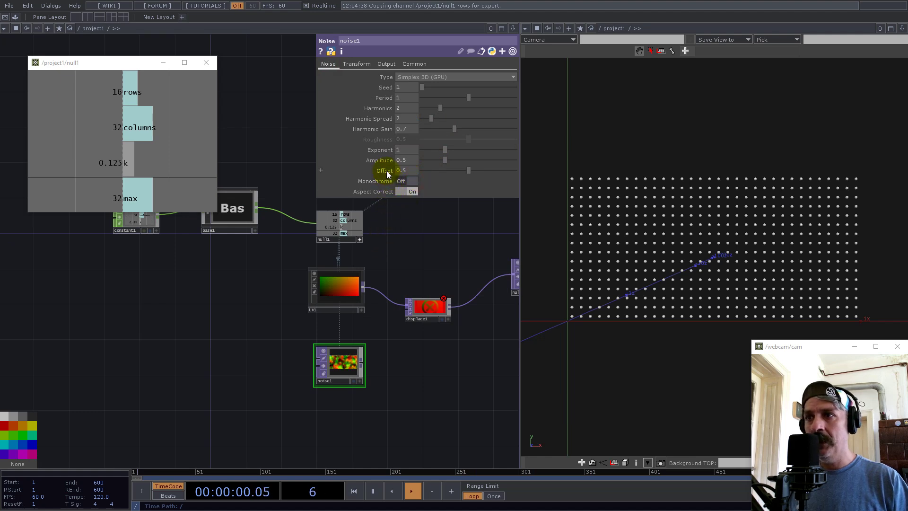
Set noise1's amplitude to 0 and connect noise1 as the second input of displace1
left_click_drag(445, 161, 371, 162)
left_click_drag(365, 342, 331, 353)
scroll(376, 348, "up", 5)
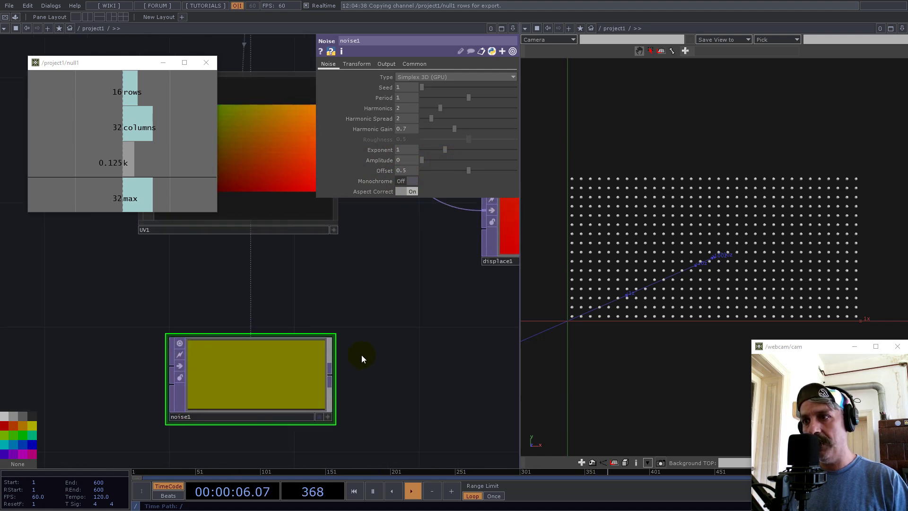
scroll(269, 349, "down", 3)
left_click_drag(305, 359, 375, 288)
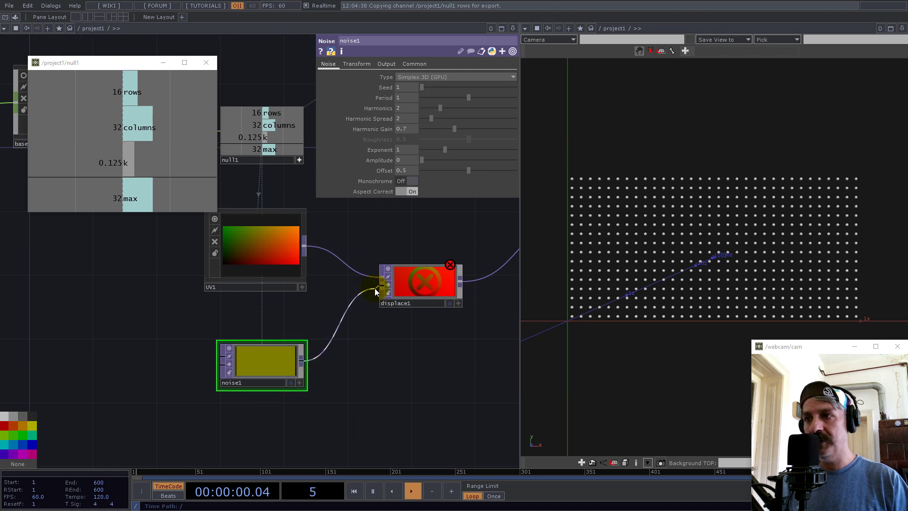
Set displace1's vertical source to Green and move null2 farther away from displace1
left_click(425, 286)
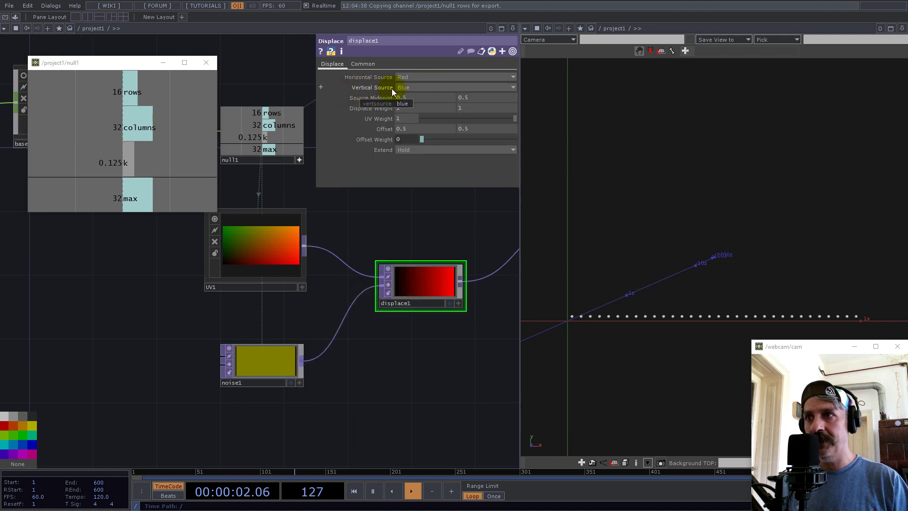
left_click(408, 87)
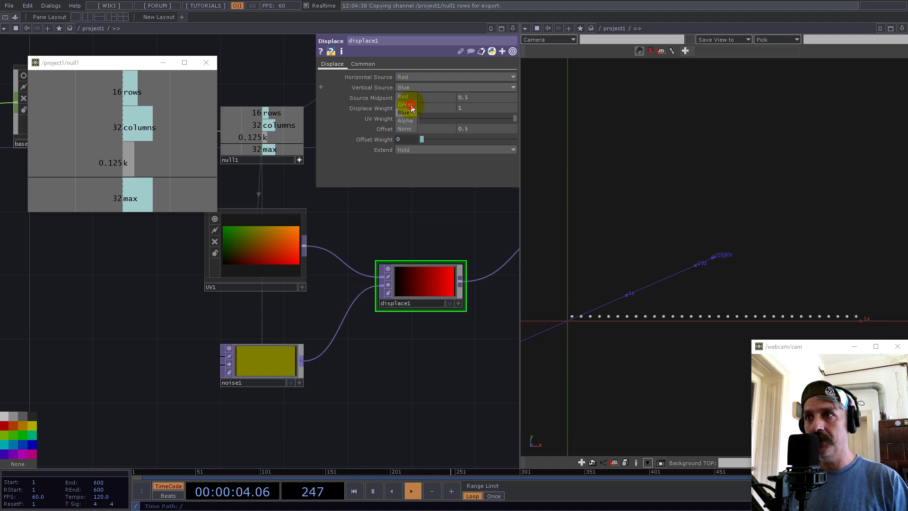
left_click(411, 108)
scroll(271, 379, "down", 5)
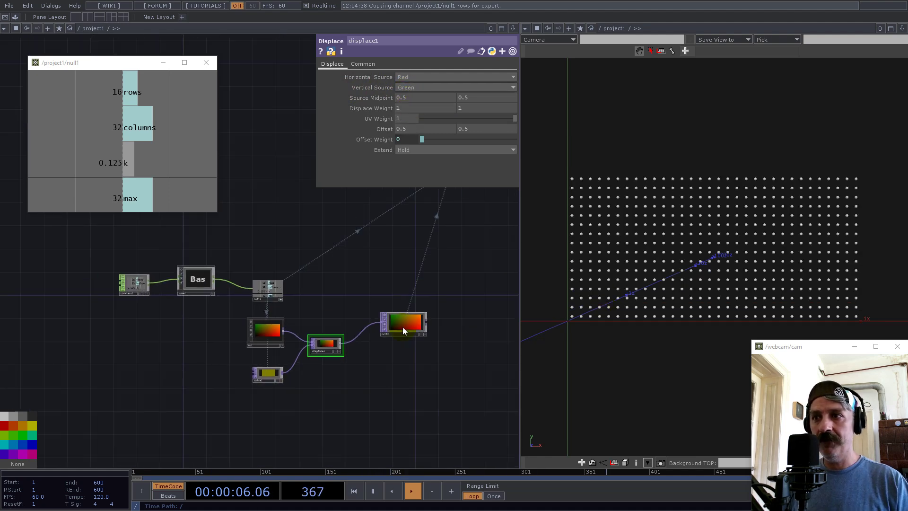
left_click_drag(406, 328, 441, 338)
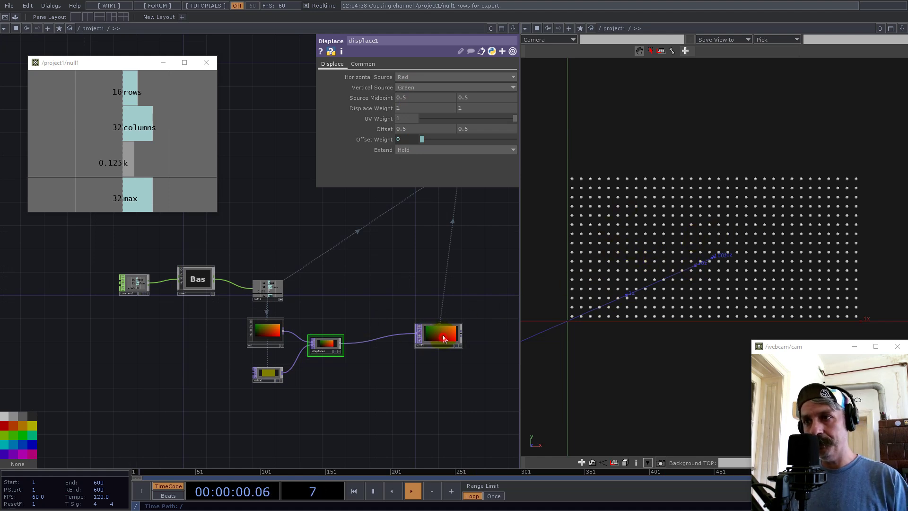
left_click_drag(443, 337, 443, 331)
Raise noise1's amplitude to 0.007 and inspect the displaced sphere grid up close
middle_click_drag(403, 160, 525, 194)
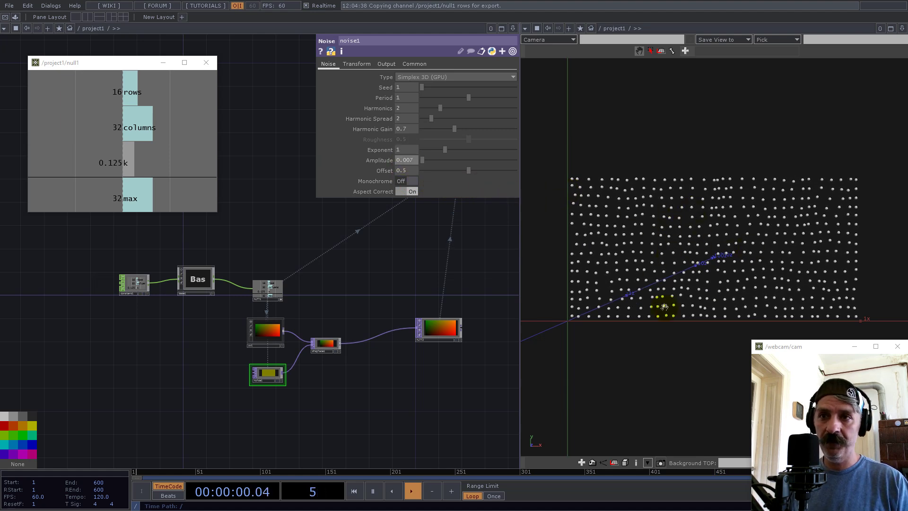
left_click_drag(709, 259, 679, 222)
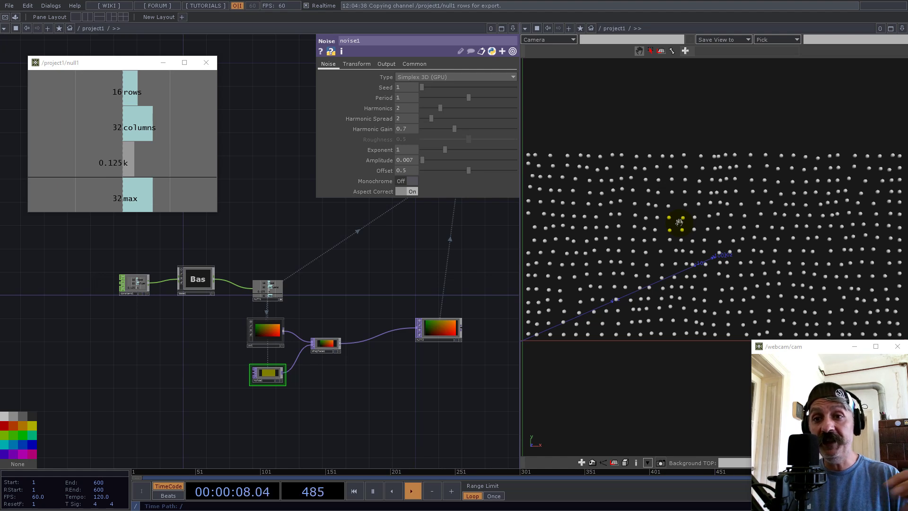
scroll(270, 384, "up", 5)
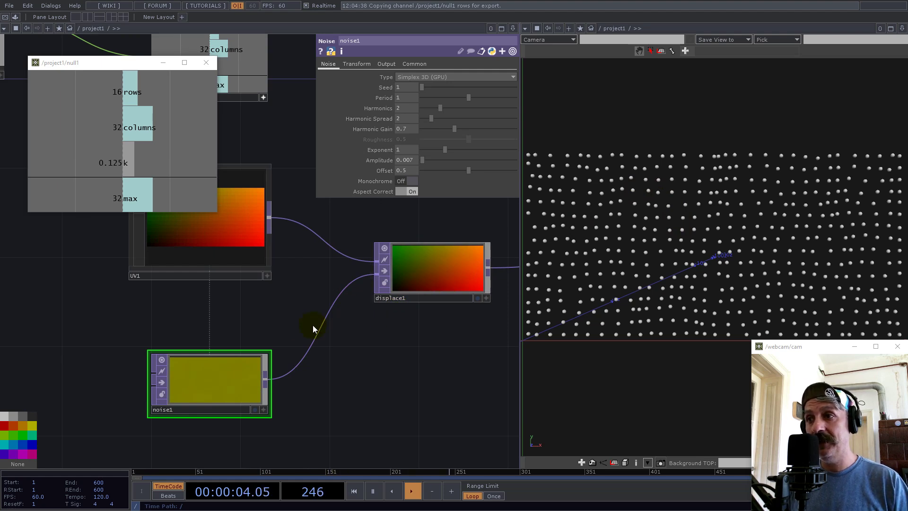
scroll(311, 336, "down", 5)
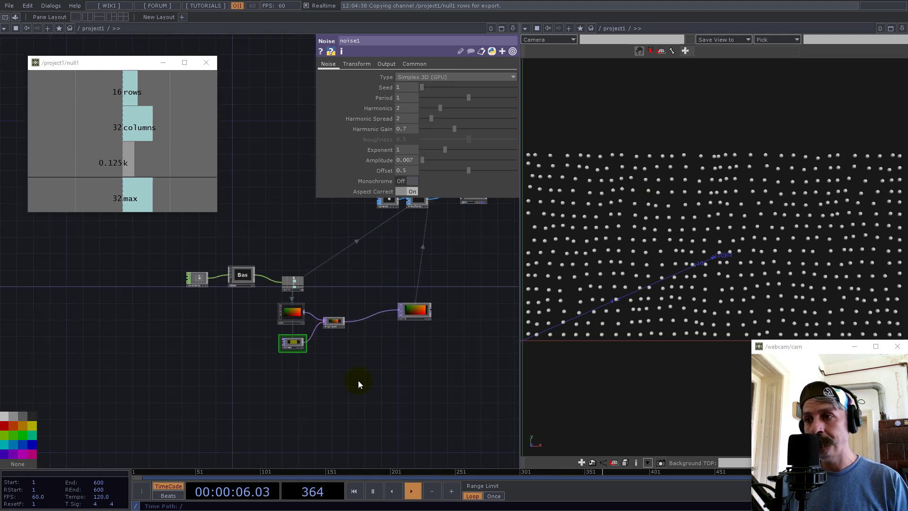
Add a Select TOP below the displacement network and set its source TOP to null2
left_click_drag(407, 385, 254, 363)
double_click(202, 379)
type("sel")
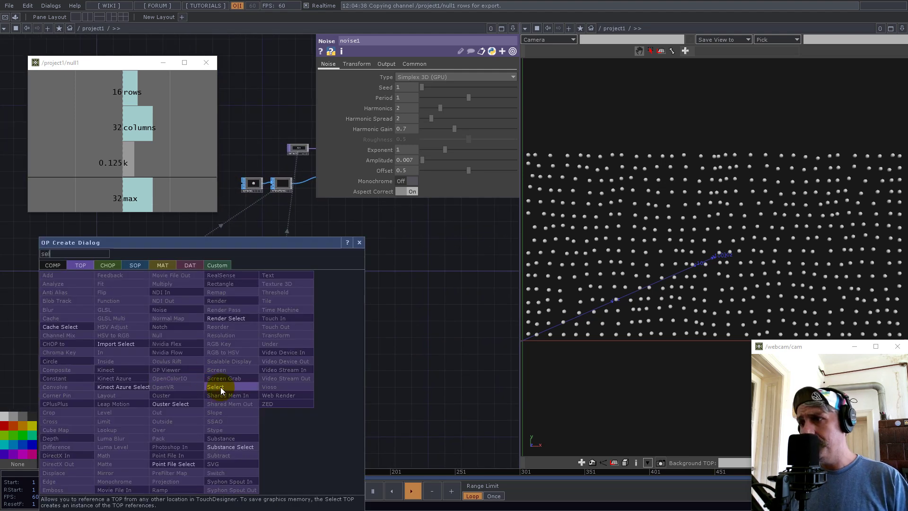
left_click(219, 386)
left_click(212, 384)
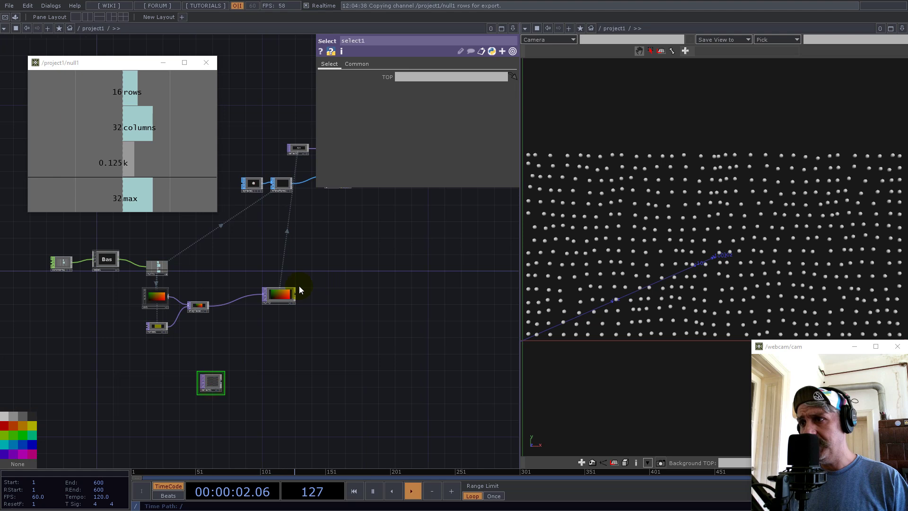
left_click_drag(279, 295, 406, 76)
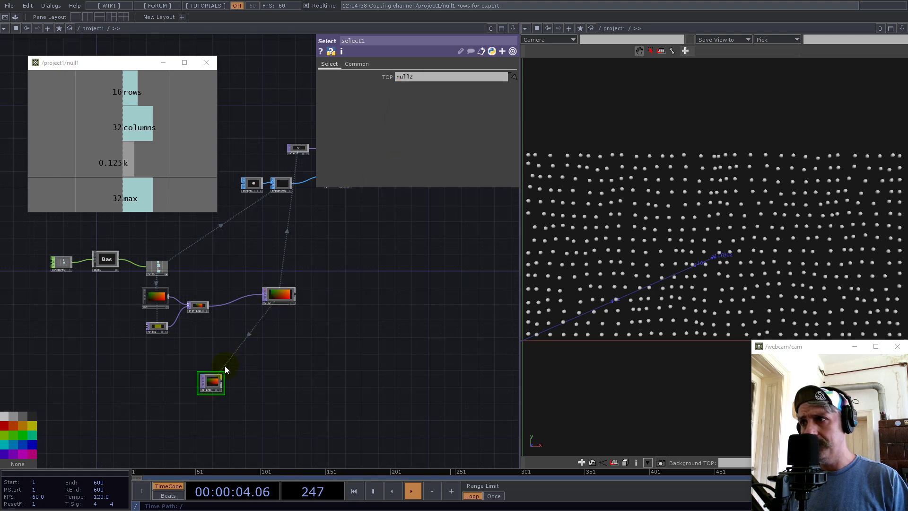
Move select1 closer under null2 and add a Null TOP after it
left_click_drag(211, 381, 260, 381)
right_click(271, 381)
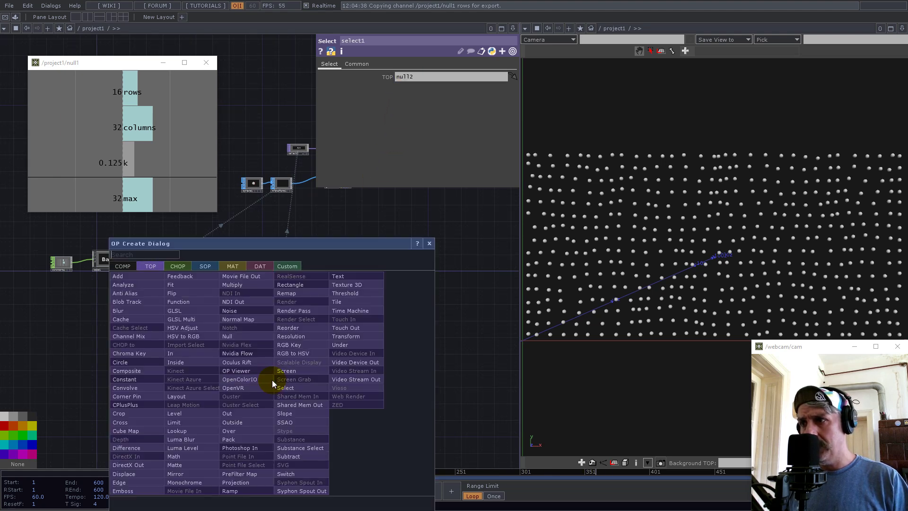
type("nul")
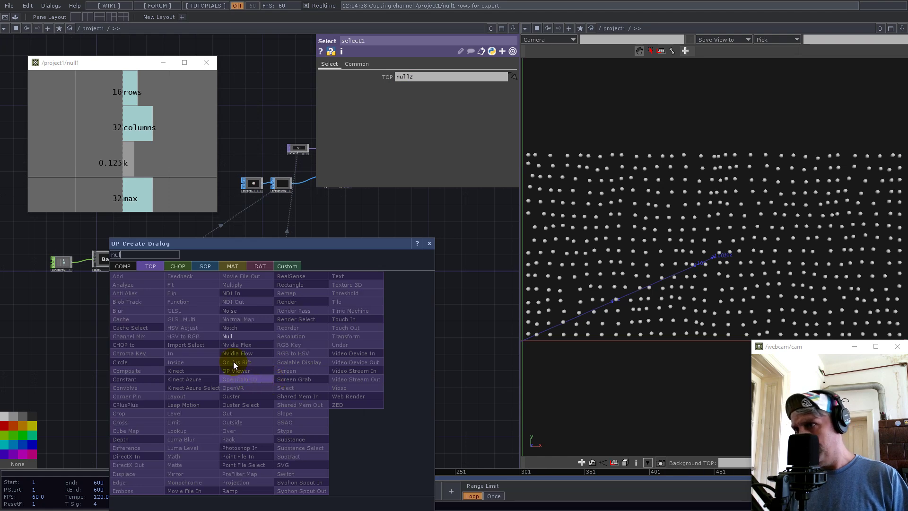
left_click(227, 335)
left_click(350, 381)
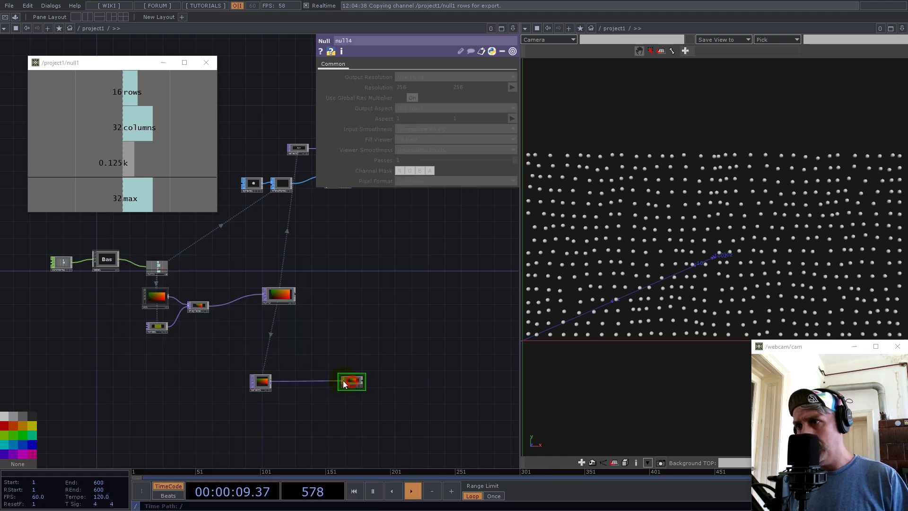
Insert another Null TOP between select1 and null4 and collapse it into a Base COMP
right_click(303, 379)
left_click(306, 367)
type("nul")
left_click(265, 324)
left_click(293, 384)
right_click(298, 382)
left_click(325, 456)
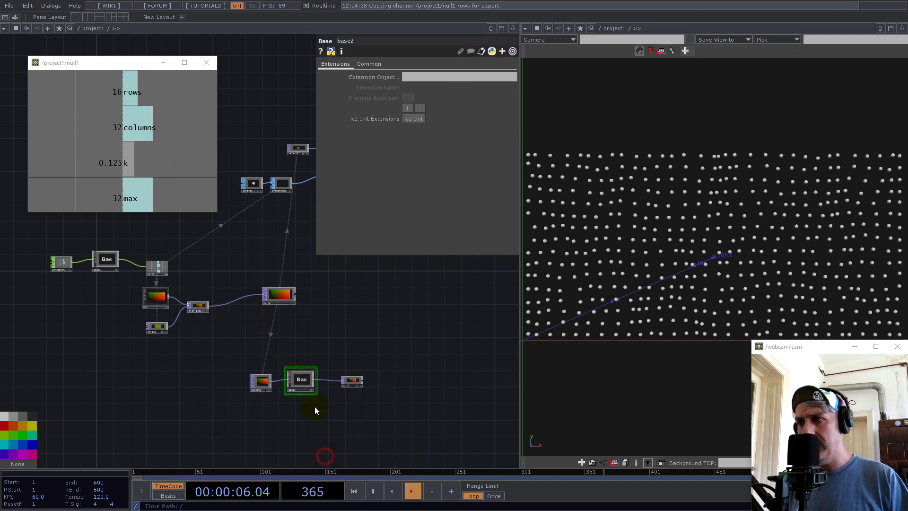
Enlarge base2, arrange it between select1 and null4, and rename it Springs
scroll(312, 403, "up", 5)
left_click_drag(258, 330, 263, 300)
left_click_drag(339, 292, 352, 326)
left_click_drag(115, 314, 250, 248)
left_click_drag(234, 377, 139, 312)
left_click_drag(172, 279, 172, 303)
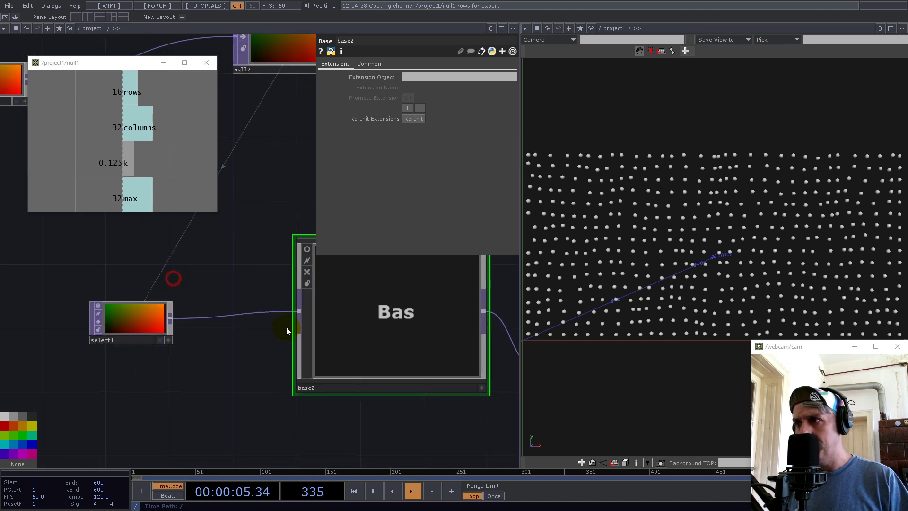
left_click(331, 388)
type("Sprin")
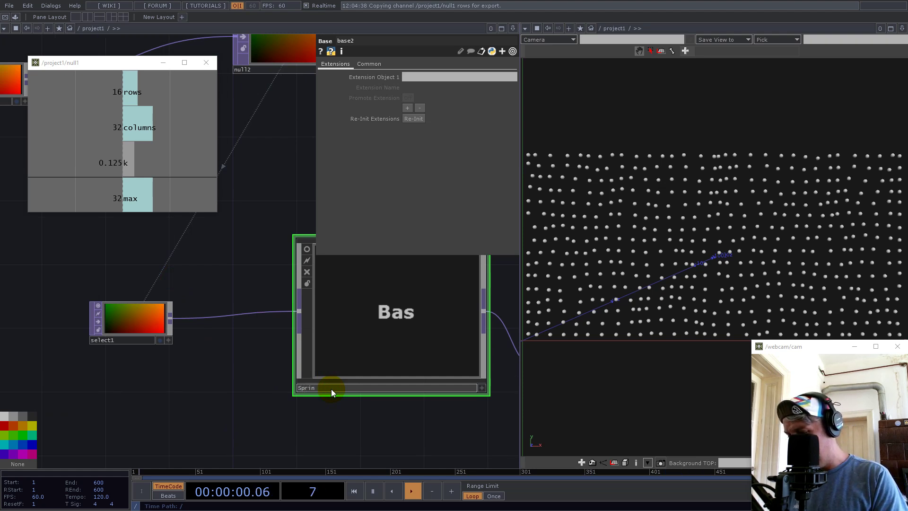
type("gs")
key("Return")
Reposition select1, Springs and null4 in a tidy row below null2
left_click(352, 293)
scroll(177, 378, "down", 5)
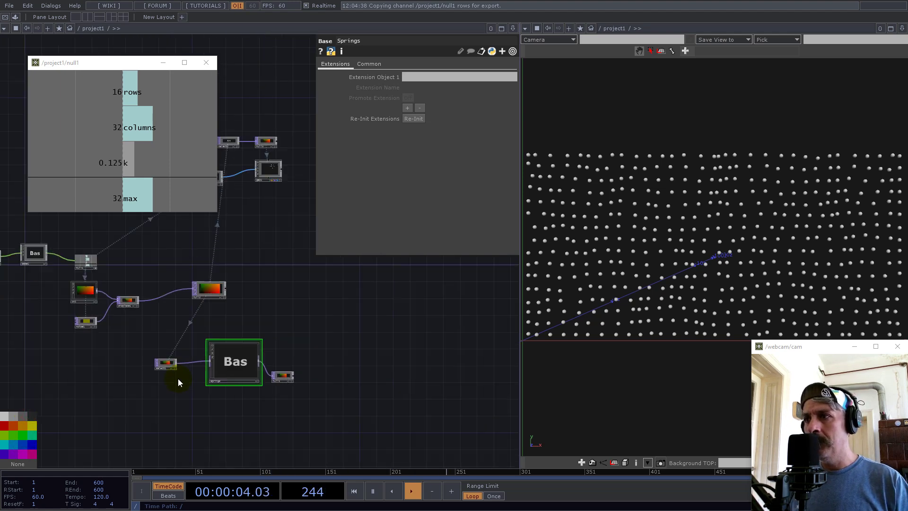
left_click(175, 368)
left_click_drag(185, 366, 186, 366)
scroll(251, 376, "up", 3)
left_click_drag(251, 376, 288, 355)
left_click_drag(404, 428, 95, 333)
left_click_drag(217, 367, 244, 383)
Enter the Springs component, disconnect null5 from out1, and spread the nodes apart with null5 level with in1
key("i")
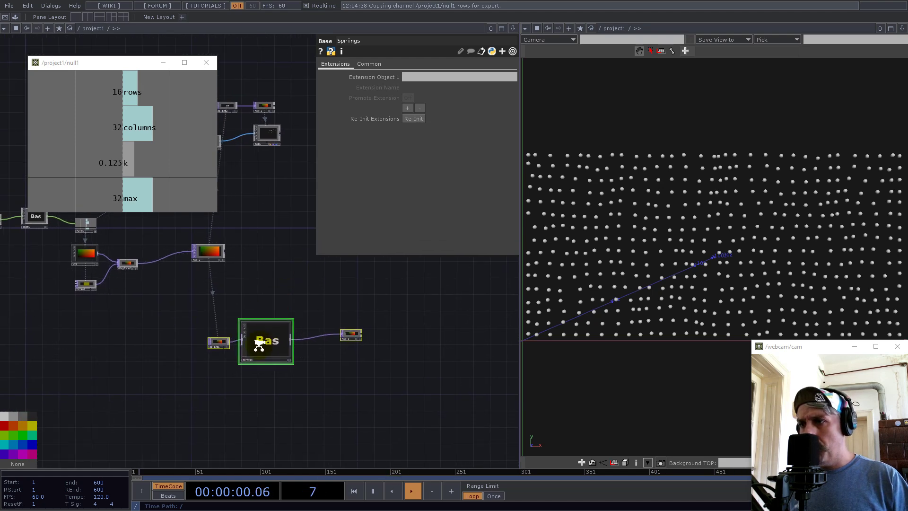
left_click_drag(225, 306, 253, 406)
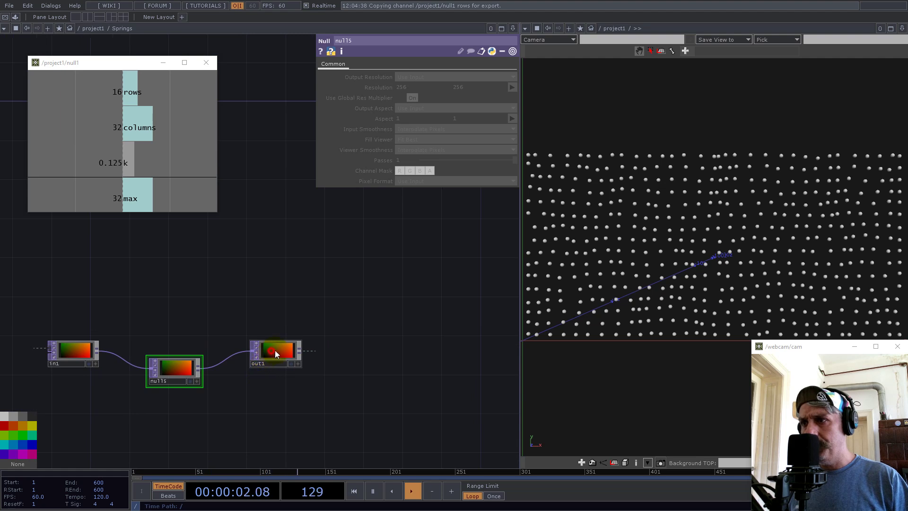
left_click_drag(269, 350, 443, 328)
right_click(326, 343)
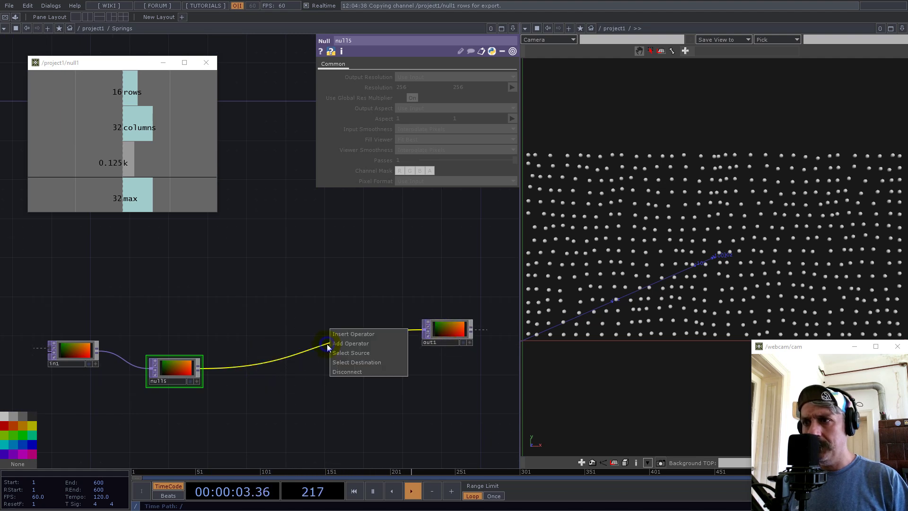
left_click(343, 365)
left_click_drag(446, 330, 476, 330)
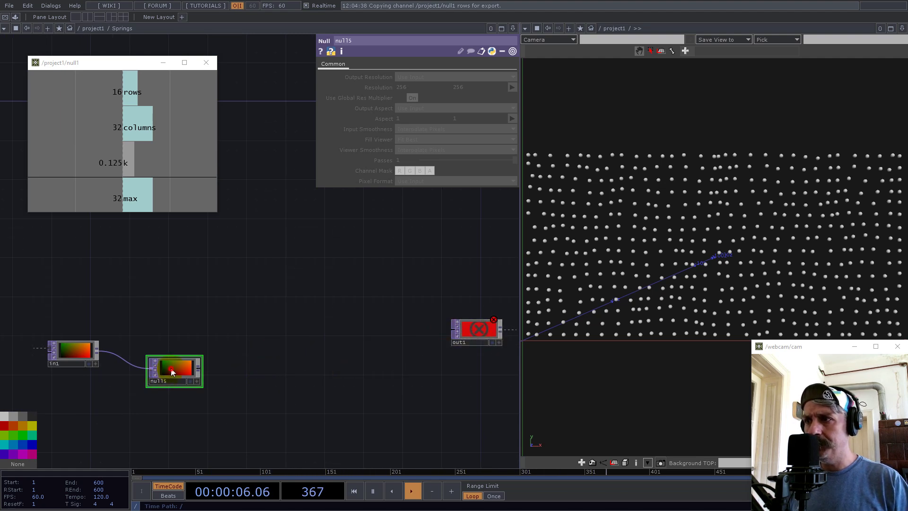
left_click_drag(171, 372, 170, 353)
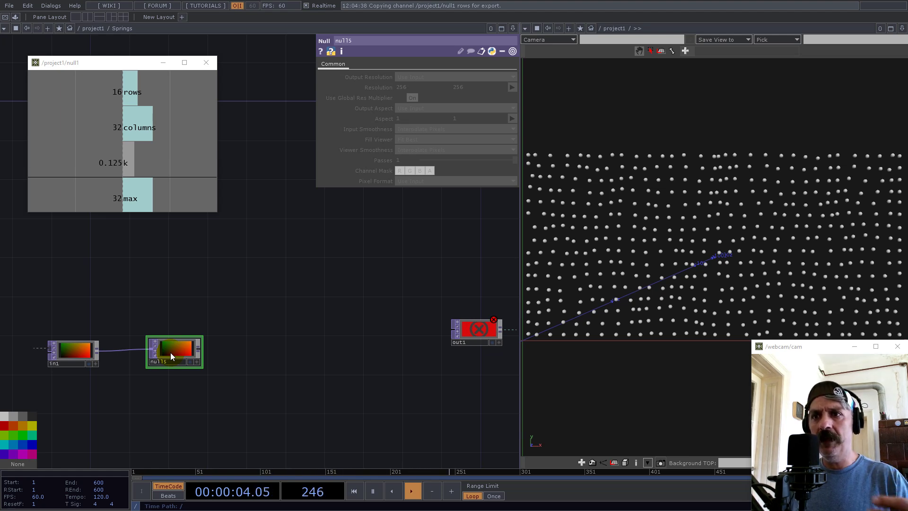
Add a Transform TOP after null5 and set its viewer smoothness to Nearest Pixel
right_click(199, 351)
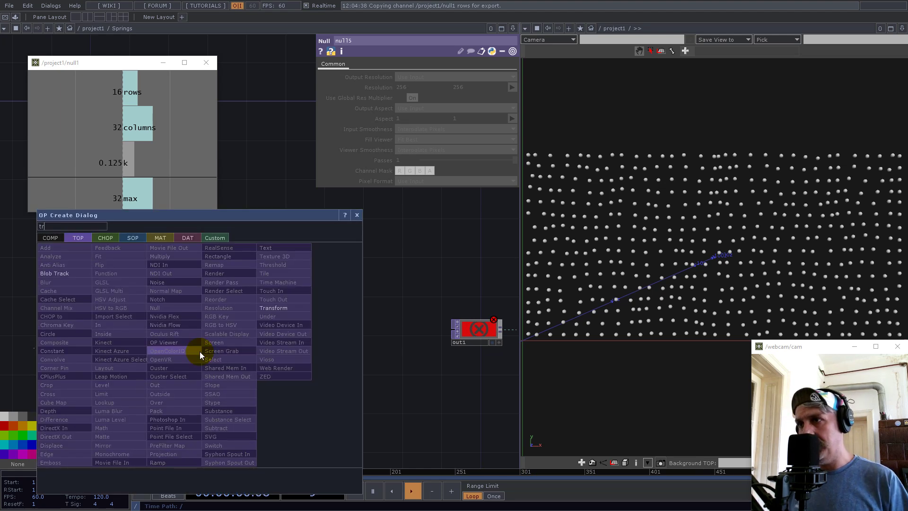
left_click(272, 310)
left_click(272, 304)
scroll(255, 322, "up", 6)
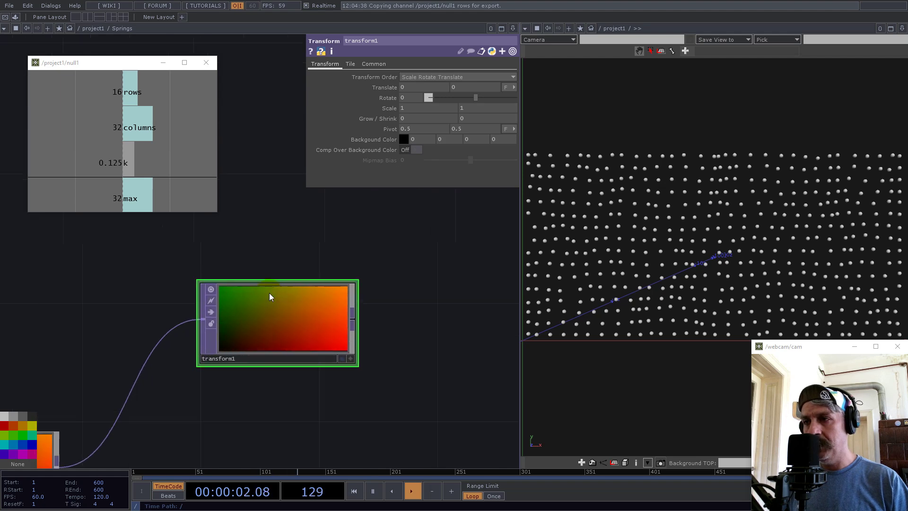
left_click(368, 65)
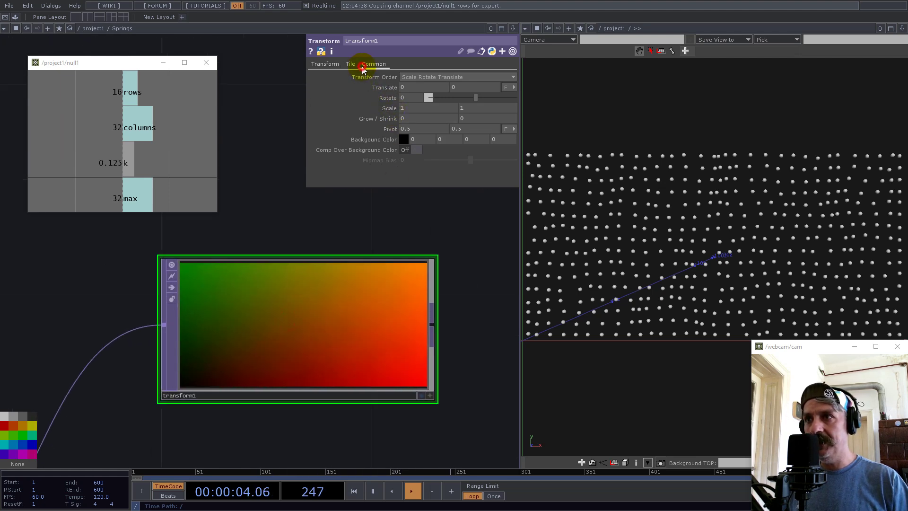
left_click(409, 149)
left_click(414, 164)
scroll(316, 307, "down", 4)
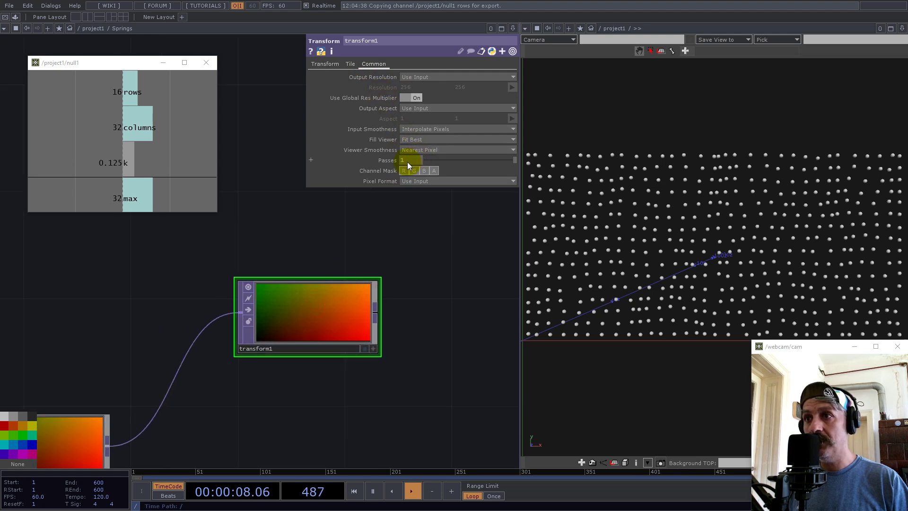
Switch the Transform's translate units to pixels and set its X translation to 1
left_click(326, 64)
left_click(505, 88)
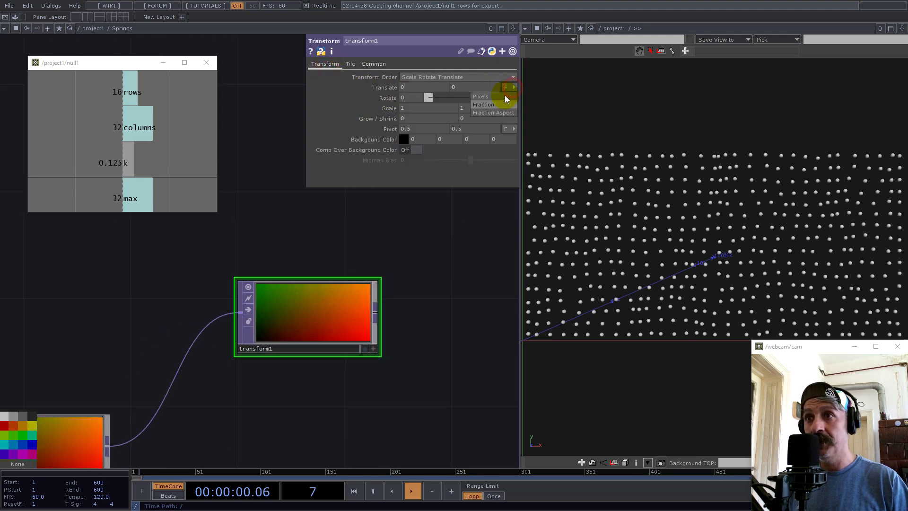
left_click(495, 97)
type("1")
key("Return")
scroll(214, 290, "up", 5)
left_click_drag(301, 238, 155, 281)
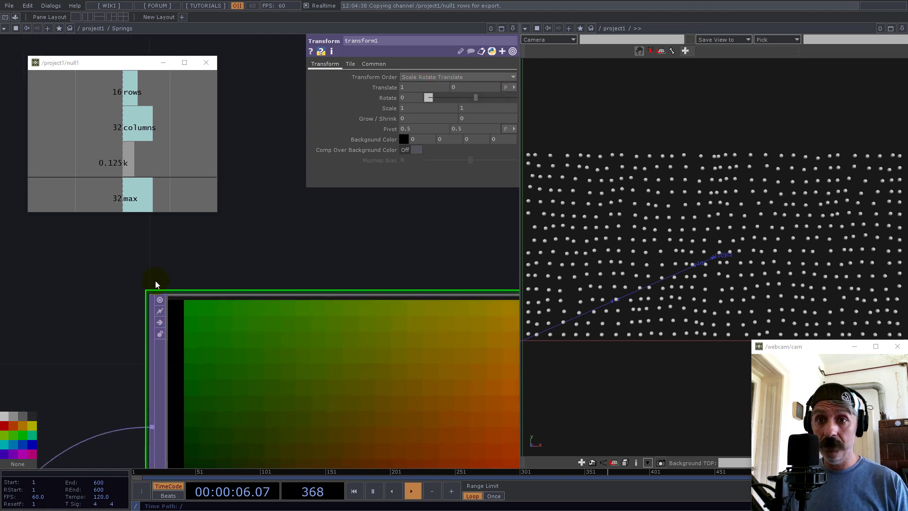
scroll(179, 298, "down", 3)
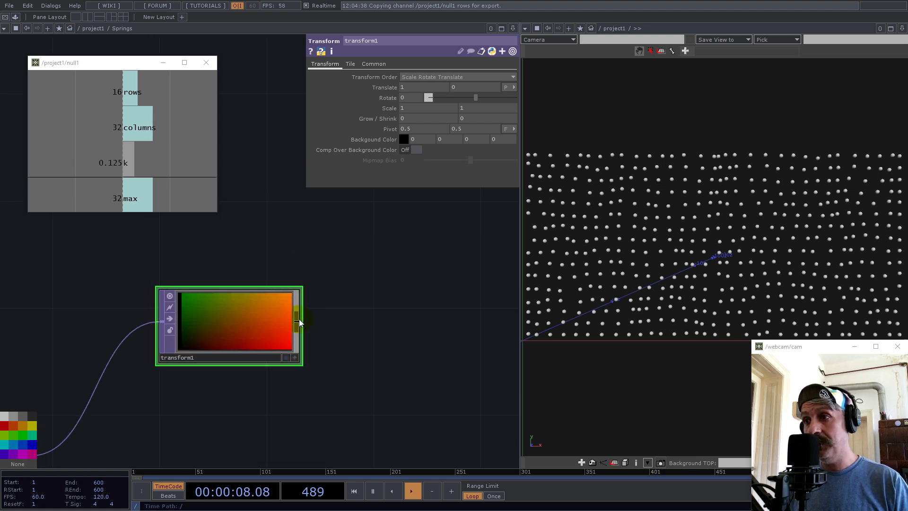
Add a Subtract TOP after transform1 and wire null5 into its second input
left_click(297, 321)
type("su")
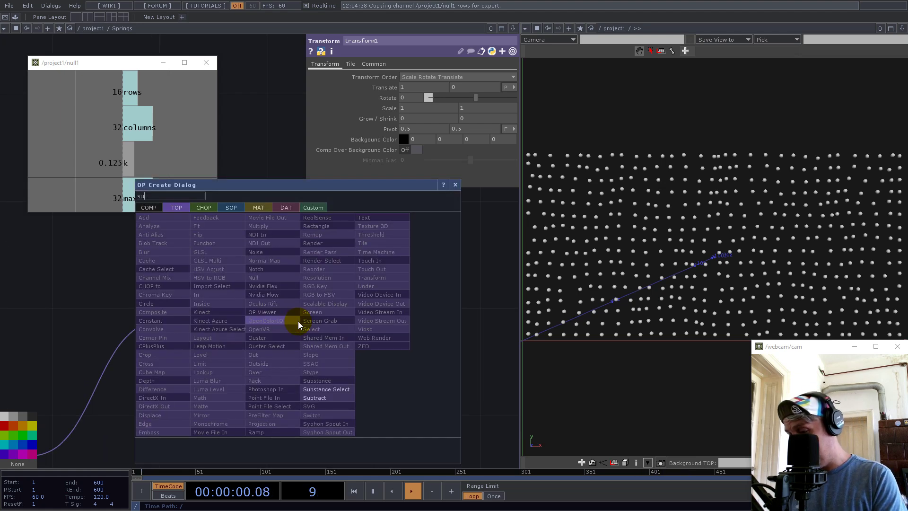
left_click(315, 398)
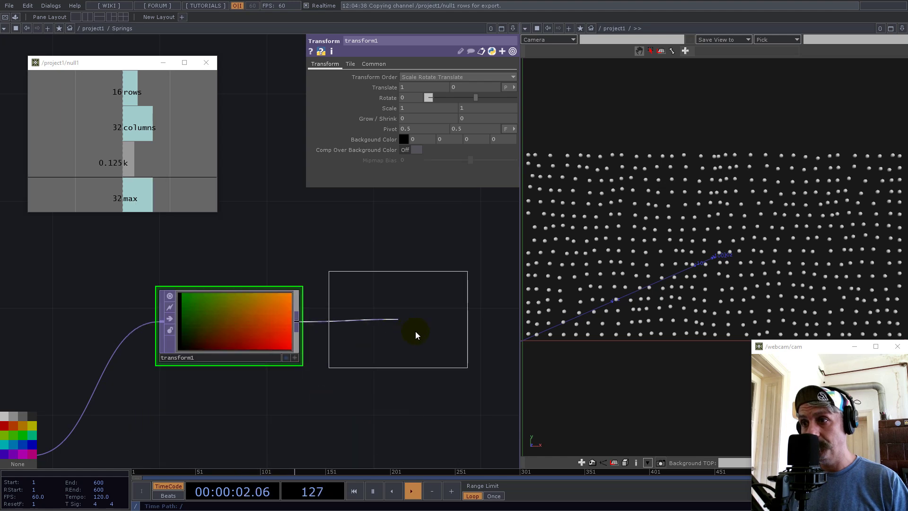
left_click(426, 373)
left_click_drag(234, 392, 298, 329)
left_click_drag(88, 390, 384, 293)
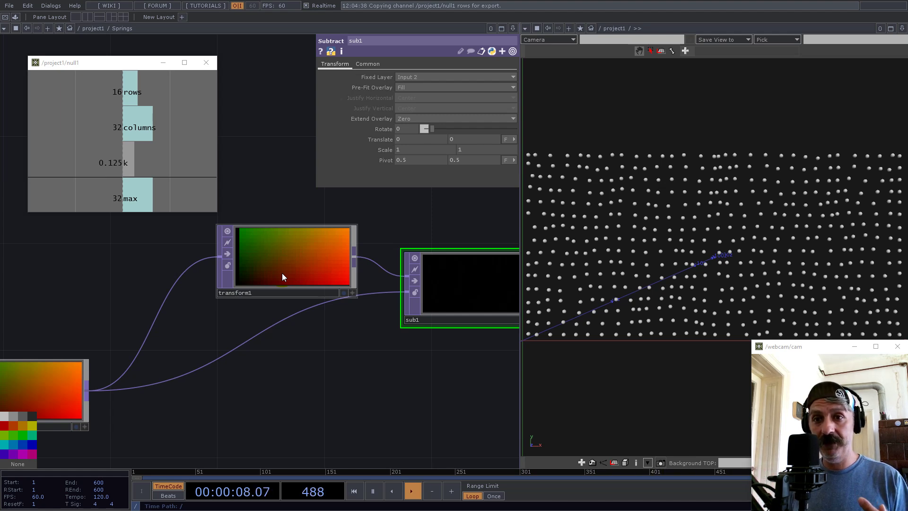
Rename transform1 as te_Left
left_click(262, 294)
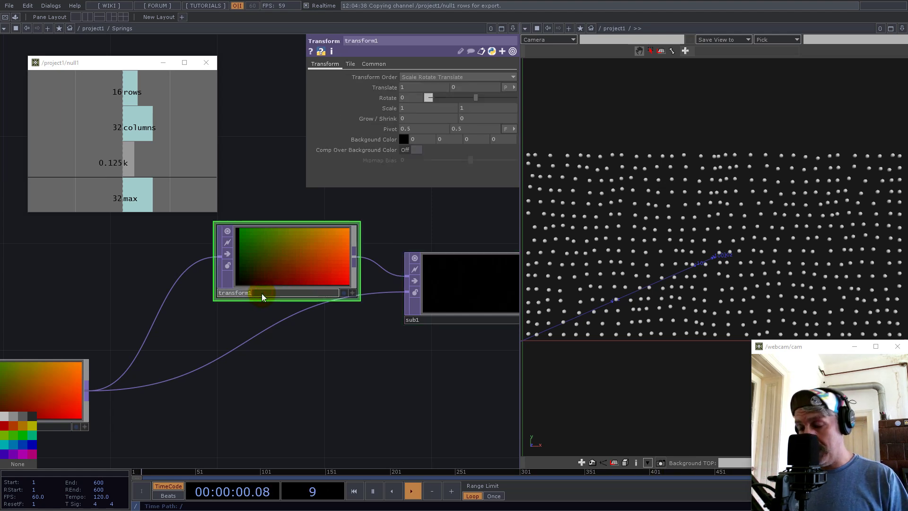
type("te_Left")
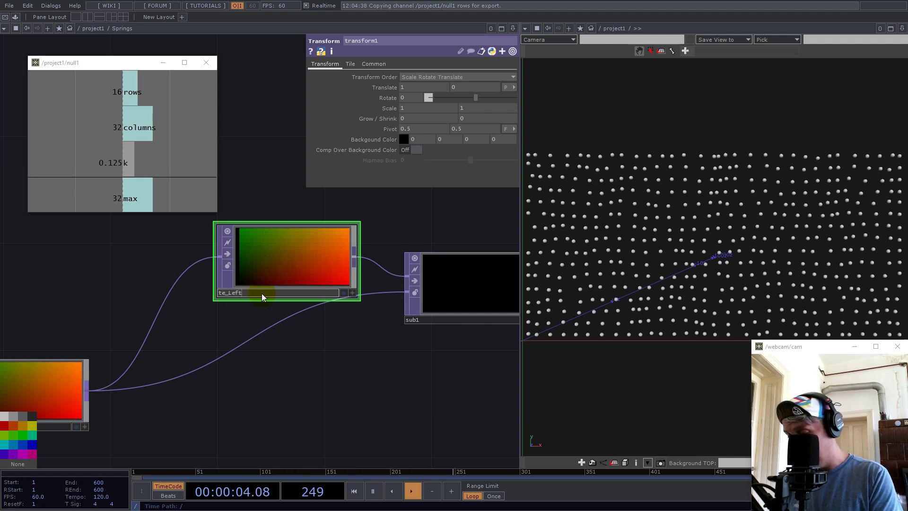
key("Return")
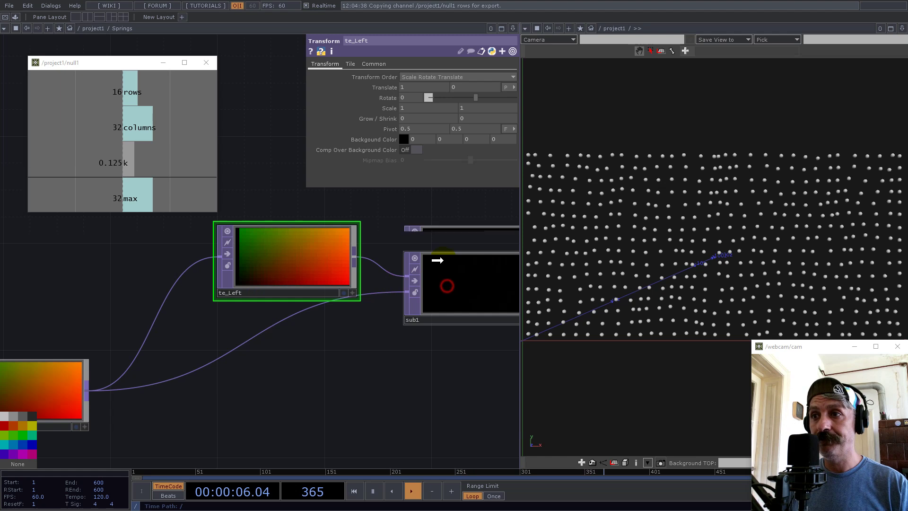
Line up sub1 beside te_Left and move the pair higher above null5
left_click_drag(432, 297, 430, 270)
scroll(233, 277, "down", 4)
scroll(274, 310, "up", 3)
left_click_drag(323, 332, 324, 411)
right_click_drag(243, 259, 388, 327)
left_click_drag(373, 348, 372, 296)
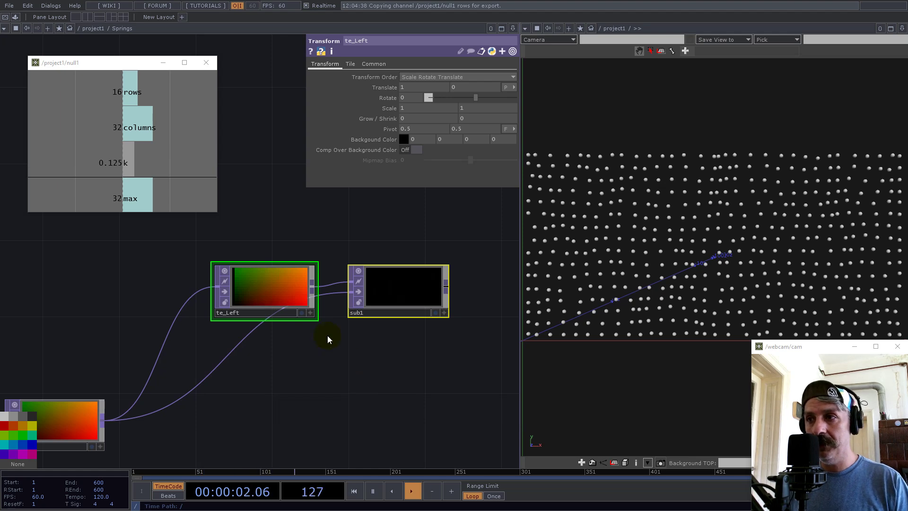
Duplicate te_Left and sub1 with their connections and place the copies below the originals
scroll(327, 335, "down", 5)
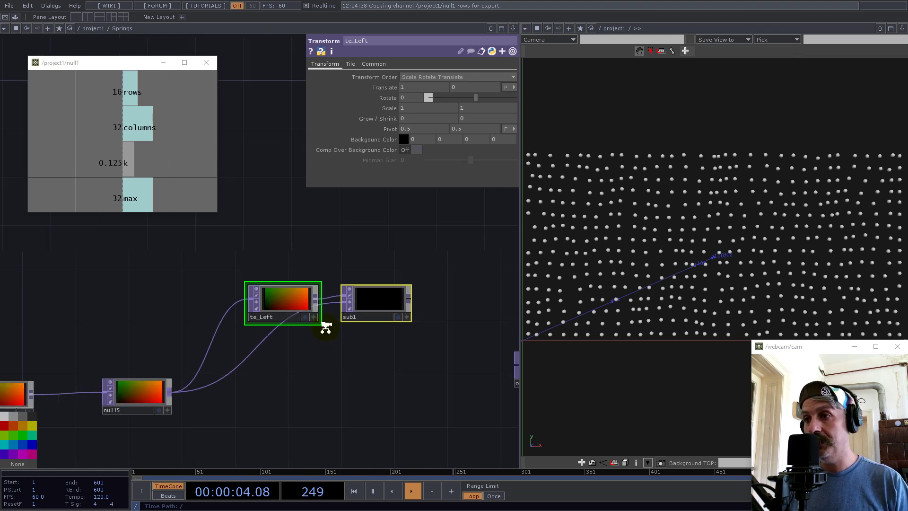
scroll(279, 265, "up", 5)
left_click_drag(168, 256, 422, 354)
key("ctrl+c")
key("ctrl+v")
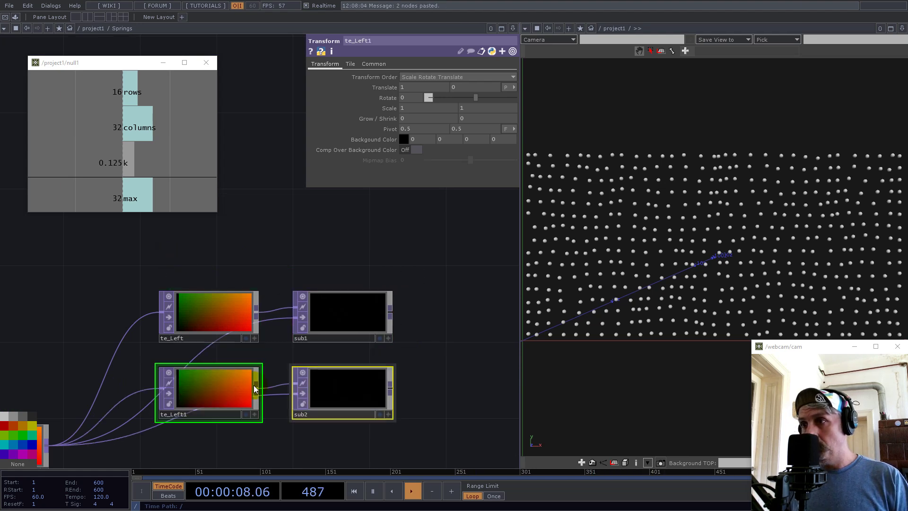
left_click_drag(225, 372, 211, 438)
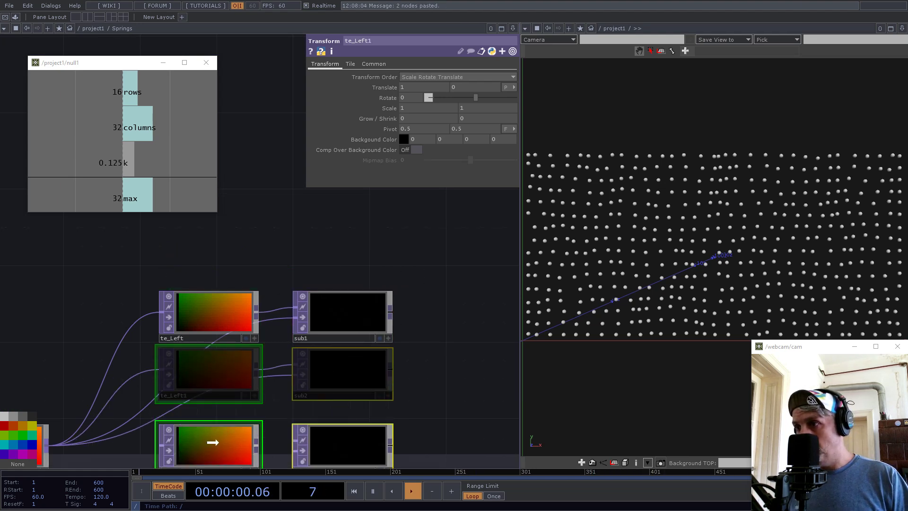
left_click_drag(317, 230, 292, 105)
Set the copied transform's X translation to -1 pixel and rename it te_Right
left_click(179, 359)
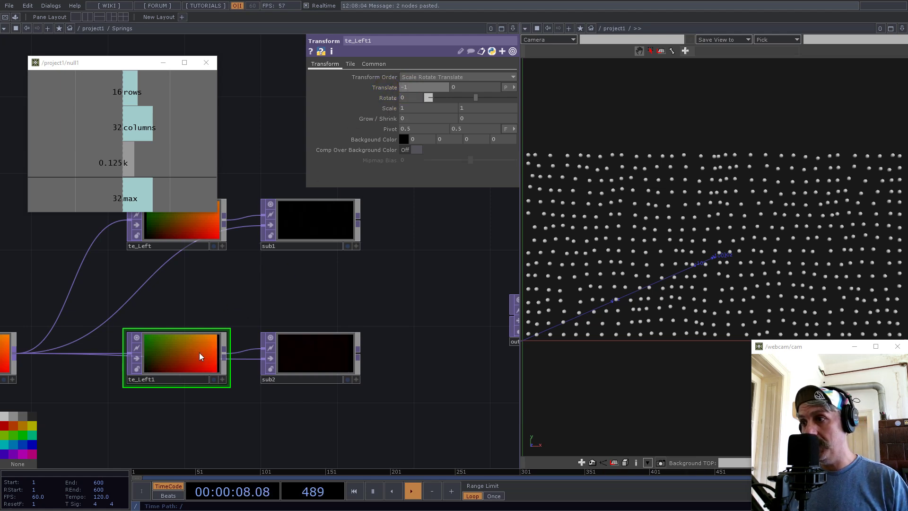
scroll(126, 386, "up", 4)
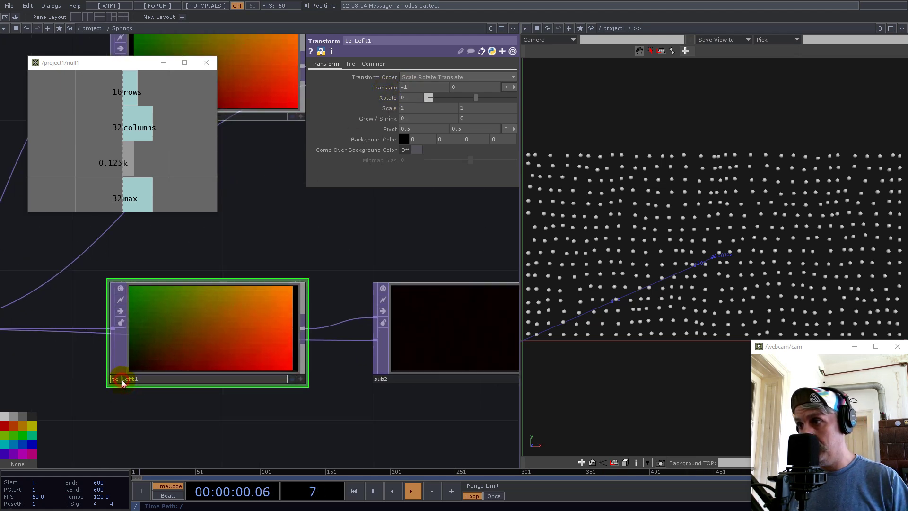
type("te_Right")
key("Return")
Move te_Right and sub2 slightly up and paste another copy of the pair below them
scroll(305, 319, "down", 4)
right_click_drag(427, 372, 240, 299)
left_click_drag(259, 314, 265, 304)
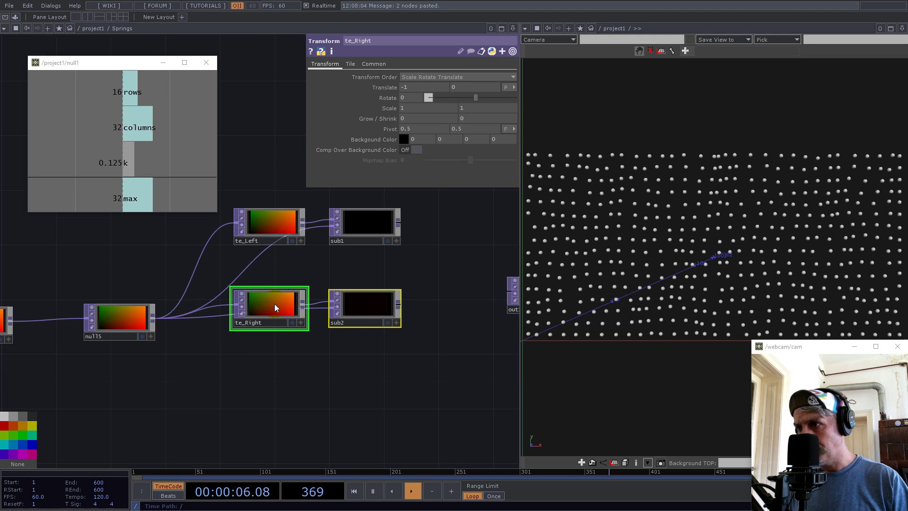
key("ctrl+v")
left_click(270, 358)
left_click_drag(270, 358, 271, 385)
left_click_drag(298, 415, 285, 369)
Set te_Right1's translation to 0 in X and 1 pixel in Y, and rename it te_Bottom
scroll(264, 351, "up", 5)
left_click(208, 335)
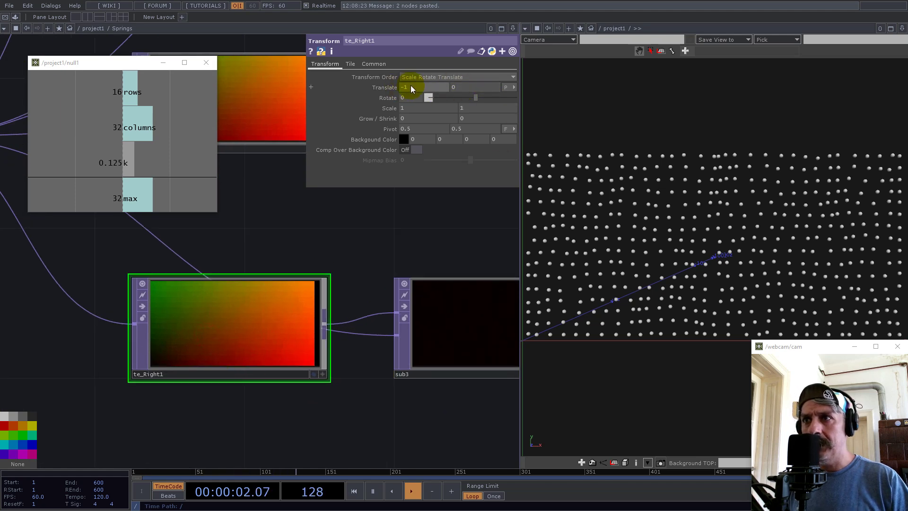
type("0")
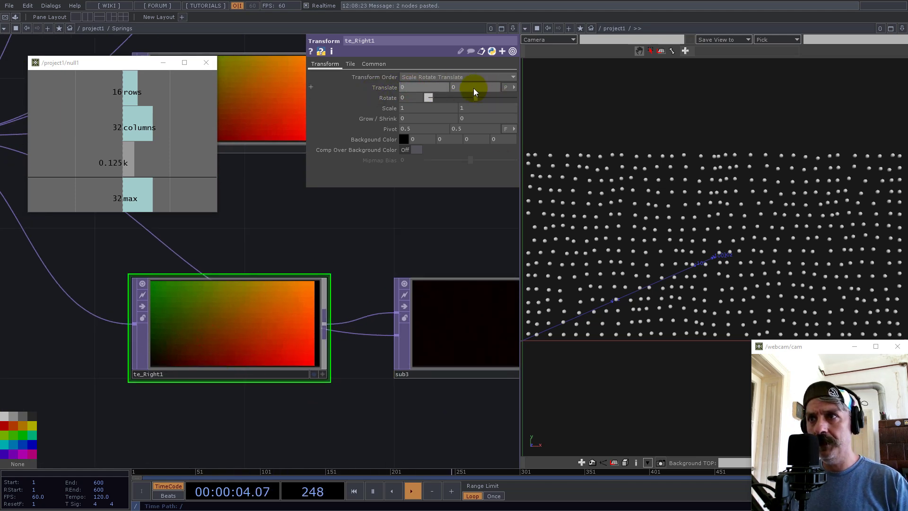
type("1")
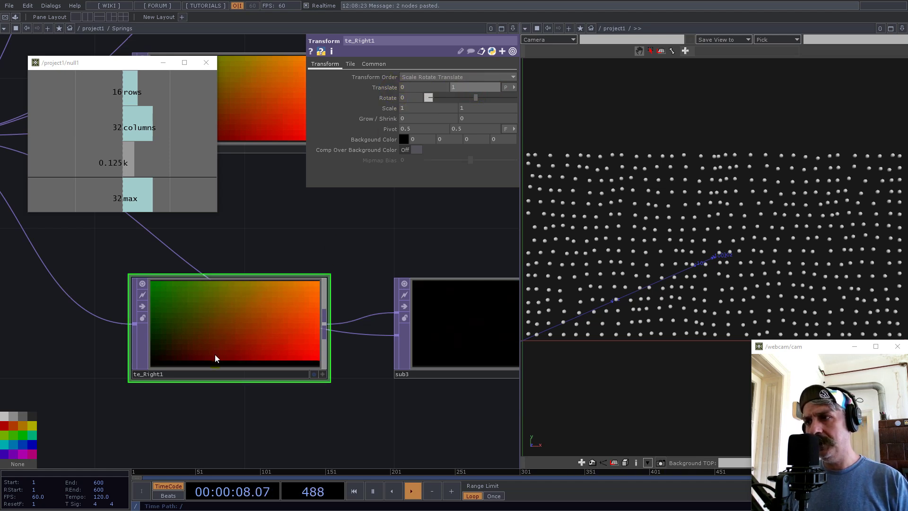
scroll(185, 346, "down", 3)
scroll(191, 354, "up", 3)
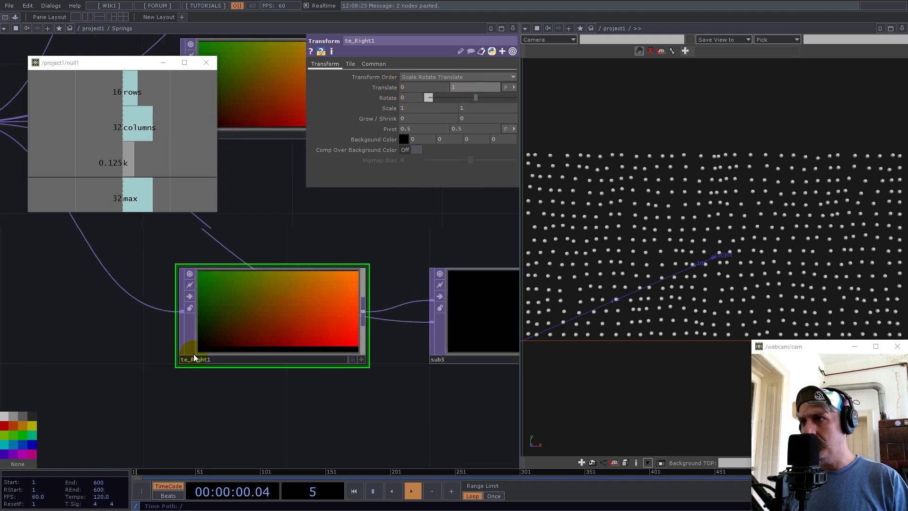
left_click(213, 362)
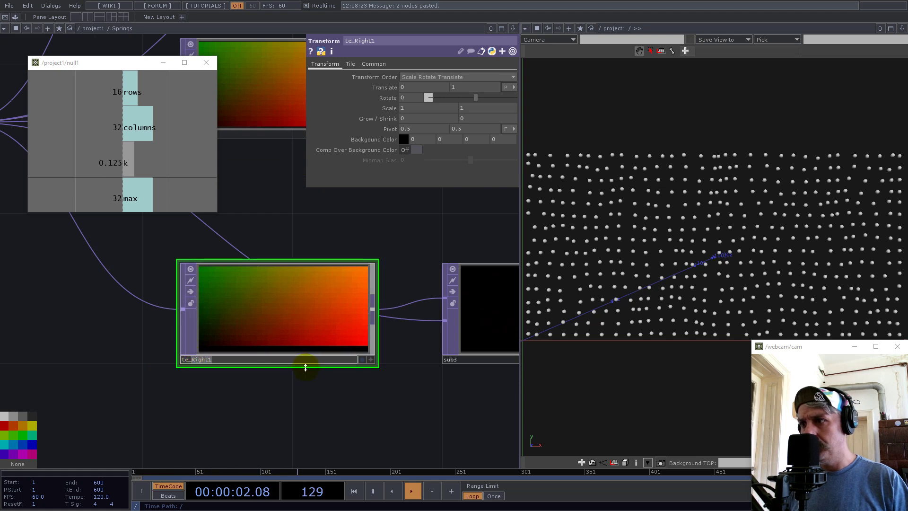
type("Bottom")
key("Return")
Duplicate te_Bottom and sub3 and place the copies below them
scroll(305, 366, "down", 3)
left_click_drag(426, 377, 248, 293)
key("ctrl+c")
key("ctrl+v")
left_click_drag(293, 374, 296, 409)
left_click(270, 397)
Rename the te_Bottom copy as te_Top and set its Y translation to -1 pixel
left_click(261, 408)
type("T")
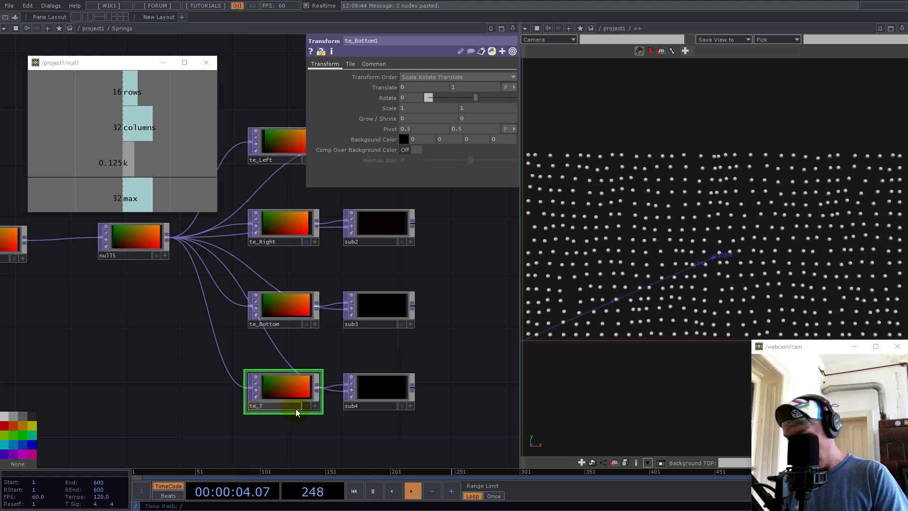
type("op")
key("Return")
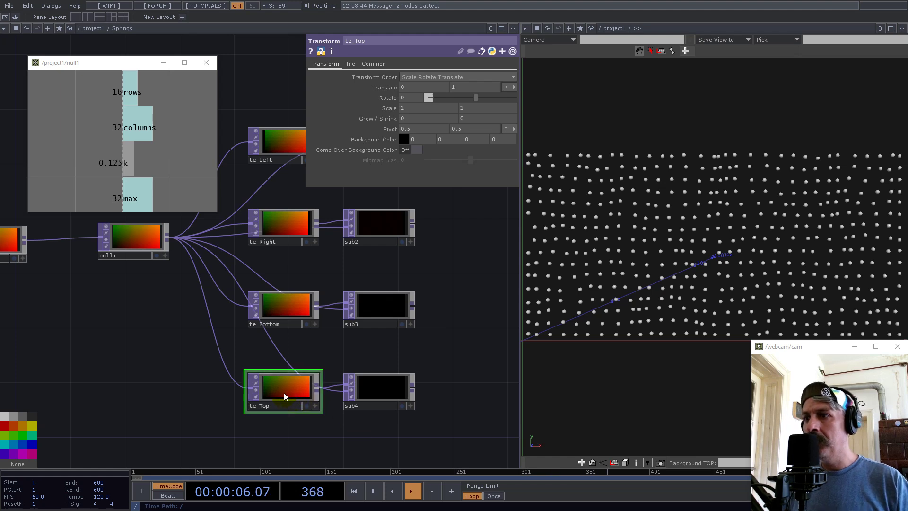
left_click(464, 88)
left_click_drag(464, 88, 426, 89)
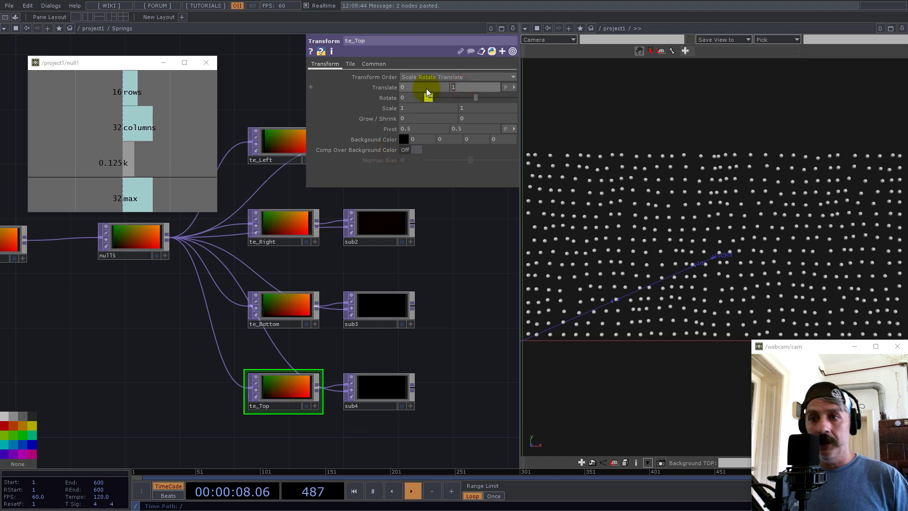
type("-1")
key("Return")
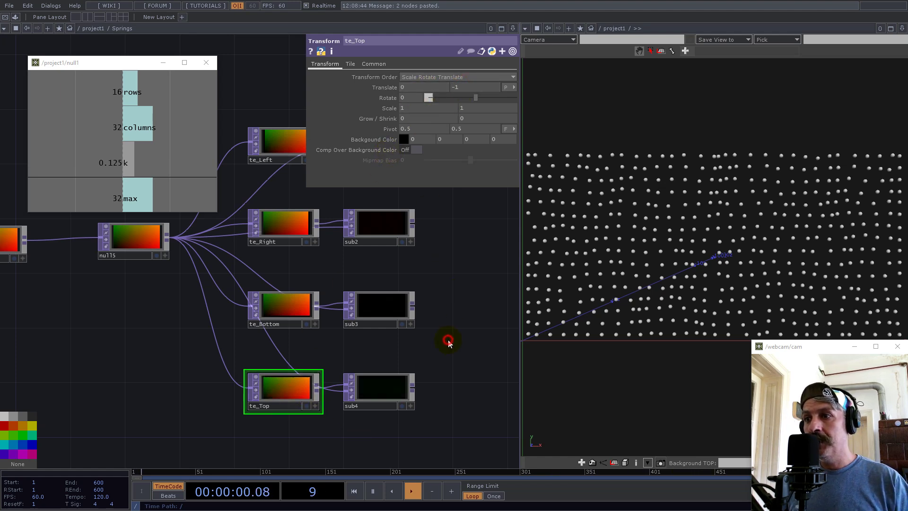
Rearrange the Springs network so null5 sits vertically centred beside the four transform branches
left_click_drag(466, 305, 325, 381)
scroll(308, 348, "down", 4)
left_click_drag(353, 318, 510, 325)
scroll(273, 401, "up", 4)
left_click_drag(375, 329, 426, 333)
scroll(426, 333, "down", 4)
right_click_drag(150, 257, 261, 309)
left_click_drag(261, 301, 255, 316)
scroll(402, 245, "up", 4)
left_click_drag(286, 242, 245, 244)
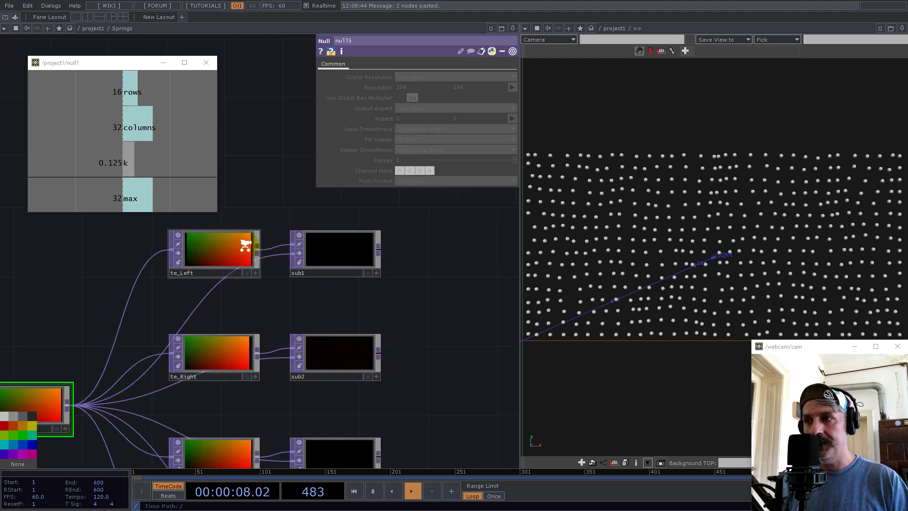
Add a Math TOP after sub1 in the te_Left branch
scroll(245, 245, "down", 4)
right_click_drag(284, 200, 324, 451)
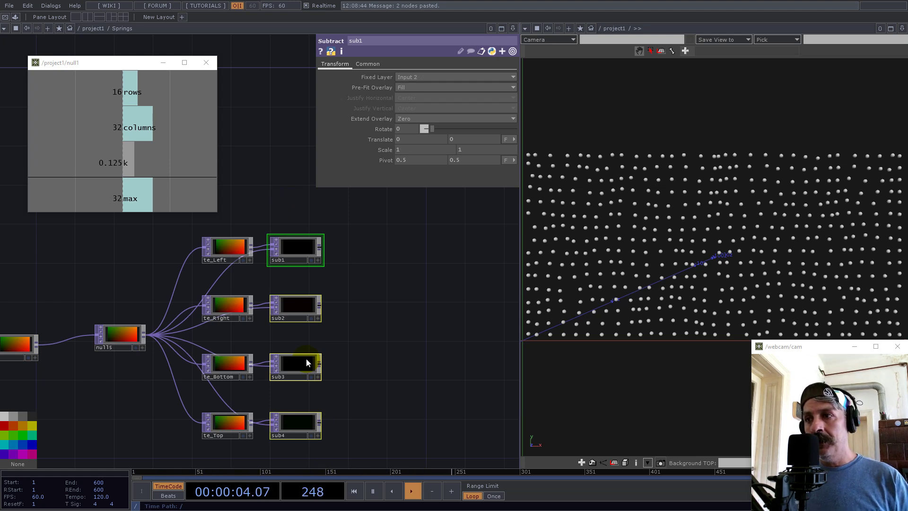
left_click_drag(361, 235, 272, 270)
scroll(246, 272, "up", 3)
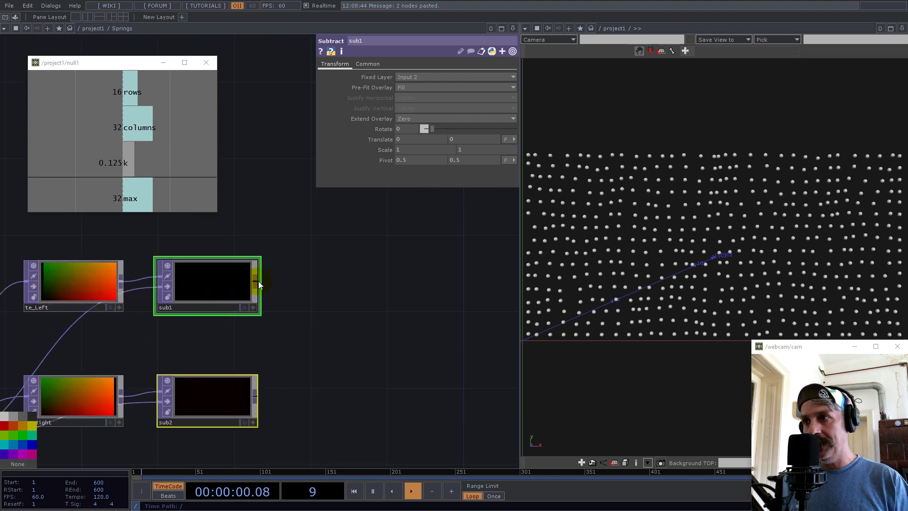
right_click(256, 281)
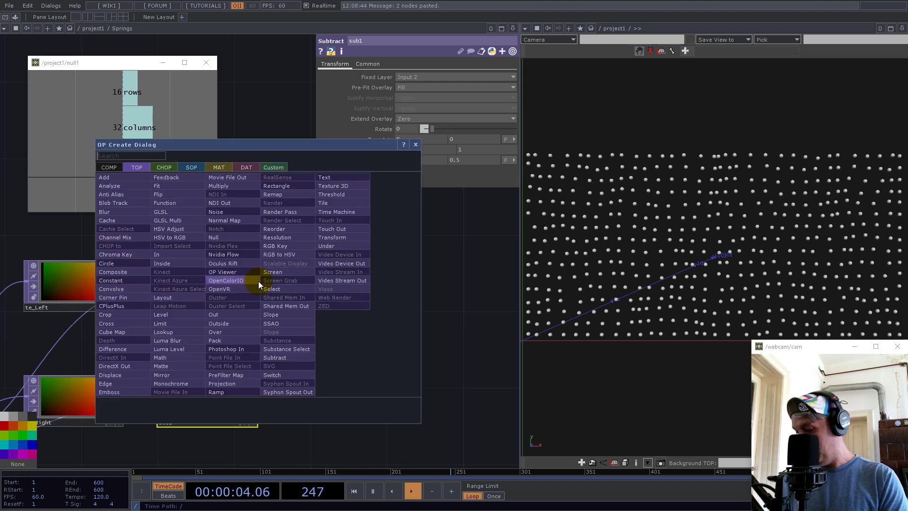
left_click(161, 358)
left_click(344, 284)
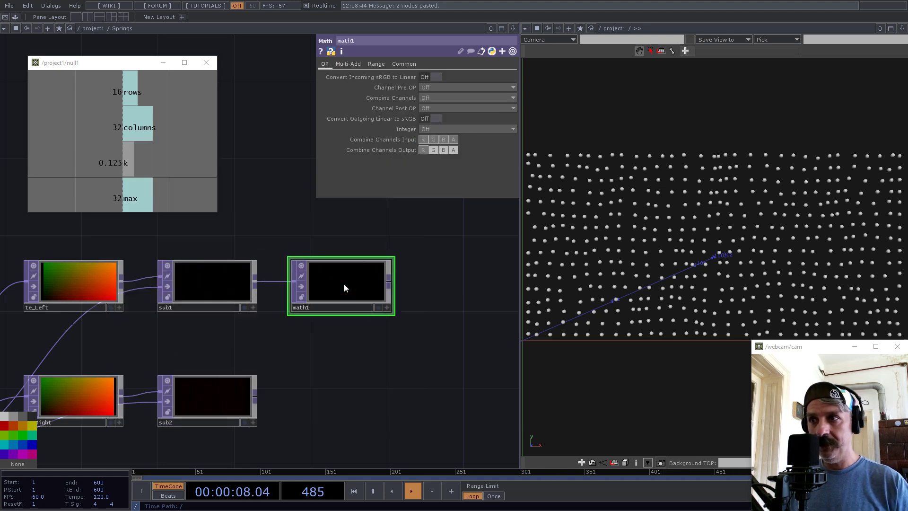
Set math1 to combine its channels by Length and give it the 32-bit float (Mono) pixel format
left_click(427, 99)
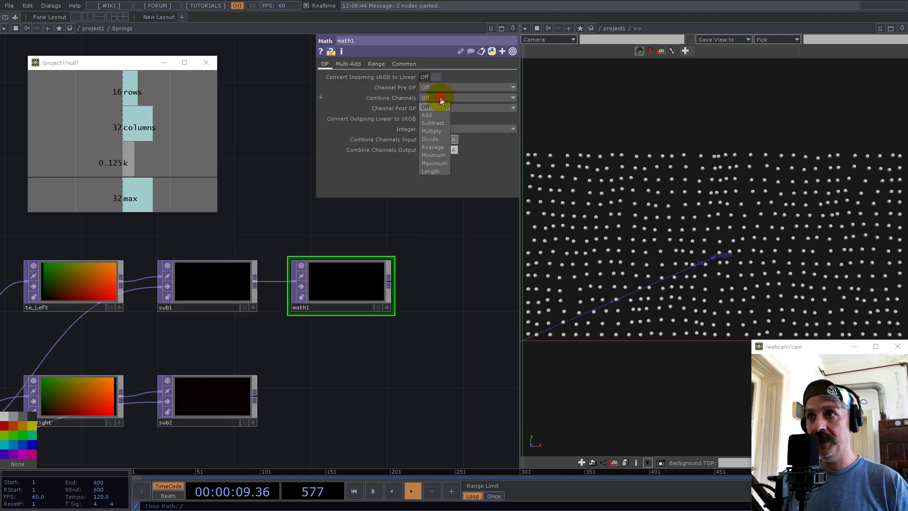
left_click(441, 171)
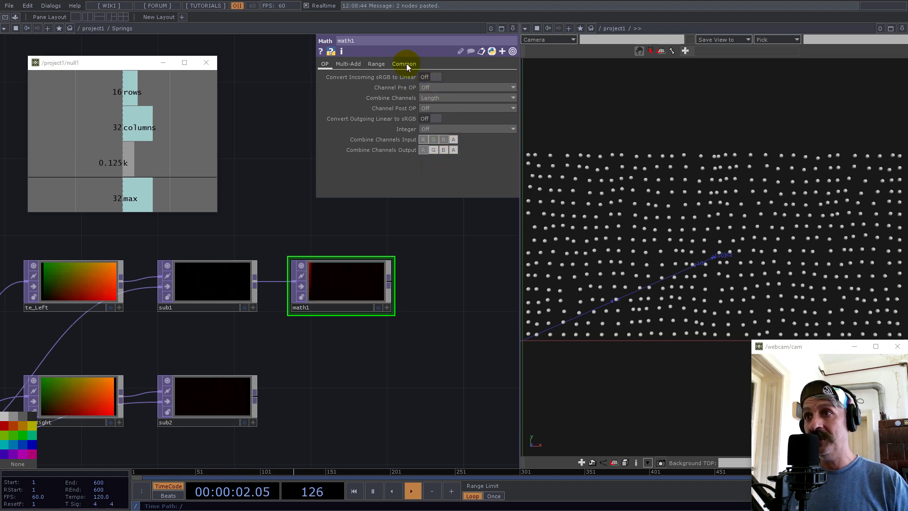
left_click(404, 64)
left_click(446, 181)
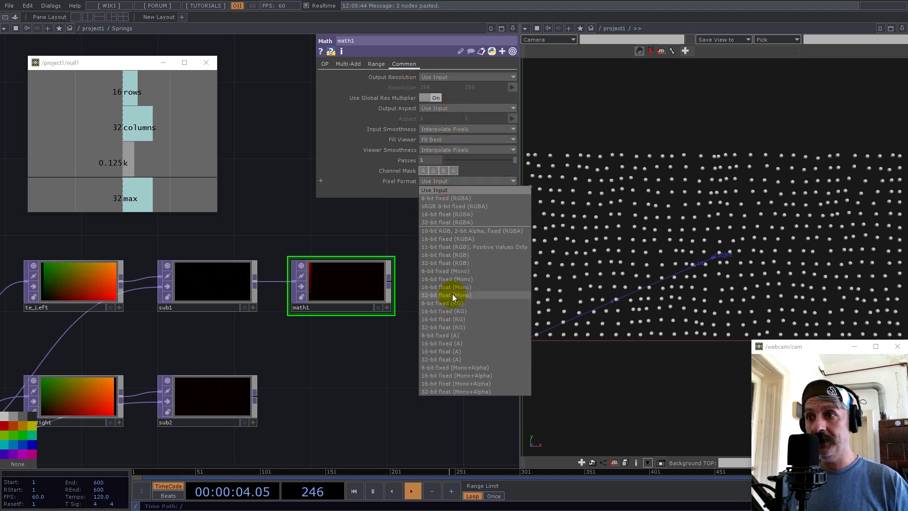
left_click(452, 293)
Set math1's Viewer Smoothness to Nearest Pixel
scroll(316, 281, "up", 5)
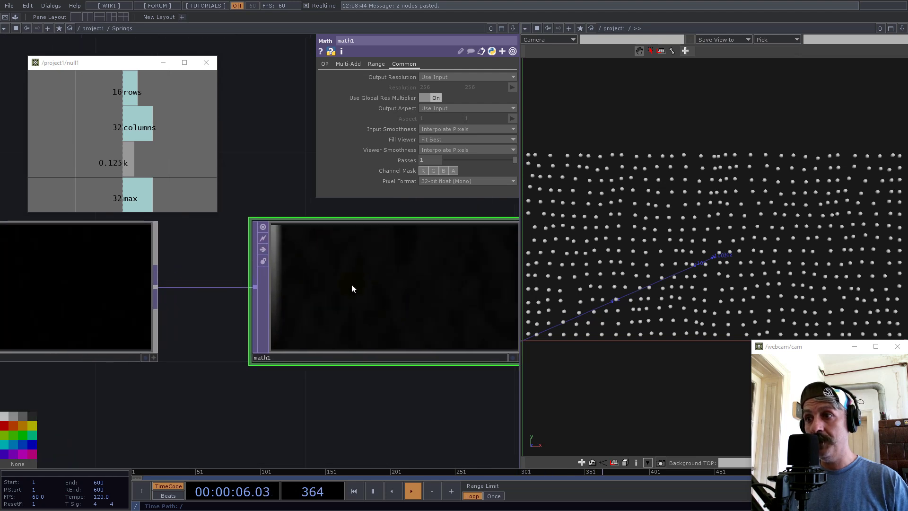
left_click(438, 149)
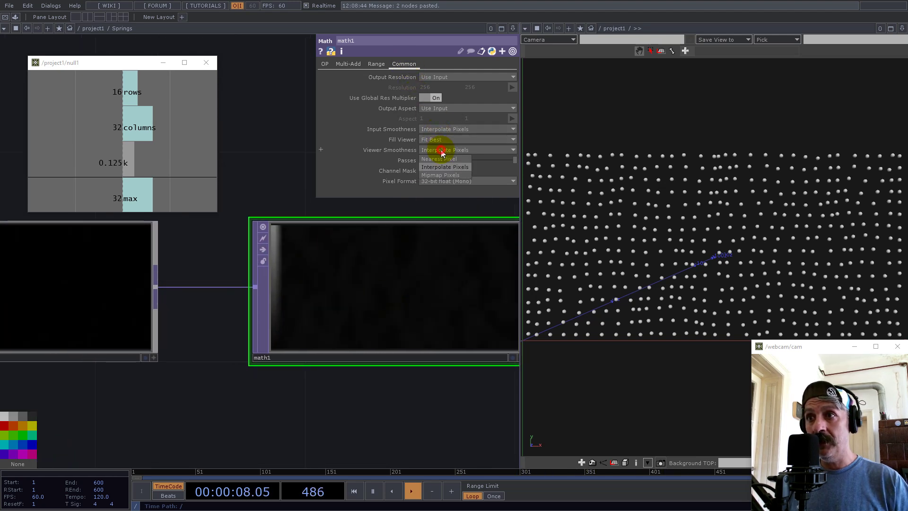
left_click(443, 161)
scroll(273, 265, "down", 3)
scroll(279, 236, "up", 4)
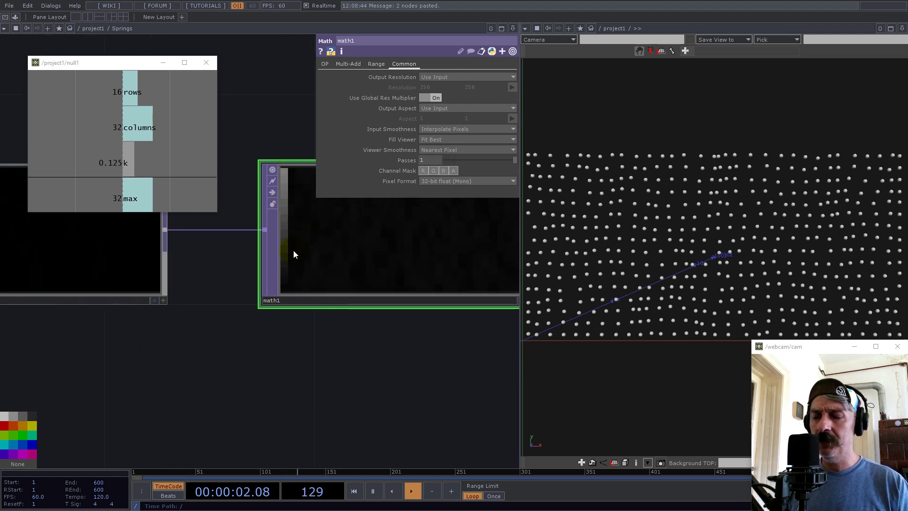
scroll(293, 250, "down", 3)
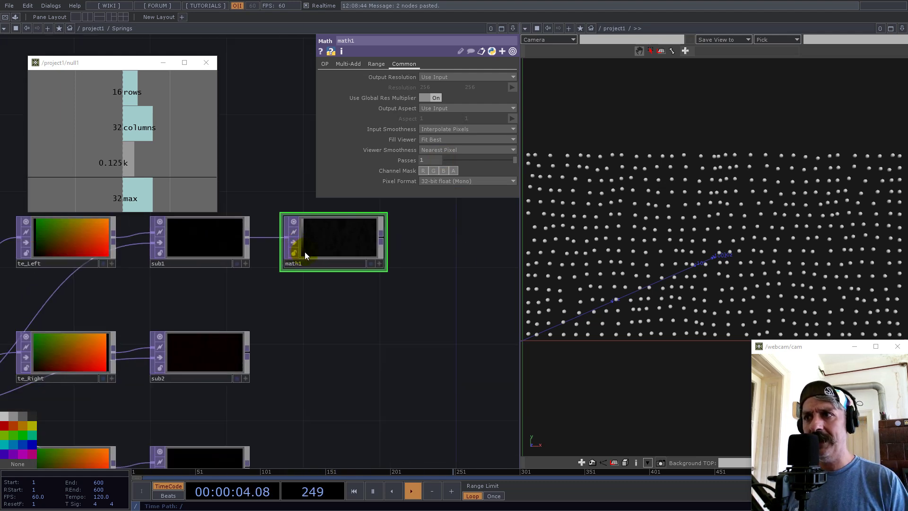
Duplicate math1 twice, place the copies beside sub2 and sub3, and connect each one to its Subtract node
scroll(322, 243, "down", 2)
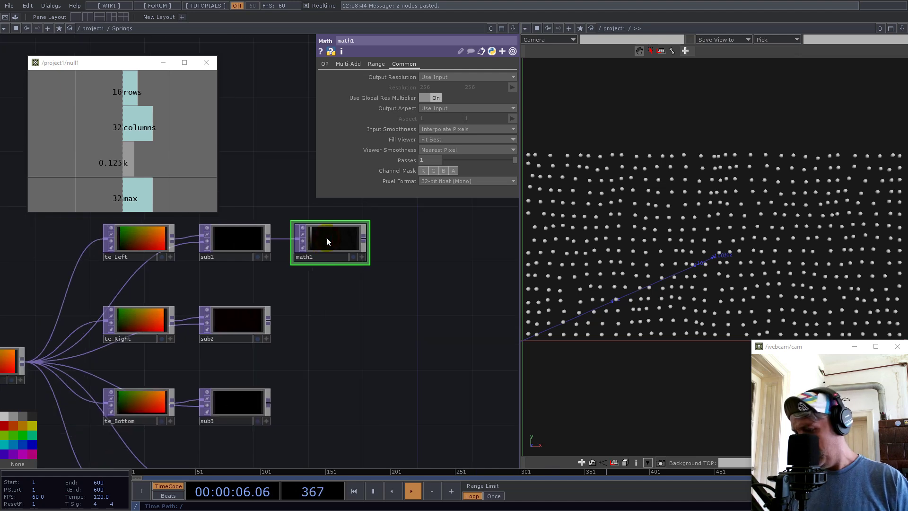
key("ctrl+c")
key("ctrl+v")
left_click_drag(328, 298, 301, 324)
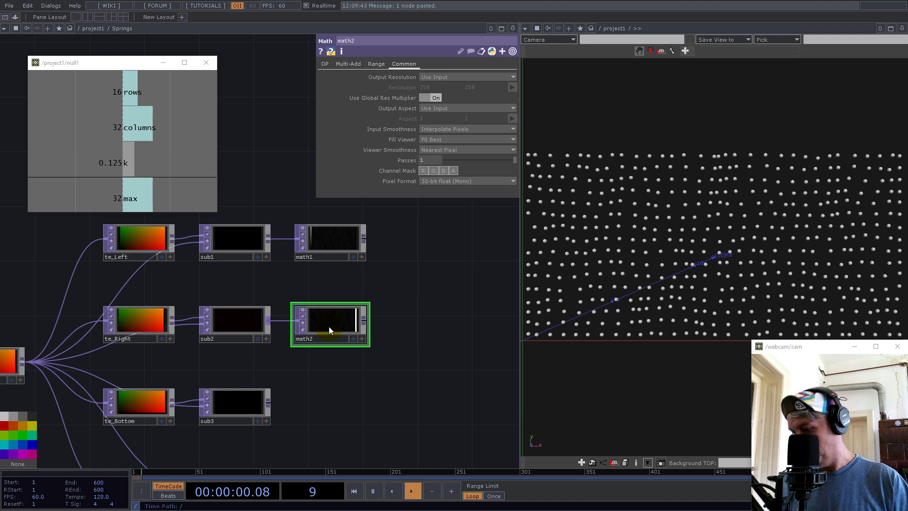
key("ctrl+c")
key("ctrl+v")
left_click_drag(328, 372, 326, 402)
left_click_drag(271, 403, 295, 403)
Duplicate math3, place the copy beside sub4 and connect it to sub4's output
left_click_drag(420, 360, 426, 257)
left_click(339, 297)
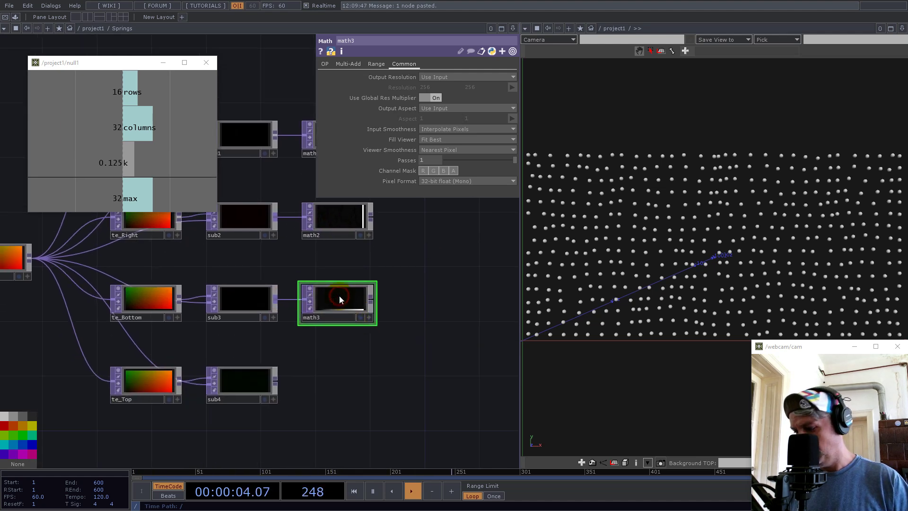
key("ctrl+c")
key("ctrl+v")
left_click_drag(336, 351, 334, 379)
left_click_drag(274, 382, 305, 382)
left_click_drag(198, 349, 338, 373)
Try the Hold extend mode on the four te_ Transform nodes and restore it to Zero
scroll(311, 329, "down", 3)
right_click_drag(291, 175, 290, 423)
left_click(352, 65)
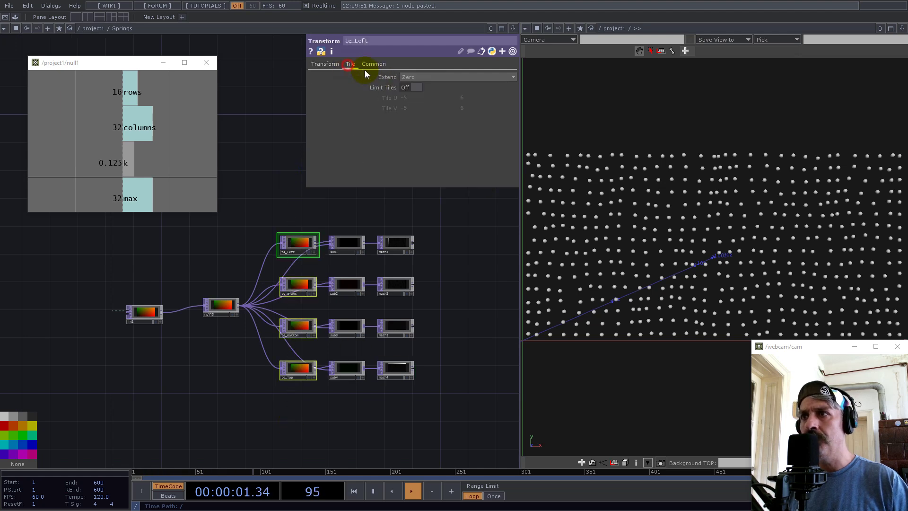
left_click(410, 77)
left_click(409, 82)
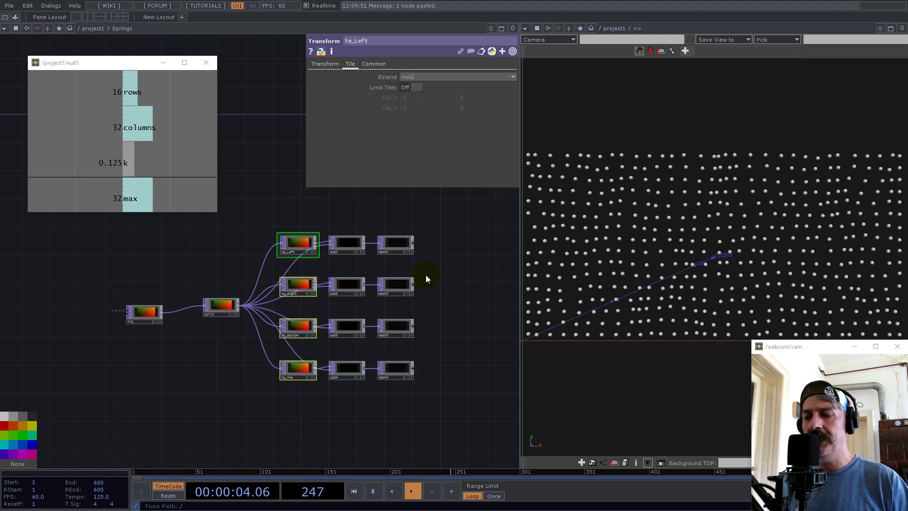
left_click(409, 78)
left_click(412, 91)
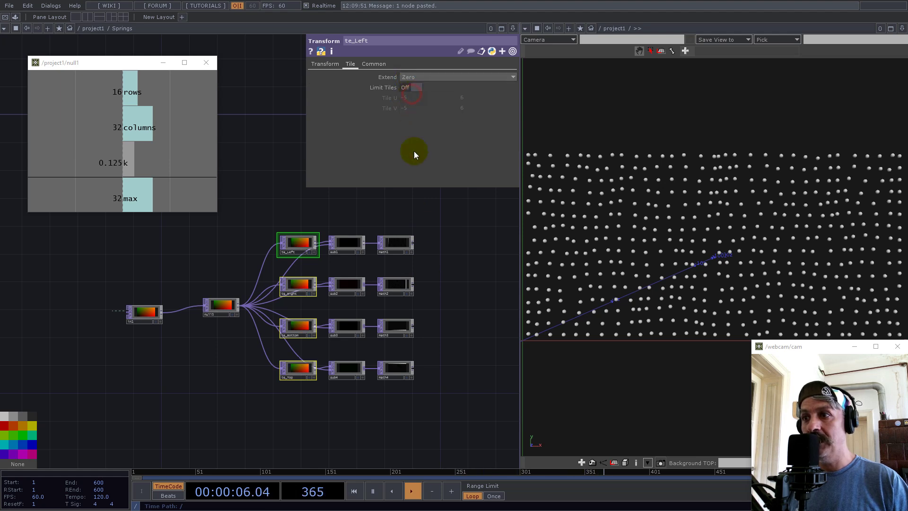
scroll(421, 275, "up", 3)
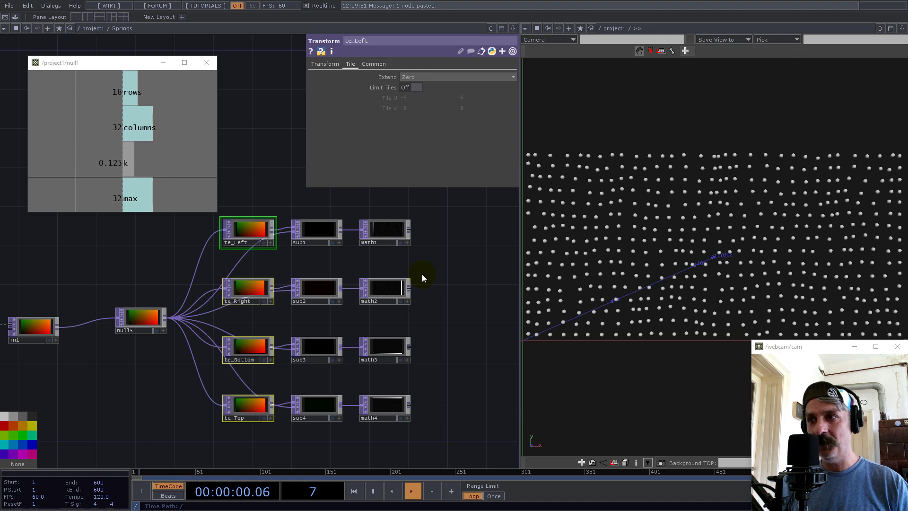
Set the Post-Add of all four Math nodes to the expression -1/parent(2).op('null1')['max']
left_click_drag(431, 249, 314, 243)
right_click_drag(268, 197, 299, 431)
scroll(251, 232, "up", 3)
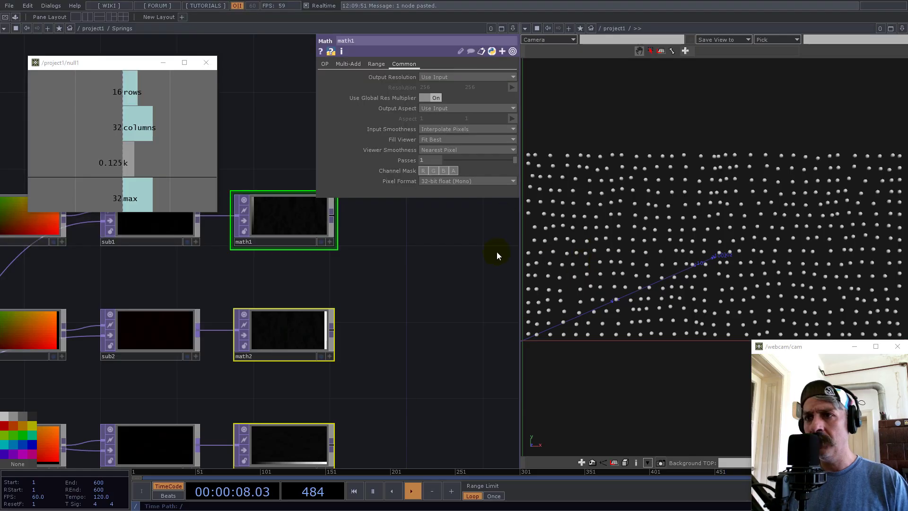
left_click_drag(372, 350, 368, 299)
scroll(319, 358, "down", 5)
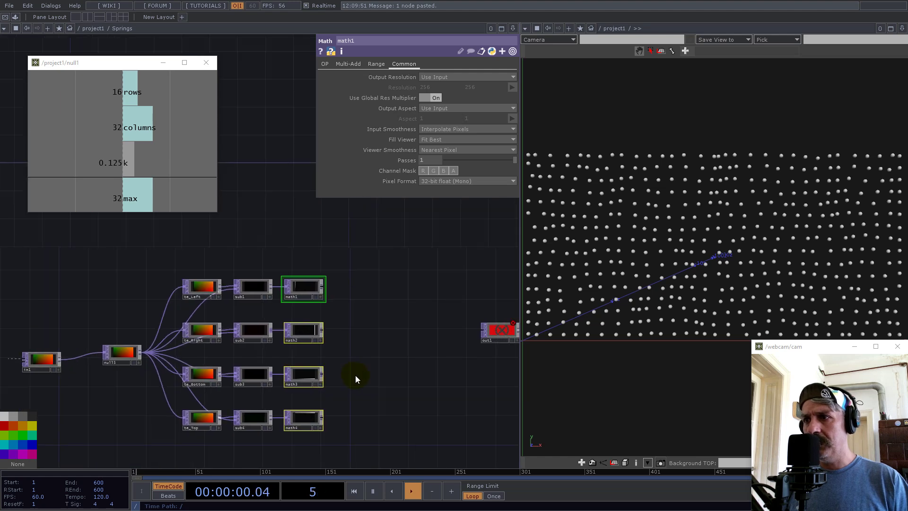
left_click_drag(355, 374, 353, 318)
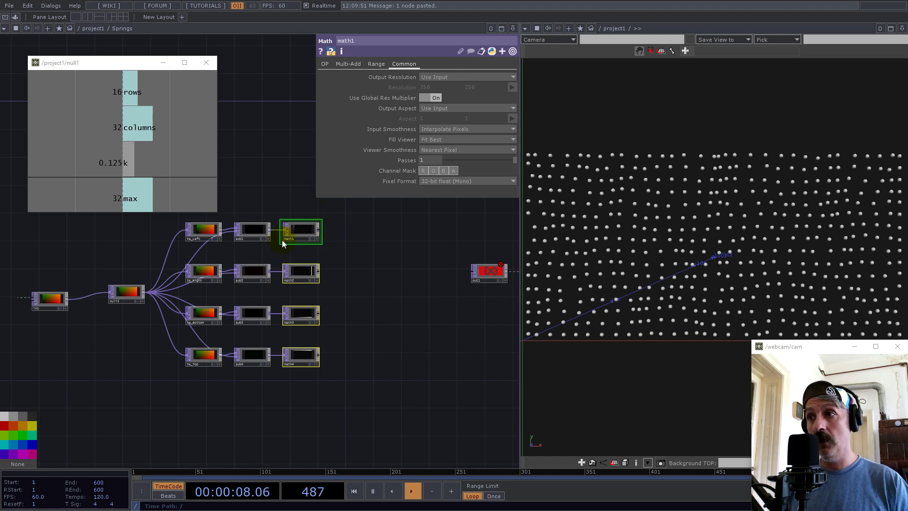
scroll(298, 179, "up", 4)
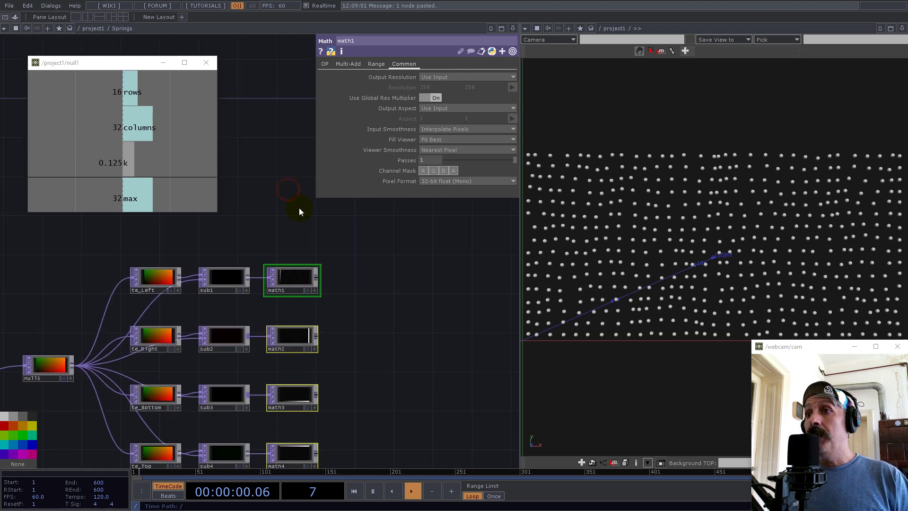
left_click(374, 63)
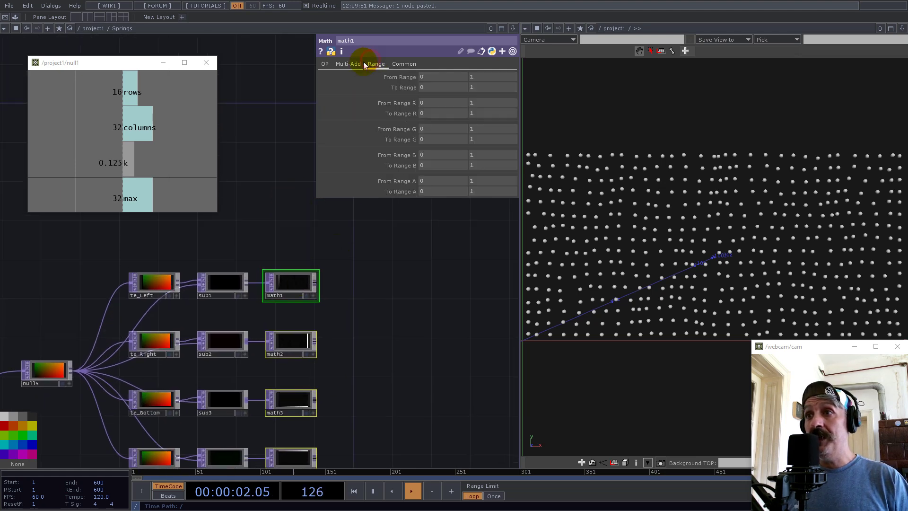
left_click(348, 63)
left_click_drag(129, 191, 432, 97)
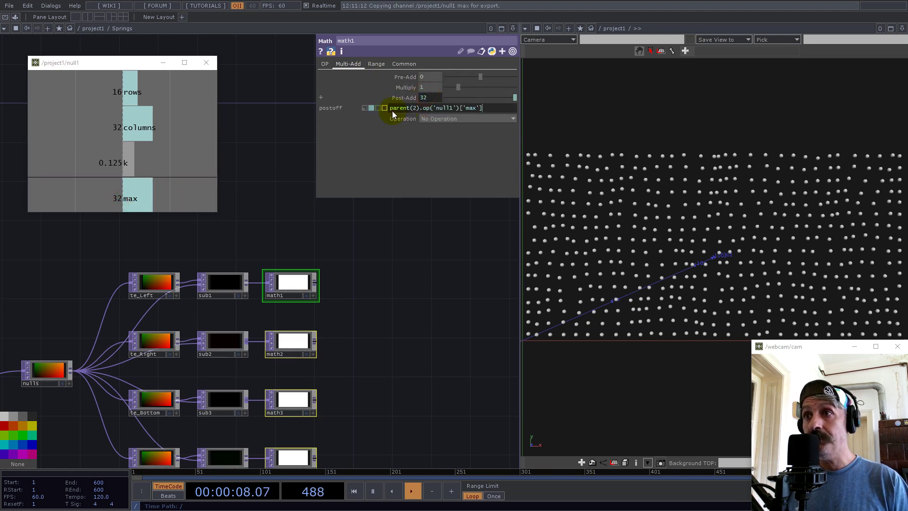
left_click(390, 109)
type("-1/")
key("Return")
Add a Transform TOP after math1, leaving a gap between the two nodes
scroll(282, 296, "down", 5)
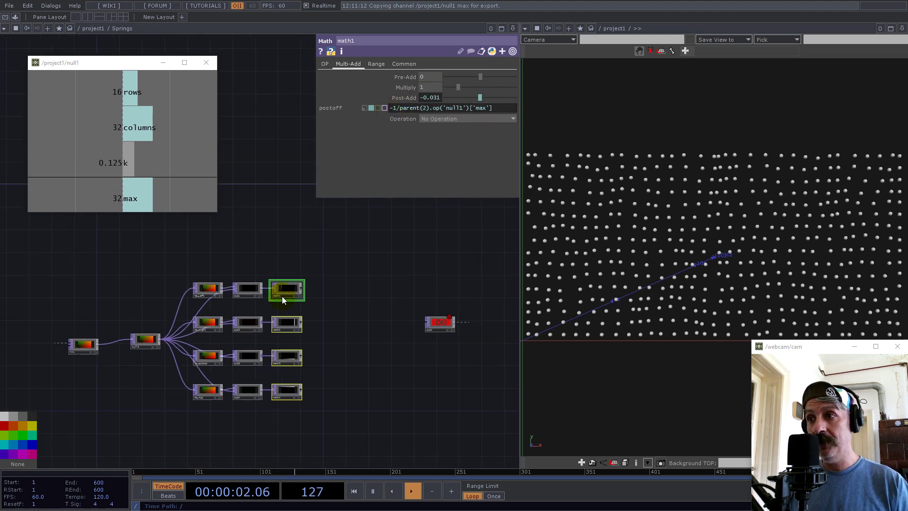
scroll(265, 221, "up", 5)
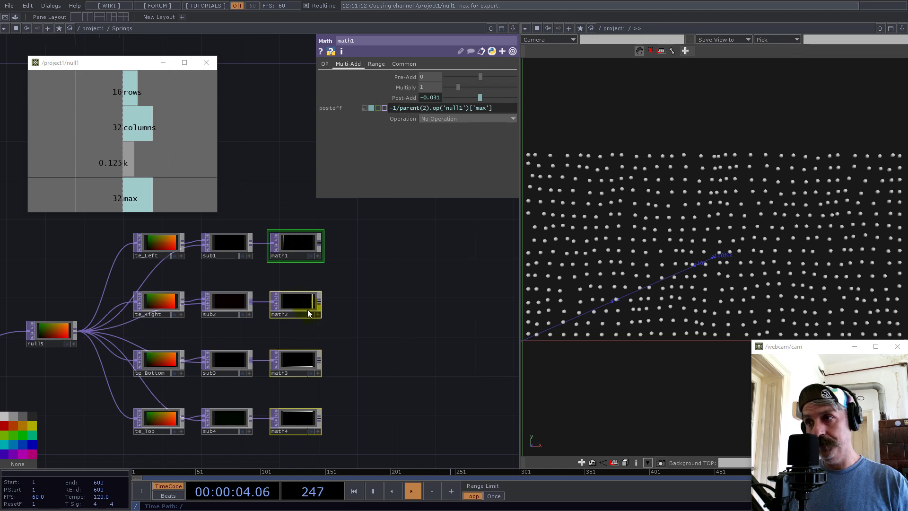
scroll(305, 220, "up", 4)
left_click_drag(305, 220, 219, 262)
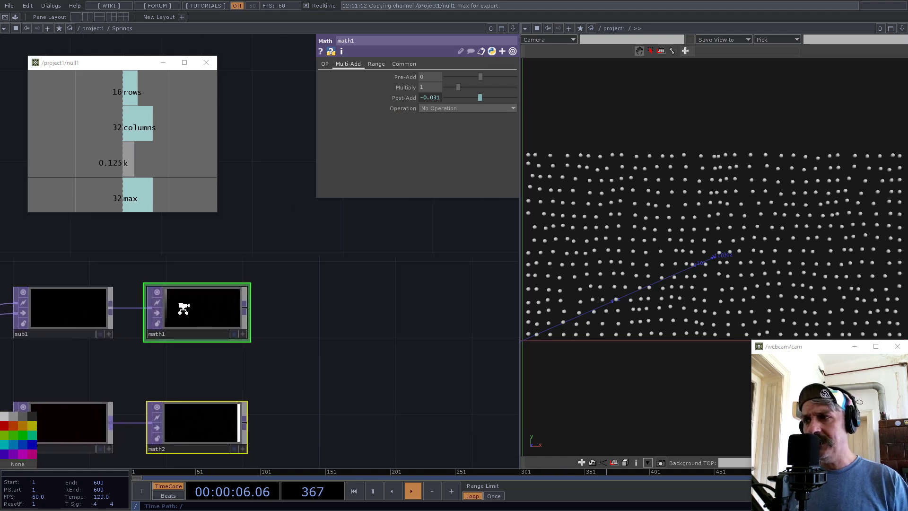
scroll(182, 309, "up", 3)
scroll(122, 274, "down", 5)
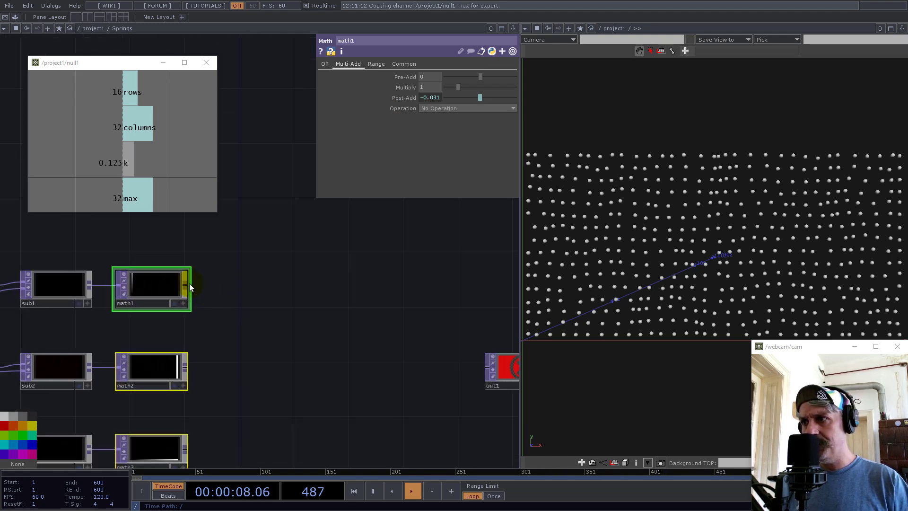
right_click(189, 282)
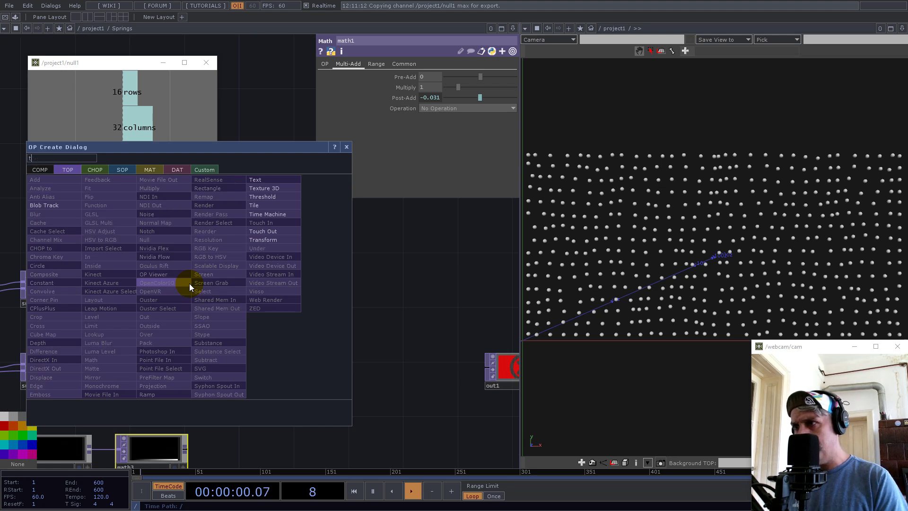
left_click(279, 240)
left_click(305, 298)
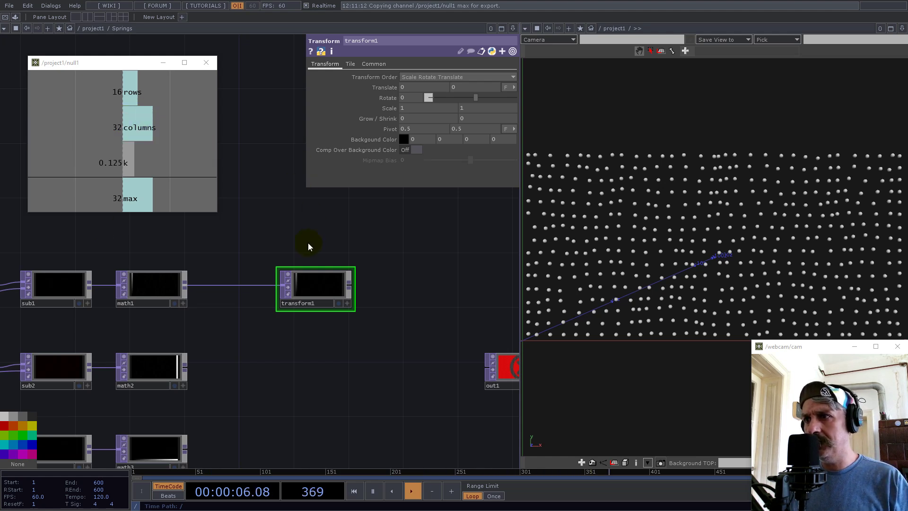
Set transform1's Viewer Smoothness to Nearest Pixel and its X translation to -1 pixel
scroll(298, 265, "up", 3)
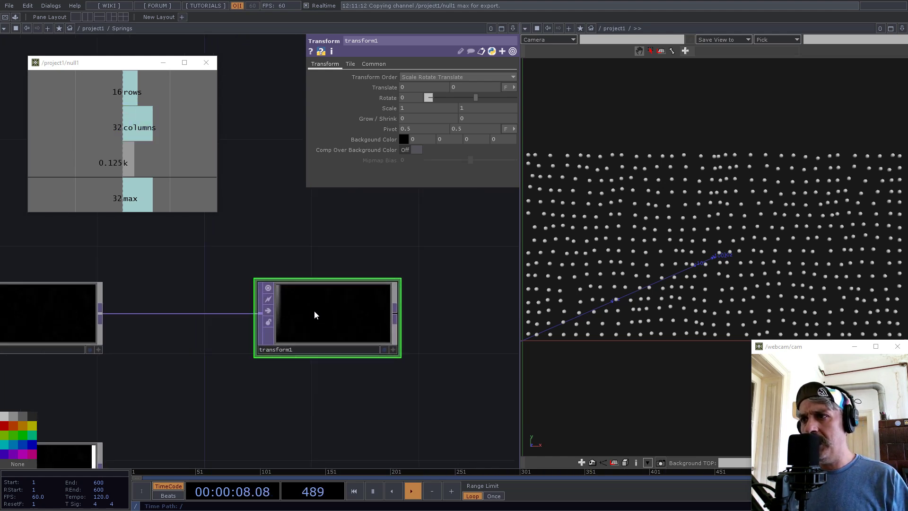
left_click(373, 64)
left_click_drag(415, 145, 414, 160)
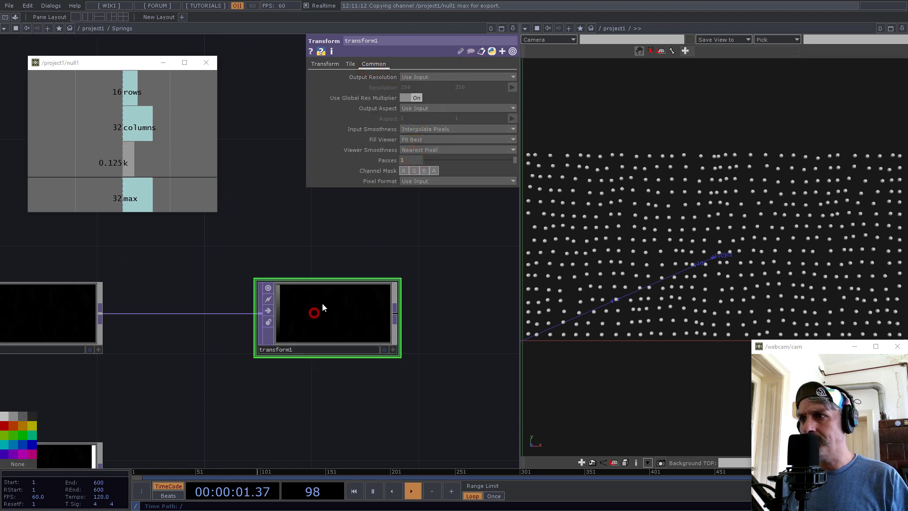
left_click(319, 62)
left_click(507, 88)
left_click(486, 97)
left_click(408, 85)
type("-1")
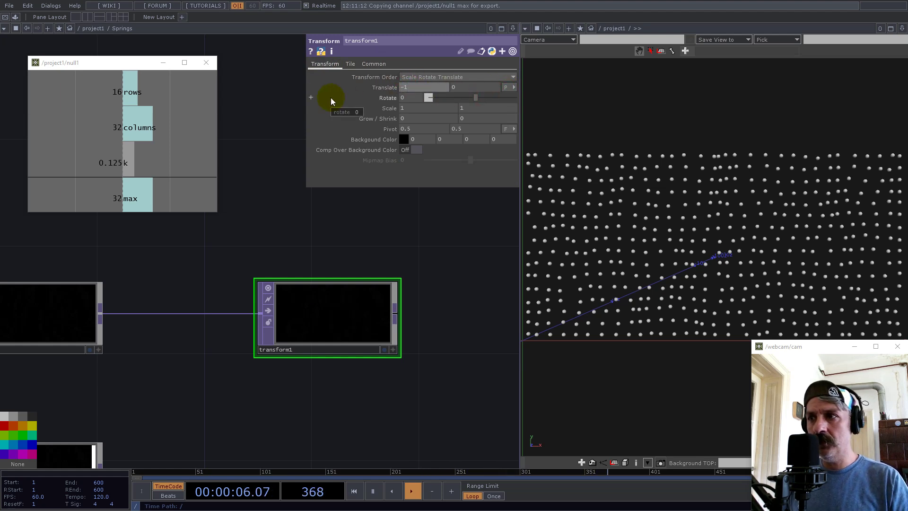
Duplicate transform1, place the copy after it and connect it to transform1's output
left_click(331, 305)
key("ctrl+c")
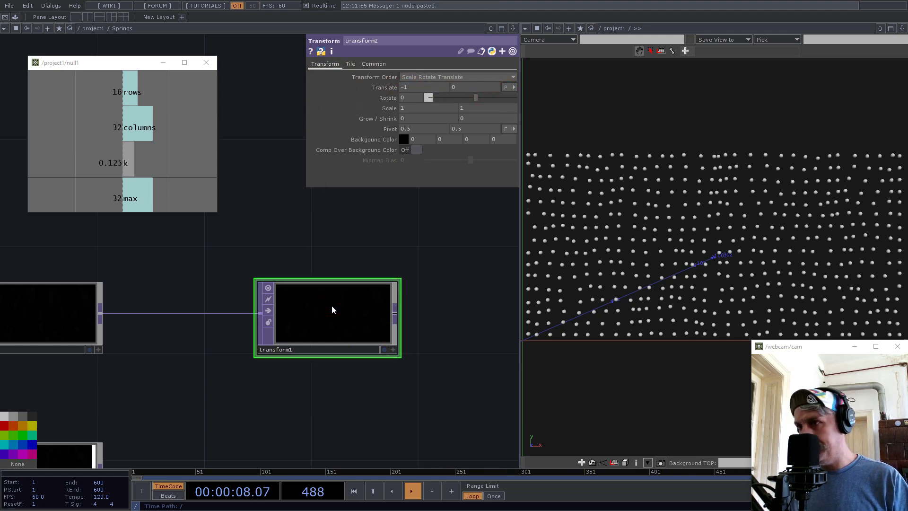
key("ctrl+v")
left_click_drag(305, 413, 492, 310)
left_click_drag(447, 312, 396, 314)
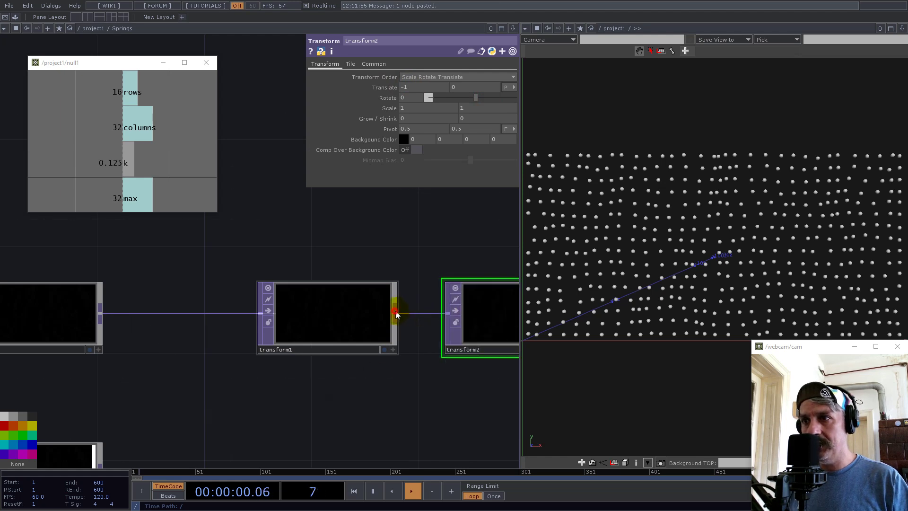
Set transform2's X translation to 1 pixel and show its Tile extend settings
type("1")
scroll(314, 241, "down", 3)
left_click_drag(378, 240, 200, 241)
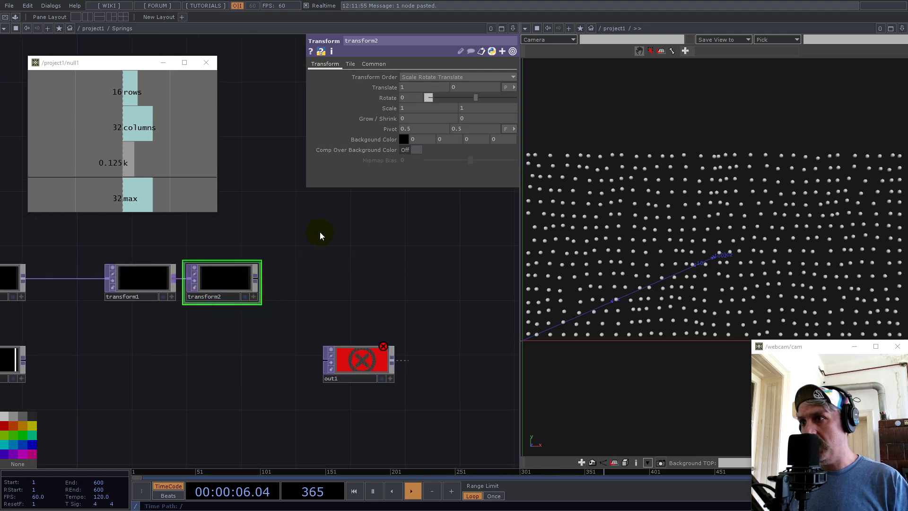
left_click(349, 63)
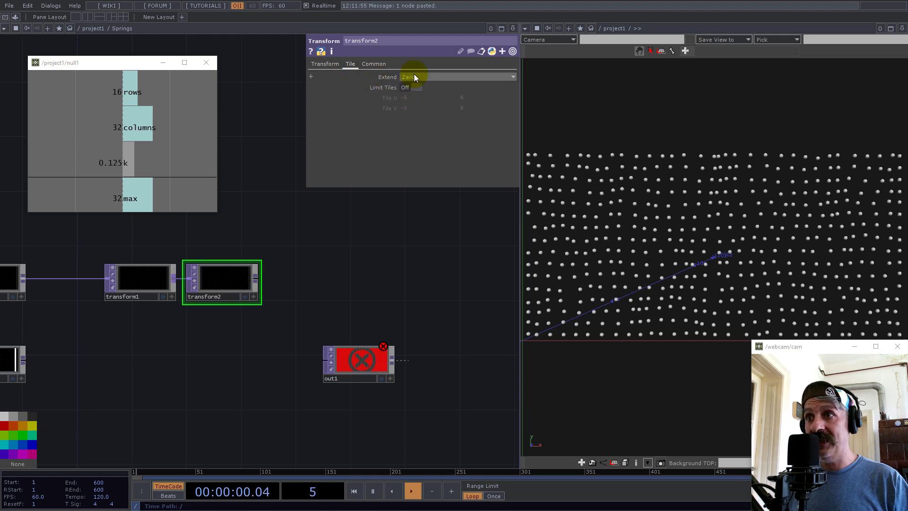
Duplicate transform1 and transform2 as a pair, place it in math2's row, connect it to math2 and select transform3
scroll(97, 290, "up", 3)
left_click_drag(61, 233, 362, 302)
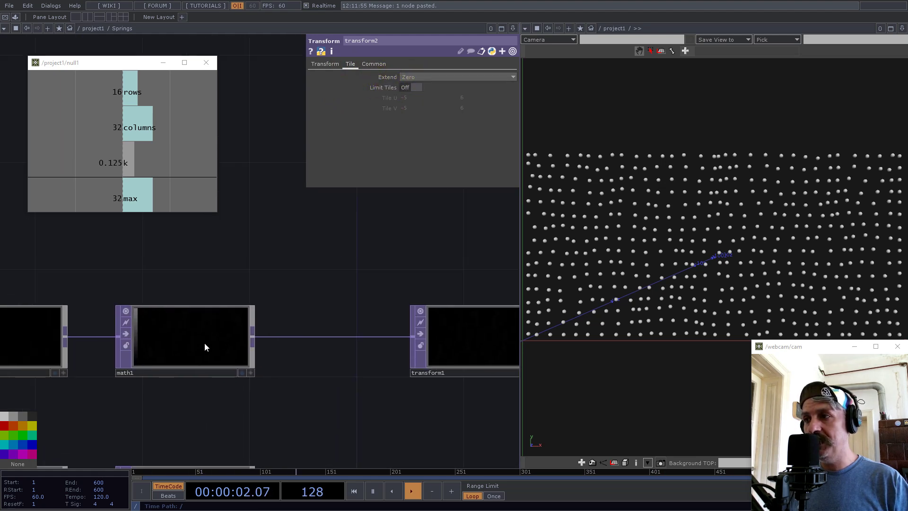
scroll(351, 269, "down", 5)
scroll(405, 304, "up", 3)
left_click_drag(457, 319, 361, 256)
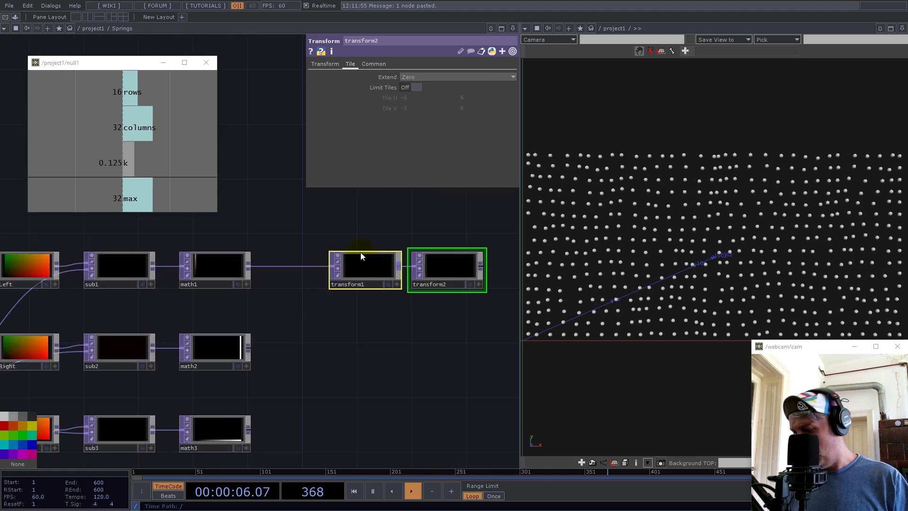
key("ctrl+c")
key("ctrl+v")
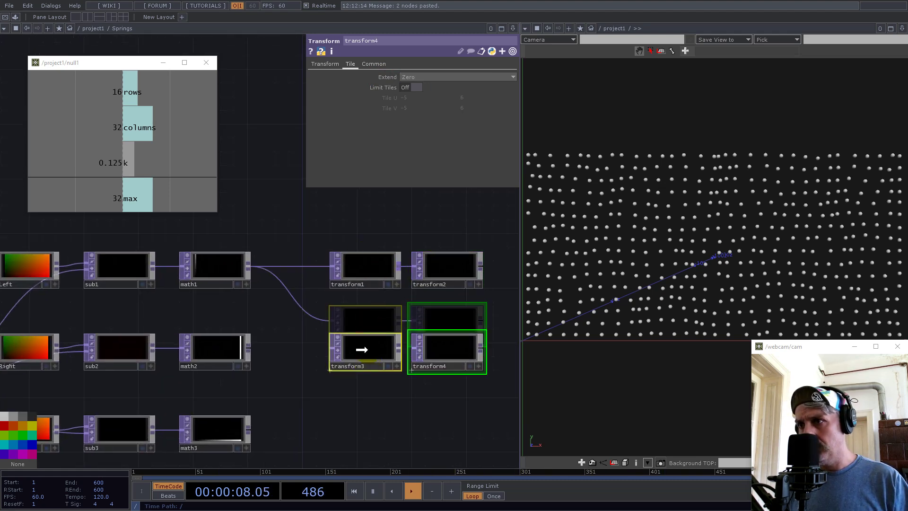
left_click(293, 353)
left_click_drag(246, 348, 331, 349)
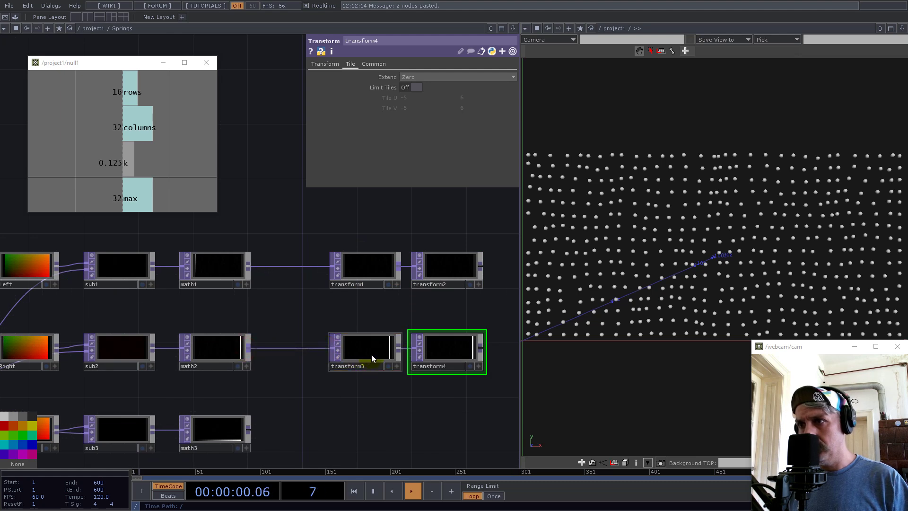
left_click(371, 354)
left_click(419, 90)
type("0")
key("Return")
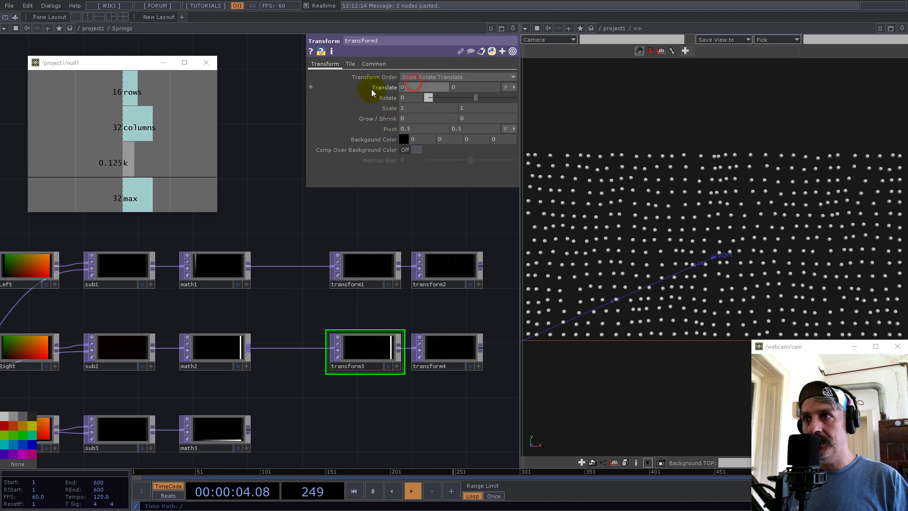
key("ctrl+z")
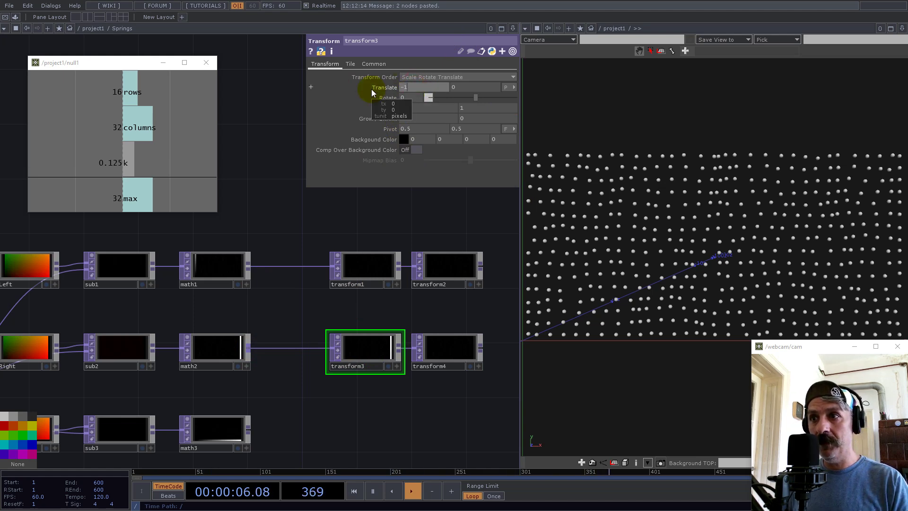
Set transform3's X translation to 1 pixel and transform4's X translation to -1 pixel
left_click(417, 88)
type("1")
key("Return")
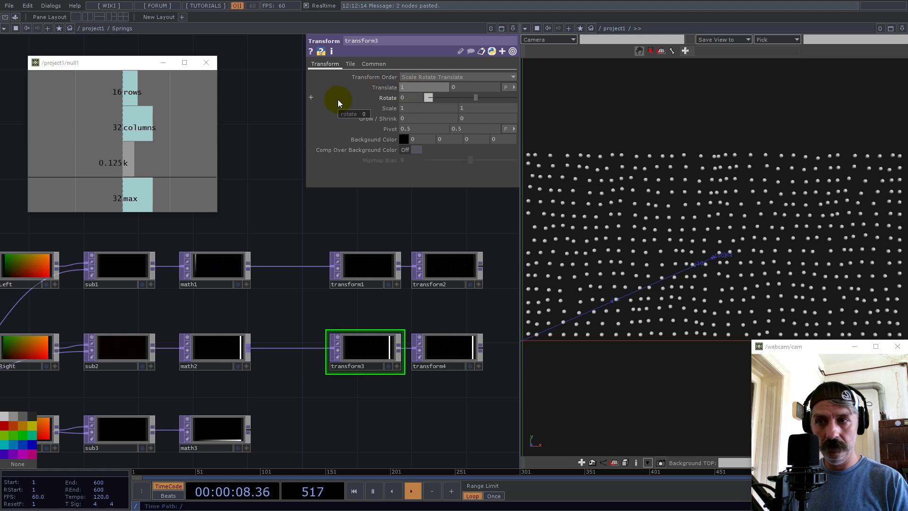
left_click(461, 353)
left_click(331, 64)
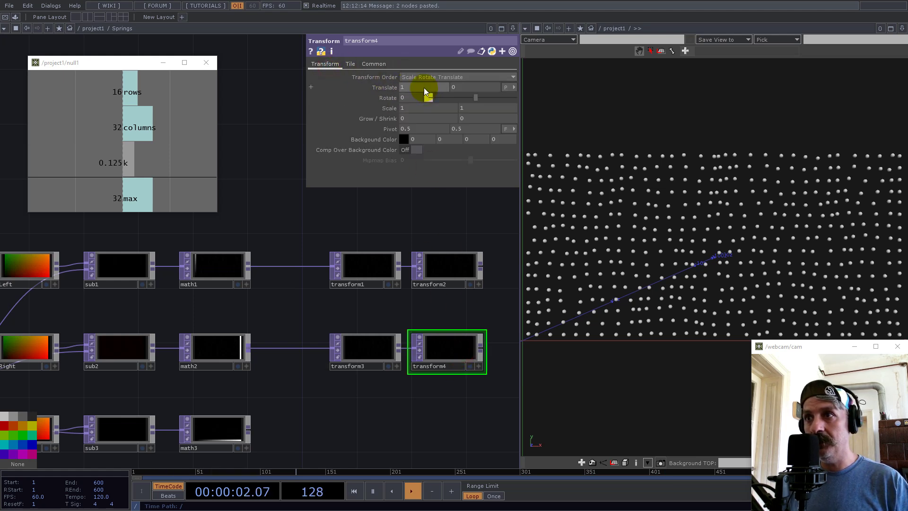
type("-1")
key("Return")
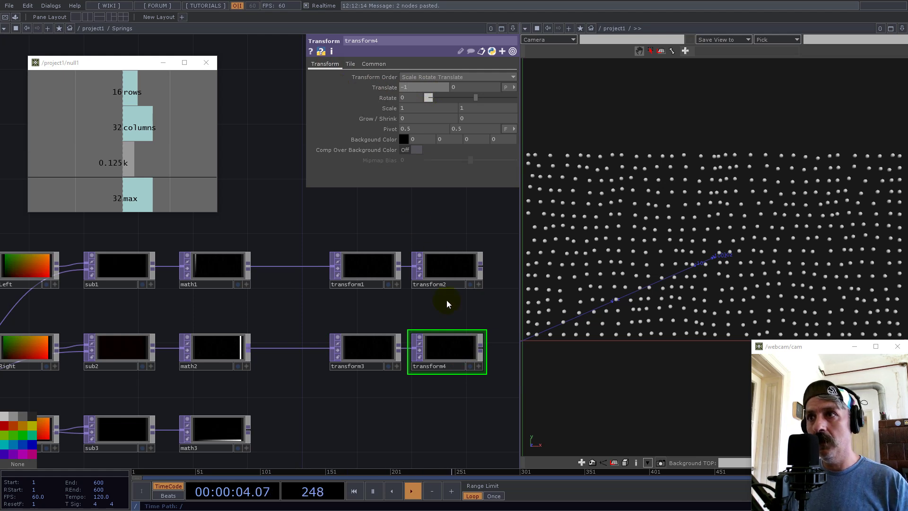
left_click(375, 345)
left_click(444, 356)
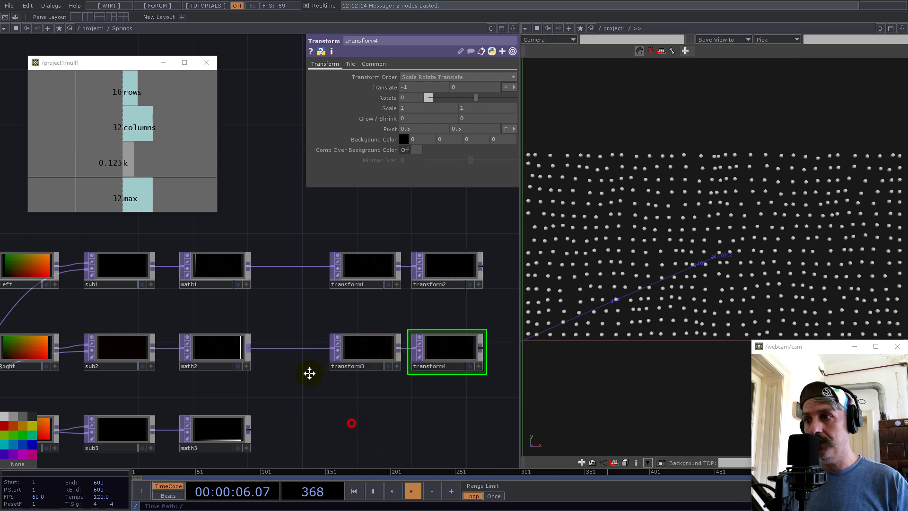
Duplicate the transform3 and transform4 pair, place it in math3's row and connect it to math3
left_click_drag(497, 418, 425, 327)
right_click_drag(426, 327, 269, 241)
key("ctrl+c")
key("ctrl+v")
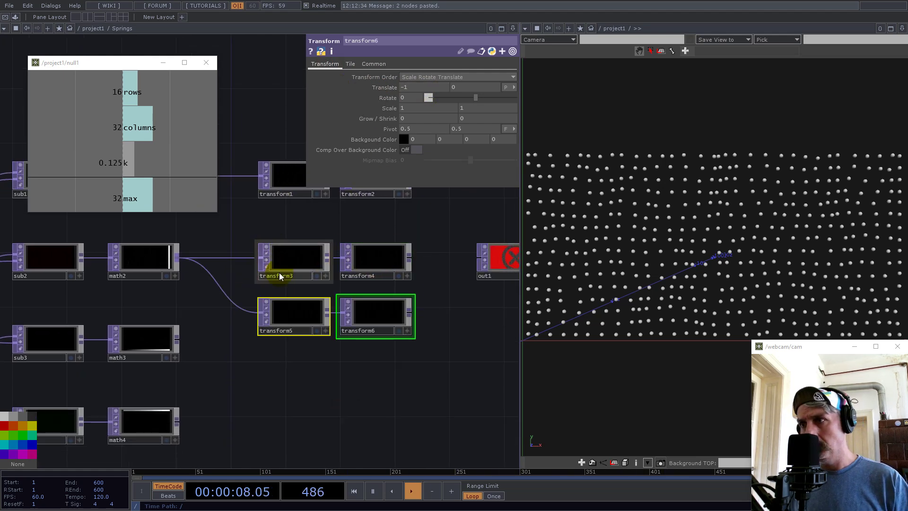
left_click(239, 350)
left_click_drag(177, 339, 260, 340)
Set transform5's translation to 0 in X and -1 in Y
left_click(308, 334)
left_click_drag(415, 87, 362, 85)
type("0")
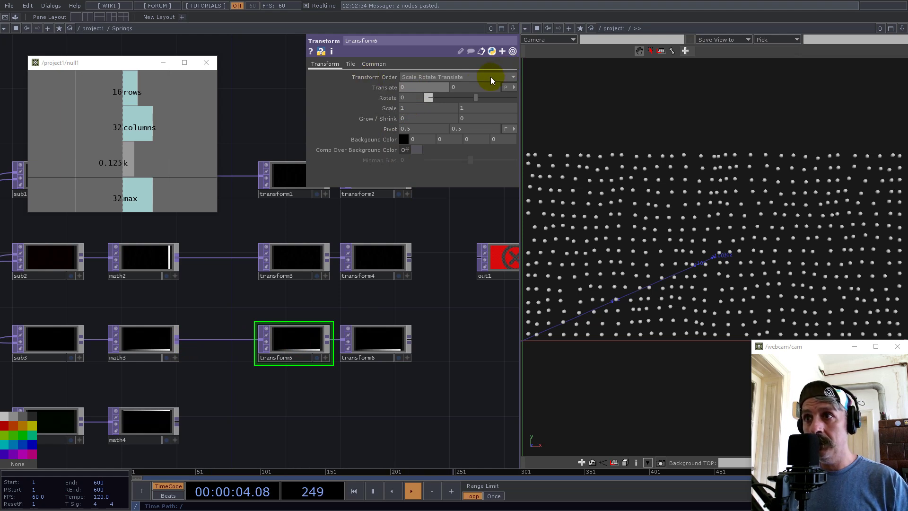
key("Tab")
type("1")
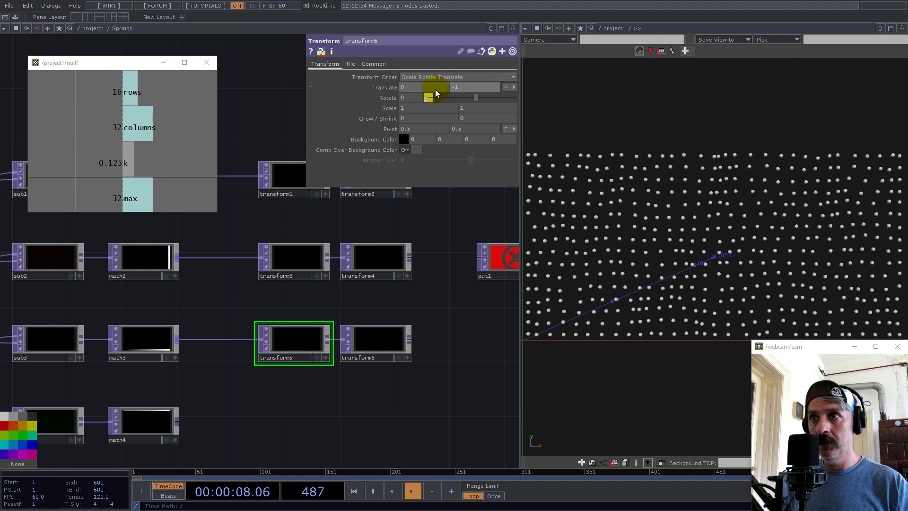
Set transform6's translation to 0 in X and 1 in Y
left_click(385, 331)
left_click_drag(411, 87, 370, 89)
type("0")
left_click_drag(471, 86, 436, 87)
type("1")
Duplicate the transform5 and transform6 pair, place it in math4's row and connect it to math4
right_click_drag(411, 380, 270, 322)
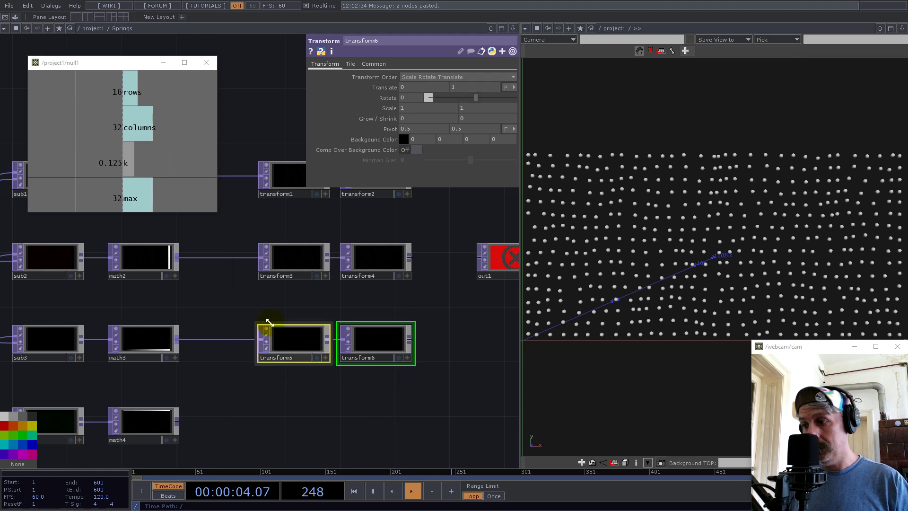
key("ctrl+v")
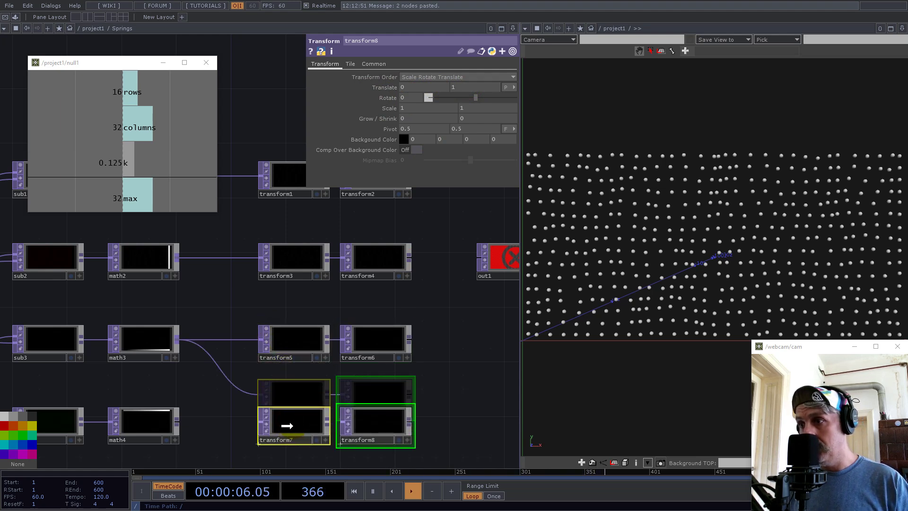
left_click(282, 418)
left_click_drag(177, 422, 261, 422)
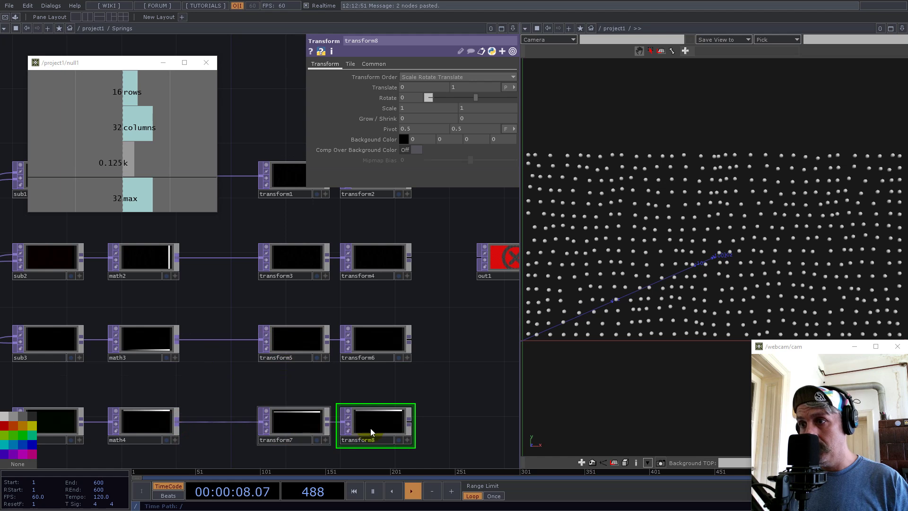
Reverse the sign of transform7's Y translation and set transform8's Y translation to -1 pixel
left_click(308, 425)
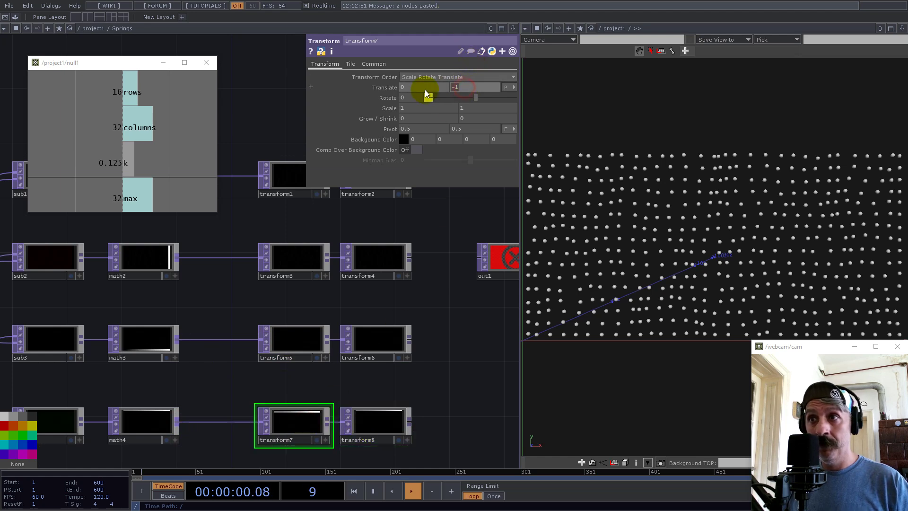
left_click(391, 417)
left_click_drag(466, 88, 436, 87)
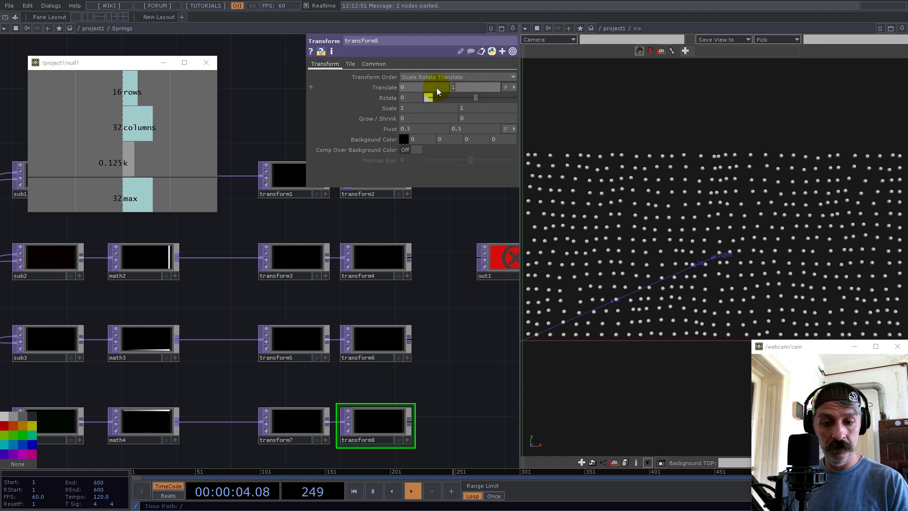
Move the out1 node farther away from the transform pairs to make room in the network
scroll(227, 304, "down", 5)
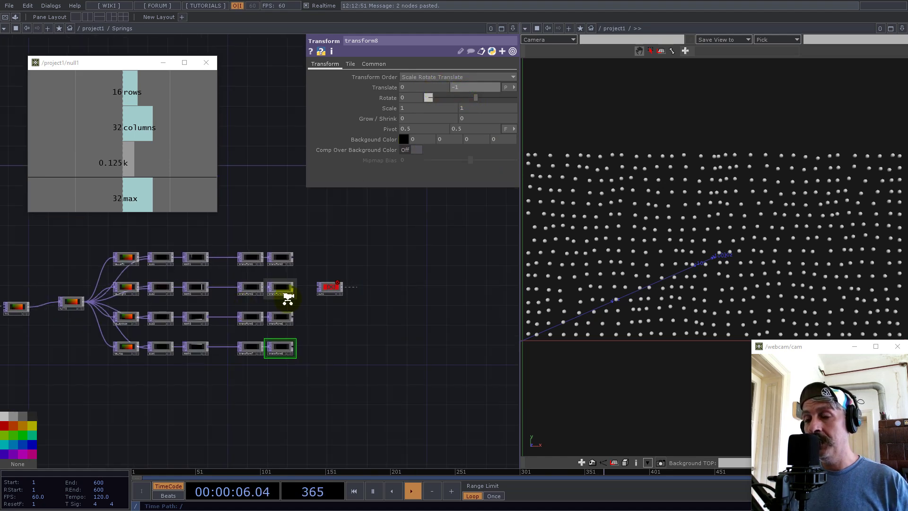
scroll(283, 296, "up", 3)
left_click_drag(367, 283, 494, 282)
left_click_drag(388, 323, 445, 305)
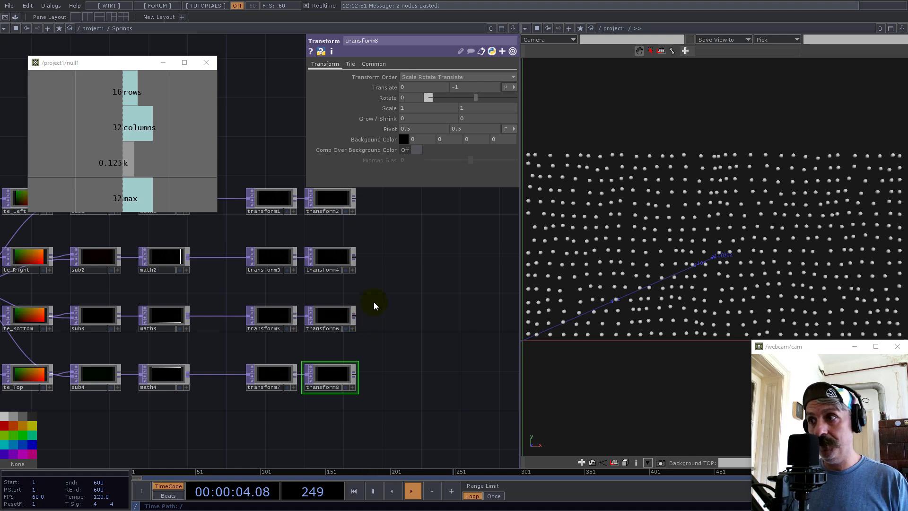
Select the four Subtract nodes and examine the four neighbour branches and sub1's output image
scroll(365, 316, "down", 5)
scroll(173, 270, "up", 6)
scroll(226, 227, "down", 3)
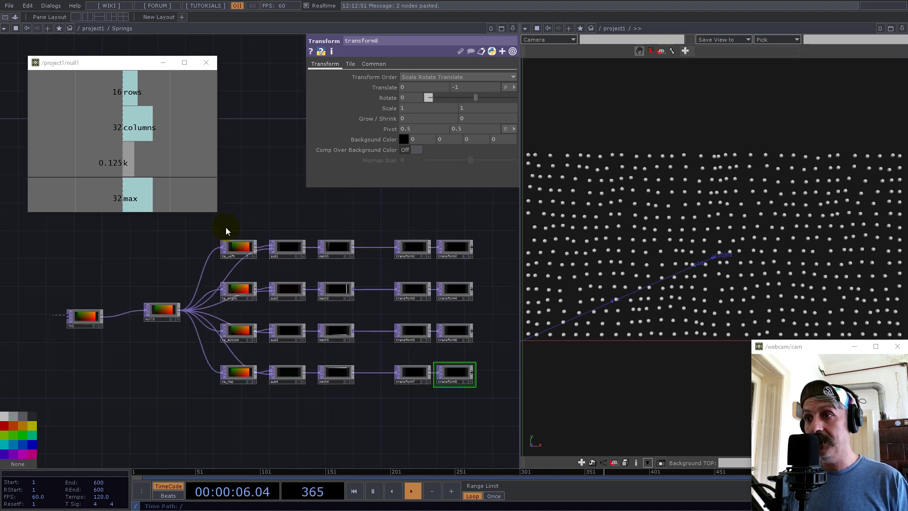
right_click_drag(295, 286, 287, 416)
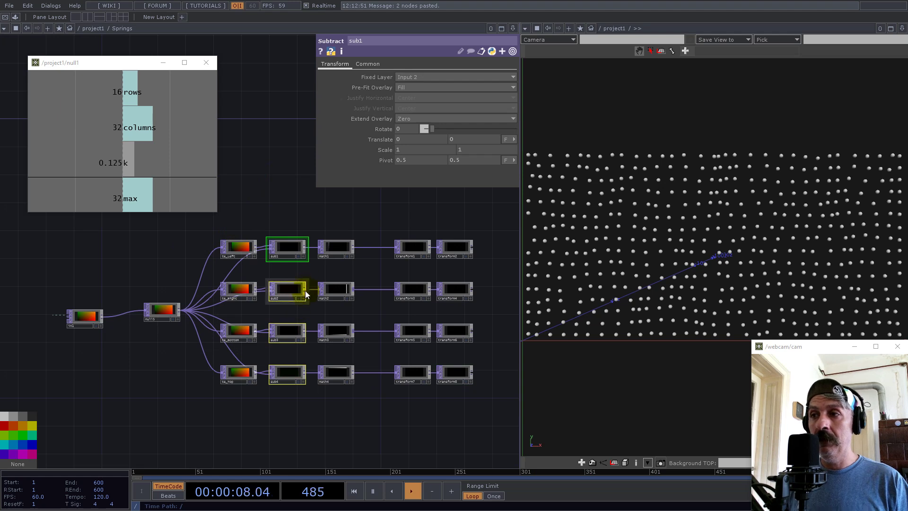
left_click_drag(339, 208, 197, 269)
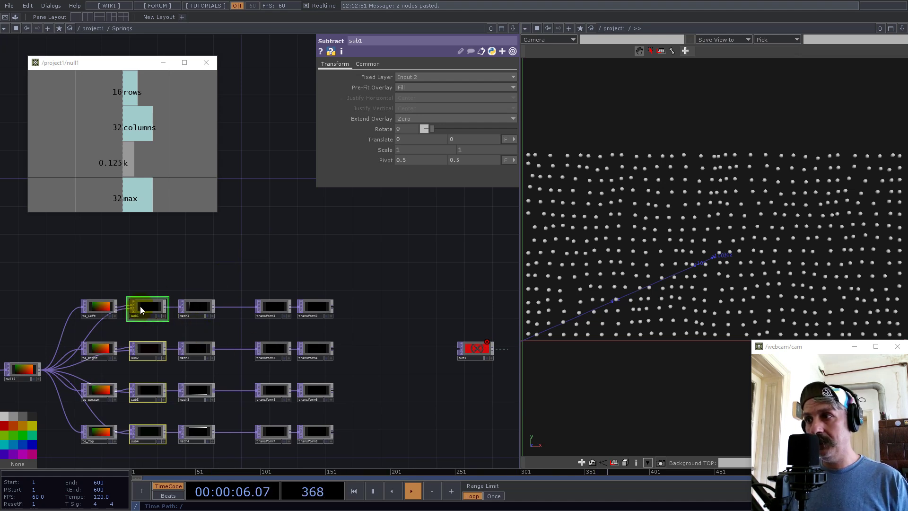
scroll(141, 308, "up", 5)
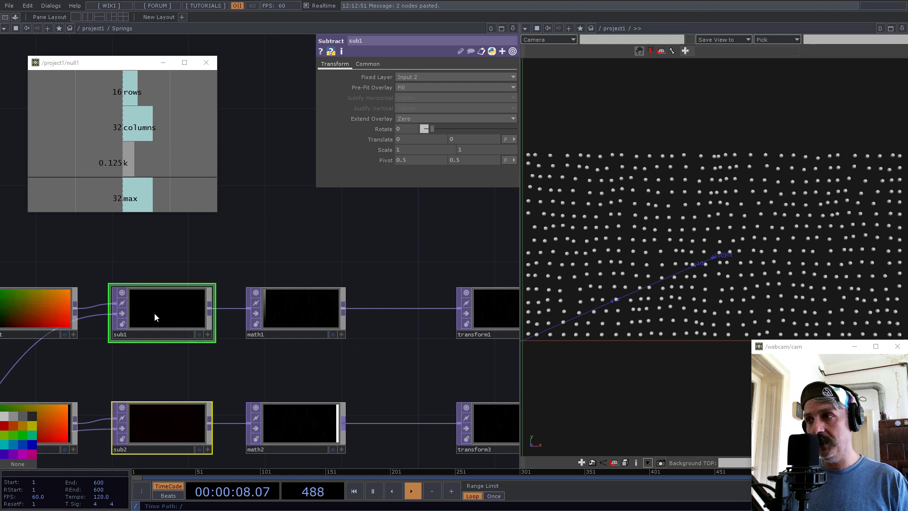
scroll(117, 319, "up", 5)
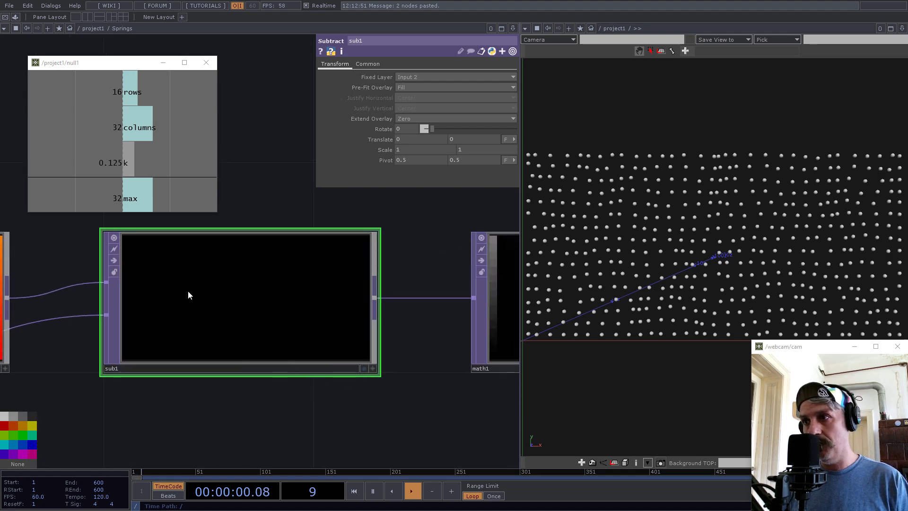
scroll(164, 281, "down", 12)
scroll(261, 299, "up", 8)
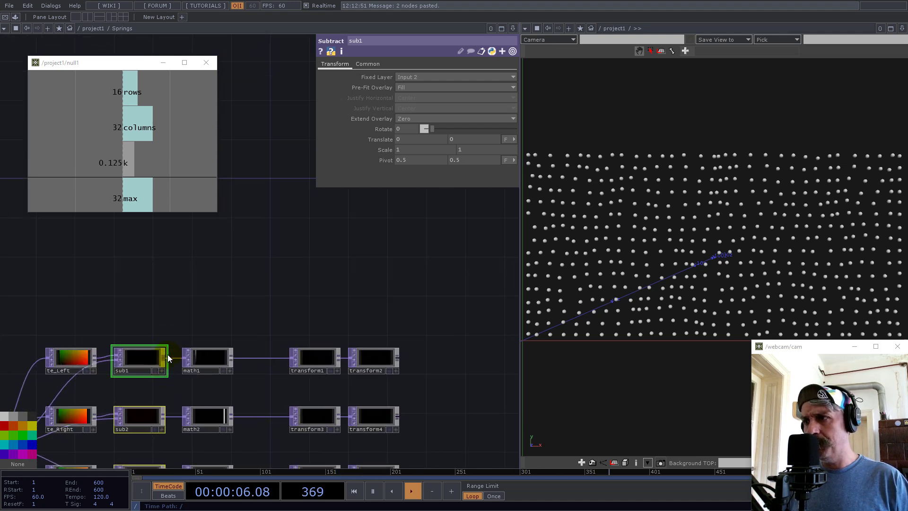
Branch a Null TOP off sub1 above the rows and insert a second Null TOP into its wire
right_click(163, 357)
type("nul")
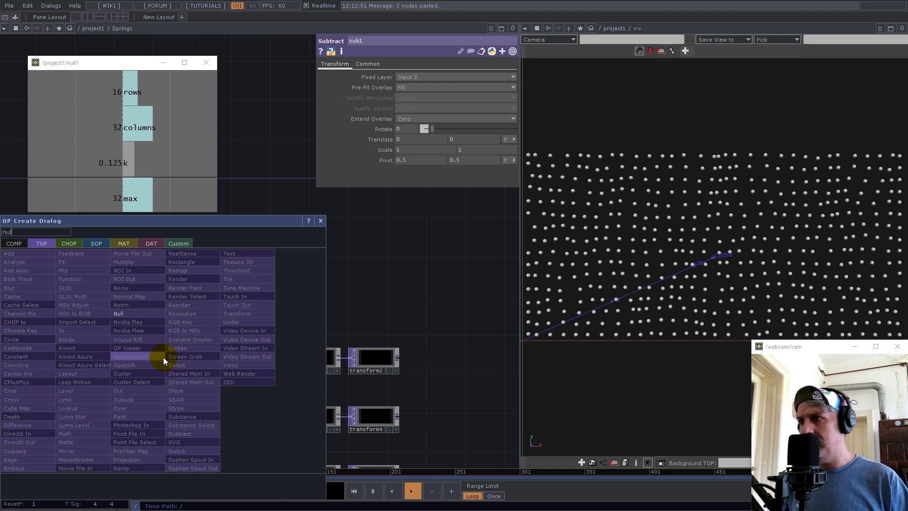
left_click(125, 314)
left_click(391, 253)
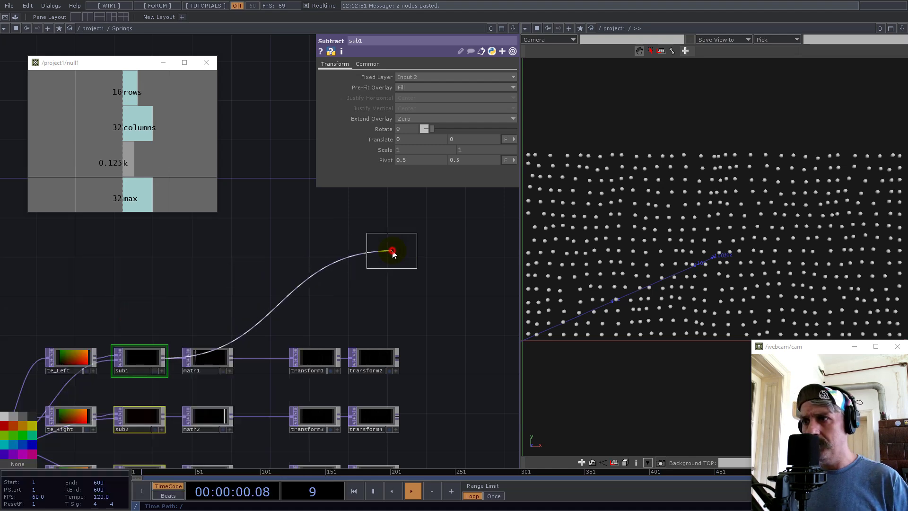
right_click(316, 264)
left_click(327, 253)
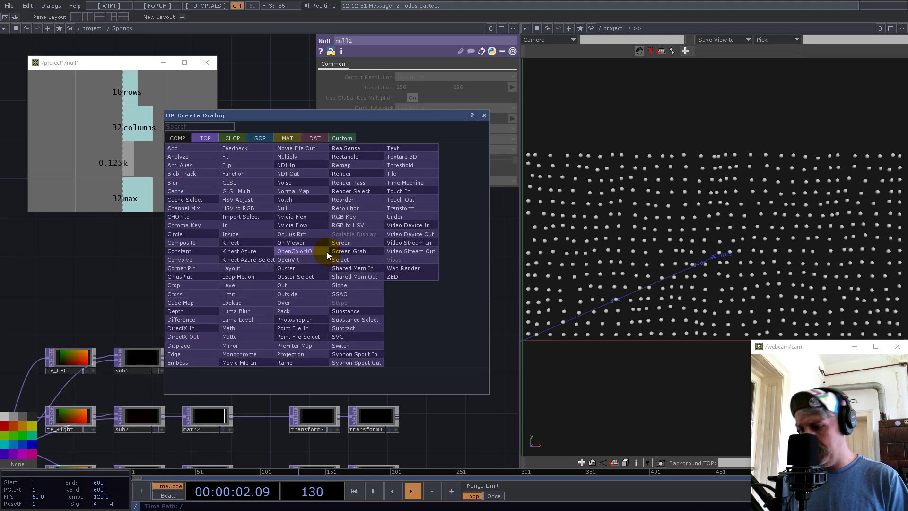
left_click(299, 206)
left_click(288, 245)
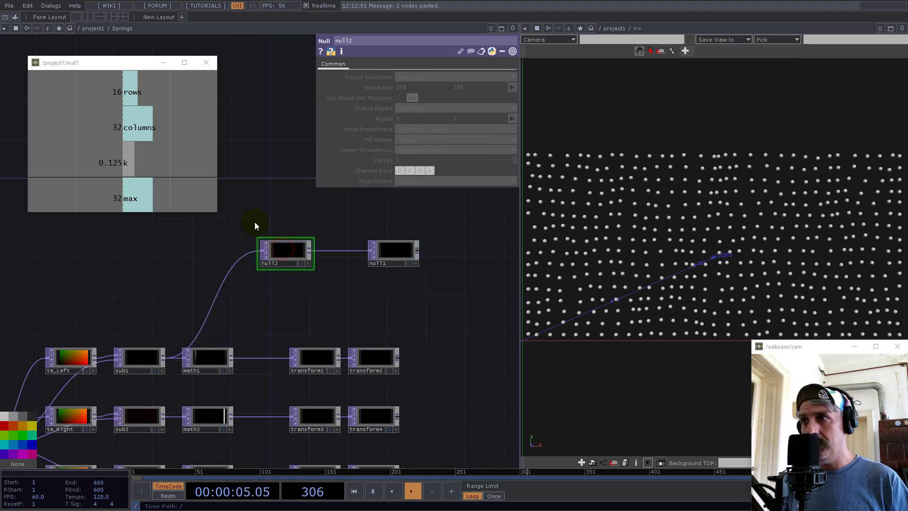
Collapse null2 into a Base component, enter that component and select its out2 node
right_click(311, 291)
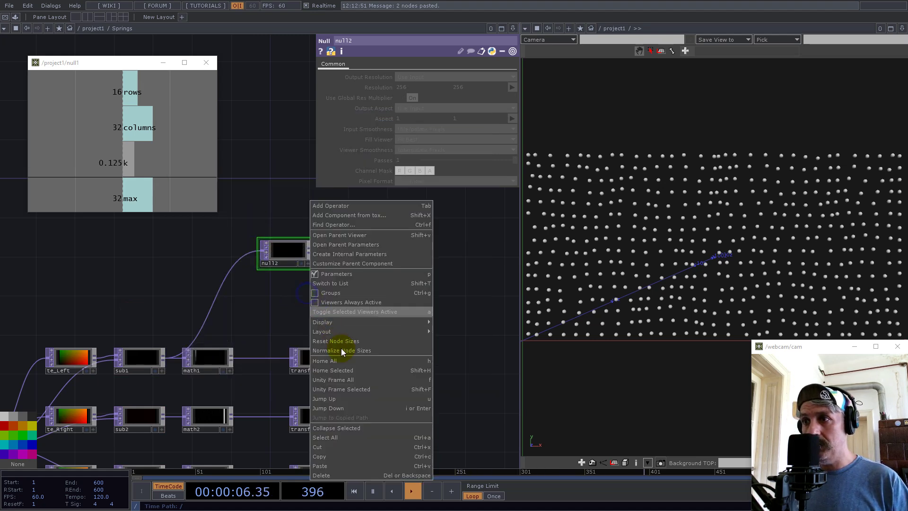
left_click(349, 427)
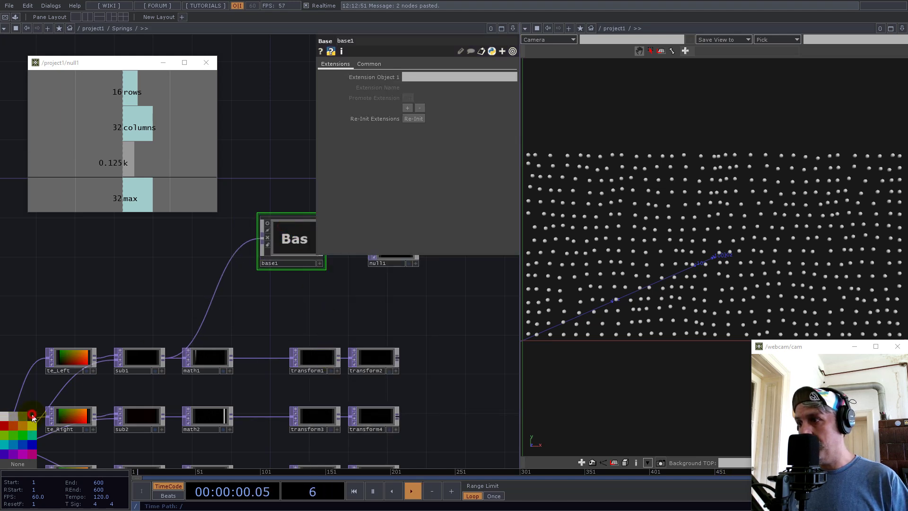
left_click(292, 244)
double_click(293, 244)
left_click(246, 258)
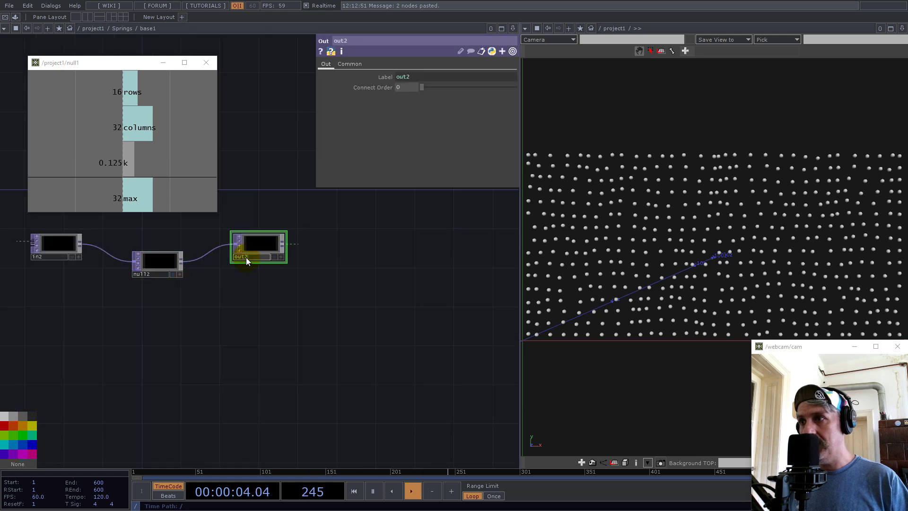
Rename the component's output node as out1 and delete the null2 node between in2 and out1
type("out1")
key("Return")
left_click_drag(214, 285, 403, 334)
left_click(350, 305)
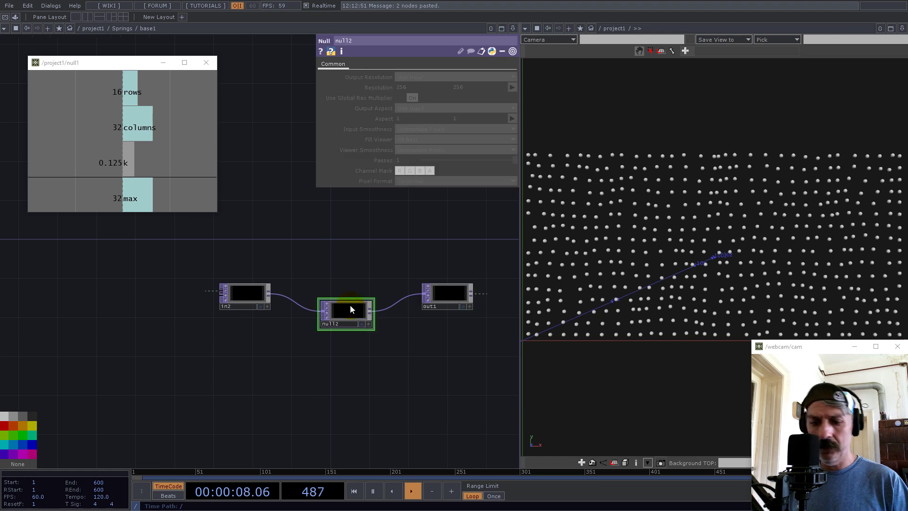
key("Delete")
Branch a Math TOP off in2 below the wire and set its Combine Channels to Length
right_click(267, 294)
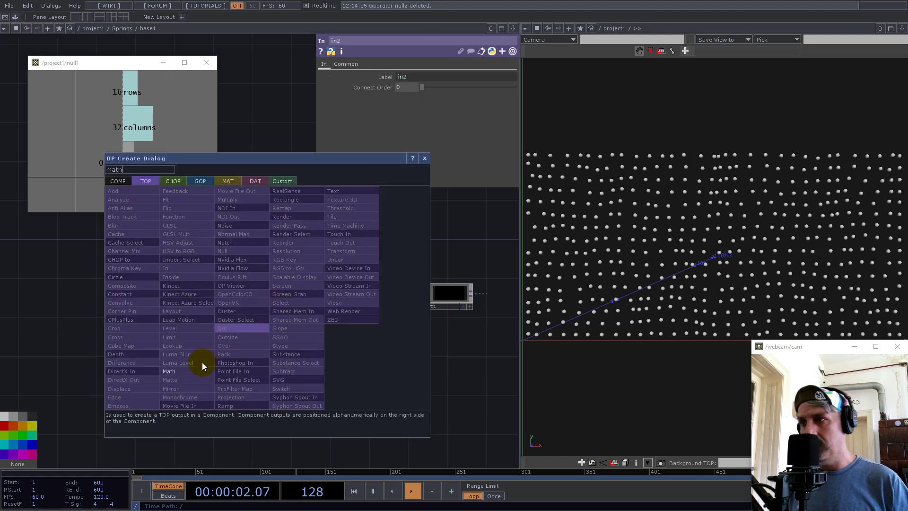
left_click(193, 372)
left_click(336, 352)
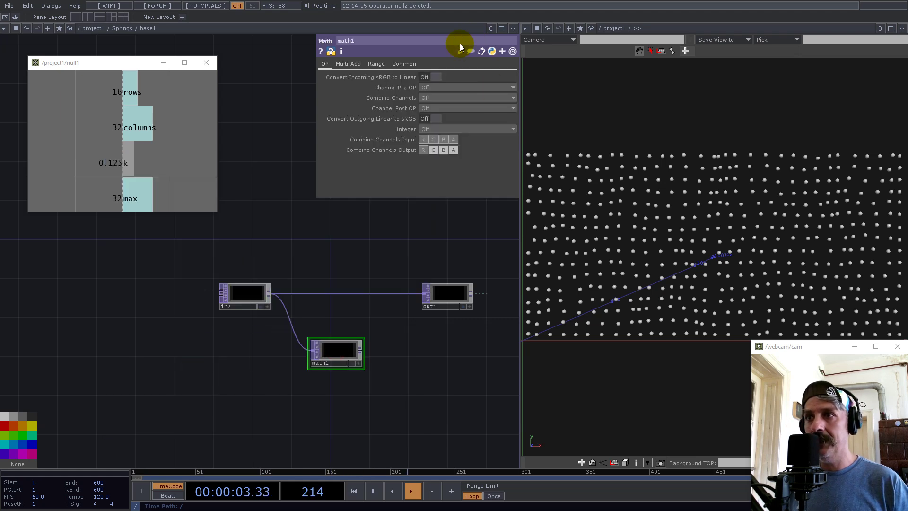
left_click(430, 97)
left_click(430, 171)
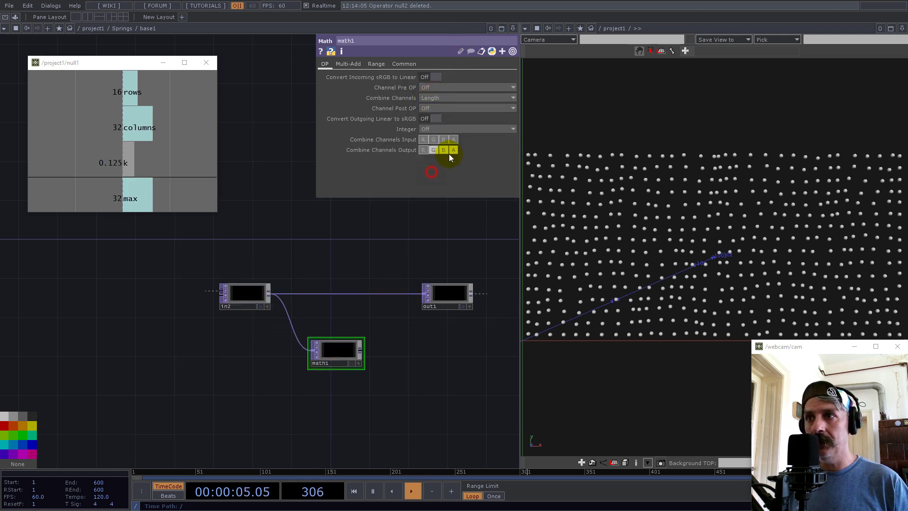
Set math1's pixel format to 32-bit float (Mono) and its viewer smoothness to Nearest Pixel
left_click(404, 64)
left_click(441, 181)
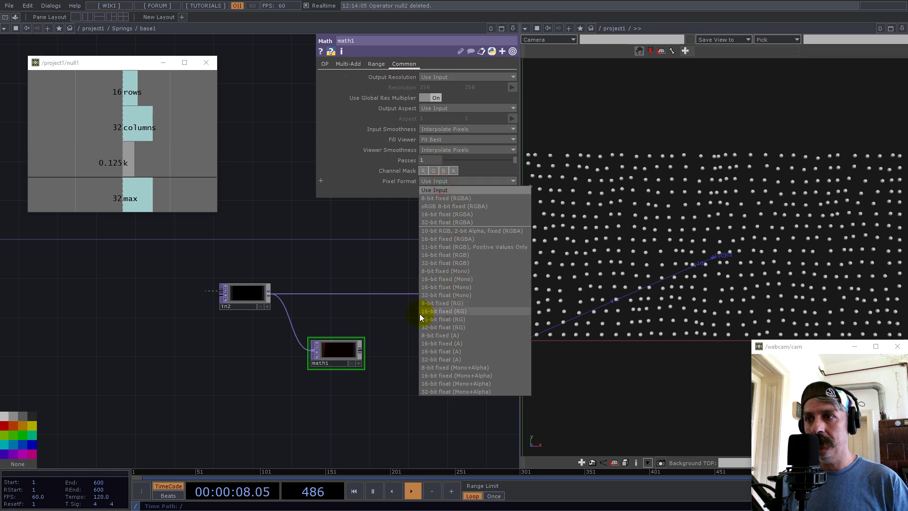
left_click(436, 295)
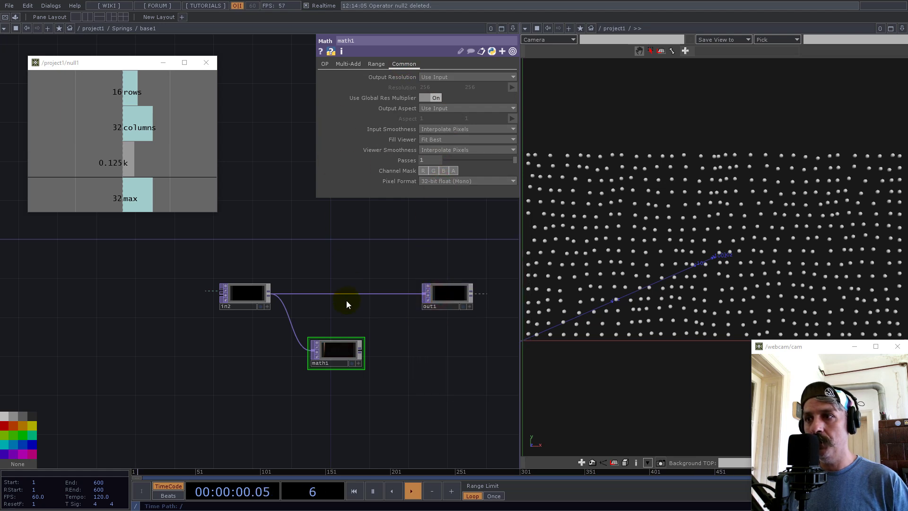
scroll(336, 364, "up", 5)
scroll(329, 356, "down", 5)
left_click(402, 66)
left_click(427, 150)
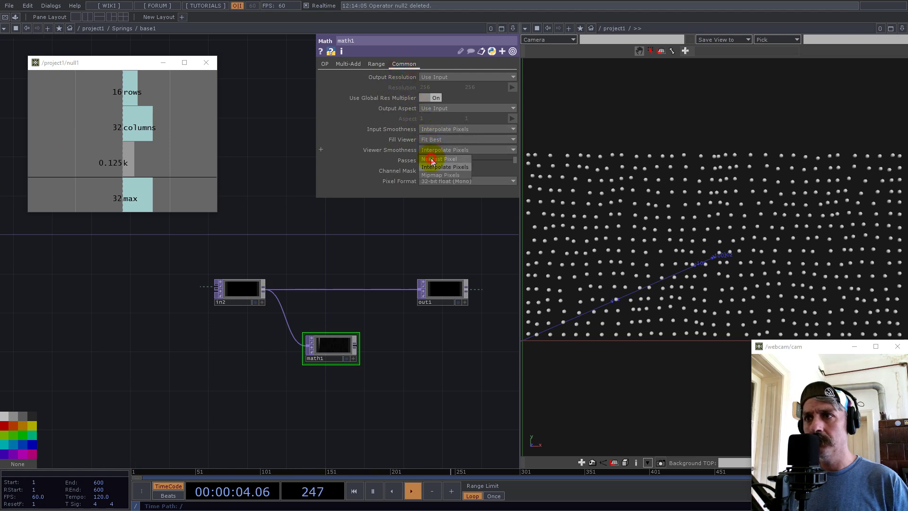
left_click(430, 159)
Insert a Composite TOP into the wire between in2 and out1 and connect math1 as its second input
right_click(353, 285)
left_click(360, 279)
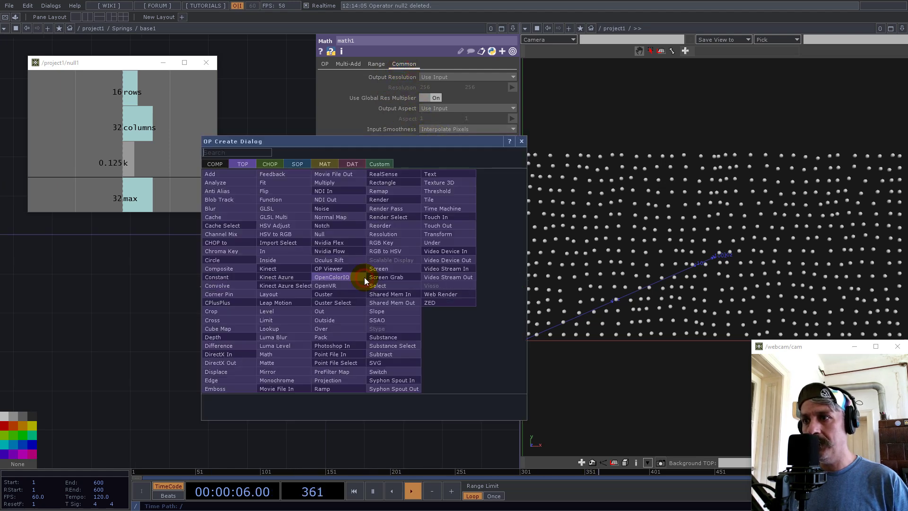
type("com")
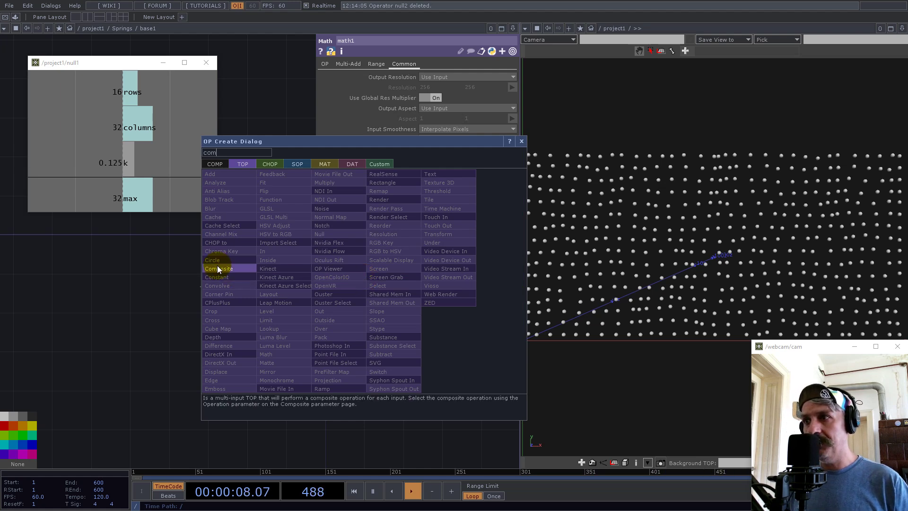
left_click(217, 266)
left_click(370, 298)
left_click_drag(408, 353, 293, 374)
left_click_drag(334, 312, 457, 310)
left_click_drag(278, 316, 366, 316)
left_click_drag(240, 366, 314, 330)
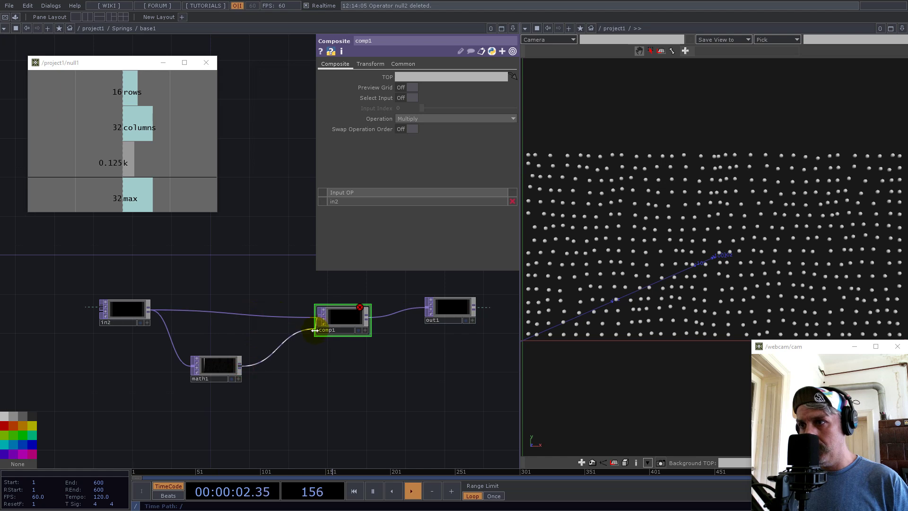
Set comp1's operation to Divide, then check its transform settings and output image
left_click(405, 119)
left_click(412, 217)
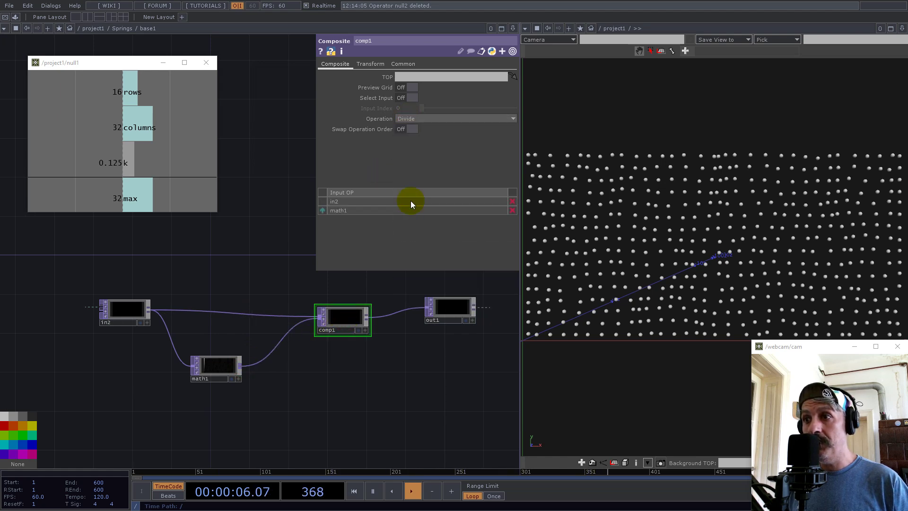
left_click(370, 63)
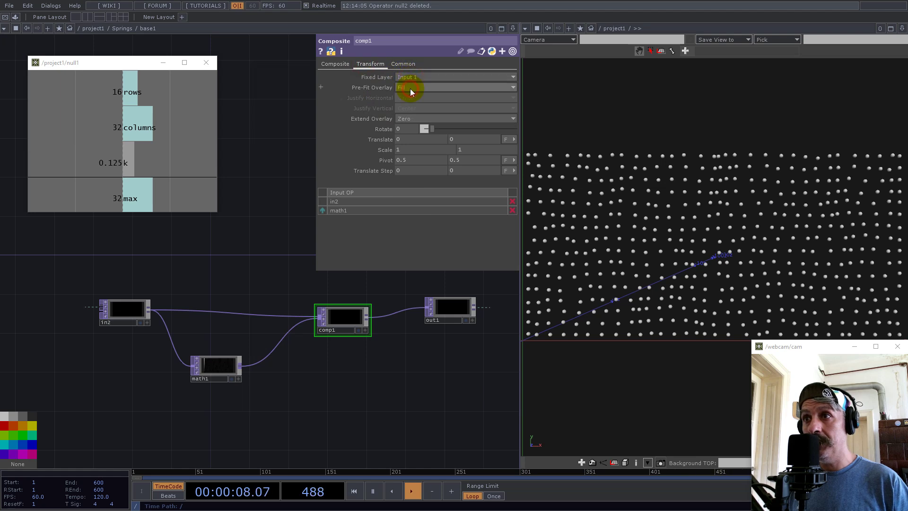
scroll(347, 327, "up", 10)
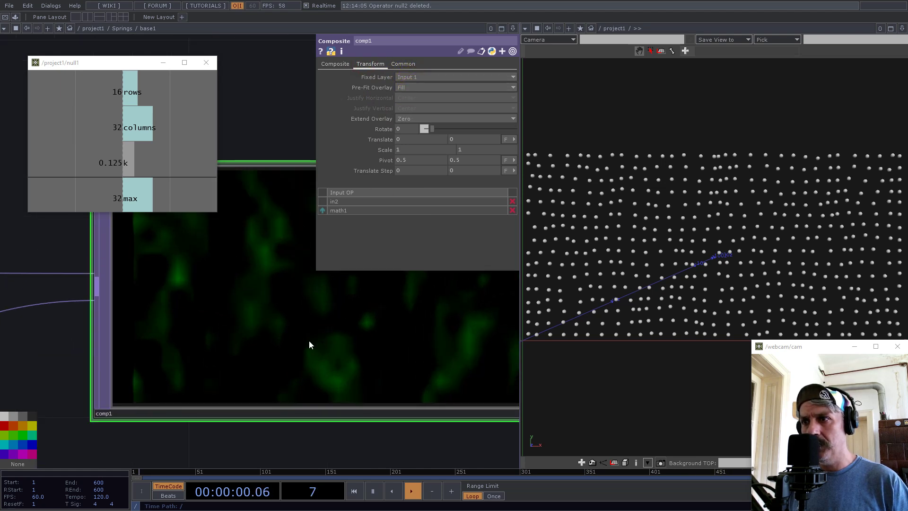
scroll(315, 326, "down", 8)
scroll(308, 271, "down", 4)
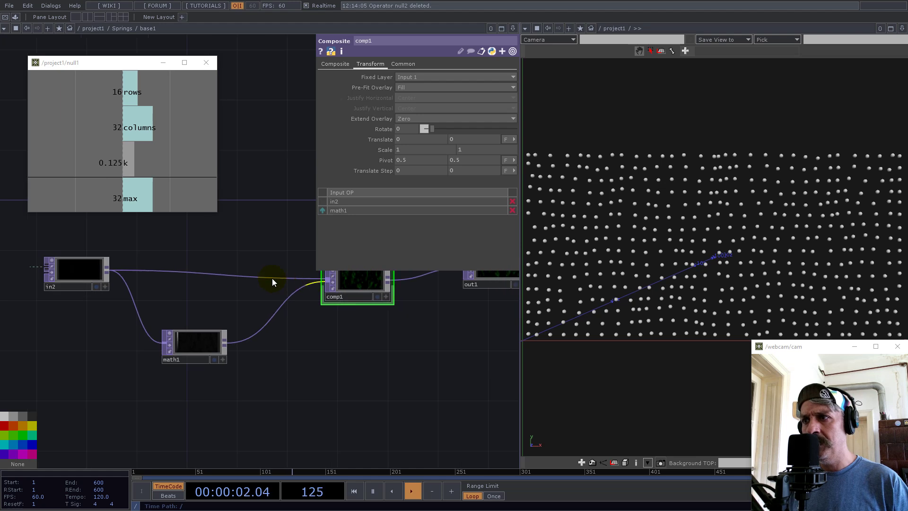
Set comp1's viewer smoothness to Nearest Pixel and return to the Springs network
left_click(403, 65)
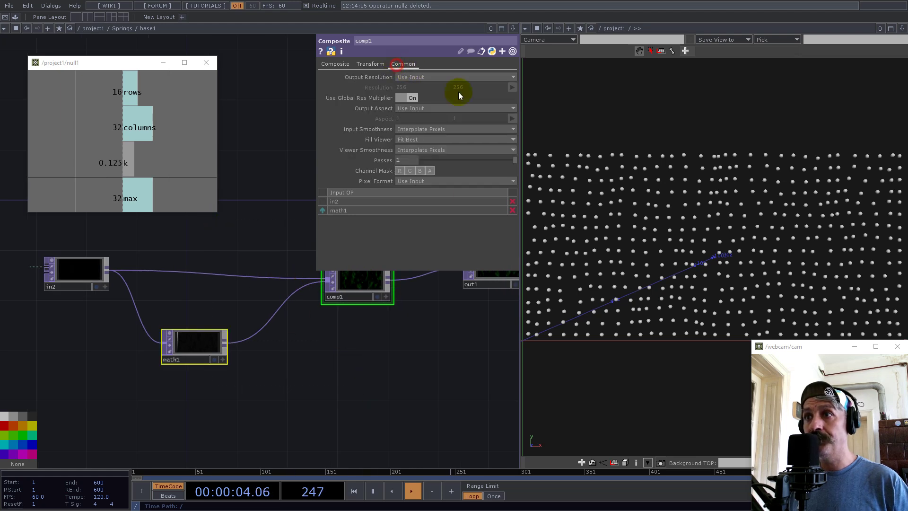
left_click(428, 149)
left_click(426, 158)
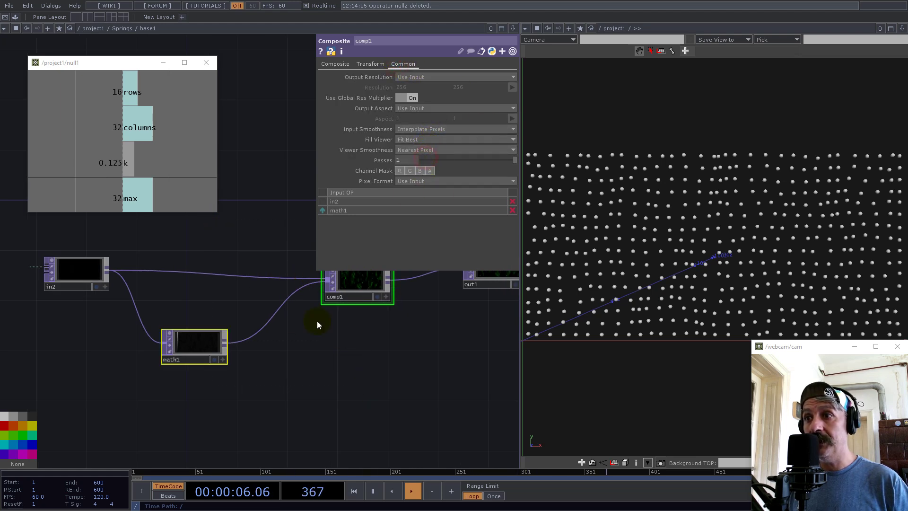
scroll(302, 336, "down", 3)
scroll(302, 336, "down", 8)
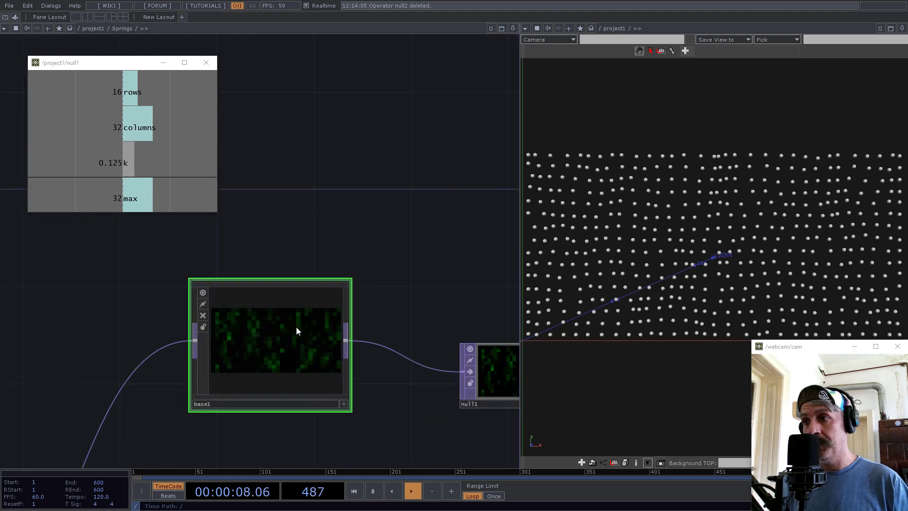
Delete the null1 node that follows base1
scroll(296, 328, "down", 3)
scroll(306, 355, "up", 5)
left_click_drag(378, 313, 256, 301)
left_click(228, 282)
key("Delete")
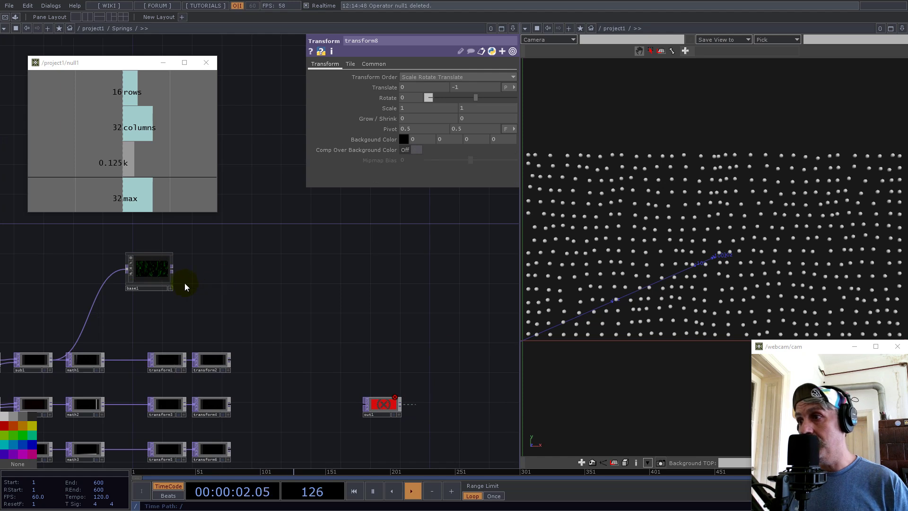
Move base1 past transform2, placing it slightly above the end of the first row
left_click_drag(147, 265, 295, 287)
scroll(208, 365, "up", 5)
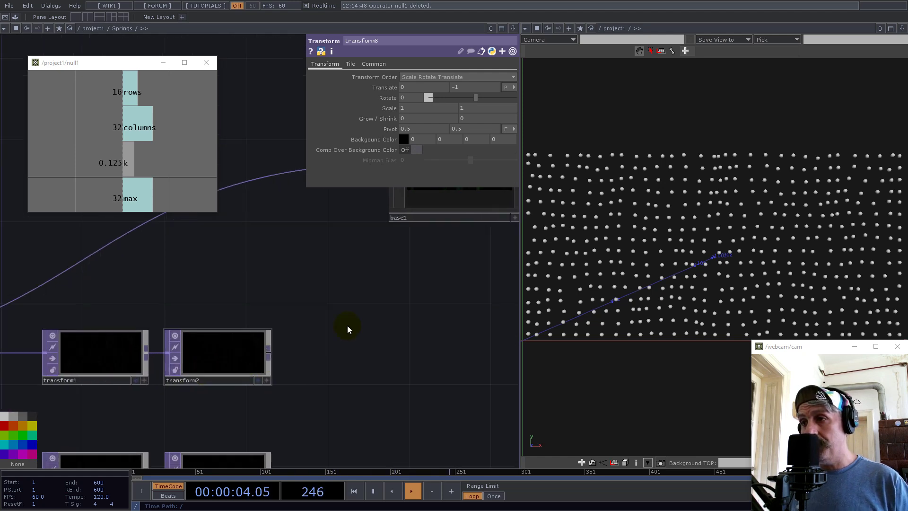
scroll(406, 275, "down", 2)
scroll(416, 255, "down", 2)
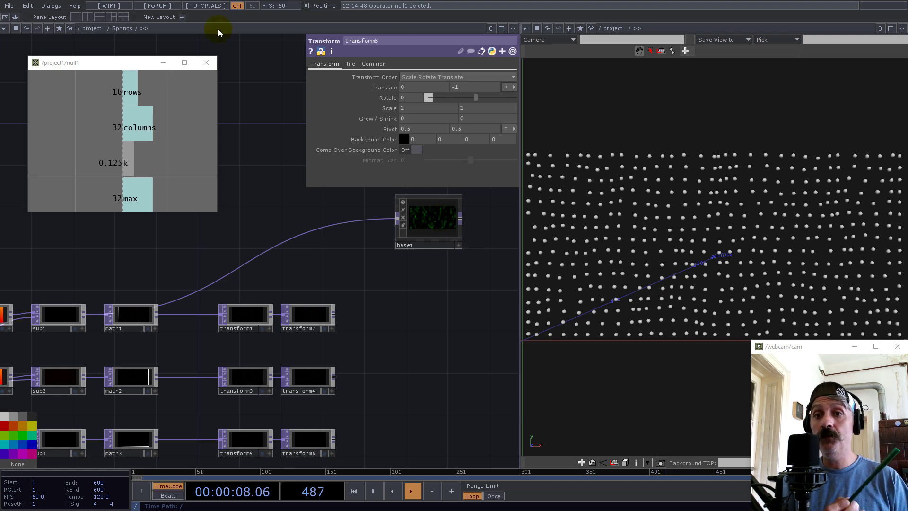
scroll(326, 326, "up", 5)
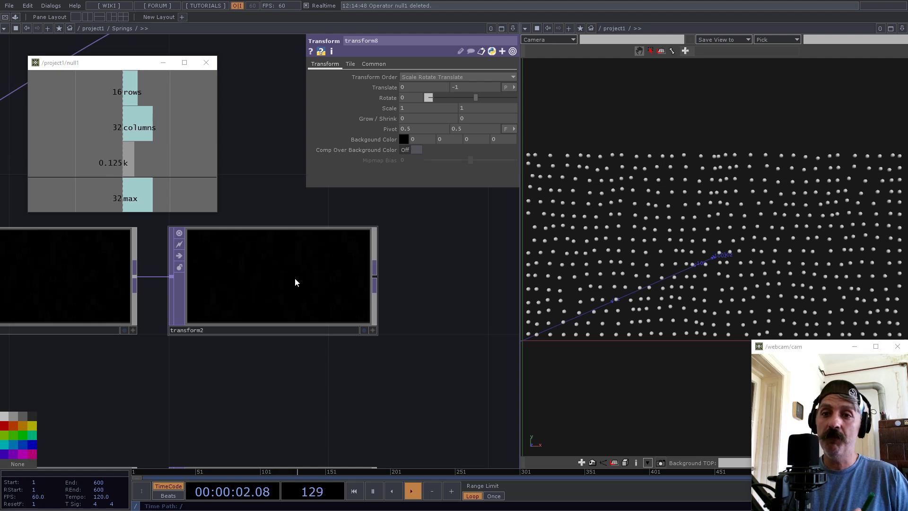
scroll(294, 277, "down", 2)
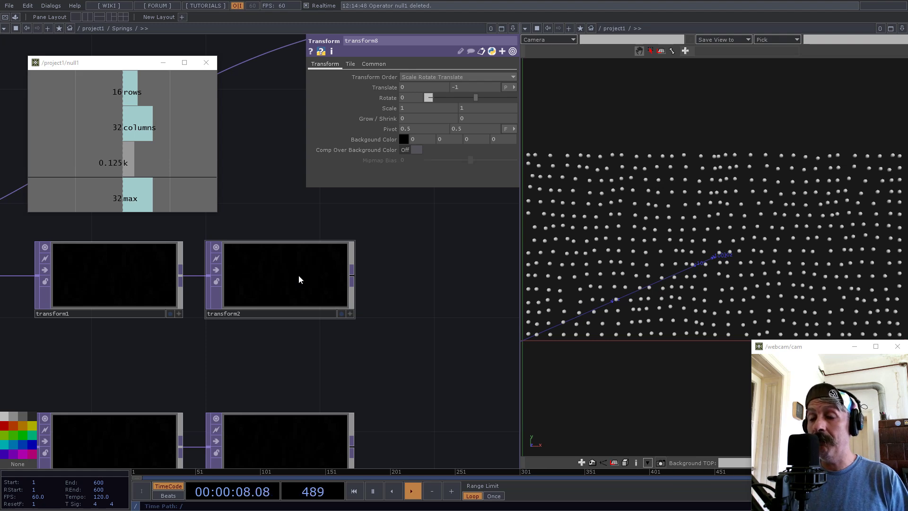
scroll(423, 219, "down", 5)
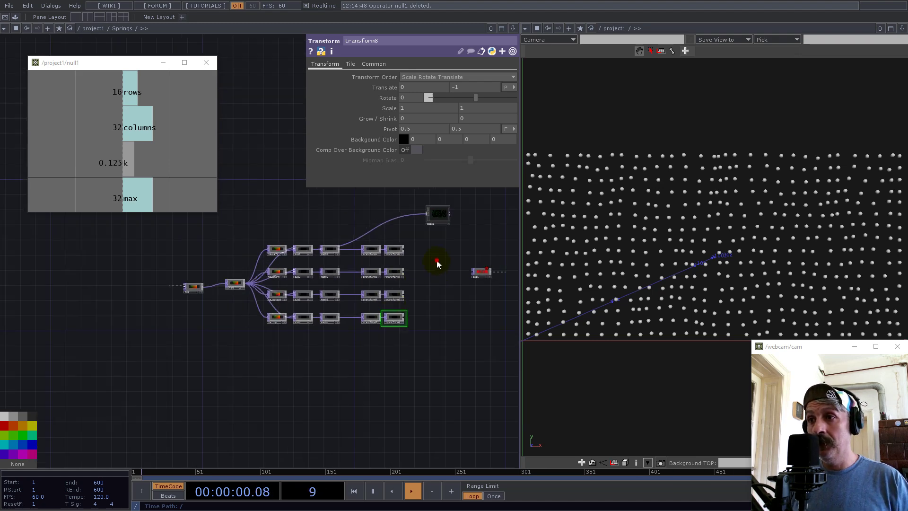
scroll(368, 285, "up", 3)
left_click_drag(371, 253, 308, 275)
scroll(344, 370, "up", 2)
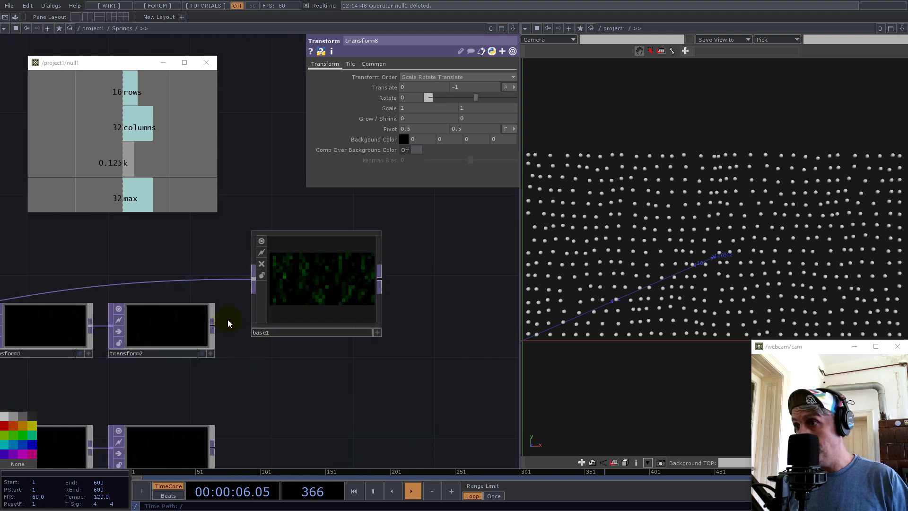
Append a Multiply TOP to transform2 beyond base1 and connect base1's output as its second input
right_click(210, 326)
type("mul")
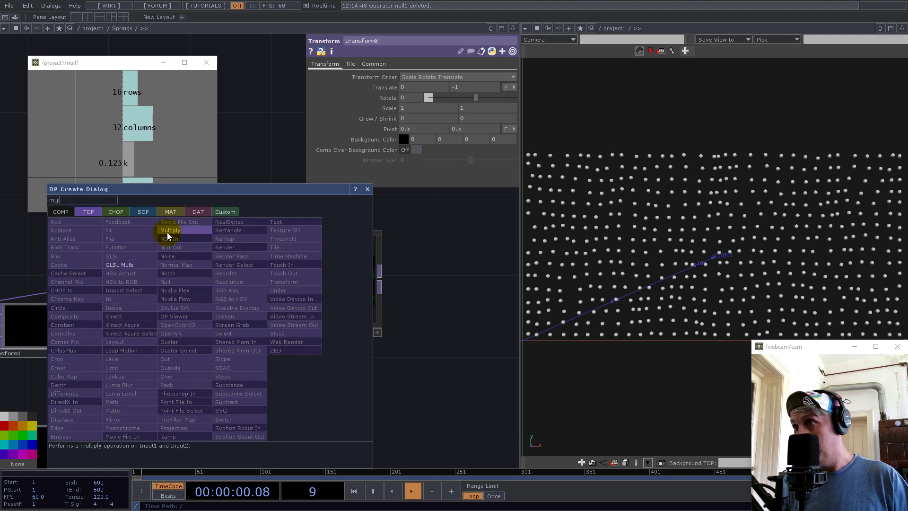
left_click(167, 231)
left_click(485, 321)
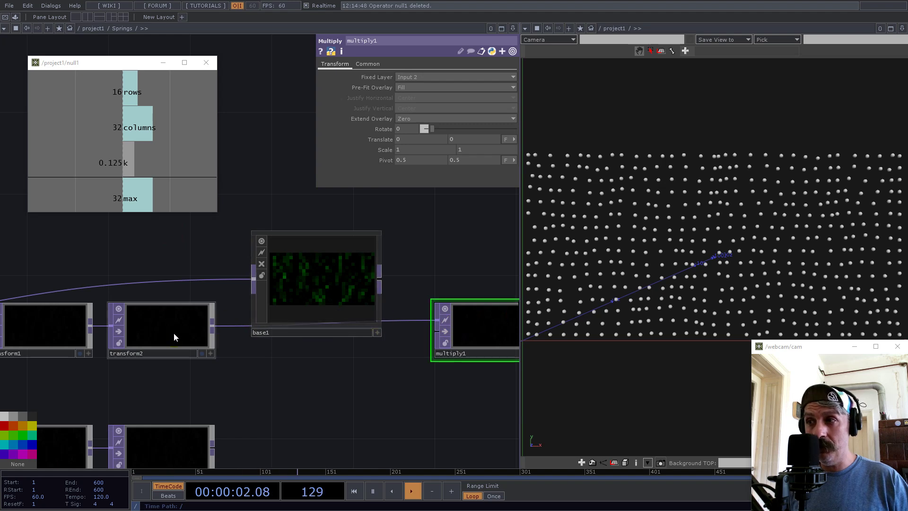
left_click_drag(444, 285, 377, 268)
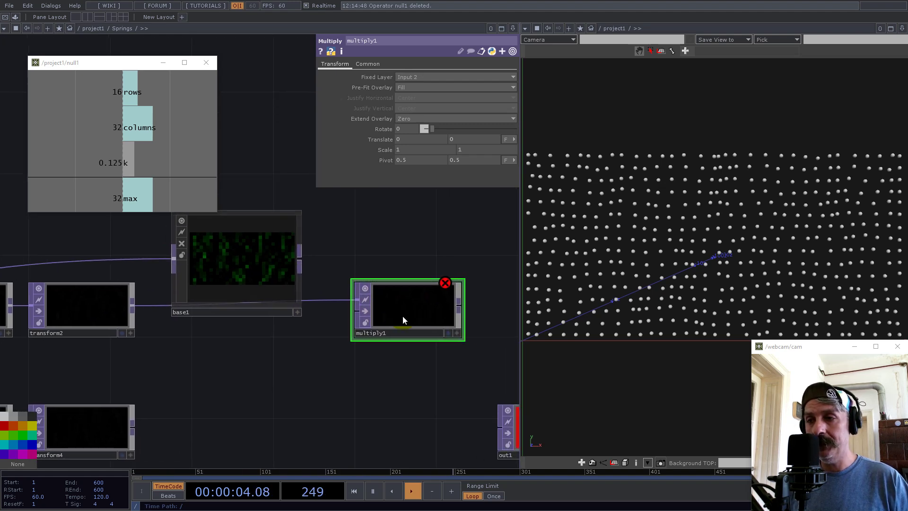
left_click(299, 256)
left_click(353, 313)
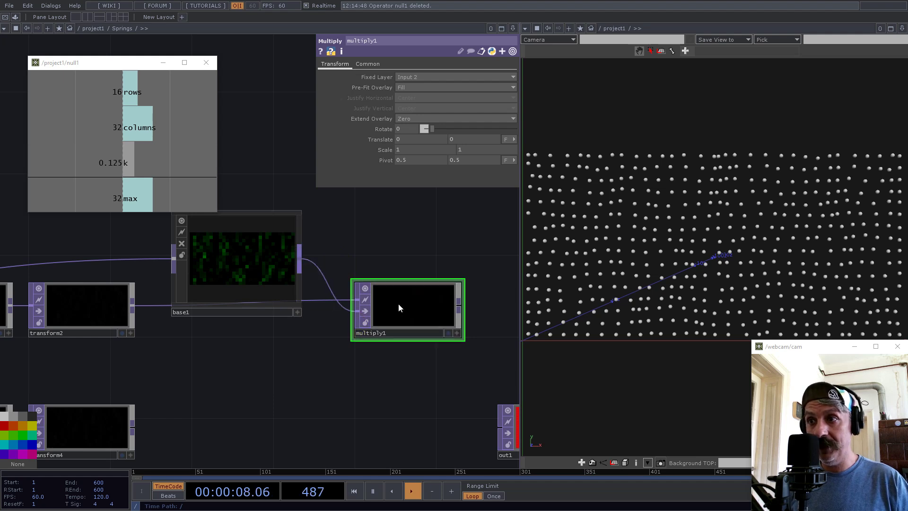
scroll(406, 306, "down", 5)
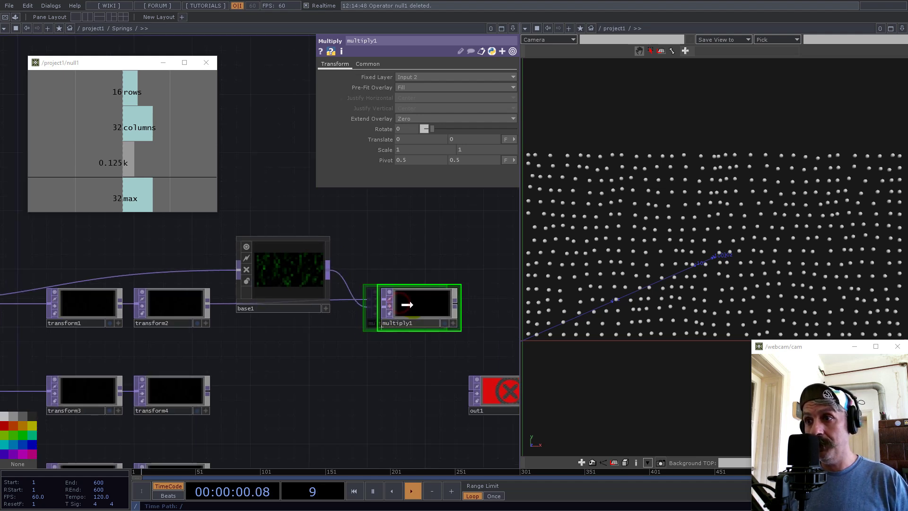
left_click_drag(462, 351, 503, 361)
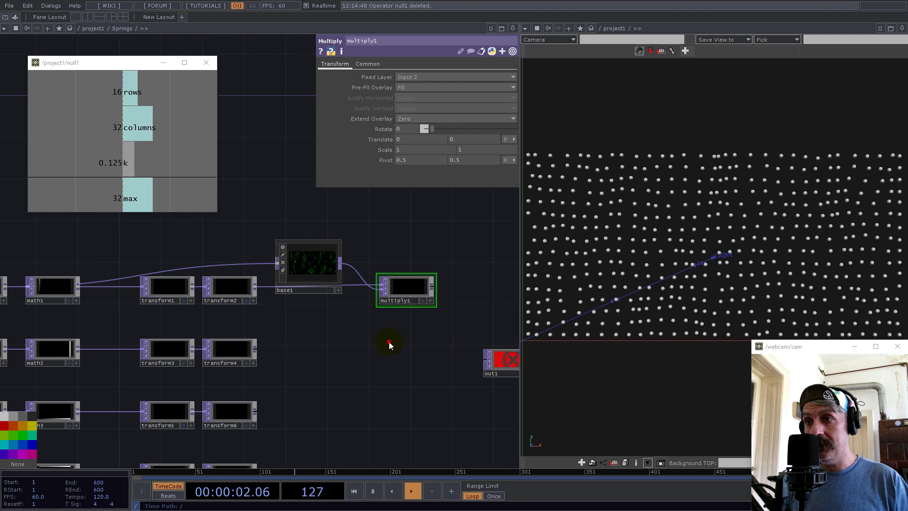
Duplicate the base1 component, place the copy in the second row and feed its input from math2
left_click_drag(389, 344, 257, 331)
left_click_drag(47, 336, 299, 326)
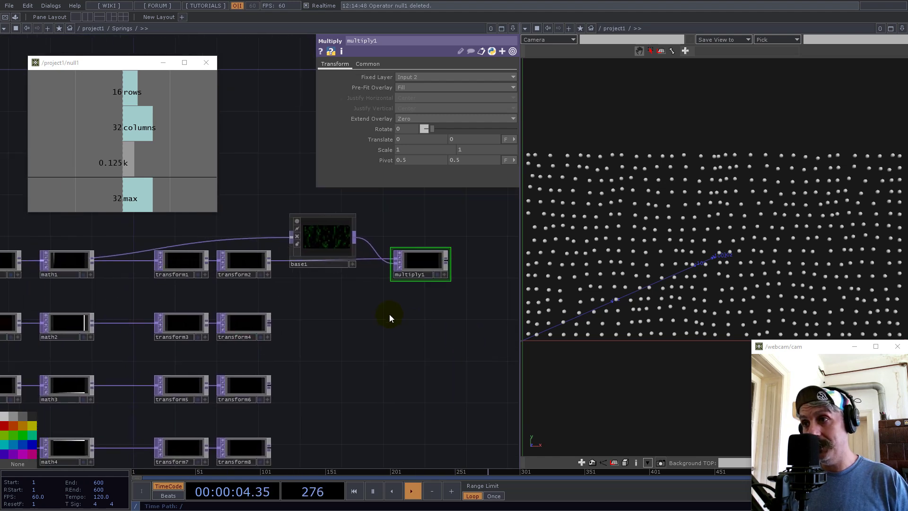
left_click(324, 241)
key("ctrl+c")
key("ctrl+v")
mouse_move(307, 295)
left_mouse_down()
mouse_move(308, 306)
mouse_move(313, 300)
left_mouse_up()
left_click(103, 308)
left_click(20, 325)
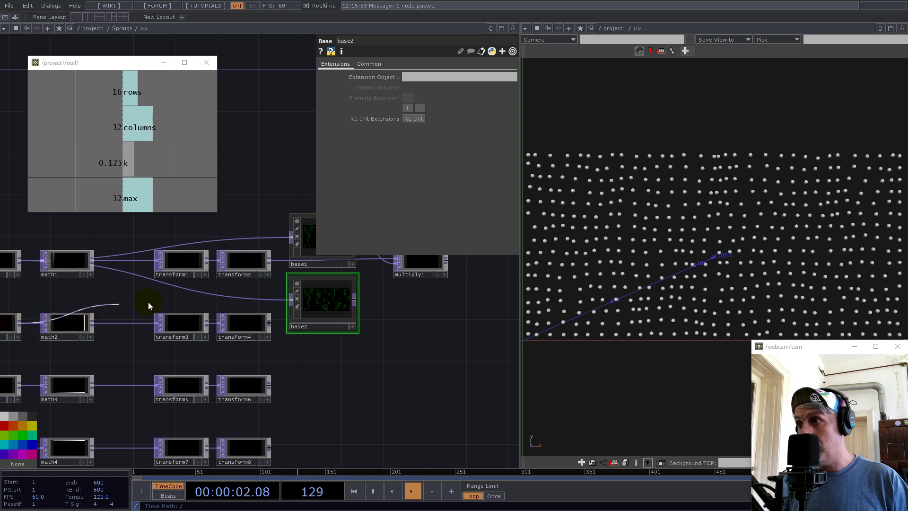
left_click(196, 291)
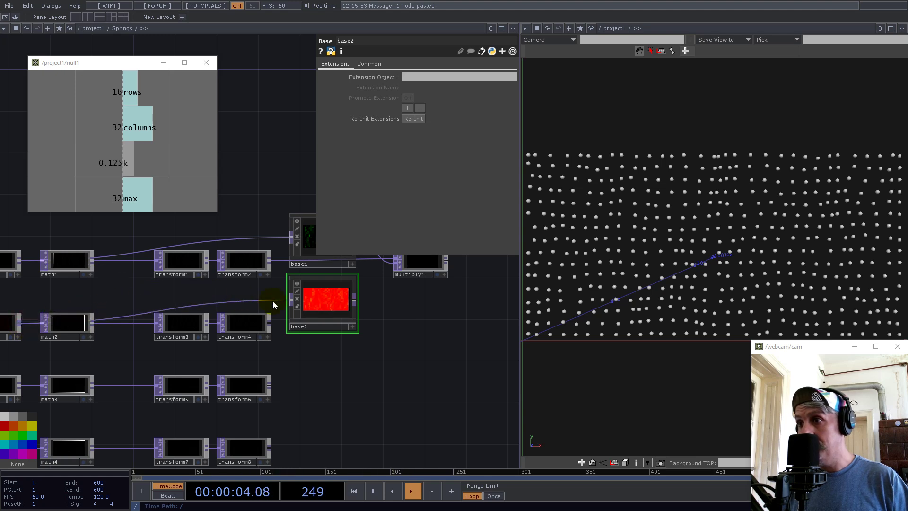
Add a Multiply TOP after transform4 and connect the base2 output as its second input
right_click(269, 322)
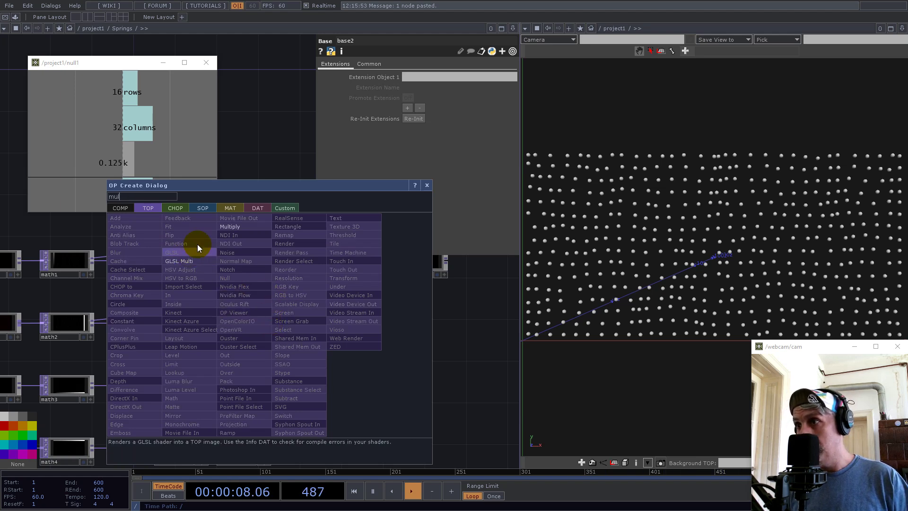
left_click(230, 226)
left_click(415, 320)
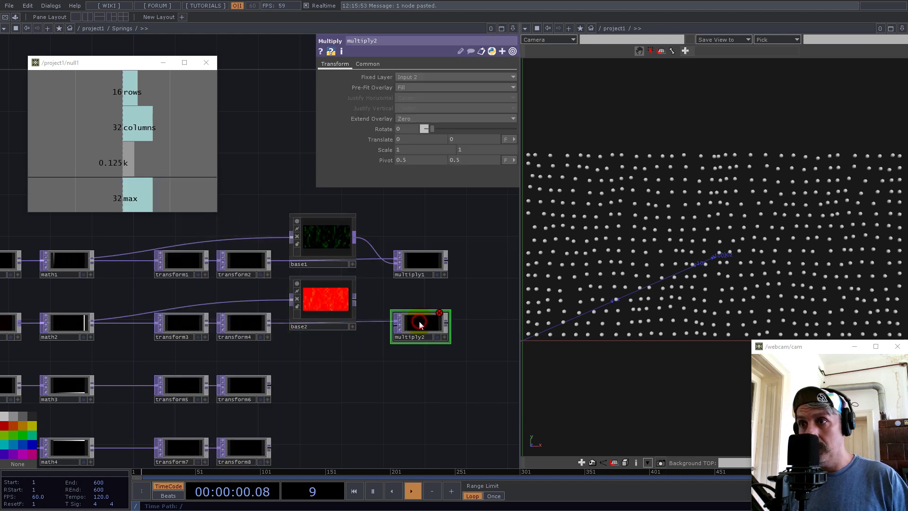
left_click_drag(353, 302, 396, 326)
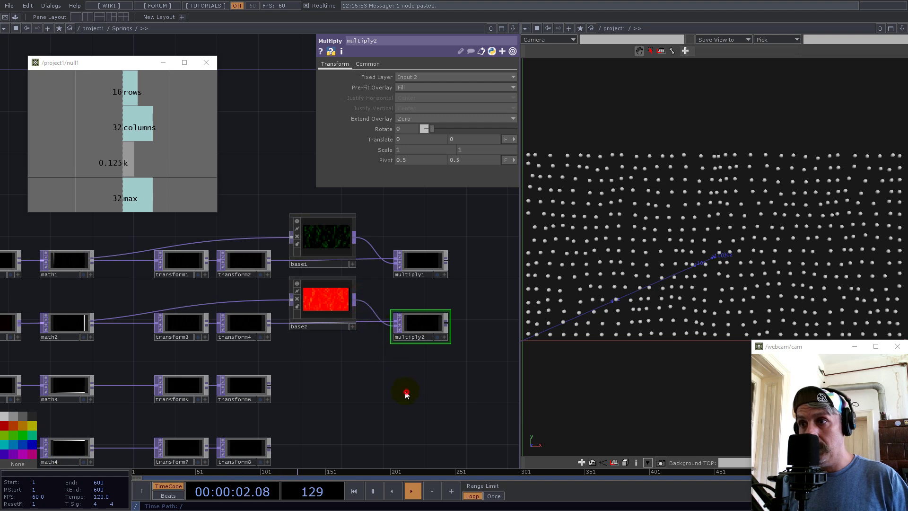
Duplicate base2 and multiply2 into the third row and rewire the copies to math3 and transform6
left_click_drag(419, 363, 308, 274)
key("ctrl+c")
key("ctrl+v")
left_click(284, 355)
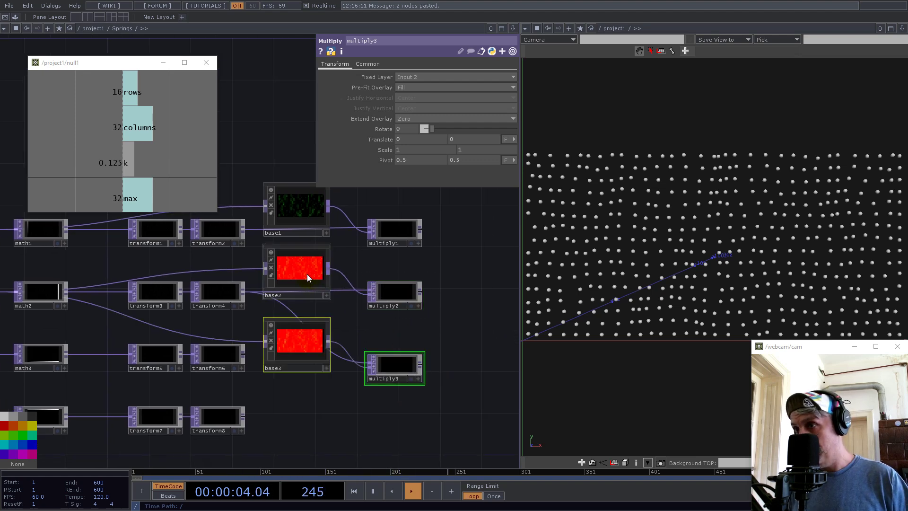
left_click(299, 408)
left_click_drag(74, 327, 183, 330)
left_click_drag(103, 356, 263, 327)
left_click_drag(353, 357, 447, 360)
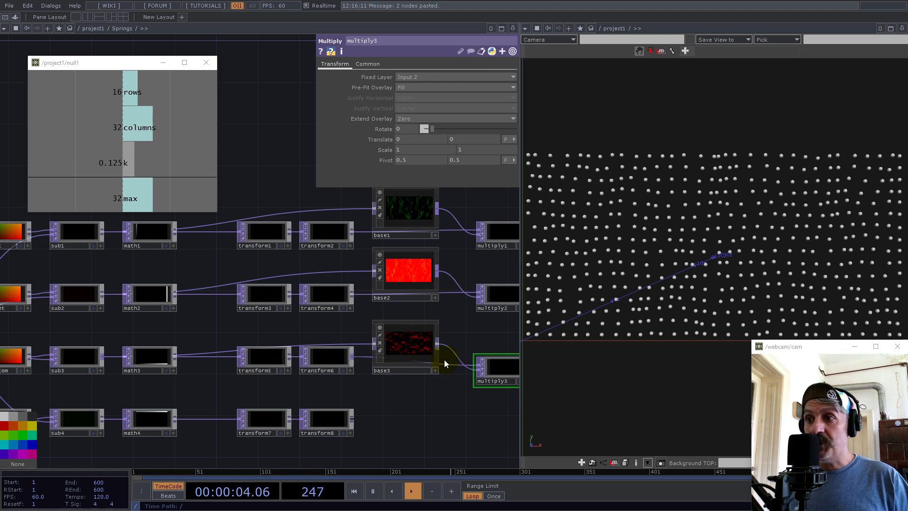
Duplicate the third row's base and Multiply nodes into the fourth row and rewire the copies to math4 and transform8
left_click_drag(419, 405, 301, 344)
left_click_drag(427, 352, 308, 279)
key("ctrl+c")
key("ctrl+v")
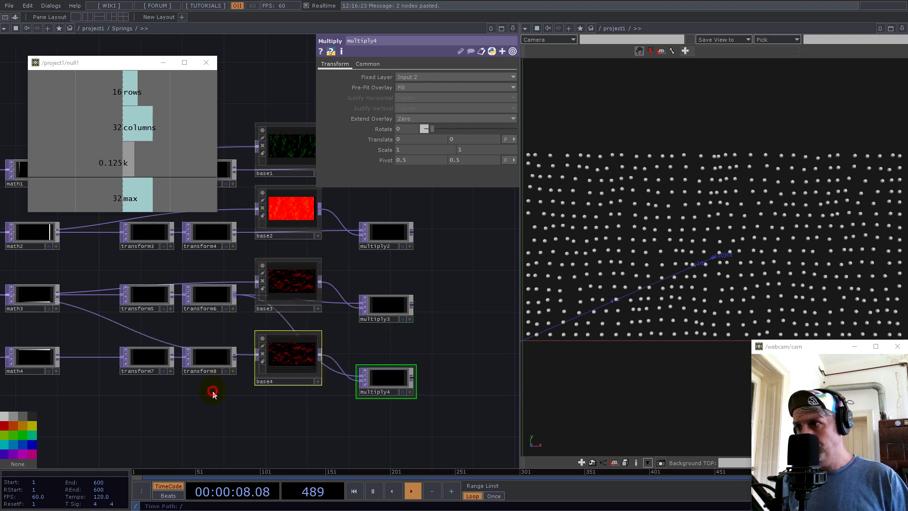
left_click_drag(20, 344, 338, 361)
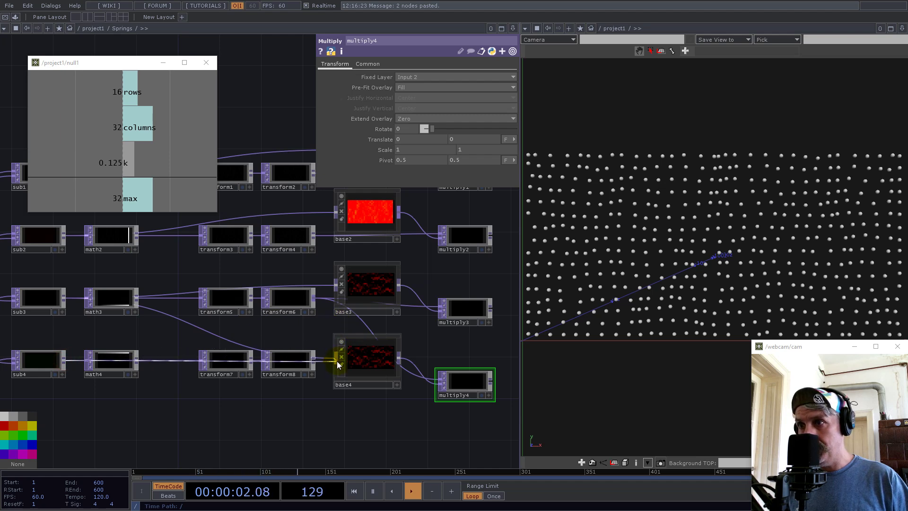
right_click(337, 361)
left_click_drag(136, 362, 308, 359)
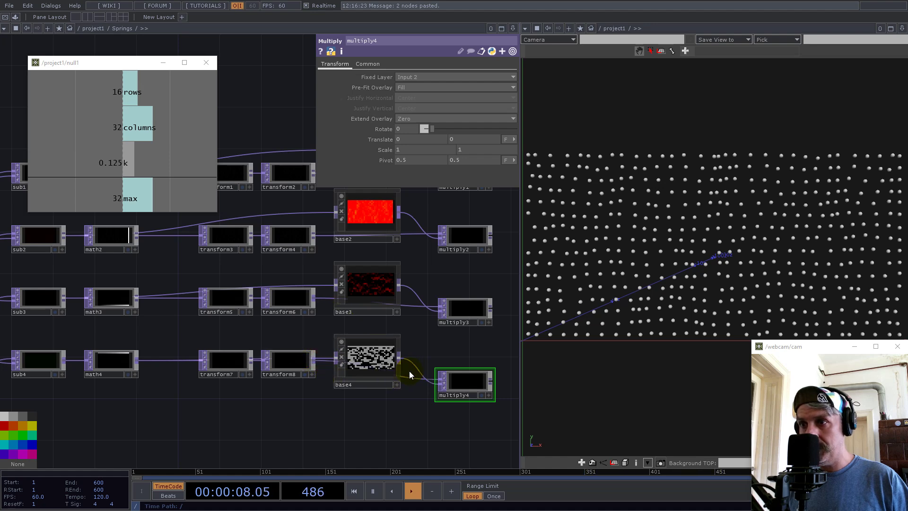
Select all four Multiply nodes and shift them together slightly farther from the base components
scroll(432, 345, "down", 5)
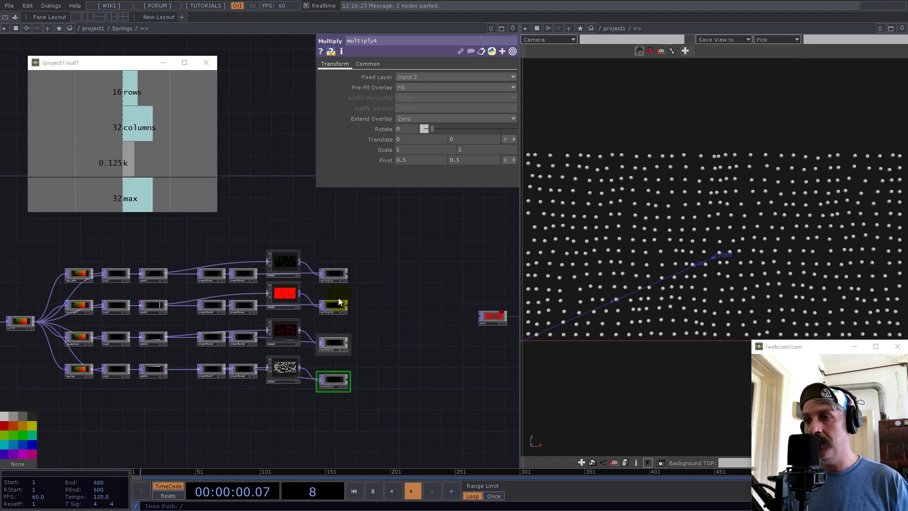
right_click_drag(330, 259, 344, 354)
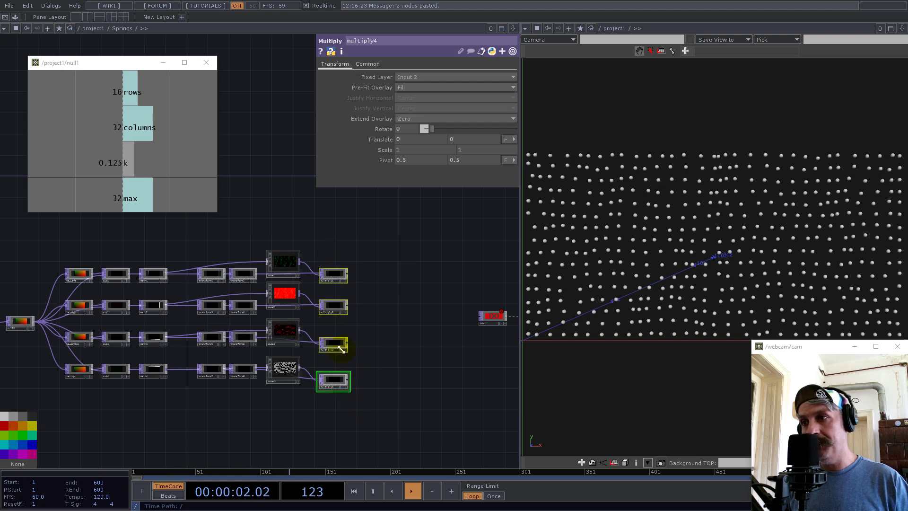
left_click_drag(333, 344, 339, 343)
left_click(374, 384)
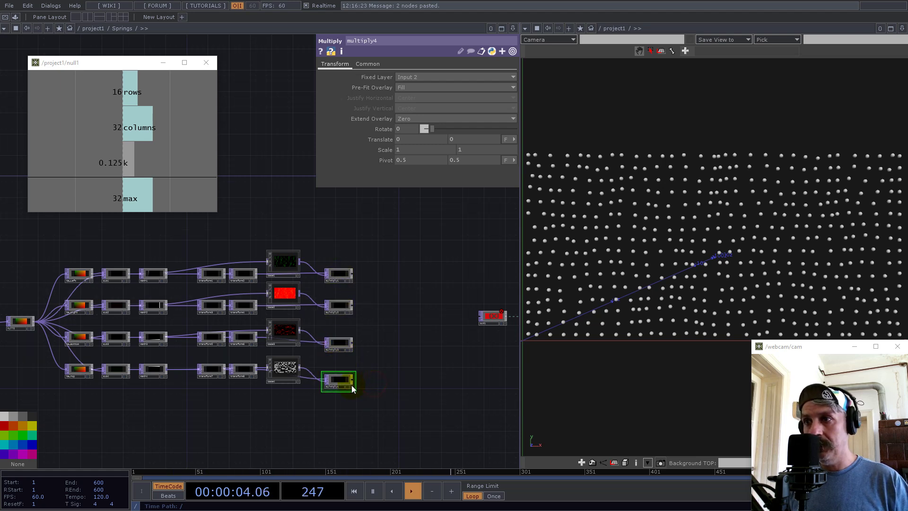
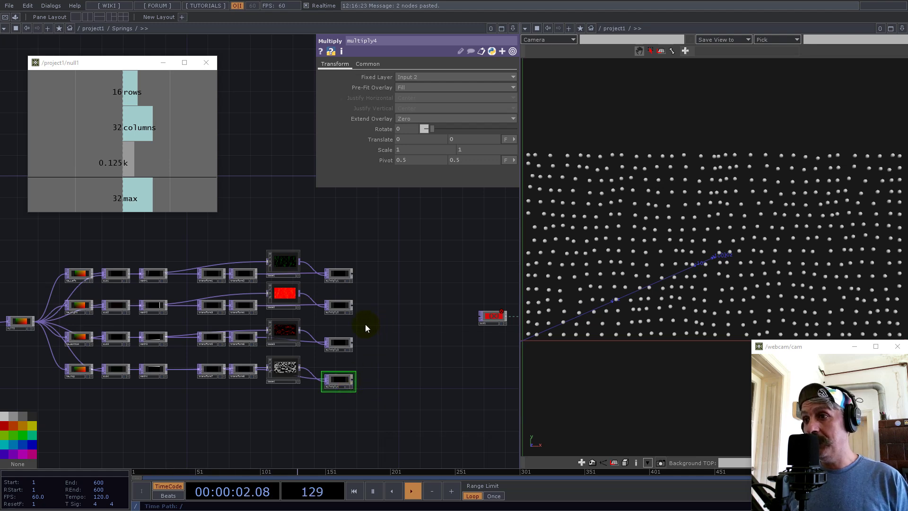
Add a Composite TOP fed by multiply1 and place it between the Multiply column and out1
scroll(350, 296, "up", 5)
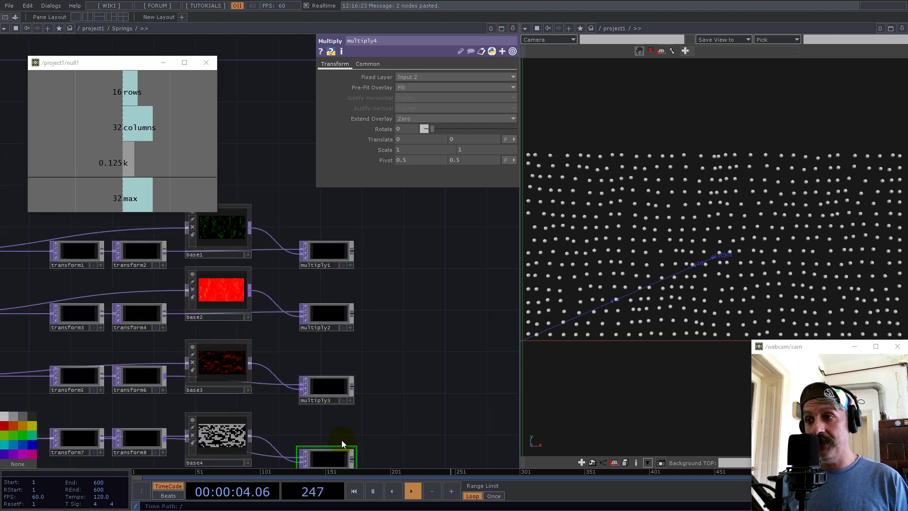
scroll(296, 320, "down", 3)
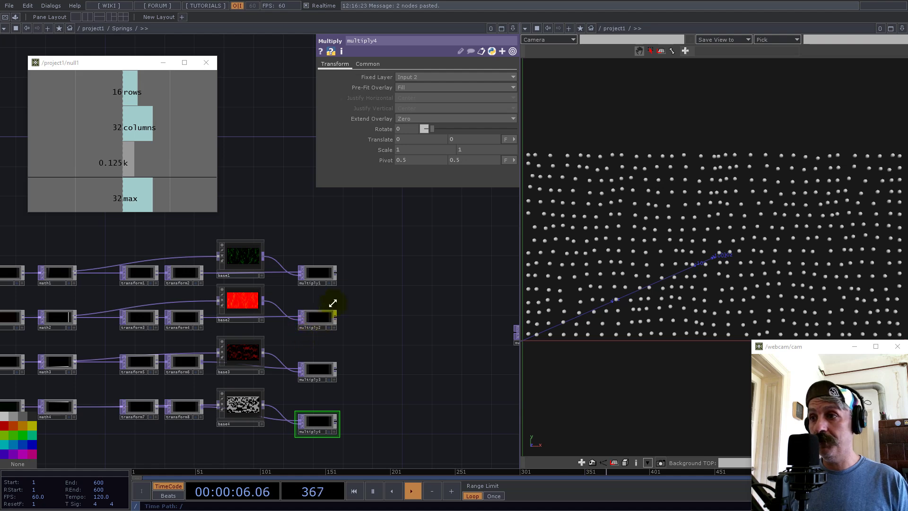
right_click(336, 272)
type("com")
left_click(188, 266)
left_click(432, 350)
Connect multiply2, multiply3 and multiply4 as further inputs of the Composite TOP
left_click(335, 314)
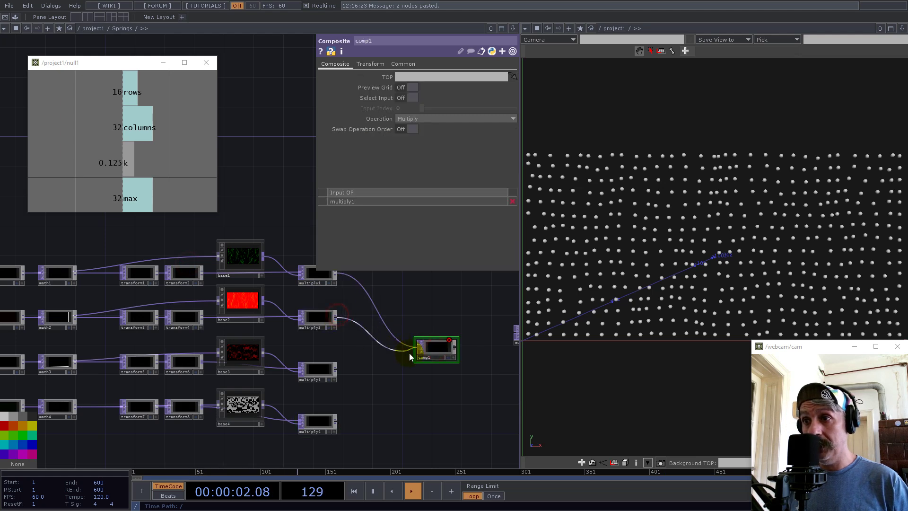
left_click(416, 350)
left_click(336, 369)
left_click(416, 350)
left_click(336, 421)
left_click(416, 350)
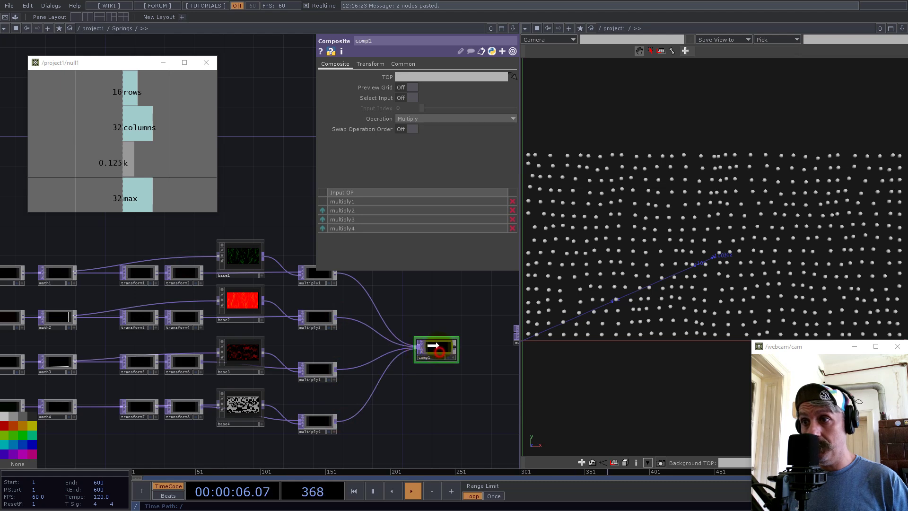
Nudge the Composite TOP into place and set its operation to Average
left_click_drag(433, 346, 433, 338)
left_click(431, 118)
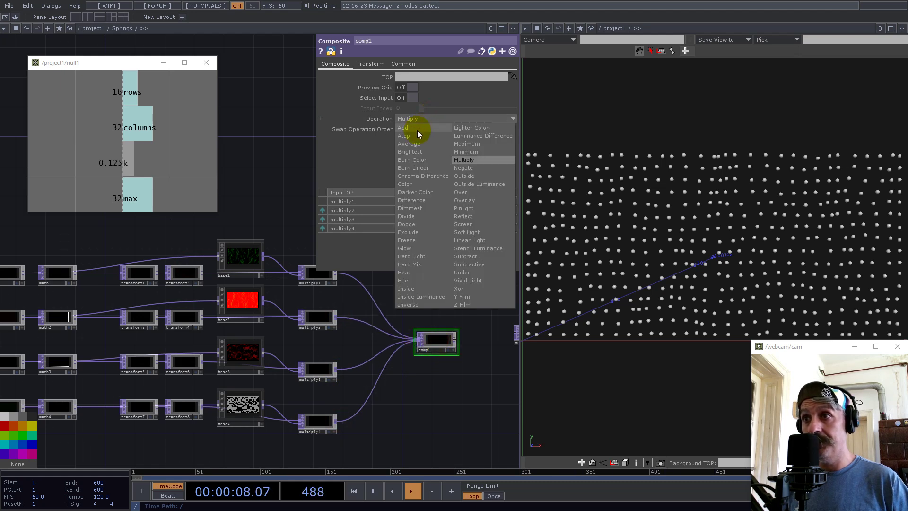
left_click(415, 145)
Move out1 farther from comp1 and connect the comp1 output to it
left_click_drag(436, 387, 207, 368)
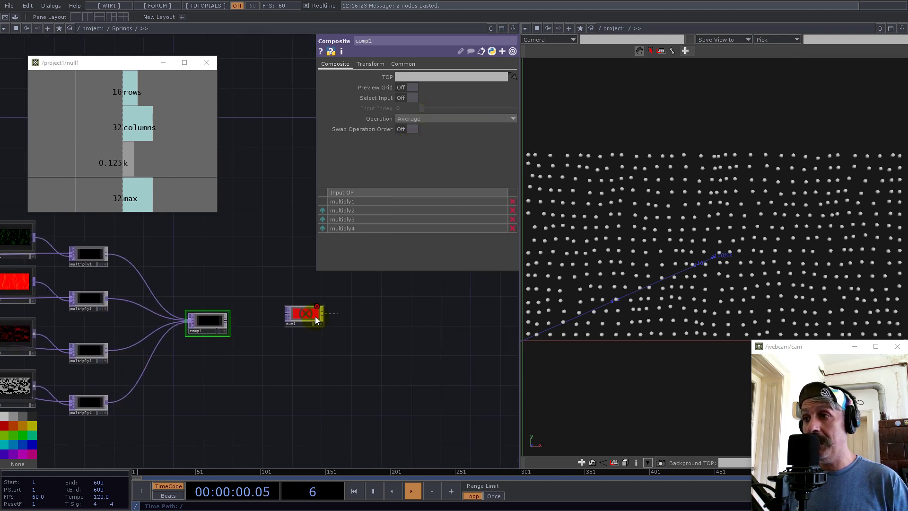
left_click_drag(420, 321, 420, 321)
left_click(227, 322)
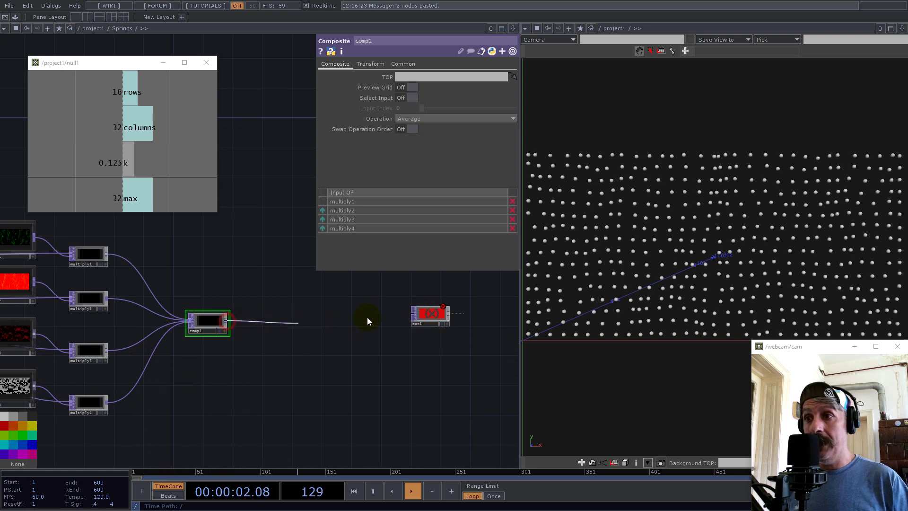
left_click(403, 314)
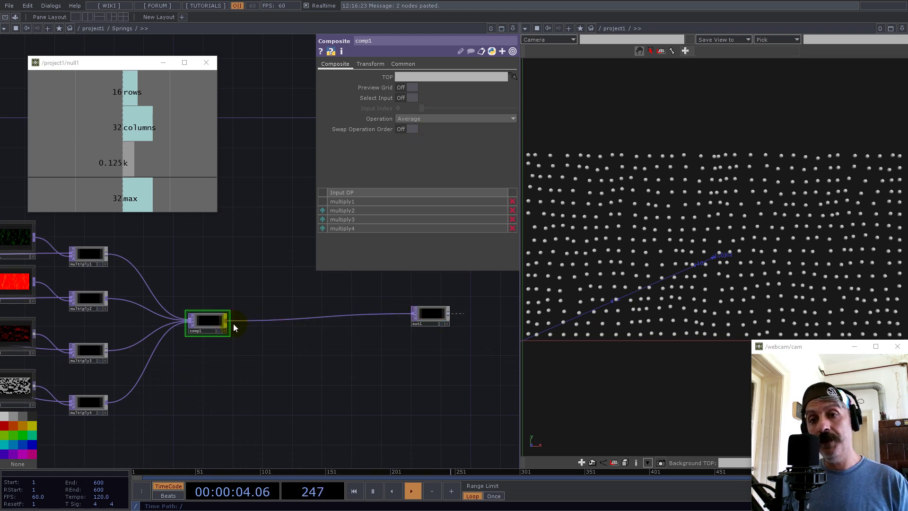
Insert a Math TOP into the wire between comp1 and out1
left_click_drag(238, 331, 358, 328)
right_click(375, 316)
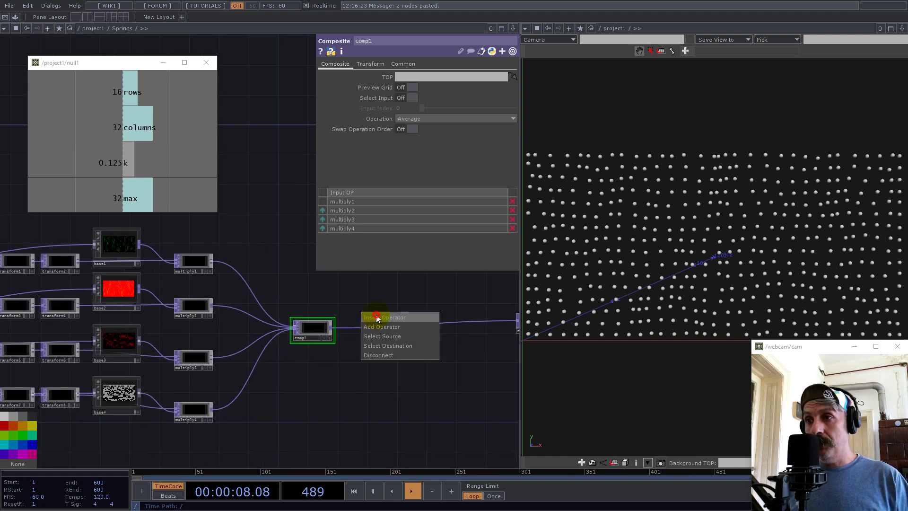
left_click(376, 317)
type("mat")
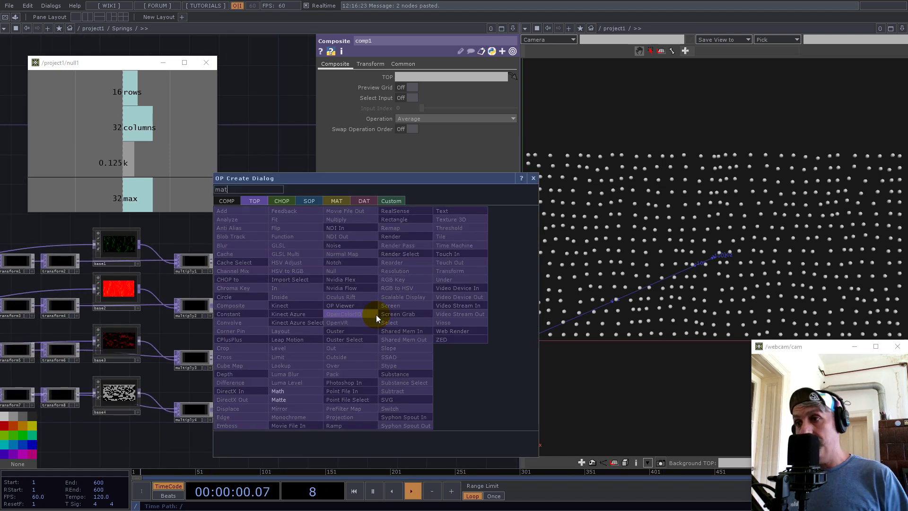
left_click(278, 391)
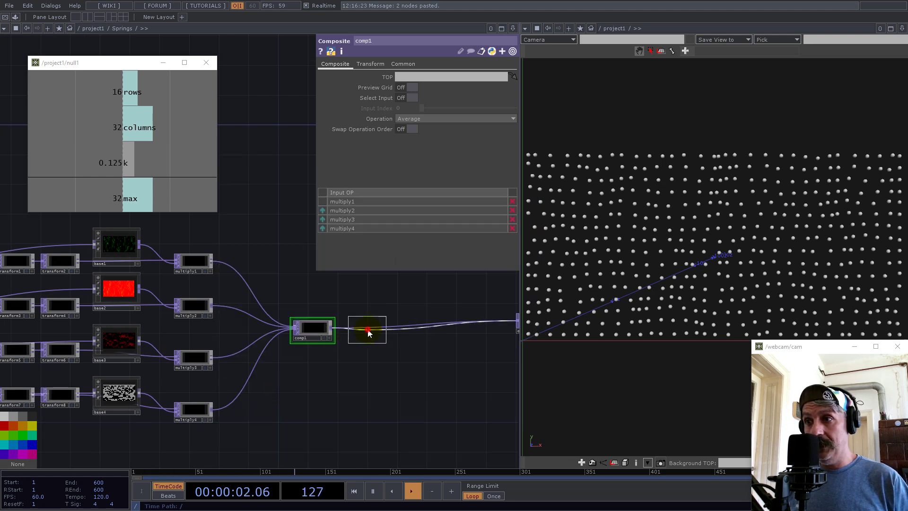
left_click(367, 330)
Link the new Math TOP's Multiply value to the k channel of null1
left_click(348, 64)
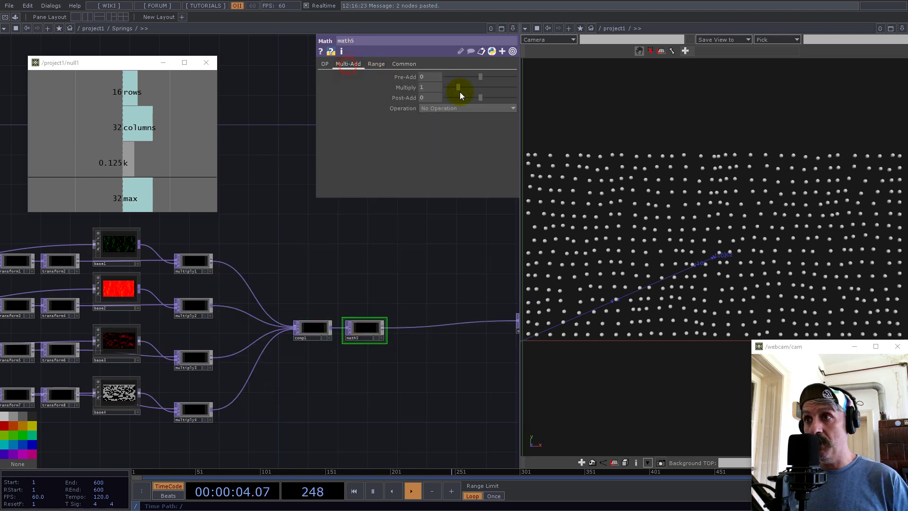
left_click_drag(116, 161, 431, 89)
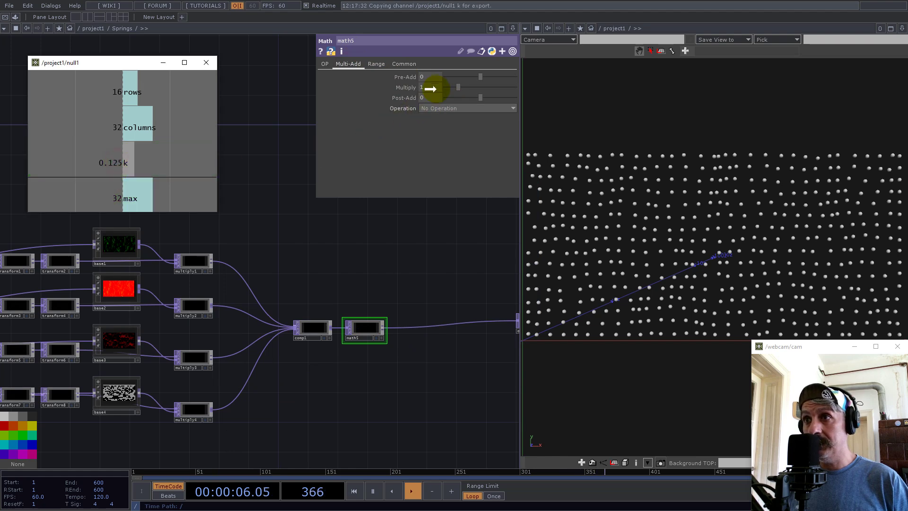
left_click(435, 82)
Leave the Springs component, examine the noise1, displace1 and Springs connections in the parent network, and go back inside Springs
left_click_drag(419, 371, 245, 376)
scroll(356, 304, "down", 10)
scroll(277, 347, "down", 5)
left_click_drag(245, 251, 383, 293)
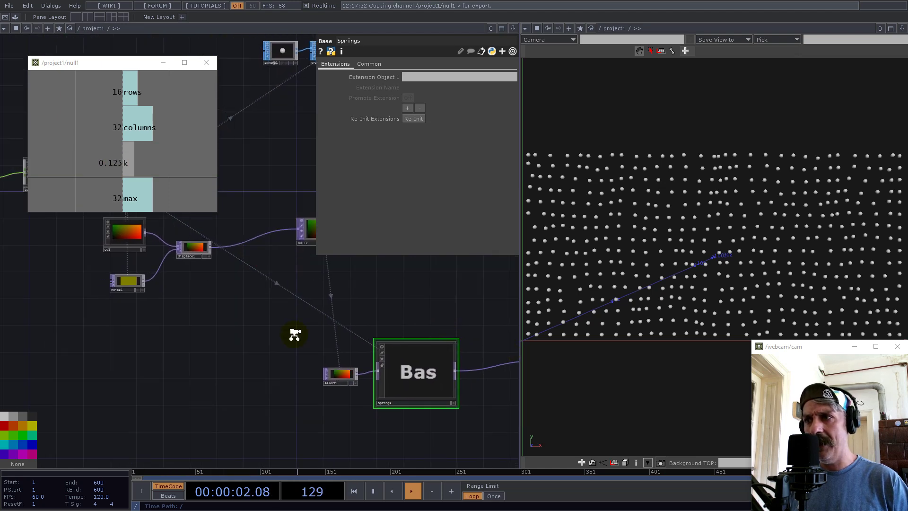
scroll(294, 334, "down", 3)
left_click(452, 361)
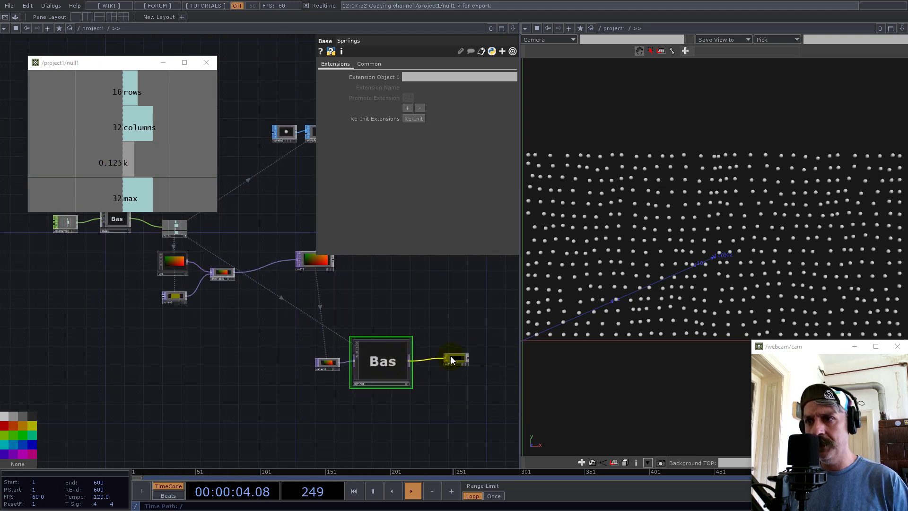
scroll(195, 283, "up", 5)
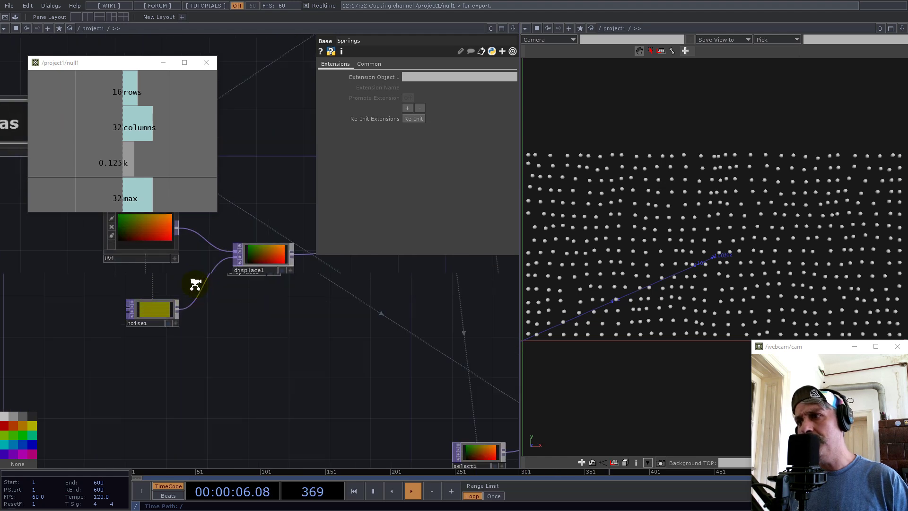
scroll(62, 324, "down", 3)
scroll(85, 357, "up", 3)
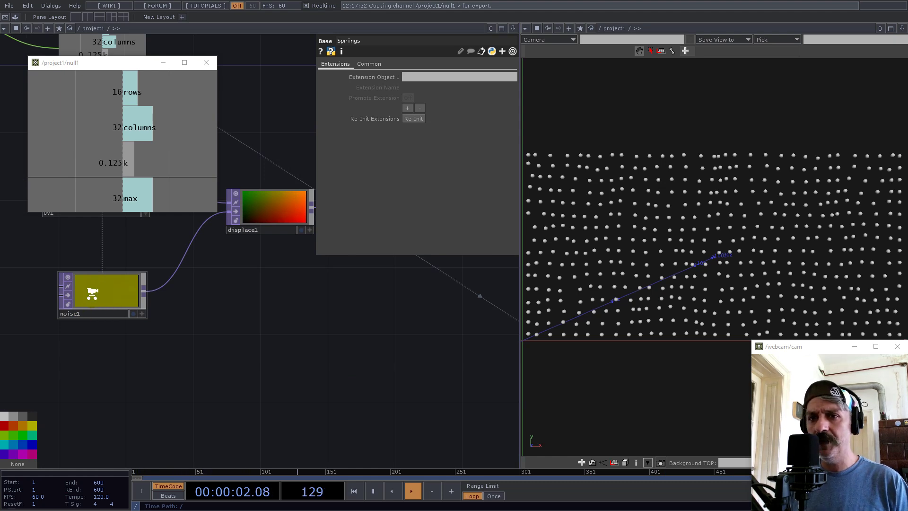
scroll(92, 293, "down", 7)
scroll(253, 338, "up", 2)
scroll(253, 337, "up", 2)
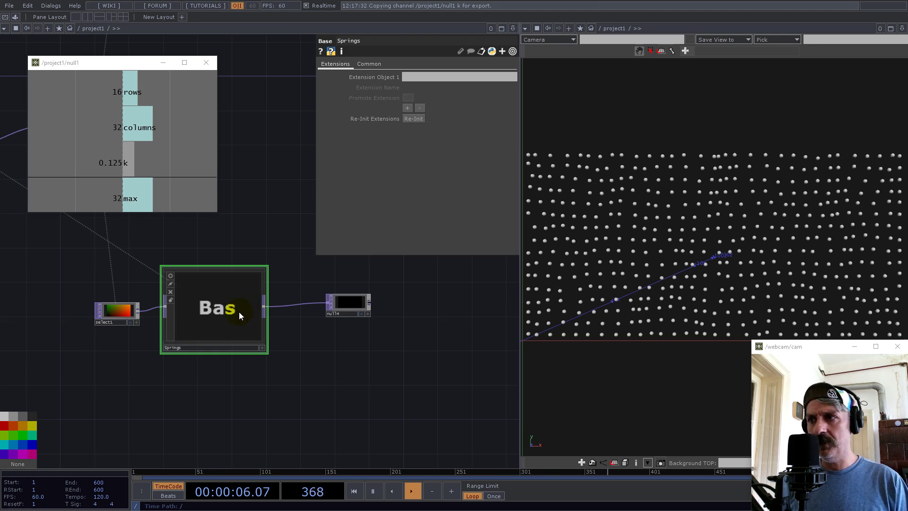
scroll(240, 311, "up", 6)
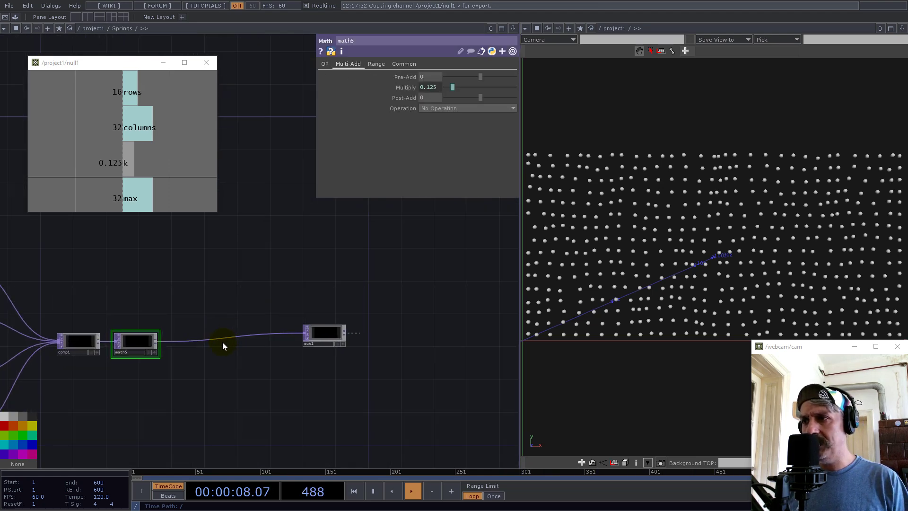
Insert another Math TOP into the wire between math5 and out1 in the Springs network
right_click(221, 339)
left_click(234, 328)
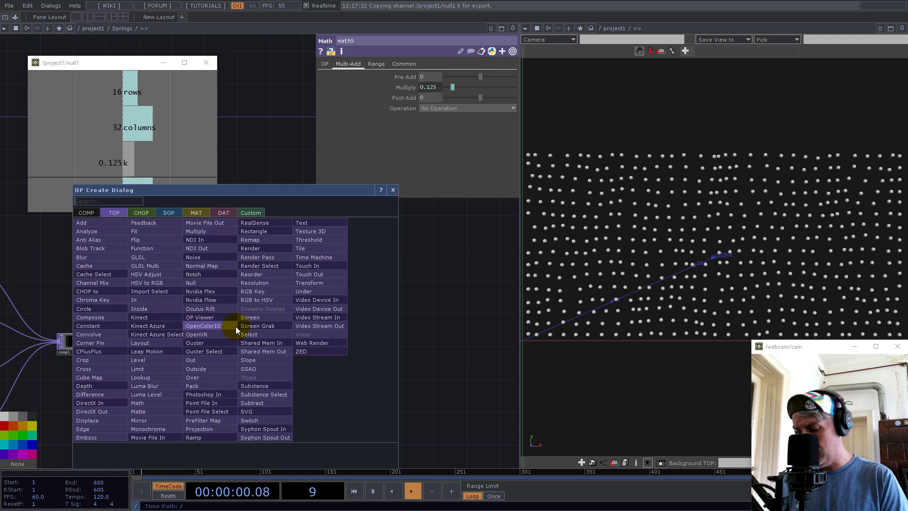
type("mat")
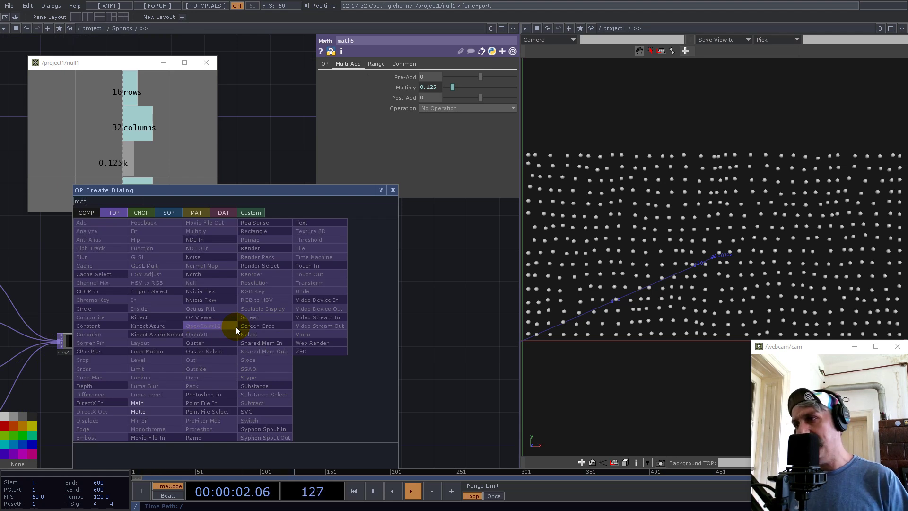
left_click(137, 403)
left_click(224, 348)
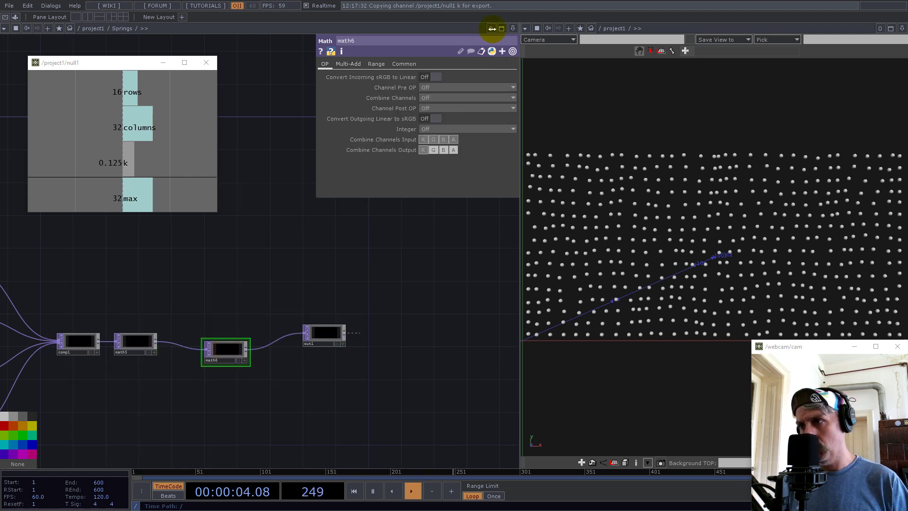
Set the lower From Range value of math6 to -1 and return to the parent project1 network
left_click(376, 63)
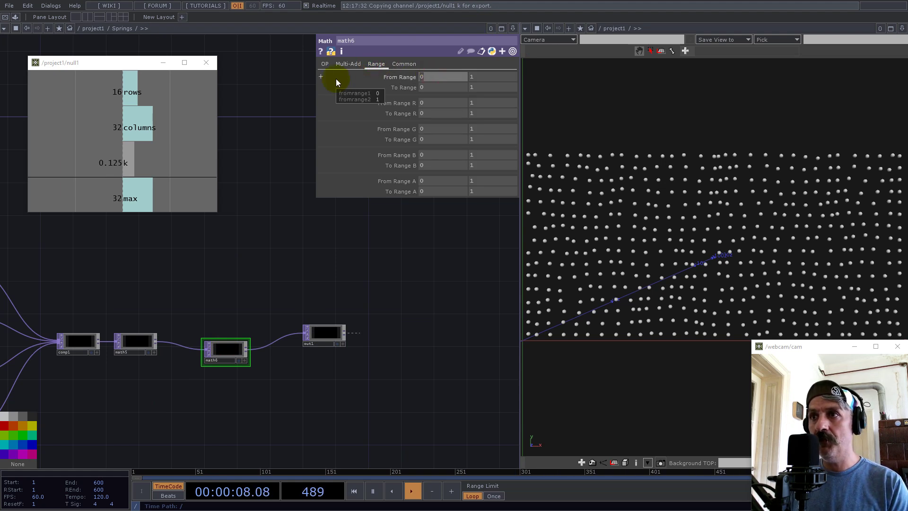
type("-1")
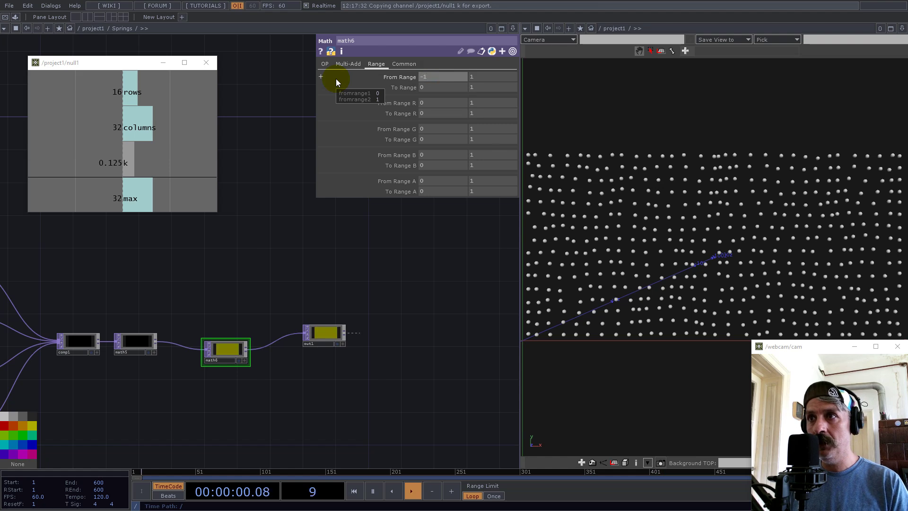
scroll(223, 362, "up", 5)
scroll(214, 320, "up", 3)
scroll(324, 301, "down", 10)
scroll(330, 299, "down", 8)
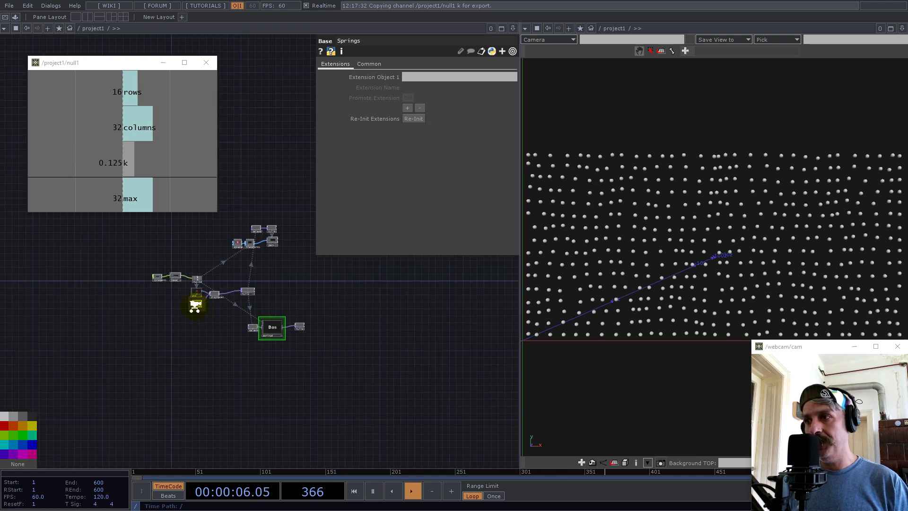
Animate noise1 by setting its Z translation to the expression absTime.seconds/20
scroll(200, 302, "up", 6)
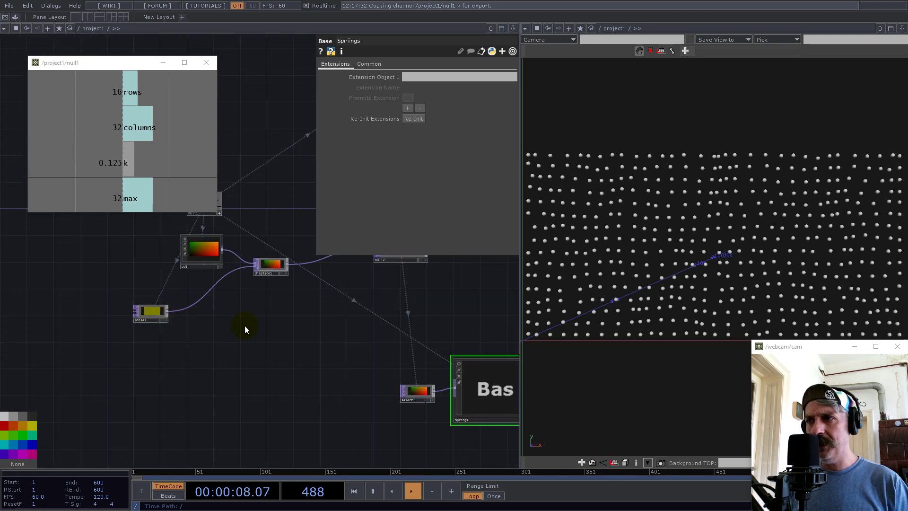
scroll(191, 364, "down", 4)
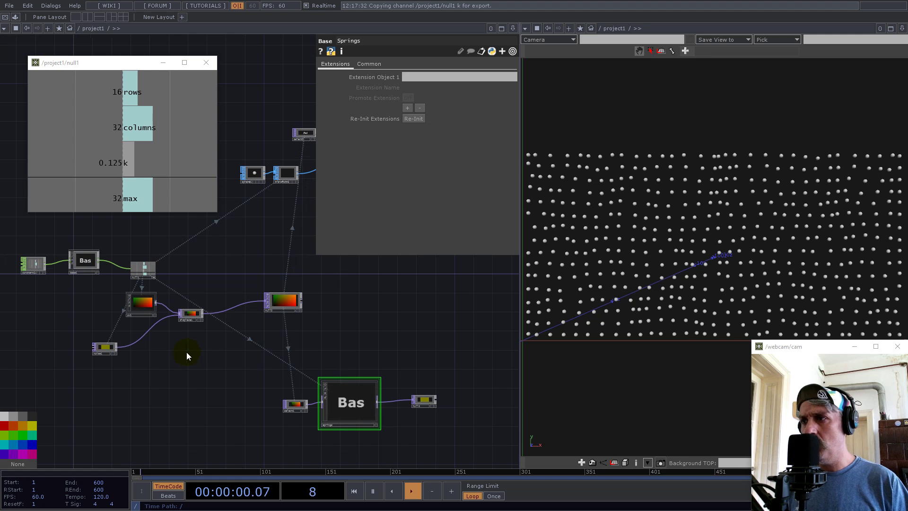
left_click(104, 349)
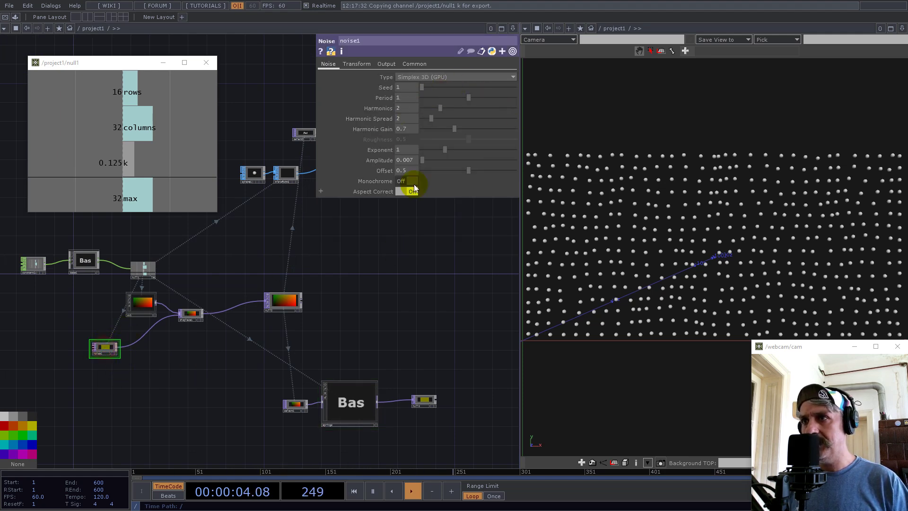
left_click(357, 64)
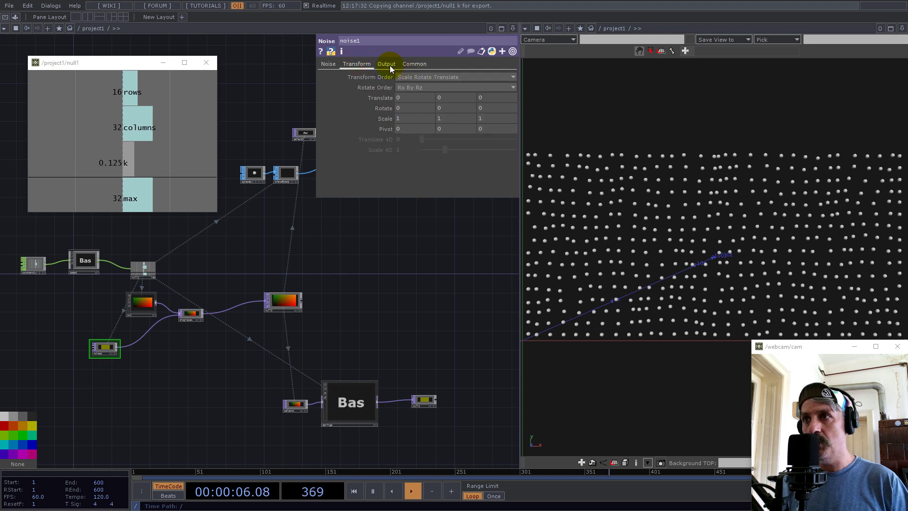
left_click(396, 65)
left_click(356, 64)
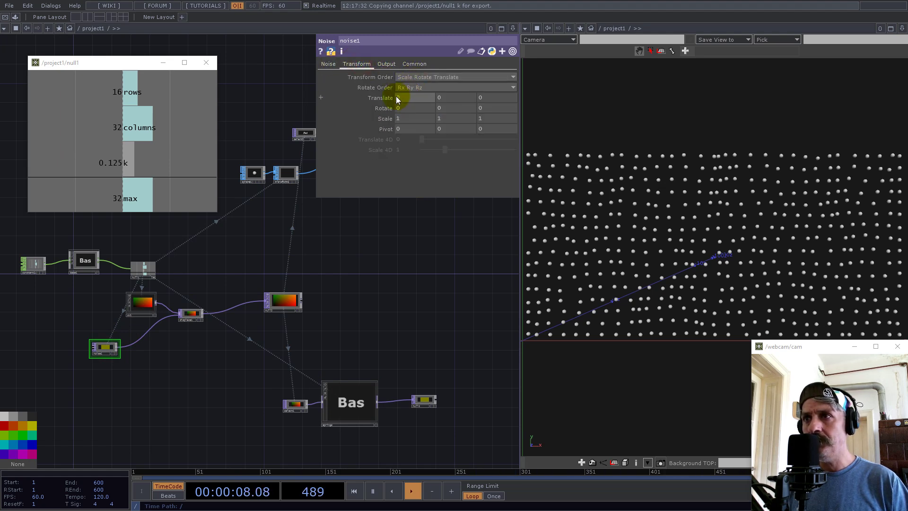
left_click(386, 98)
left_click(401, 129)
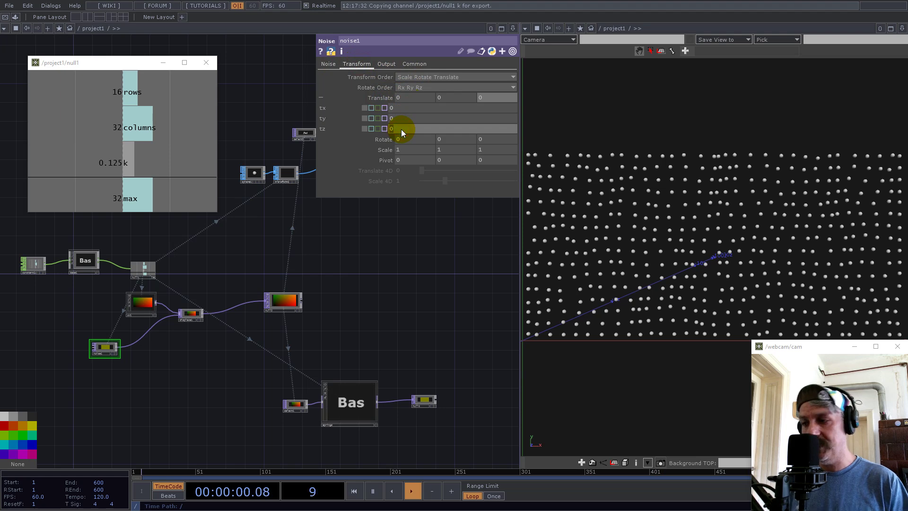
type("absTime")
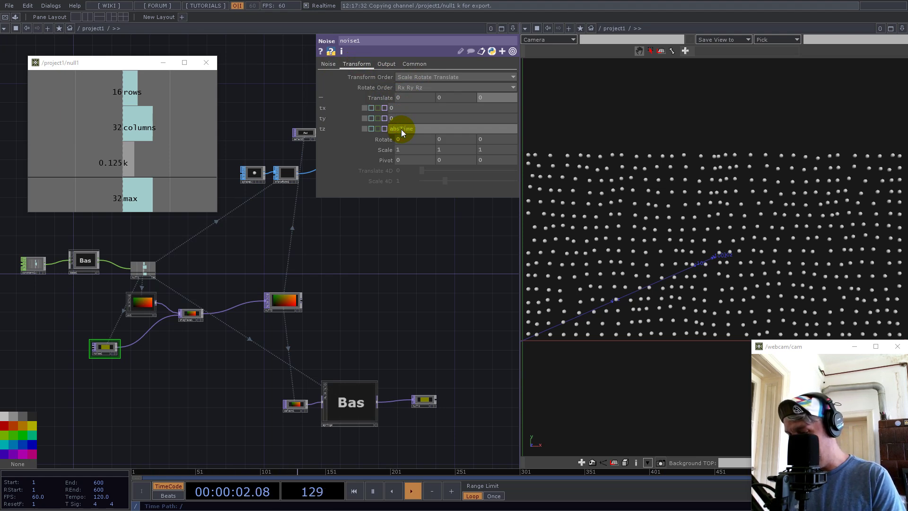
type(".seconds")
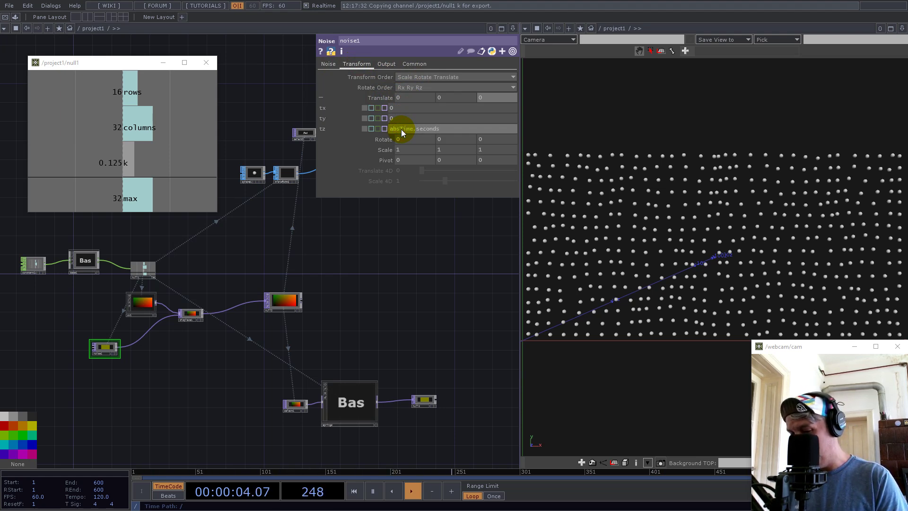
type("/20")
key("Return")
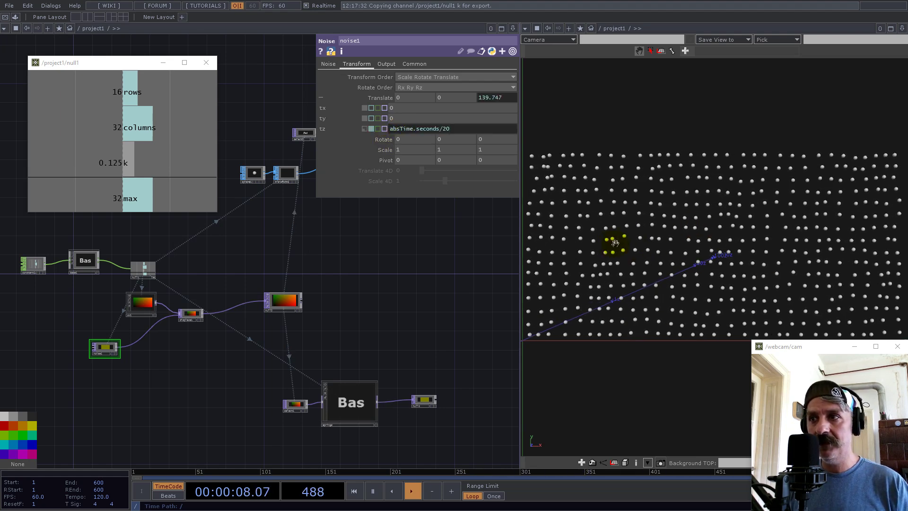
Examine the moving noise along the displacement chain and at the Springs output in null4
left_click_drag(209, 377, 270, 340)
scroll(144, 310, "up", 3)
left_click(189, 309)
left_click_drag(190, 312, 144, 312)
scroll(142, 314, "down", 5)
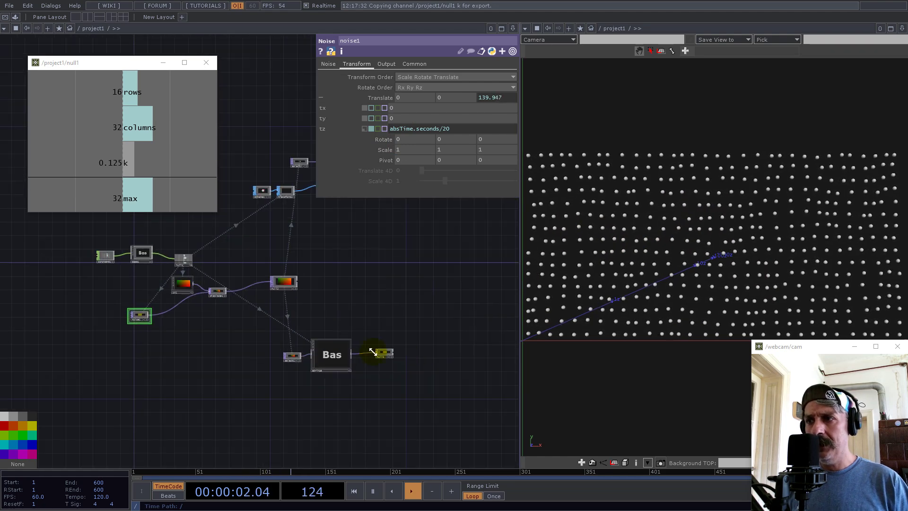
scroll(385, 354, "up", 4)
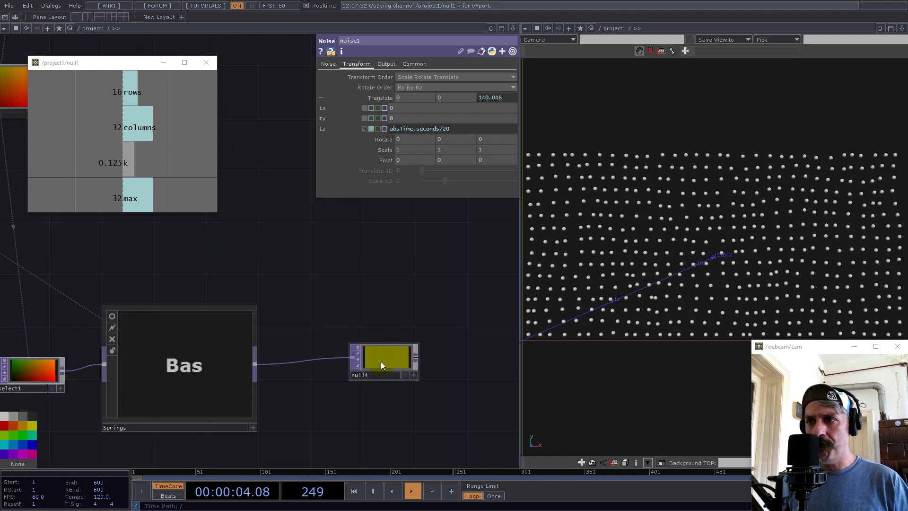
scroll(393, 356, "down", 5)
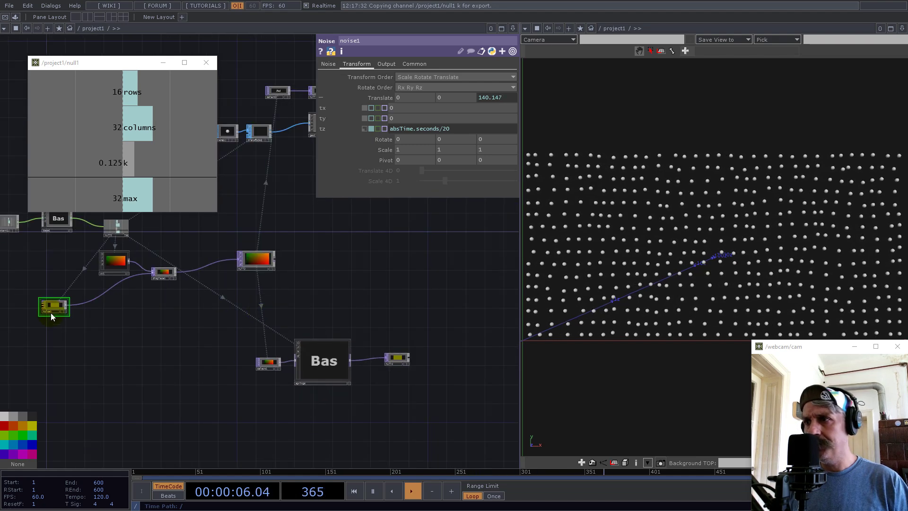
Branch a Feedback TOP off the noise1 output and place it below the noise-to-displace wire
scroll(66, 288, "up", 5)
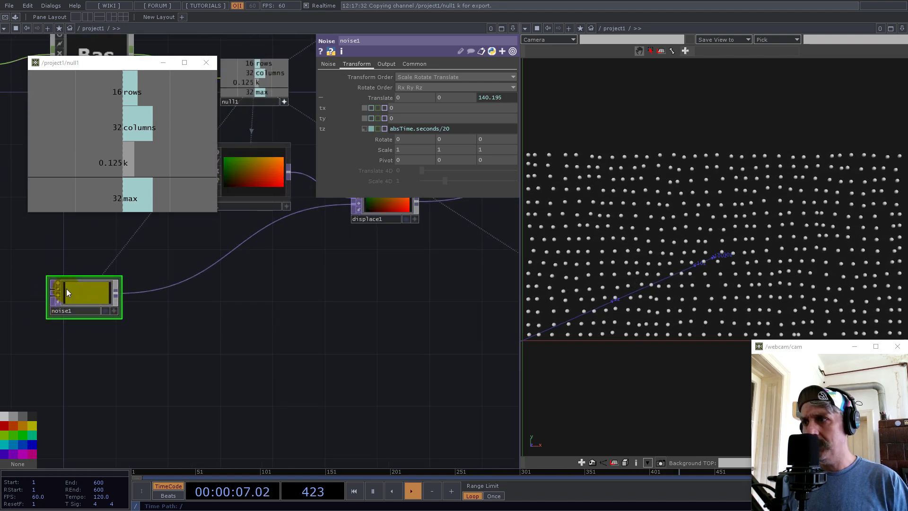
right_click(117, 293)
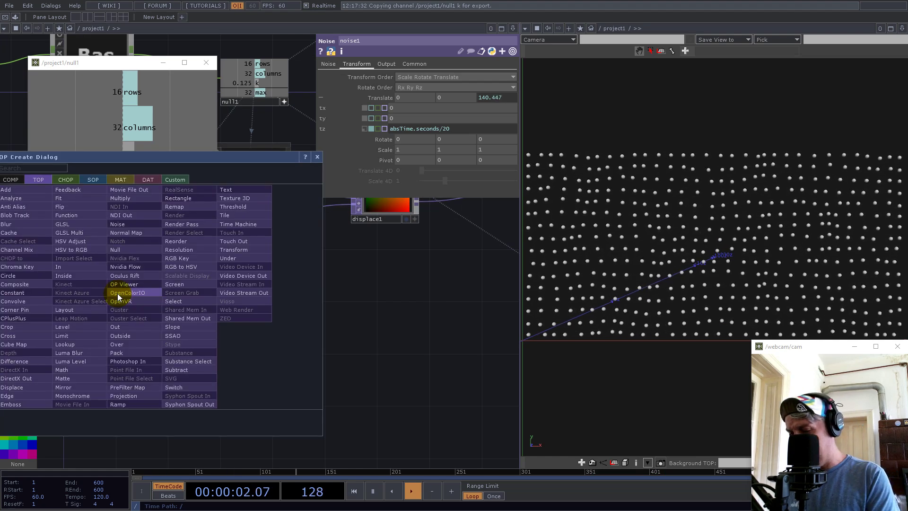
left_click(88, 192)
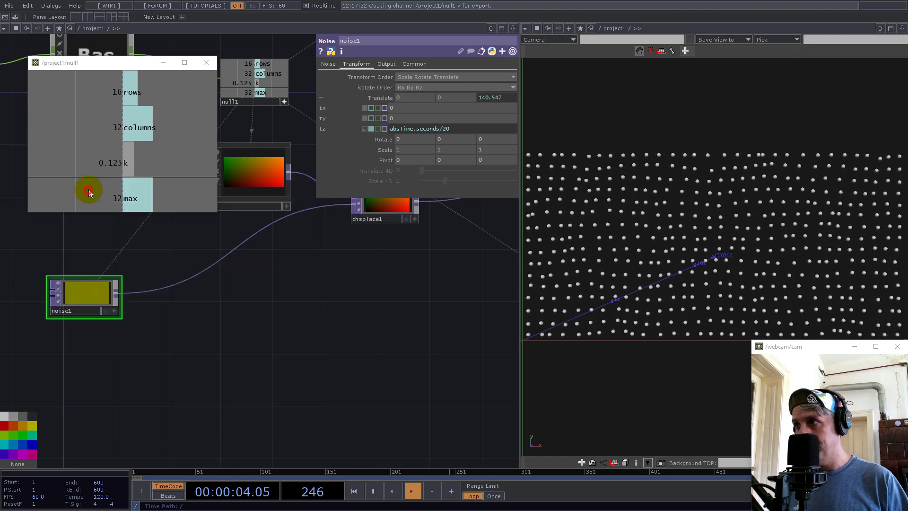
left_click(211, 334)
scroll(197, 370, "down", 4)
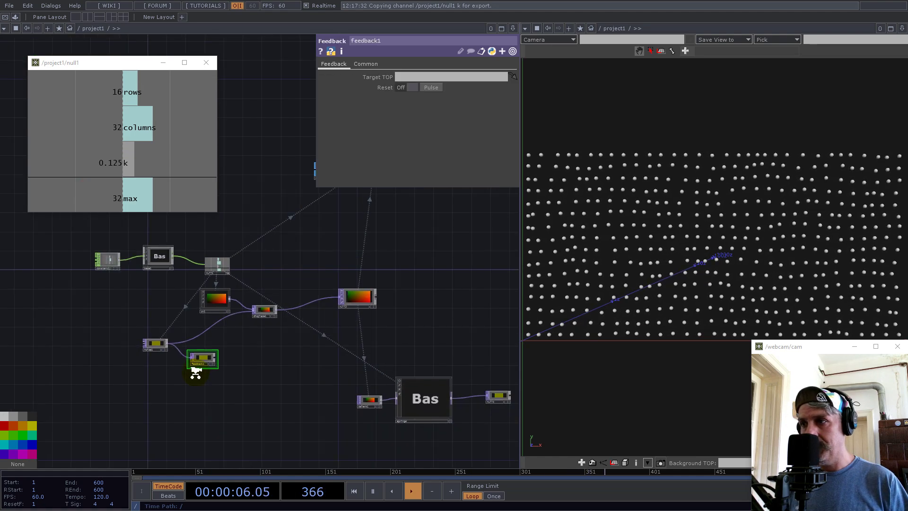
Assign null4 as the Target TOP of feedback1 and reposition the node near noise1
scroll(195, 370, "up", 4)
scroll(140, 370, "down", 4)
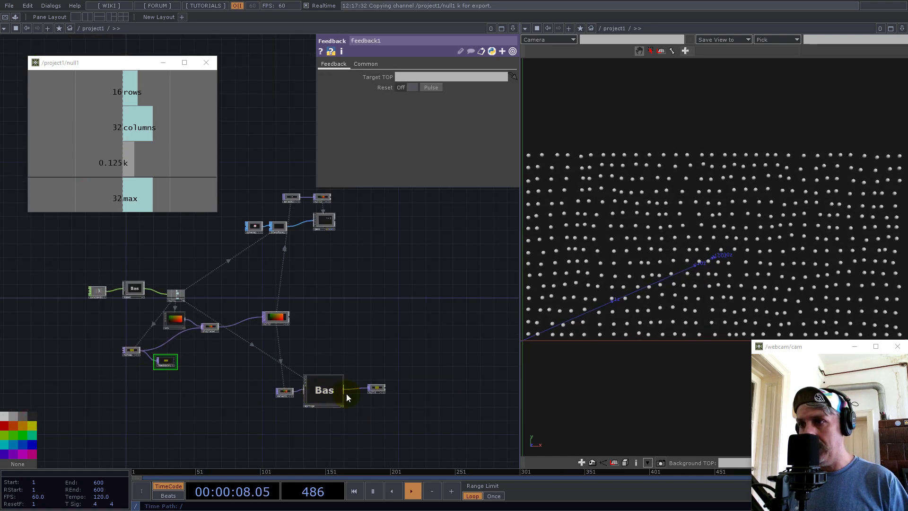
left_click(377, 391)
left_click_drag(398, 351, 417, 75)
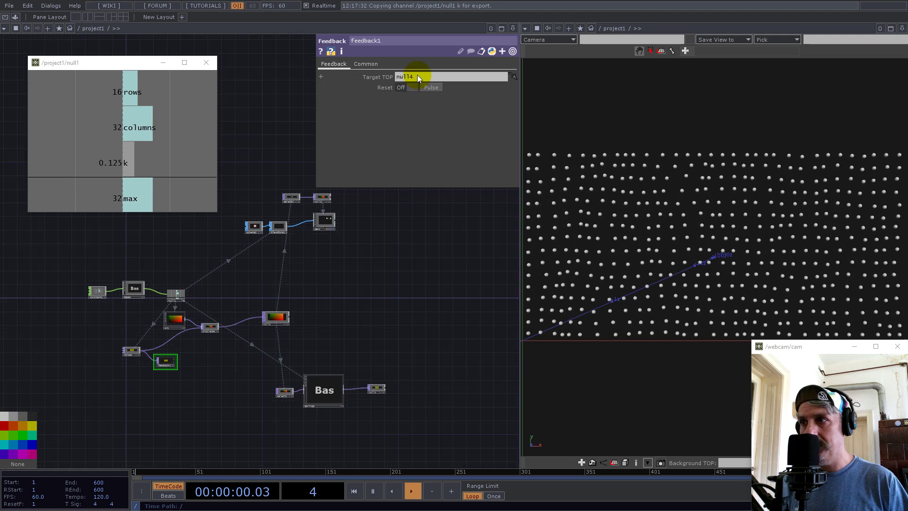
scroll(151, 384, "up", 4)
left_click_drag(198, 322, 161, 326)
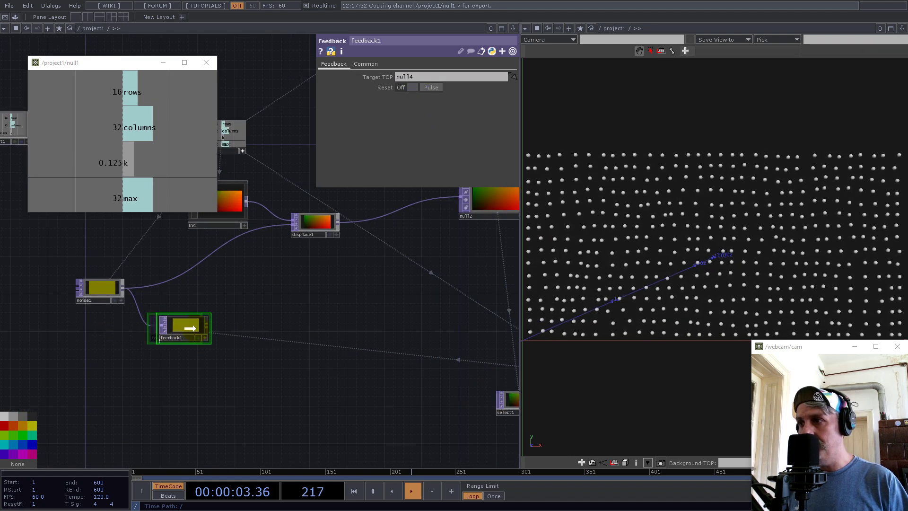
Add a Cross TOP fed by noise1 and feedback1, and connect its output to displace1 in place of noise1
right_click(123, 285)
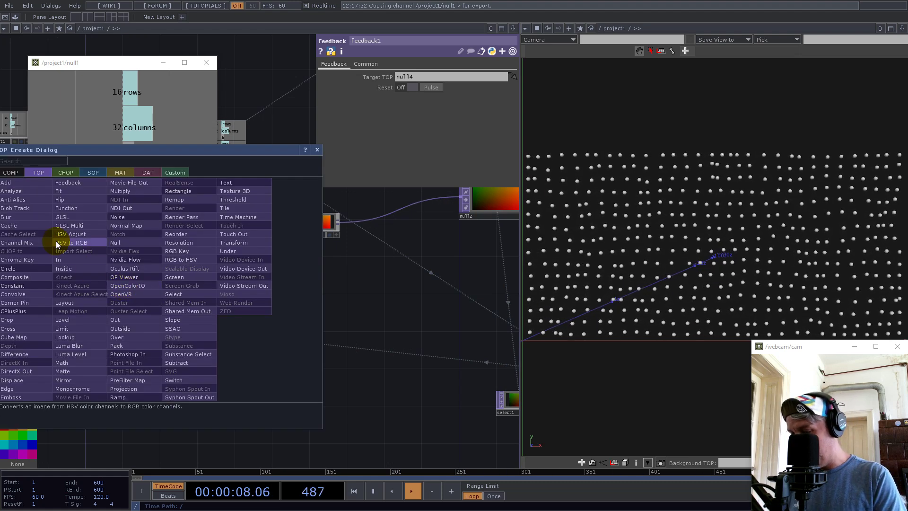
type("cr")
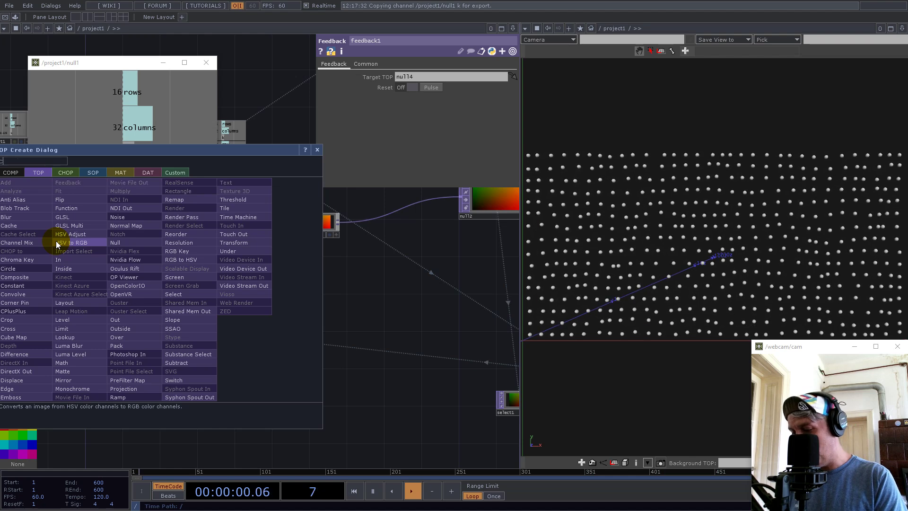
left_click(13, 332)
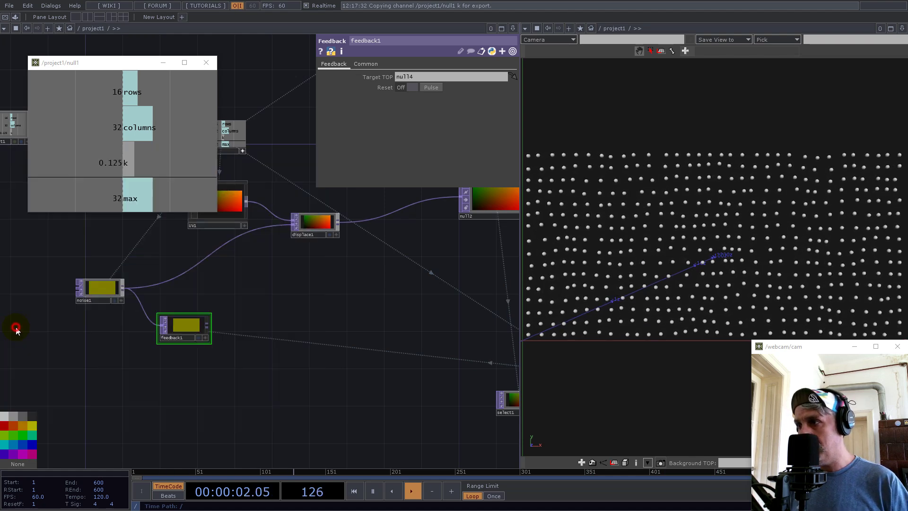
left_click(263, 303)
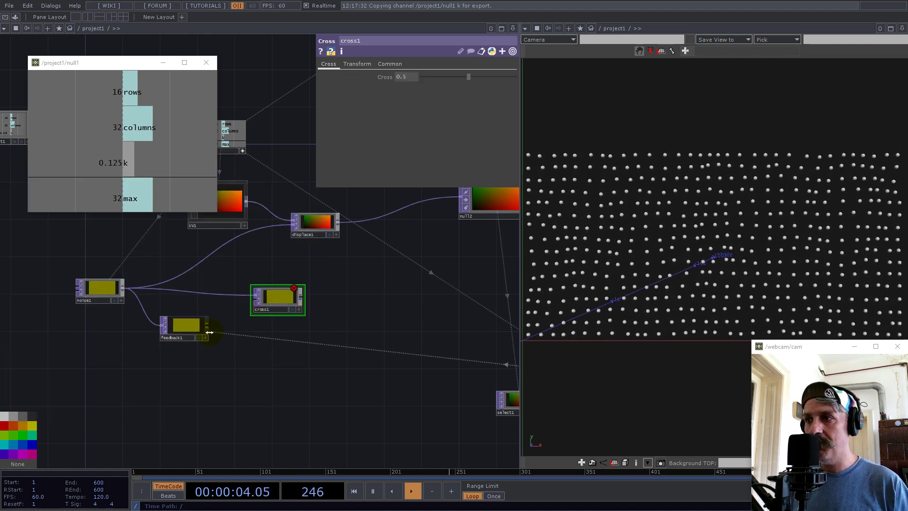
left_click_drag(207, 325, 277, 294)
left_click_drag(123, 287, 240, 235)
Set the Amplitude of noise1 to 0.05
left_click(104, 289)
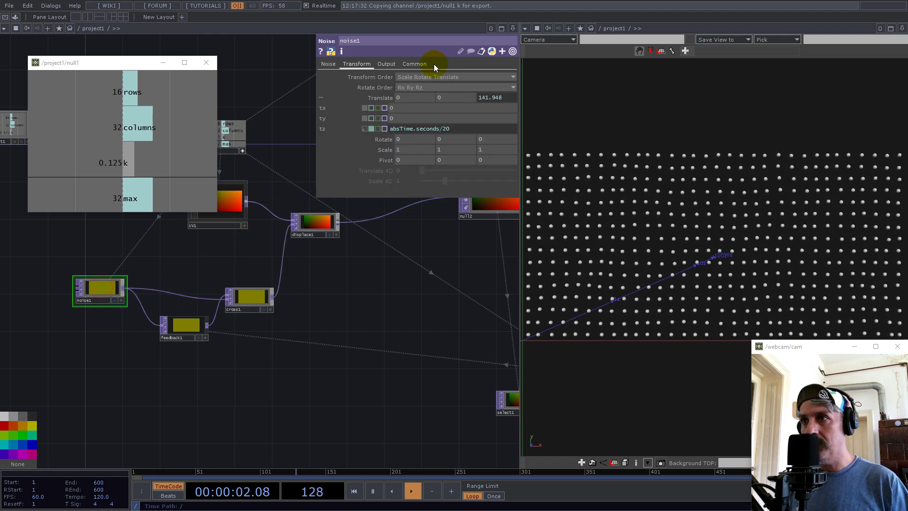
left_click(329, 64)
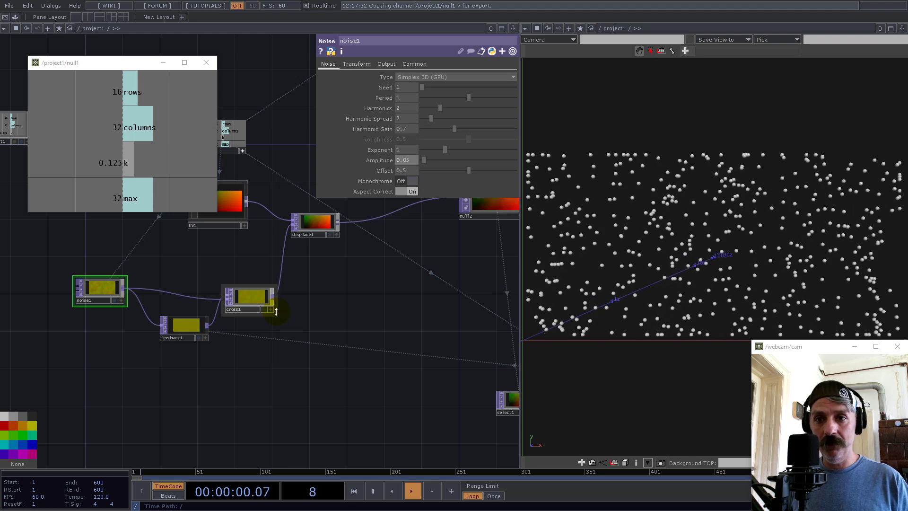
Examine the constant1, base1 and null1 chain and how it feeds the displacement network
scroll(242, 328, "down", 3)
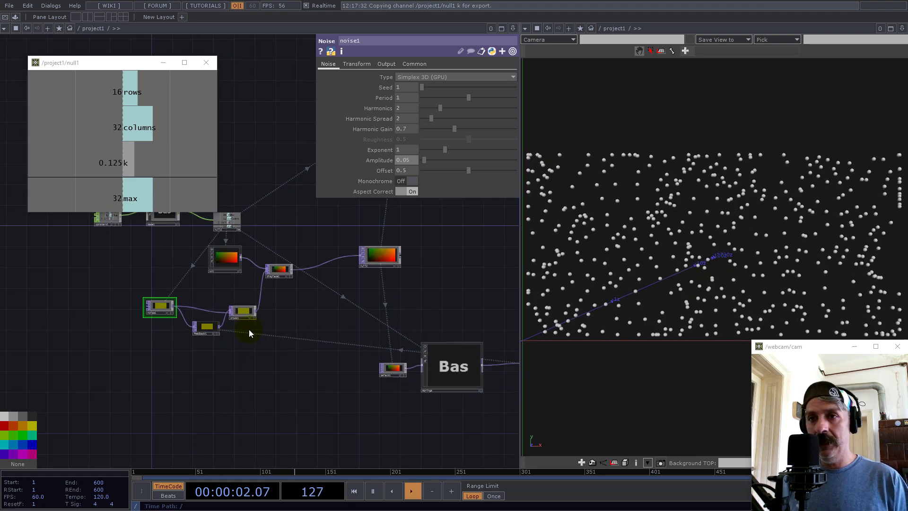
left_click_drag(420, 307, 396, 341)
scroll(139, 282, "up", 5)
left_click_drag(57, 287, 213, 403)
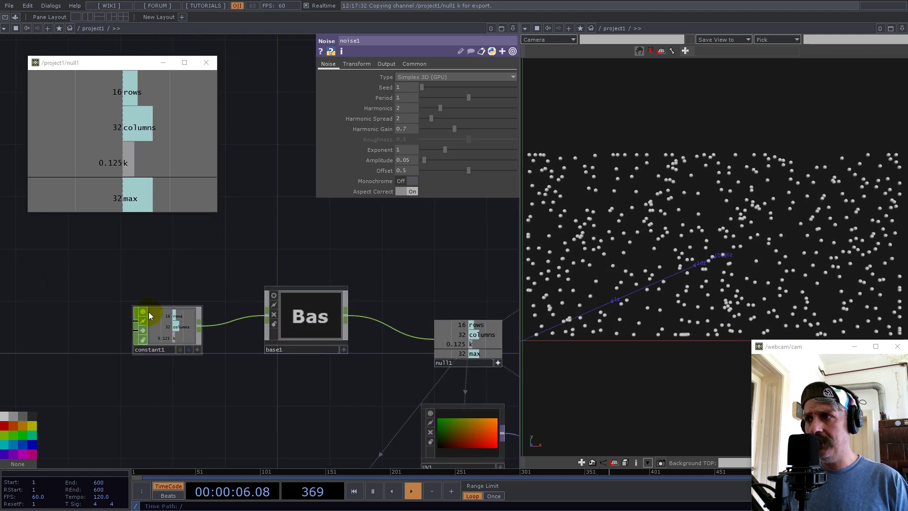
scroll(233, 350, "up", 6)
scroll(145, 318, "down", 10)
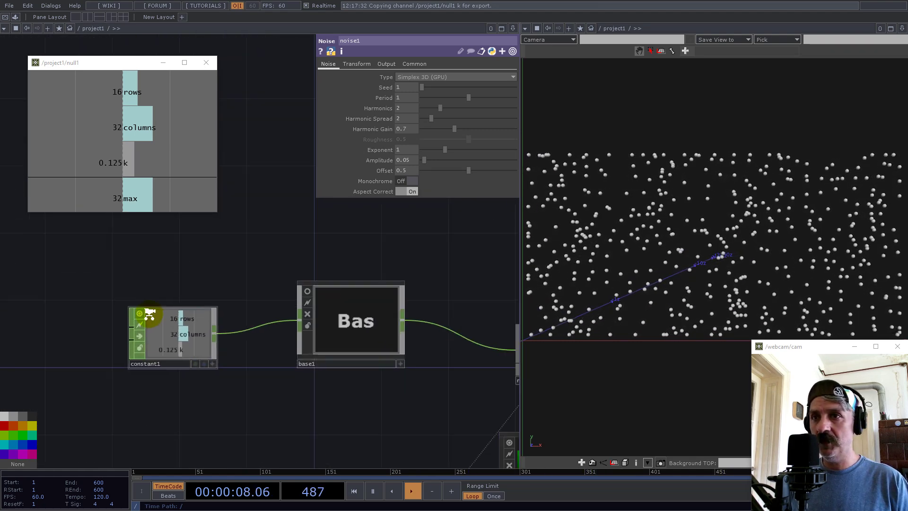
left_click_drag(190, 392, 143, 286)
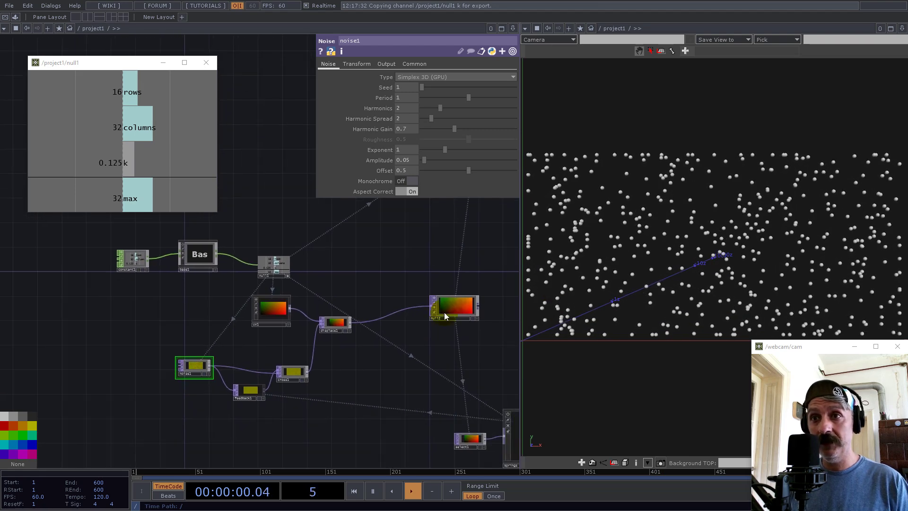
Spread UV1 and displace1 farther apart in the network to make room for another node between them
scroll(273, 407, "up", 3)
scroll(279, 365, "down", 3)
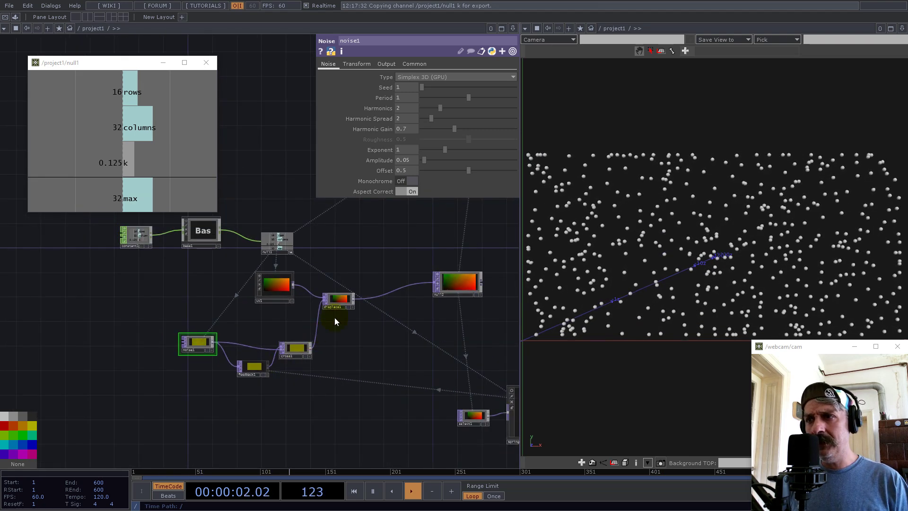
left_click_drag(340, 300, 367, 313)
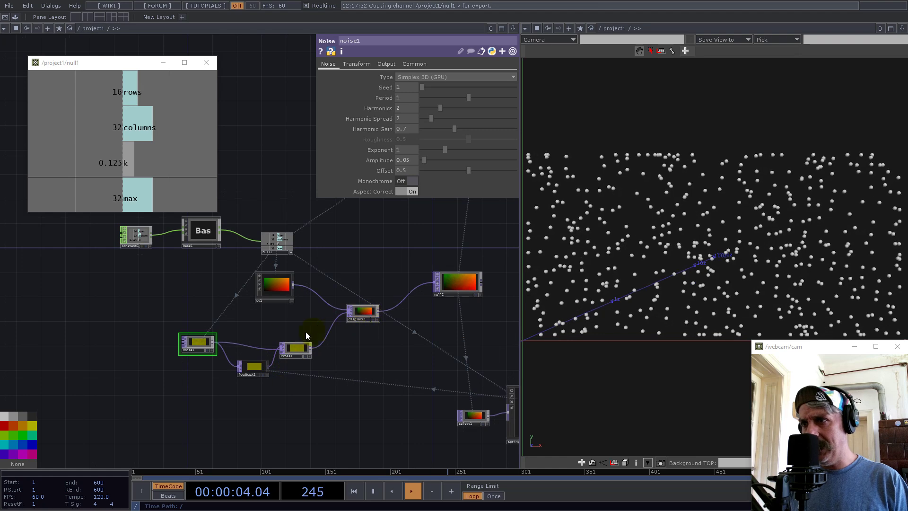
scroll(257, 348, "up", 2)
scroll(257, 348, "down", 4)
left_click_drag(340, 404, 239, 369)
right_click_drag(300, 313, 439, 401)
left_click_drag(357, 362, 331, 406)
left_click_drag(213, 348, 304, 385)
scroll(269, 299, "up", 3)
left_click_drag(251, 314, 163, 310)
scroll(303, 310, "down", 2)
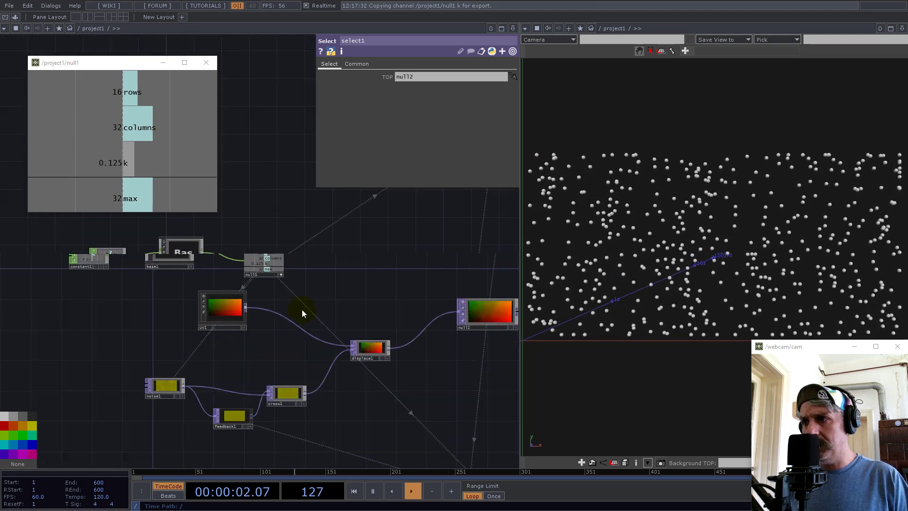
Duplicate feedback1, place the copy between UV1 and displace1, and feed it from UV1's output
scroll(269, 398, "up", 3)
left_click(225, 399)
key("ctrl+c")
key("ctrl+v")
left_click(331, 227)
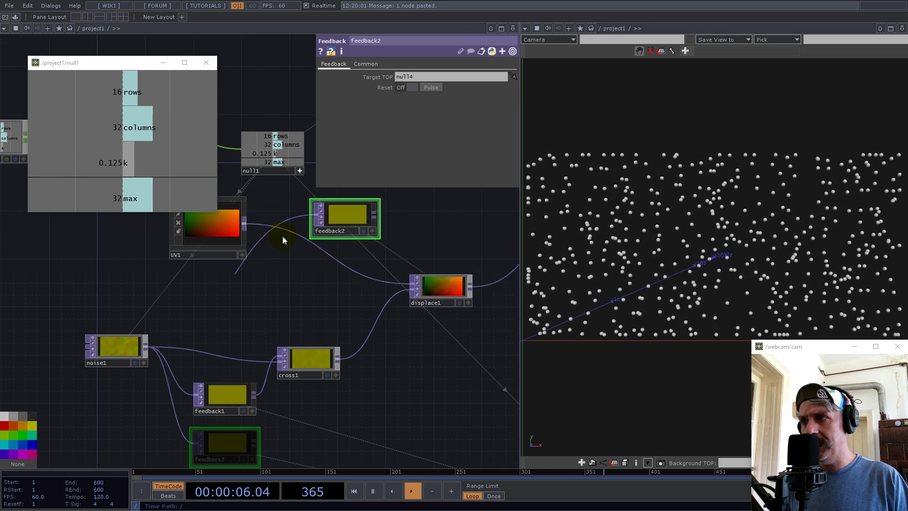
left_click_drag(247, 223, 257, 242)
left_click_drag(335, 217, 306, 217)
Add a Keyboard In CHOP below feedback2
double_click(299, 299)
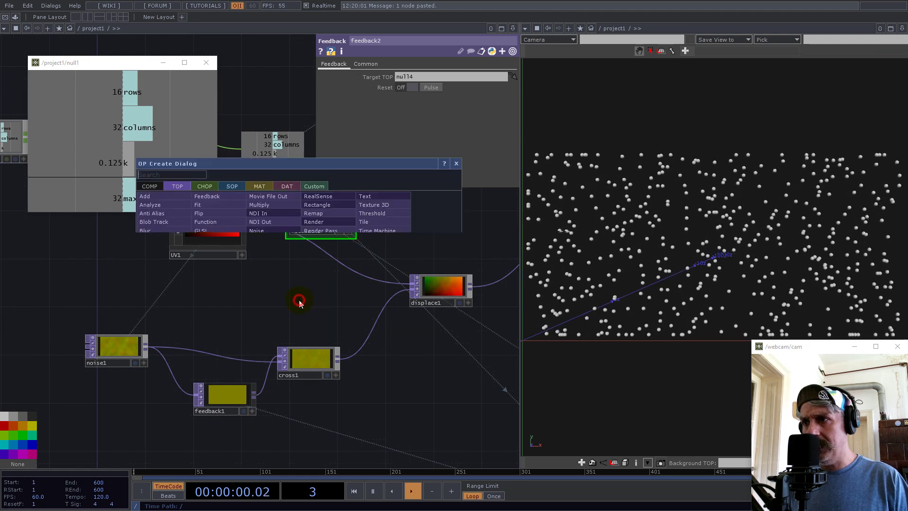
left_click(203, 187)
type("k")
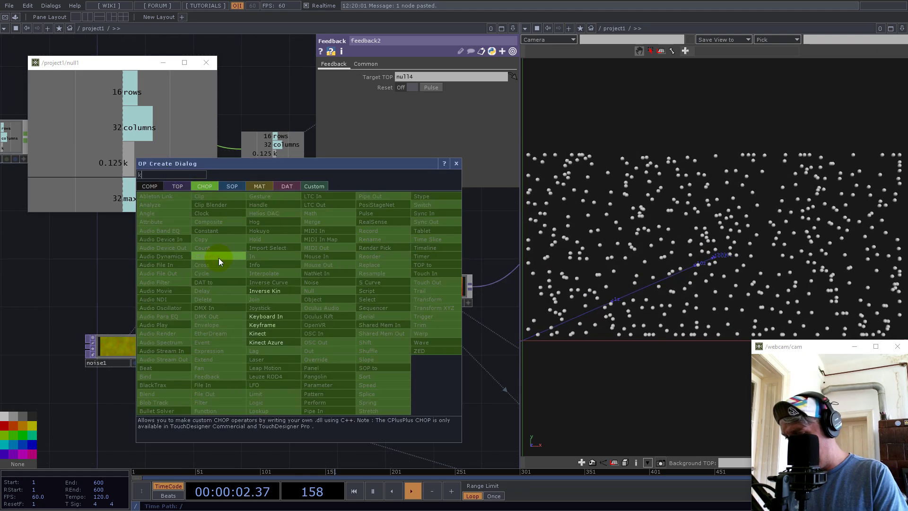
left_click(265, 316)
left_click(319, 288)
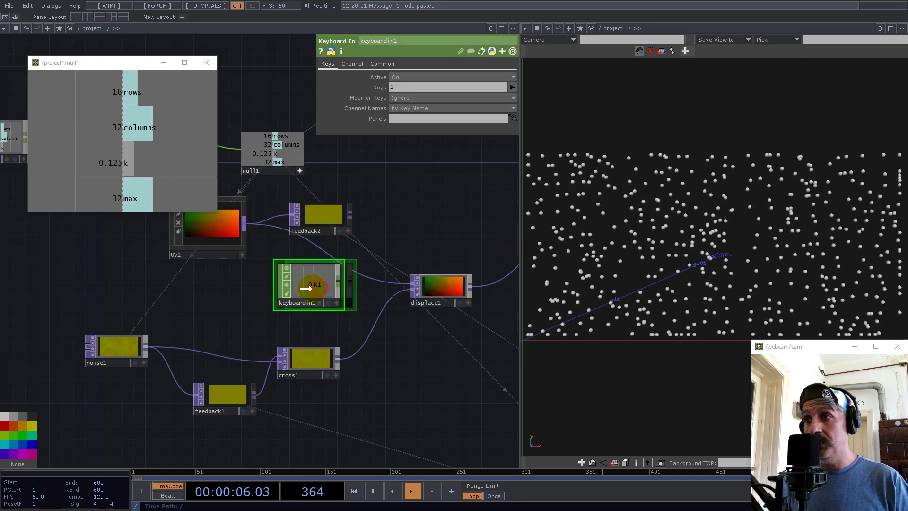
left_click(313, 288)
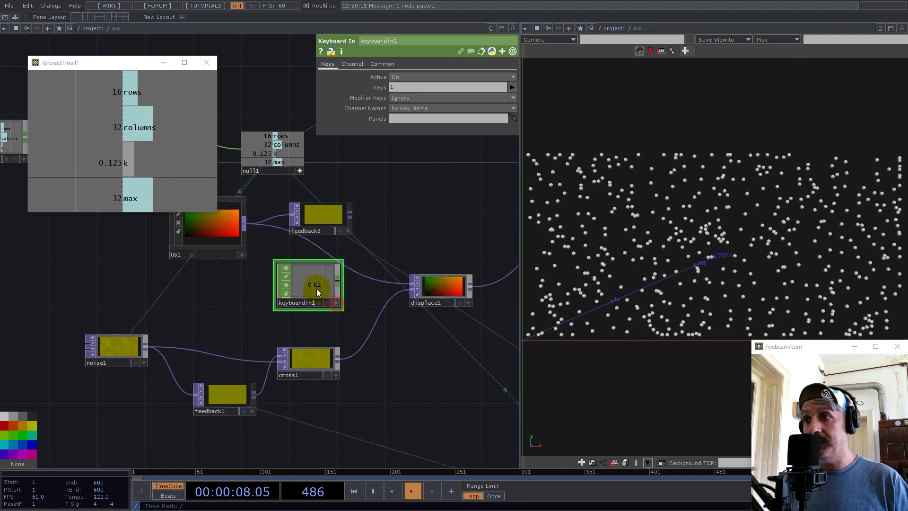
Link keyboardin1's k1 channel to the Reset and Pulse parameters of feedback2 and to the Reset of feedback1
left_click(336, 303)
left_click_drag(315, 288, 435, 88)
left_click(436, 89)
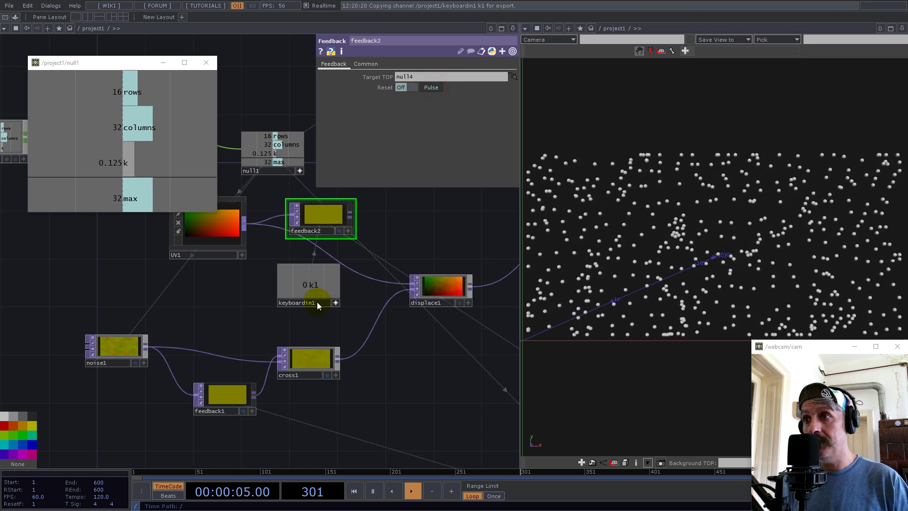
left_click(232, 392)
left_click_drag(311, 284, 403, 91)
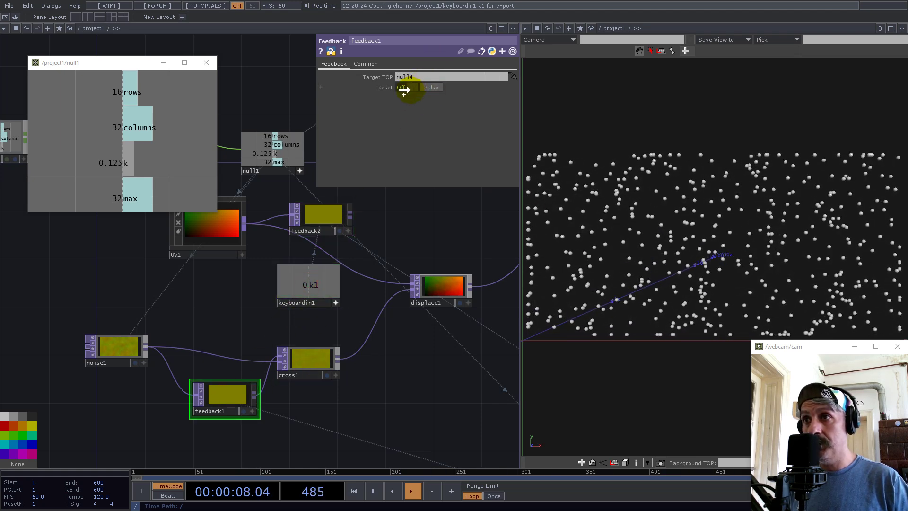
left_click_drag(312, 284, 424, 90)
left_click(373, 232)
Connect feedback2 to displace1 in place of UV1 and assign null2 as the Target TOP of feedback2
left_click(350, 215)
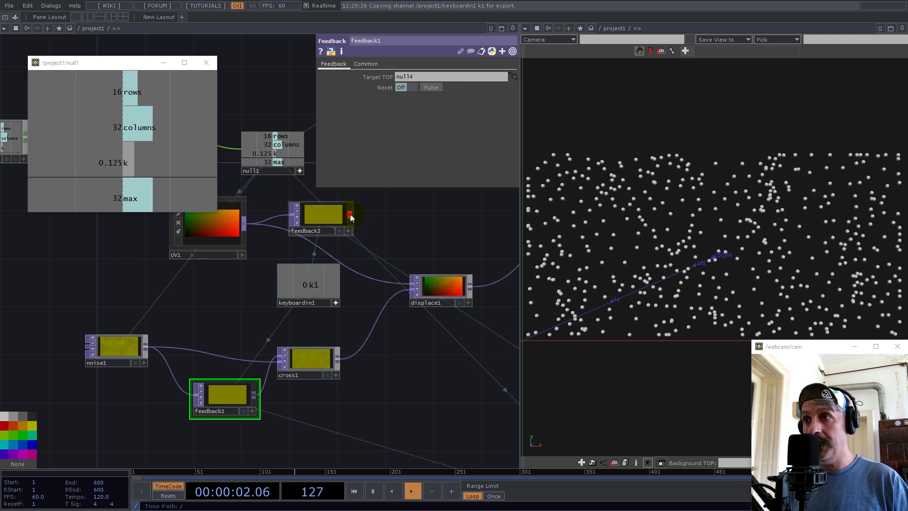
left_click(354, 271)
left_click_drag(411, 229, 356, 266)
left_click_drag(275, 254, 258, 266)
left_click(257, 269)
left_click_drag(407, 250, 261, 290)
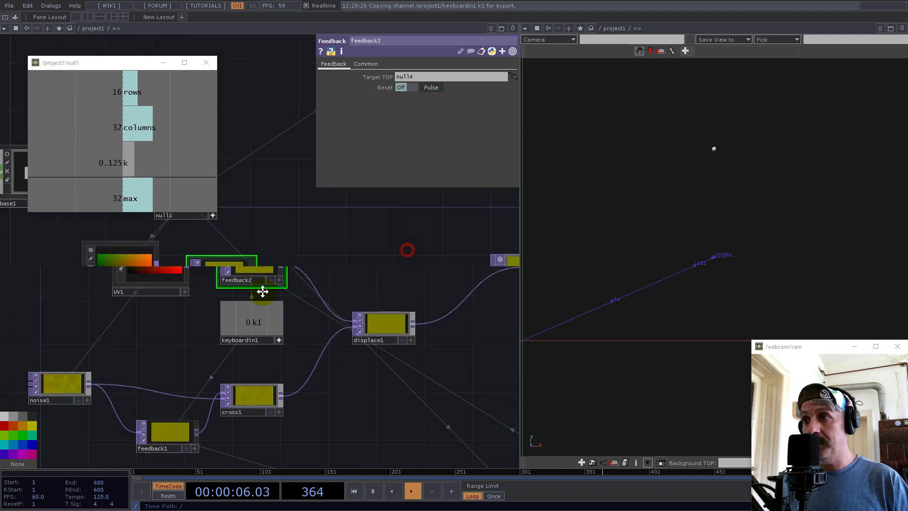
scroll(263, 291, "down", 2)
left_click_drag(376, 299, 436, 75)
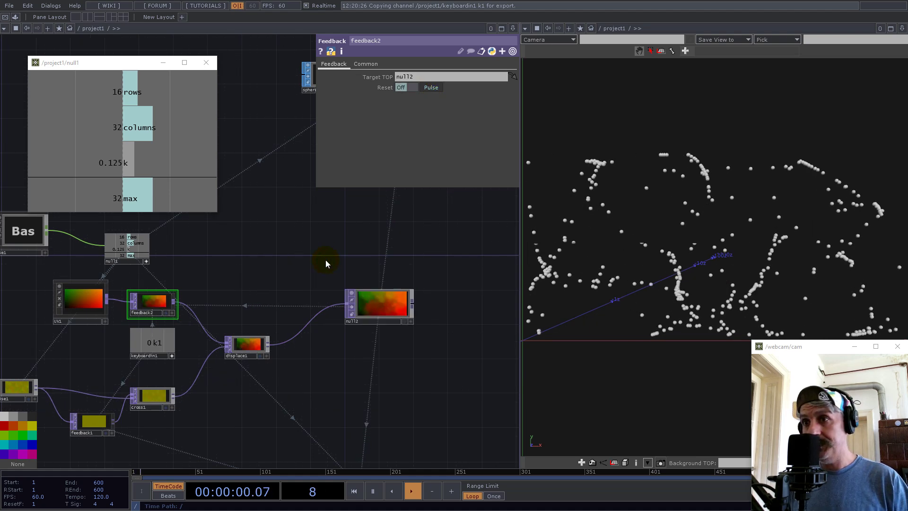
Trigger the keyboard-driven feedback reset several times and examine how the points move from their starting layout
key("1")
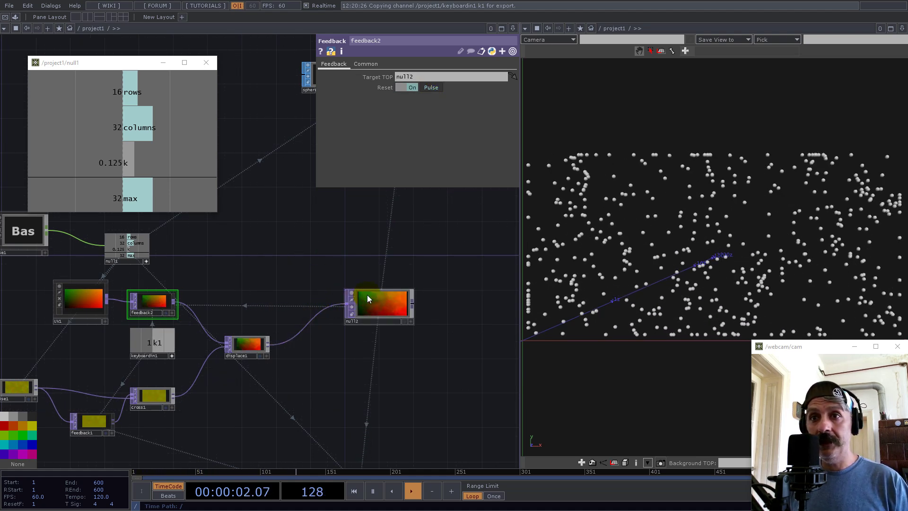
key("1")
left_click_drag(256, 294, 455, 178)
key("1")
key("1")
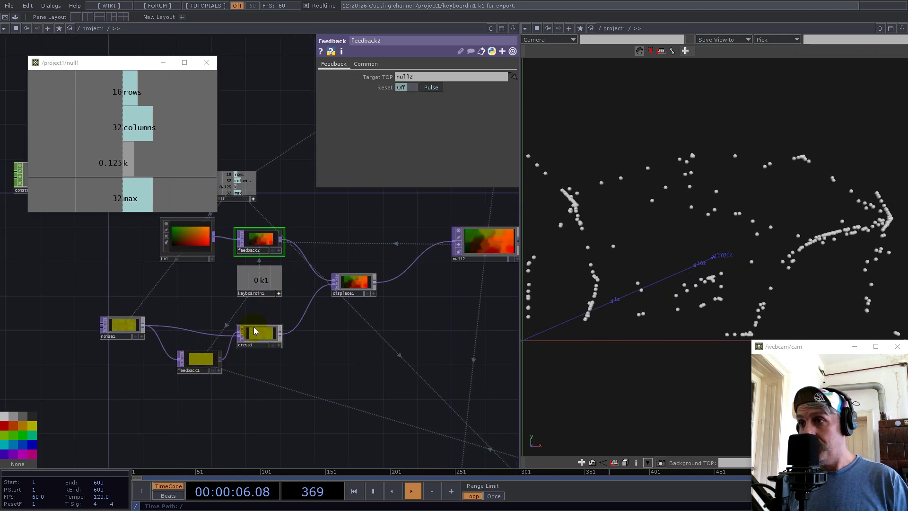
Delete cross1 so feedback1 feeds displace1 directly, and line up noise1 and feedback1 below keyboardin1
scroll(203, 364, "up", 3)
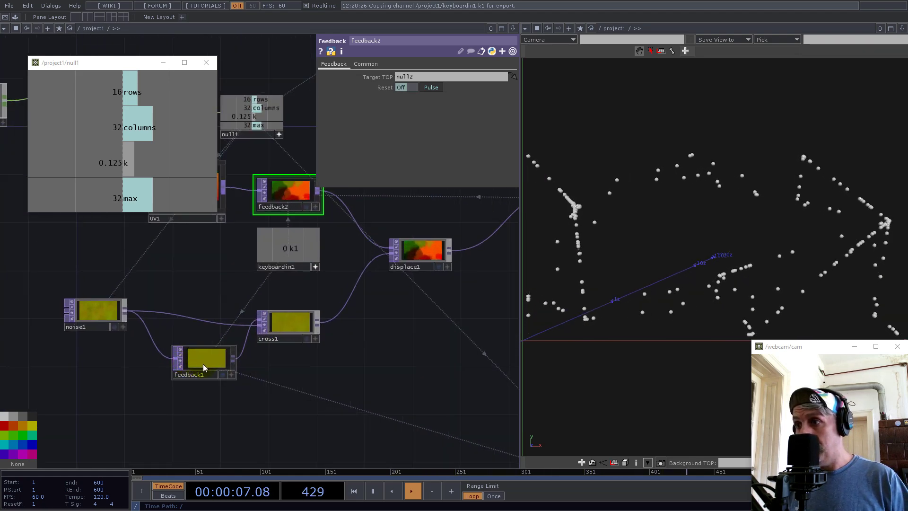
left_click(285, 325)
key("Delete")
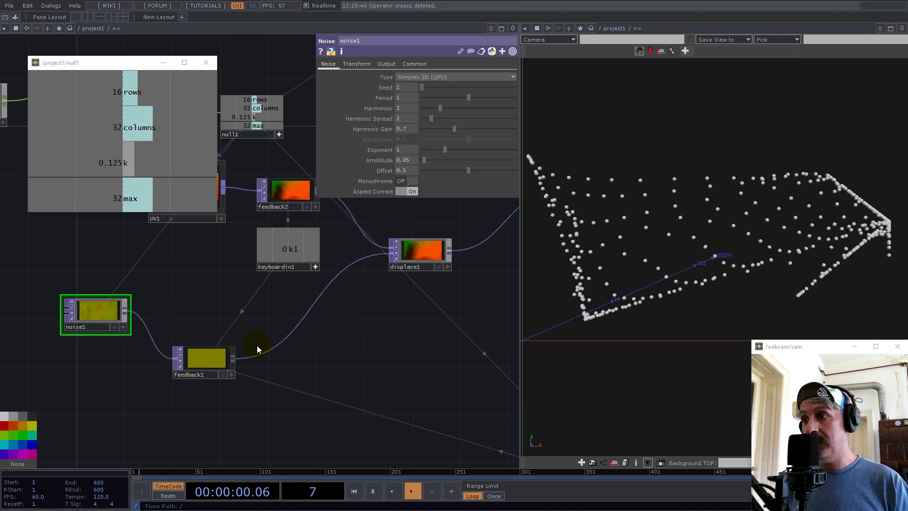
left_click_drag(204, 364, 287, 322)
left_click_drag(124, 340, 204, 336)
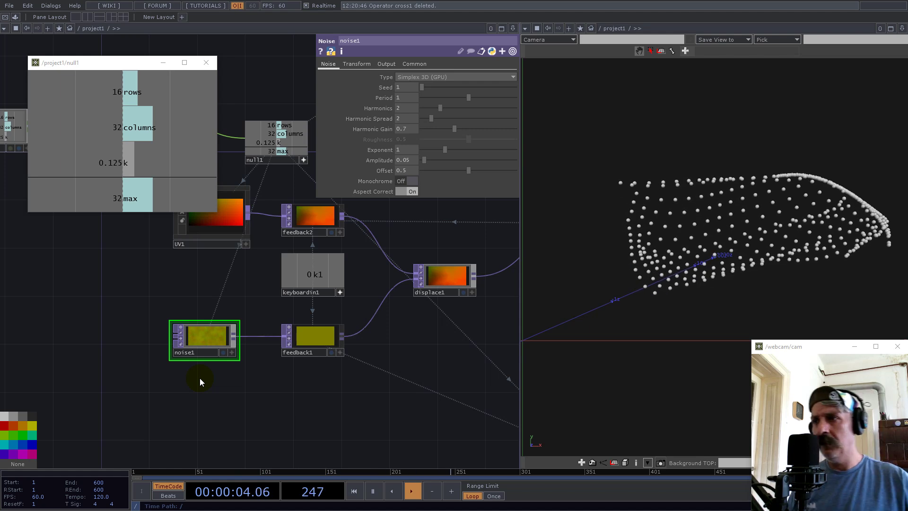
left_click(143, 203)
left_click_drag(190, 408, 277, 382)
key("Tab")
type("con")
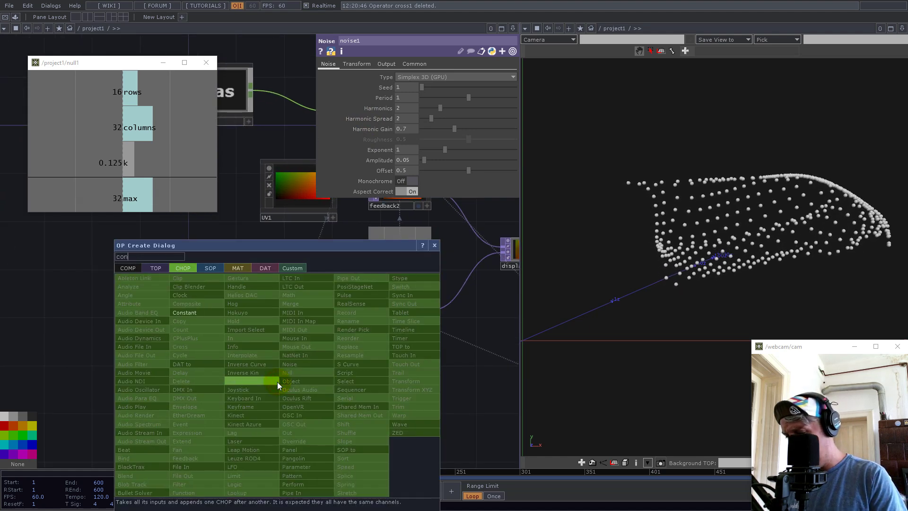
left_click(185, 313)
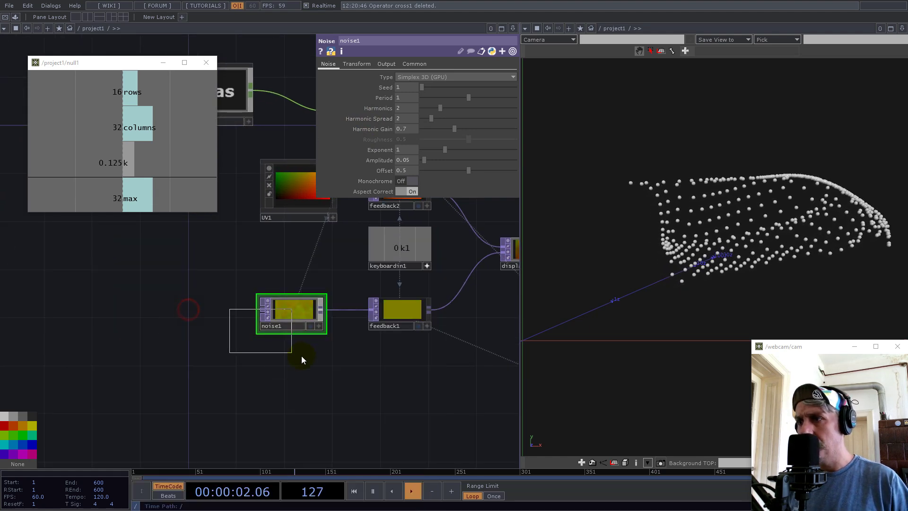
left_click(291, 375)
left_click_drag(371, 391, 363, 458)
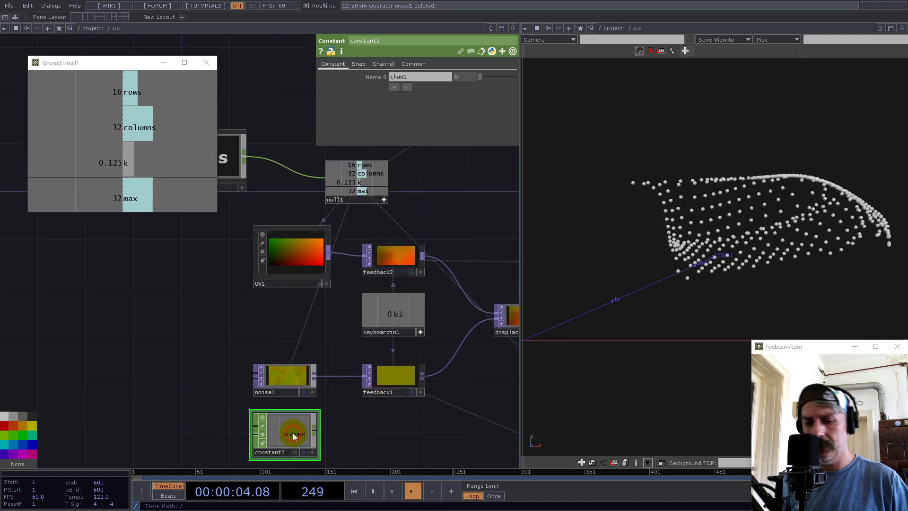
key("ctrl+z")
Add a Constant TOP to the network directly below noise1
key("Tab")
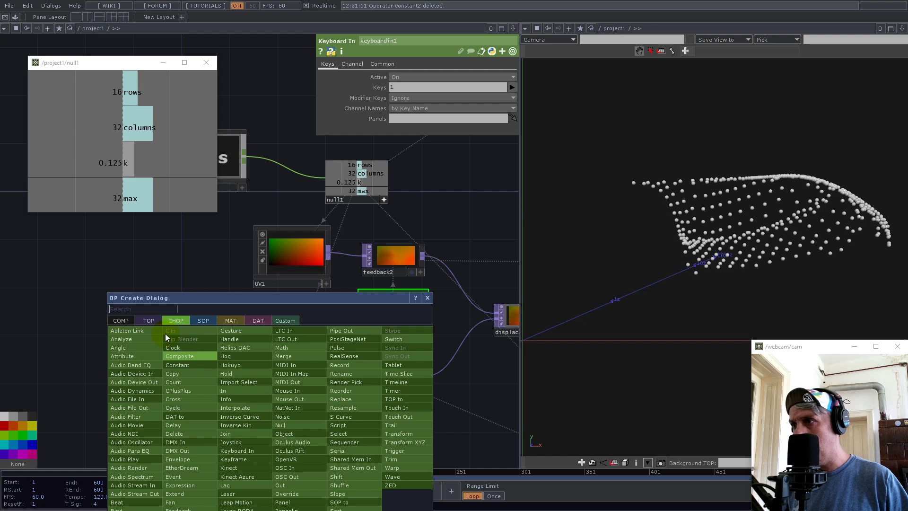
left_click(148, 320)
type("con")
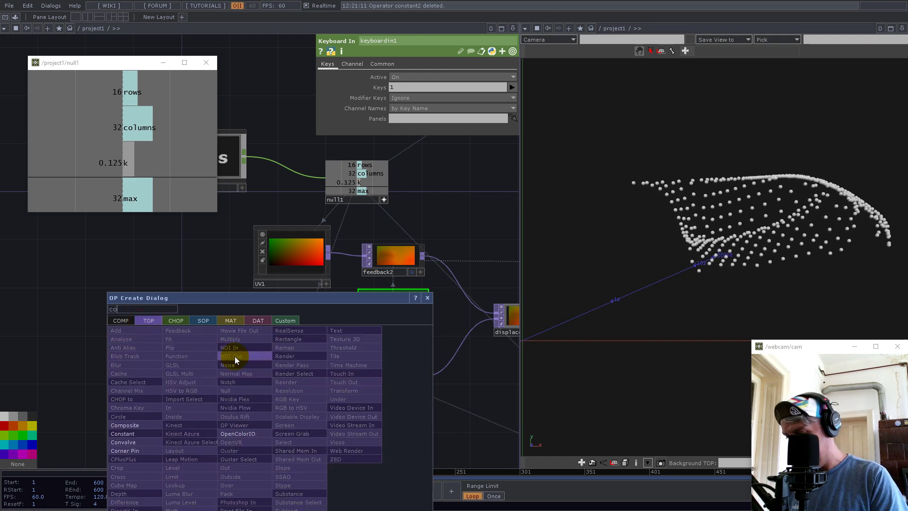
left_click(152, 438)
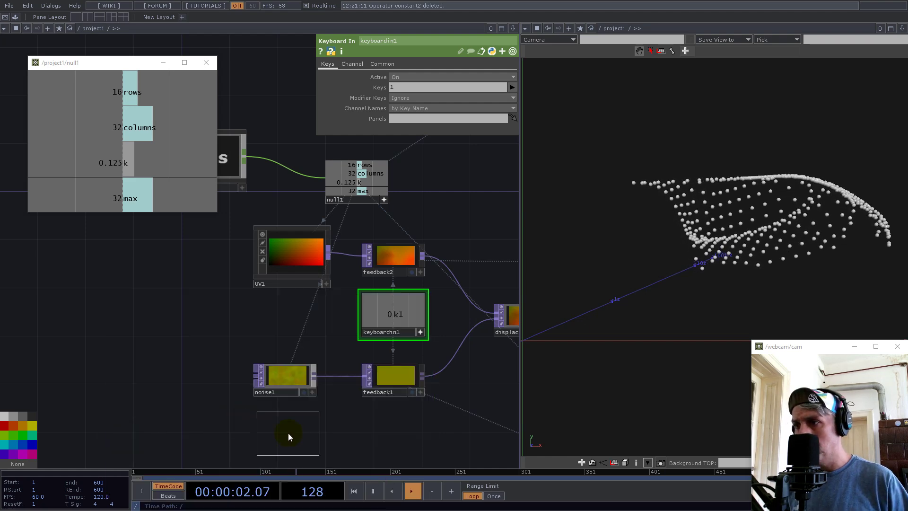
left_click(285, 432)
left_click_drag(344, 428, 347, 383)
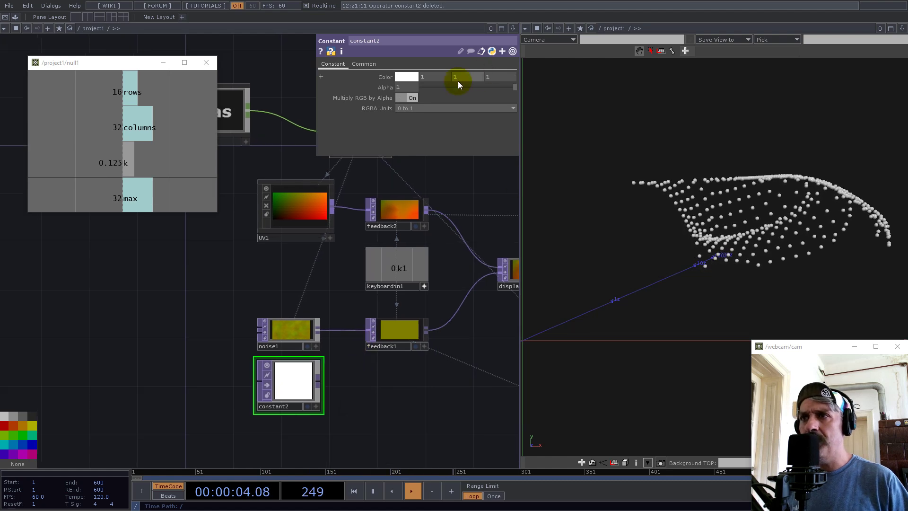
Set the Color of constant2 to 0.5, 0.5, 0
type("0.5")
key("Tab")
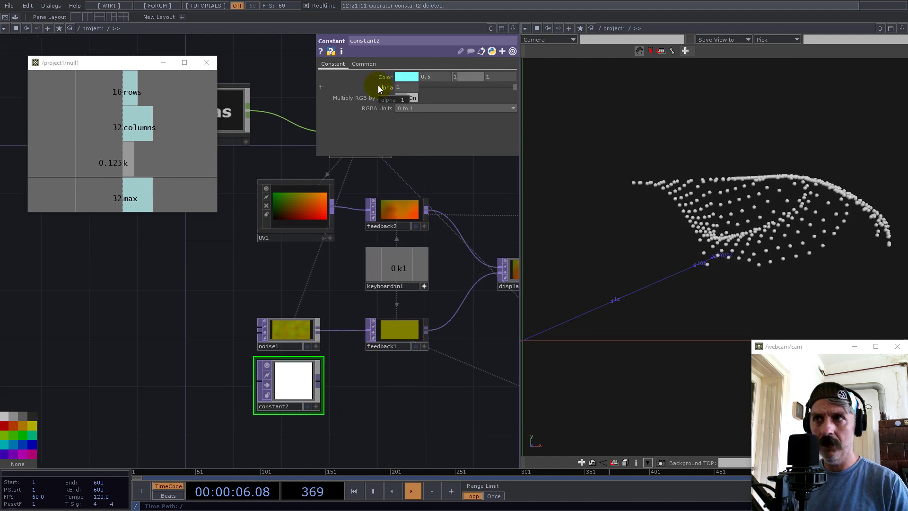
type("0.5")
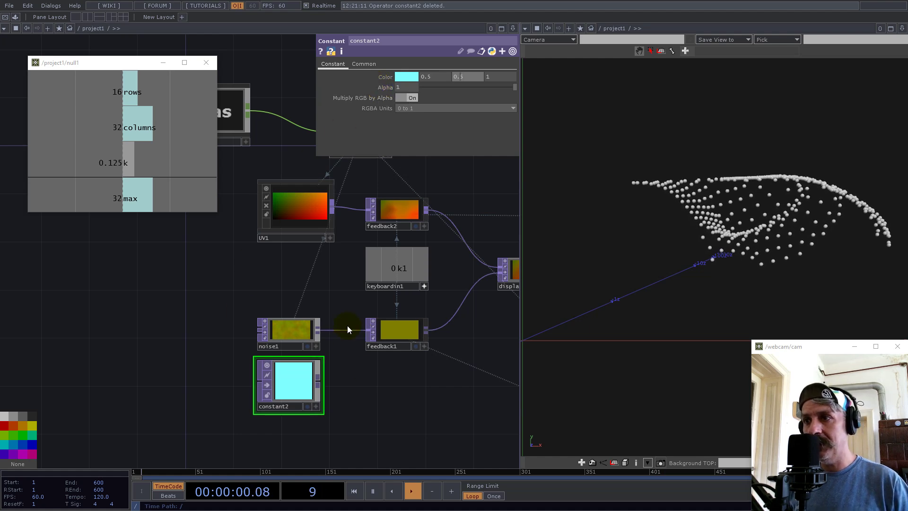
left_click(308, 381)
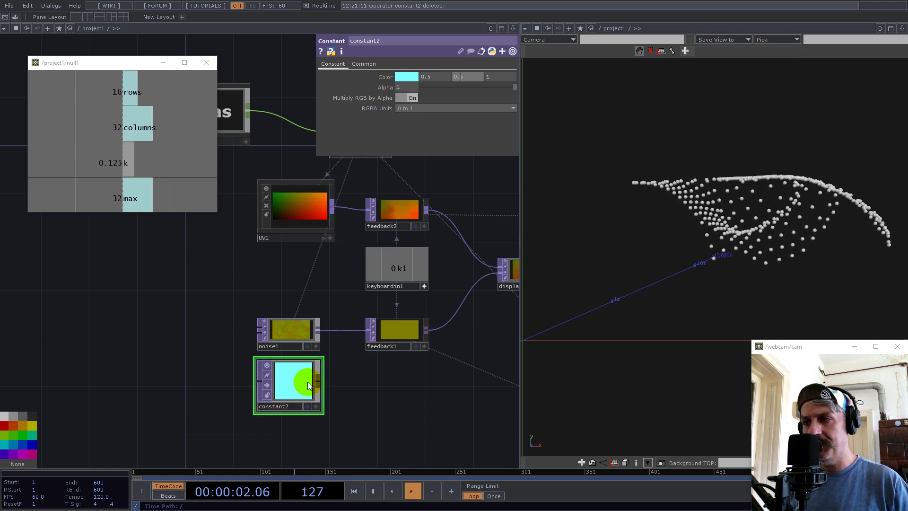
left_click(489, 76)
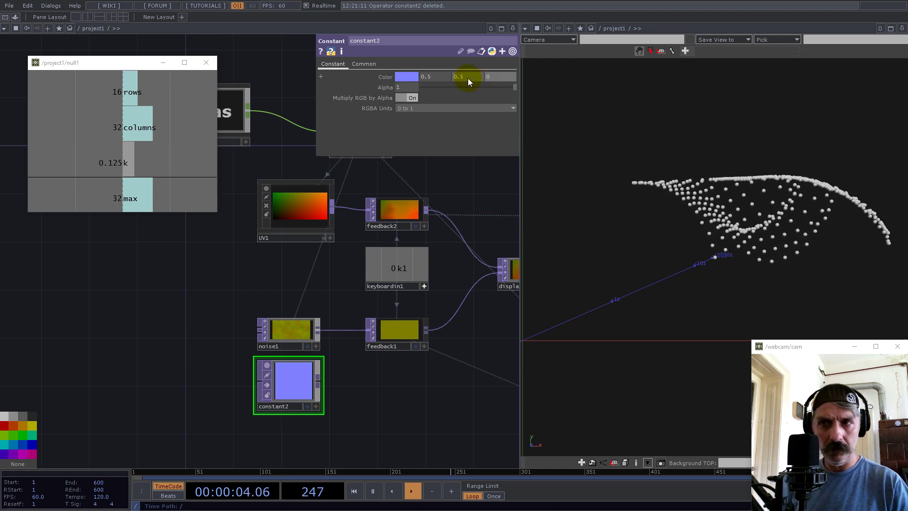
type("0")
key("Return")
Link the Resolution of constant2 to null1's columns channel for width and rows channel for height
left_click_drag(277, 251, 279, 332)
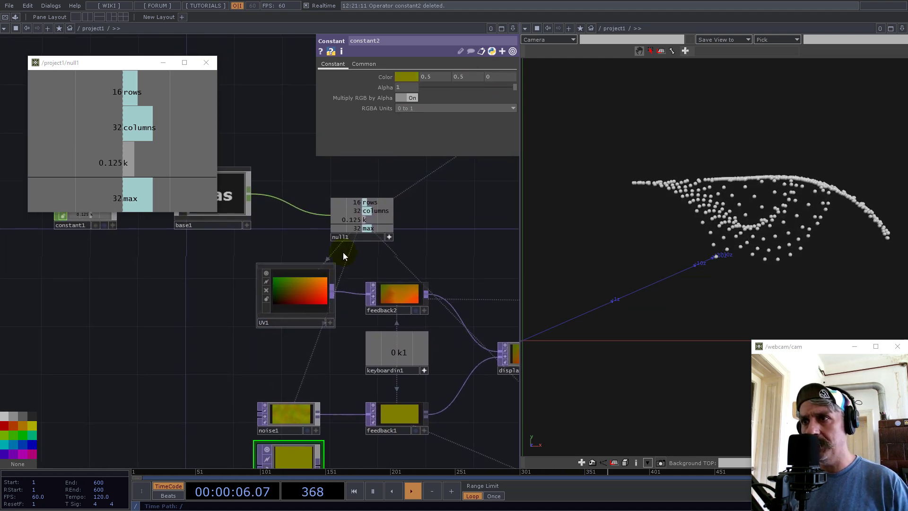
left_click_drag(365, 209, 407, 87)
left_click(416, 85)
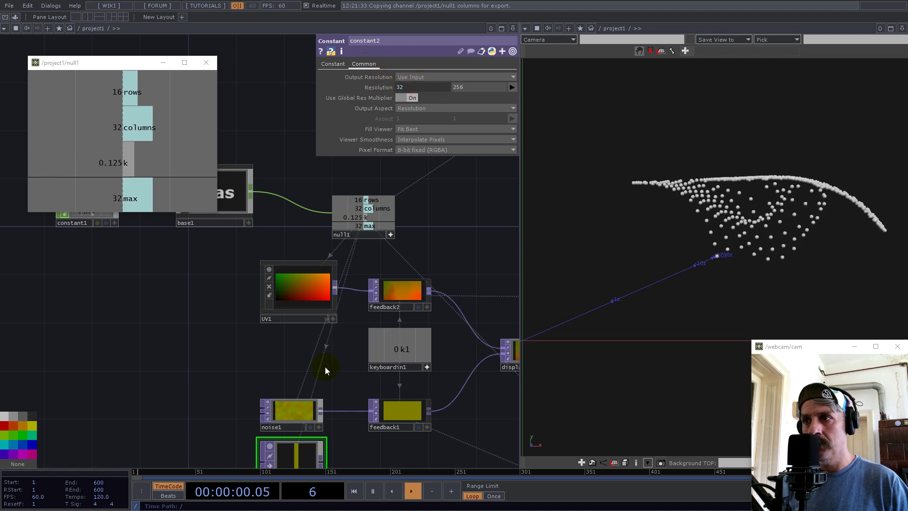
left_click_drag(367, 200, 477, 84)
left_click(476, 83)
Connect constant2 to feedback1 in place of noise1, move noise1 aside, and position constant2 beside feedback1
scroll(233, 264, "down", 3)
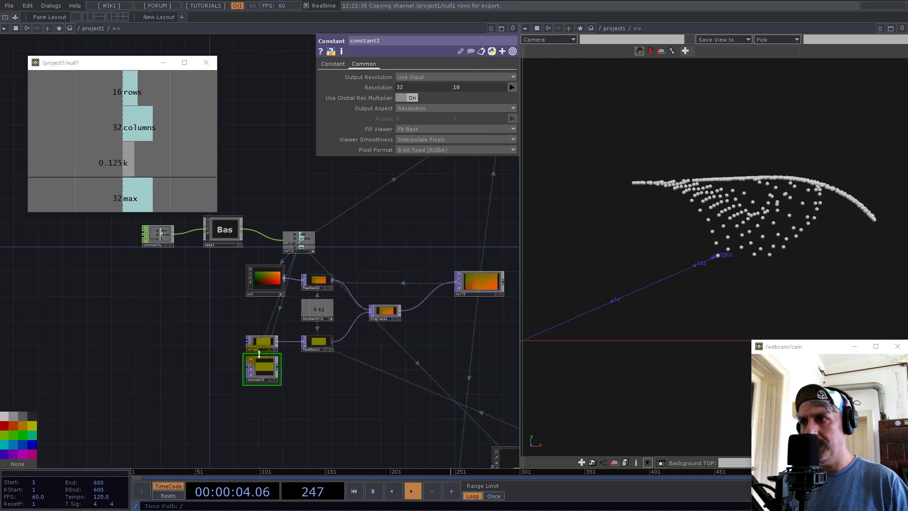
scroll(300, 374, "up", 5)
left_click_drag(310, 390, 378, 320)
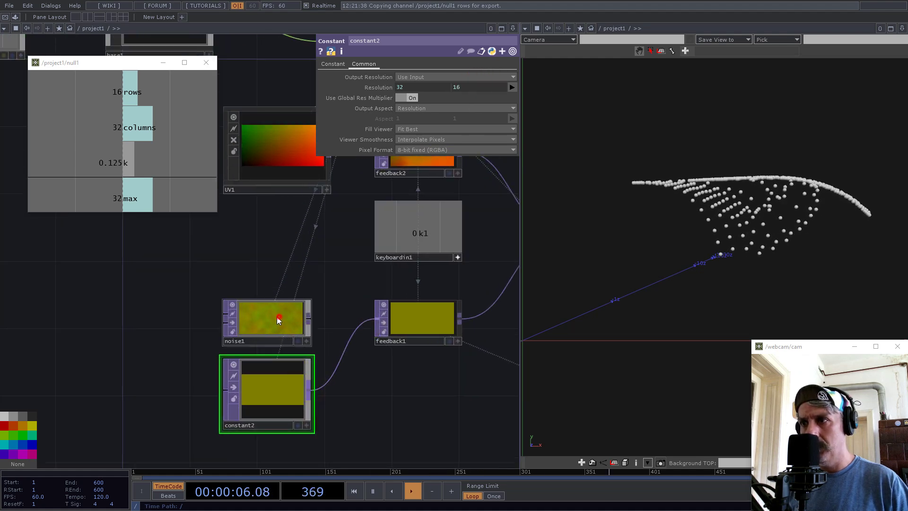
left_click_drag(277, 318, 127, 307)
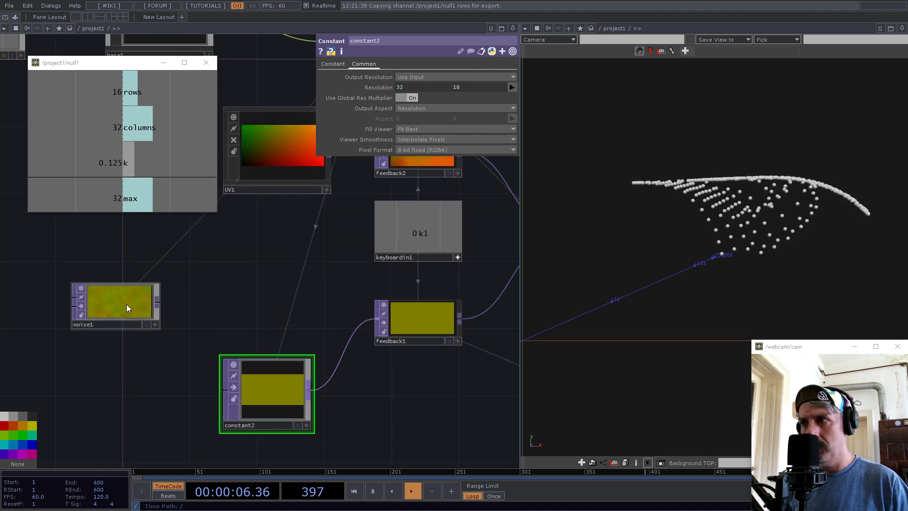
left_click(308, 358)
left_click_drag(273, 409, 284, 328)
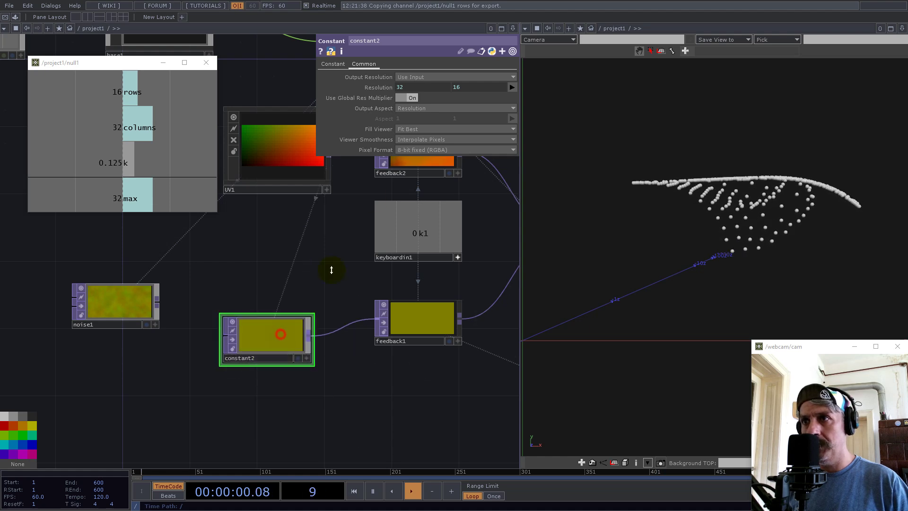
Set constant2's Pixel Format to 32-bit float (RG) and turn off noise1's viewer
left_click(417, 150)
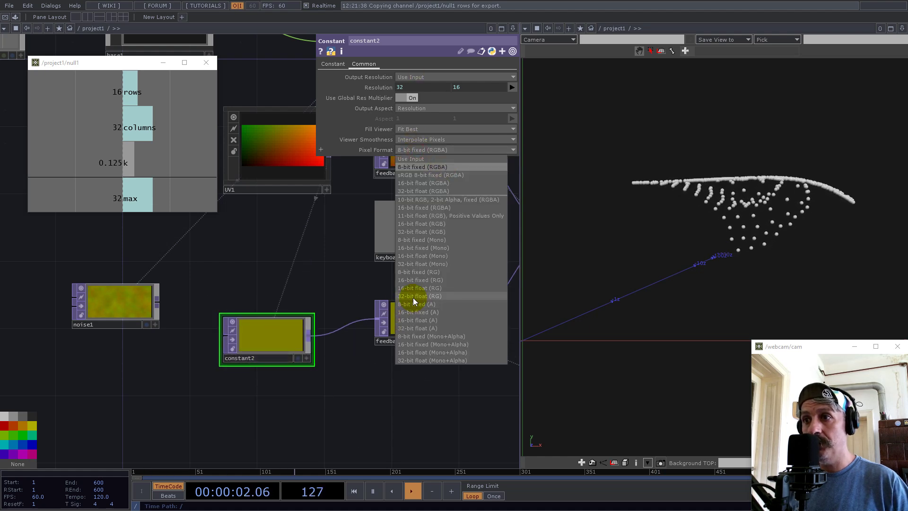
left_click(433, 296)
left_click(108, 302)
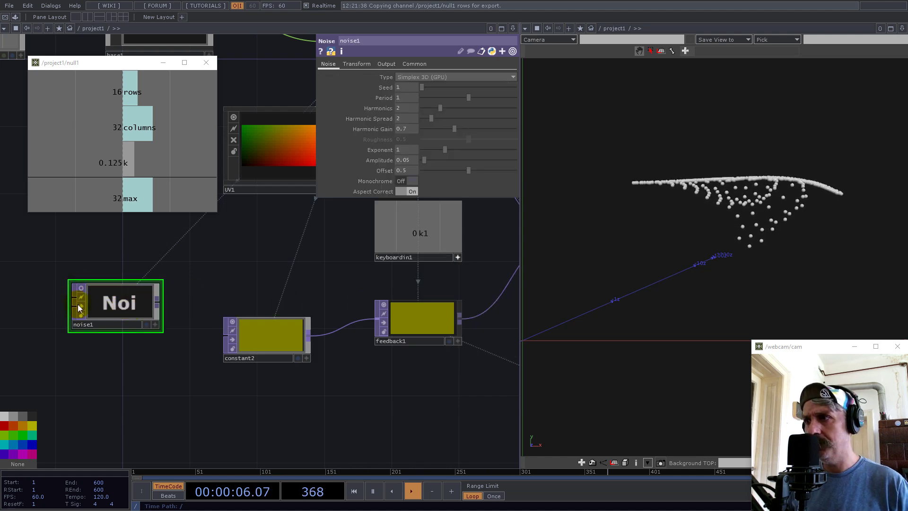
scroll(206, 303, "down", 5)
scroll(259, 321, "up", 5)
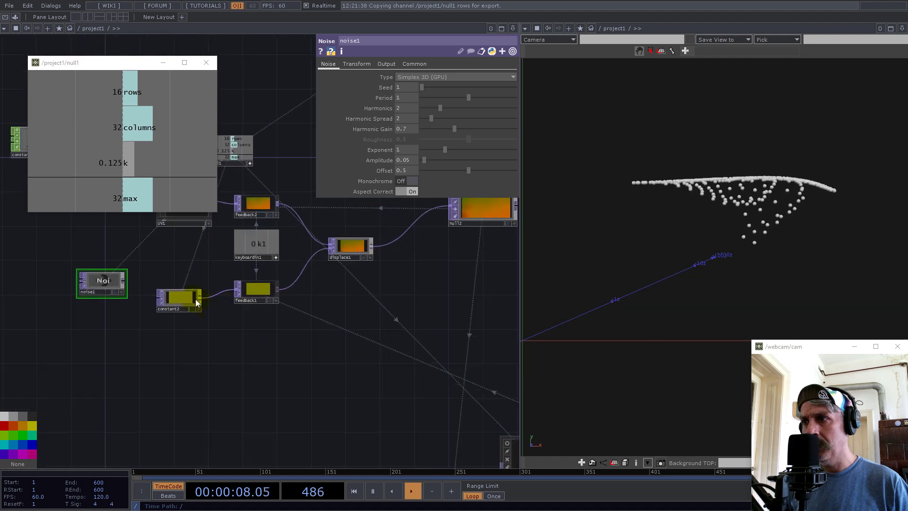
Add a Noise TOP beside displace1 and connect displace1 to both of its inputs
left_click_drag(378, 327, 276, 363)
scroll(283, 357, "down", 5)
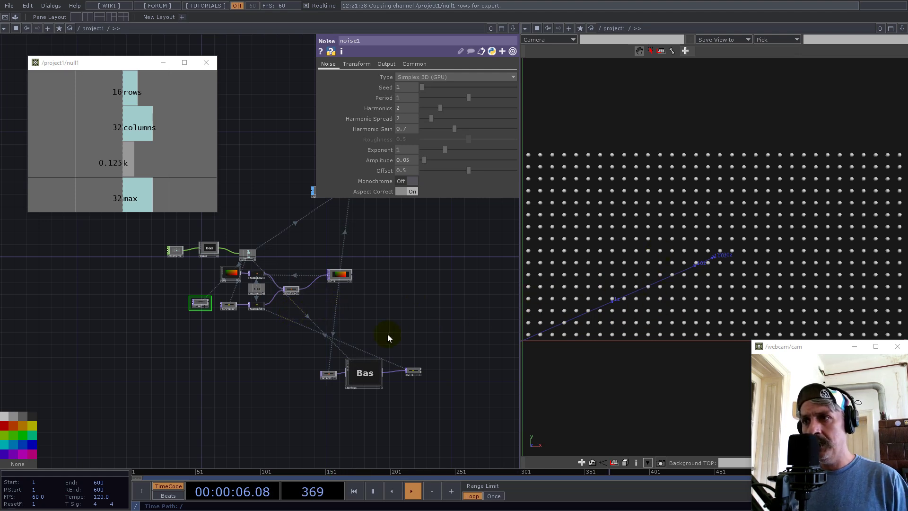
scroll(395, 331, "up", 5)
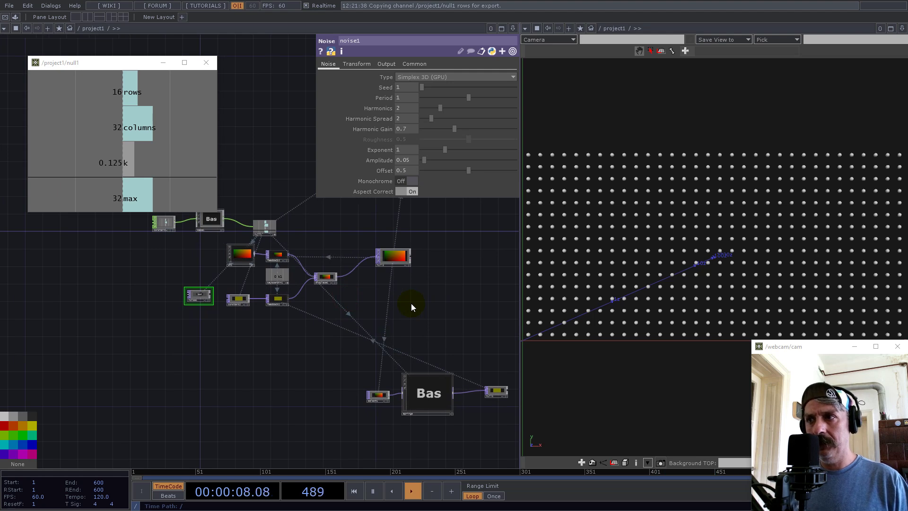
left_click_drag(427, 319, 300, 331)
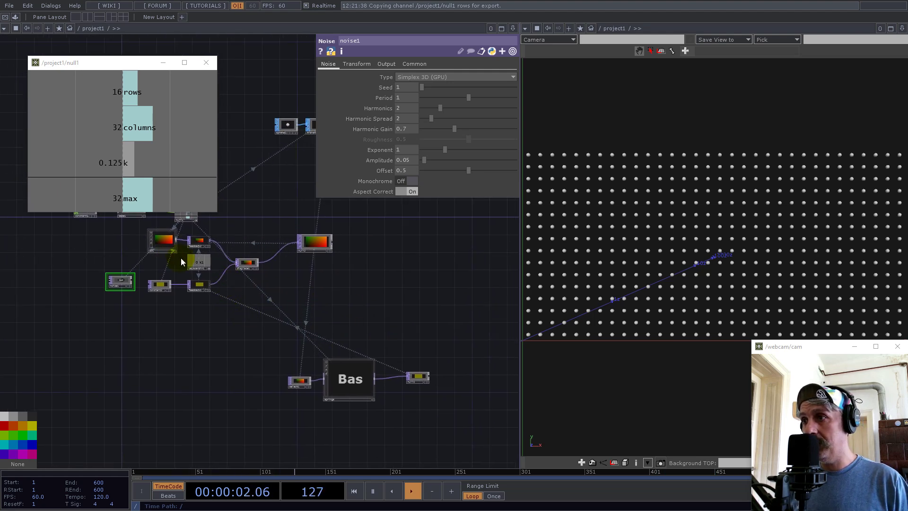
scroll(236, 256, "up", 2)
scroll(238, 256, "up", 3)
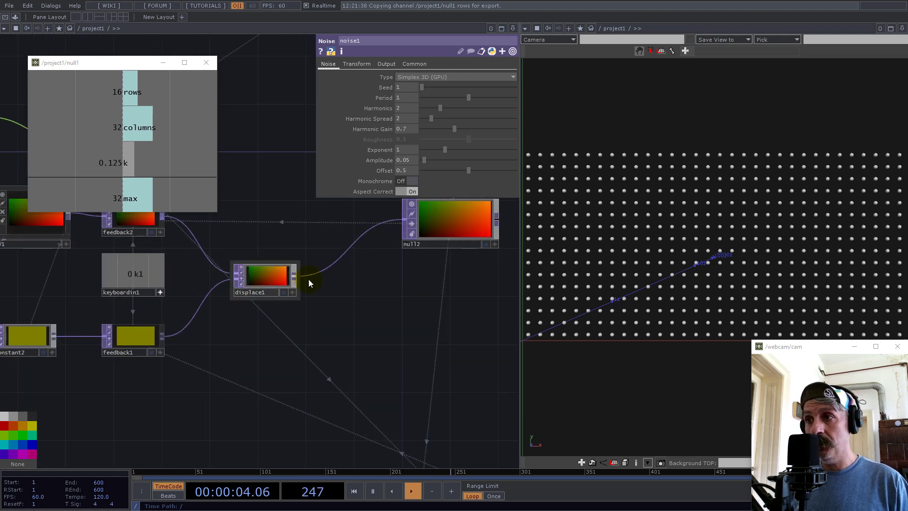
left_click(294, 278)
type("noise")
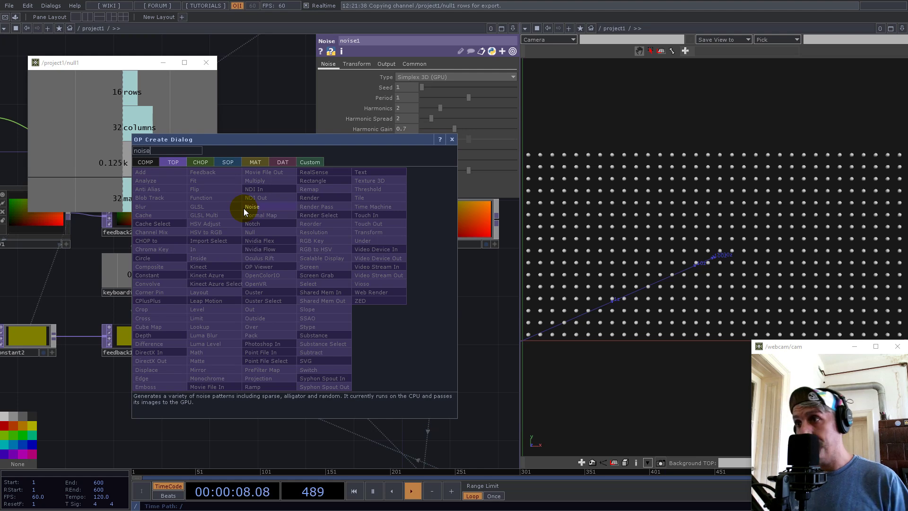
left_click(264, 207)
left_click(365, 298)
left_click_drag(294, 275, 360, 312)
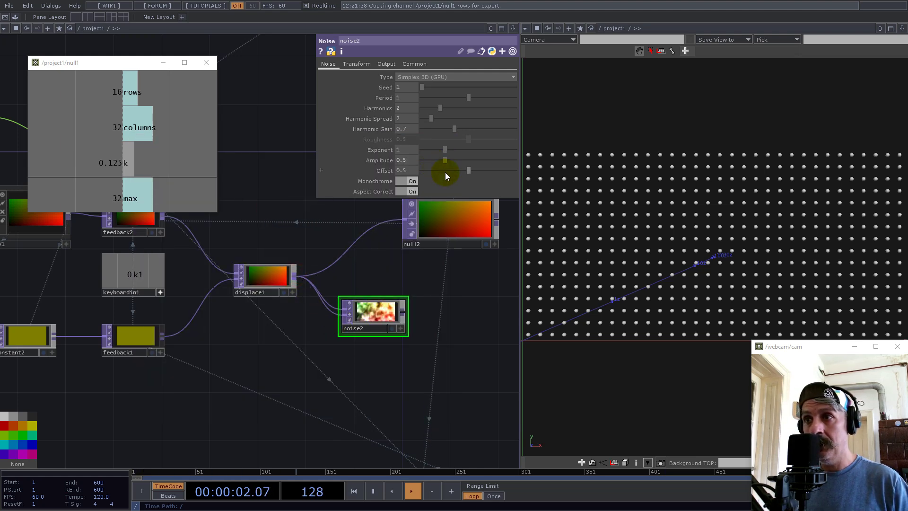
Set noise2's Offset to 0, turn off Monochrome and lower its Amplitude to the minimum
left_click_drag(444, 173, 390, 185)
left_click(412, 181)
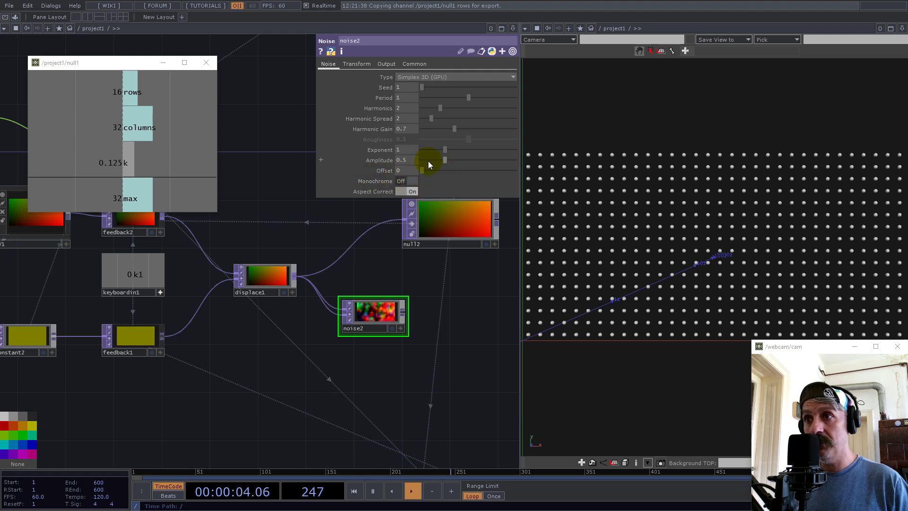
left_click_drag(428, 162, 354, 166)
Set noise2's Pixel Format to 32-bit float (RG)
left_click(419, 63)
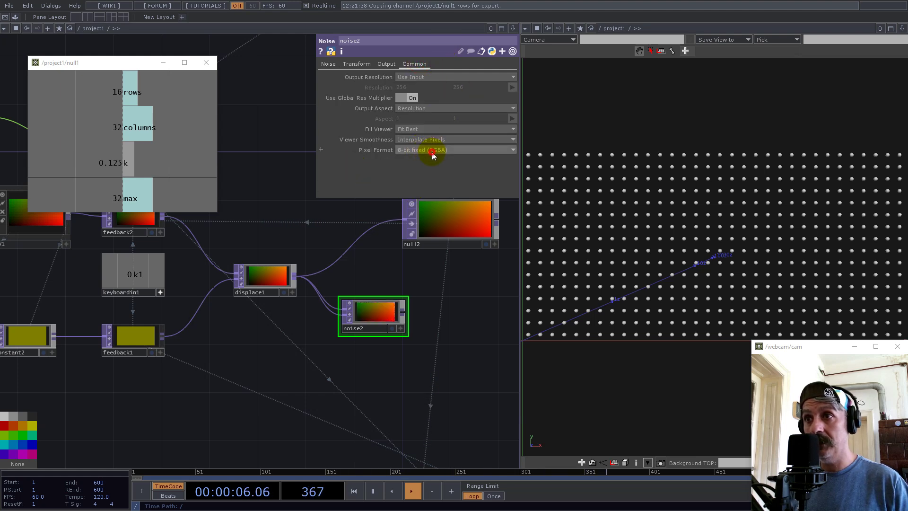
left_click(422, 152)
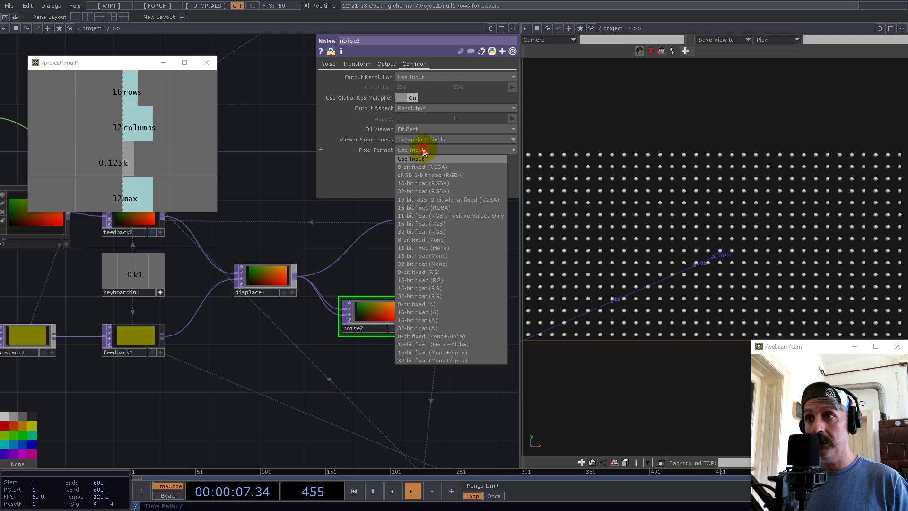
left_click(412, 296)
Link noise2's Amplitude to null1's max channel with the expression 1/op('null1')['max']
left_click_drag(274, 214, 379, 325)
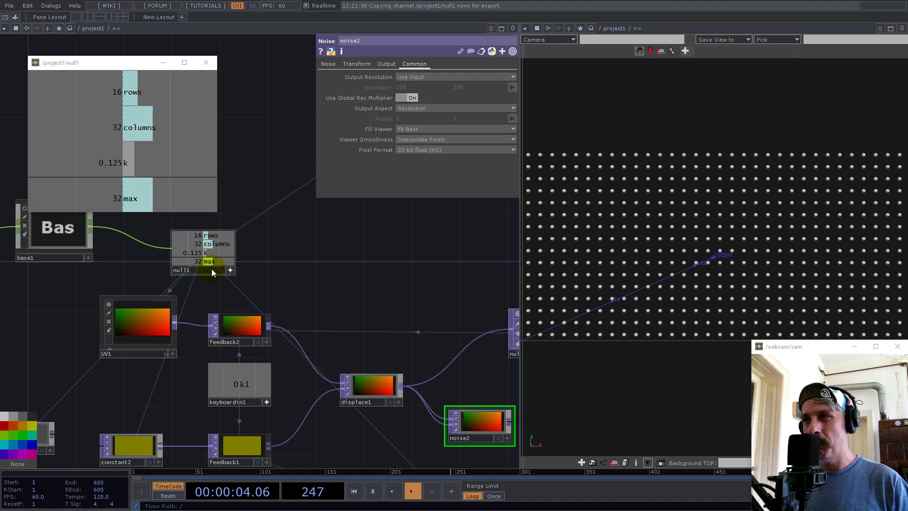
left_click_drag(208, 262, 402, 159)
left_click(405, 156)
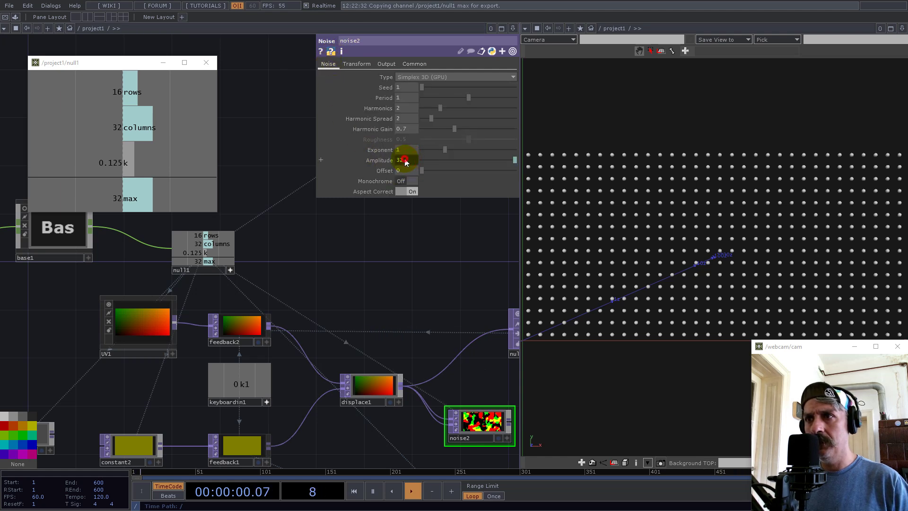
type("1')['max")
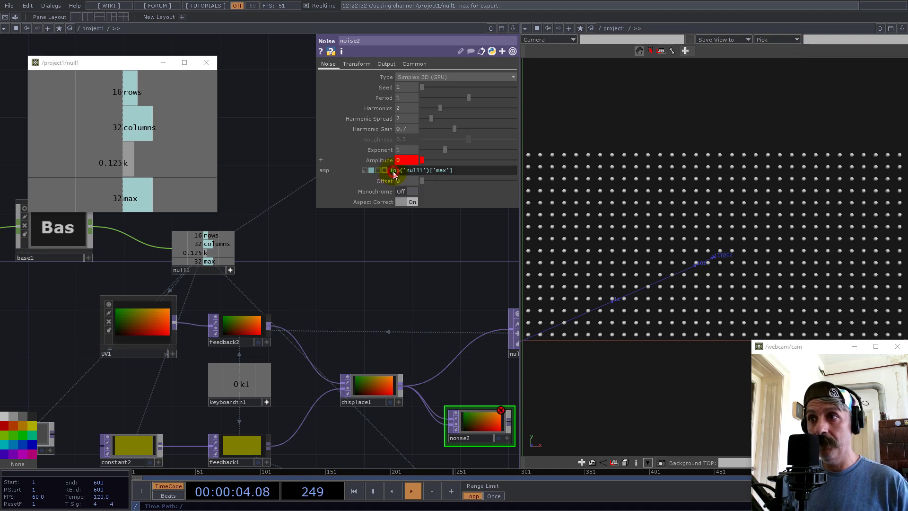
type("/")
key("Return")
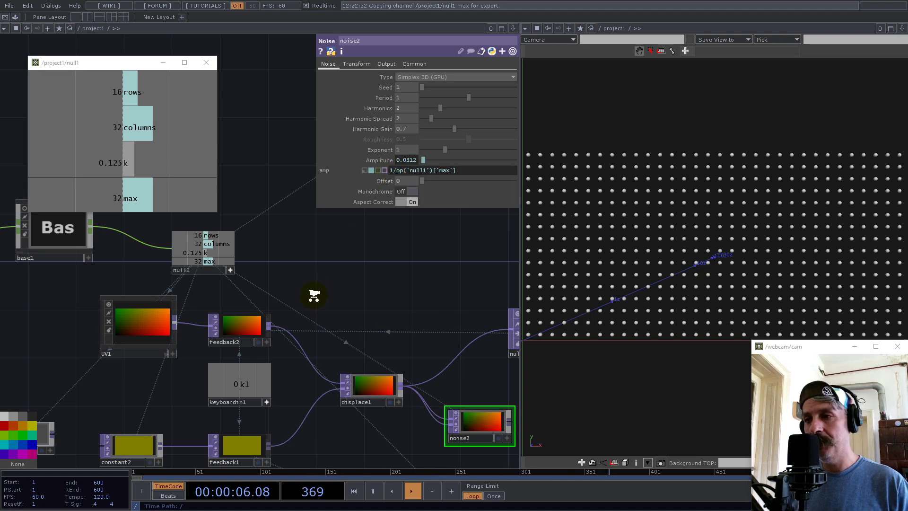
Connect noise2's output to null2 and line both nodes up after displace1
scroll(313, 295, "down", 5)
scroll(365, 348, "up", 5)
left_click(366, 349)
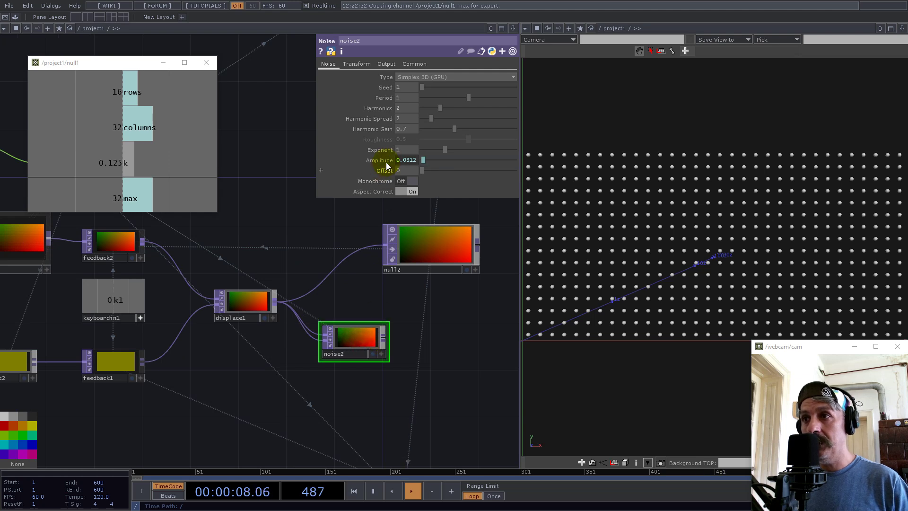
left_click_drag(384, 337, 385, 247)
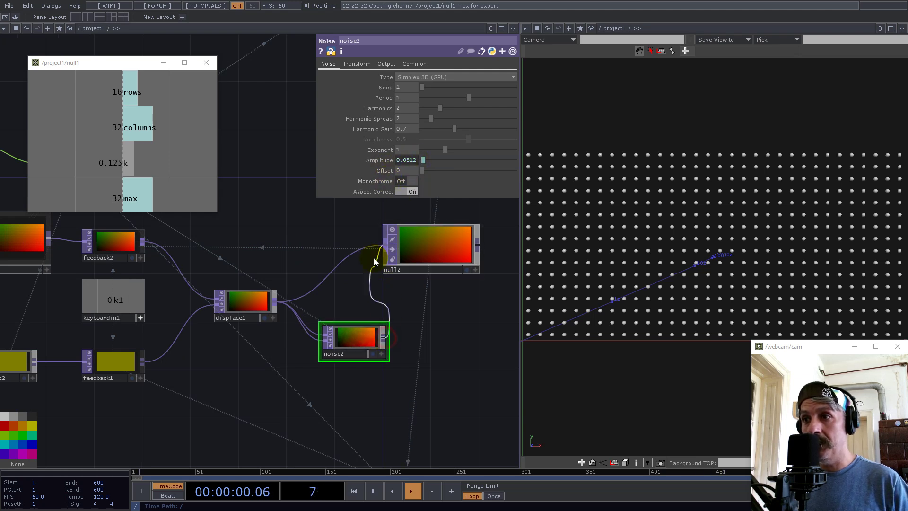
left_click_drag(362, 339, 337, 303)
left_click_drag(431, 242, 492, 291)
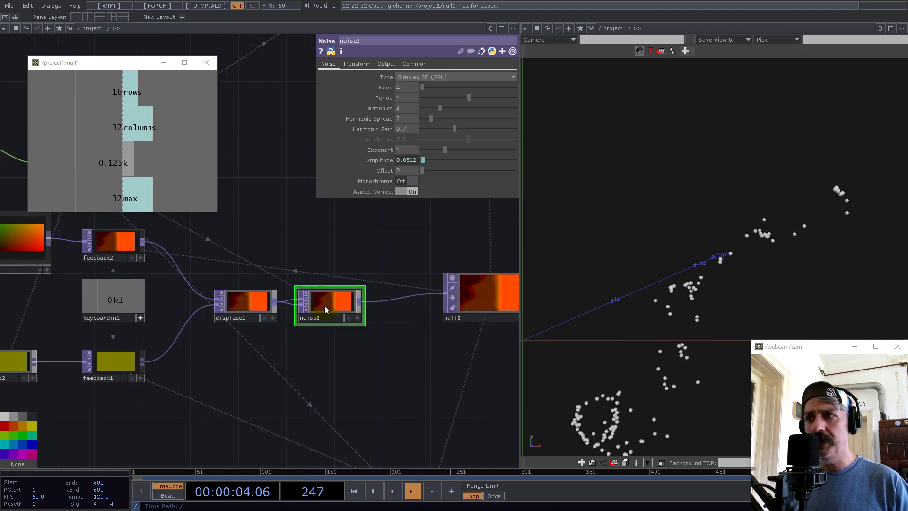
Change noise2's Amplitude expression to 1/op('null1')['max']/100 and reset the simulation
left_click(411, 159)
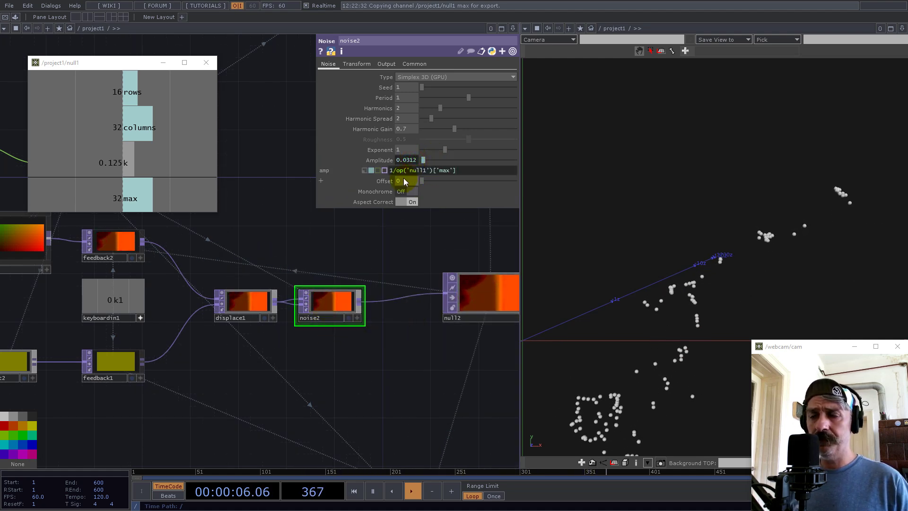
mouse_move(405, 176)
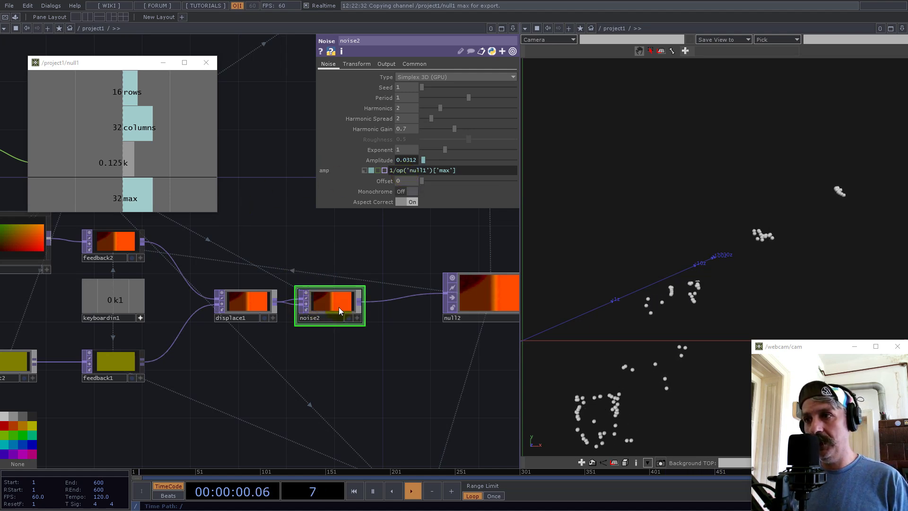
left_click(339, 308)
left_click(408, 160)
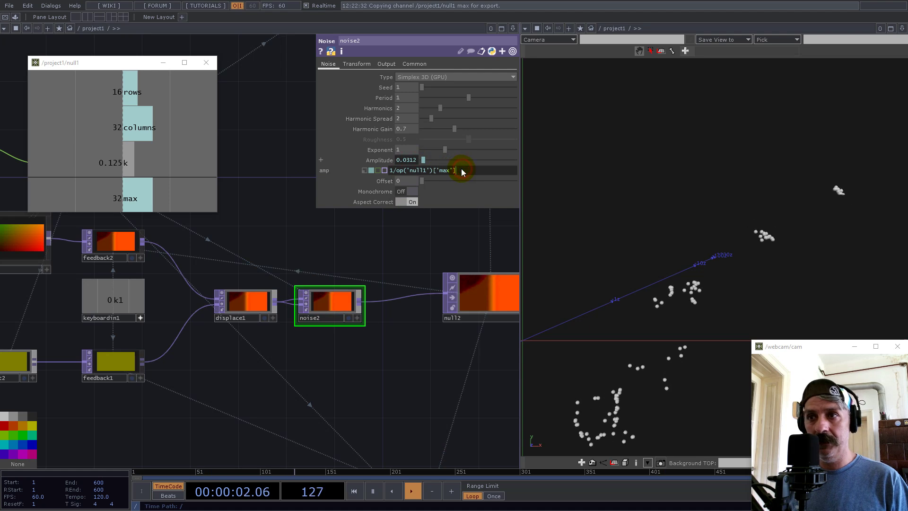
key("Return")
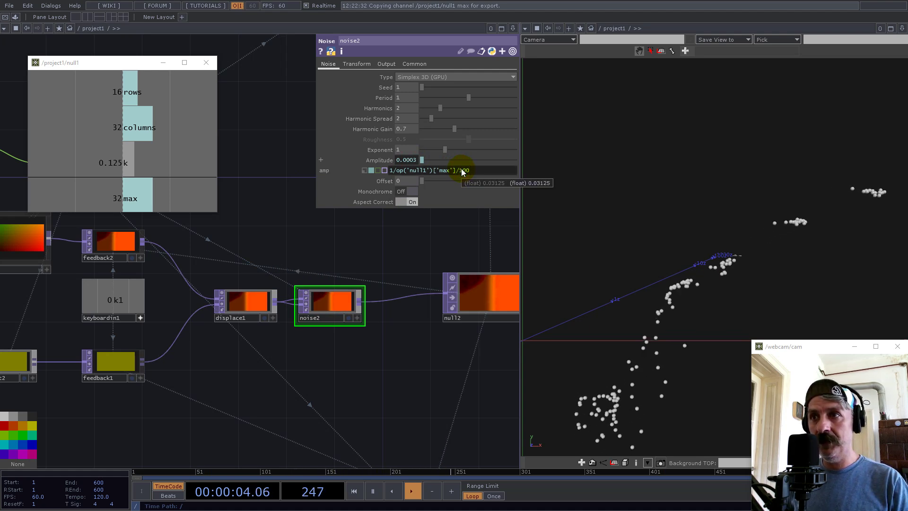
left_click(411, 237)
key("1")
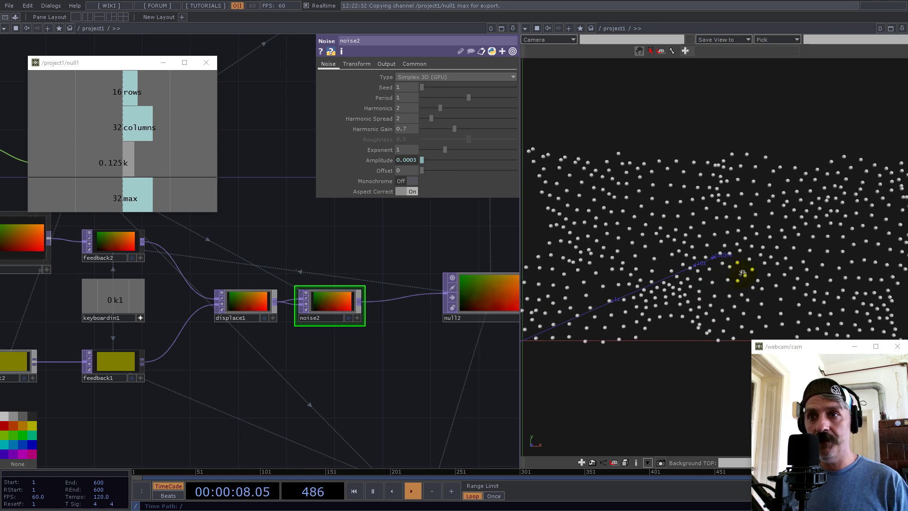
Examine noise2 in the network while the points move, and reset the simulation
scroll(358, 232, "down", 2)
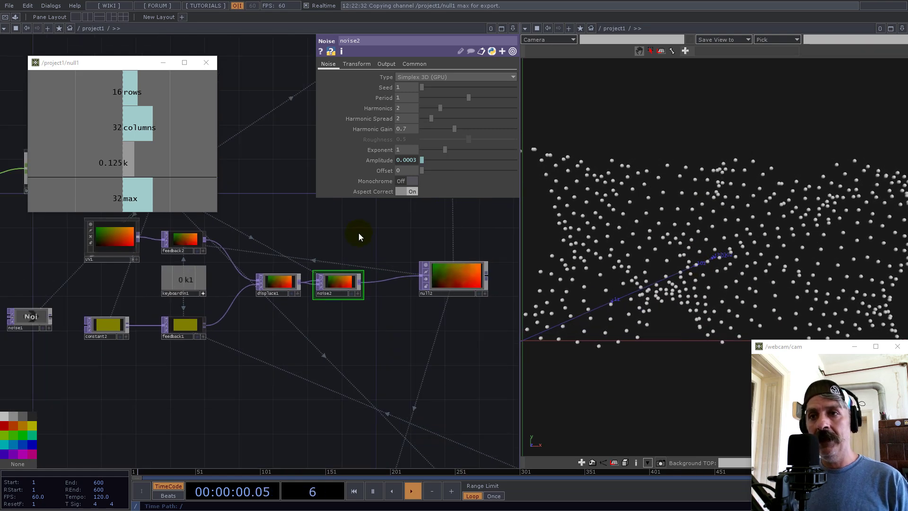
scroll(364, 263, "down", 2)
left_click_drag(385, 347, 292, 307)
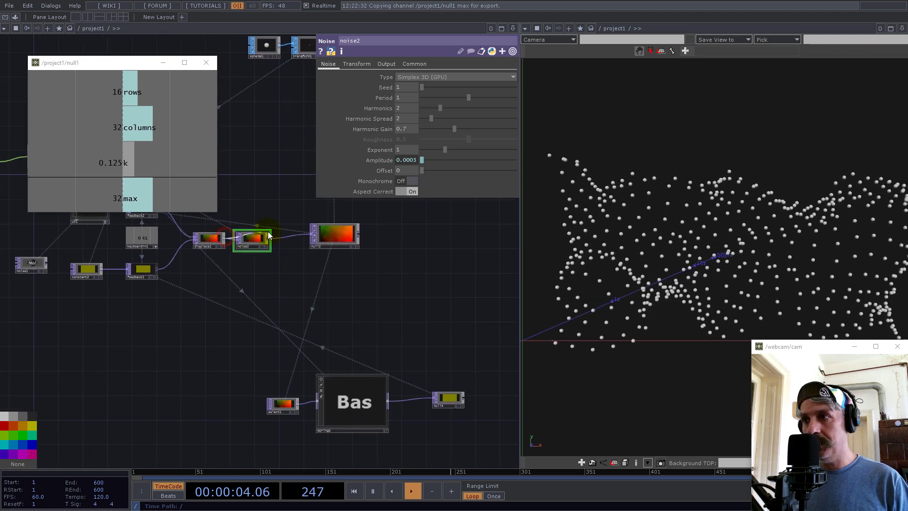
scroll(243, 245, "up", 2)
scroll(244, 245, "up", 3)
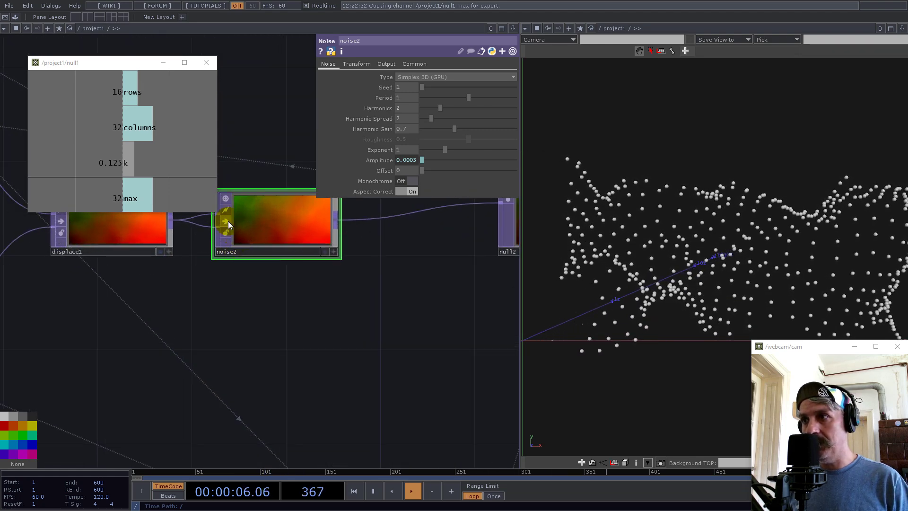
scroll(240, 234, "down", 3)
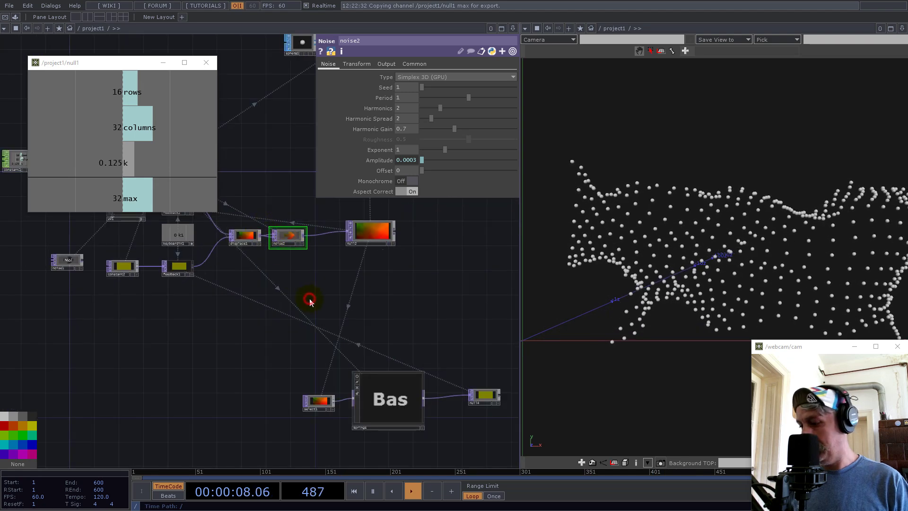
key("1")
Add a Noise TOP fed by the Springs output below null4, moving null4 and select1 farther from Springs to make room
left_click(393, 305)
left_click_drag(393, 305, 254, 236)
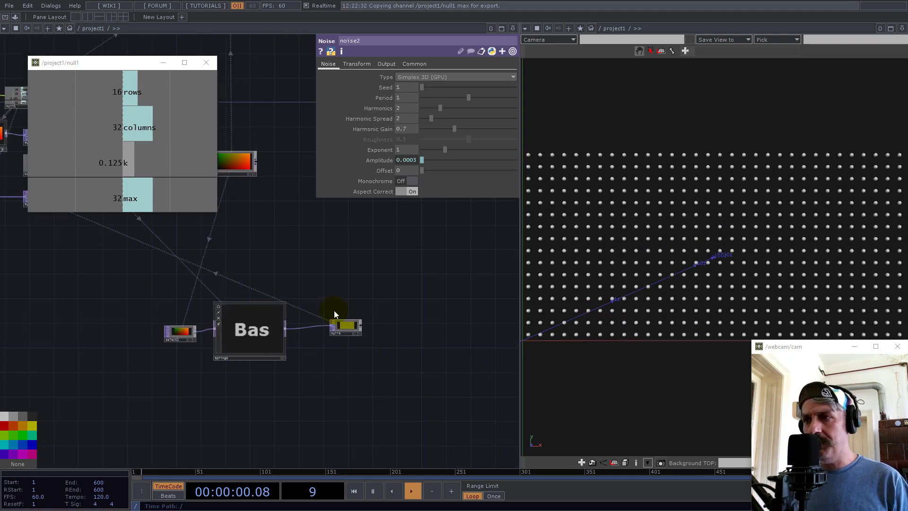
left_click_drag(346, 329, 376, 326)
scroll(278, 330, "up", 3)
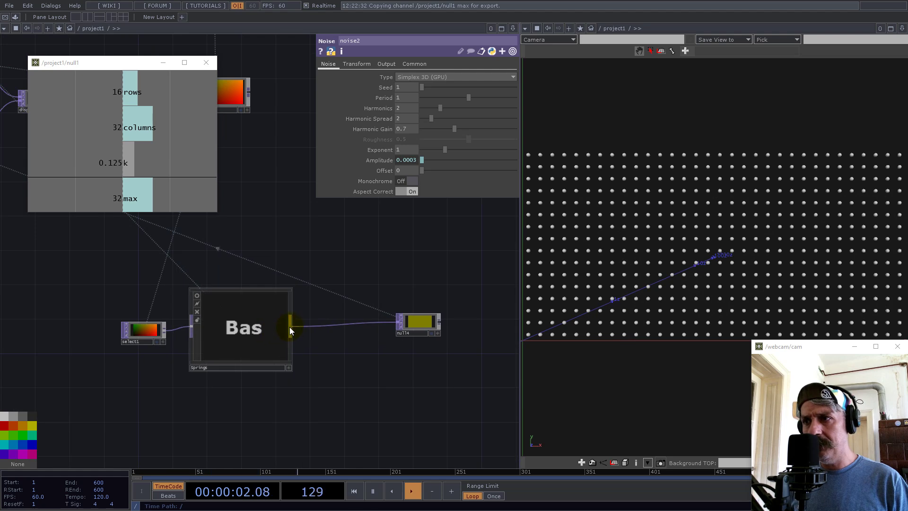
right_click(291, 325)
type("noise")
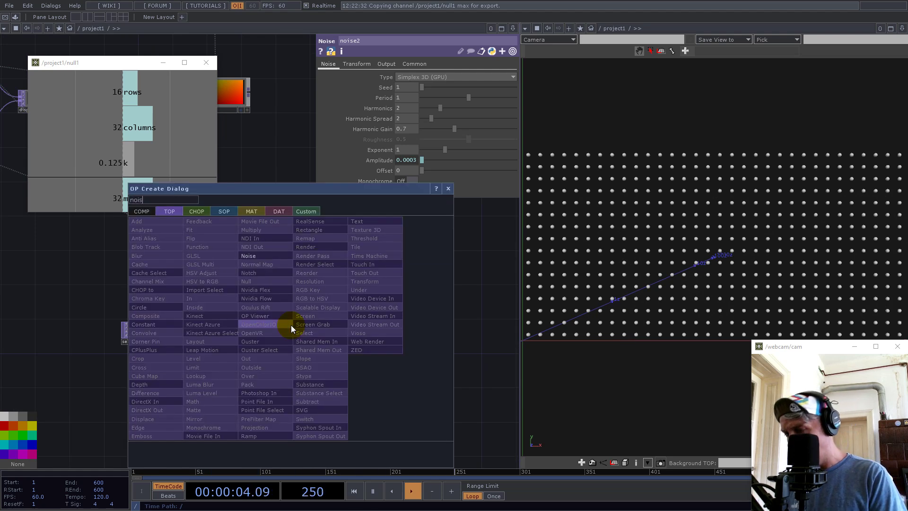
left_click(250, 257)
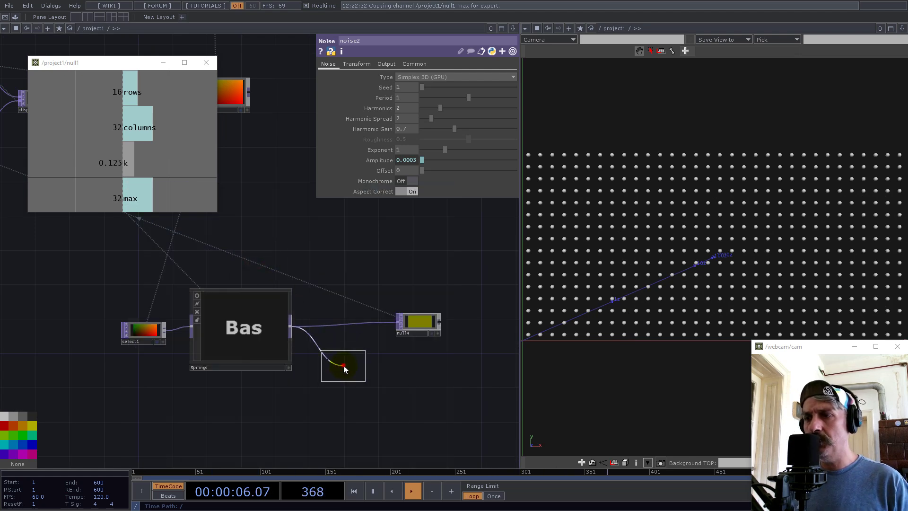
left_click(344, 365)
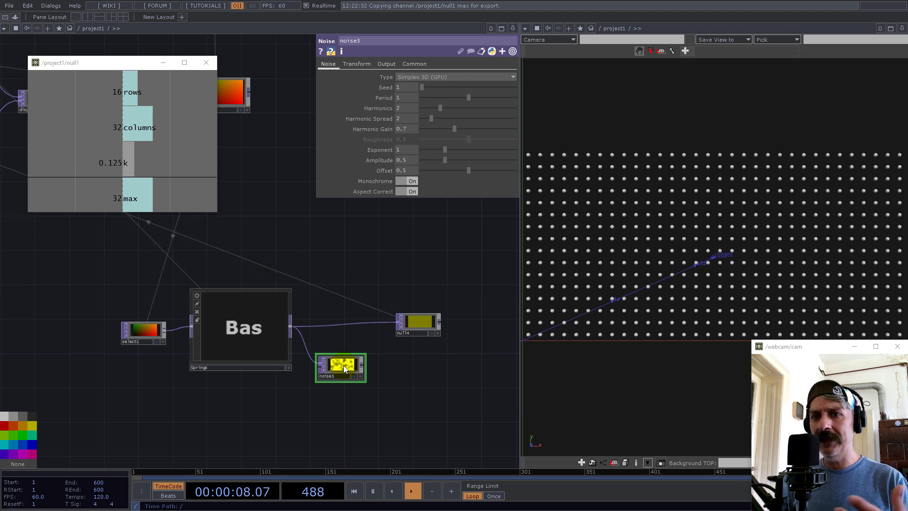
left_click_drag(138, 330, 112, 330)
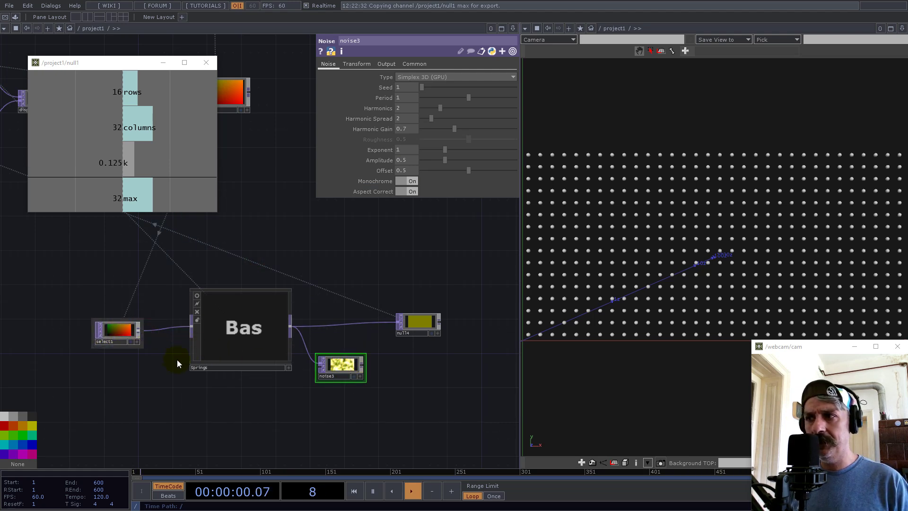
left_click_drag(344, 365, 353, 356)
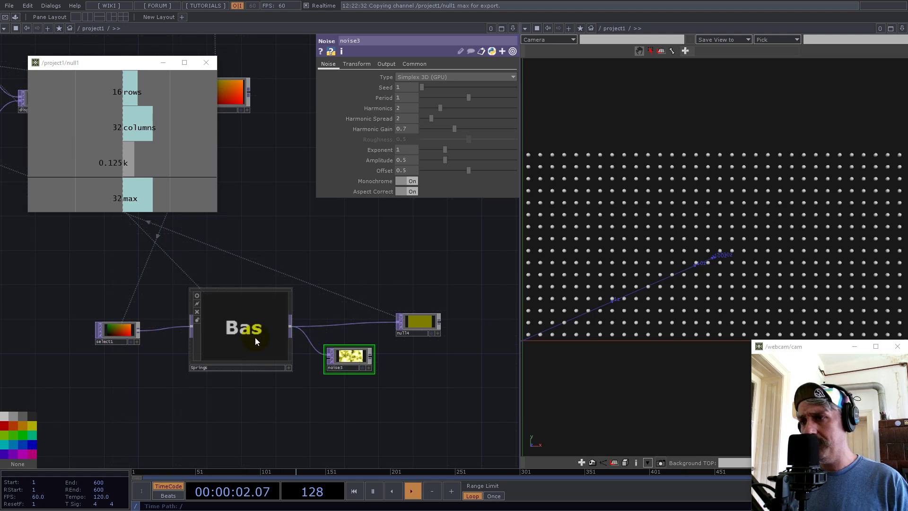
Turn off Monochrome on noise3, and set its Pixel Format to 32-bit float (RG) and Viewer Smoothness to Nearest Pixel
scroll(254, 337, "up", 2)
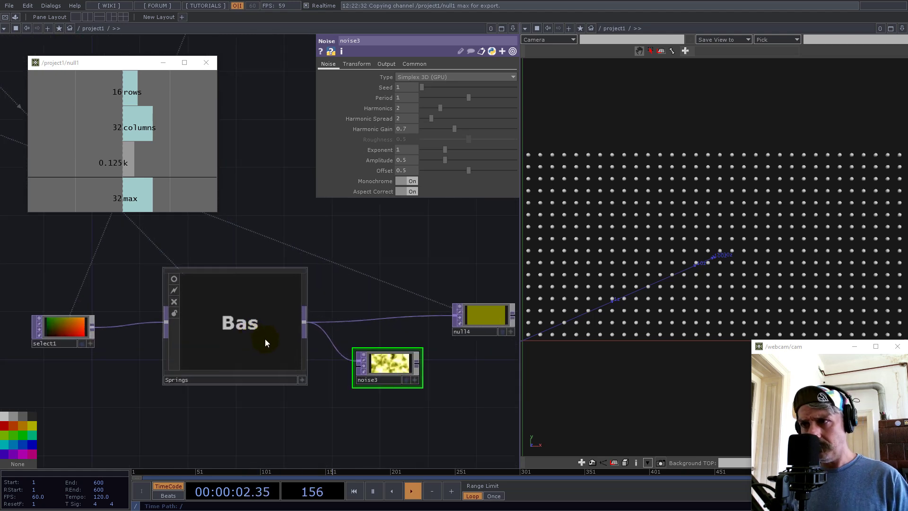
left_click(412, 181)
left_click(417, 65)
left_click(447, 150)
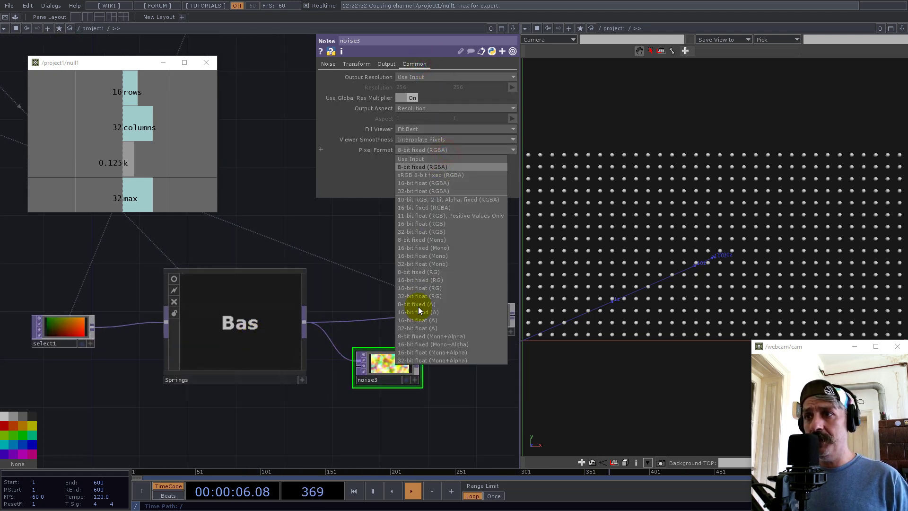
left_click(409, 293)
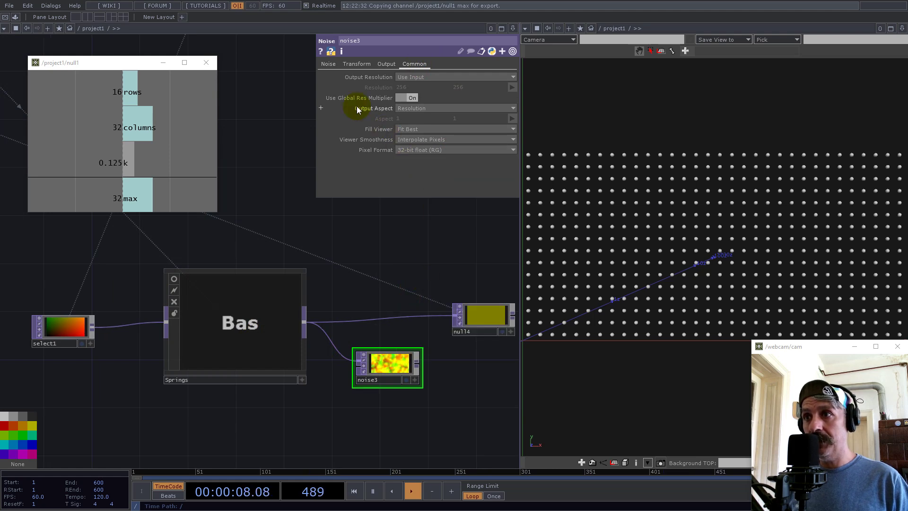
left_click(421, 139)
left_click(419, 147)
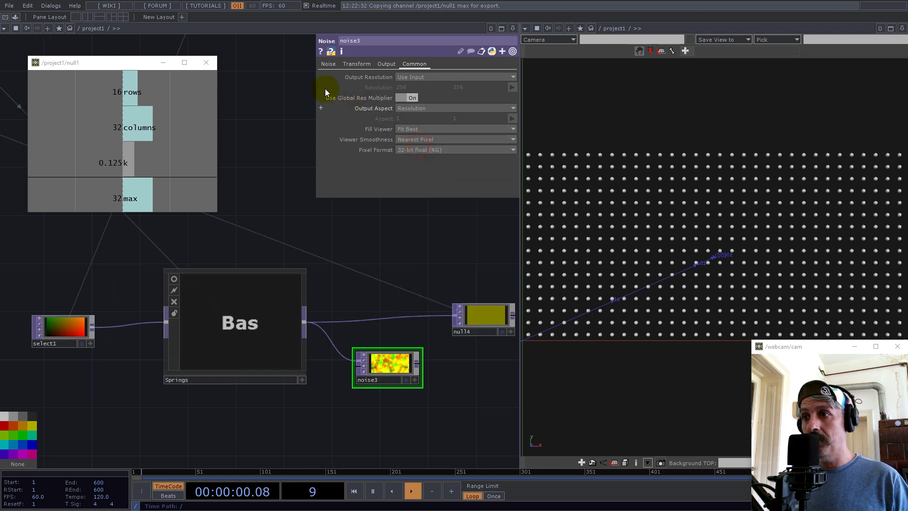
Set noise3's Offset to 0 and lower its Amplitude to 0.44
left_click(328, 64)
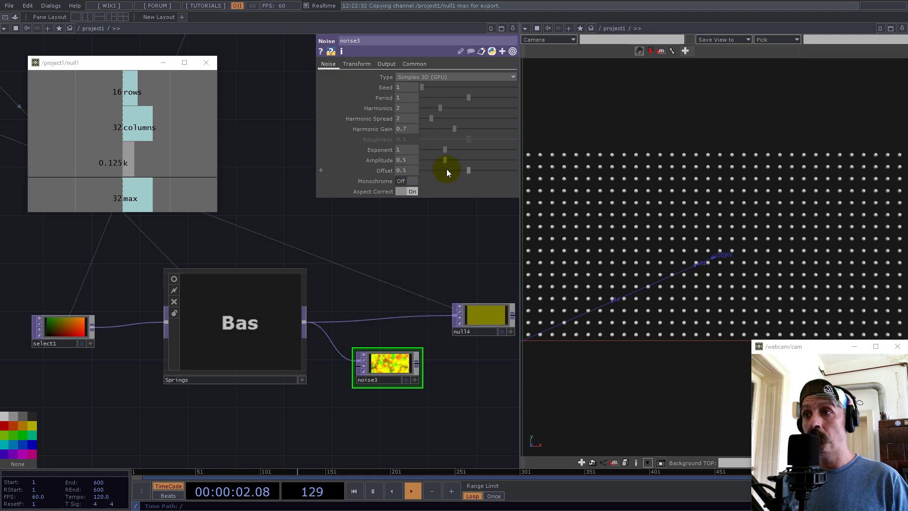
left_click_drag(448, 168, 334, 165)
left_click_drag(441, 160, 444, 163)
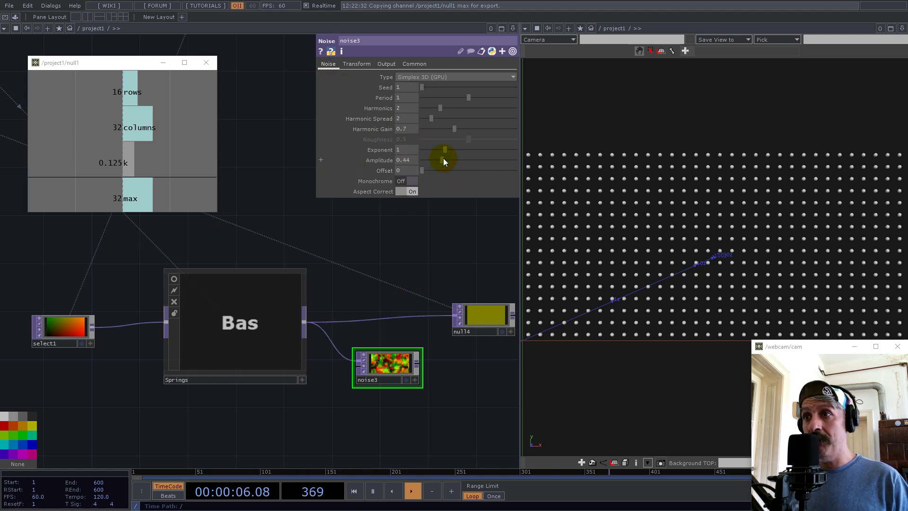
Copy noise2's Amplitude expression 1/op('null1')['max']/100 into noise3's Amplitude
scroll(326, 357, "down", 5)
left_click_drag(262, 259, 373, 375)
scroll(270, 310, "up", 5)
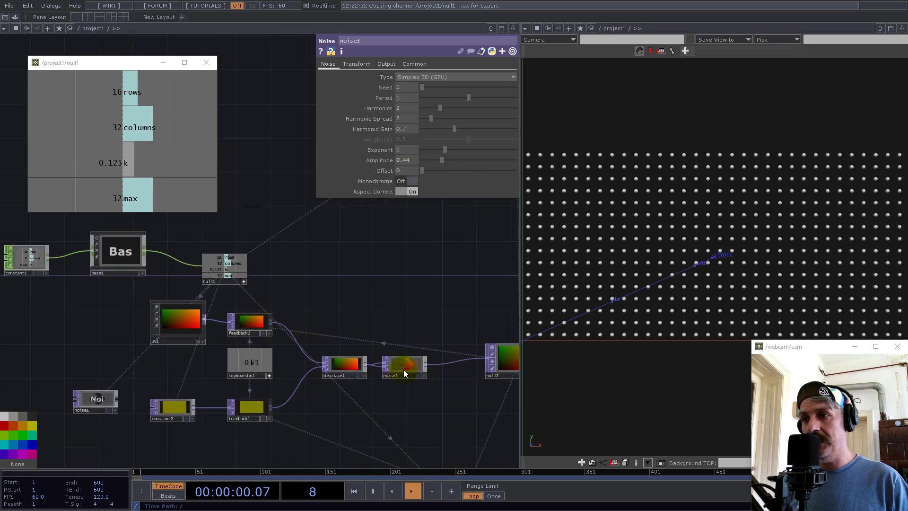
left_click(396, 364)
left_click(405, 160)
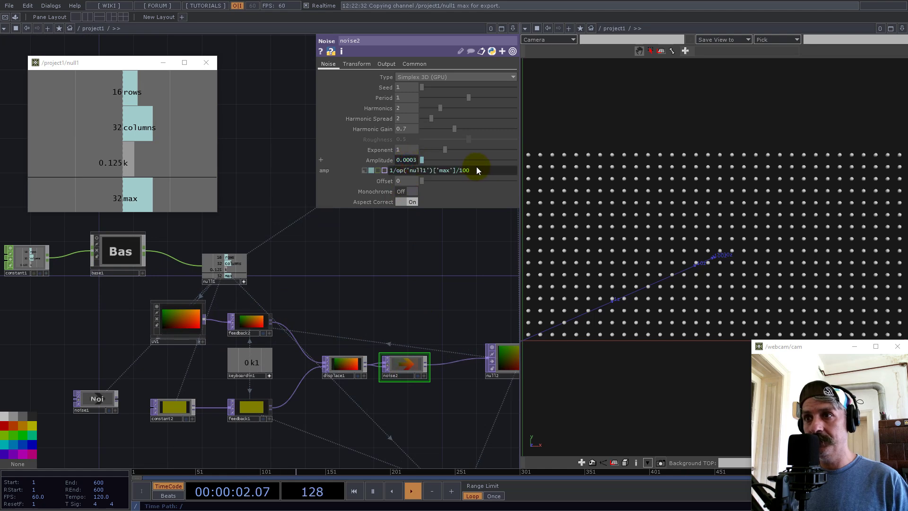
left_click_drag(477, 170, 343, 176)
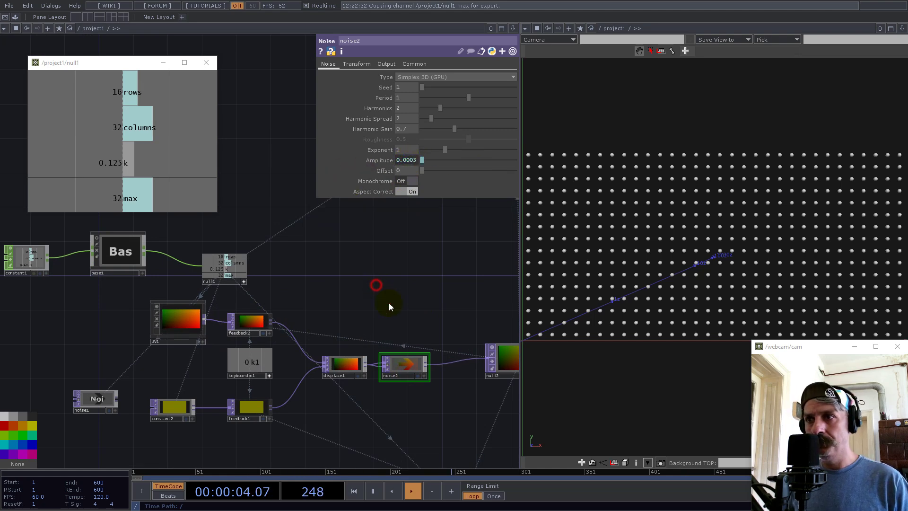
left_click_drag(429, 406, 269, 179)
left_click_drag(492, 306, 293, 217)
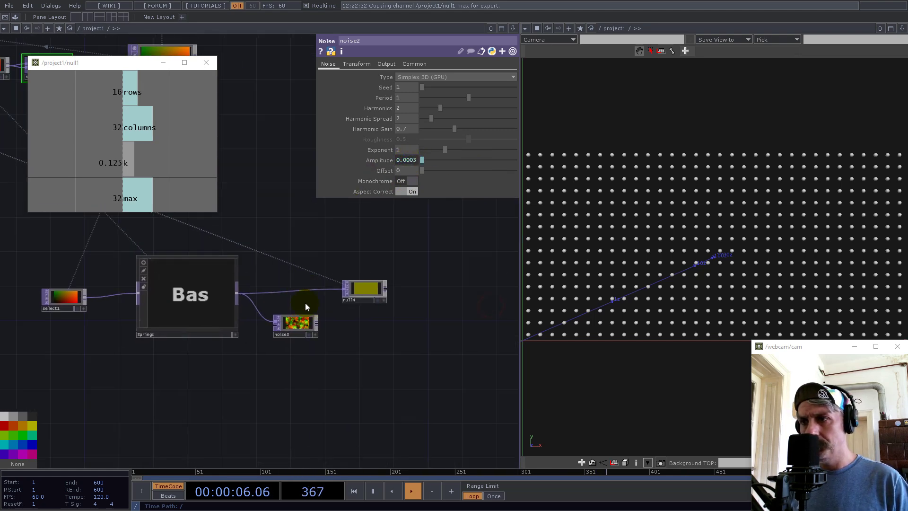
left_click(299, 325)
key("ctrl+v")
key("Return")
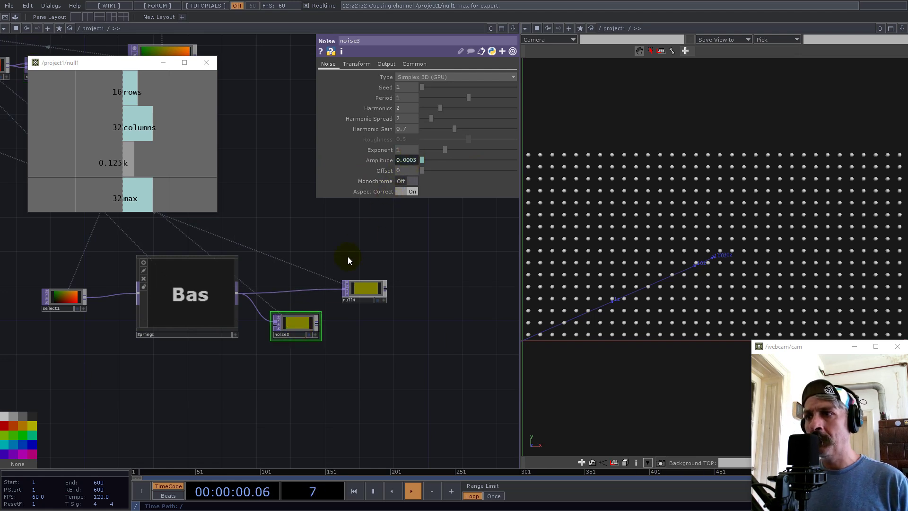
Move null4 farther from Springs, connect select1 to noise3's second input, and feed noise3's output into null4
left_click_drag(358, 294, 390, 288)
left_click_drag(301, 260, 399, 242)
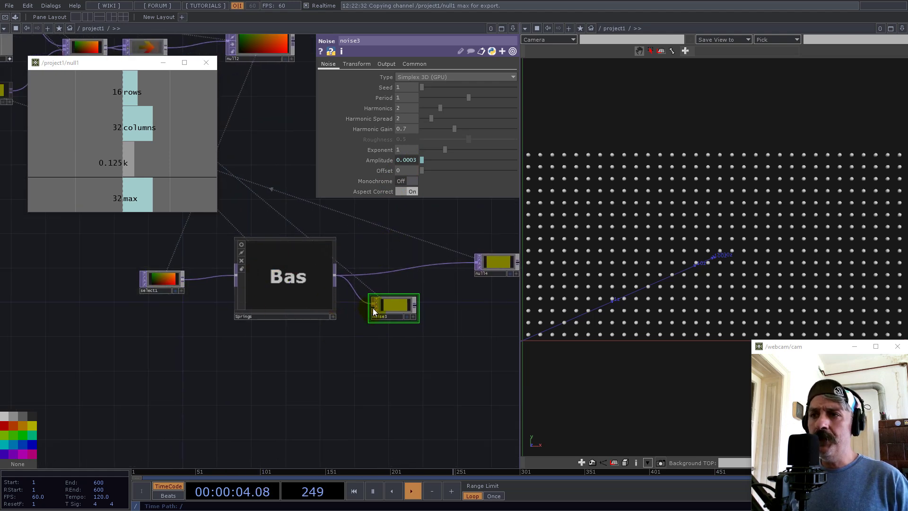
scroll(372, 307, "up", 5)
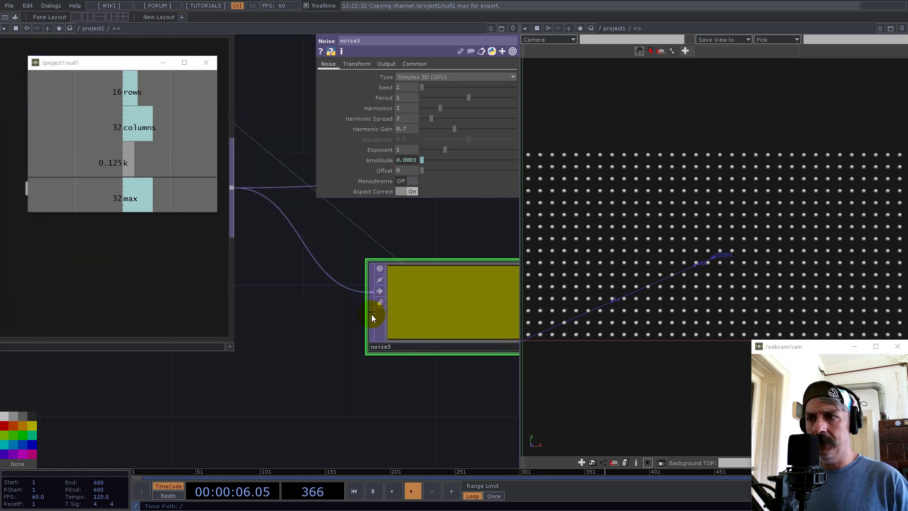
scroll(373, 311, "down", 5)
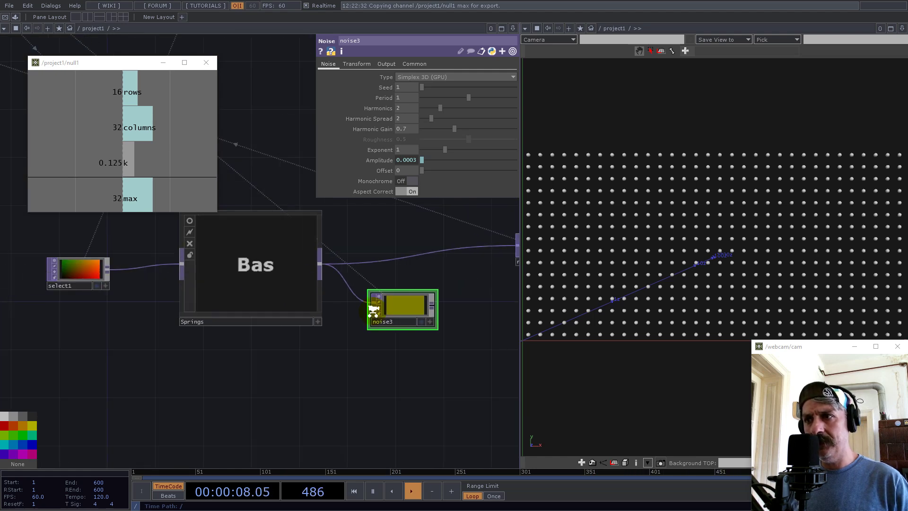
left_click(184, 282)
left_click(374, 308)
left_click(415, 307)
left_click(465, 269)
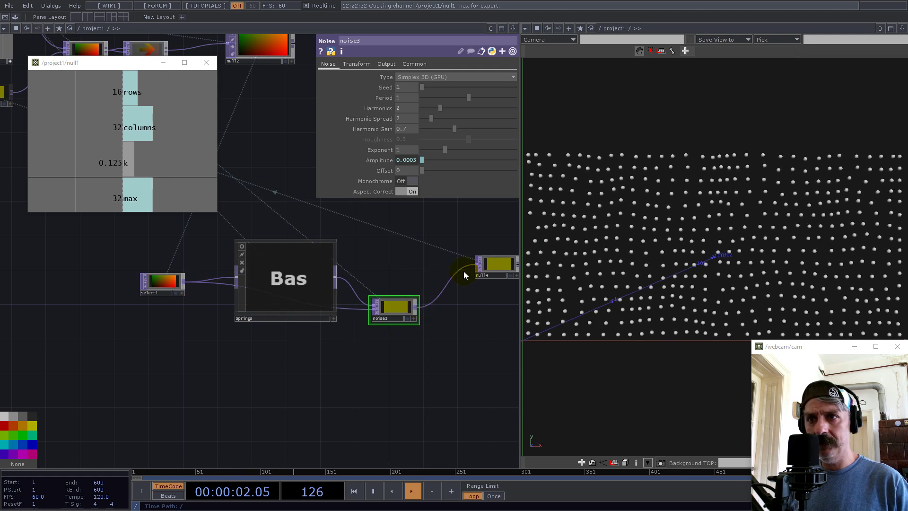
Animate noise3 by setting its Translate z expression to absTime.seconds/20
left_click(400, 312)
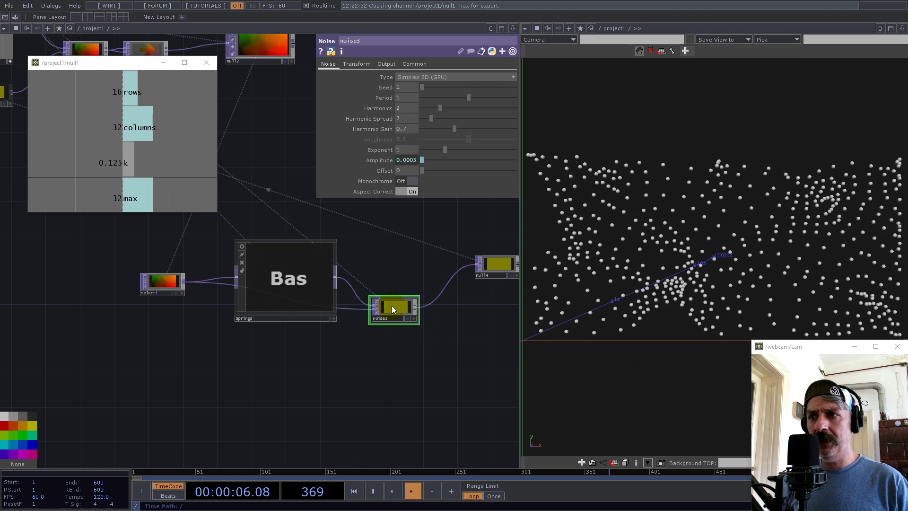
left_click(357, 62)
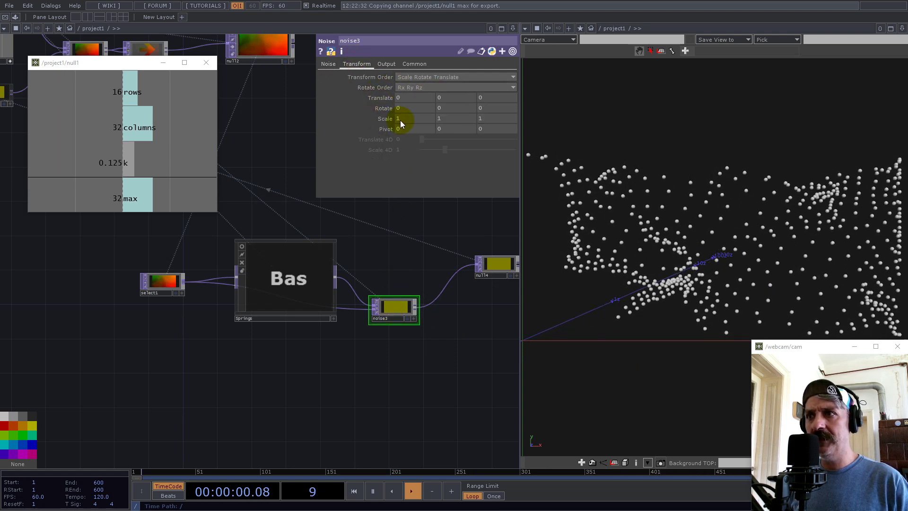
left_click(387, 98)
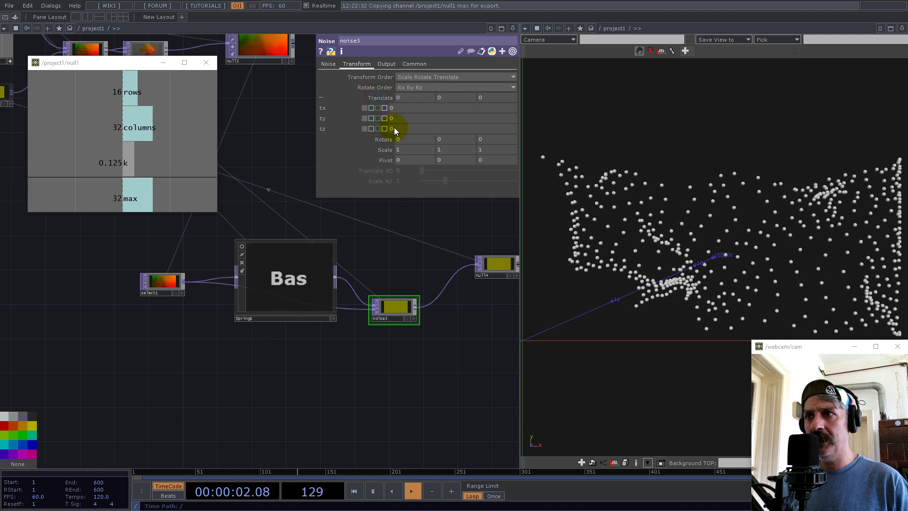
type("absTi")
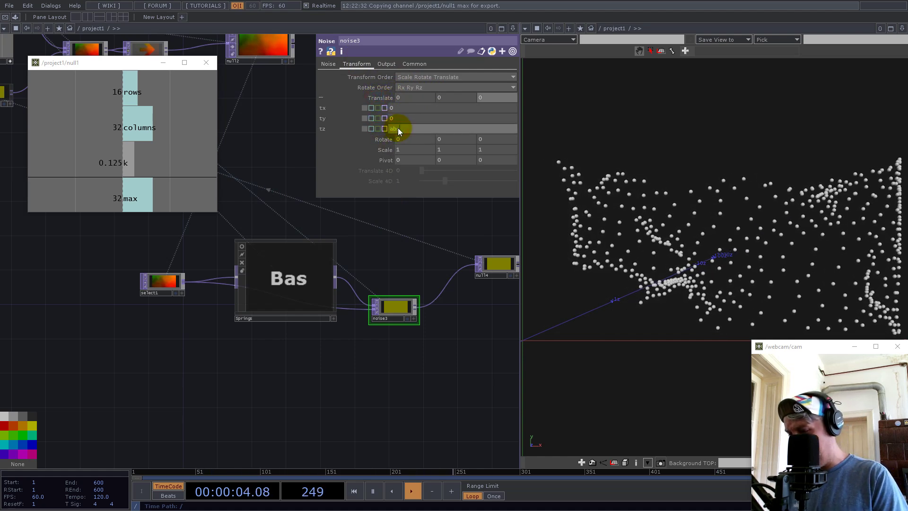
type("me.se")
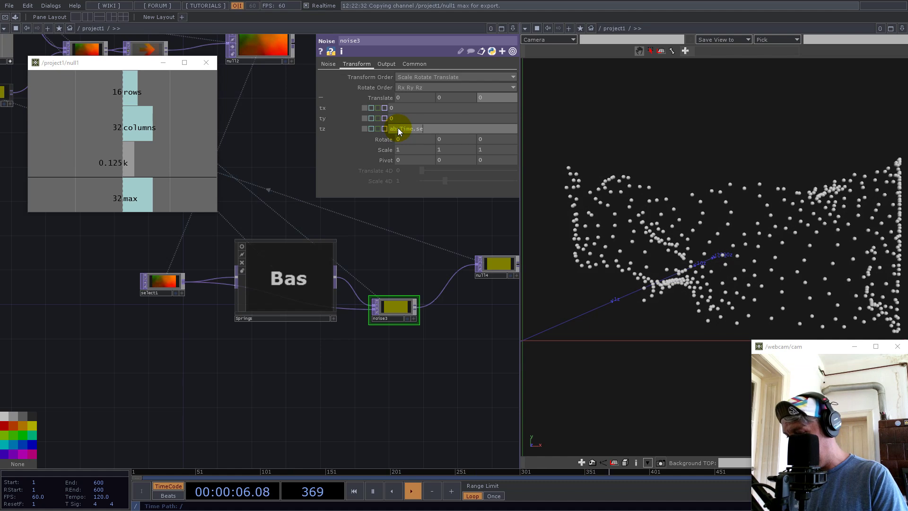
type("conds/20")
key("Return")
left_click(425, 273)
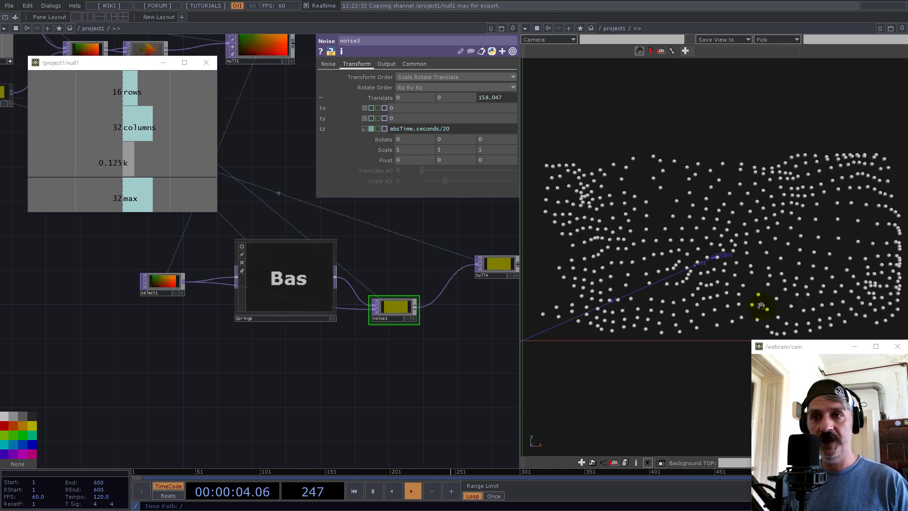
Try a k value of 0.5 in constant1, and undo the change
scroll(478, 361, "down", 6)
scroll(302, 258, "up", 6)
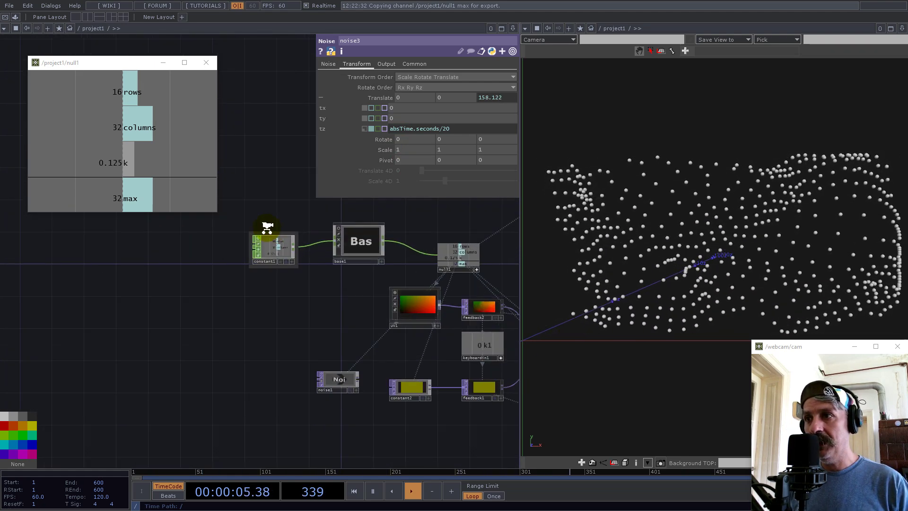
left_click(282, 248)
mouse_move(485, 98)
left_mouse_down()
mouse_move(519, 96)
mouse_move(490, 102)
left_mouse_up()
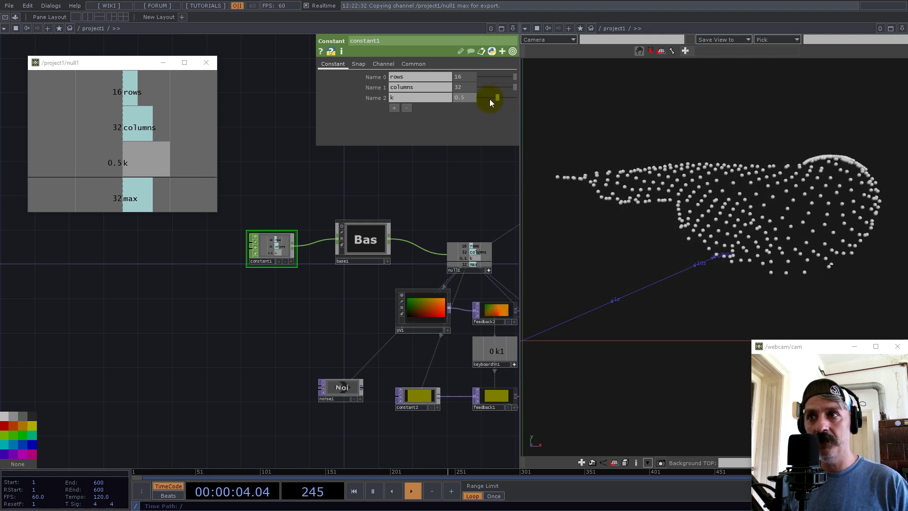
key("ctrl+z")
Examine how select1 feeds Springs and noise3, and trace the network back to the UV1 component
left_click_drag(450, 203, 210, 251)
scroll(210, 251, "down", 3)
left_click_drag(405, 322, 323, 247)
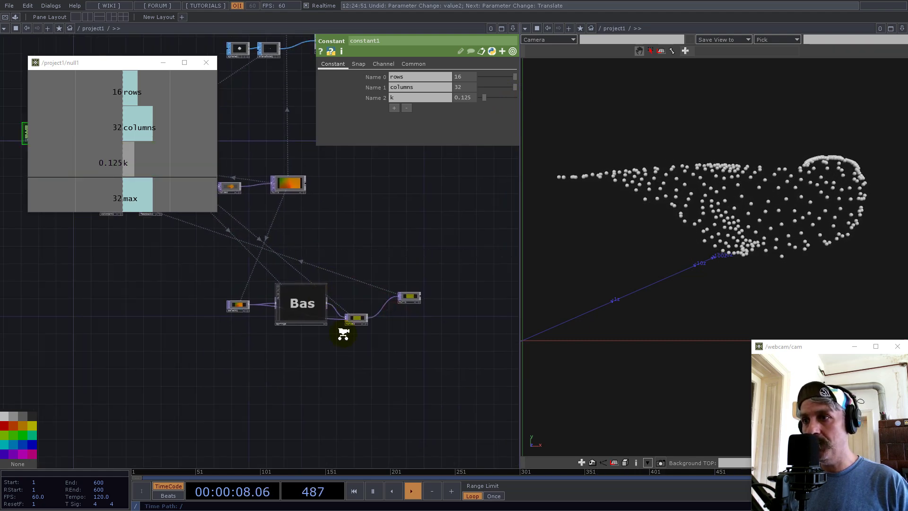
scroll(342, 334, "up", 4)
left_click_drag(395, 287, 395, 275)
left_click_drag(361, 197, 463, 274)
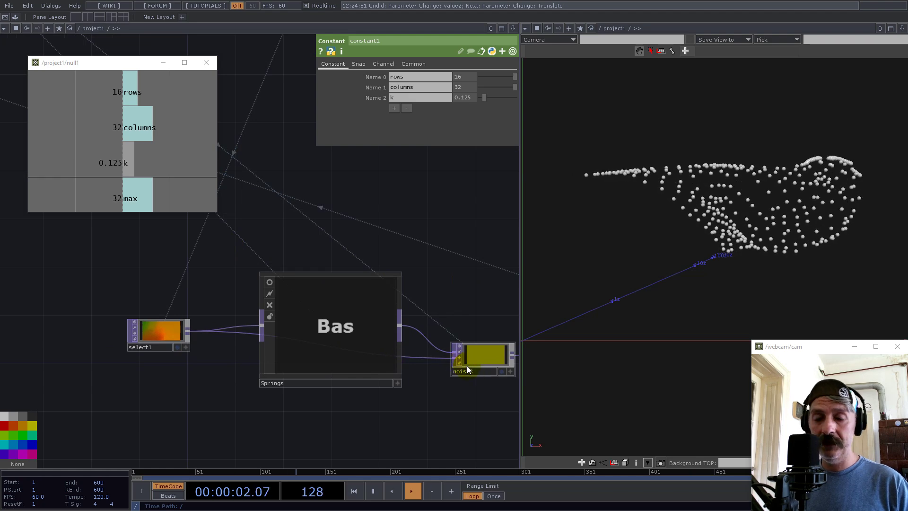
scroll(353, 331, "down", 5)
left_click_drag(180, 287, 274, 359)
scroll(246, 242, "up", 5)
scroll(242, 286, "down", 5)
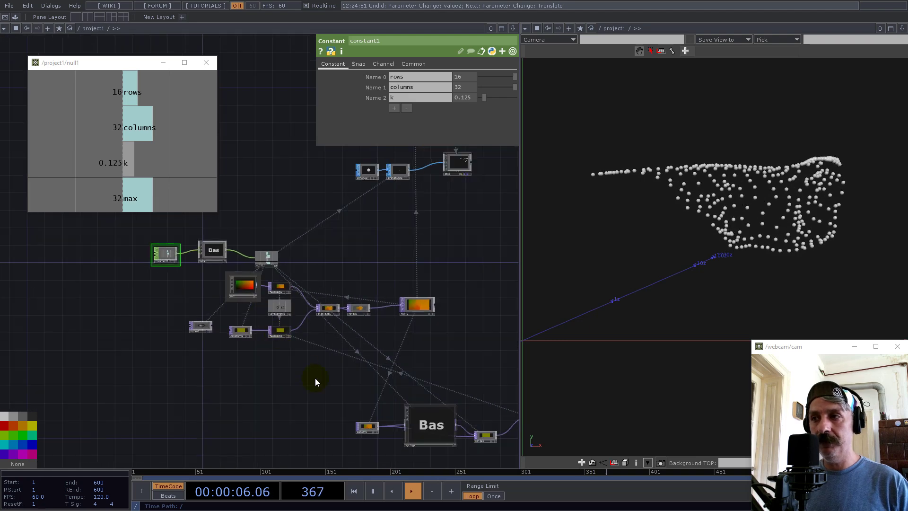
Add a Select TOP below the position and force feedback nodes, and set its TOP to UV1/out1
key("Tab")
type("se")
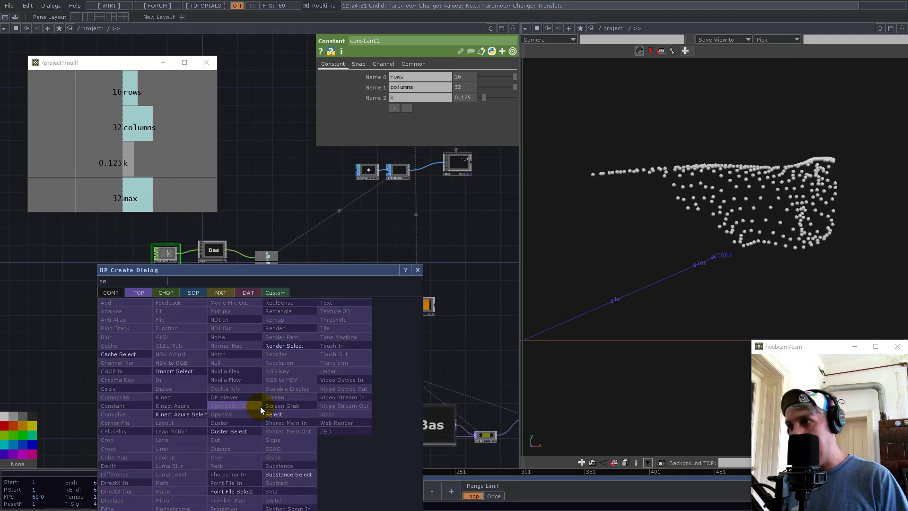
left_click(271, 415)
left_click(248, 403)
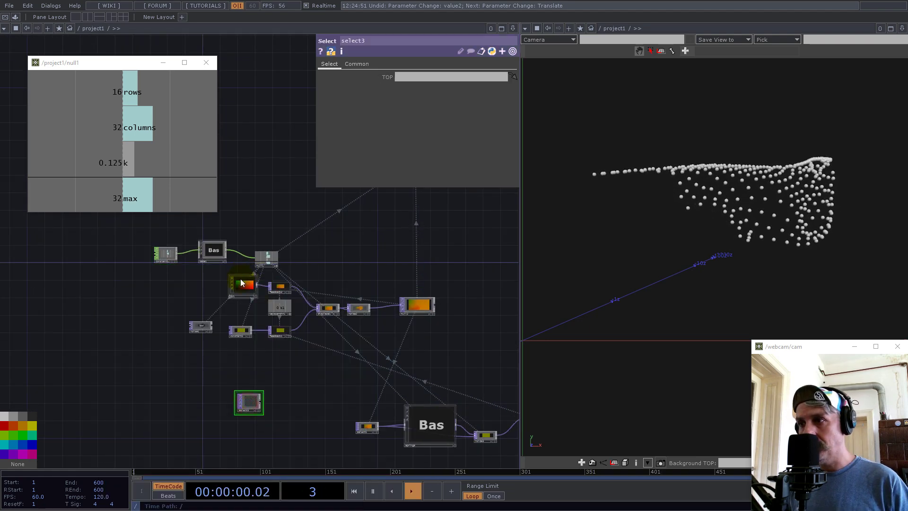
left_click(424, 76)
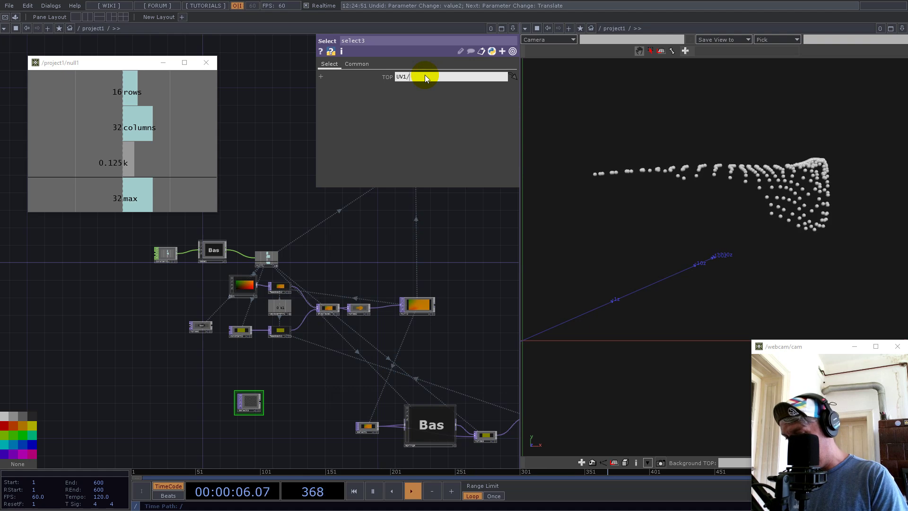
type("1")
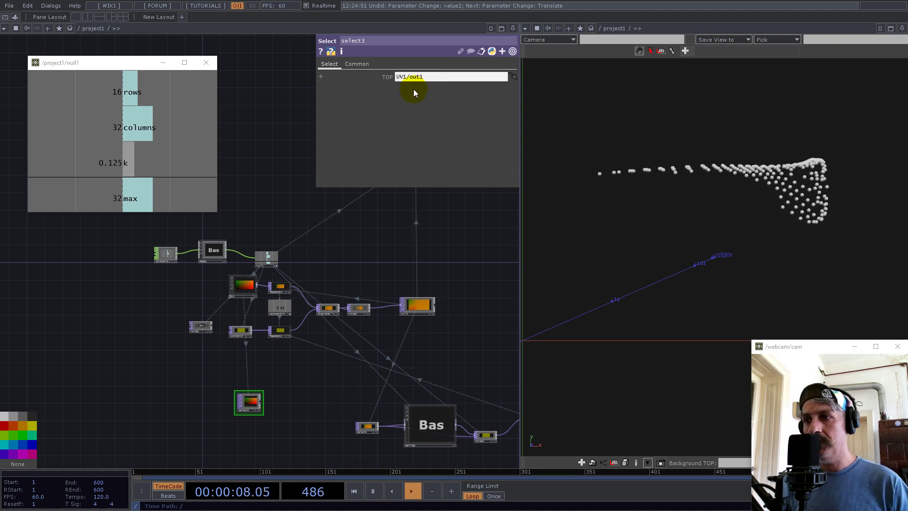
Move the new Select TOP below Springs and connect it to noise3's second input in place of select1
left_click_drag(337, 364, 278, 310)
key("ctrl+v")
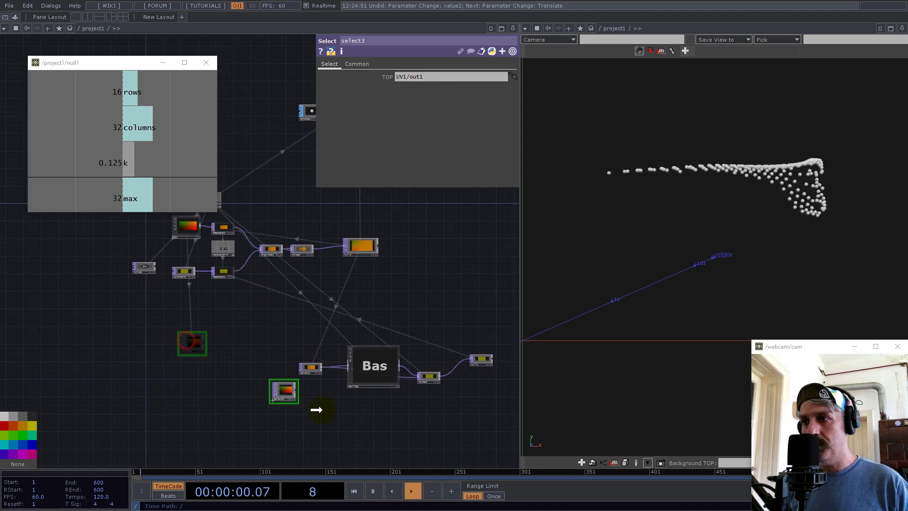
scroll(387, 412, "up", 5)
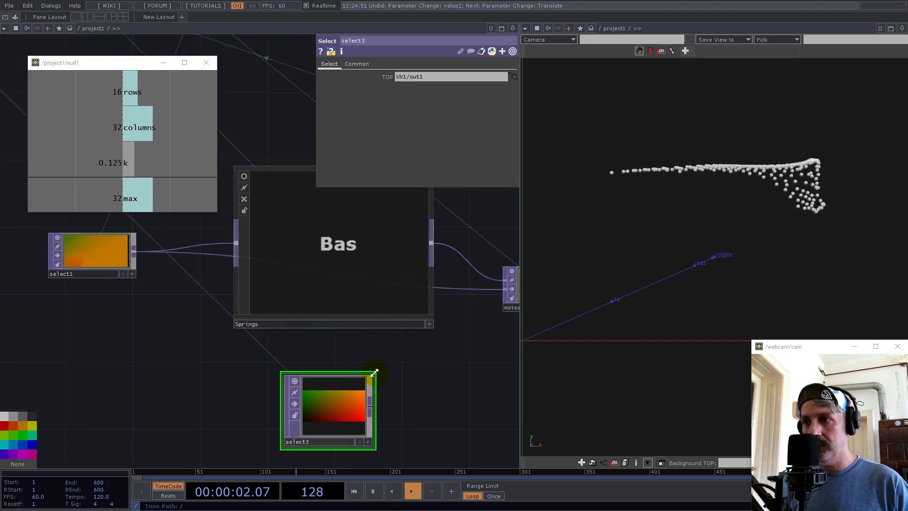
left_click(373, 418)
left_click_drag(371, 418, 491, 298)
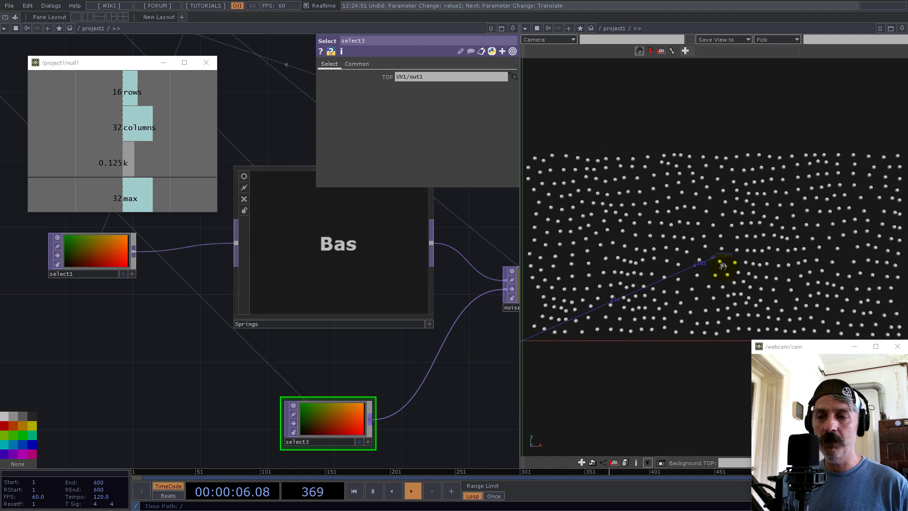
scroll(319, 256, "down", 5)
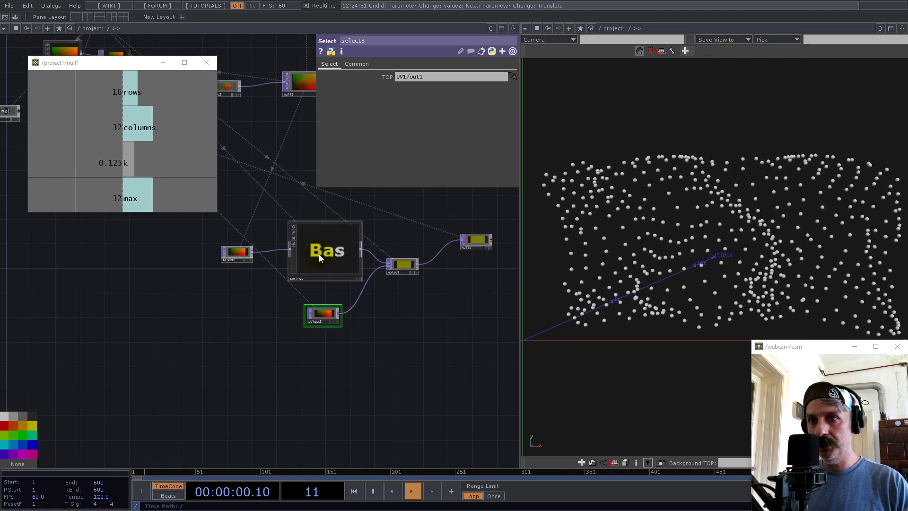
scroll(359, 349, "down", 3)
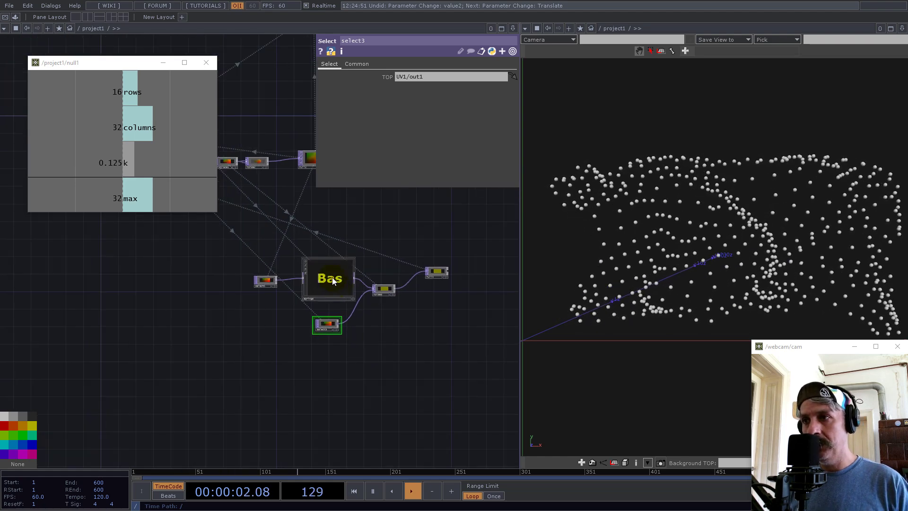
Move the floating null1 viewer window away from the network nodes
left_click_drag(332, 279, 324, 285)
left_click_drag(435, 318, 428, 281)
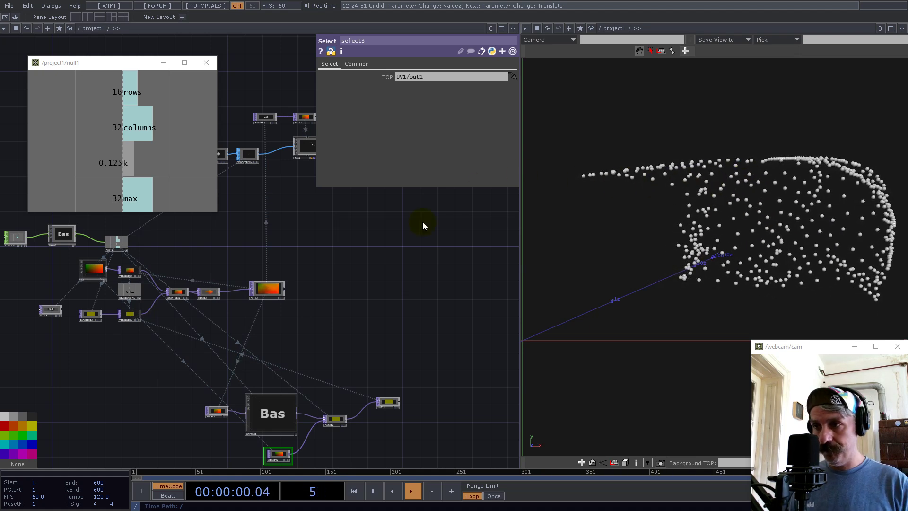
left_click_drag(366, 341, 345, 329)
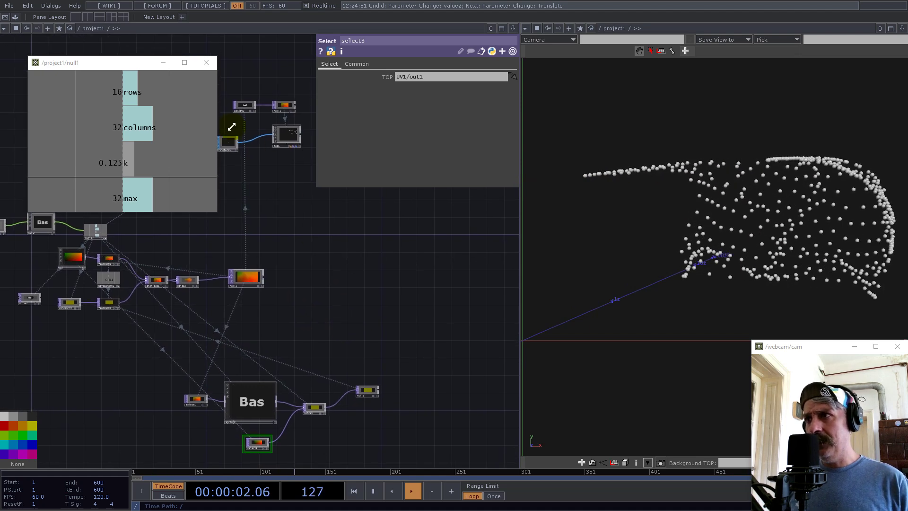
left_click(112, 66)
left_click_drag(112, 66, 92, 49)
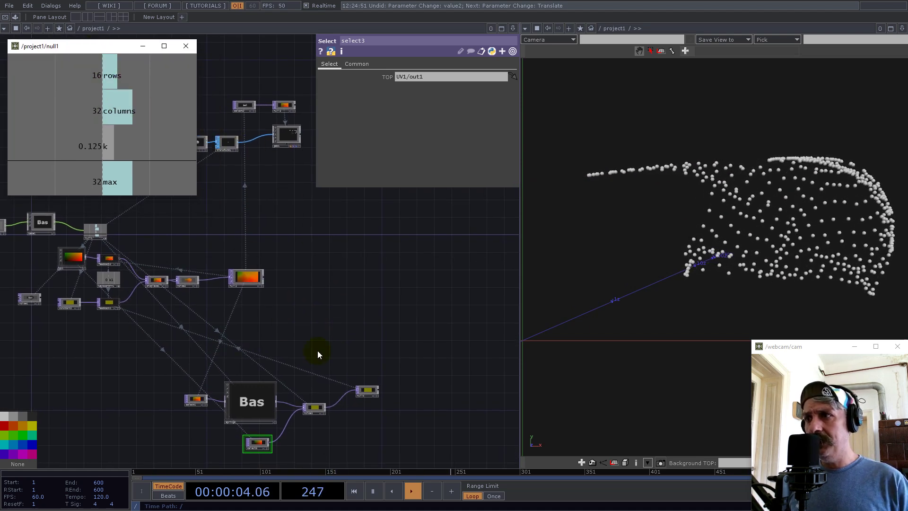
Add a Line SOP in the empty network area beyond the Springs nodes
left_click_drag(376, 337, 400, 343)
right_click_drag(415, 353, 164, 252)
left_click_drag(215, 315, 360, 237)
left_click_drag(415, 379, 262, 213)
left_click_drag(284, 340, 336, 298)
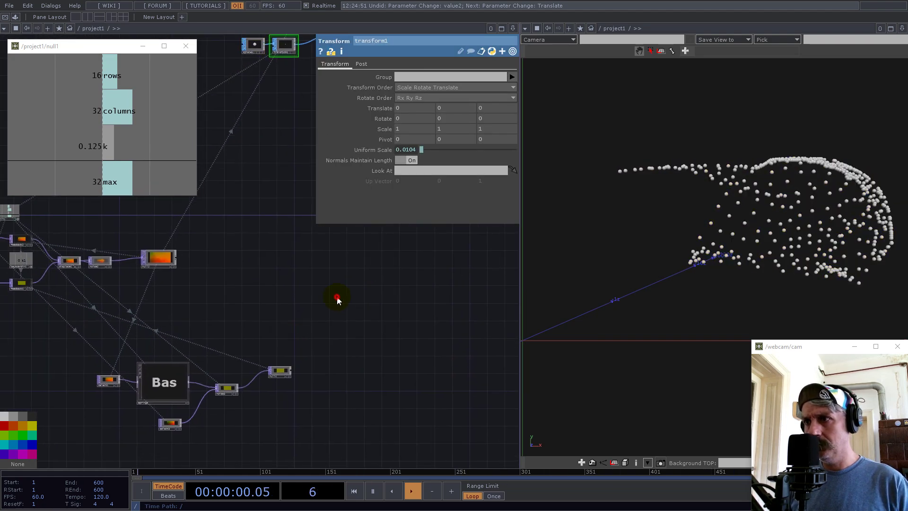
key("Tab")
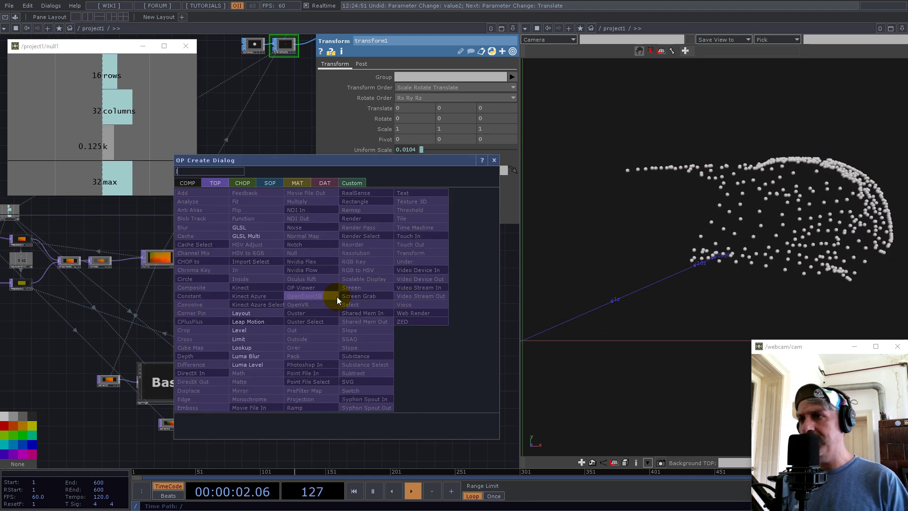
left_click(270, 183)
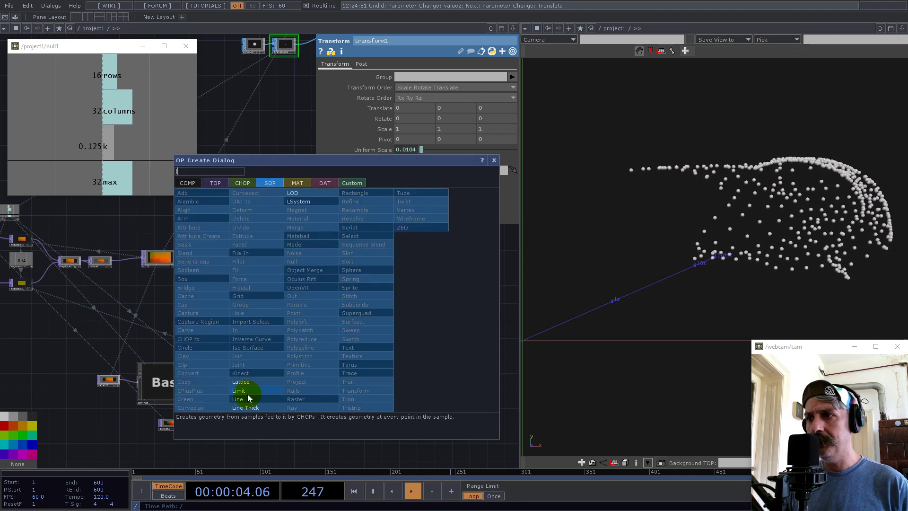
left_click(247, 400)
left_click(369, 307)
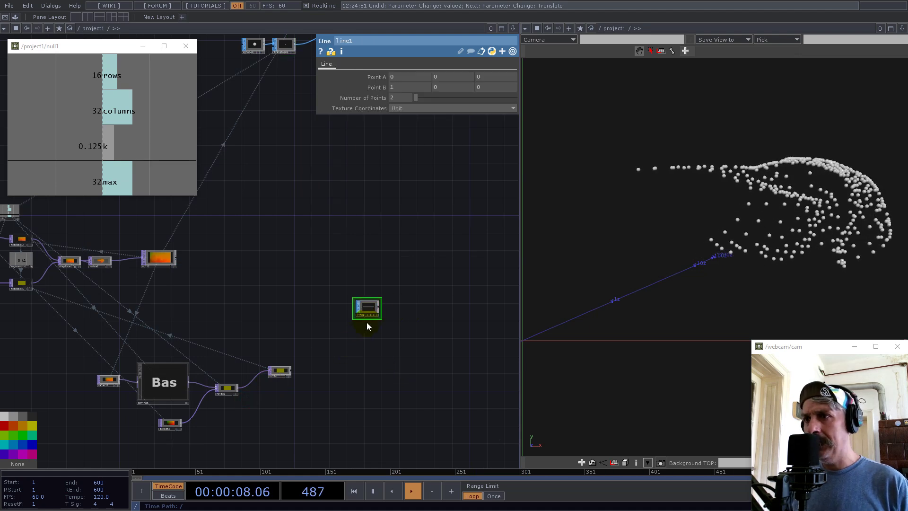
Set line1's Point B to 0, 0, 1 so the line runs along the Z axis
scroll(371, 326, "up", 10)
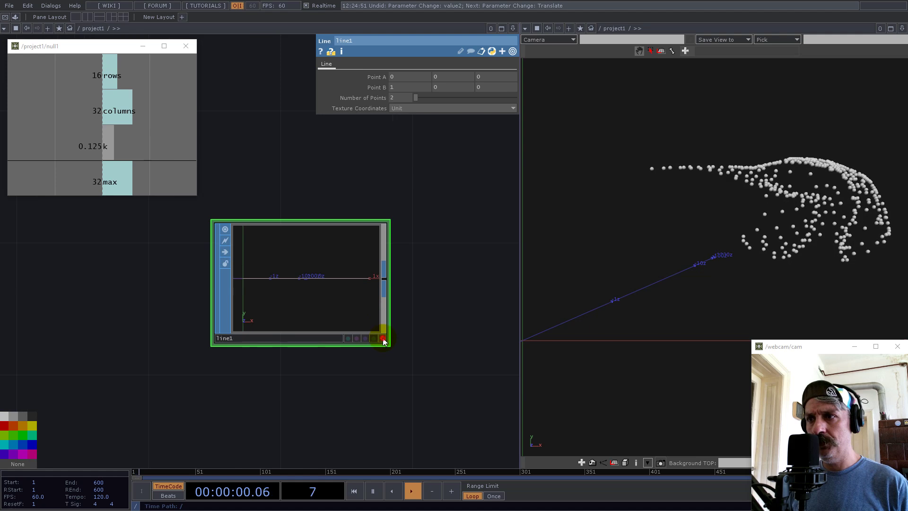
left_click(384, 342)
left_click_drag(334, 284, 318, 262)
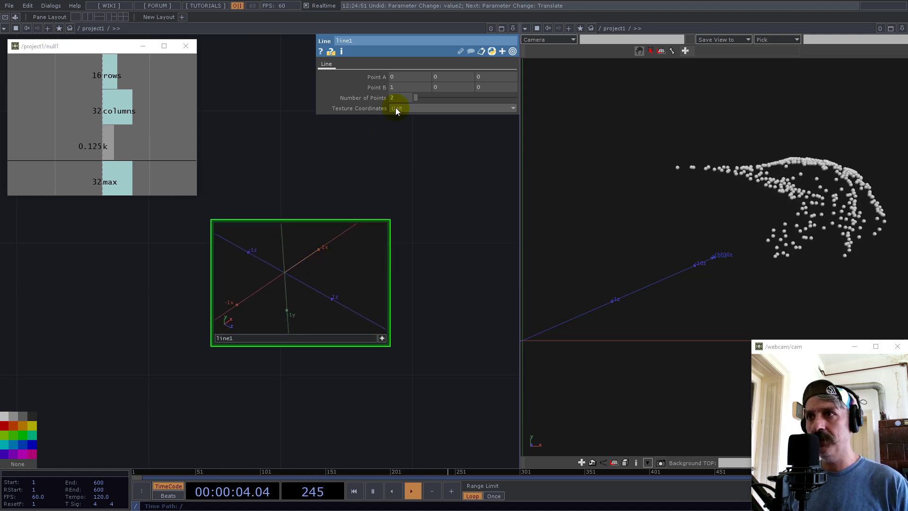
type("0")
key("Tab")
key("Tab")
type("1")
Turn on point display in line1's viewer through its display options
right_click(285, 270)
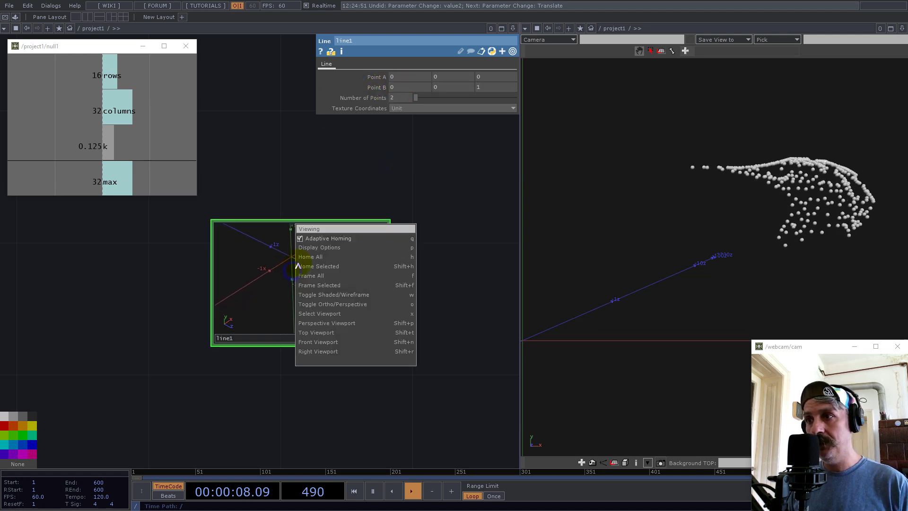
left_click(312, 248)
left_click(142, 82)
left_click(279, 45)
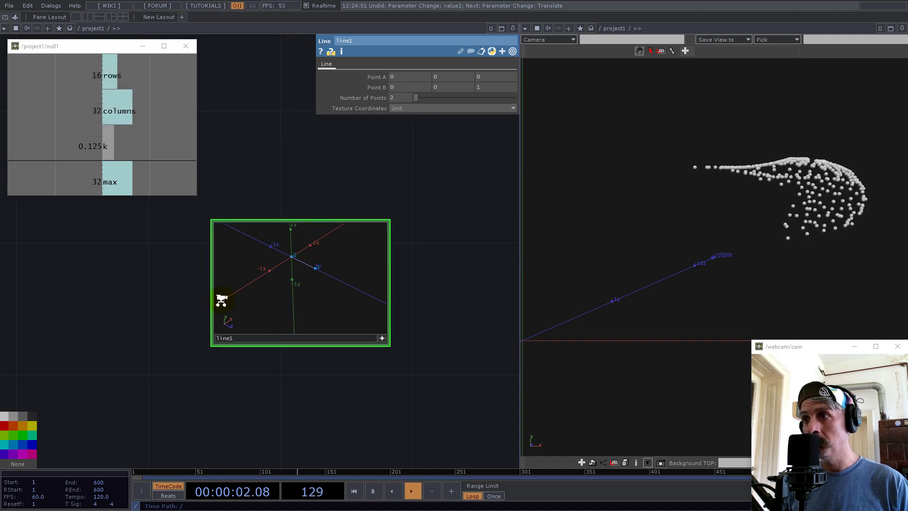
scroll(218, 300, "down", 4)
left_click(277, 313)
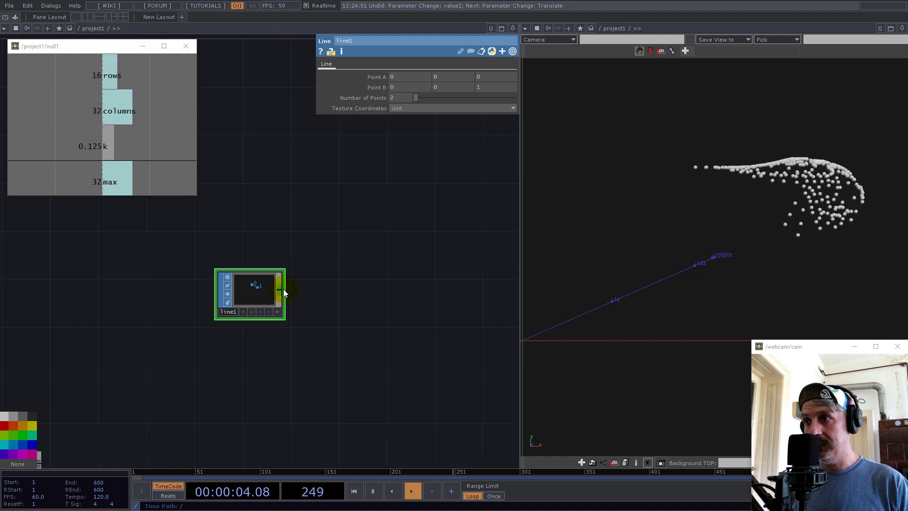
Add a Geometry COMP fed by line1's output and place it beside the Line node
right_click(283, 292)
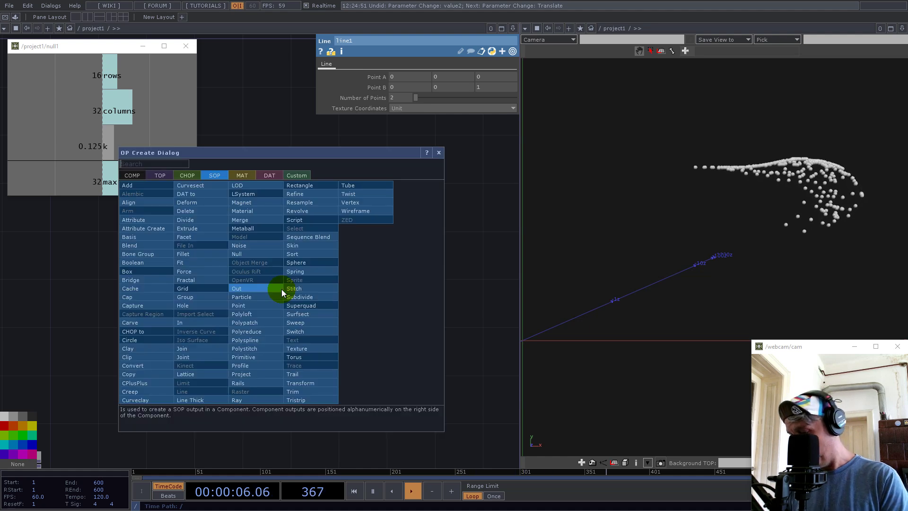
type("ge")
left_click(130, 175)
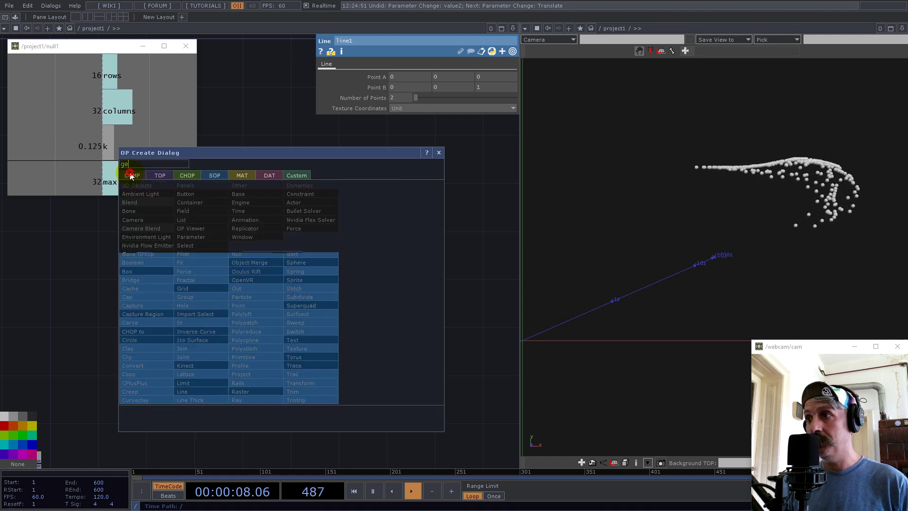
left_click(142, 251)
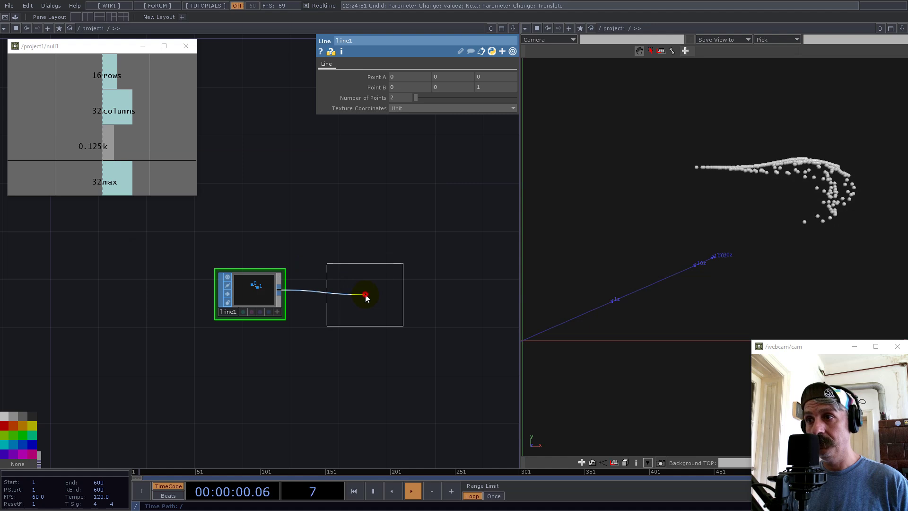
left_click(366, 297)
key("h")
right_click_drag(223, 367, 186, 345)
left_click_drag(325, 409, 242, 341)
left_click_drag(147, 311, 212, 423)
left_click_drag(162, 372, 242, 380)
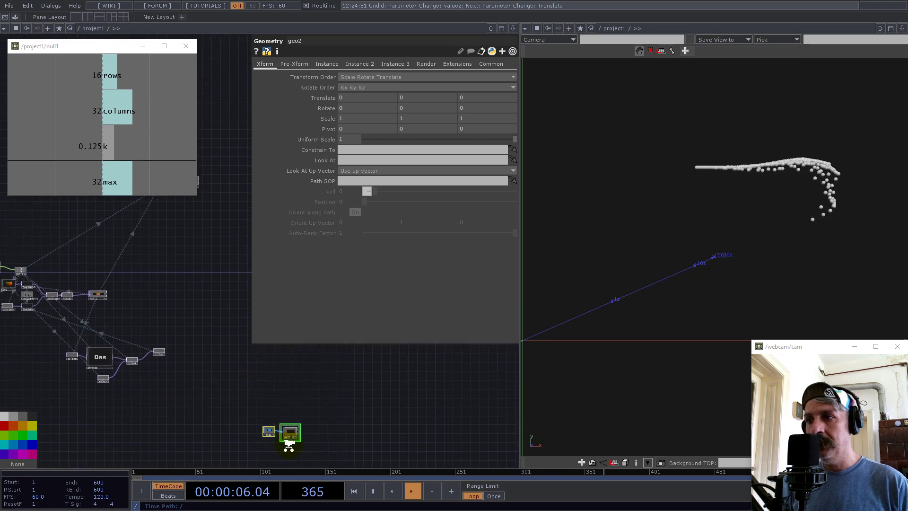
Add a Select TOP above line1 and set its TOP to null2
scroll(288, 446, "up", 5)
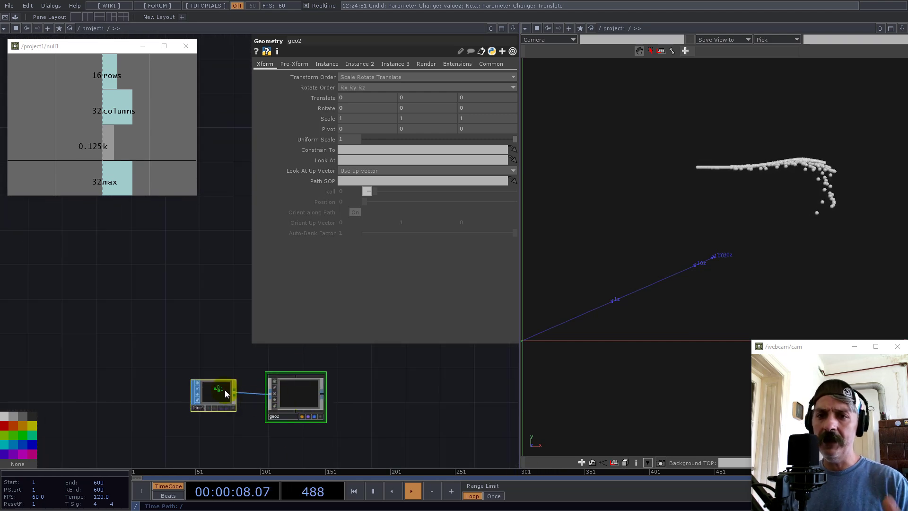
scroll(225, 389, "down", 5)
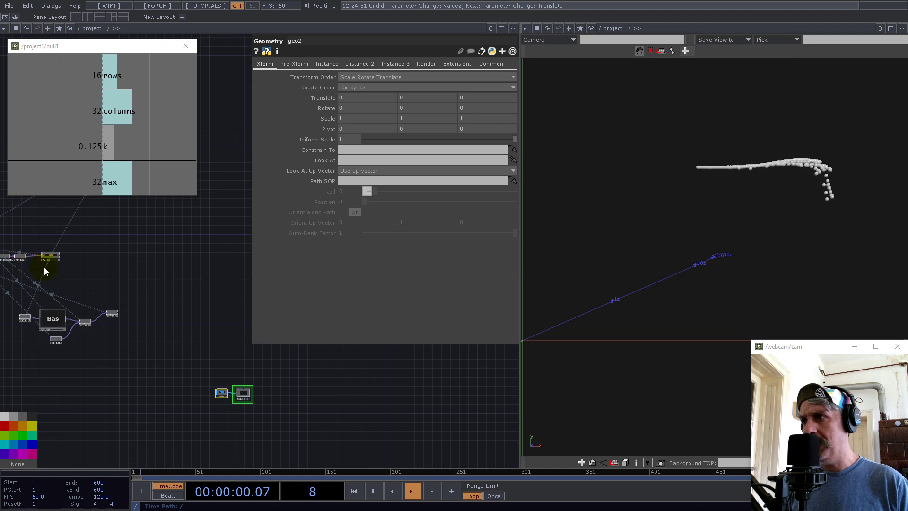
key("Tab")
type("se")
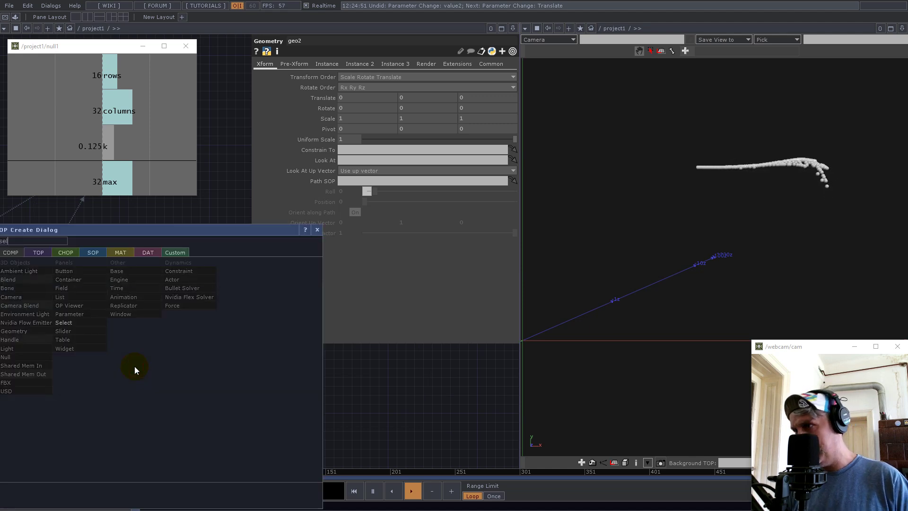
left_click(38, 252)
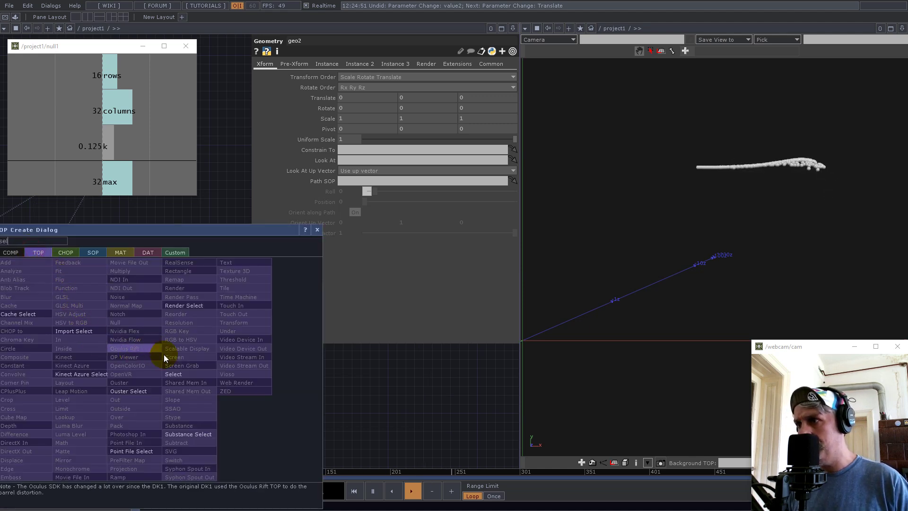
left_click(173, 374)
left_click(196, 363)
left_click_drag(54, 259, 408, 78)
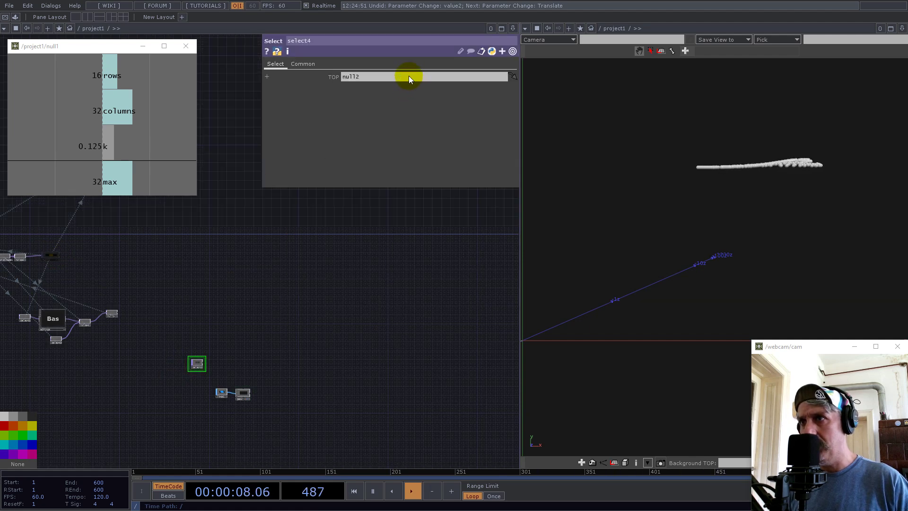
Connect a Null TOP to the new Select TOP's output and move the Select up and away from line1
scroll(22, 217, "up", 8)
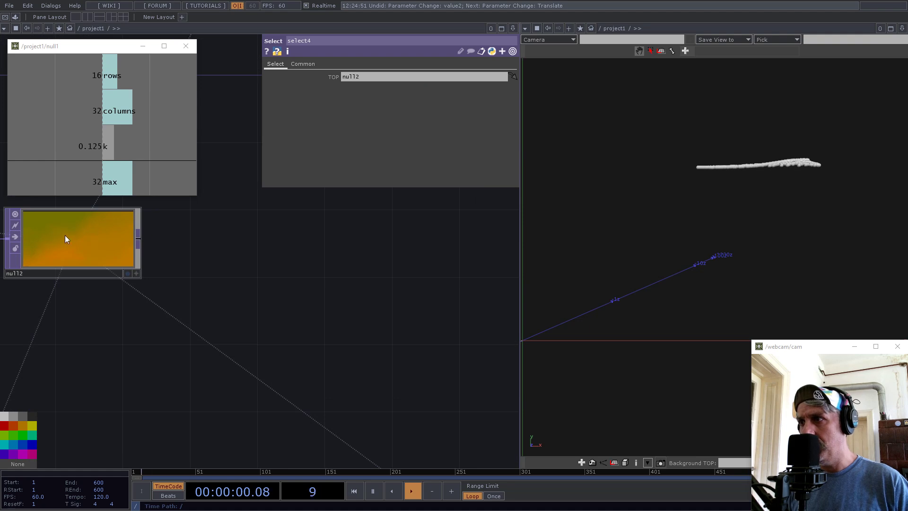
middle_click_drag(121, 230, 260, 297)
left_click_drag(260, 298, 364, 356)
right_click(359, 360)
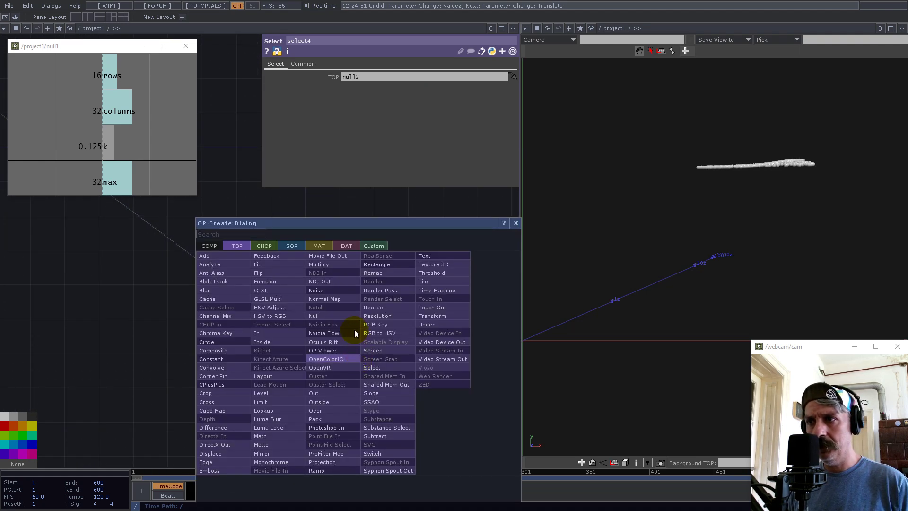
left_click(322, 310)
left_click(439, 358)
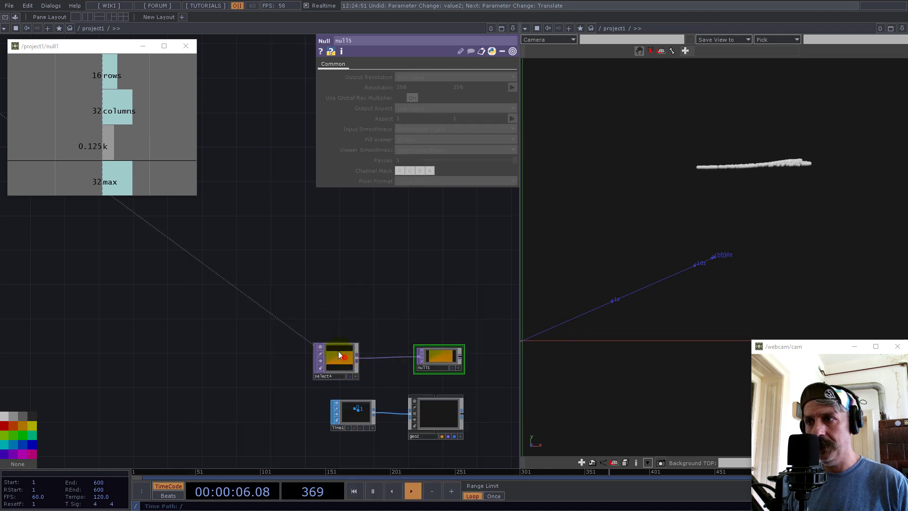
left_click_drag(331, 362, 305, 334)
Turn on instancing for geo2, with null5 as Translate OP and r, g and b as Translate X, Y and Z
left_click(423, 409)
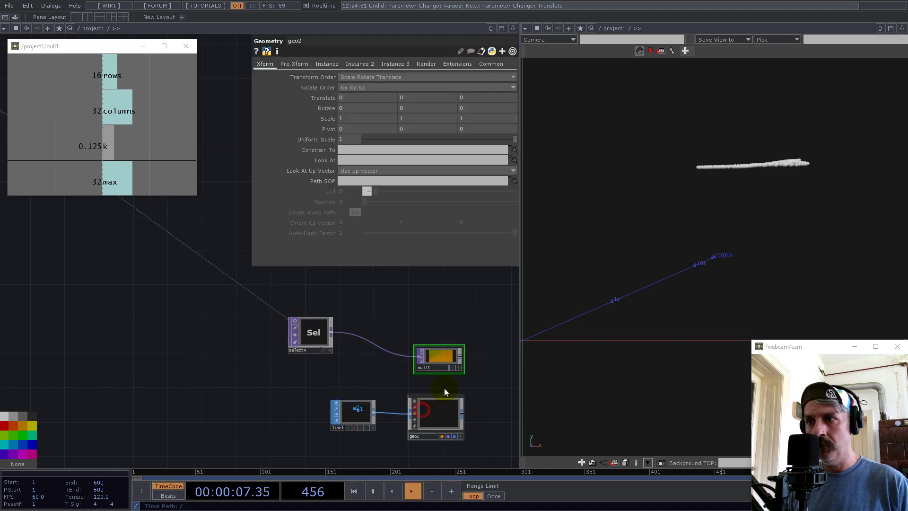
left_click(327, 64)
left_click(354, 76)
left_click_drag(477, 375, 102, 357)
left_click_drag(157, 337, 349, 155)
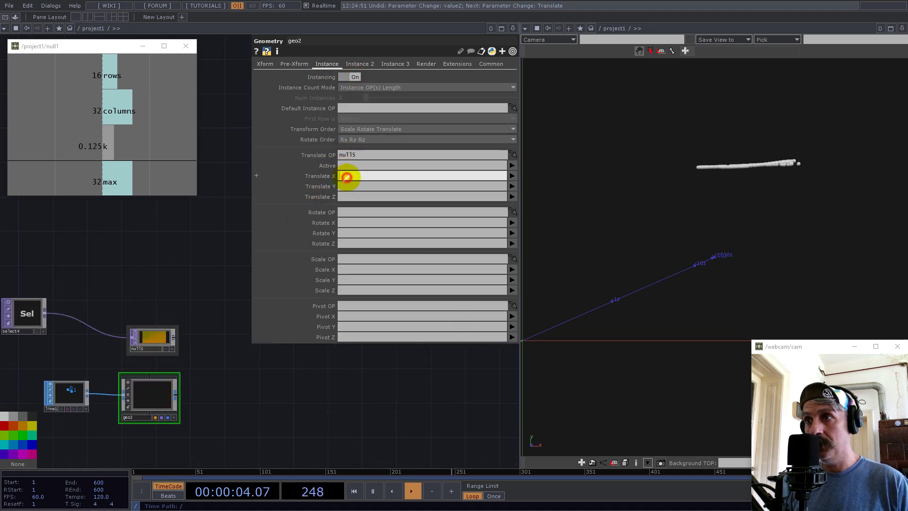
type("r")
key("Tab")
type("g")
key("Tab")
type("b")
Examine the instanced lines in the 3D viewport from a wider angle and compare them with line1
left_click(184, 246)
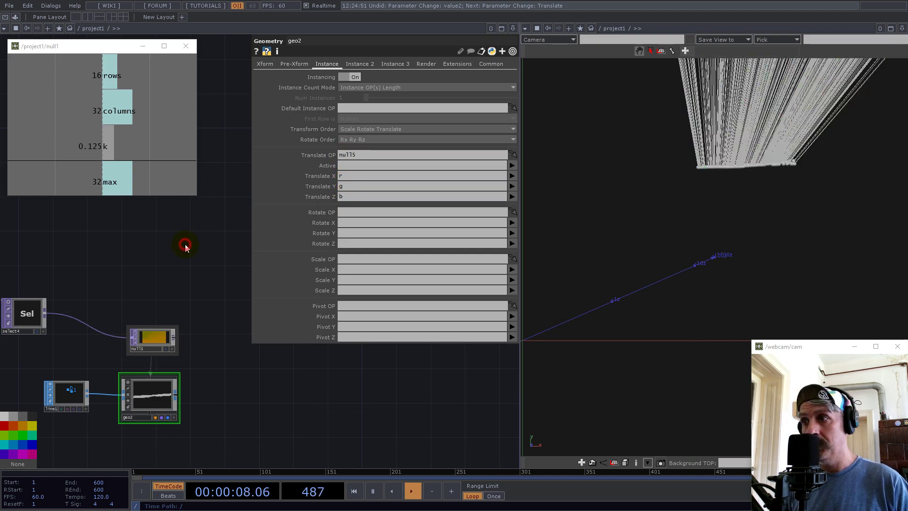
scroll(641, 238, "down", 5)
left_click_drag(641, 238, 674, 208)
scroll(603, 237, "down", 5)
scroll(52, 402, "up", 4)
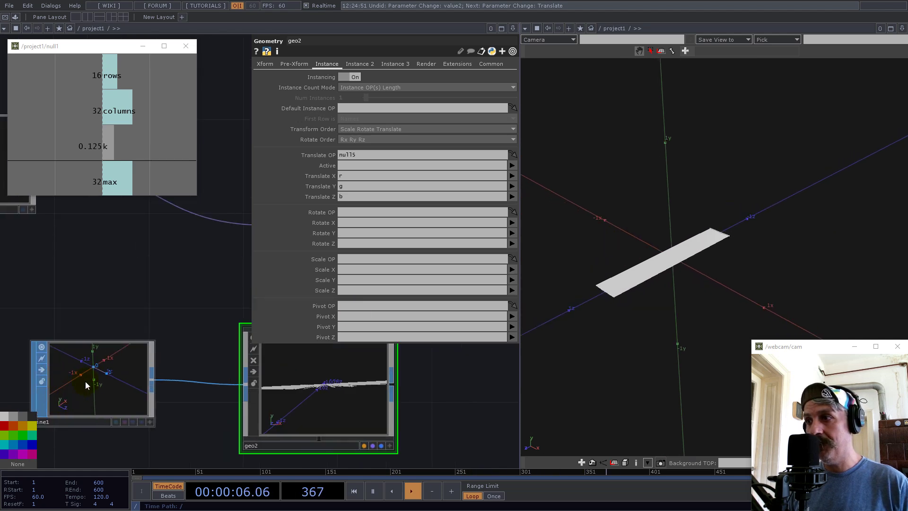
left_click(95, 370)
scroll(409, 336, "down", 4)
scroll(409, 336, "down", 3)
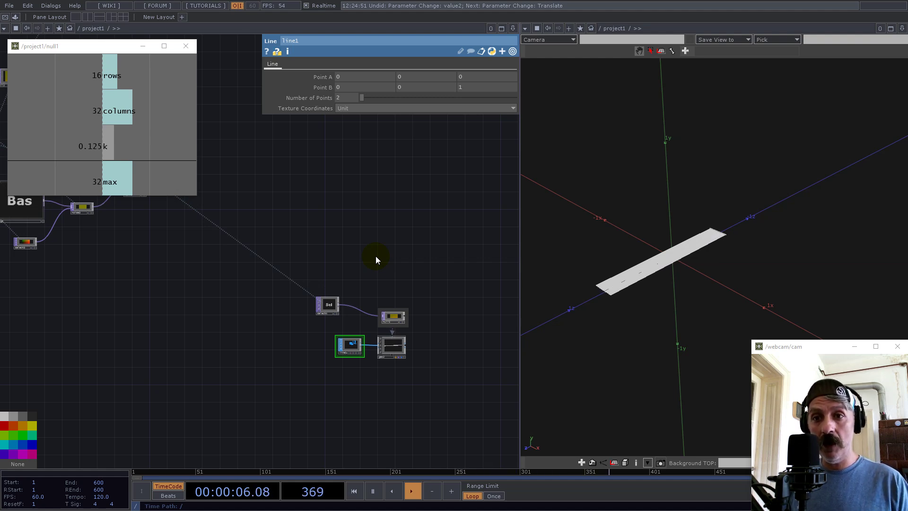
Split the network editor pane into a top and a bottom pane
left_click_drag(128, 281, 268, 298)
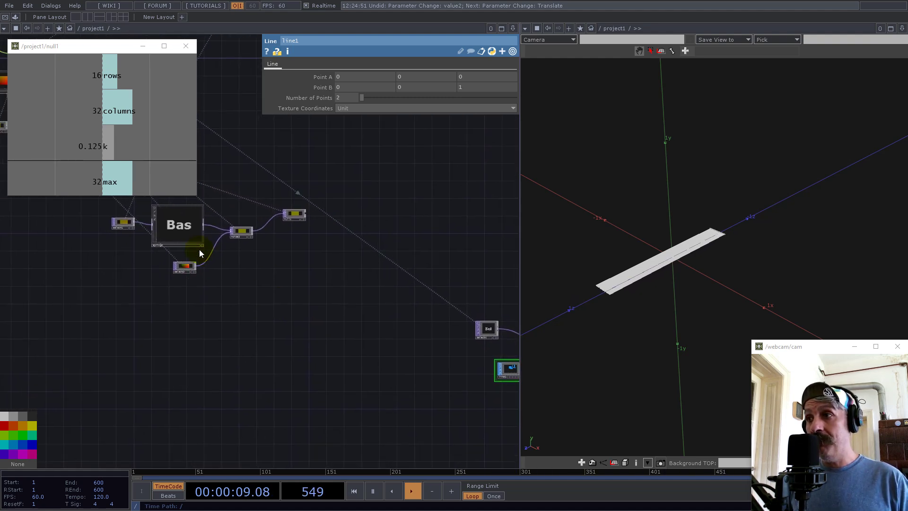
left_click(514, 29)
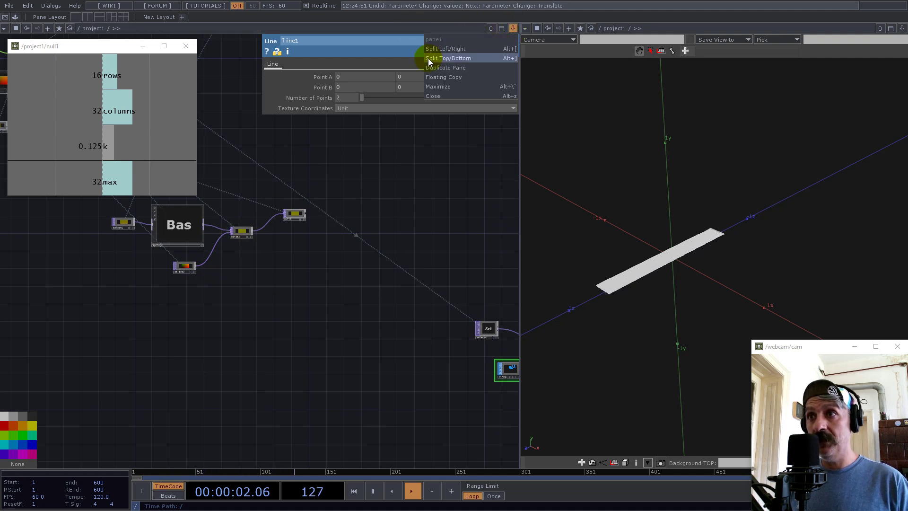
left_click(455, 58)
scroll(274, 373, "down", 3)
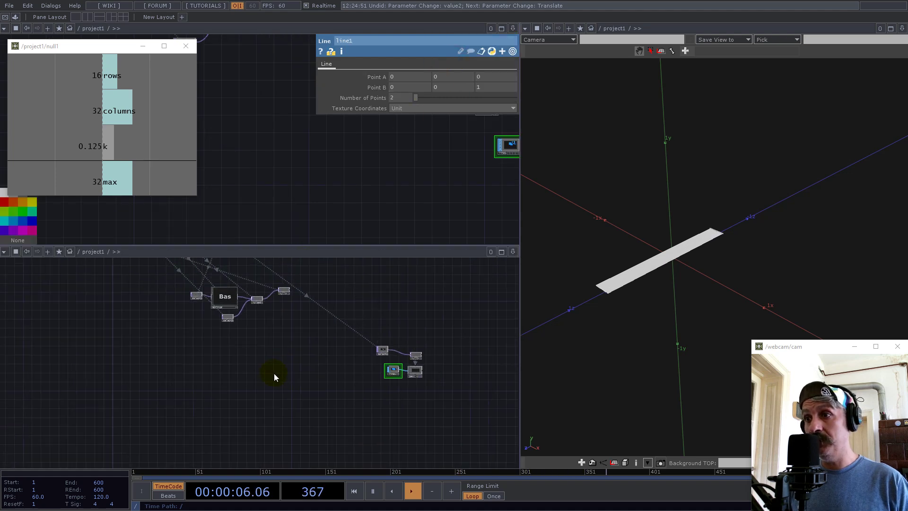
Add a Select TOP in the lower network pane, below the Springs nodes and beside line1
key("Tab")
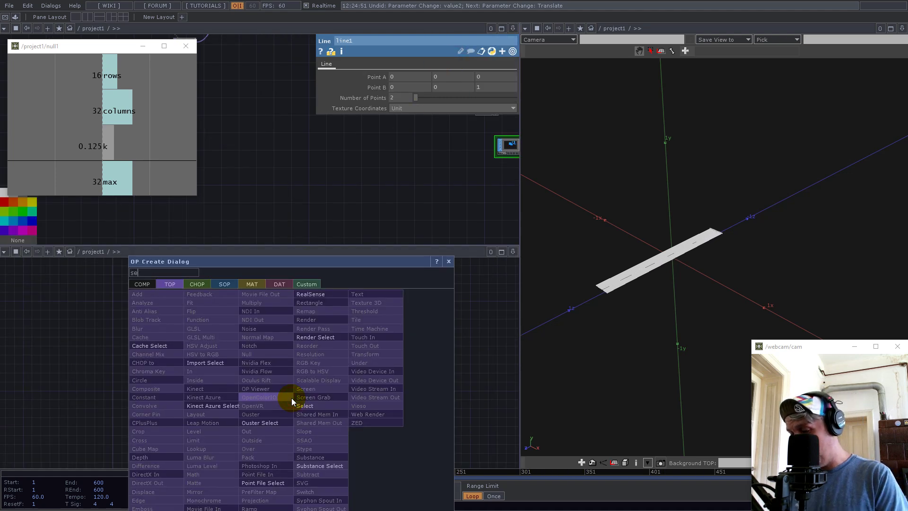
left_click(296, 406)
left_click(316, 389)
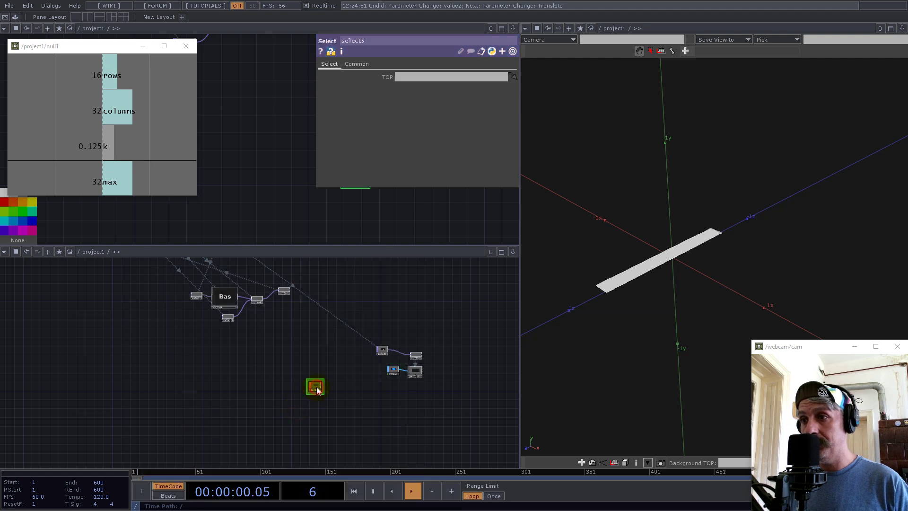
Move the floating null1 viewer over the 3D viewport and bring the Springs nodes into view in the upper network pane
left_click_drag(112, 45, 793, 67)
left_click_drag(233, 119, 215, 188)
left_click_drag(198, 136, 209, 197)
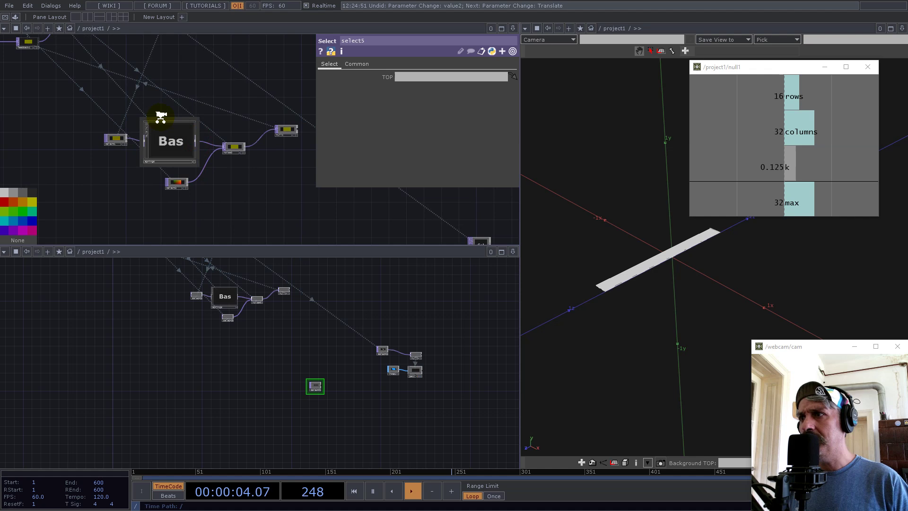
Open the Springs component's internal network in the upper network pane and bring its math and transform rows into view
scroll(160, 118, "up", 5)
left_click(194, 180)
key("i")
left_click_drag(247, 104, 124, 205)
scroll(118, 157, "up", 5)
scroll(118, 157, "up", 1)
left_click_drag(158, 163, 167, 112)
scroll(117, 157, "up", 7)
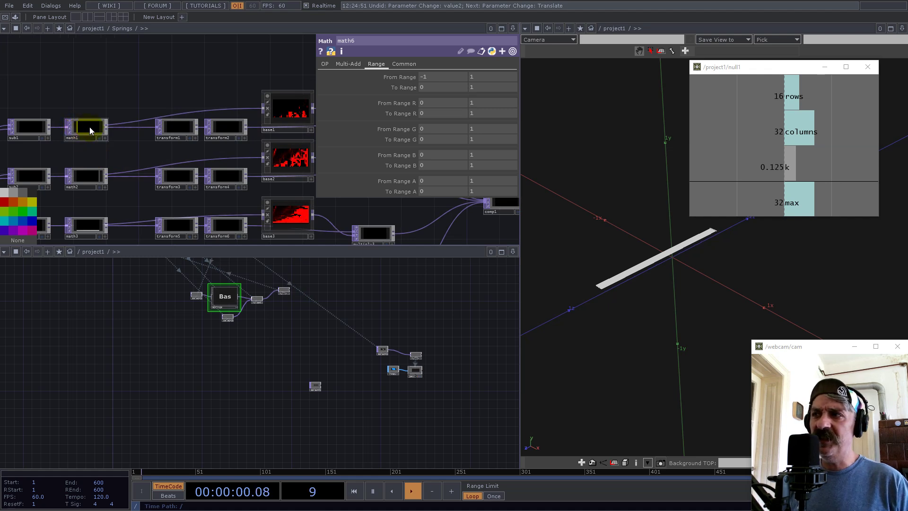
Examine the Springs chains, checking math1's Post-Add, transform2's tile settings and the input nodes that feed each row
left_click(84, 126)
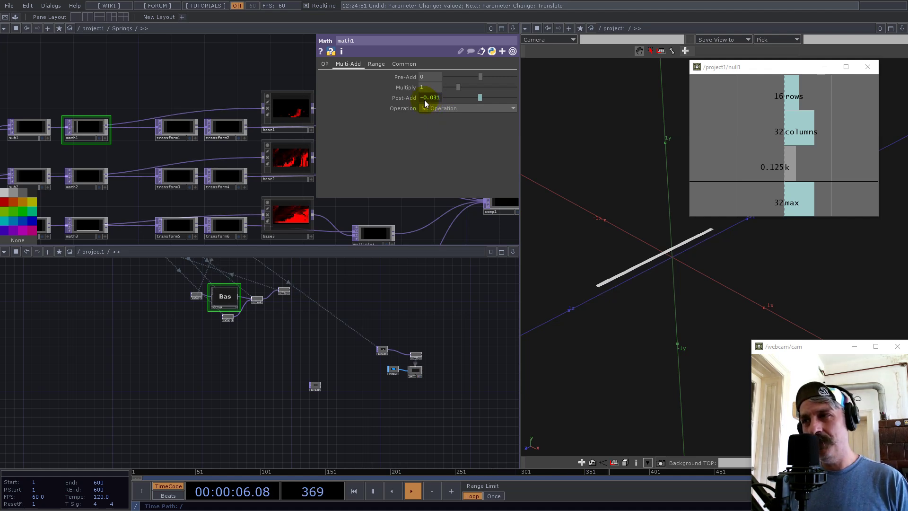
scroll(71, 139, "up", 5)
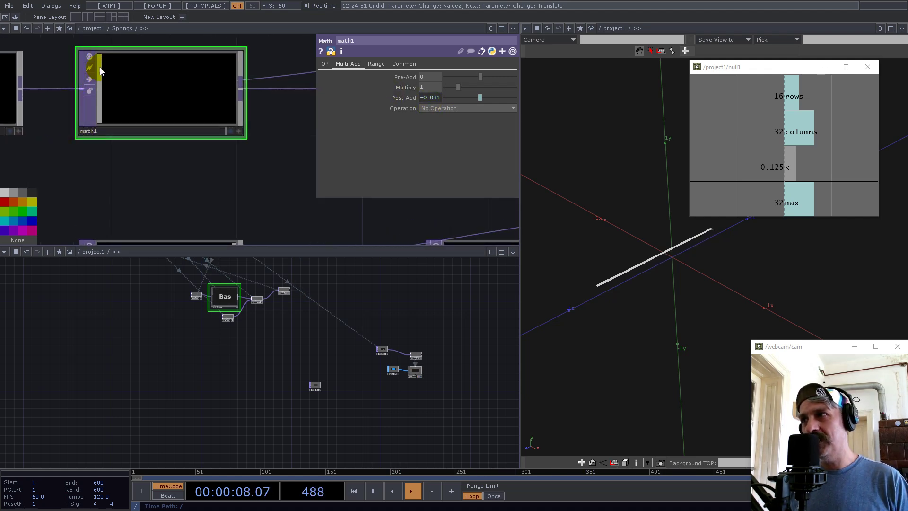
scroll(82, 118, "down", 6)
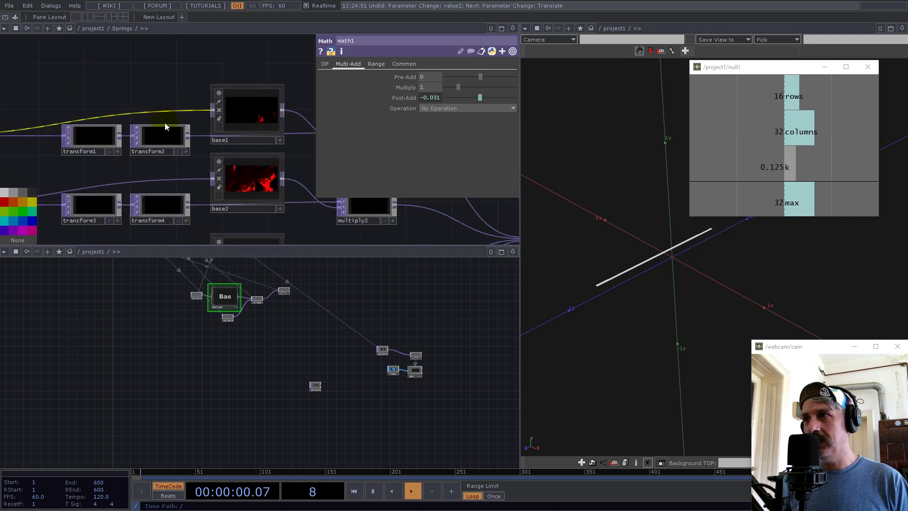
left_click(168, 137)
scroll(157, 139, "up", 3)
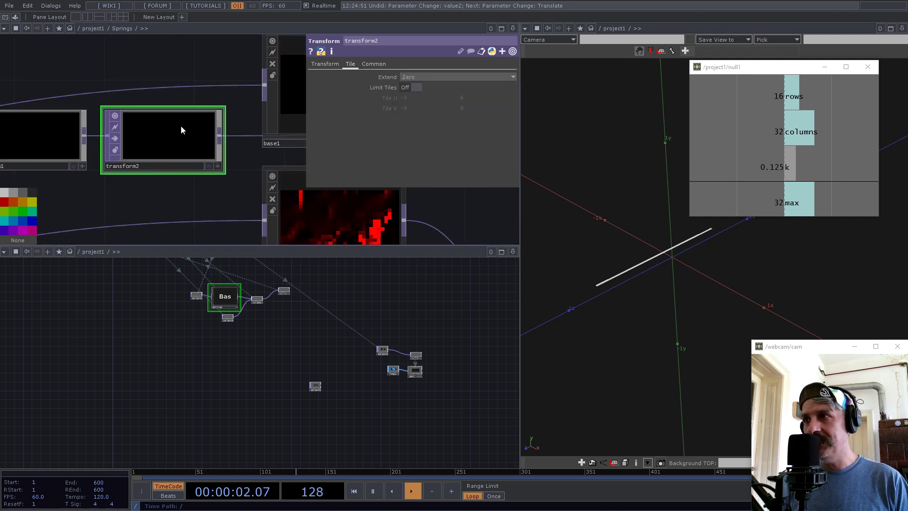
scroll(180, 127, "down", 6)
scroll(184, 119, "down", 2)
scroll(156, 136, "up", 3)
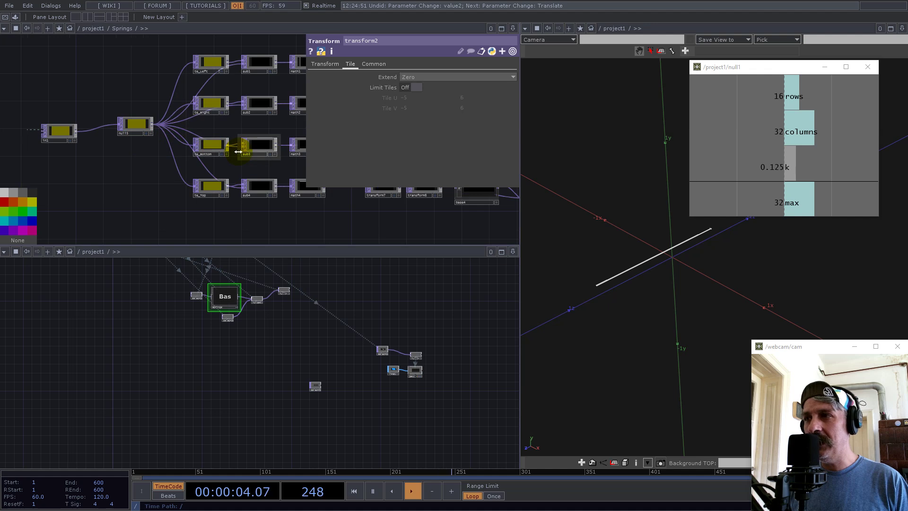
scroll(208, 155, "up", 5)
scroll(104, 161, "down", 4)
scroll(112, 88, "up", 1)
scroll(112, 88, "down", 3)
left_click_drag(180, 114, 62, 192)
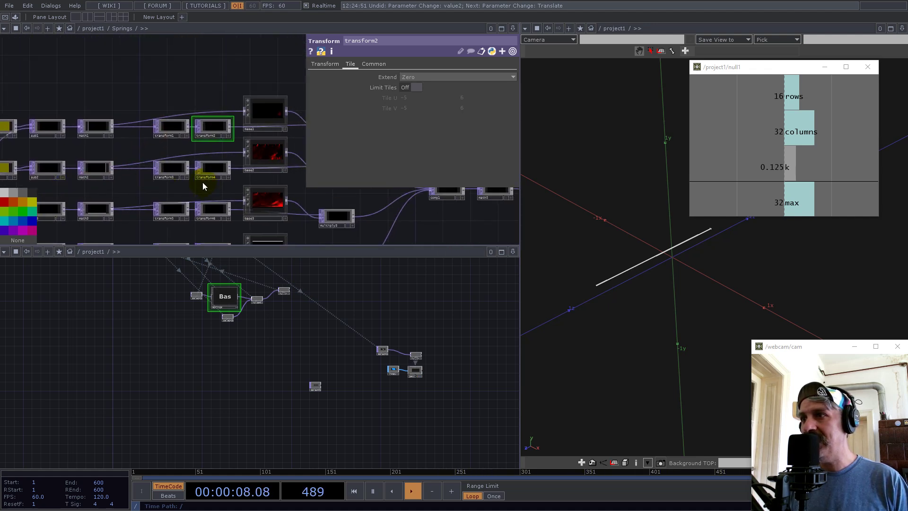
Set the TOP reference of select5 to Springs/transform4
left_click(212, 171)
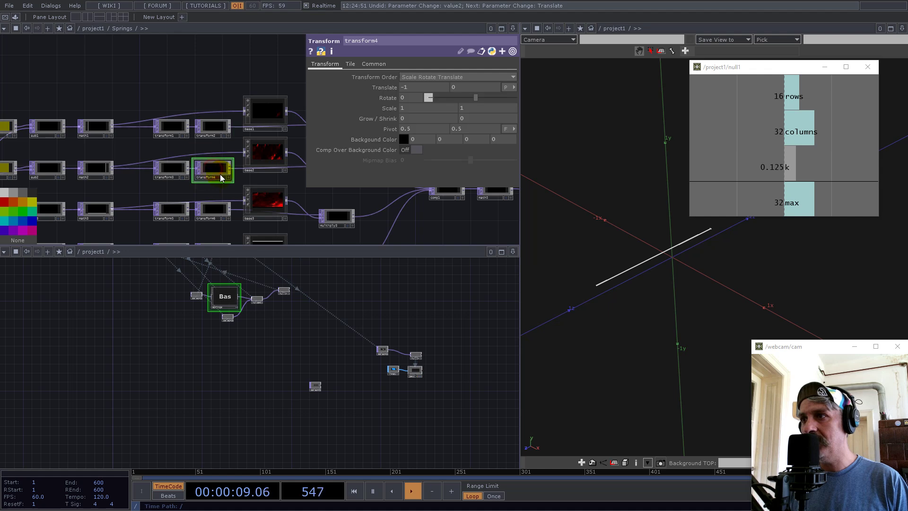
left_click(310, 389)
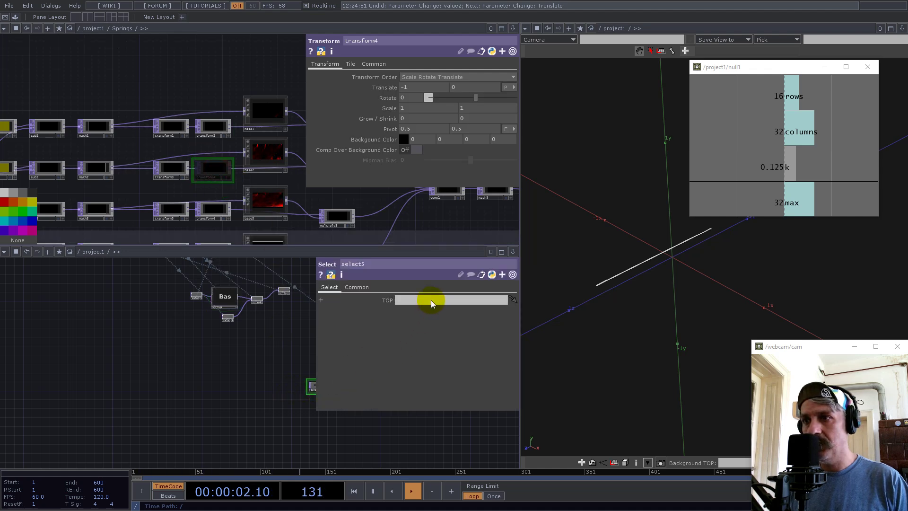
left_click_drag(283, 387, 141, 394)
scroll(182, 392, "up", 5)
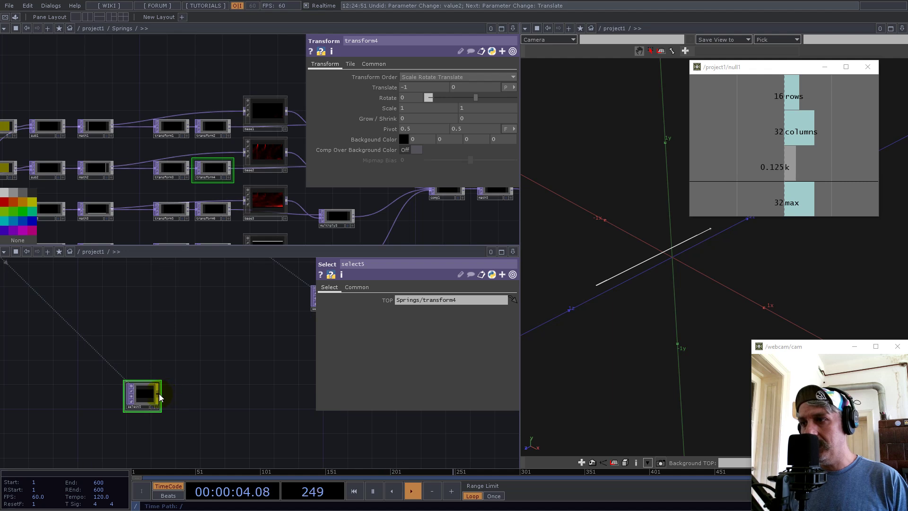
Append a Null TOP to select5 and line the pair up beneath geo2 in the lower network
right_click(159, 394)
left_click(115, 350)
left_click(295, 405)
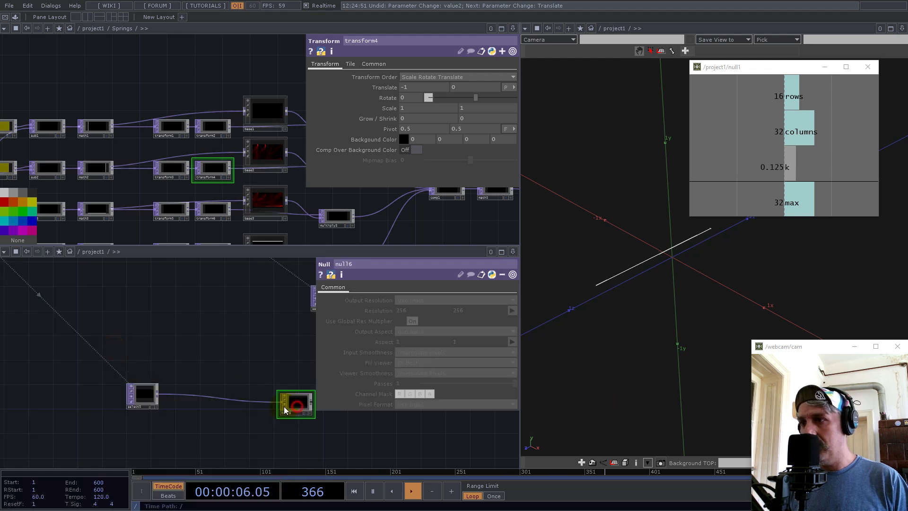
scroll(141, 369, "down", 6)
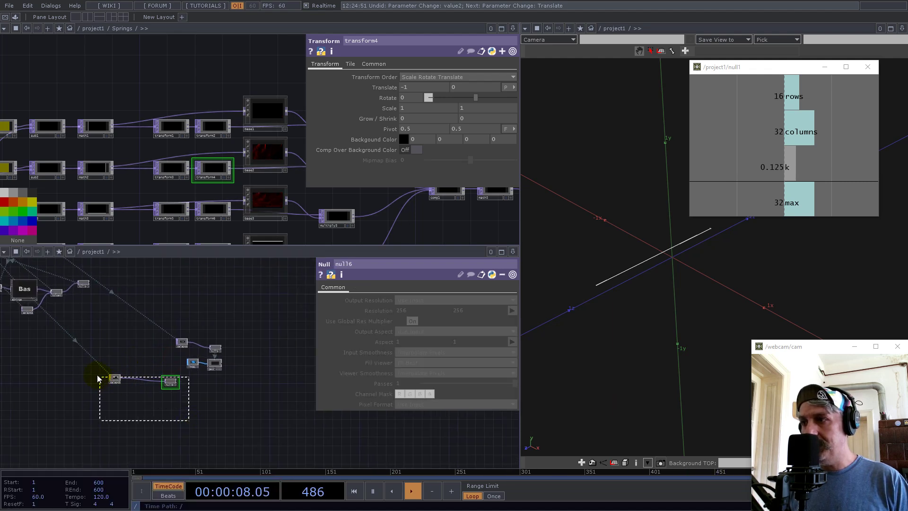
left_click_drag(172, 384, 215, 388)
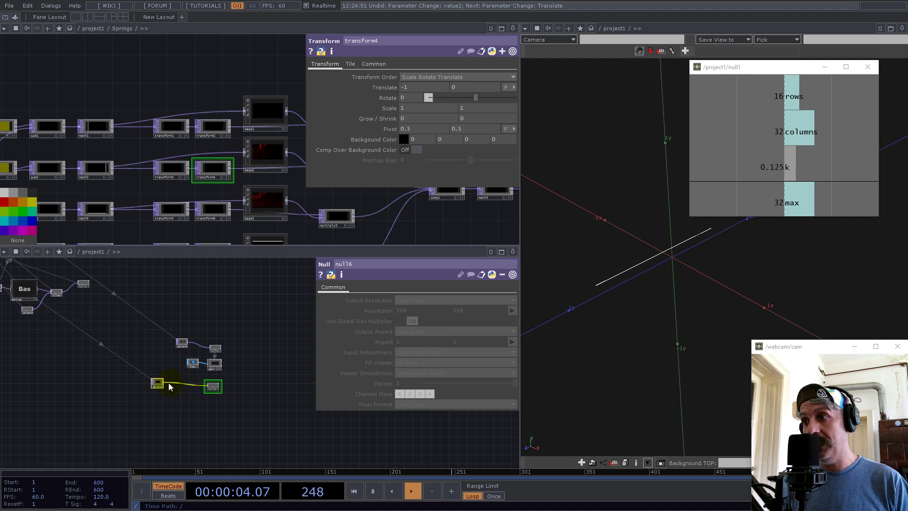
Enlarge the lower network pane and set geo2's instance Scale OP to null6 with Scale Z using channel r
scroll(169, 384, "up", 5)
left_click(261, 345)
left_click_drag(211, 375, 102, 377)
scroll(164, 385, "up", 5)
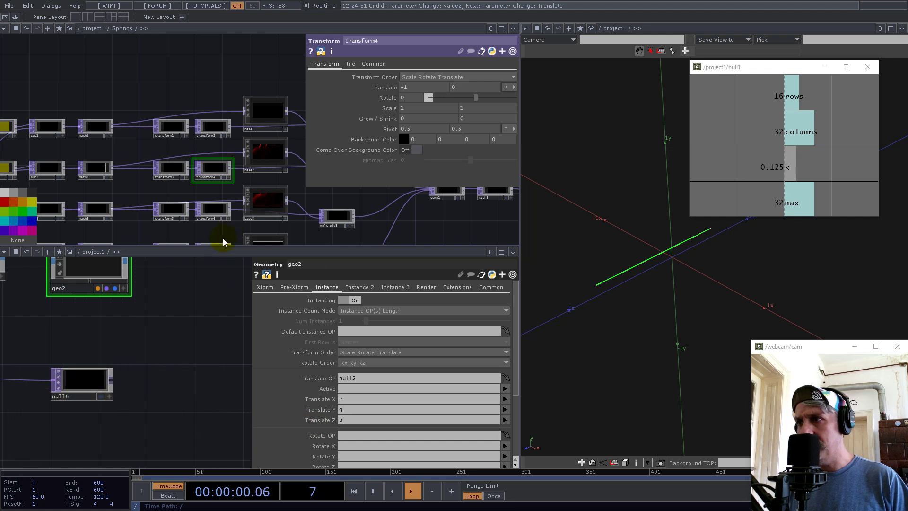
left_click_drag(219, 246, 228, 170)
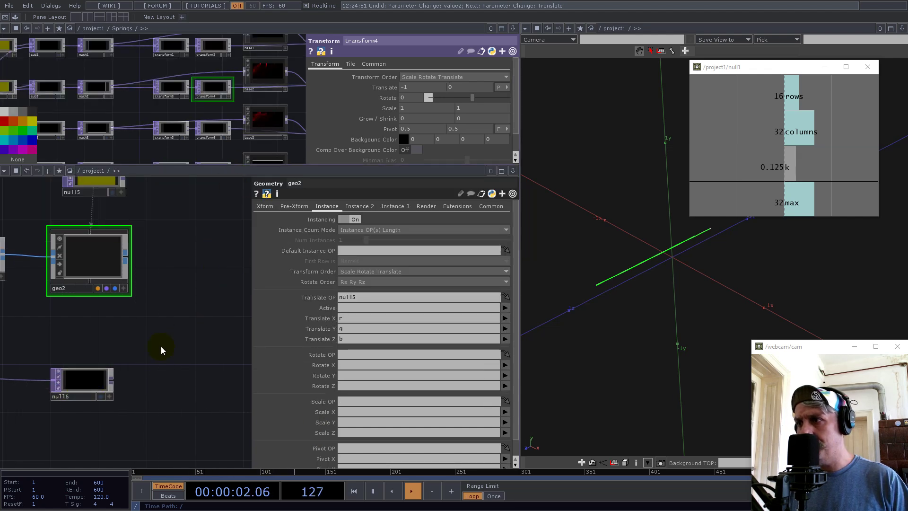
left_click_drag(93, 387, 348, 401)
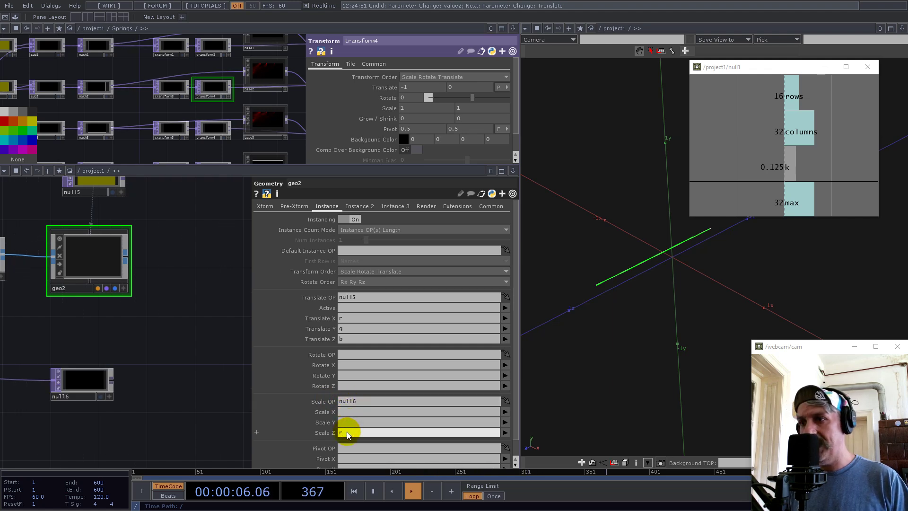
type("r")
left_click(192, 410)
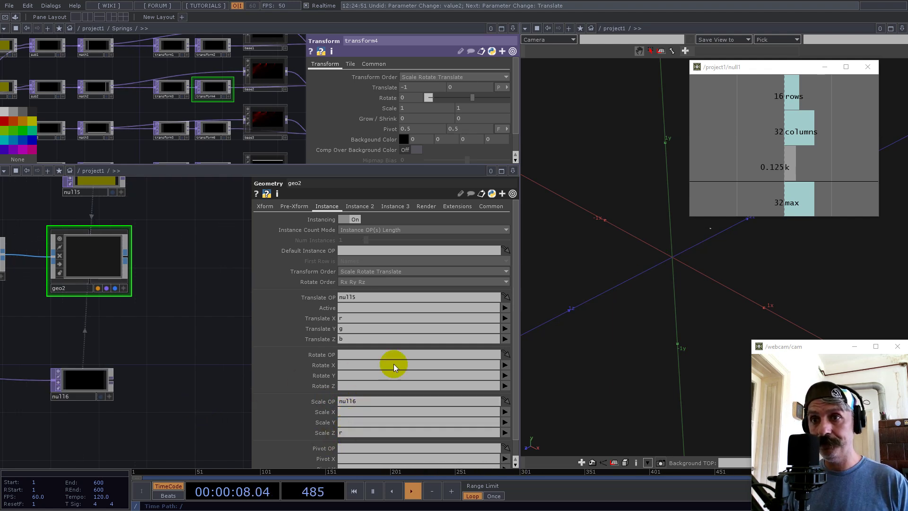
Examine the scaled line instances at the simulated points in the 3D viewport from several angles
left_click_drag(673, 321, 716, 301)
middle_click_drag(625, 355, 790, 314)
right_click_drag(681, 376, 679, 274)
mouse_move(689, 303)
middle_mouse_down()
mouse_move(703, 304)
mouse_move(666, 341)
mouse_move(707, 285)
mouse_move(649, 381)
mouse_move(626, 385)
mouse_move(636, 321)
mouse_move(650, 331)
middle_mouse_up()
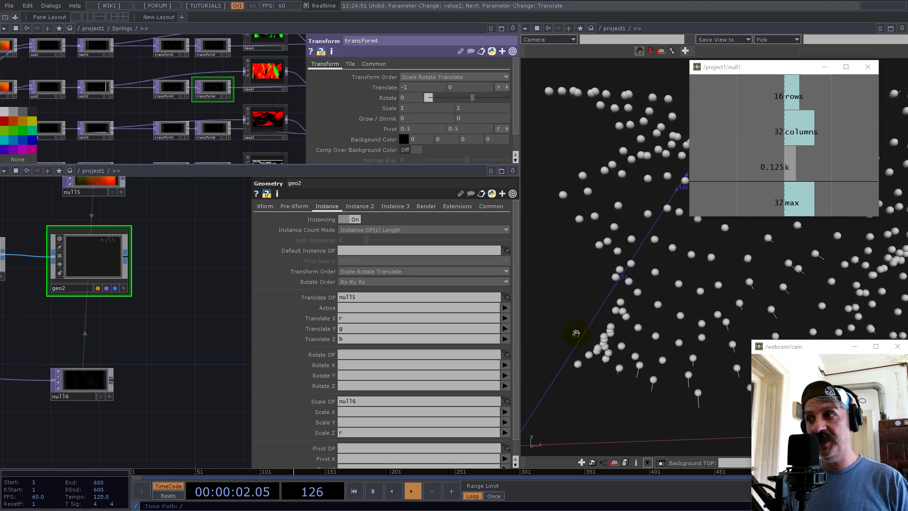
Insert a Math TOP on the wire between select5 and null6
scroll(340, 312, "down", 1)
scroll(204, 340, "down", 3)
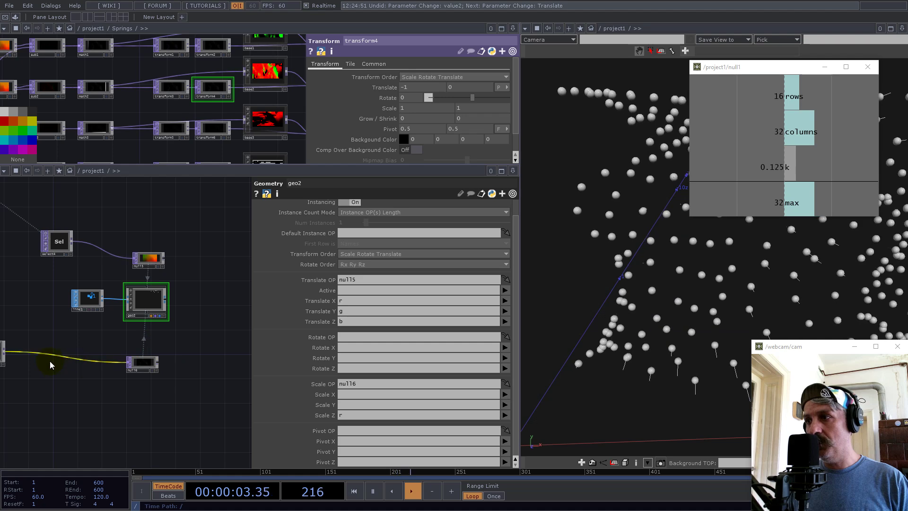
right_click(21, 352)
left_click(26, 347)
type("marg")
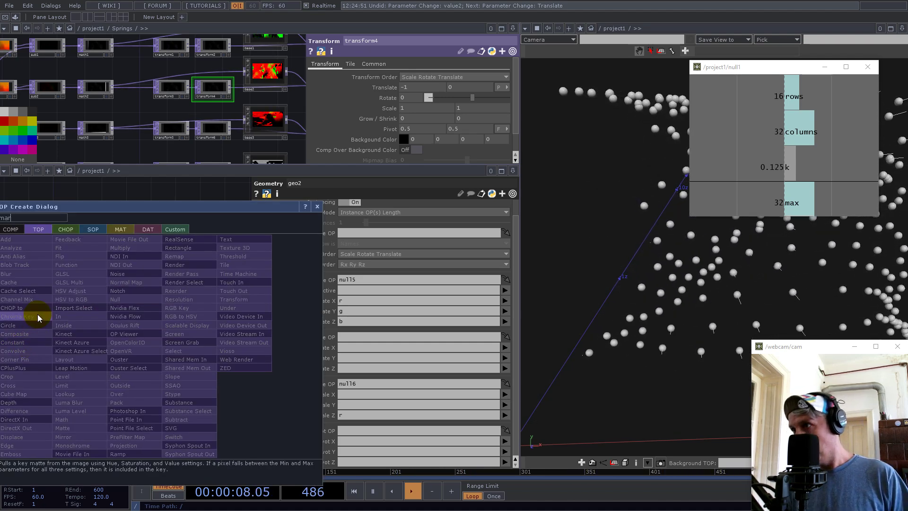
key("BackSpace")
left_click_drag(86, 206, 278, 131)
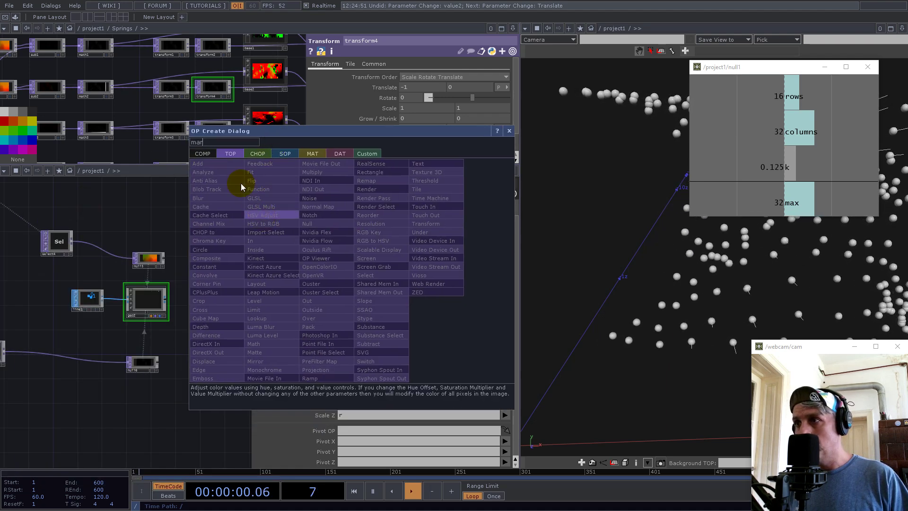
type("math")
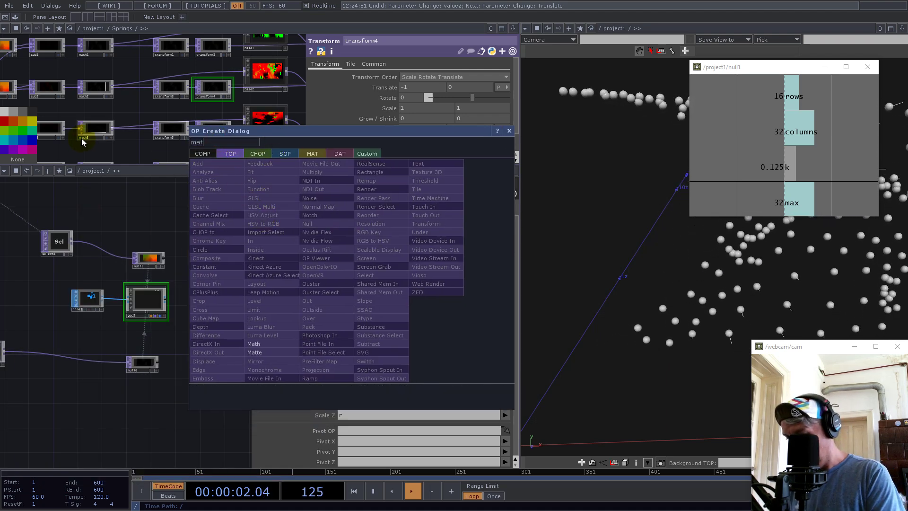
left_click(258, 343)
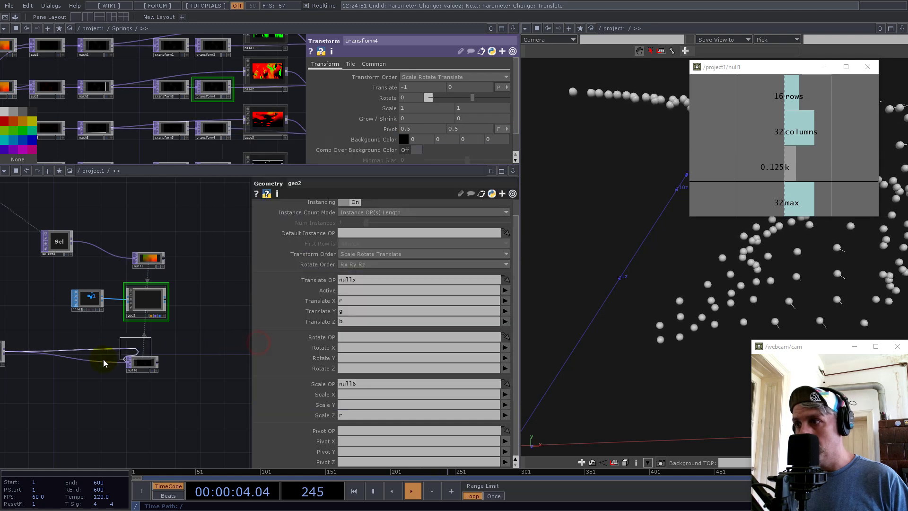
left_click(53, 364)
Set math1's Post-Add to the expression 1/op('null1')['max'], referencing the max channel of null1
left_click_drag(81, 341, 298, 349)
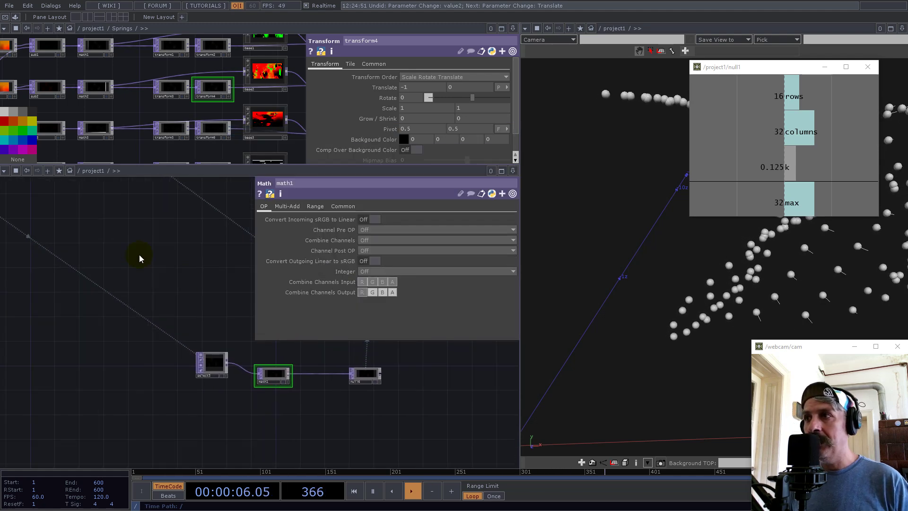
left_click_drag(798, 203, 376, 237)
left_click(372, 238)
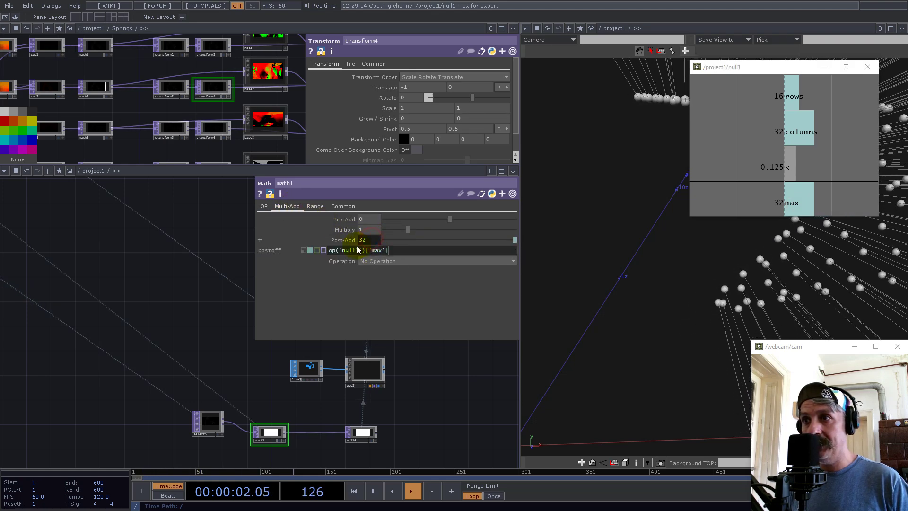
left_click(330, 250)
type("1/")
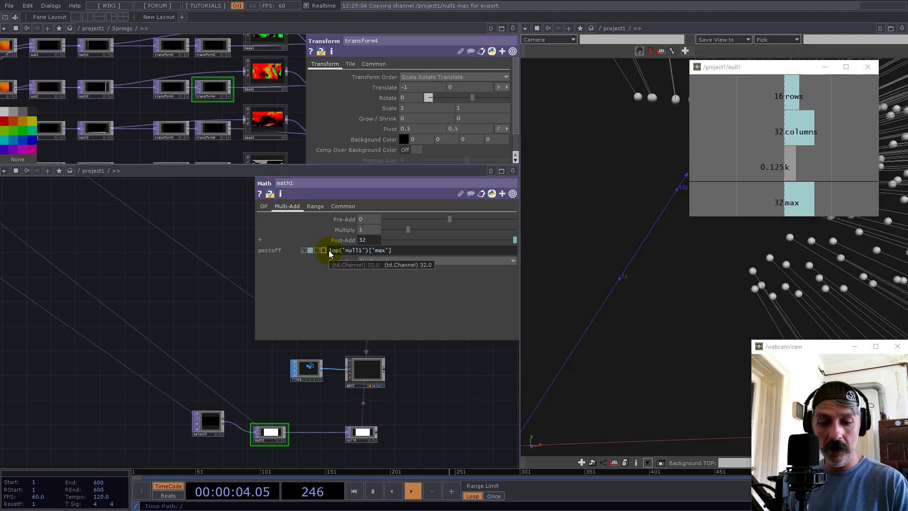
key("Return")
left_click(429, 403)
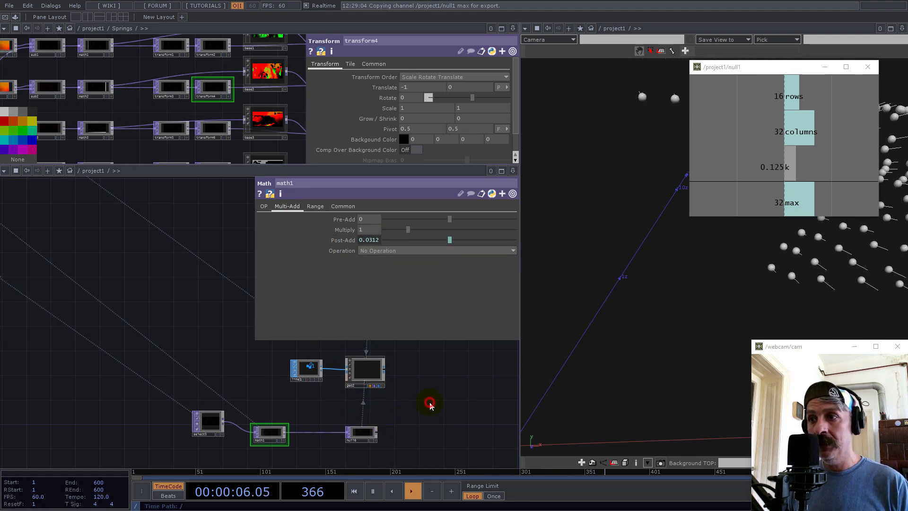
Check the corrected line lengths in the 3D viewport and show geo2's rotate-to-vector instancing parameters
left_click_drag(738, 302, 710, 273)
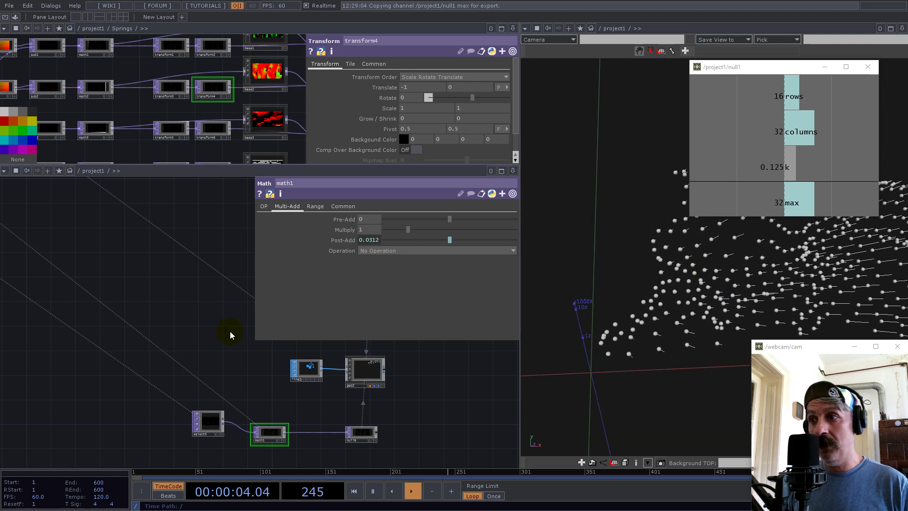
left_click_drag(205, 336, 93, 316)
left_click(244, 349)
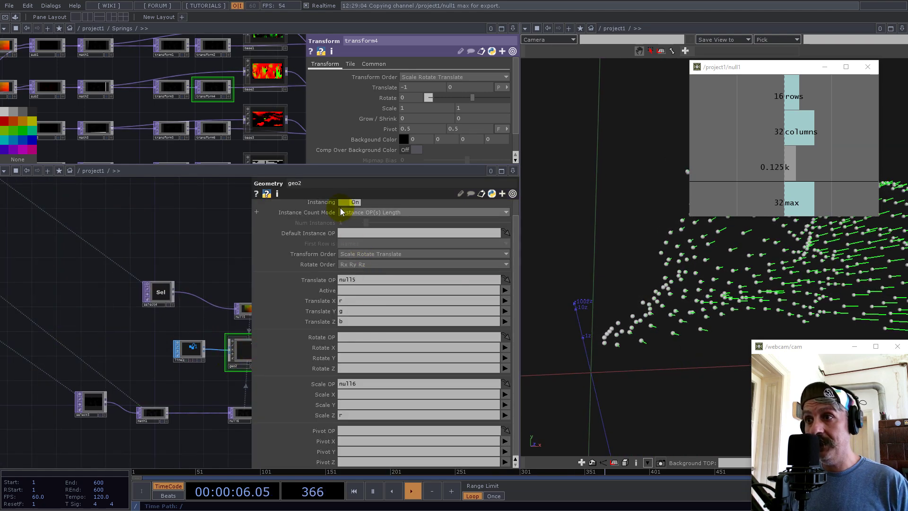
scroll(335, 240, "up", 1)
left_click(358, 208)
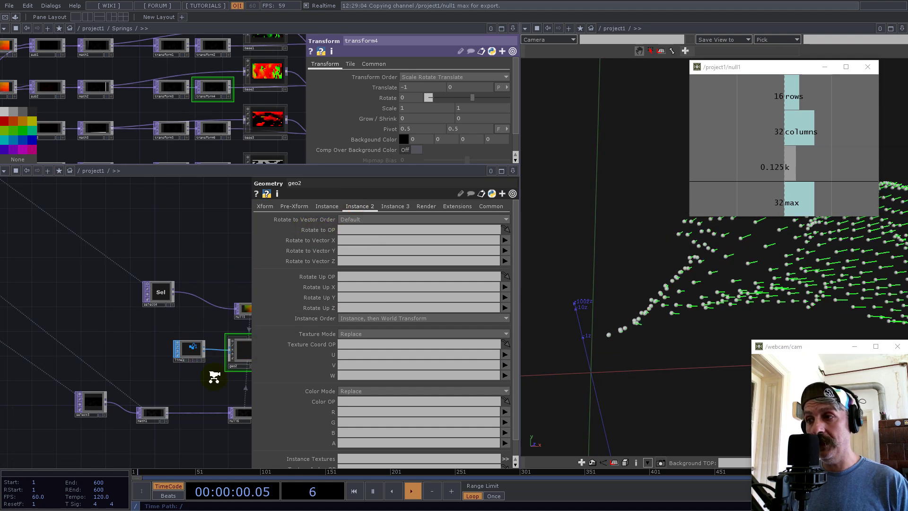
Add another Select TOP below select5 and bring the Springs transform and multiply nodes into view in the upper network
scroll(214, 377, "down", 3)
left_click_drag(182, 433, 126, 373)
scroll(98, 381, "down", 2)
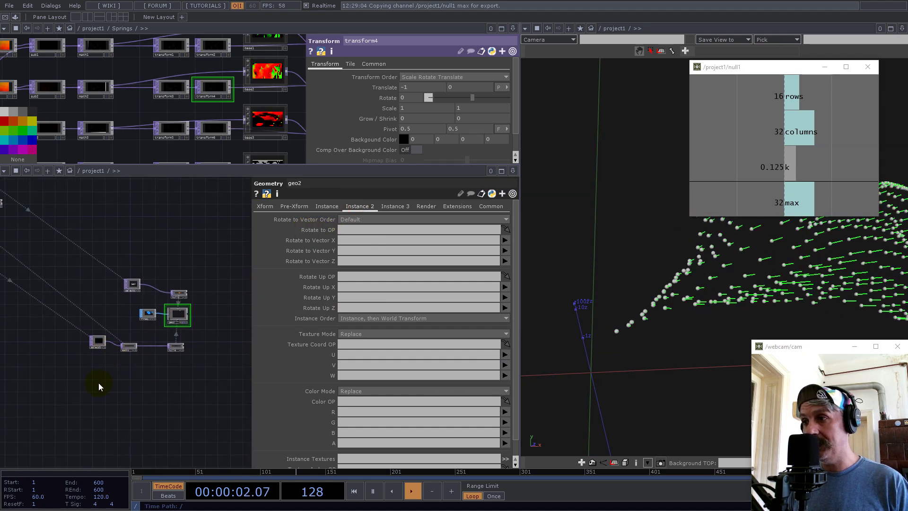
key("Tab")
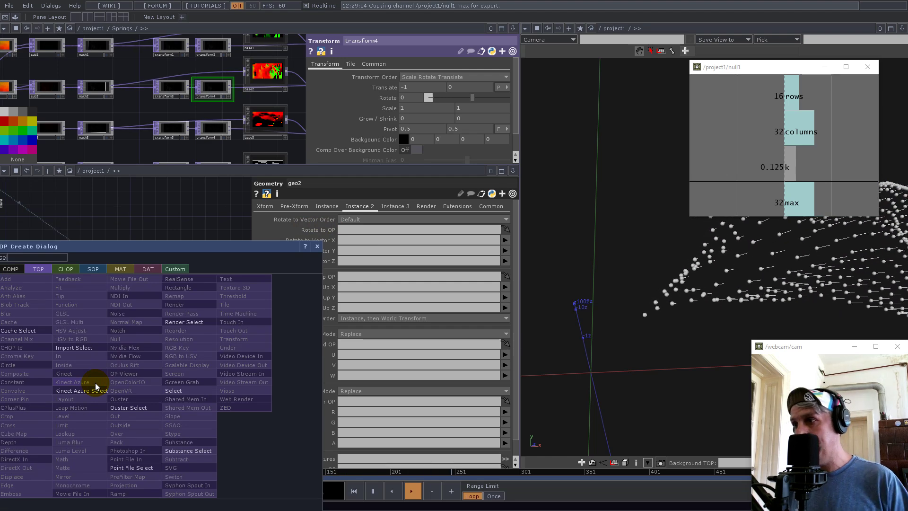
left_click(171, 391)
left_click(95, 374)
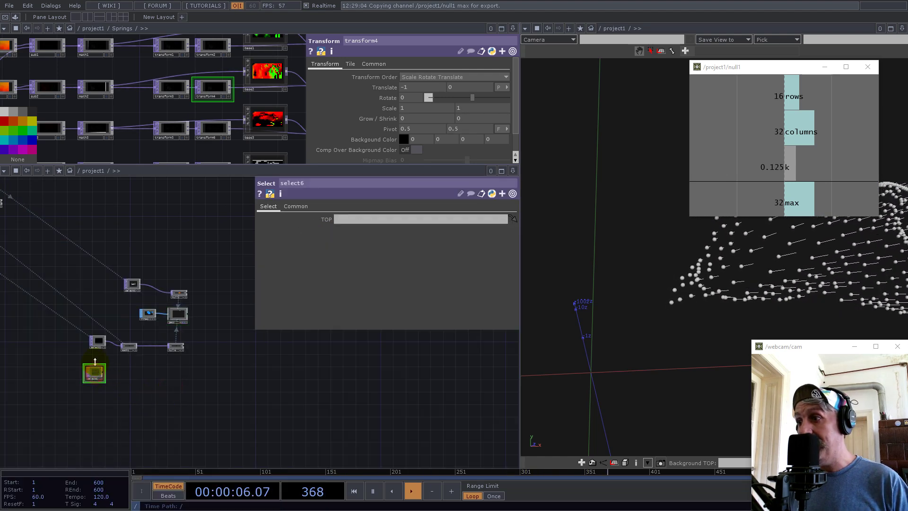
scroll(93, 351, "up", 5)
scroll(116, 326, "down", 3)
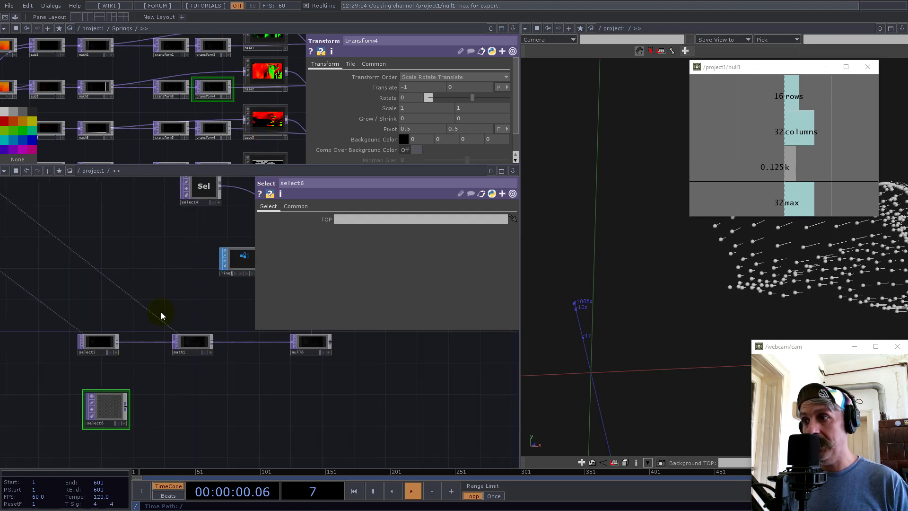
left_click_drag(113, 116, 92, 120)
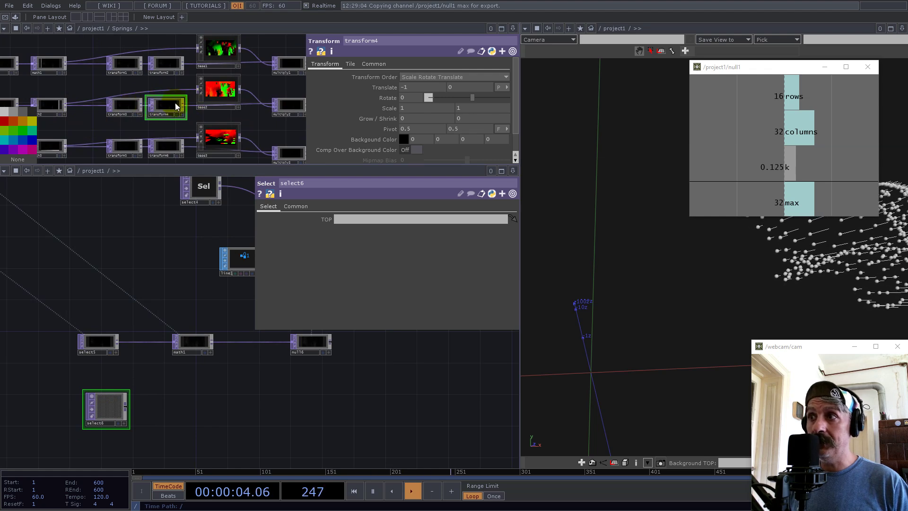
Look inside Springs' base2 component and set select6's TOP to Springs/base2/out1
double_click(224, 95)
left_click_drag(202, 102, 157, 132)
scroll(160, 101, "up", 9)
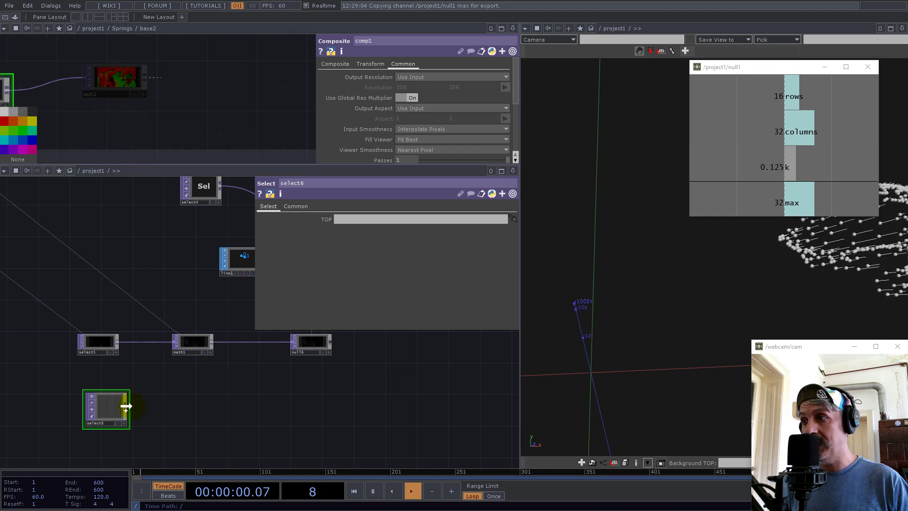
left_click_drag(348, 235, 355, 219)
scroll(146, 83, "down", 6)
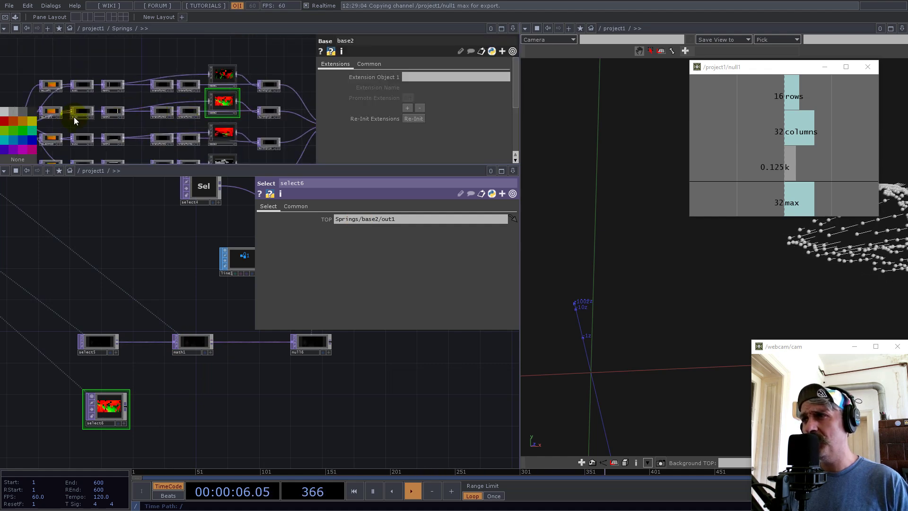
scroll(81, 109, "up", 5)
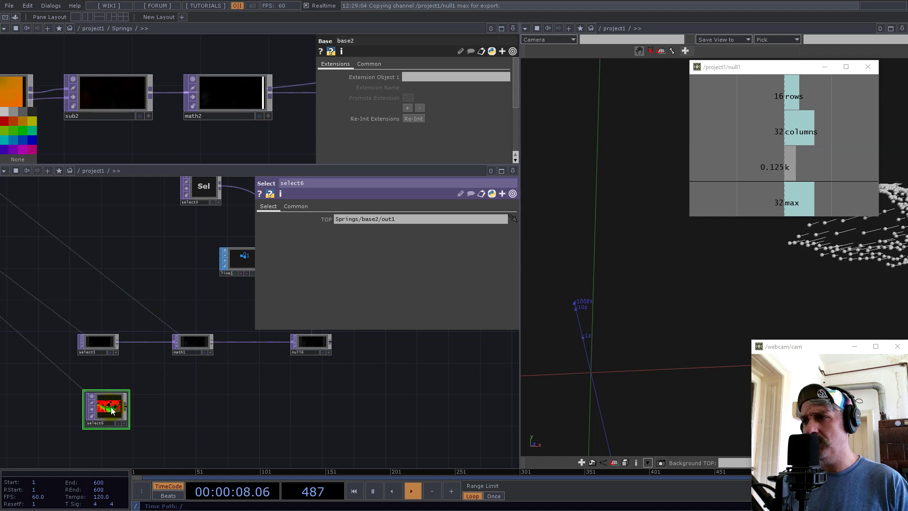
Move select6 beneath math1 and connect a Null TOP to its output, placed below null6
left_click_drag(116, 412, 189, 389)
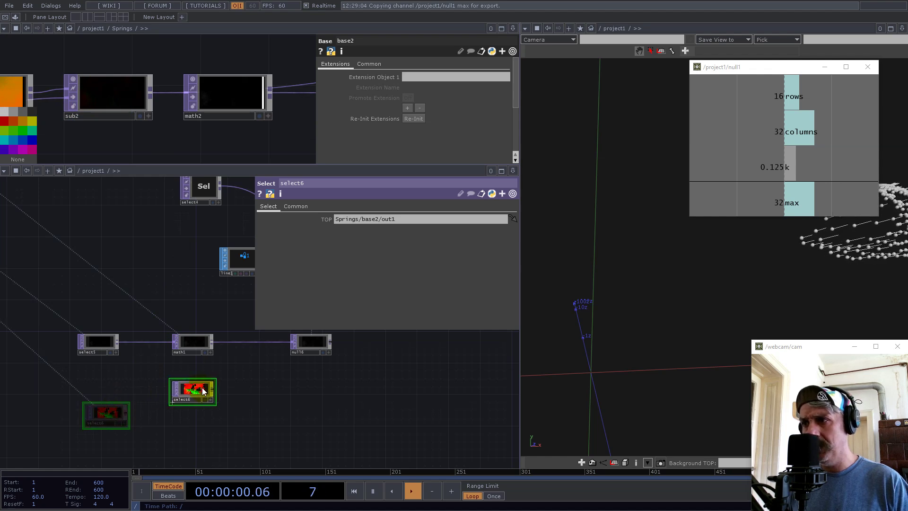
left_click(213, 389)
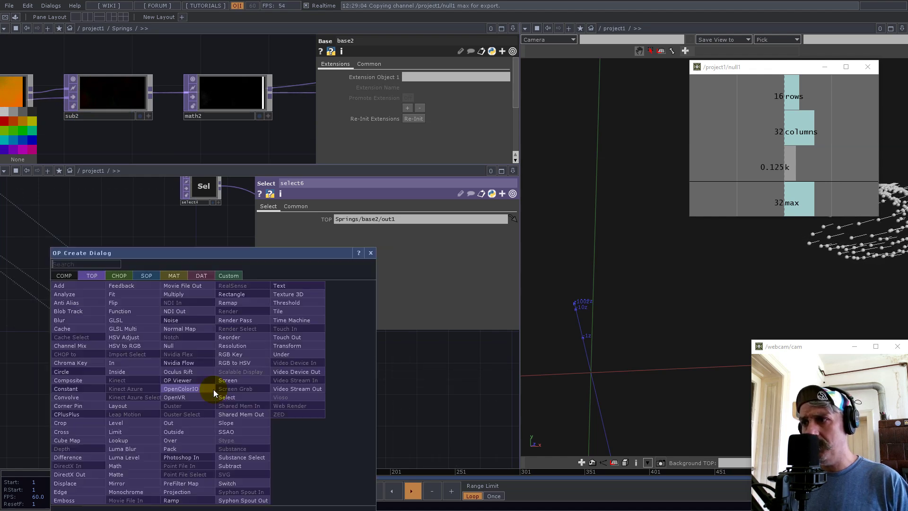
left_click(188, 348)
left_click(311, 389)
left_click_drag(347, 415, 330, 442)
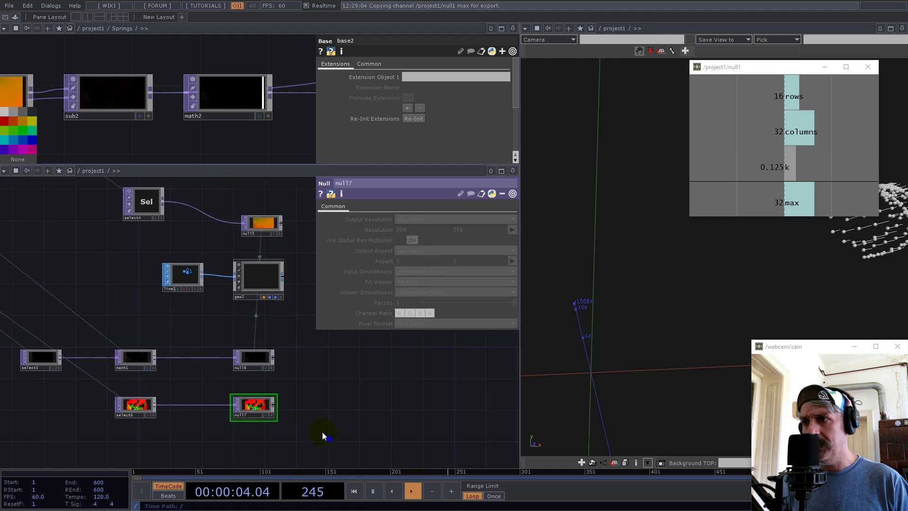
Colour the nodes null5, null6 and null7 magenta
left_click_drag(246, 339, 246, 338)
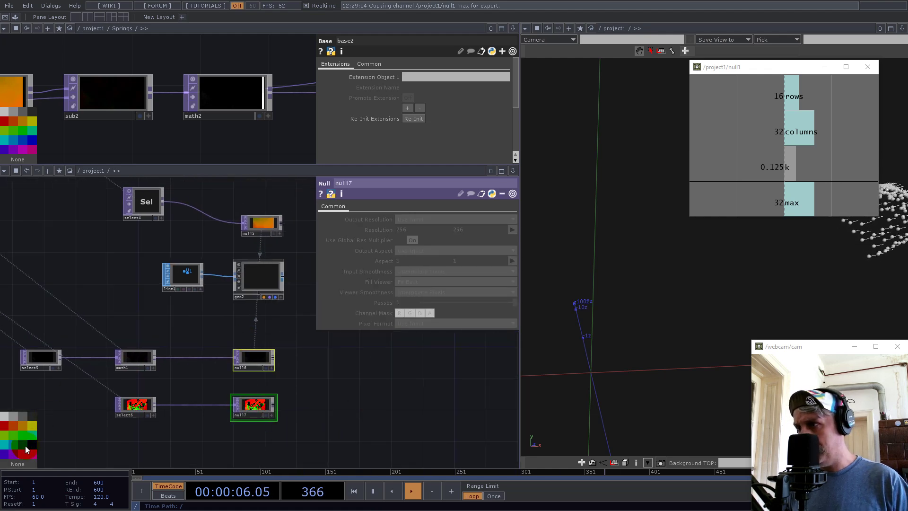
scroll(255, 379, "down", 5)
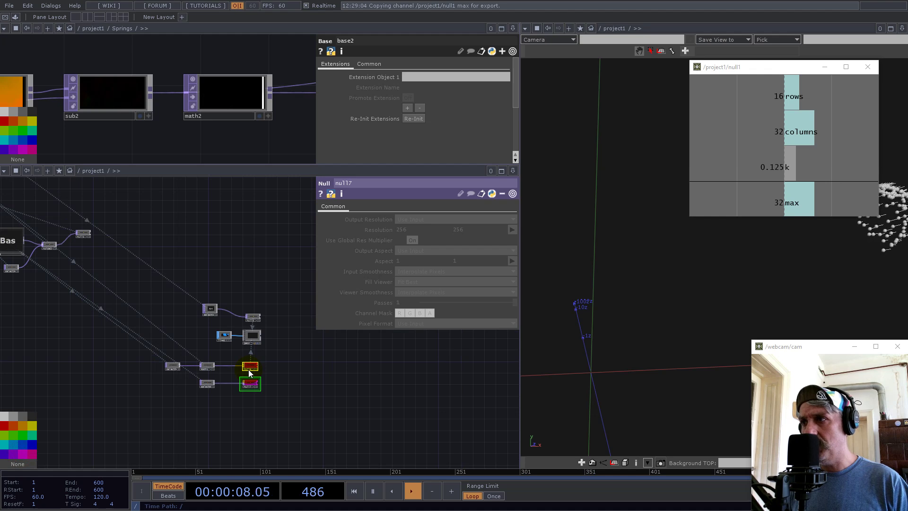
scroll(244, 323, "up", 5)
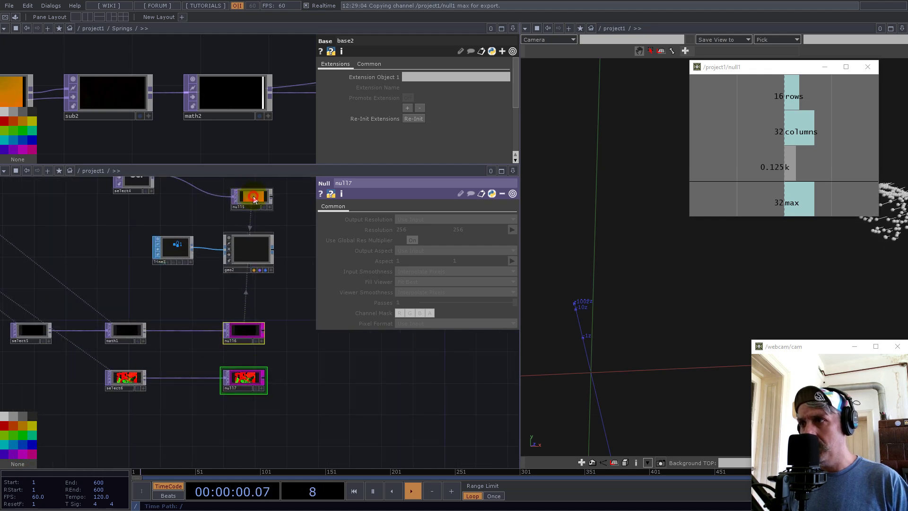
Set geo2's Rotate to OP to null7 and its Rotate to Vector Order to Pre-Rot
left_click(260, 269)
left_click_drag(250, 379, 348, 232)
left_click(356, 219)
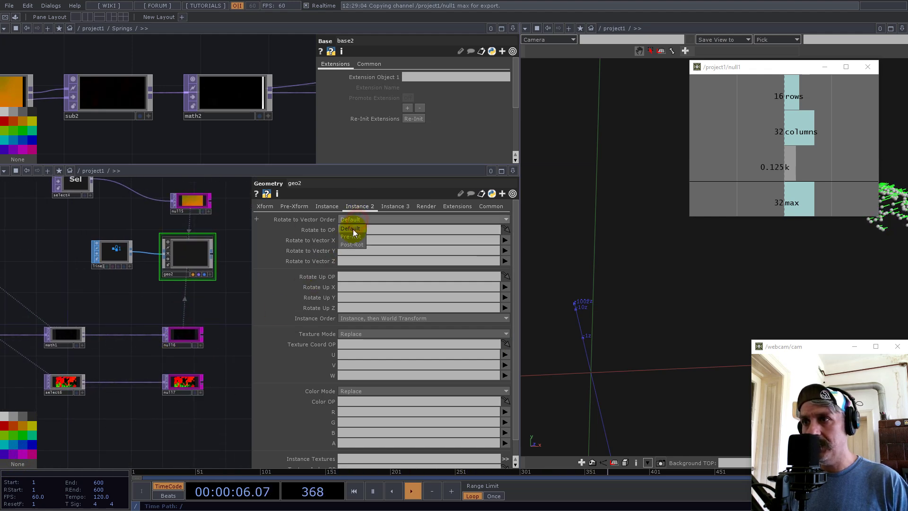
left_click(350, 240)
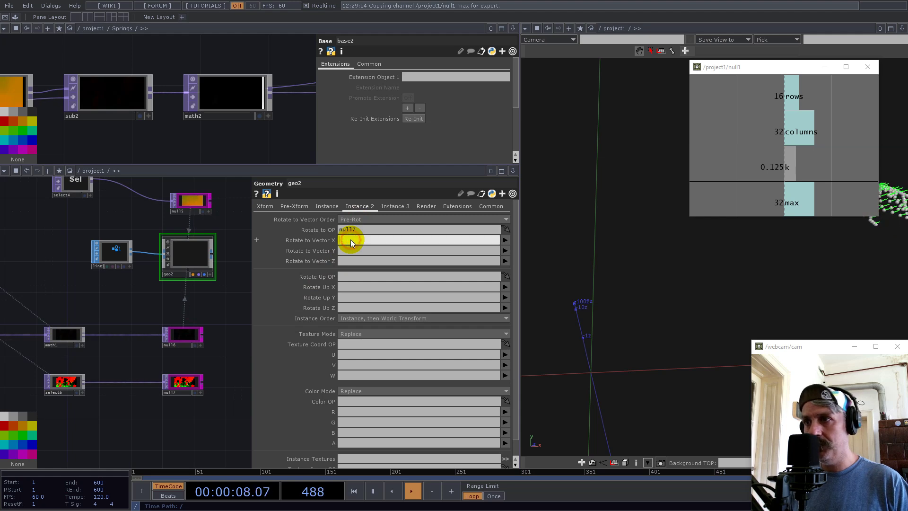
Map geo2's Rotate to Vector X, Y and Z to the channels r, g and b
type("r")
key("Tab")
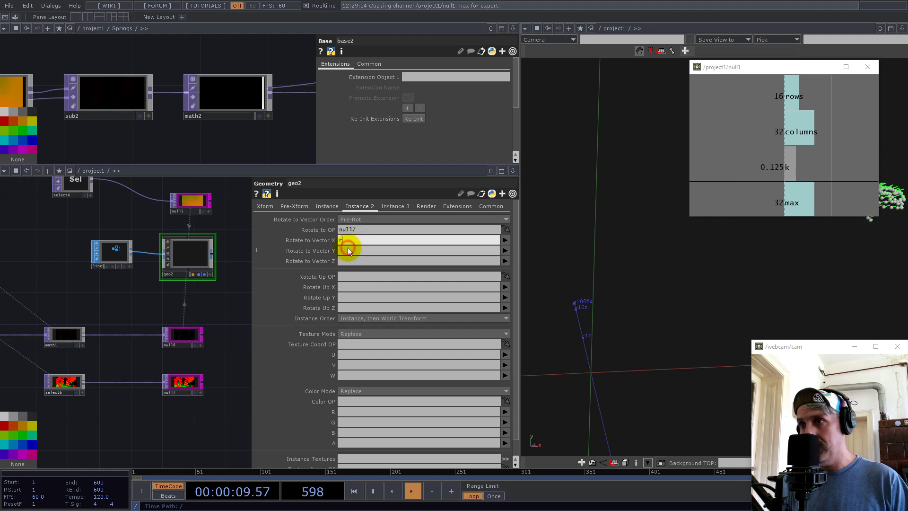
type("g")
key("Tab")
type("b")
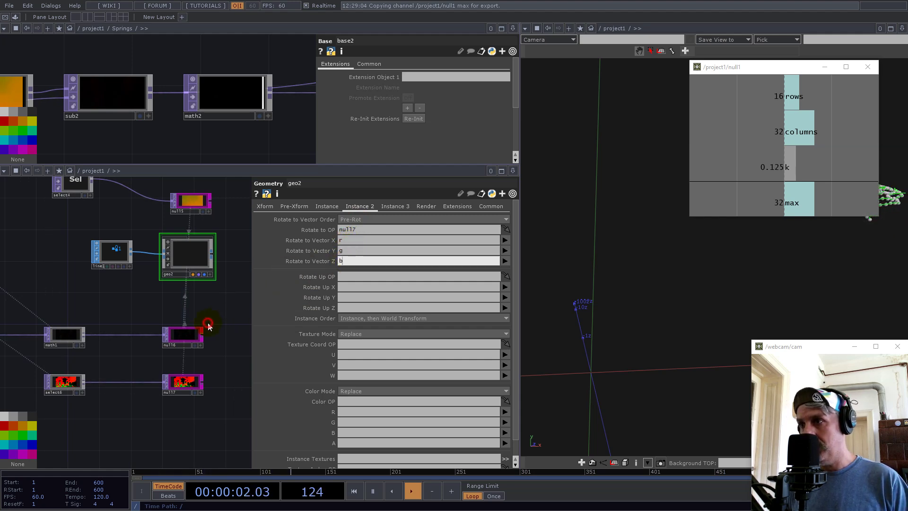
key("Return")
Add a Constant MAT beside geo2 and assign it as geo2's render material
mouse_move(682, 312)
middle_mouse_down()
mouse_move(865, 298)
mouse_move(667, 318)
middle_mouse_up()
left_click_drag(108, 290, 24, 337)
key("Tab")
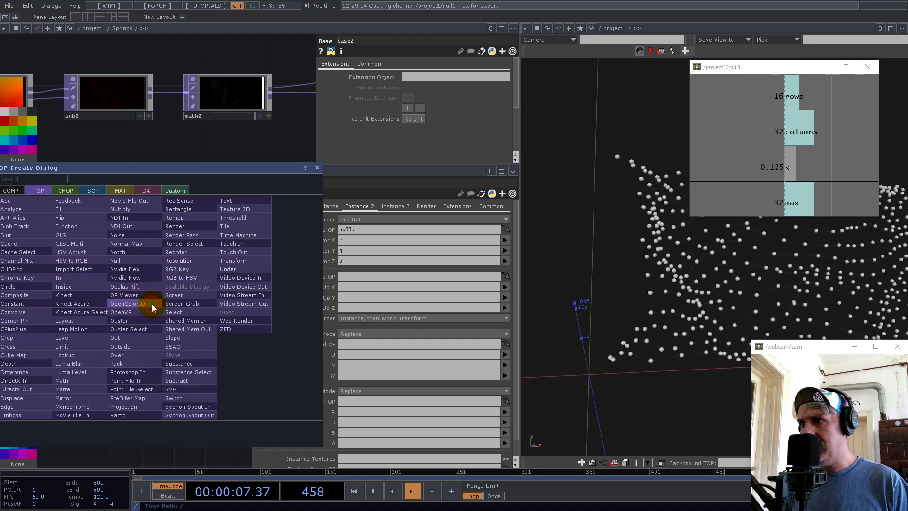
left_click(121, 191)
left_click(19, 209)
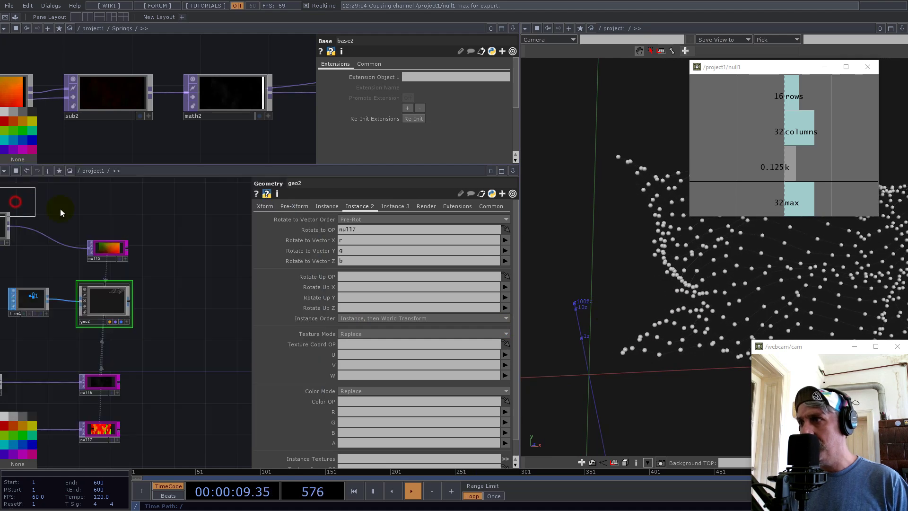
left_click(179, 308)
left_click(115, 303)
left_click_drag(183, 309, 426, 217)
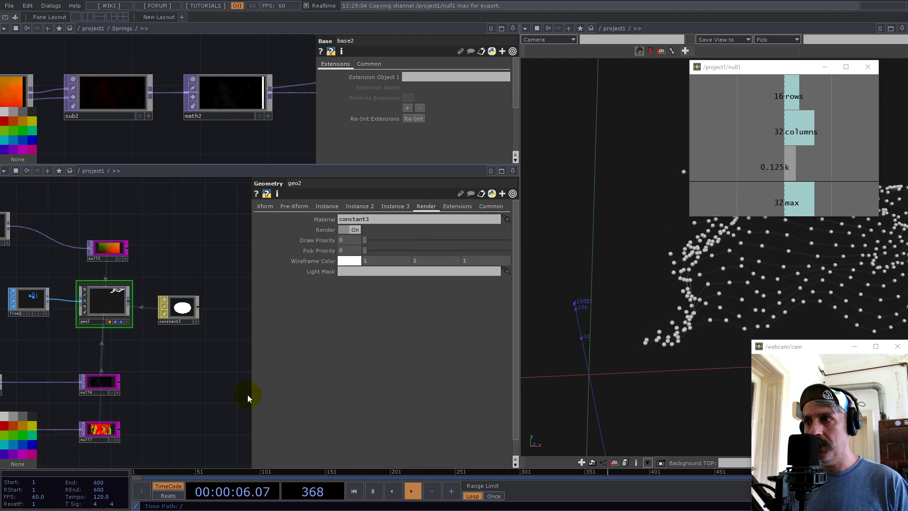
Inspect the lines between the simulated points in the 3D viewport, up close and from another angle
left_click_drag(715, 296, 722, 312)
scroll(737, 307, "up", 2)
left_click(188, 365)
key("1")
left_click_drag(774, 300, 725, 279)
scroll(788, 299, "up", 3)
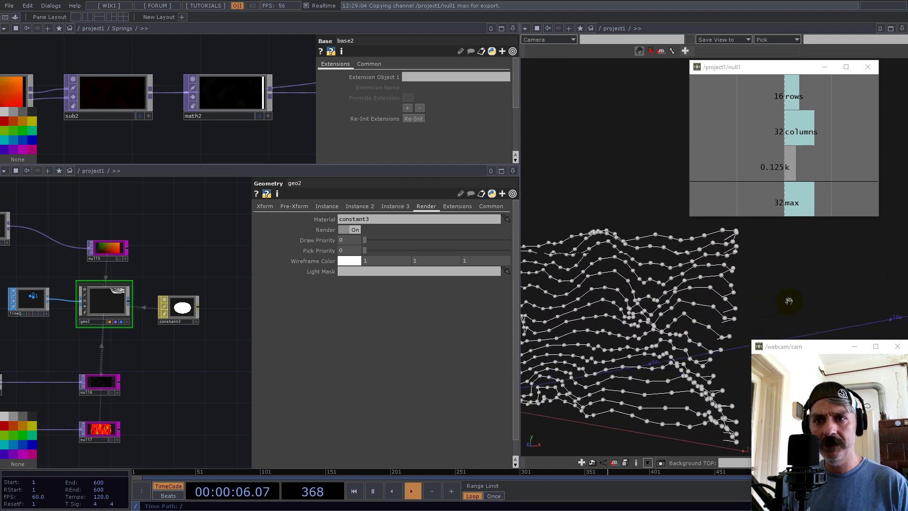
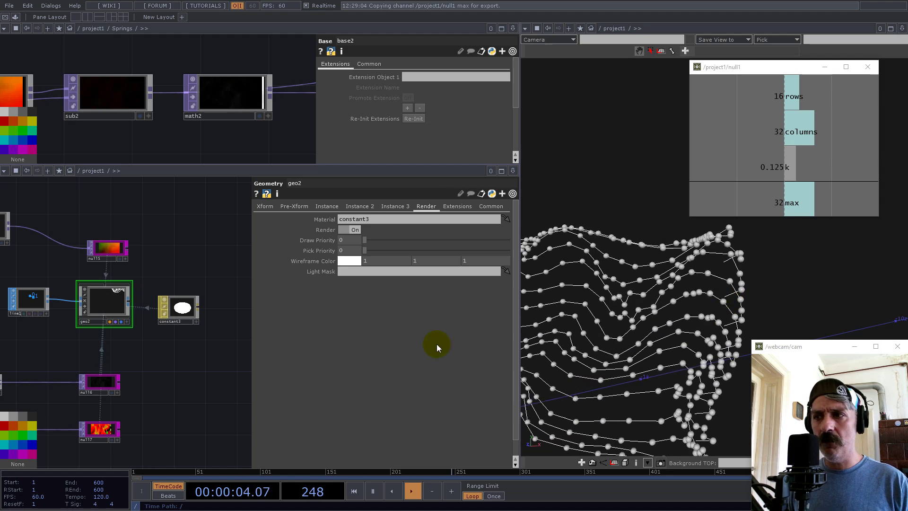
Add a Constant TOP to the lower network, just above select5 and math1
scroll(283, 312, "down", 1)
scroll(170, 361, "down", 5)
scroll(97, 363, "up", 8)
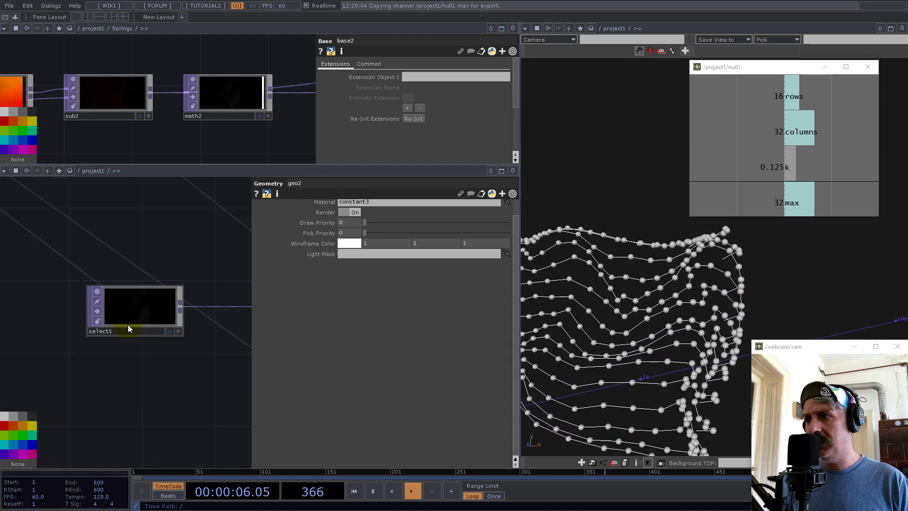
scroll(145, 313, "down", 5)
scroll(146, 320, "up", 6)
scroll(152, 314, "down", 4)
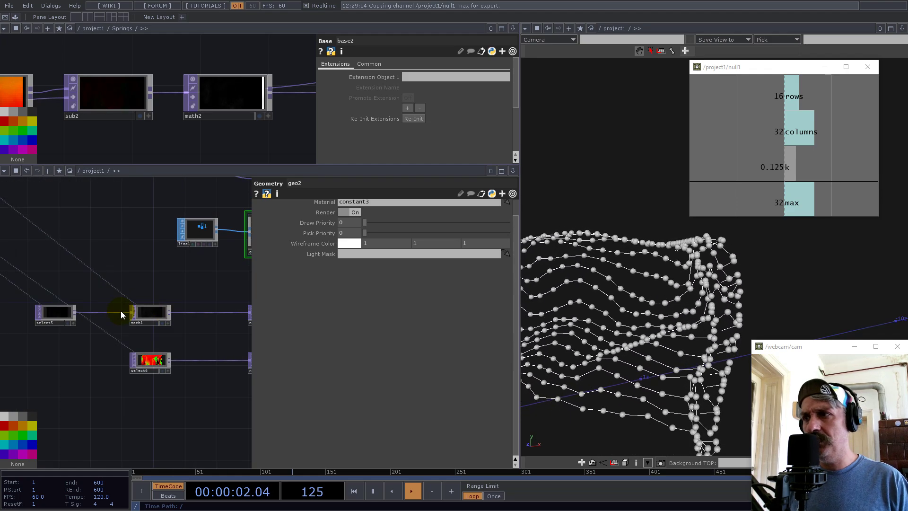
left_click_drag(137, 278, 164, 322)
double_click(87, 326)
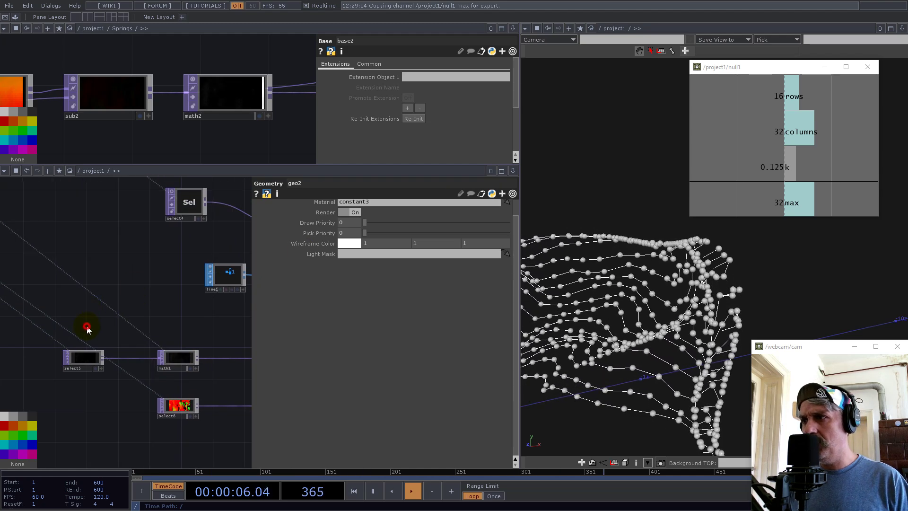
type("con")
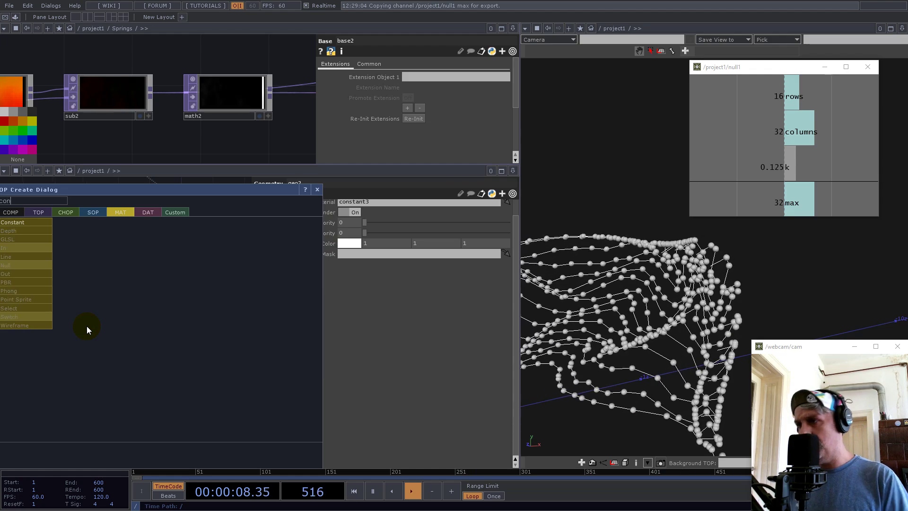
left_click(39, 212)
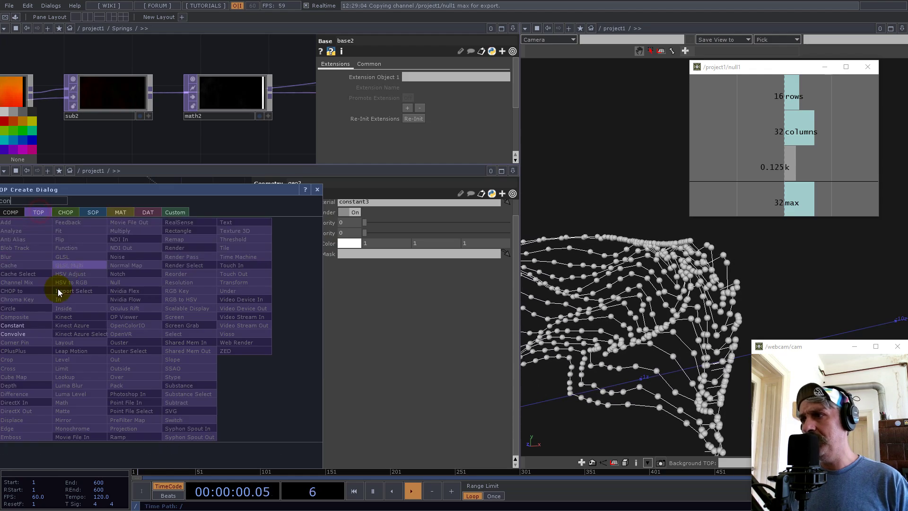
left_click(18, 327)
left_click(122, 321)
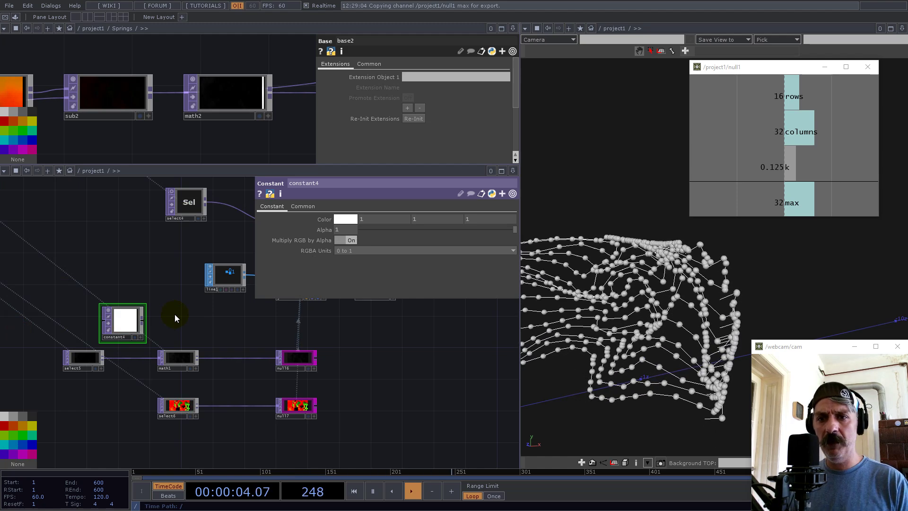
scroll(141, 298, "down", 10)
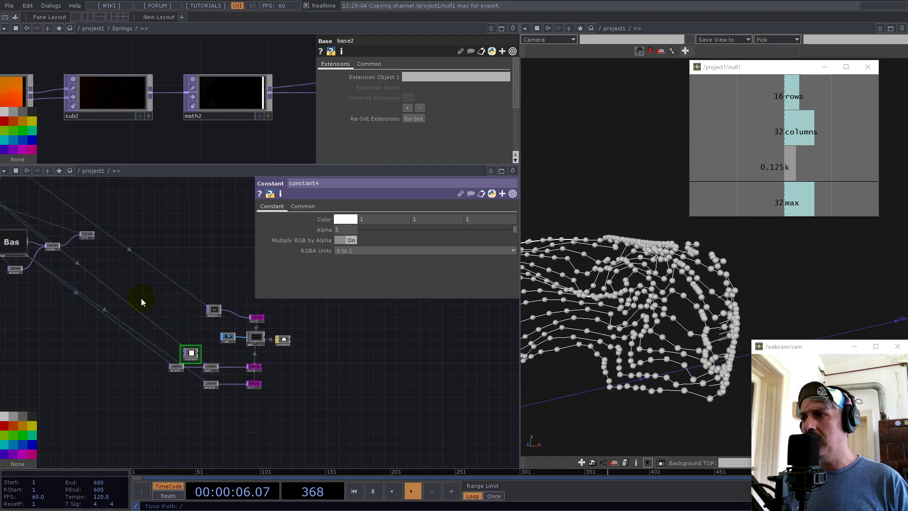
Reference null1's columns channel for constant4's resolution width and its rows channel for the height
scroll(160, 333, "up", 8)
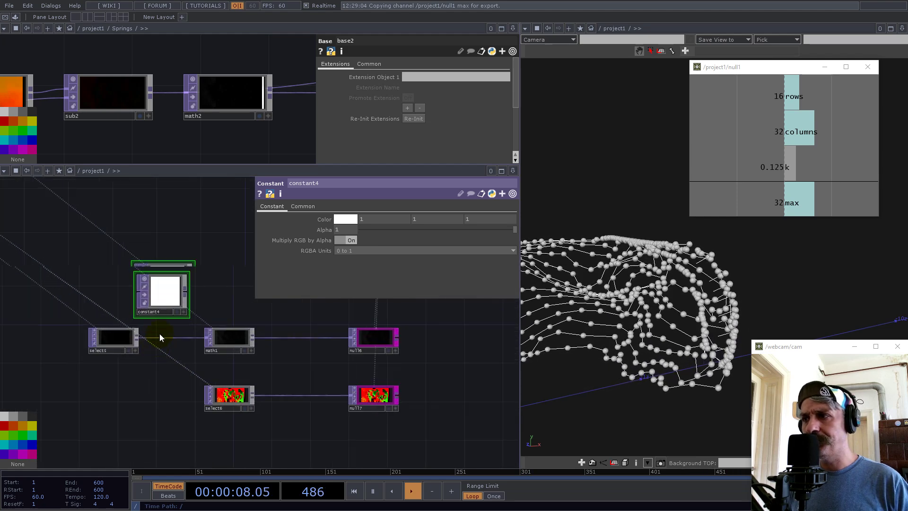
left_click_drag(803, 134, 416, 201)
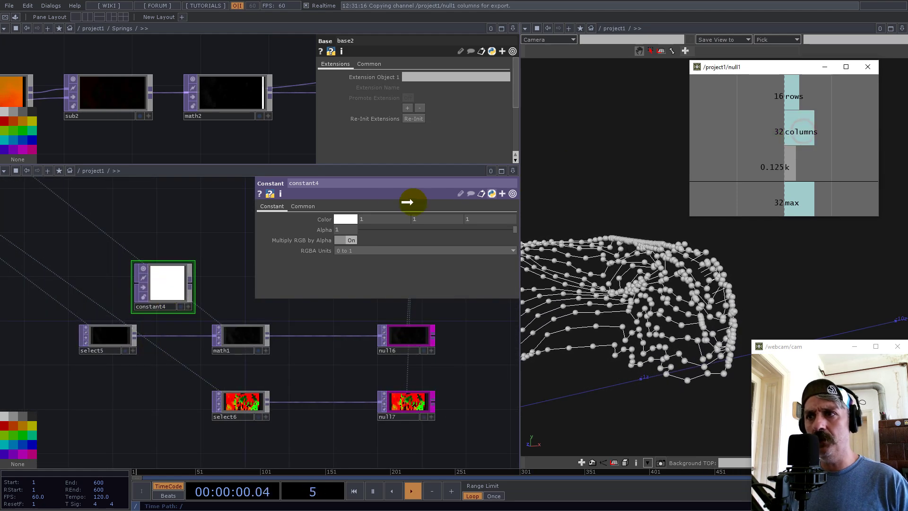
left_click_drag(302, 206, 354, 229)
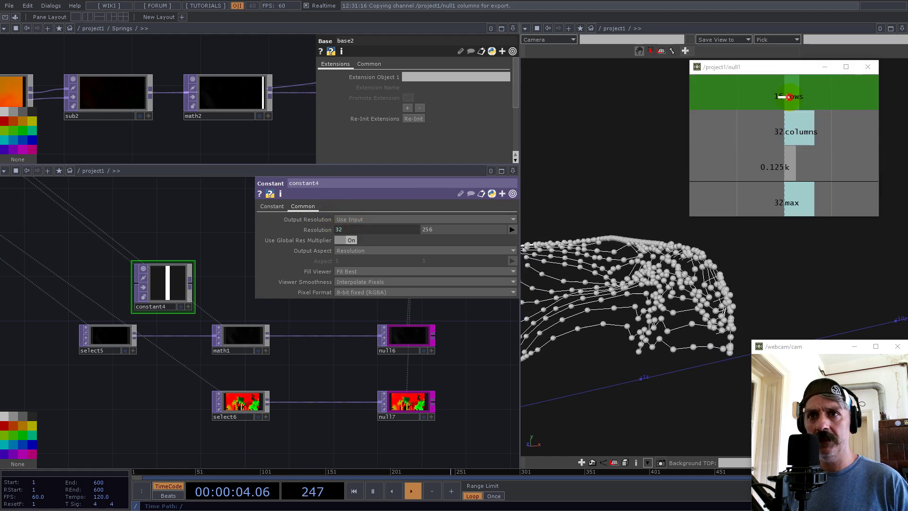
left_click_drag(788, 94, 481, 227)
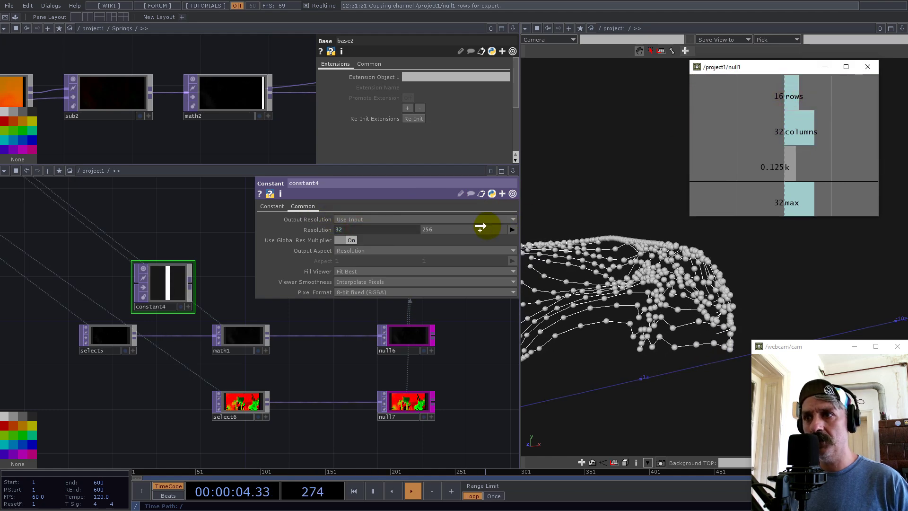
Set constant4's pixel format to 32-bit float (Mono), then resize the node and place it above select5
left_click(353, 292)
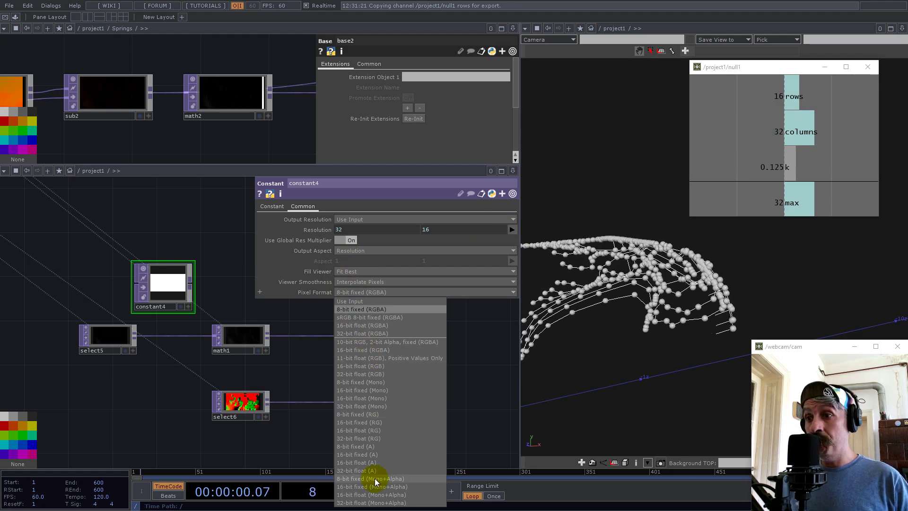
left_click(367, 406)
left_click(151, 273)
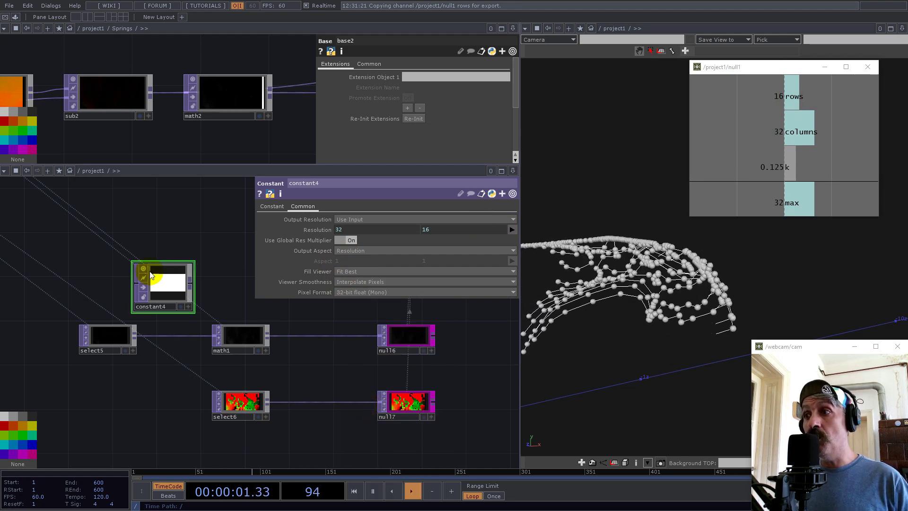
double_click(195, 265)
left_click_drag(166, 292, 110, 281)
Set constant4's color to red with RGB values 1, 0, 0
left_click(268, 206)
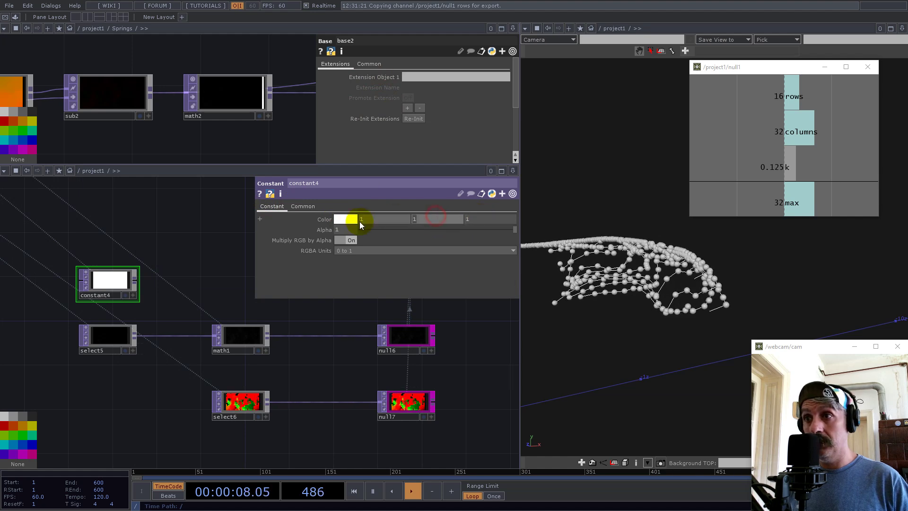
type("0")
key("Tab")
type("0")
key("Return")
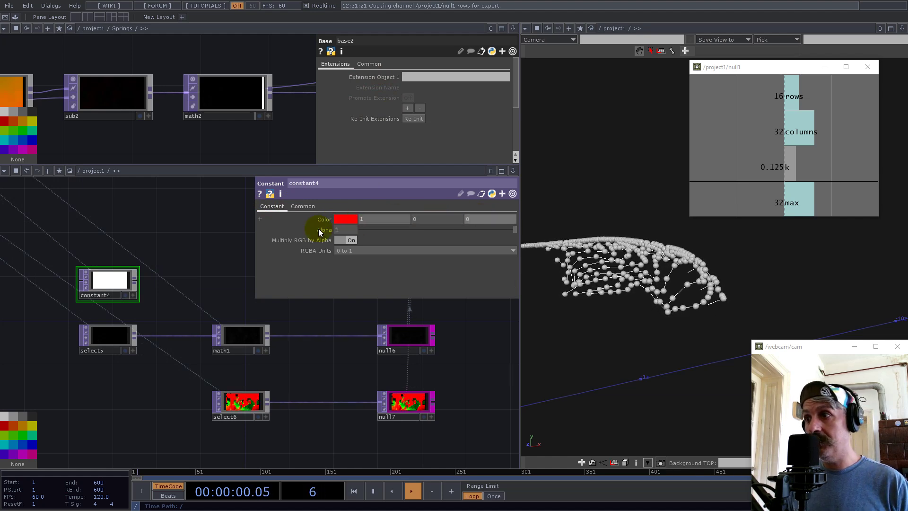
Add a Transform TOP after constant4 and place it beside that node
left_click_drag(151, 240, 158, 284)
scroll(146, 333, "up", 4)
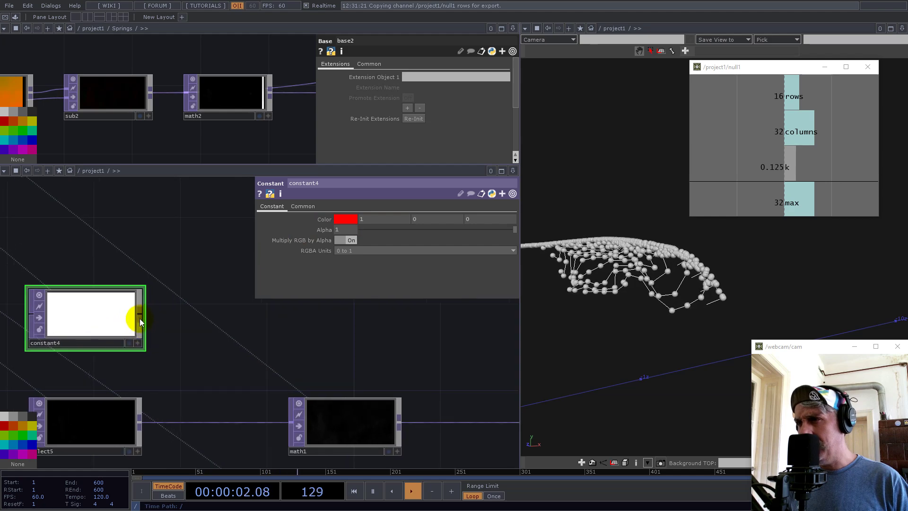
right_click(139, 315)
type("tr")
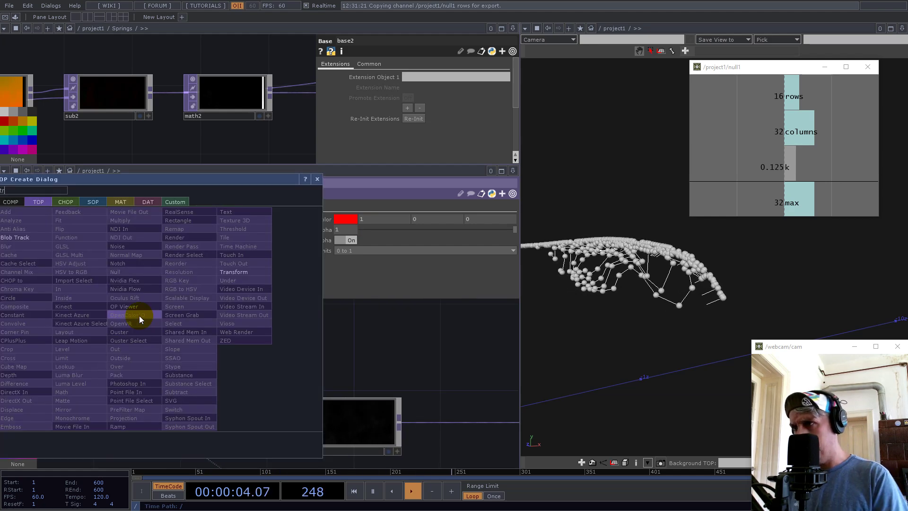
left_click(231, 274)
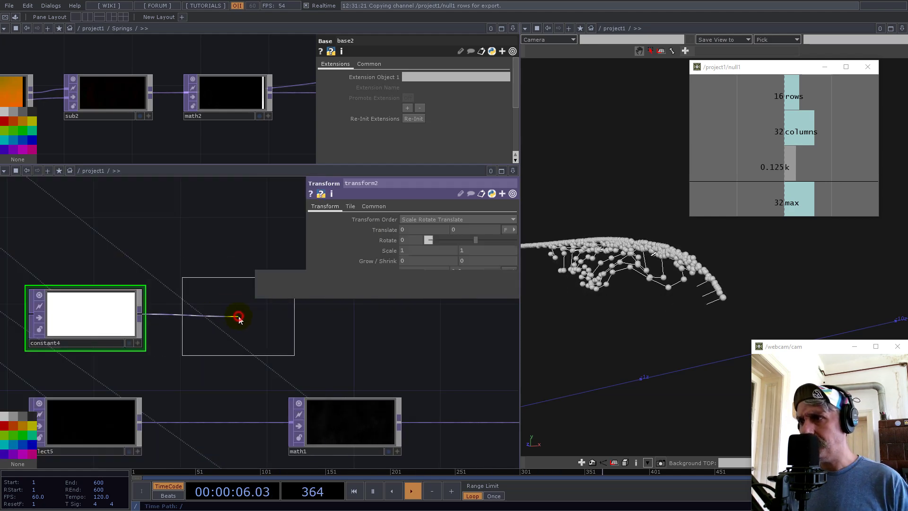
left_click(237, 311)
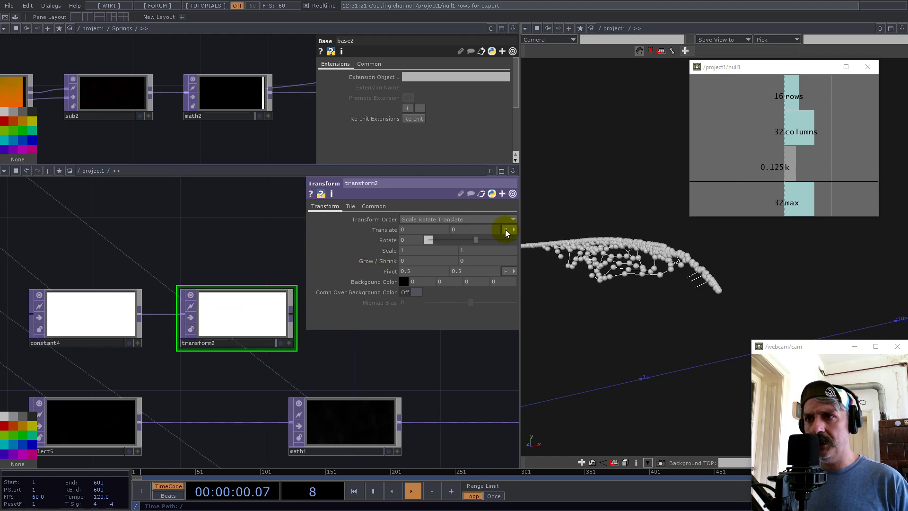
Set transform2's viewer smoothness to Nearest Pixel and its horizontal translation to -1 in pixel units
left_click(374, 207)
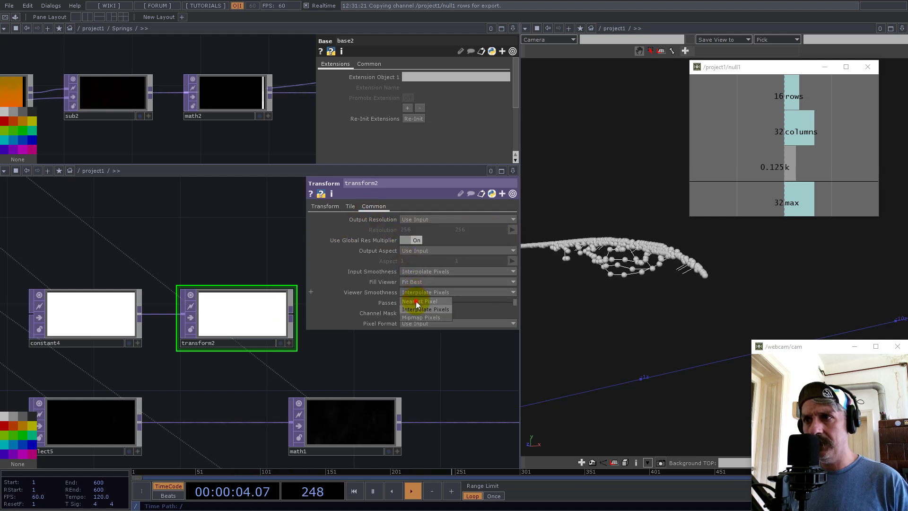
left_click(325, 207)
left_click_drag(398, 229, 359, 235)
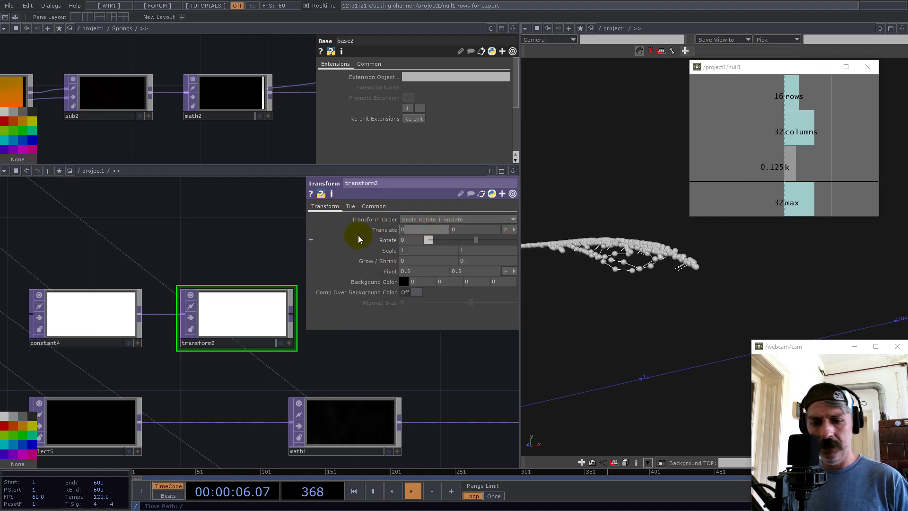
scroll(207, 335, "down", 5)
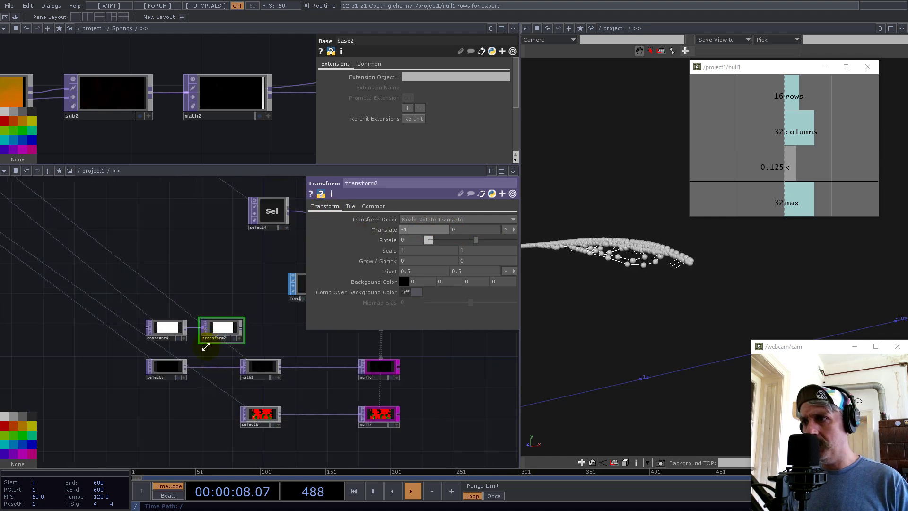
Add a Multiply TOP after transform2 and connect math1 as its second input
scroll(246, 383, "up", 3)
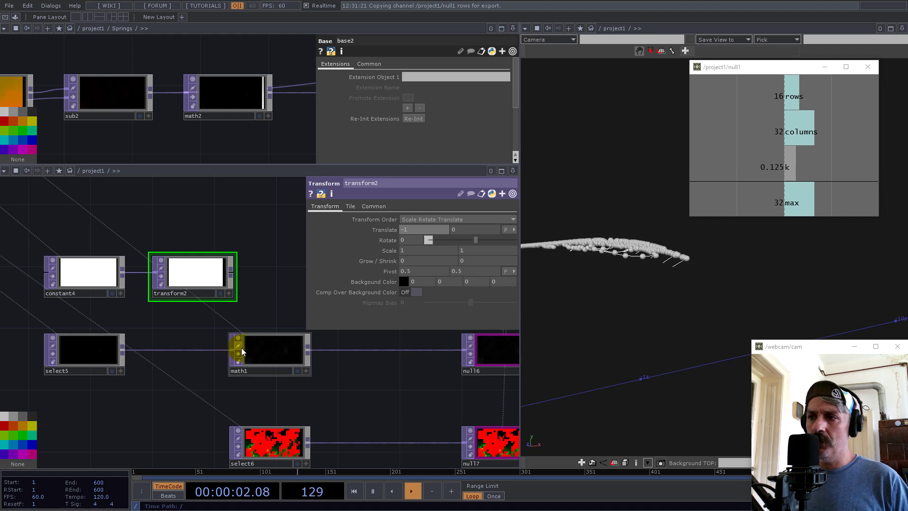
left_click_drag(197, 278, 274, 278)
left_click_drag(377, 410, 283, 412)
right_click(216, 274)
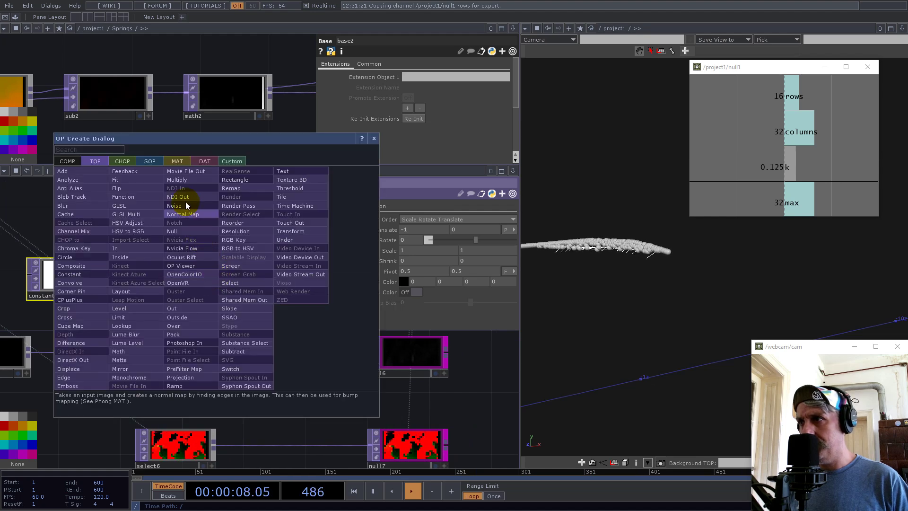
left_click(181, 178)
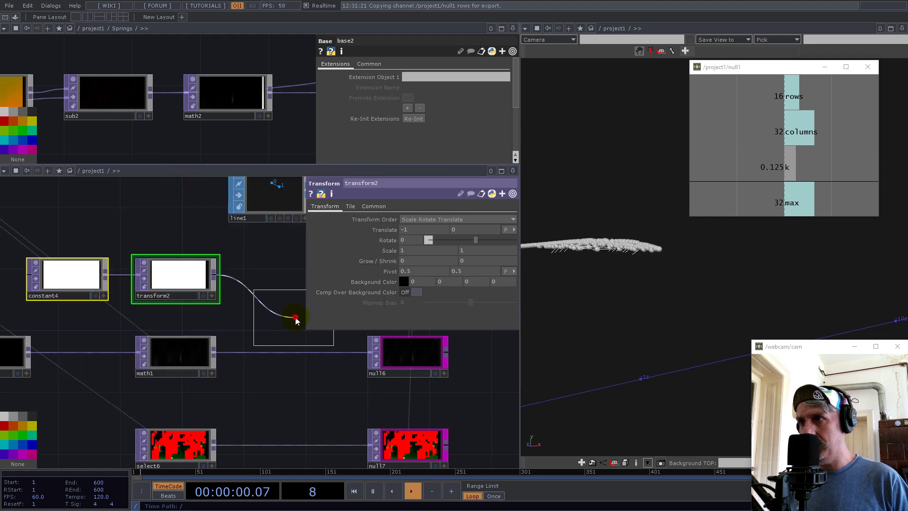
left_click(298, 319)
left_click(214, 349)
left_click_drag(284, 385, 217, 406)
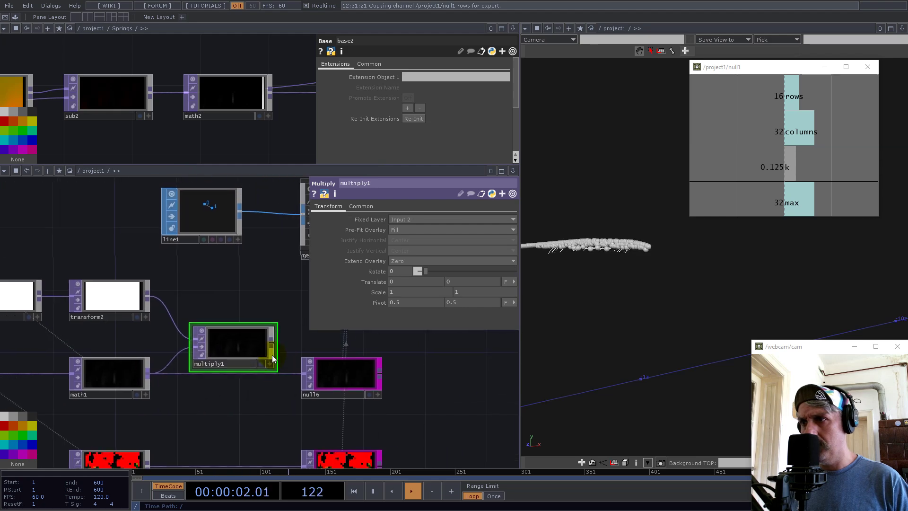
Feed multiply1's output into null6 in place of math1
left_click_drag(270, 343, 303, 373)
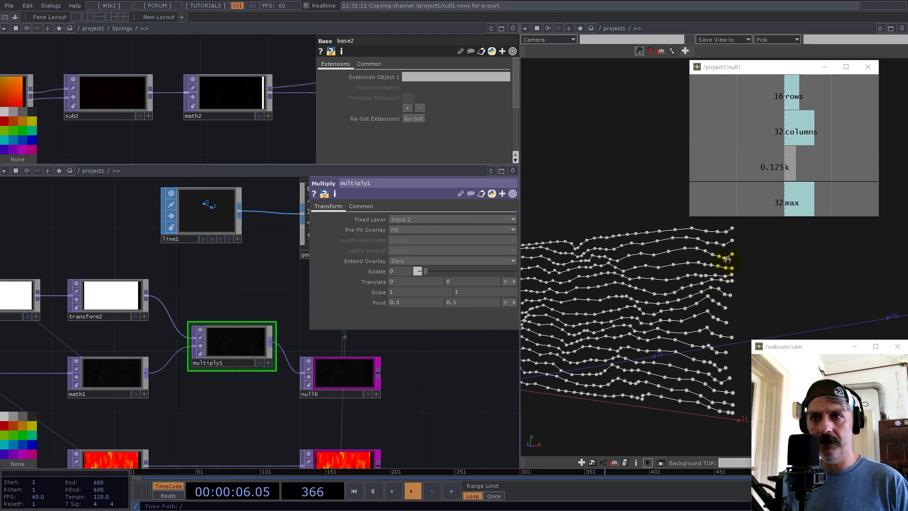
right_click_drag(719, 318, 801, 290)
scroll(730, 308, "down", 5)
left_click_drag(727, 296, 573, 314)
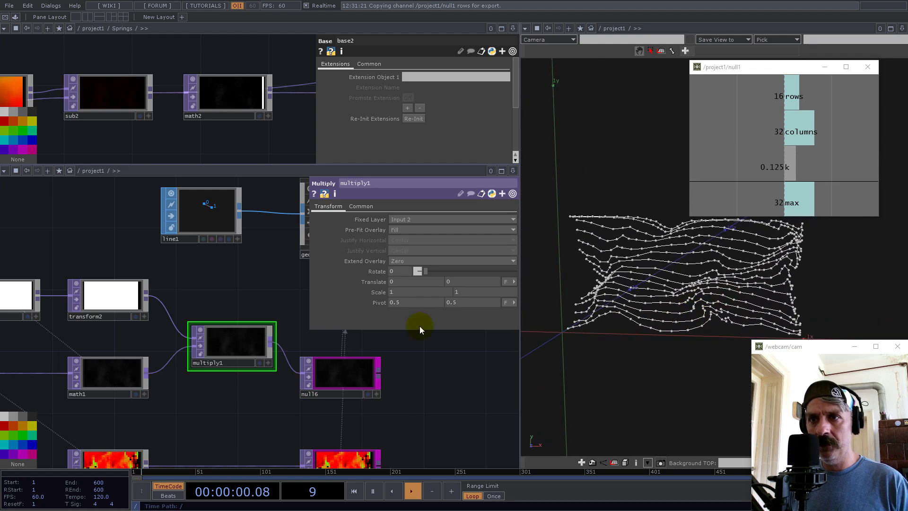
Tidy the network by repositioning the multiply chain's input nodes and moving select6 closer to null7
scroll(175, 365, "down", 4)
left_click_drag(186, 368, 74, 332)
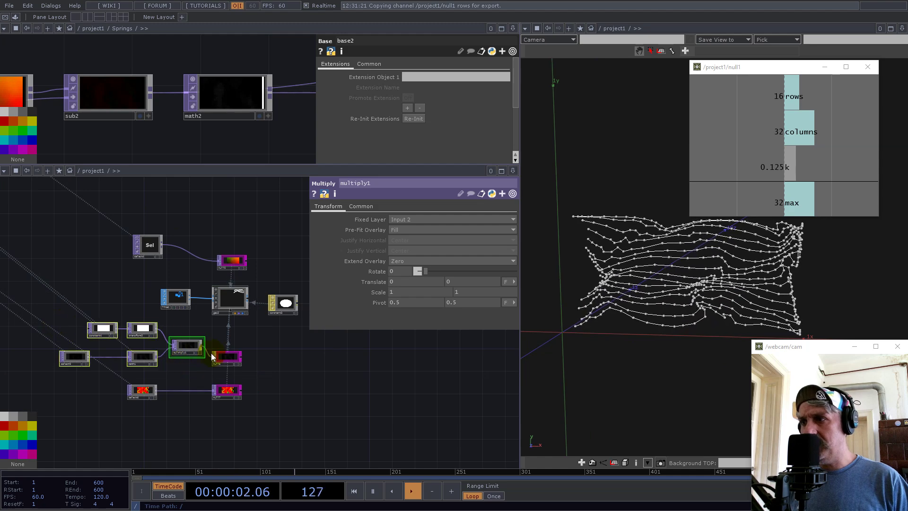
left_click_drag(189, 348, 178, 359)
left_click_drag(270, 429, 134, 395)
left_click_drag(149, 392, 199, 410)
Duplicate the whole instancing network of 13 nodes and place the copy below the original
scroll(132, 345, "down", 5)
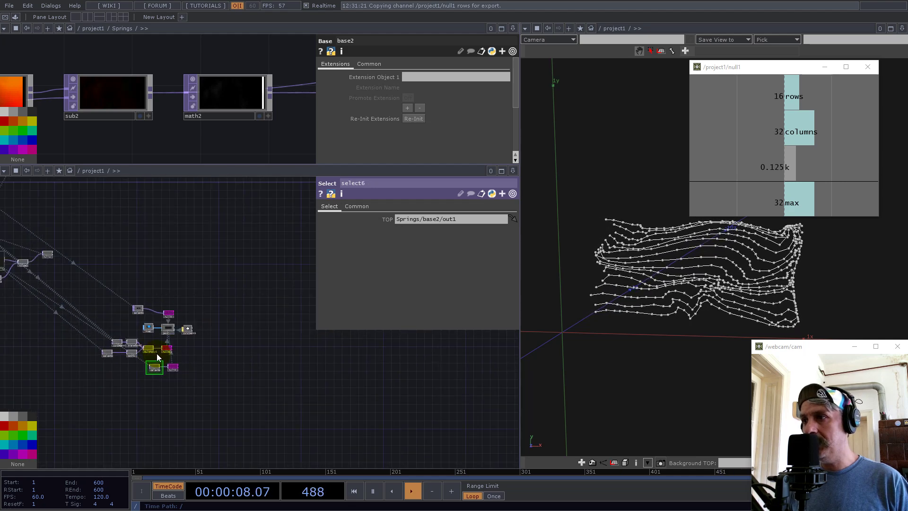
left_click_drag(87, 284, 87, 284)
key("ctrl+c")
key("ctrl+v")
left_click_drag(173, 399, 94, 408)
left_click_drag(254, 397, 441, 344)
Point the copied select8's TOP reference to transform8 inside the Springs component
scroll(265, 359, "up", 5)
left_click_drag(124, 338, 234, 316)
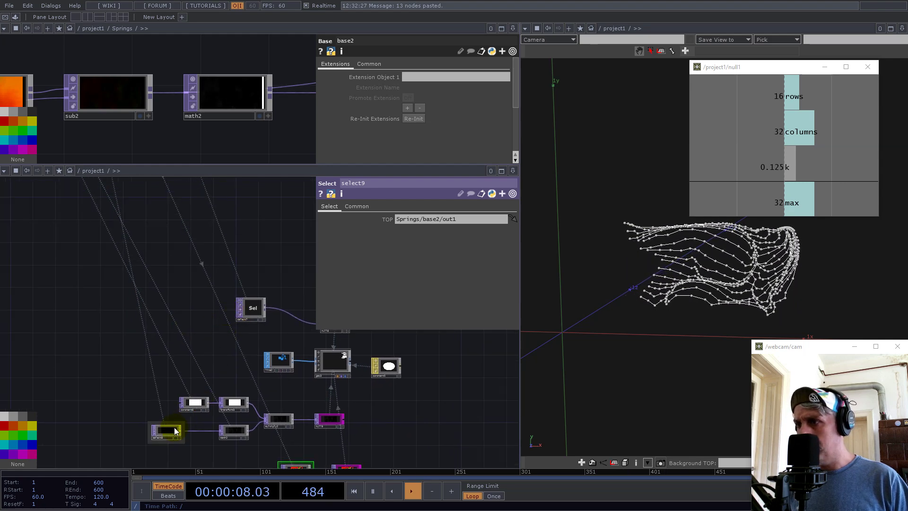
left_click_drag(180, 260, 180, 367)
scroll(194, 337, "down", 6)
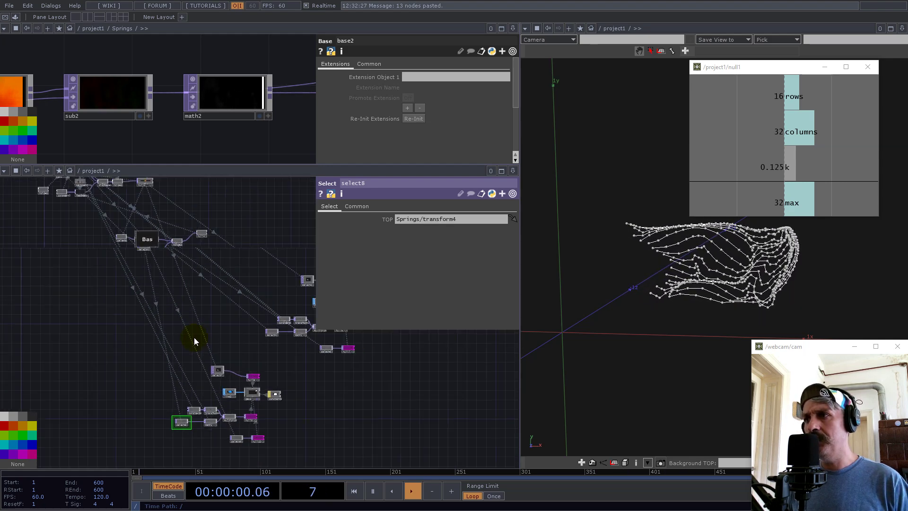
scroll(194, 103, "down", 4)
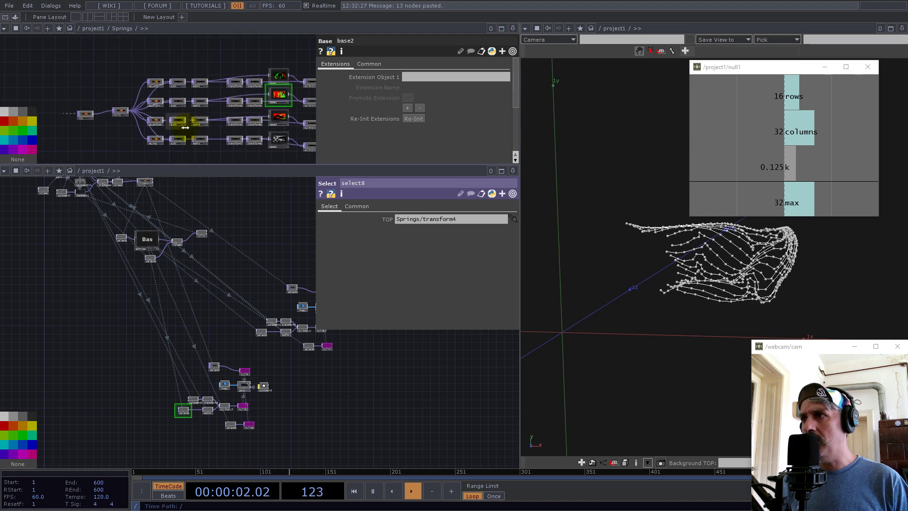
scroll(127, 152, "up", 6)
scroll(65, 137, "down", 6)
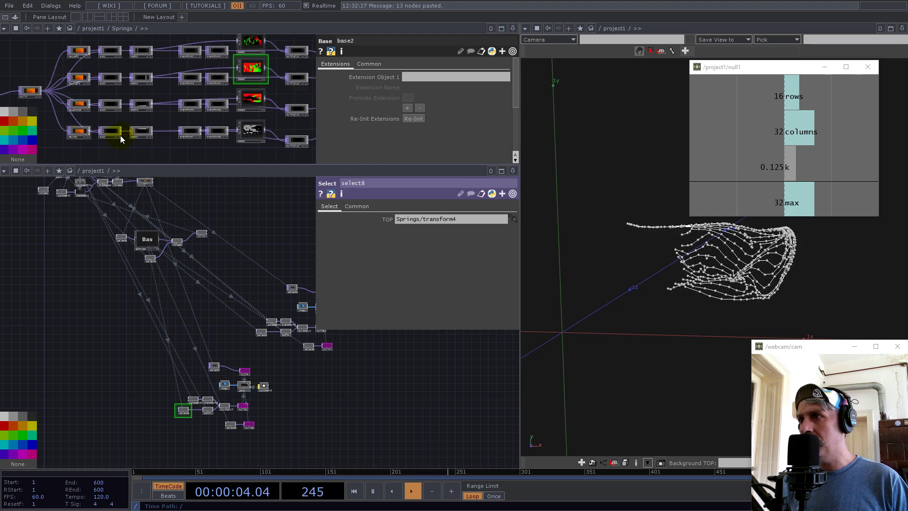
scroll(253, 142, "up", 4)
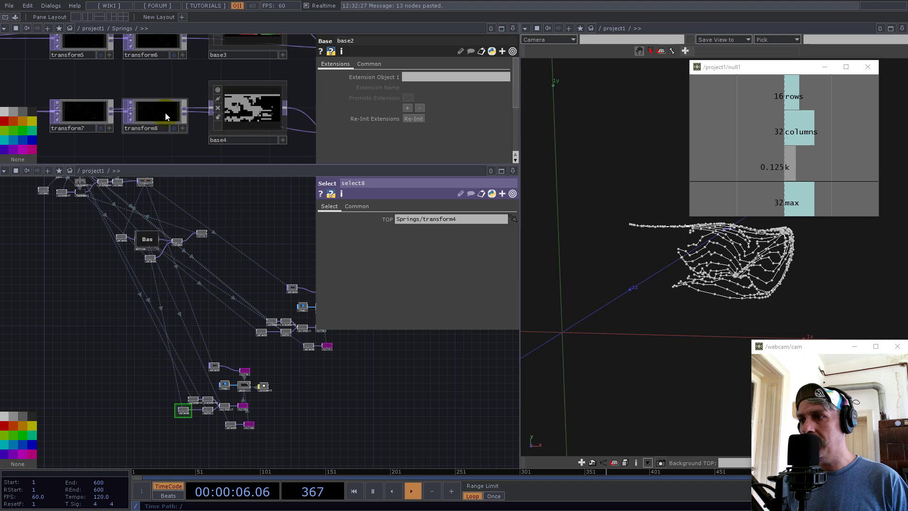
left_click_drag(165, 113, 422, 219)
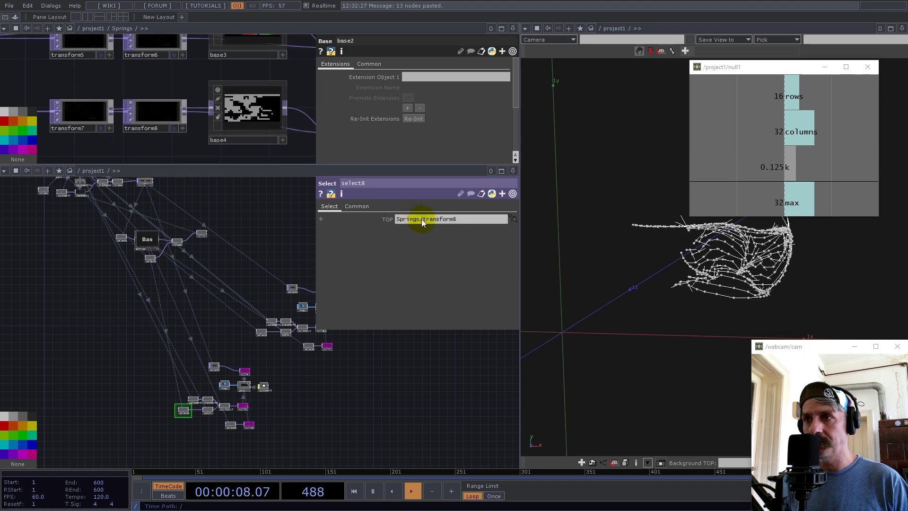
Point the copied select9's TOP reference to out1 inside Springs/base4
scroll(228, 449, "up", 6)
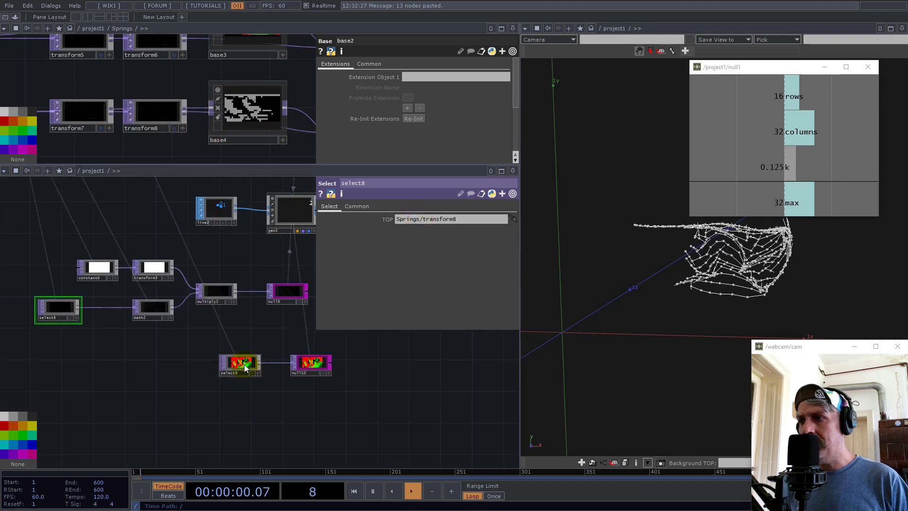
left_click(245, 368)
scroll(202, 397, "down", 6)
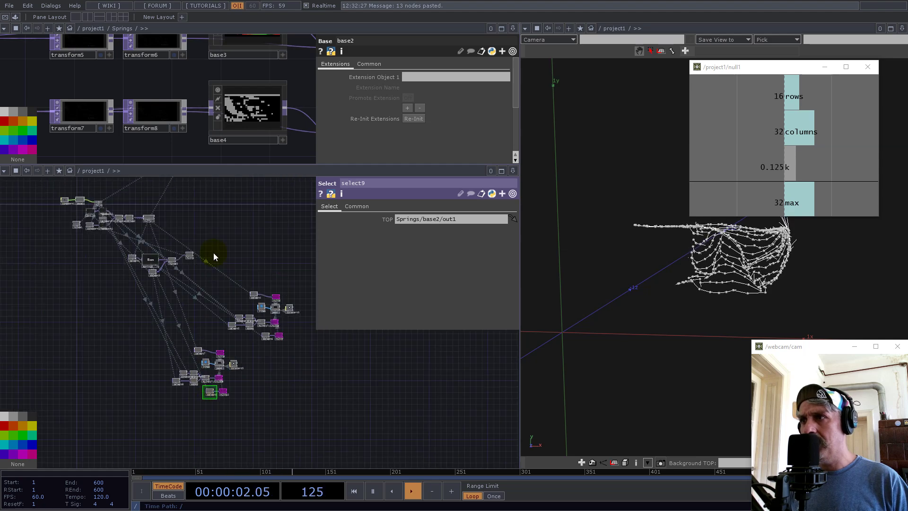
scroll(179, 104, "down", 1)
scroll(178, 104, "down", 3)
double_click(206, 109)
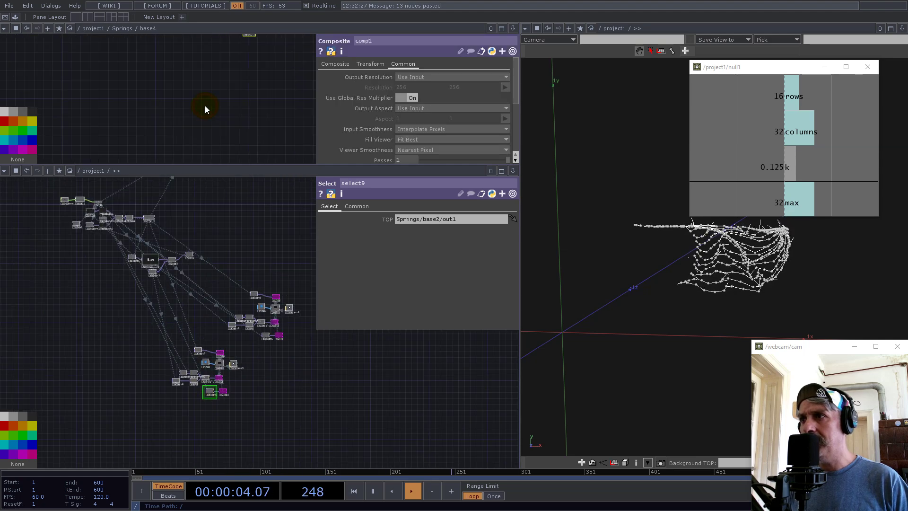
left_click_drag(215, 103, 195, 142)
left_click_drag(261, 81, 437, 219)
scroll(146, 115, "up", 6)
scroll(205, 414, "up", 8)
left_click_drag(277, 342, 185, 409)
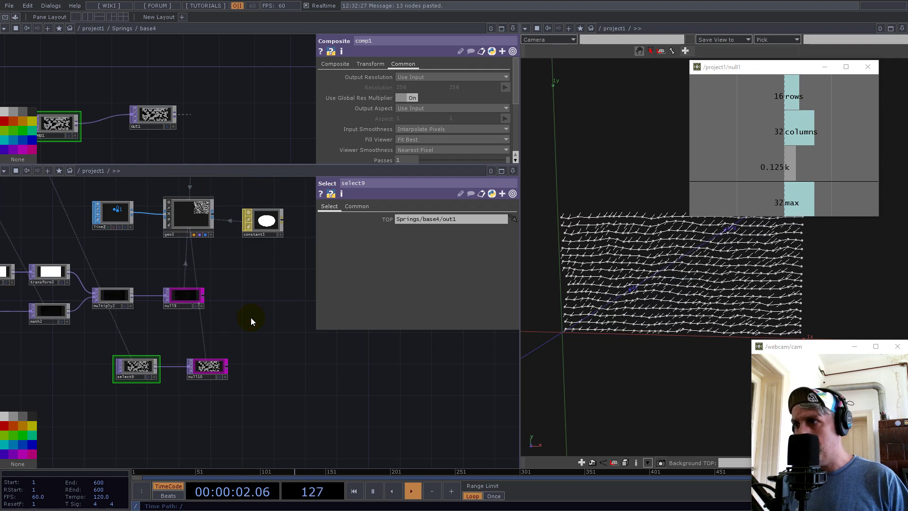
left_click_drag(221, 328, 378, 372)
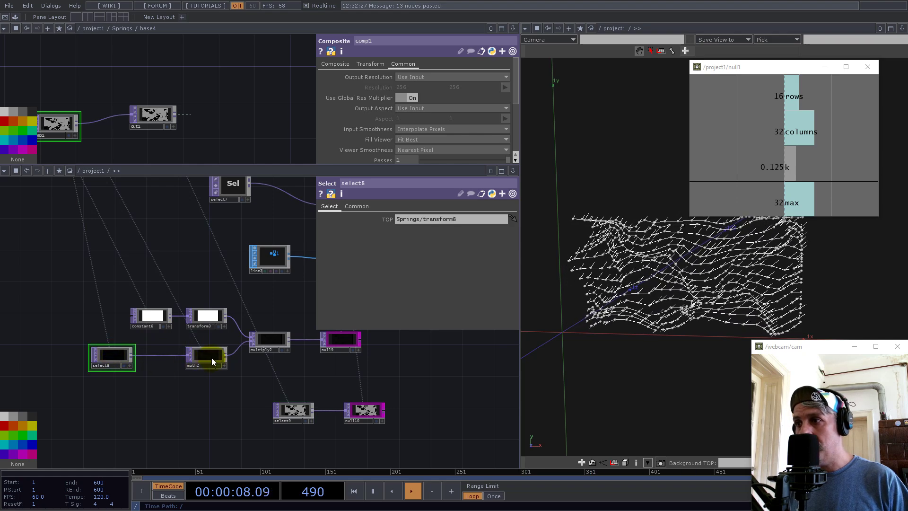
scroll(178, 318, "up", 5)
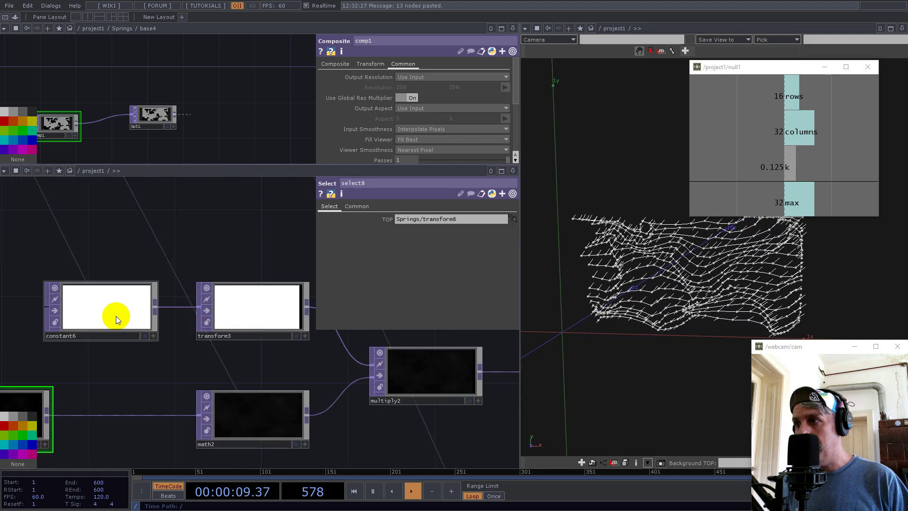
Set the copied transform3's translation to 0 and 1 pixels so the mask covers the other edge
left_click(208, 315)
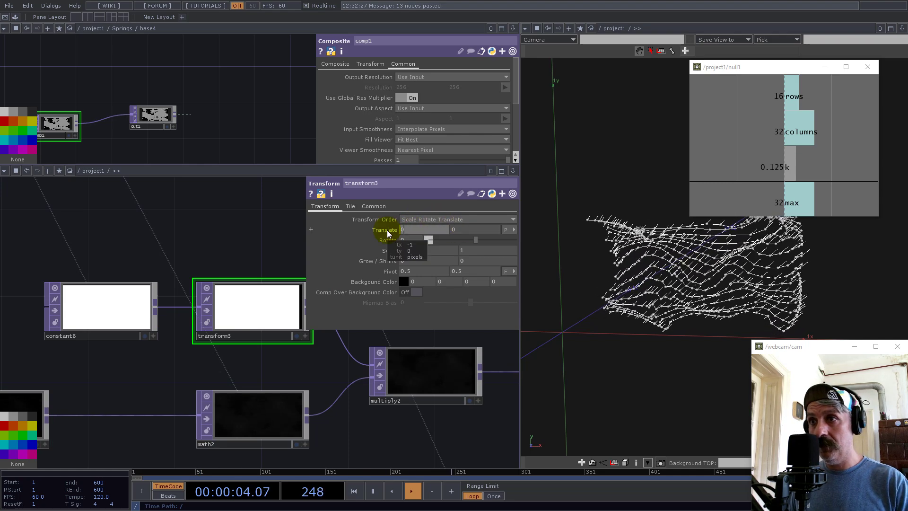
key("Tab")
type("1")
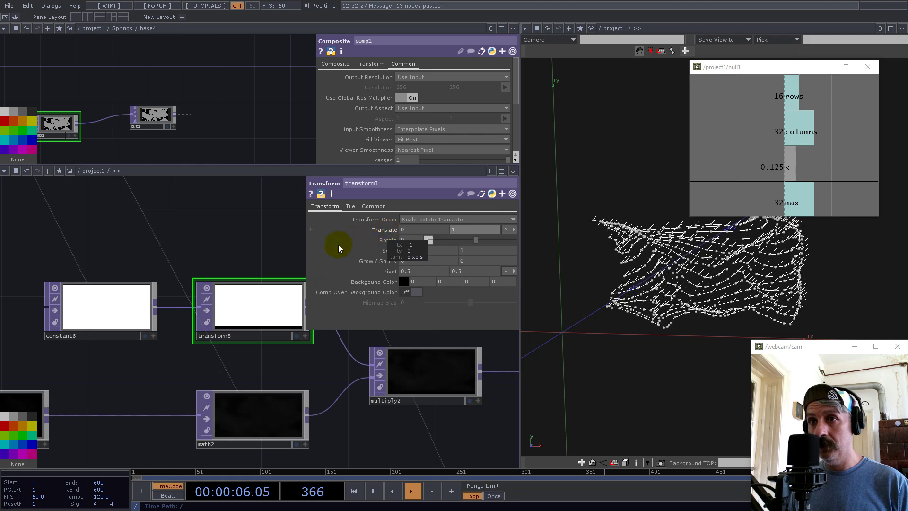
scroll(237, 284, "down", 3)
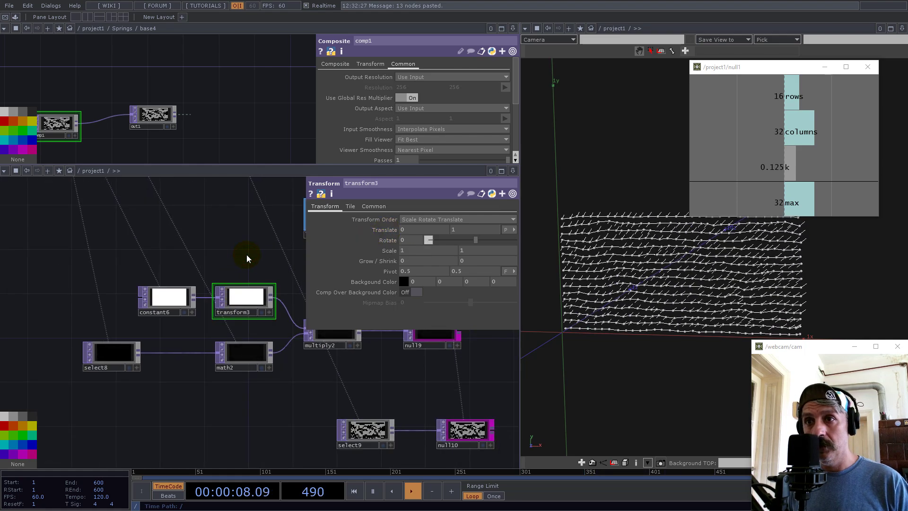
Review the rotate-to-vector instancing settings of geo3 in the copied network
left_click_drag(314, 381, 90, 376)
left_click_drag(302, 314, 248, 346)
scroll(247, 340, "down", 3)
scroll(182, 408, "up", 3)
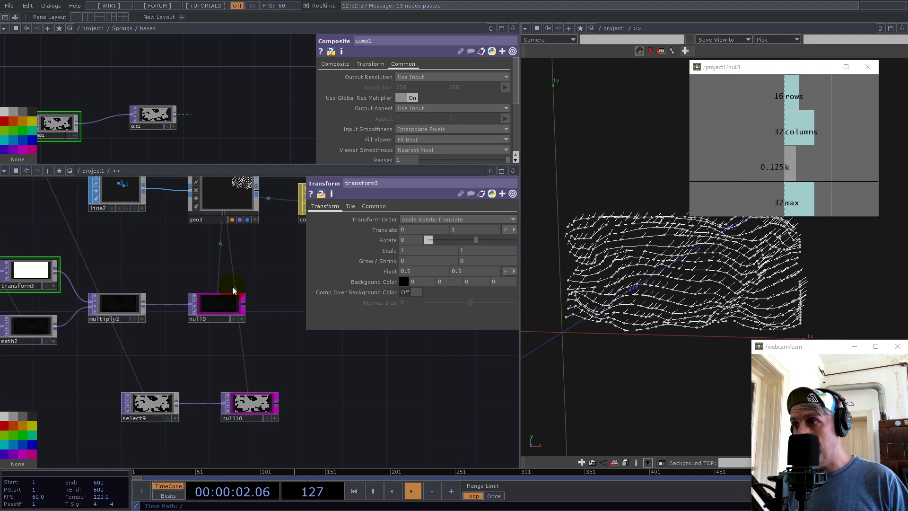
left_click(226, 200)
left_click_drag(224, 271, 141, 291)
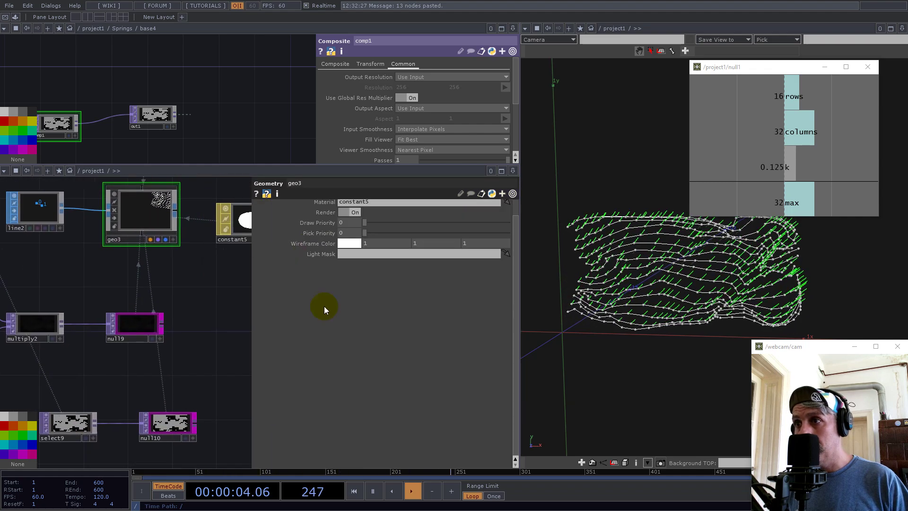
left_click(355, 206)
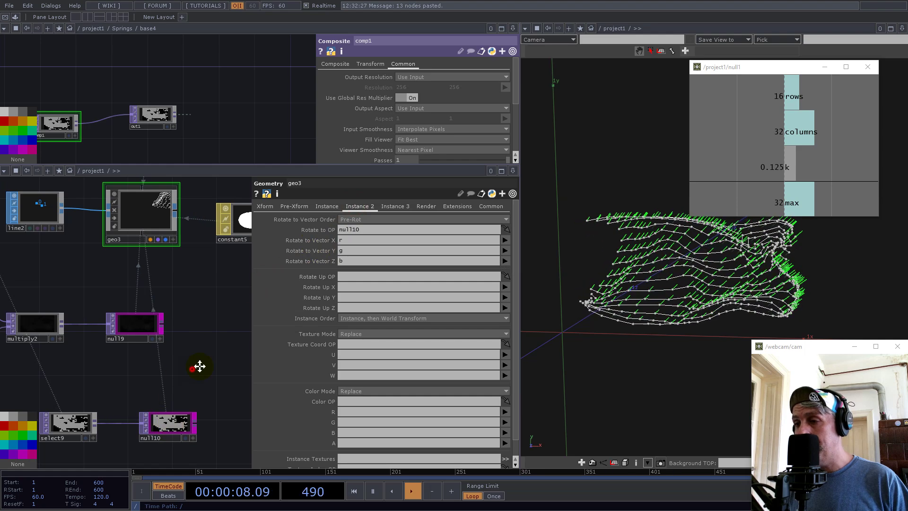
left_click_drag(192, 371, 242, 357)
Close the upper network pane that shows Springs/base4
left_click(512, 28)
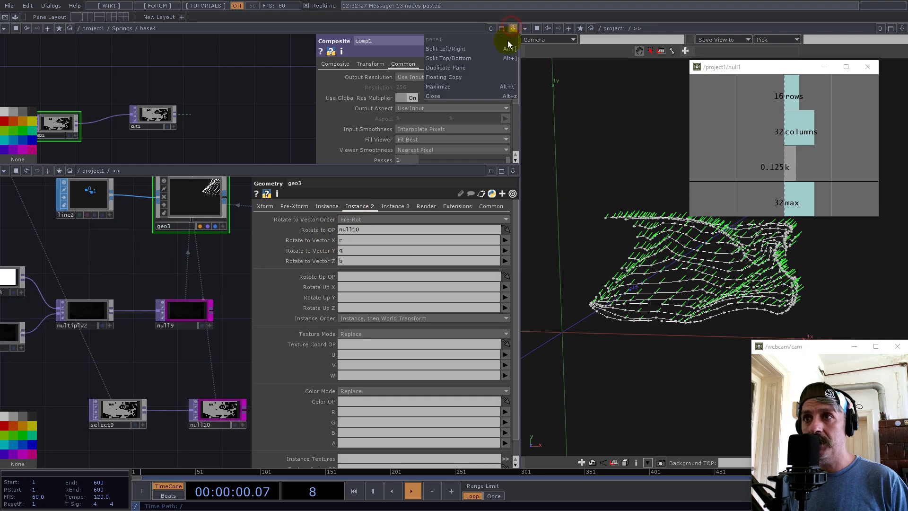
left_click(456, 96)
scroll(270, 367, "down", 5)
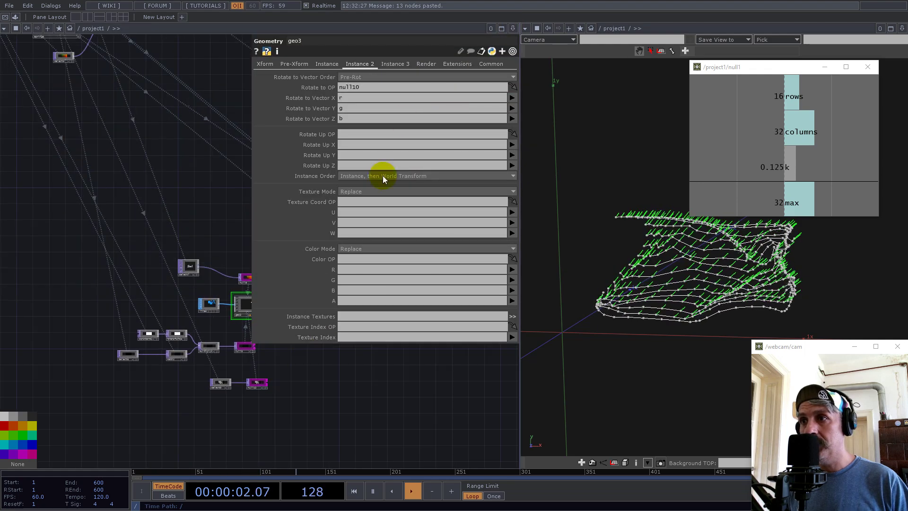
left_click_drag(134, 231, 65, 297)
scroll(142, 372, "up", 5)
scroll(241, 303, "down", 5)
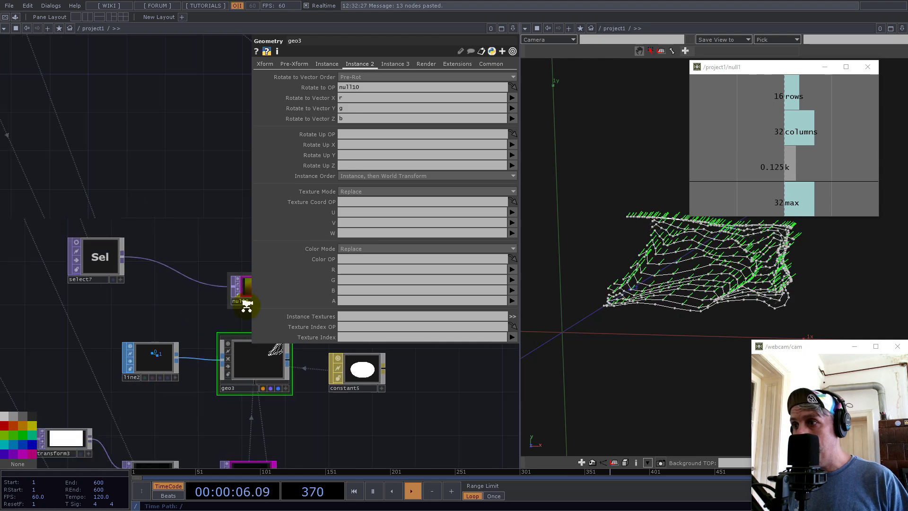
Check select8, null9 and select9 in the copied network for their sources
scroll(112, 394, "up", 5)
left_click(69, 407)
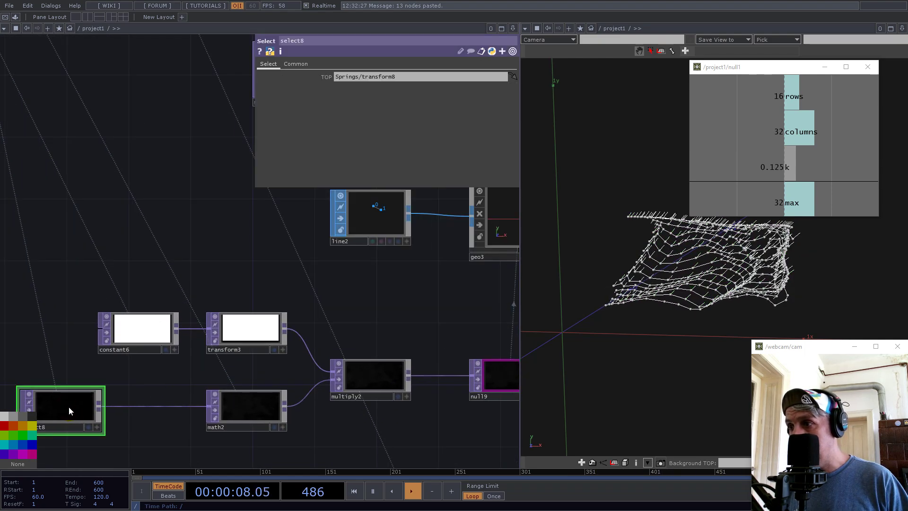
left_click_drag(399, 347, 254, 243)
left_click(377, 290)
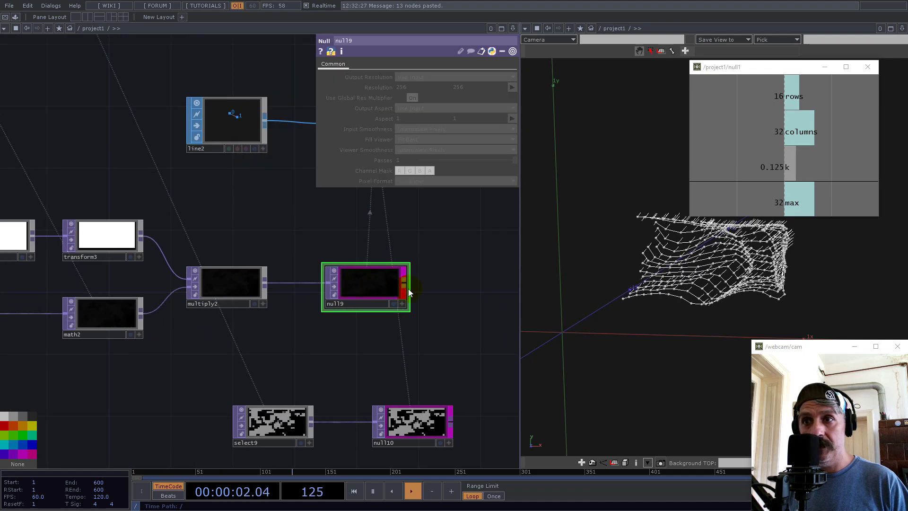
left_click(274, 421)
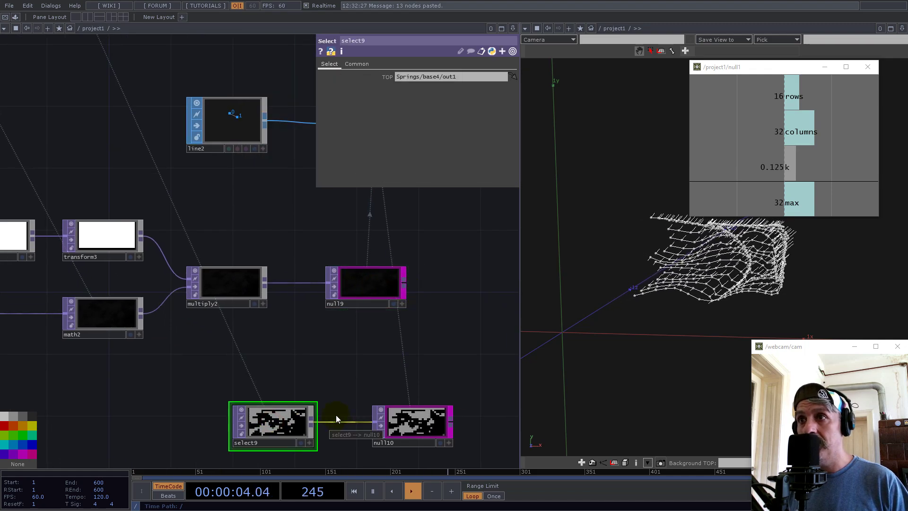
scroll(358, 382, "down", 2)
scroll(358, 382, "down", 4)
left_click_drag(220, 170, 231, 336)
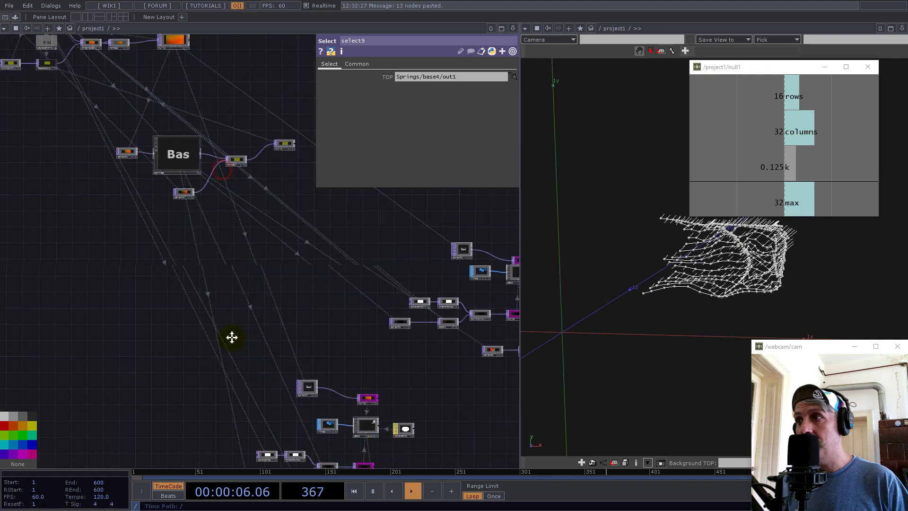
Inside the Springs component, move transform7 and transform8 below base4's level to separate their wires
left_click(185, 186)
key("i")
scroll(187, 438, "up", 5)
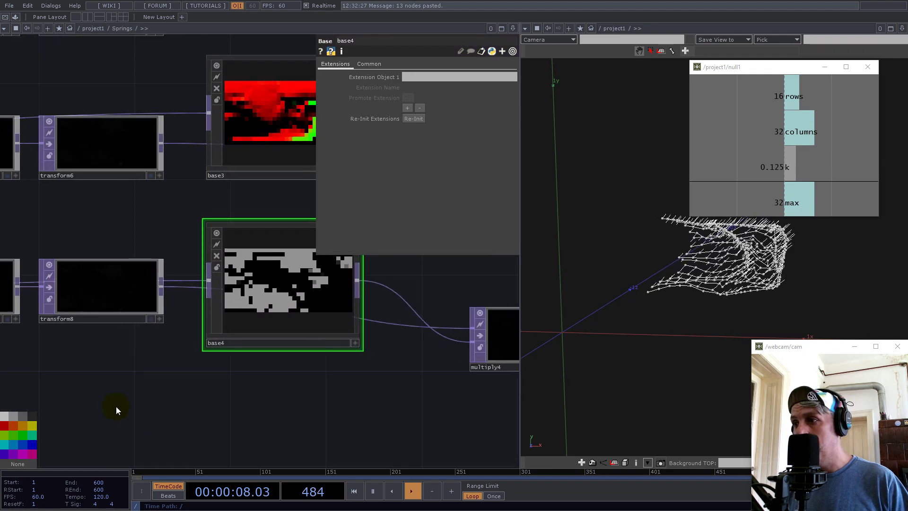
scroll(349, 293, "down", 3)
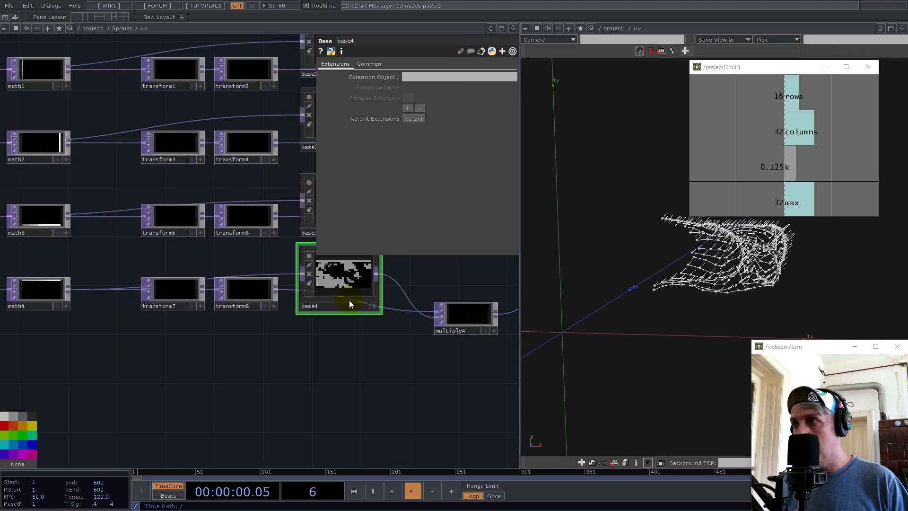
left_click_drag(278, 345, 474, 361)
left_click_drag(177, 374, 249, 372)
left_click_drag(343, 350, 249, 355)
left_click_drag(391, 360, 317, 352)
left_click_drag(336, 397, 163, 399)
left_click(319, 290)
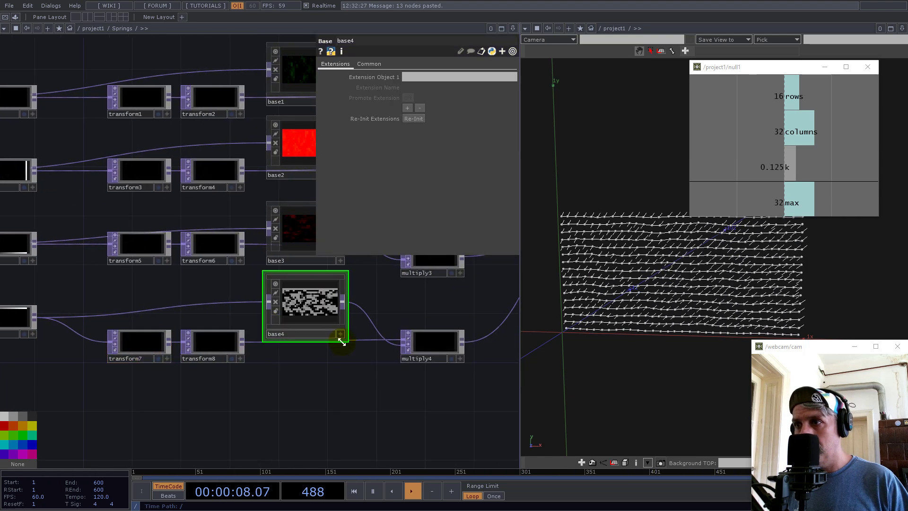
Inspect comp1 and in2 inside base4, checking comp1's transform settings and in2's texture format
double_click(326, 314)
scroll(85, 377, "up", 5)
scroll(246, 290, "down", 5)
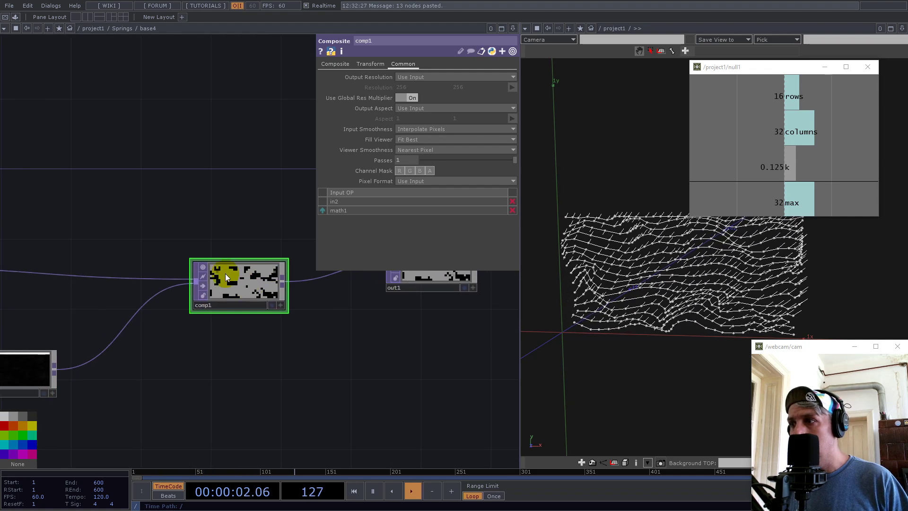
middle_click(240, 267)
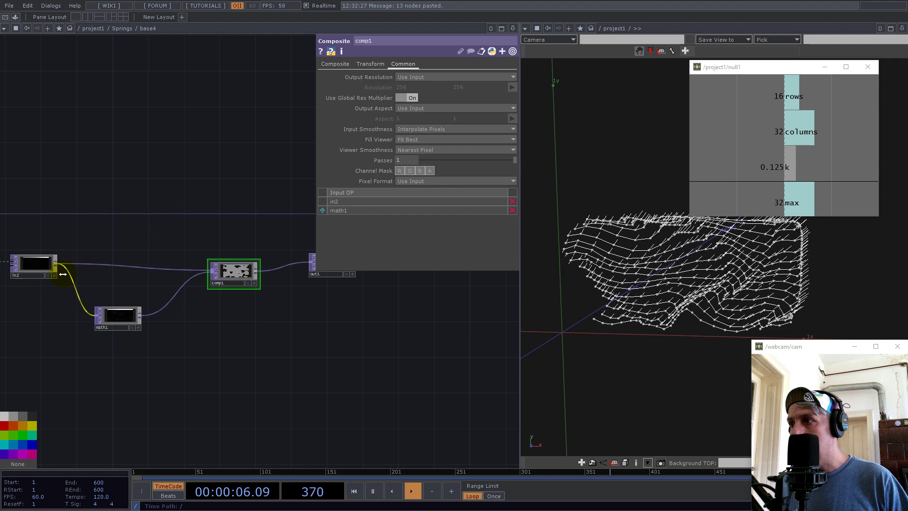
left_click(370, 63)
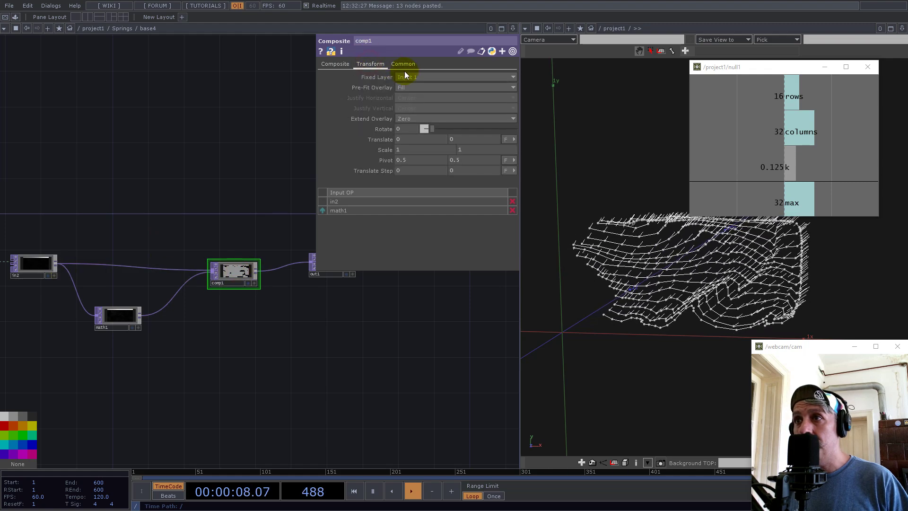
middle_click(40, 265)
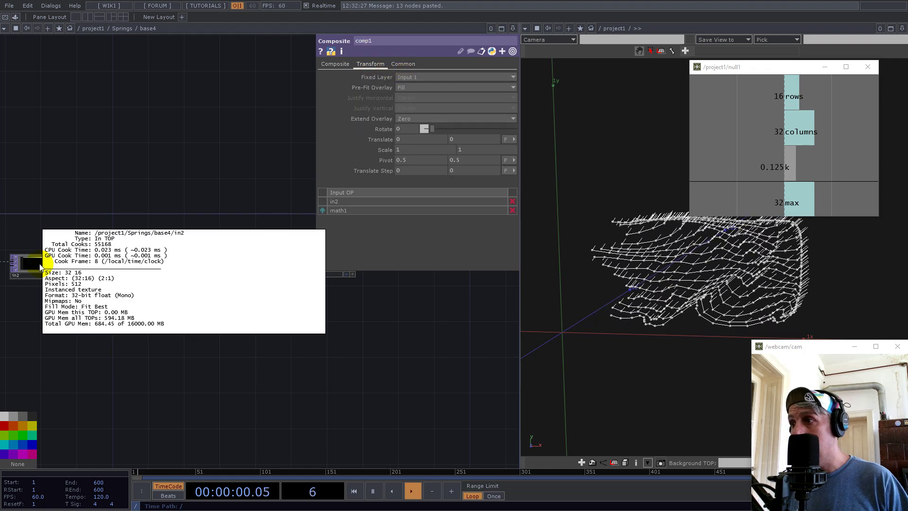
left_click_drag(57, 183, 164, 190)
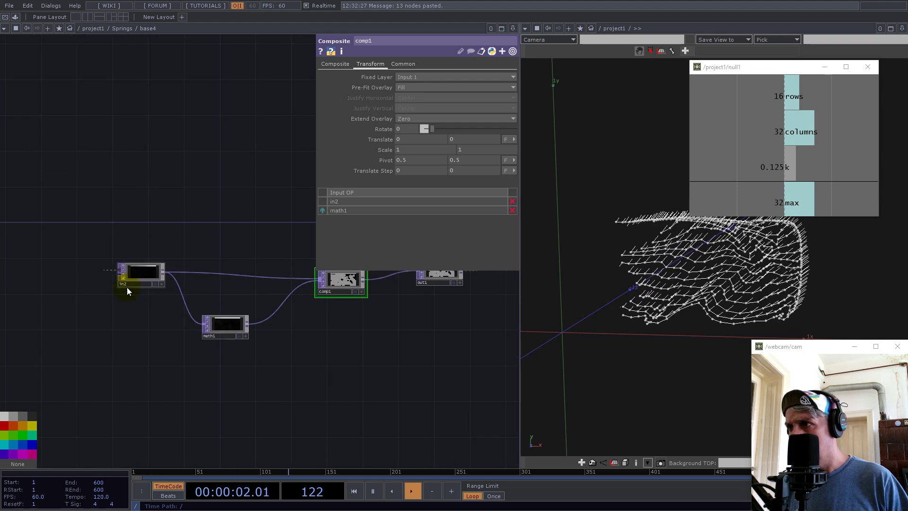
Go back up to Springs and connect sub4's output to base4's input in place of math4
scroll(211, 279, "down", 10)
scroll(310, 322, "down", 2)
scroll(92, 330, "up", 10)
left_click_drag(97, 199, 75, 230)
middle_click(246, 270)
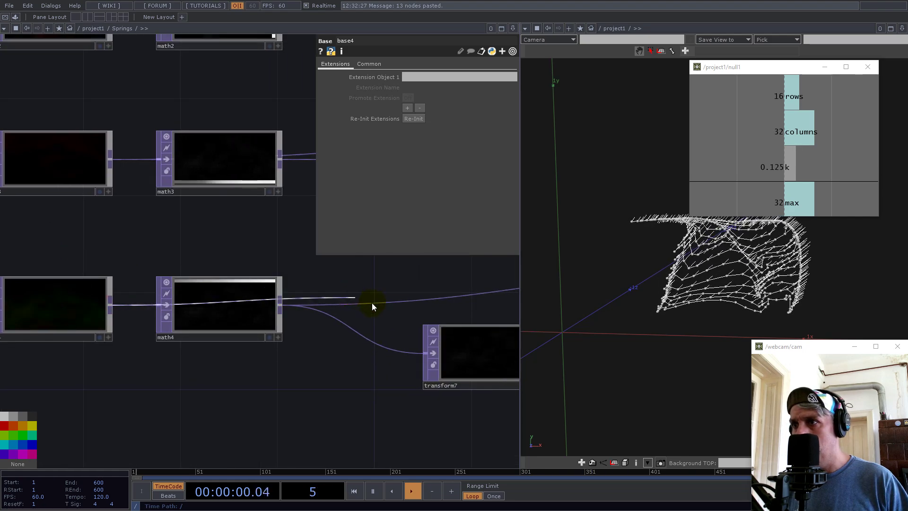
left_click_drag(281, 256, 23, 261)
scroll(22, 261, "down", 5)
left_click_drag(113, 282, 249, 286)
scroll(129, 286, "up", 5)
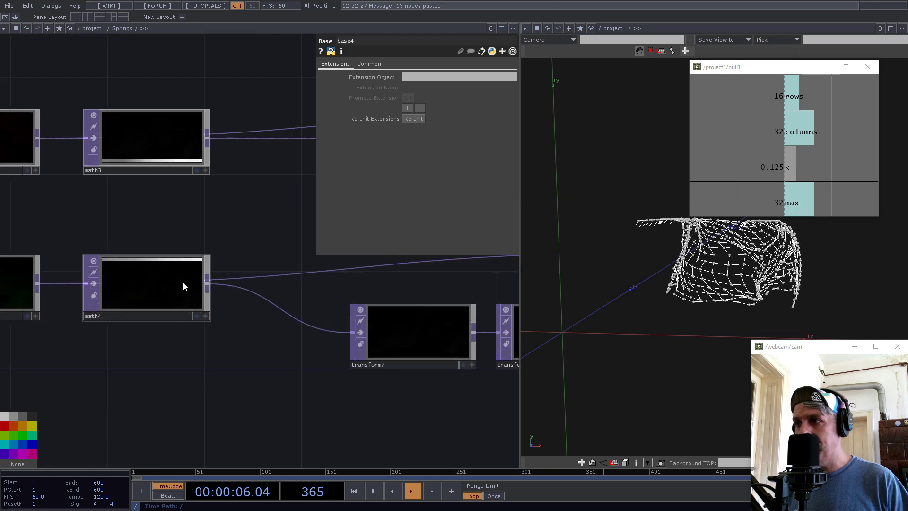
Compare the rewired bottom row with the sub3 row above to see where its wires lead
scroll(195, 289, "down", 5)
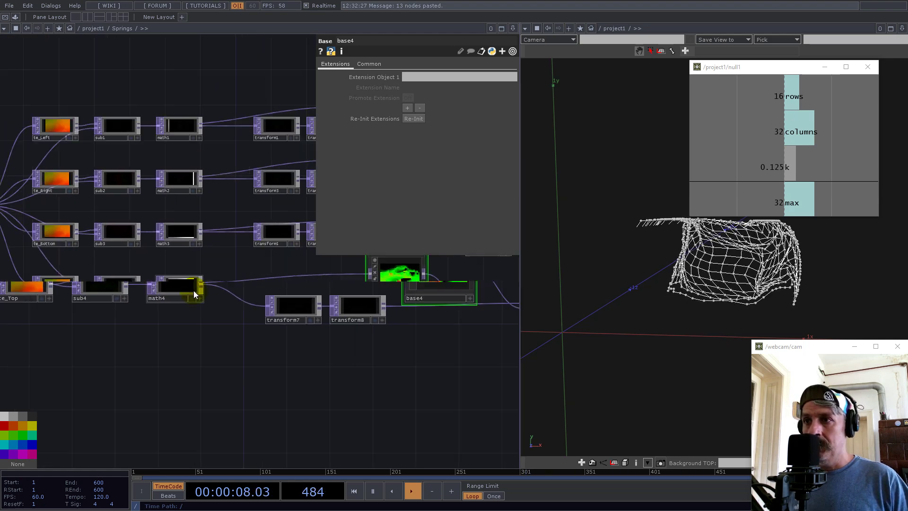
scroll(203, 288, "up", 5)
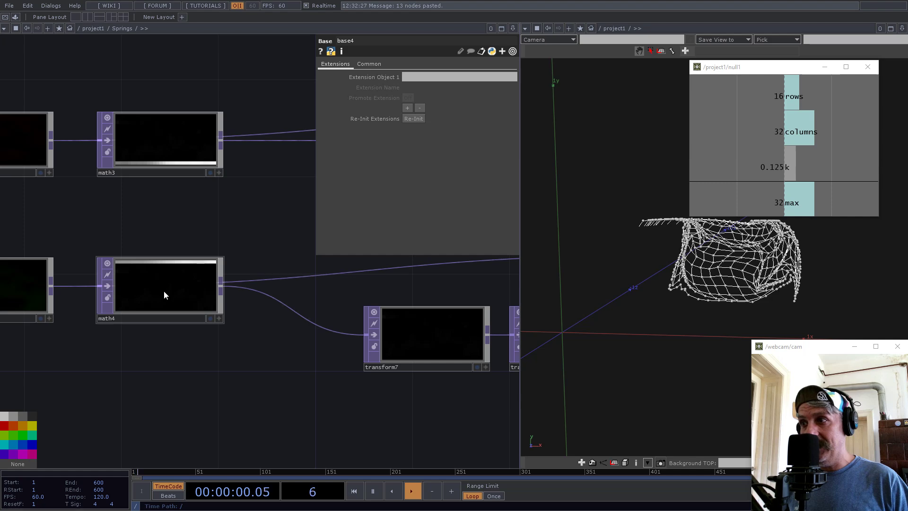
left_click(22, 279)
left_click_drag(37, 223, 27, 392)
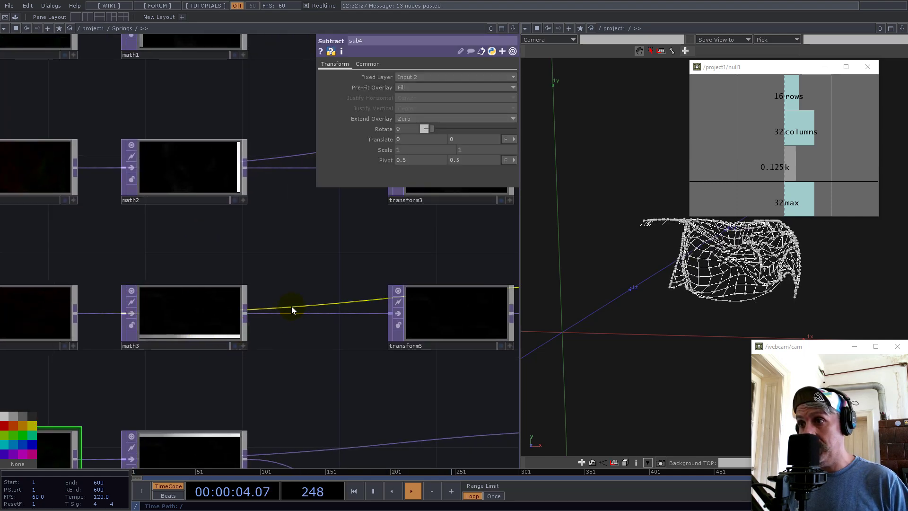
mouse_move(28, 312)
left_mouse_down()
mouse_move(28, 266)
mouse_move(23, 325)
left_mouse_up()
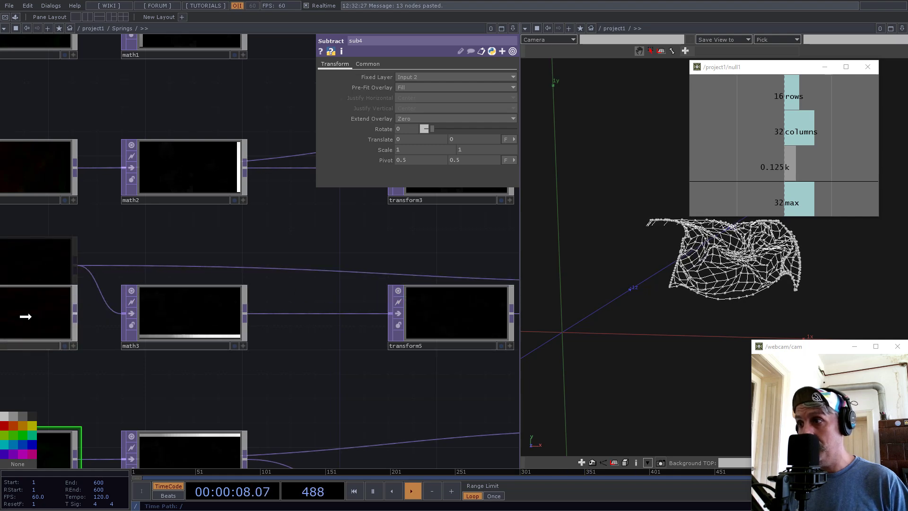
Return to the project1 network and switch the 3D viewer to a perspective view of the cloth
scroll(217, 314, "down", 10)
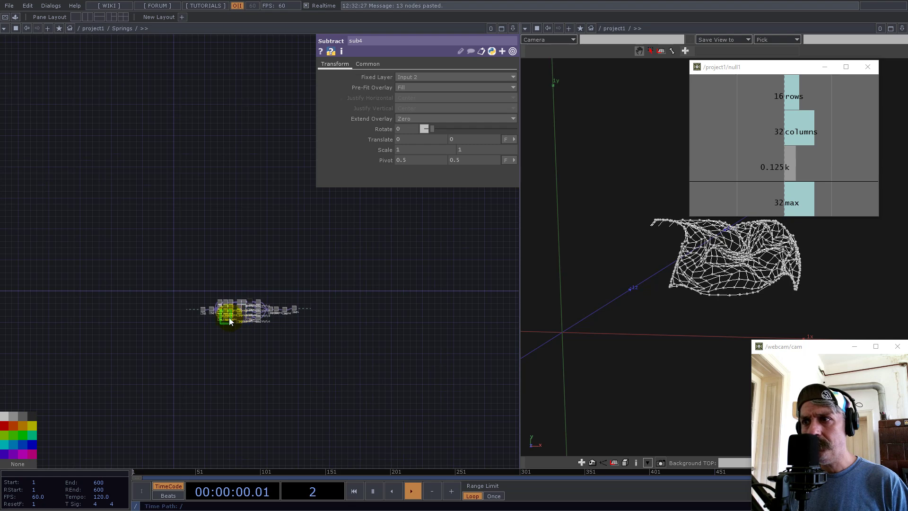
scroll(212, 296, "down", 10)
scroll(263, 381, "up", 5)
scroll(149, 318, "up", 2)
scroll(149, 318, "up", 3)
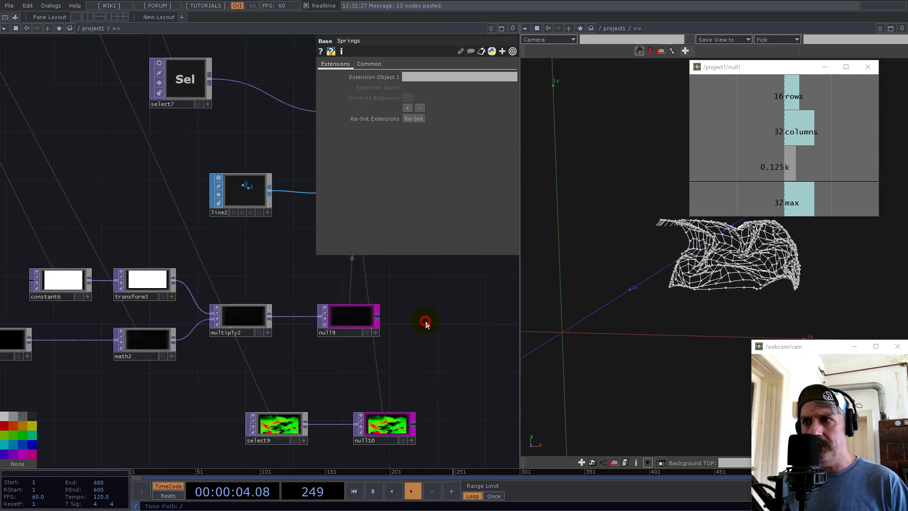
key("b")
right_click(674, 253)
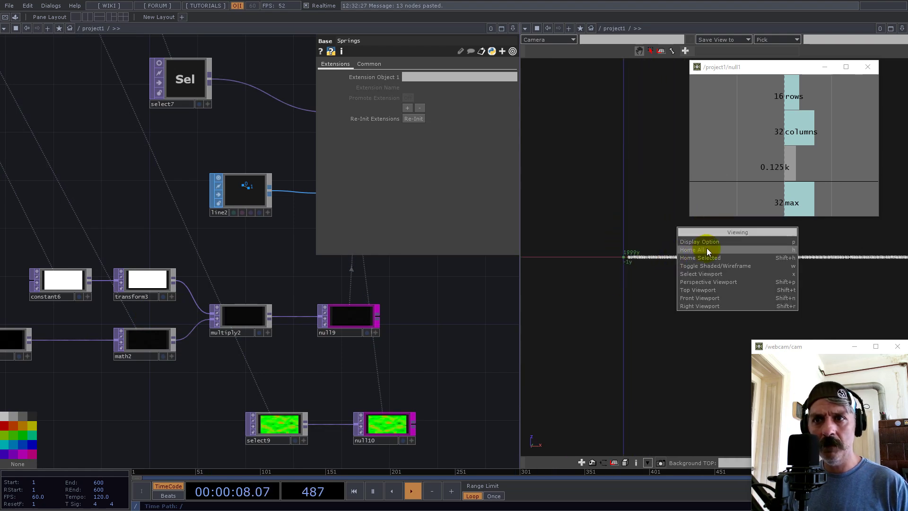
left_click(701, 281)
left_click_drag(703, 304, 645, 388)
scroll(725, 345, "up", 5)
right_click_drag(681, 339, 732, 204)
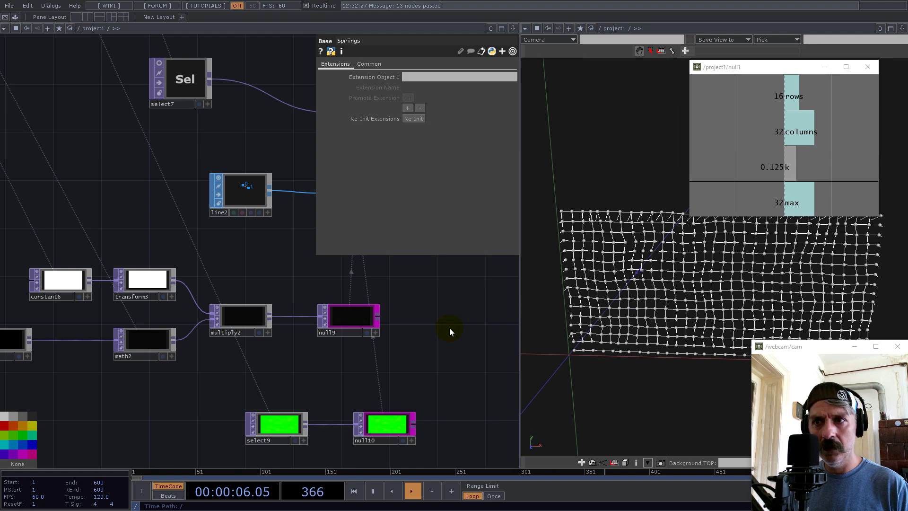
Examine the cloth's pinned upper edge up close and compare it with the transform3 mask
left_click_drag(601, 284, 672, 267)
scroll(705, 271, "up", 5)
right_click_drag(684, 301, 780, 278)
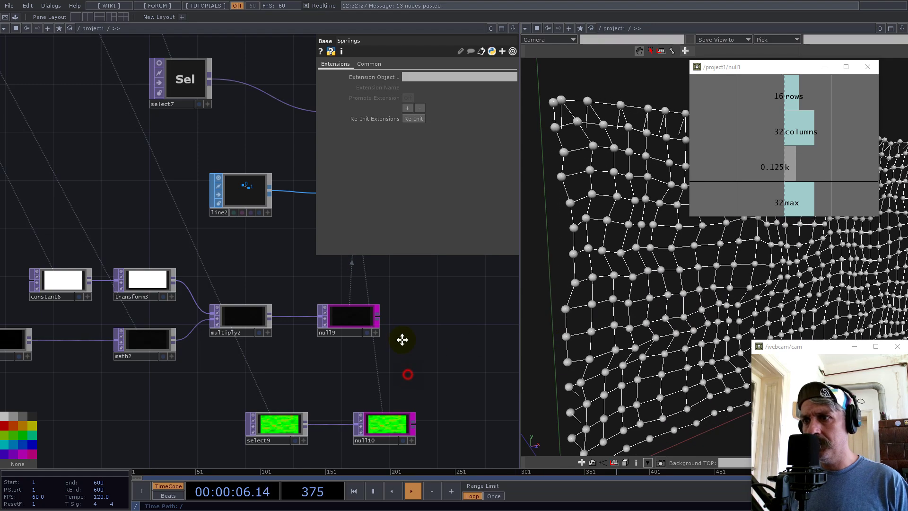
scroll(418, 393, "up", 3)
scroll(357, 381, "down", 3)
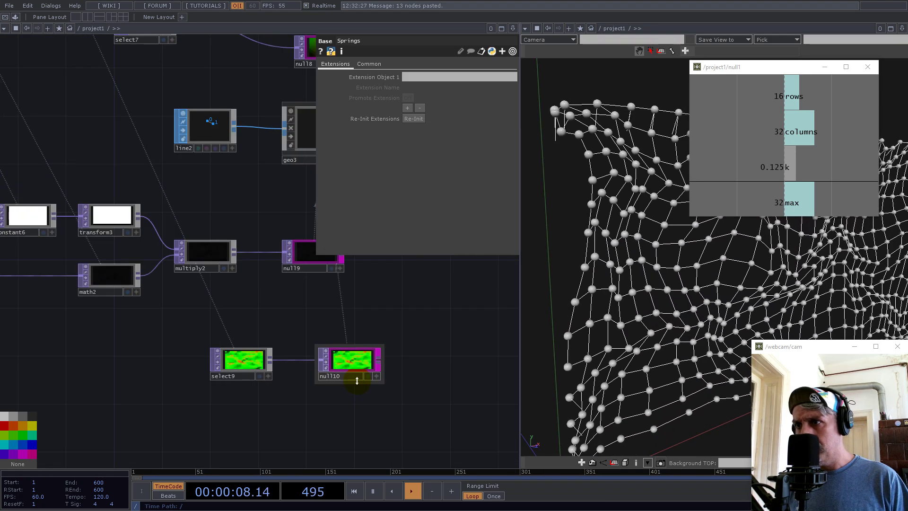
scroll(68, 195, "up", 5)
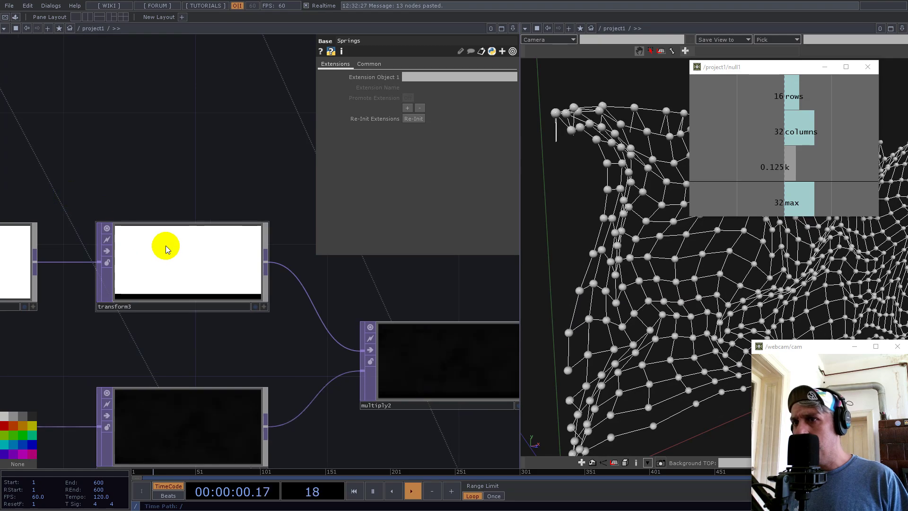
scroll(189, 270, "down", 2)
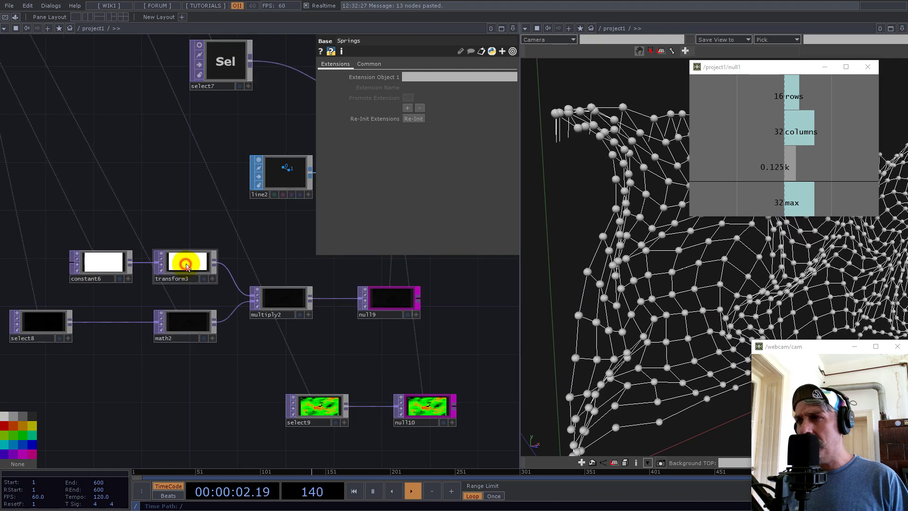
Set transform3's vertical translate to -1 and check the cloth's connection lines in the 3D viewer
left_click(184, 262)
type("-1")
key("Return")
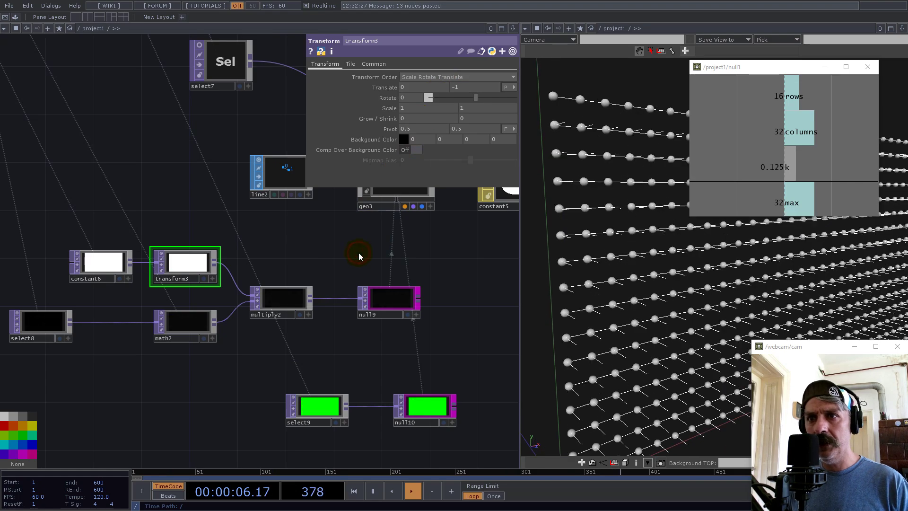
left_click_drag(643, 288, 703, 297)
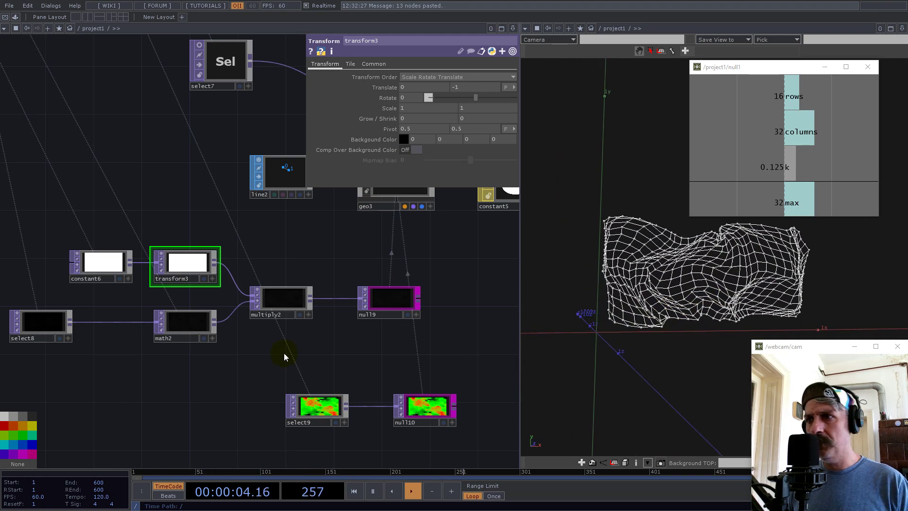
Set both rows and columns in constant1 to 128 and inspect the denser cloth in the 3D viewer
scroll(284, 357, "down", 10)
scroll(308, 270, "up", 3)
scroll(115, 182, "up", 3)
scroll(182, 183, "up", 2)
scroll(89, 264, "up", 5)
left_click(88, 239)
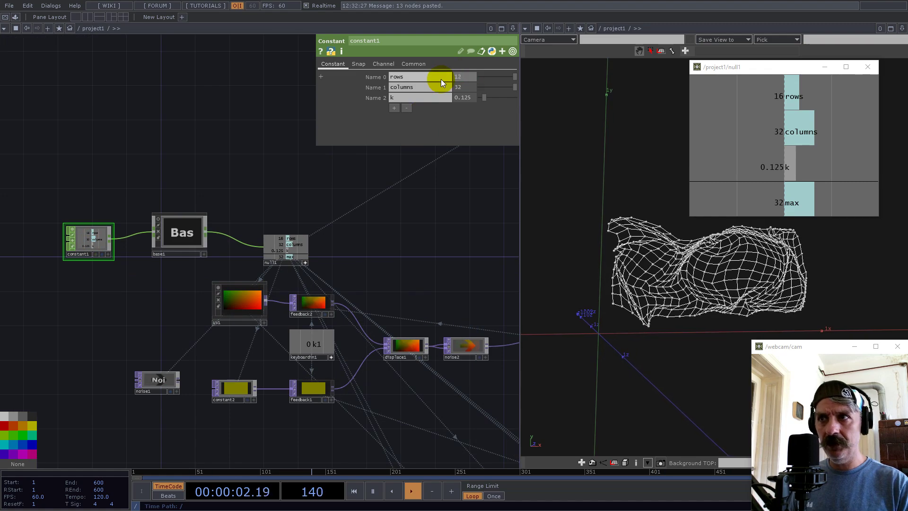
key("Tab")
type("128")
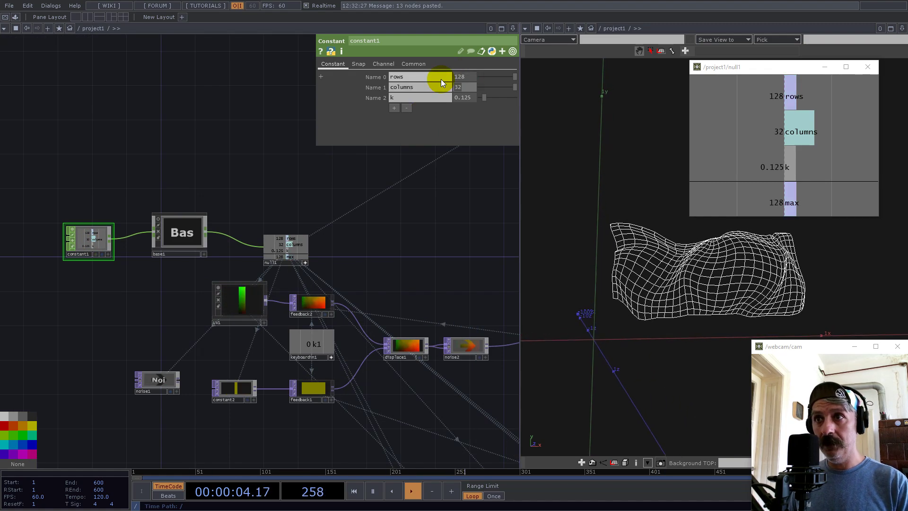
key("Return")
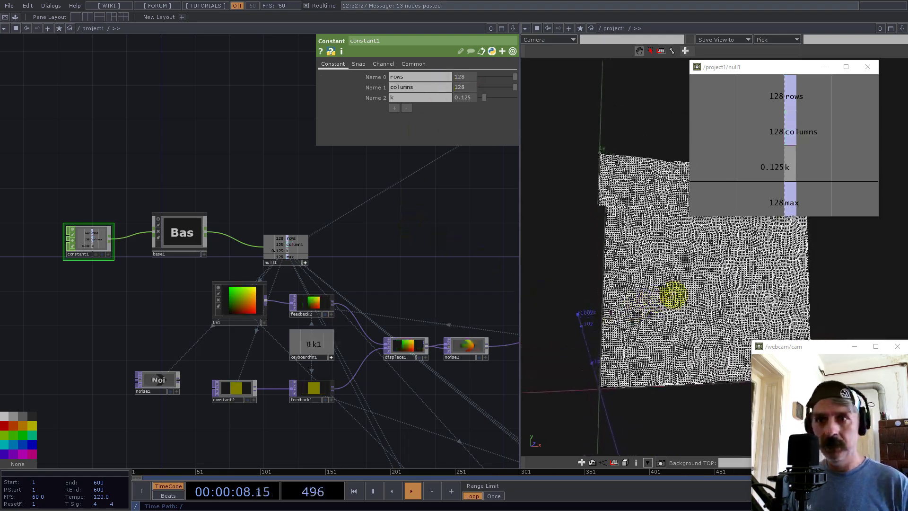
left_click_drag(646, 303, 695, 254)
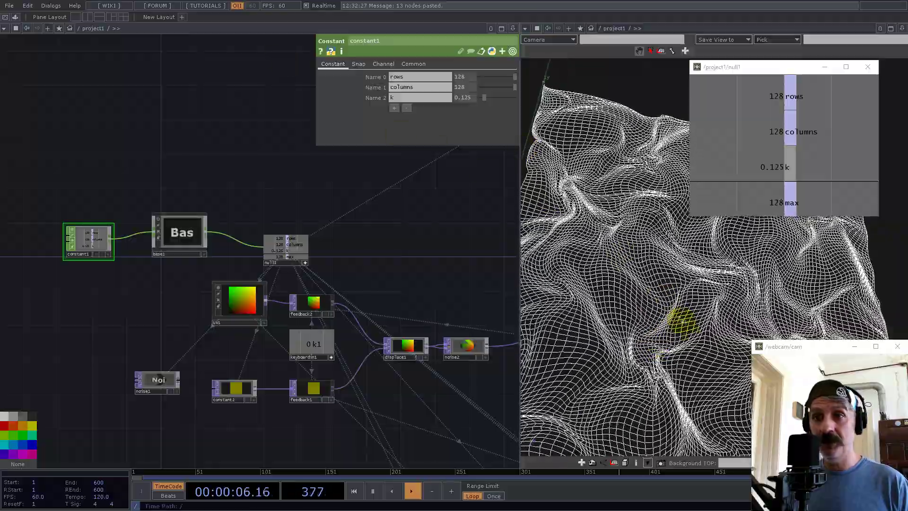
left_click_drag(684, 333, 669, 299)
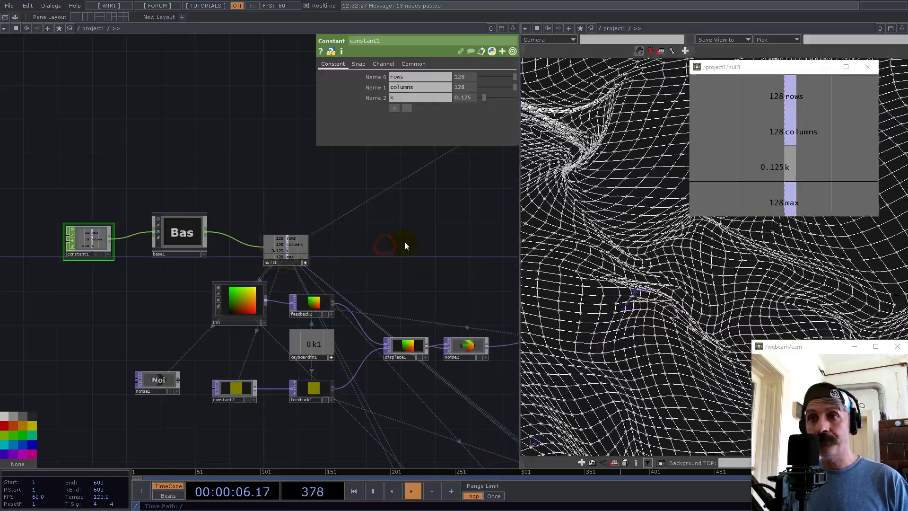
Add a Ramp TOP in the empty area below the Springs base and its select3 node
left_click_drag(403, 245, 234, 202)
key("h")
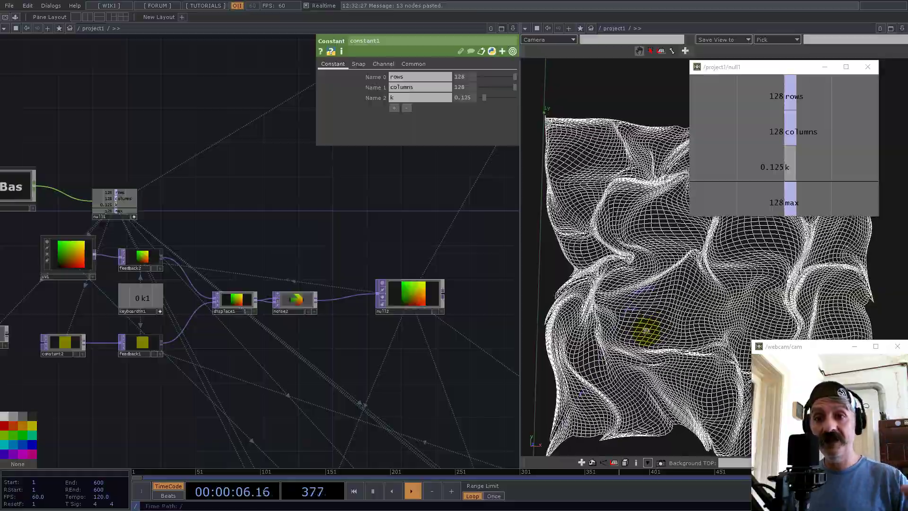
scroll(255, 324, "down", 5)
scroll(312, 426, "up", 4)
left_click_drag(321, 411, 322, 342)
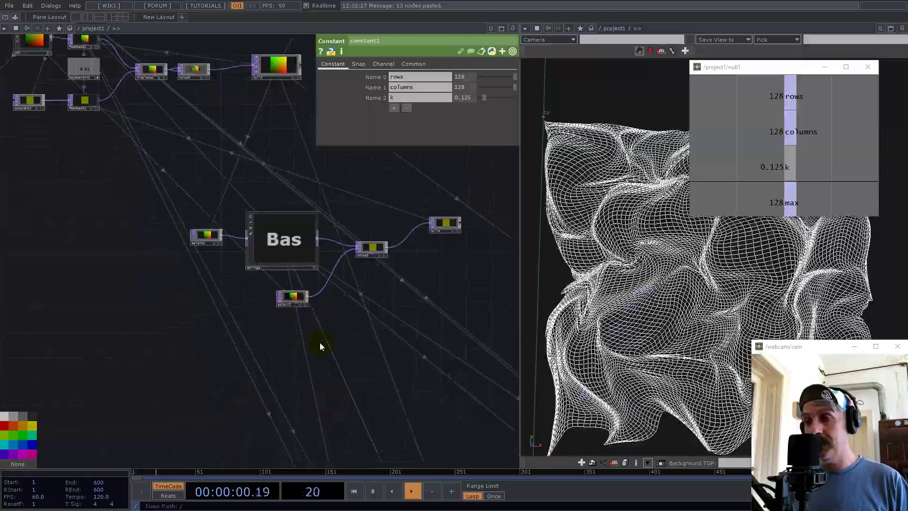
key("Tab")
type("ra")
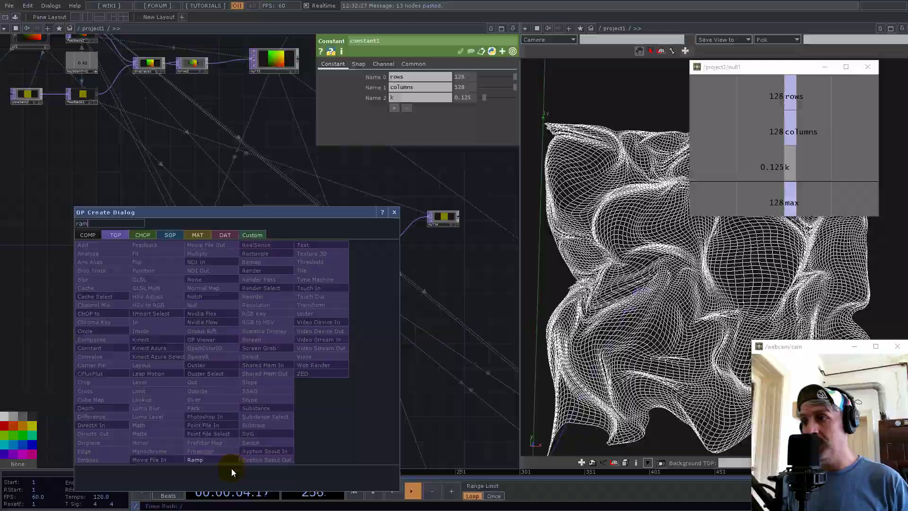
left_click(209, 460)
left_click(265, 318)
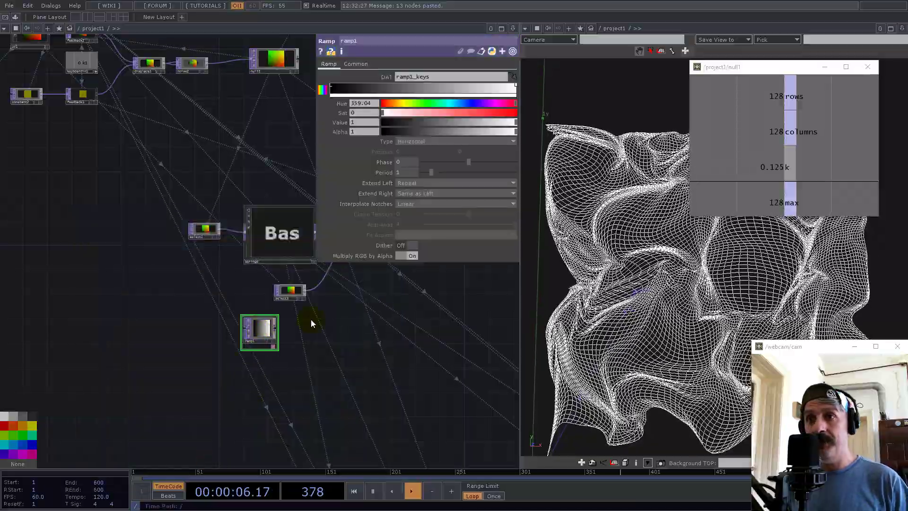
Link ramp1's resolution to null1's channels, using columns for the width and rows for the height
left_click_drag(340, 361, 337, 395)
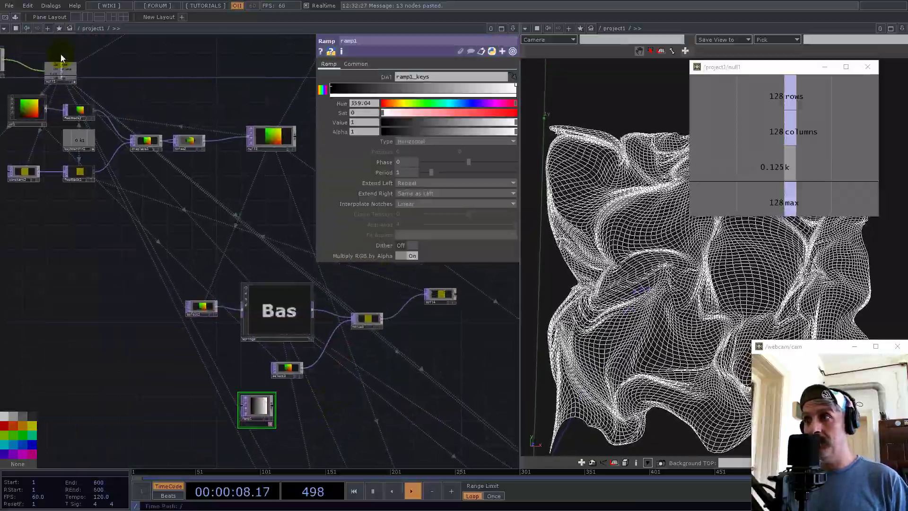
left_click_drag(167, 105, 159, 157)
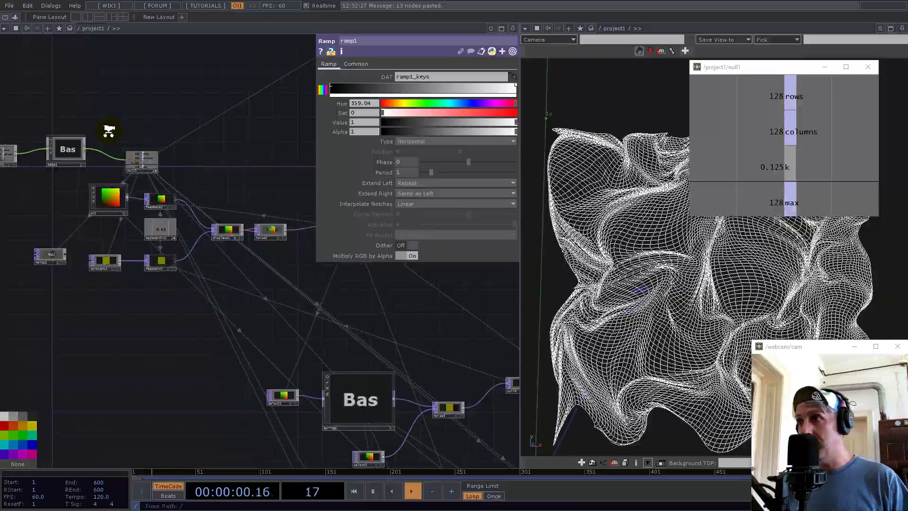
scroll(109, 131, "up", 5)
left_click_drag(210, 211, 406, 87)
left_click_drag(206, 188, 487, 88)
scroll(132, 146, "down", 5)
scroll(180, 254, "up", 5)
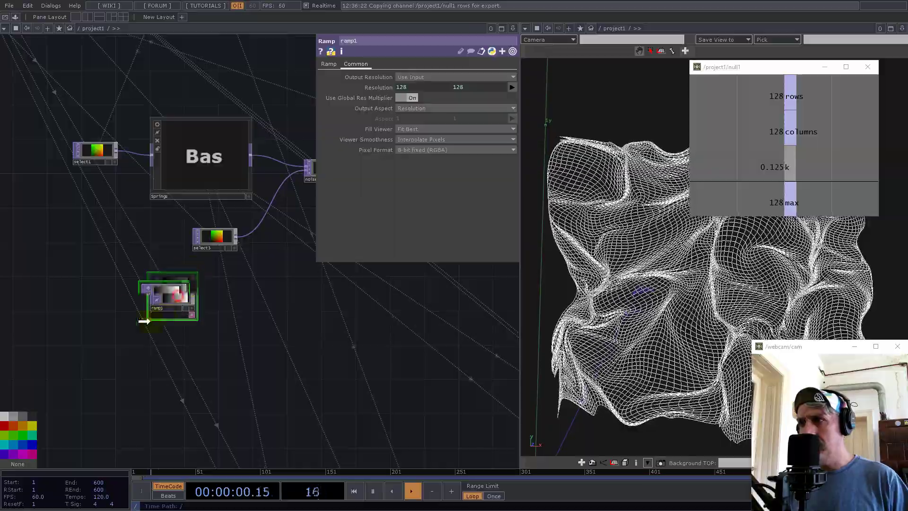
Reposition ramp1 in the free space below the Springs base, leaving room for nodes after it
left_click_drag(149, 321, 143, 330)
scroll(117, 344, "up", 5)
scroll(314, 305, "down", 5)
left_click_drag(318, 306, 135, 333)
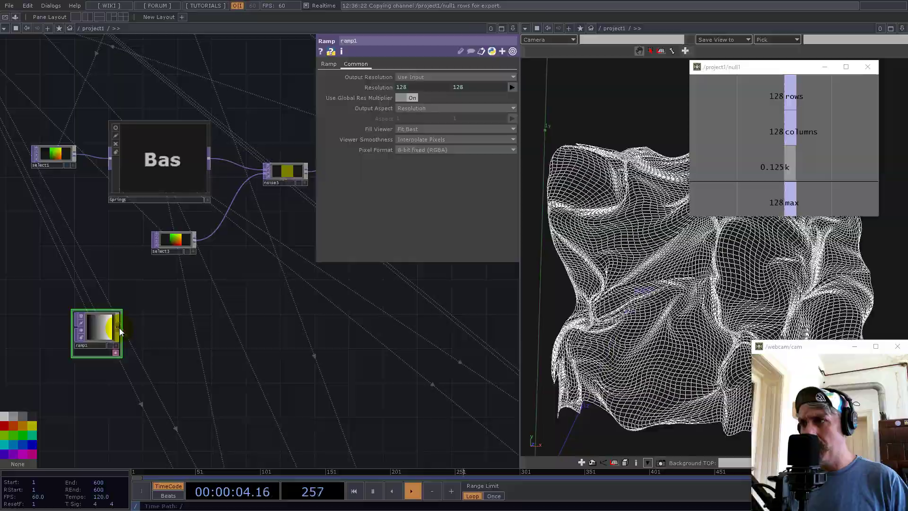
key("Tab")
left_click(356, 339)
left_click(280, 368)
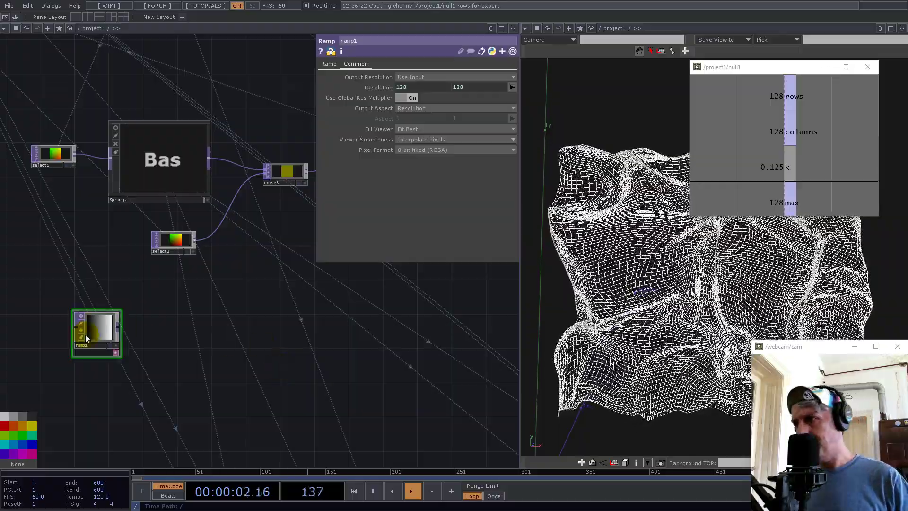
Set ramp1's pixel format to 32-bit float (Mono) and return to its ramp settings
scroll(95, 333, "up", 5)
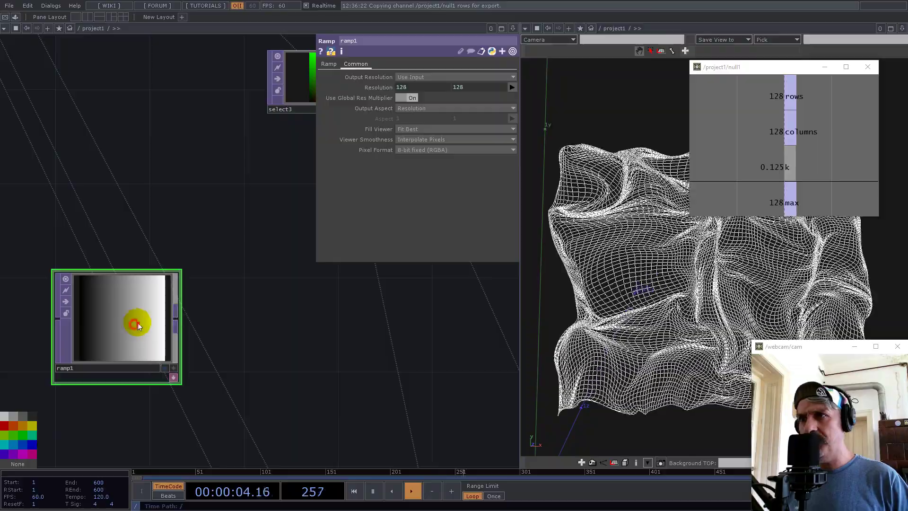
left_click(407, 150)
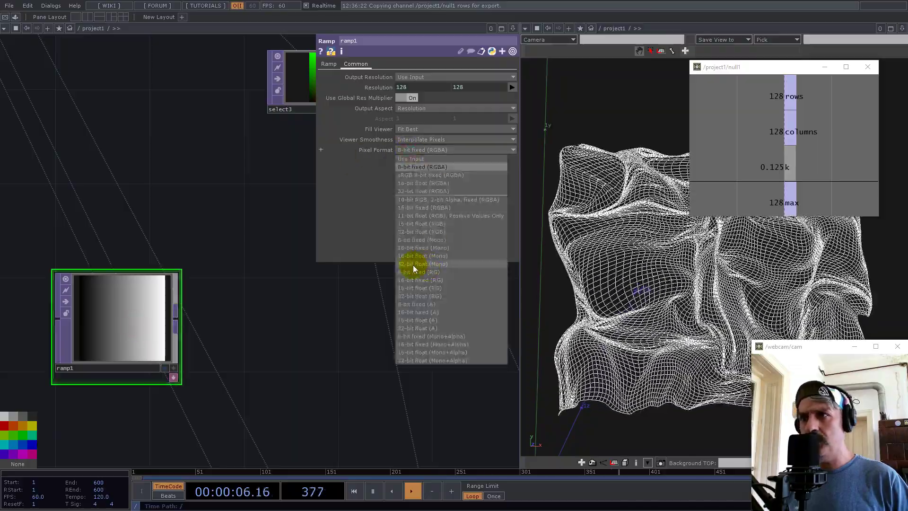
left_click(414, 264)
left_click(330, 63)
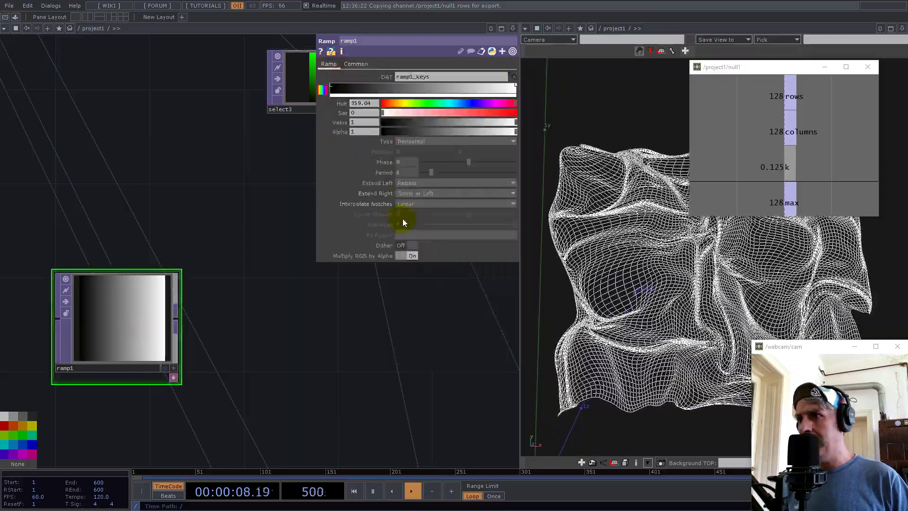
Append a Flip TOP to ramp1, enable Flip X, and place the node above the ramp's level
right_click(176, 320)
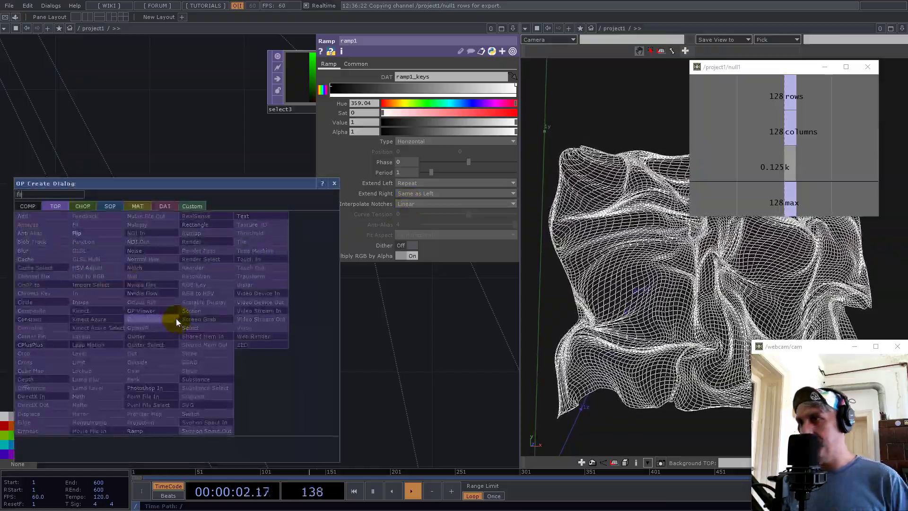
left_click(84, 234)
left_click(321, 320)
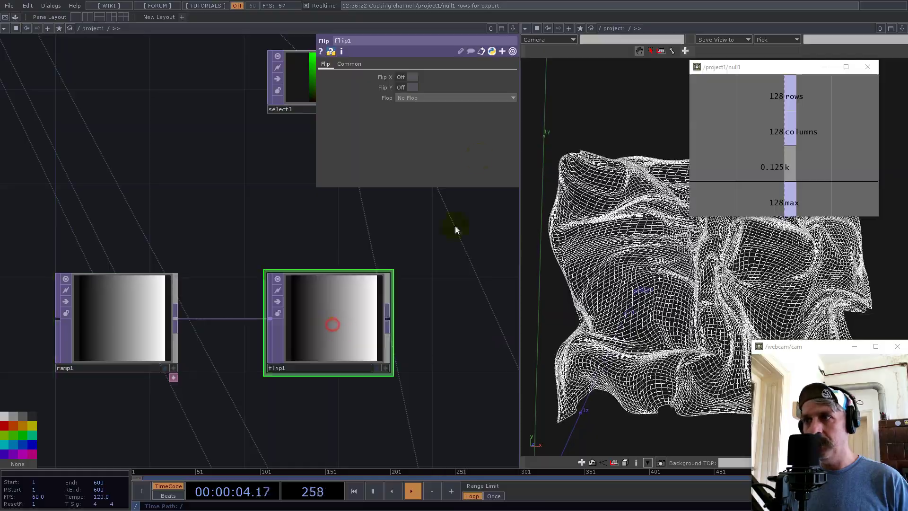
left_click(414, 77)
left_click_drag(328, 326, 399, 279)
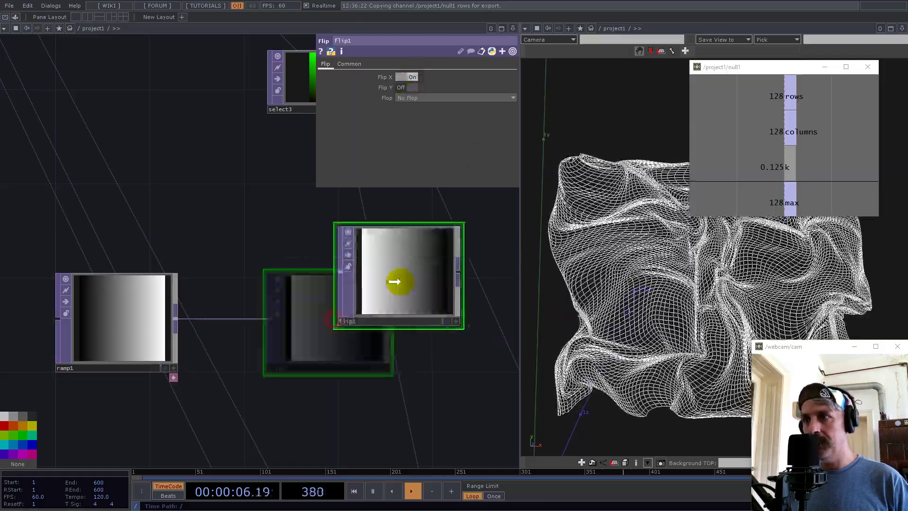
Duplicate flip1 below it, disable Flip X on the copy, and set its Flop to Bottom Left
key("ctrl+c")
key("ctrl+v")
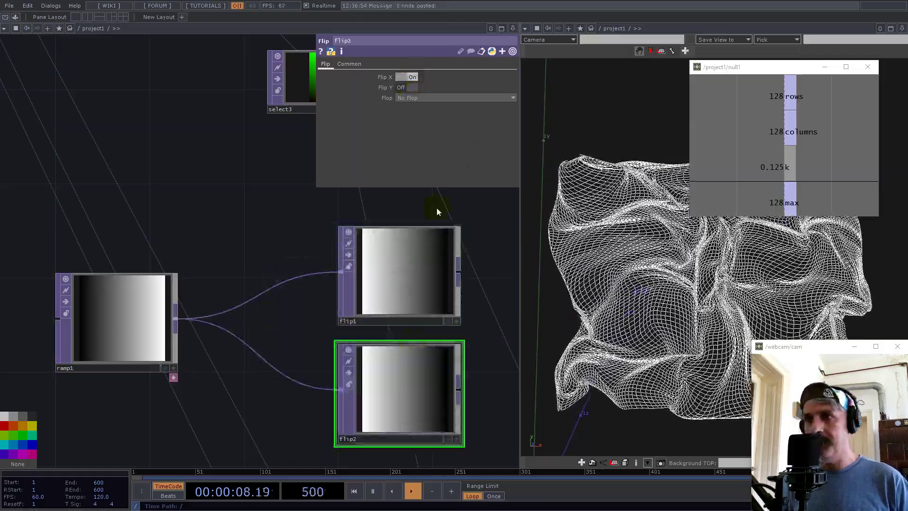
left_click(412, 77)
left_click(409, 98)
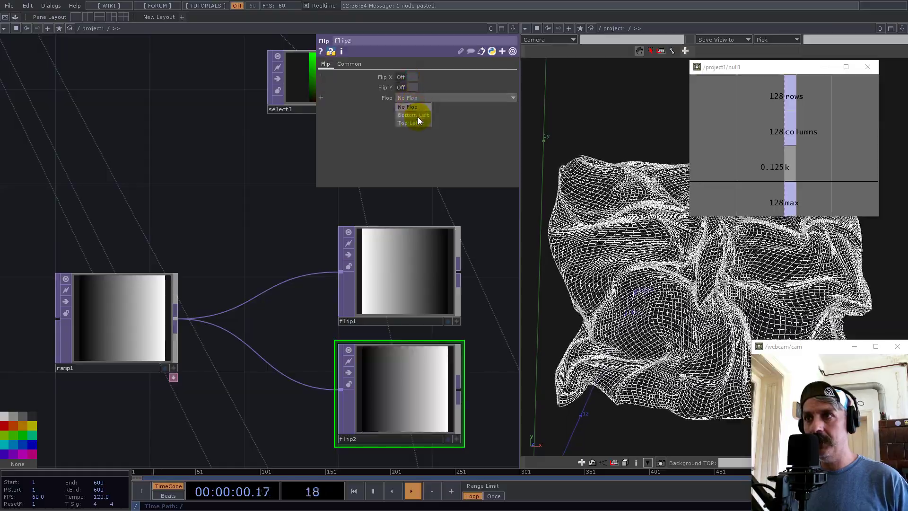
left_click(418, 117)
Duplicate flip2 below it and set the copy's Flop to Top Left
left_click(407, 414)
key("ctrl+c")
key("ctrl+v")
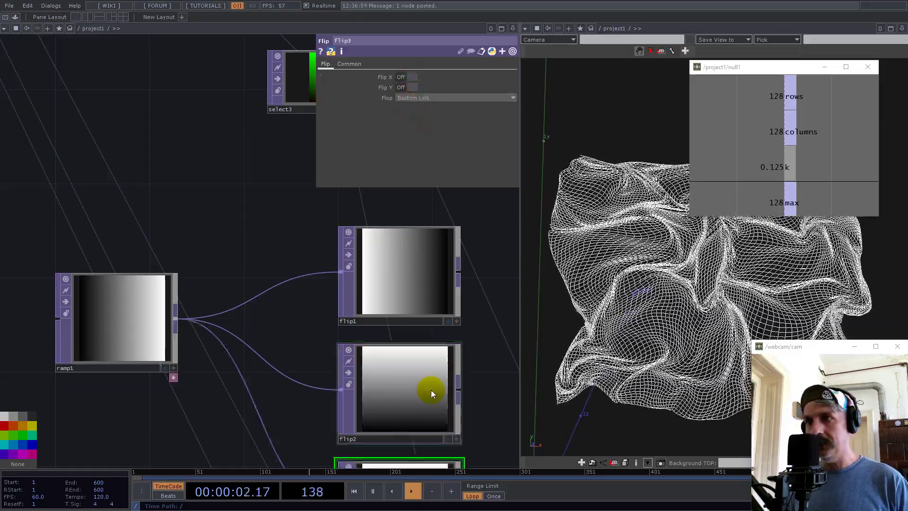
left_click_drag(487, 331, 387, 249)
left_click(304, 406)
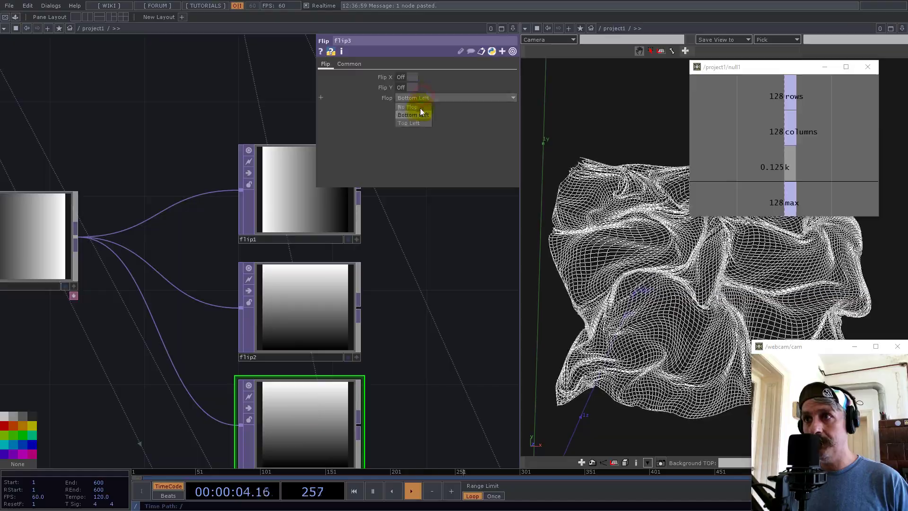
left_click(413, 122)
scroll(153, 312, "down", 4)
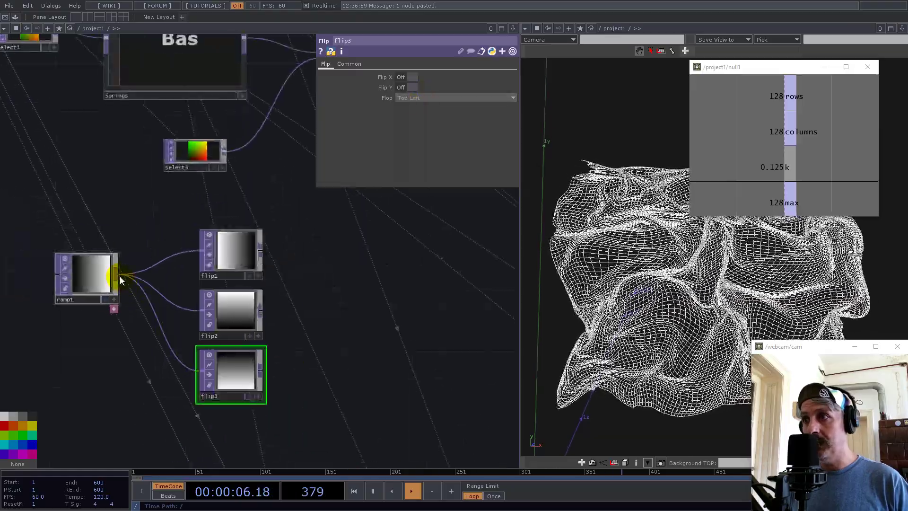
Add a Composite TOP from ramp1's output and connect flip1, flip2 and flip3 as further inputs
right_click(119, 278)
type("com")
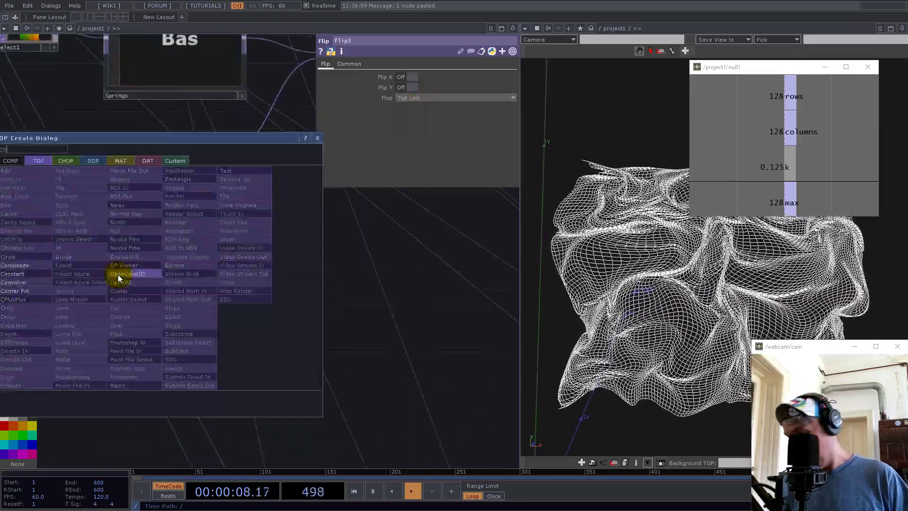
left_click(23, 261)
left_click(351, 293)
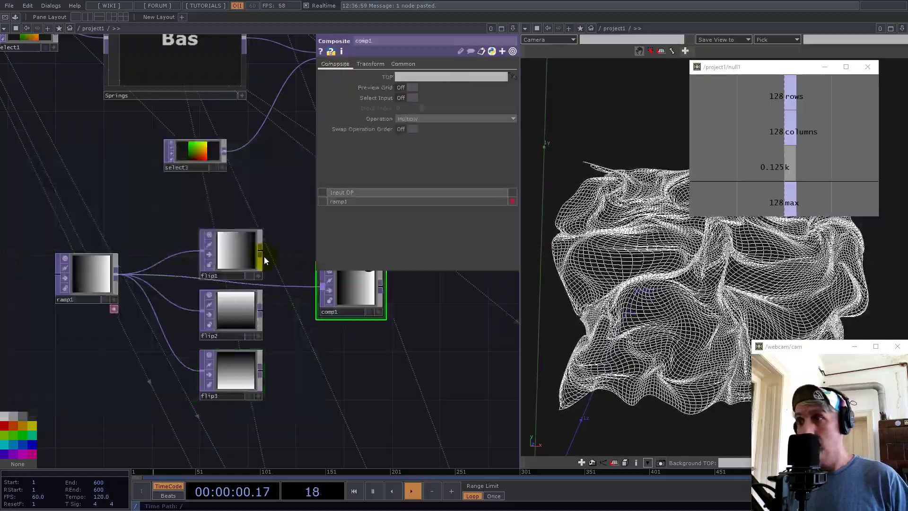
left_click(318, 296)
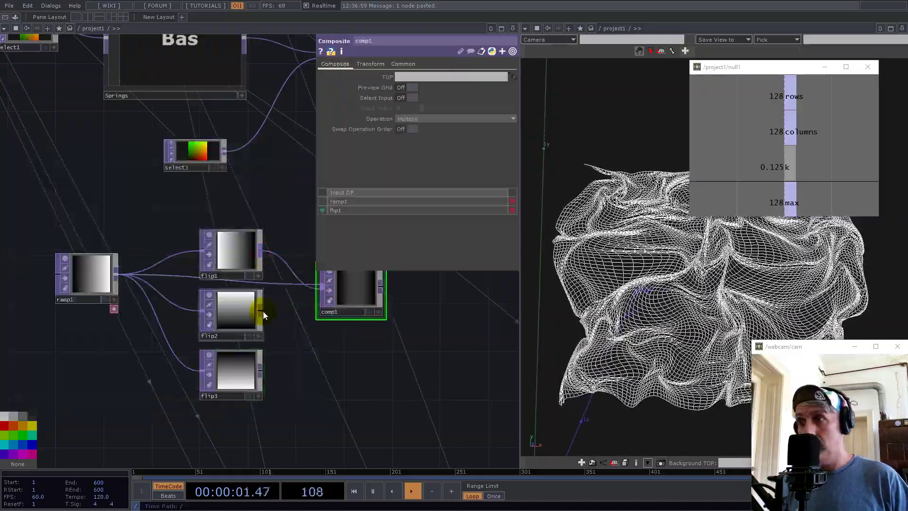
left_click(312, 297)
left_click(313, 299)
left_click_drag(311, 316, 194, 405)
Set comp1's operation to Maximum and inspect the combined gradient up close
left_click(449, 118)
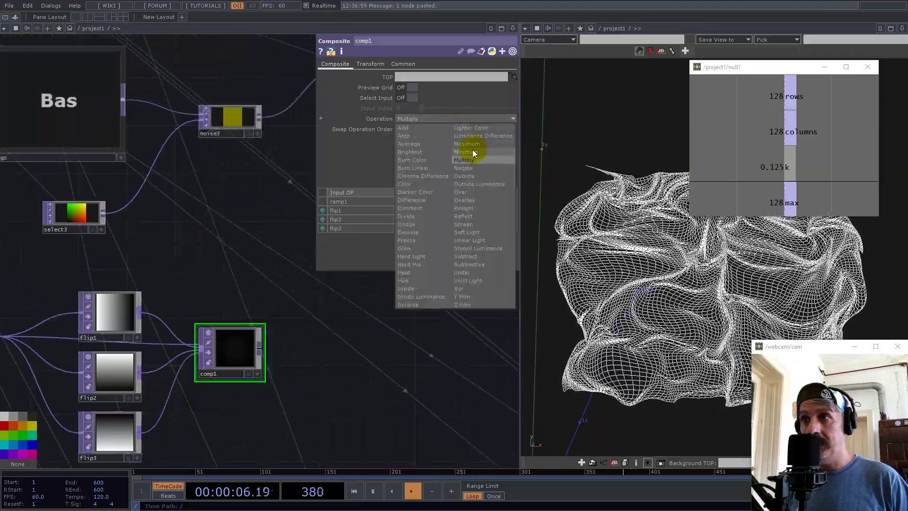
left_click(470, 143)
scroll(236, 361, "up", 6)
scroll(229, 359, "down", 1)
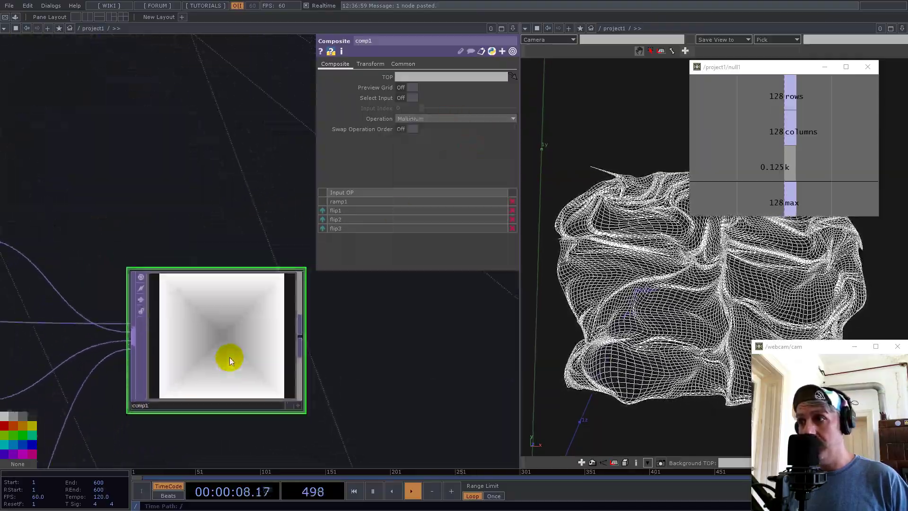
scroll(236, 340, "down", 5)
scroll(235, 340, "up", 5)
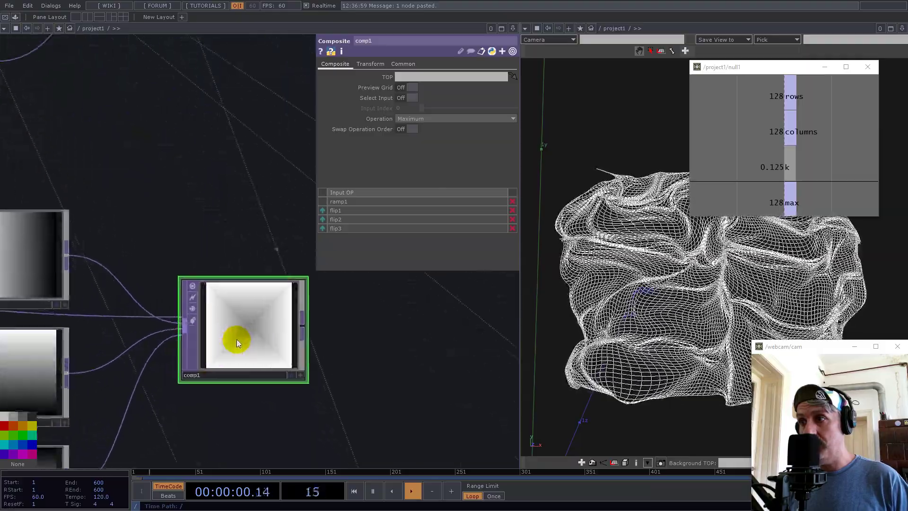
scroll(238, 331, "down", 2)
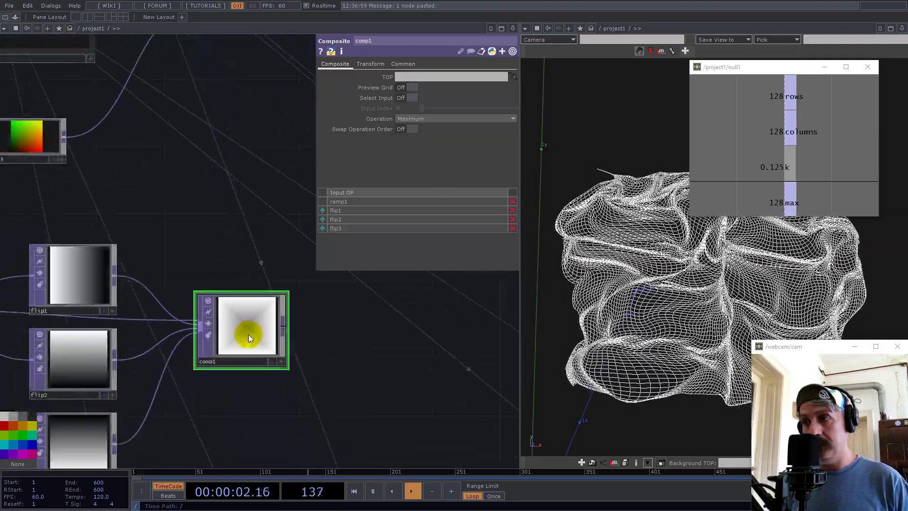
scroll(225, 331, "up", 3)
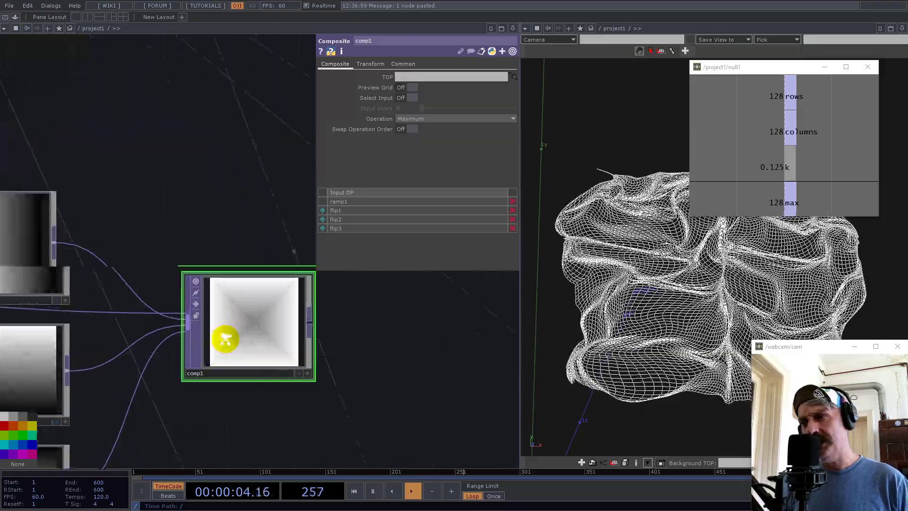
Try a Level TOP after comp1 with Gamma 1 set to 0.15 and examine the darkened gradient
scroll(225, 339, "down", 3)
right_click(283, 324)
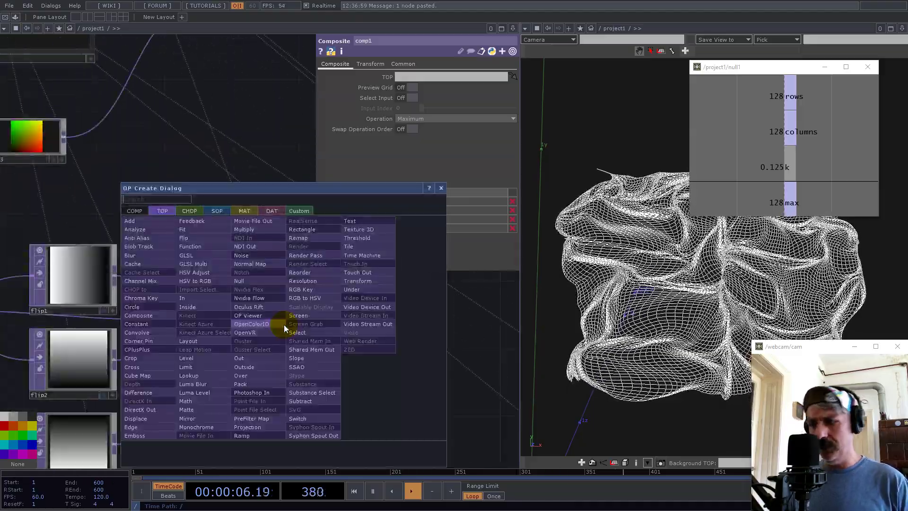
type("le")
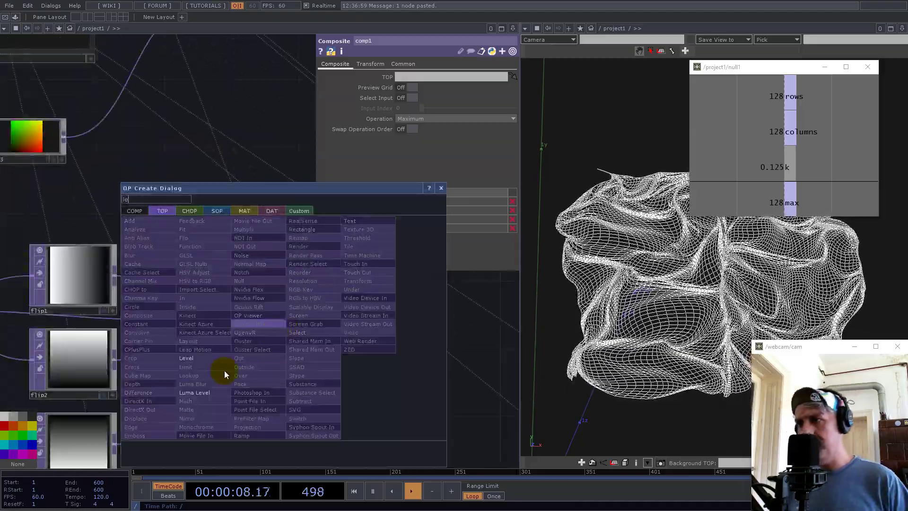
left_click(197, 360)
left_click(359, 330)
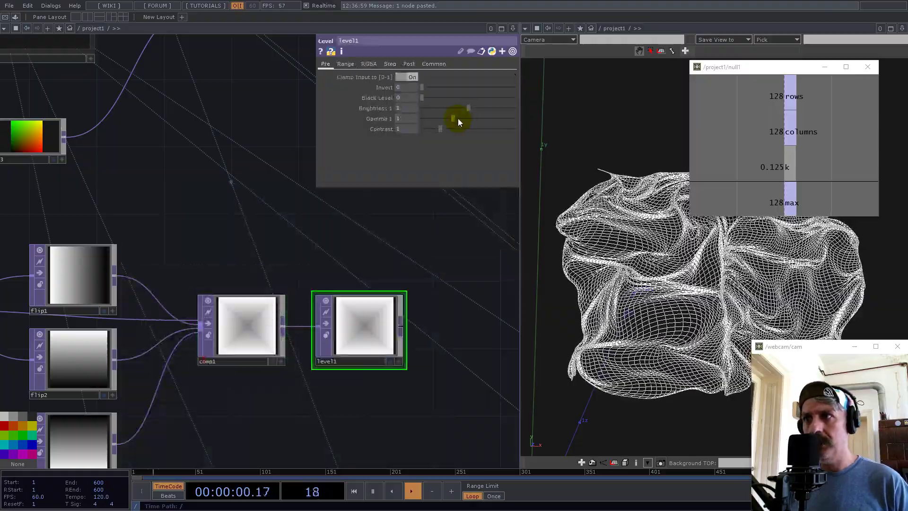
left_click_drag(456, 120, 426, 120)
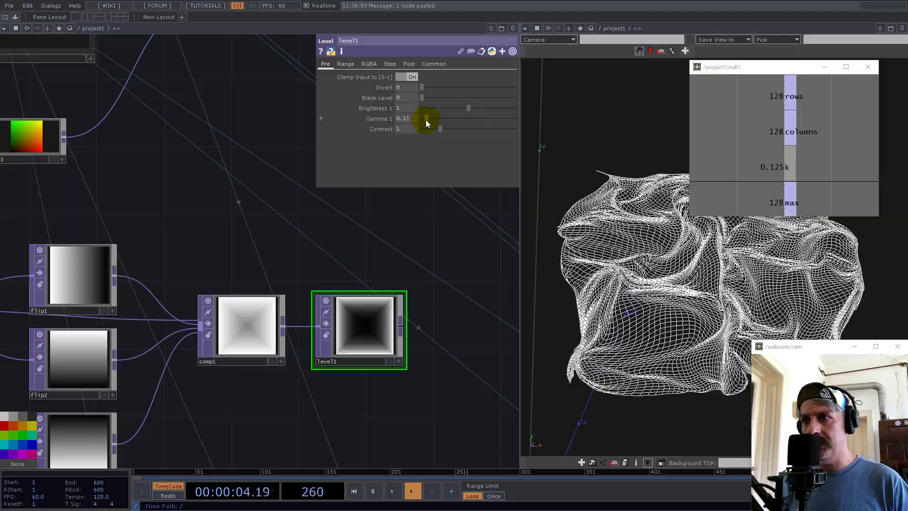
scroll(376, 301, "up", 5)
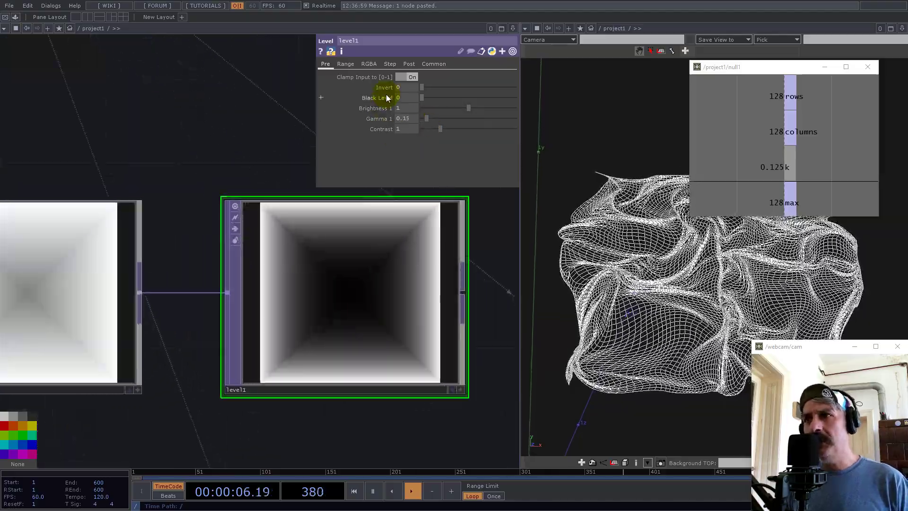
mouse_move(422, 88)
left_mouse_down()
mouse_move(641, 97)
mouse_move(408, 79)
left_mouse_up()
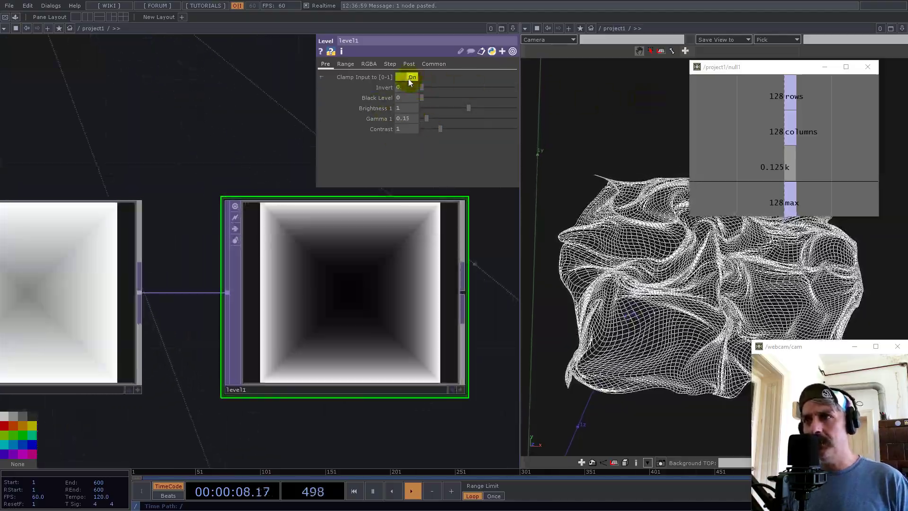
Insert another Level TOP between comp1 and level1 and set its Invert to 1
scroll(265, 329, "down", 5)
left_click_drag(283, 320, 414, 319)
right_click(254, 316)
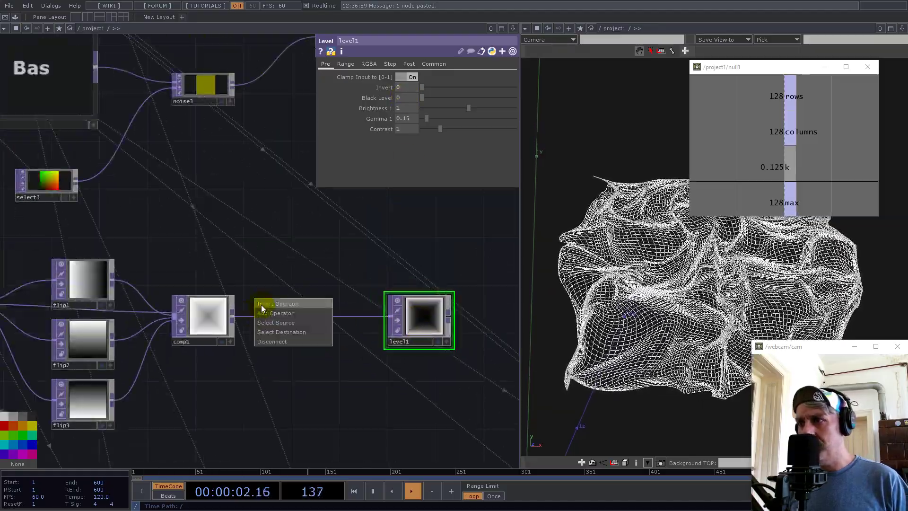
left_click_drag(206, 243, 410, 221)
left_click_drag(113, 299, 68, 307)
left_click_drag(429, 254, 260, 302)
right_click(255, 301)
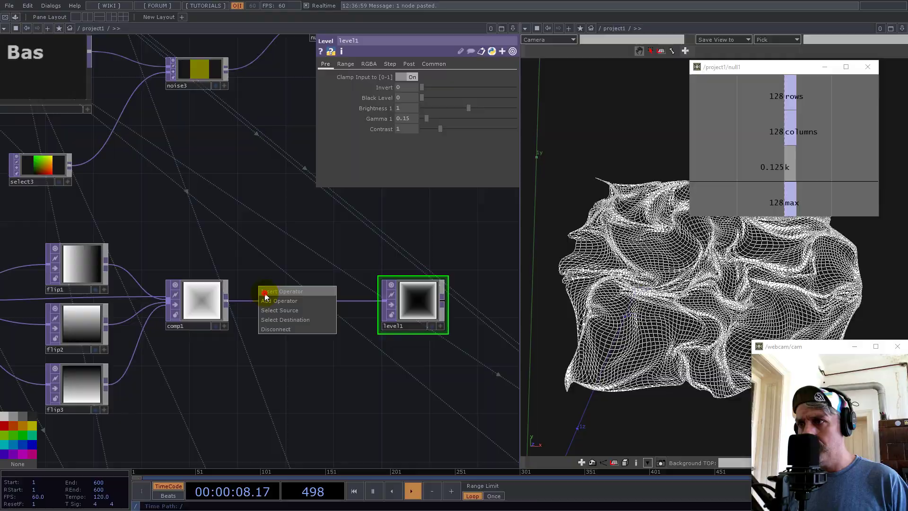
left_click(265, 294)
type("lev")
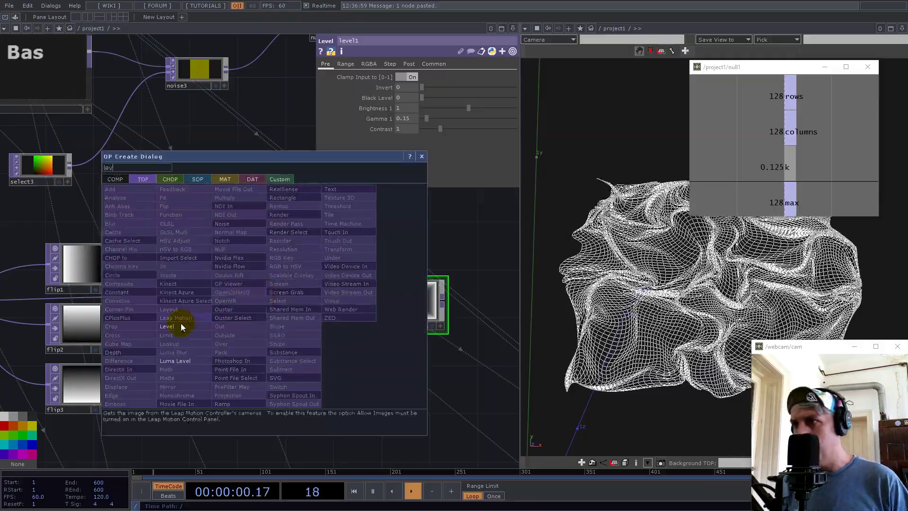
left_click(167, 326)
left_click(276, 308)
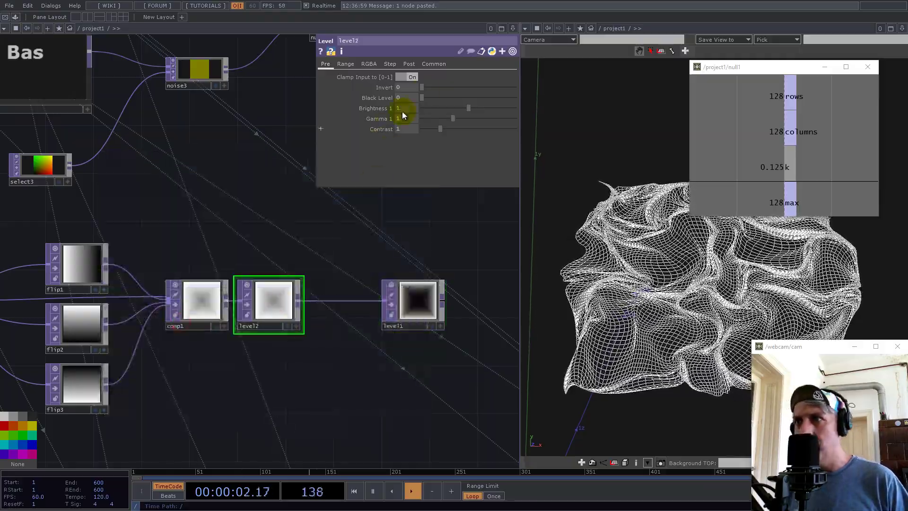
left_click_drag(421, 87, 514, 87)
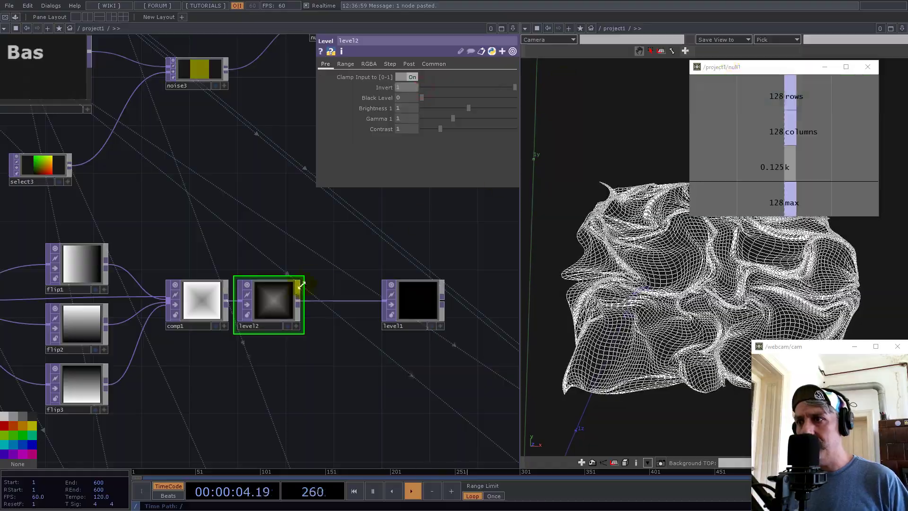
Delete level1, adjust level2's spacing beside comp1, and inspect the inverted gradient up close
left_click(409, 311)
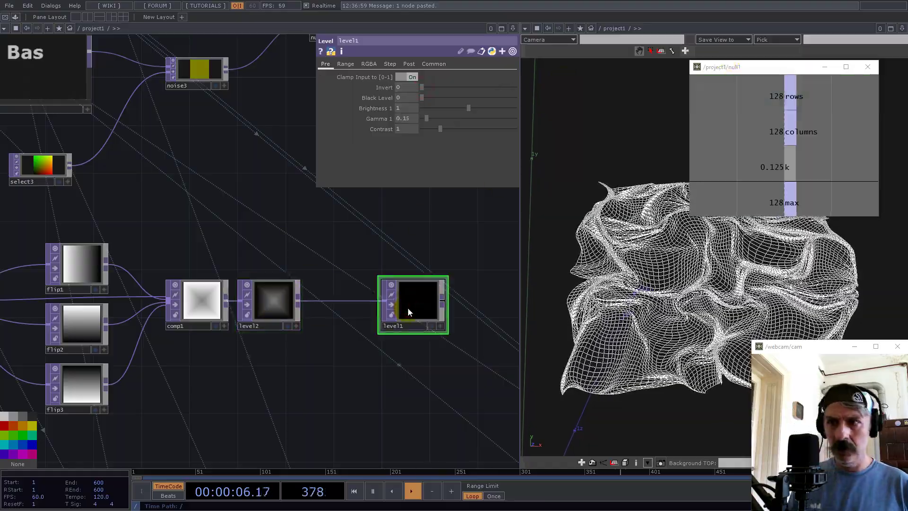
key("Delete")
left_click_drag(269, 299, 281, 299)
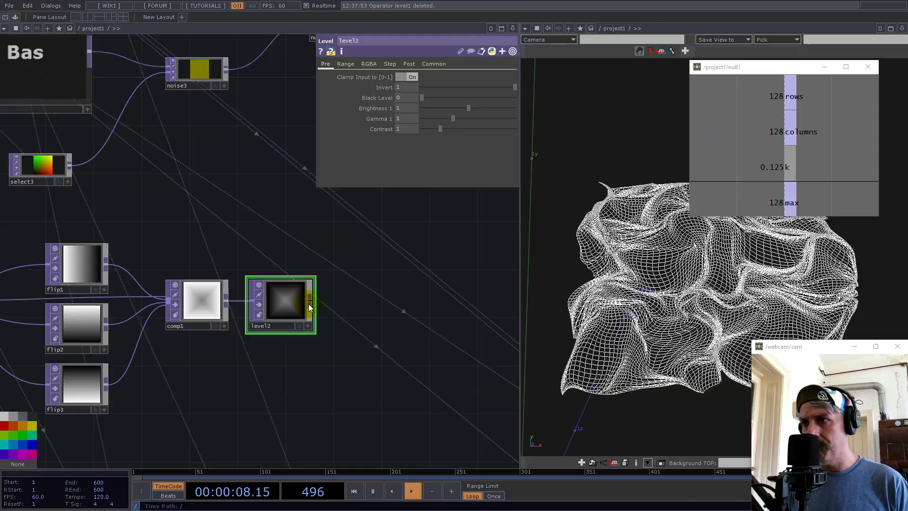
scroll(310, 302, "up", 10)
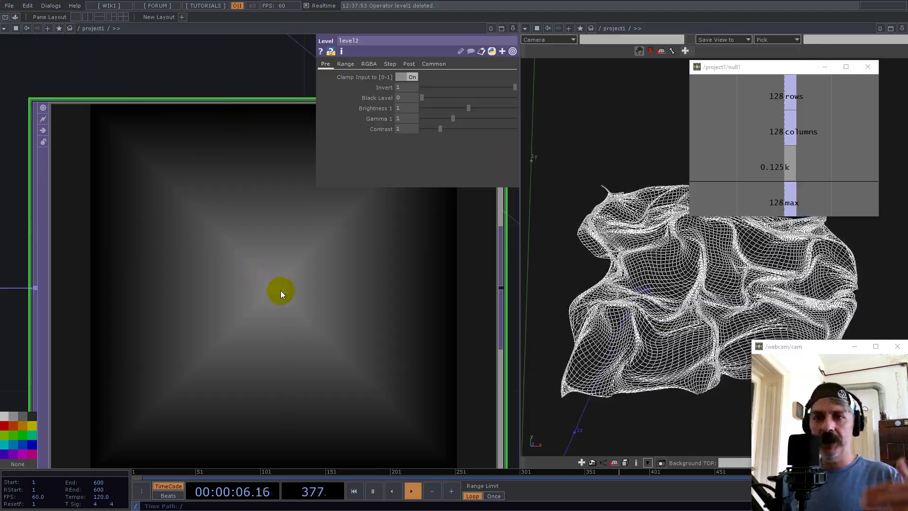
scroll(279, 291, "down", 10)
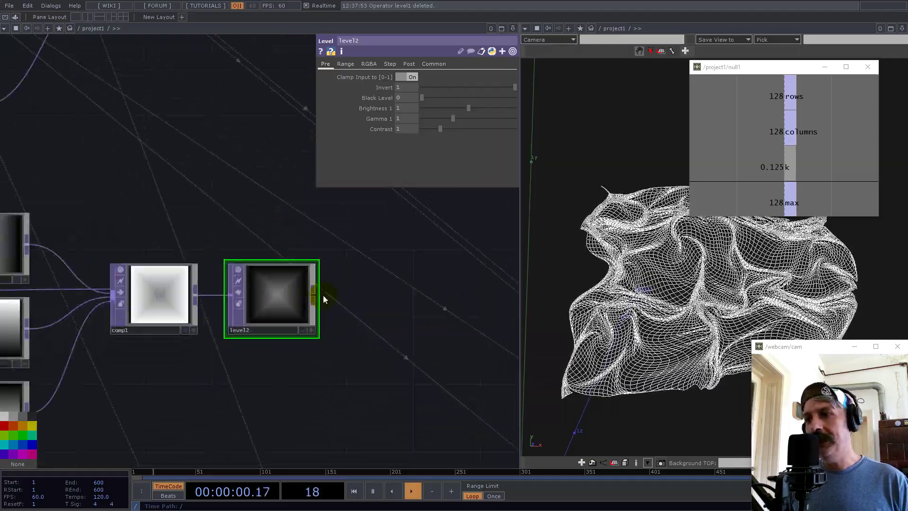
Add a Limit TOP after level2, turn on Normalize, and inspect the normalized gradient
right_click(313, 295)
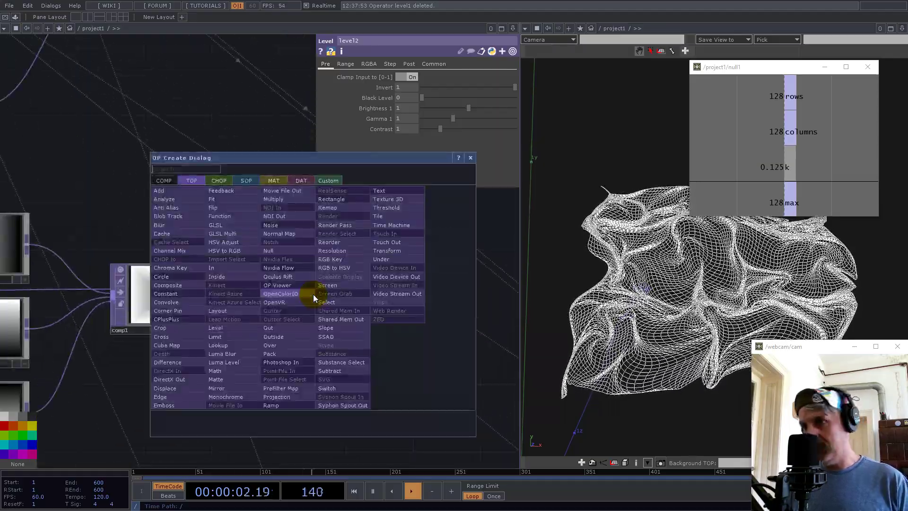
type("limn")
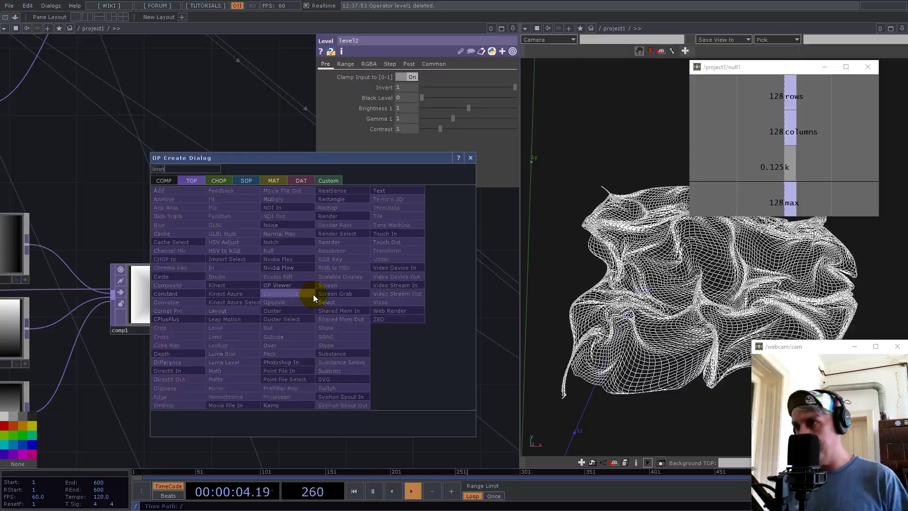
left_click(220, 337)
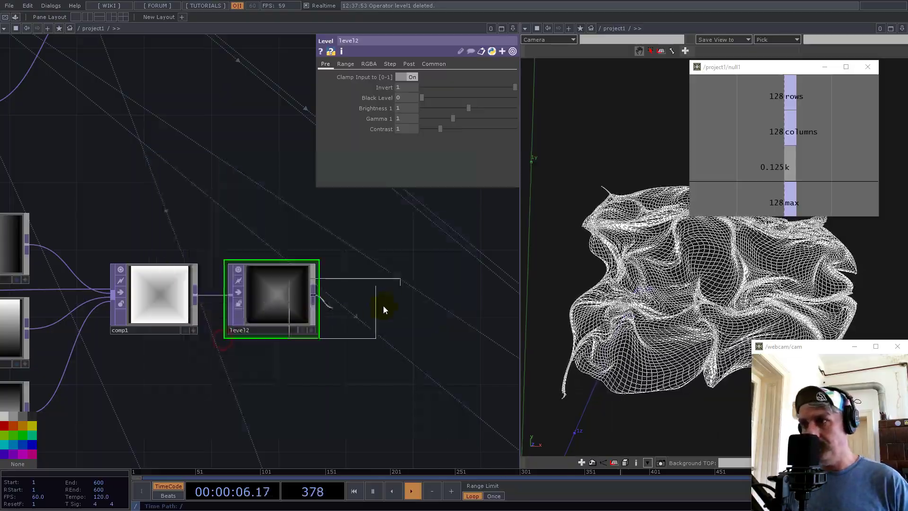
left_click(392, 303)
left_click(411, 140)
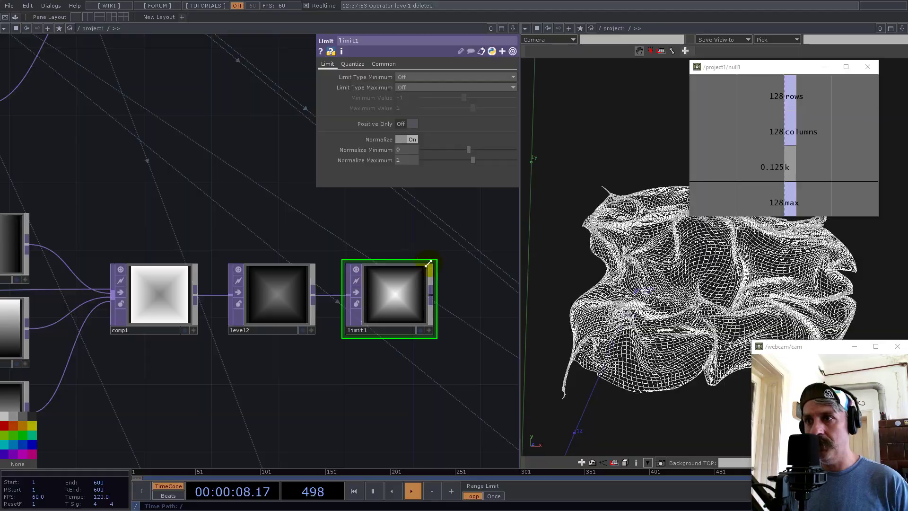
scroll(399, 310, "up", 5)
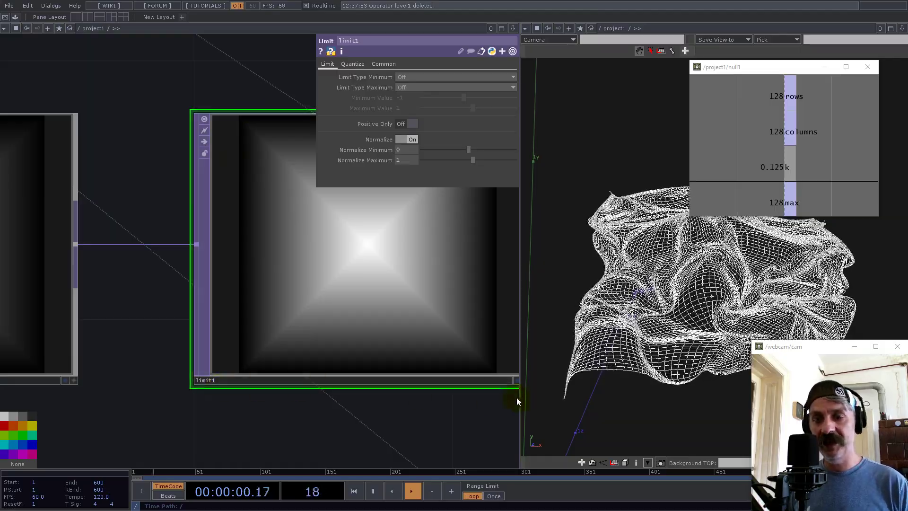
scroll(482, 391, "down", 5)
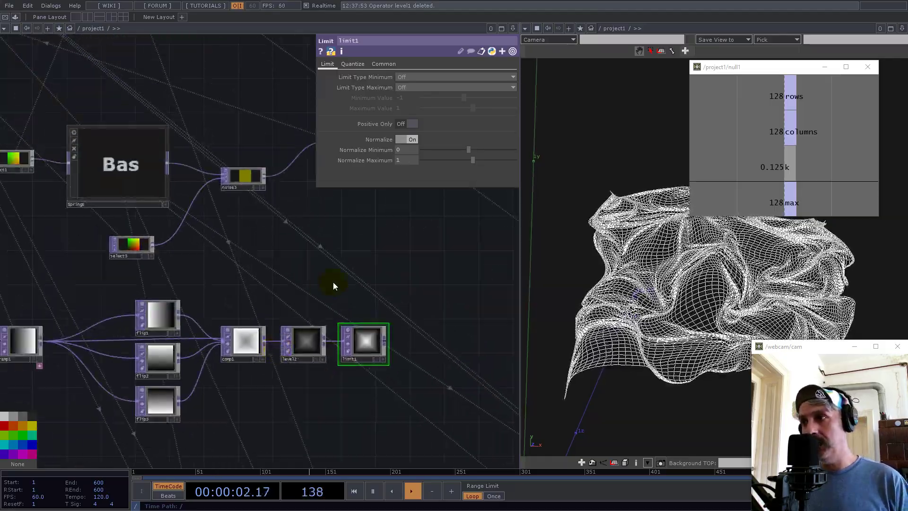
Move the mask chain beneath the Springs network and spread out null4, noise3 and select3 to make room
scroll(330, 282, "down", 4)
left_click_drag(387, 356, 133, 291)
left_click_drag(350, 313, 316, 262)
scroll(229, 227, "up", 4)
left_click_drag(359, 232, 401, 215)
middle_click_drag(367, 283, 247, 337)
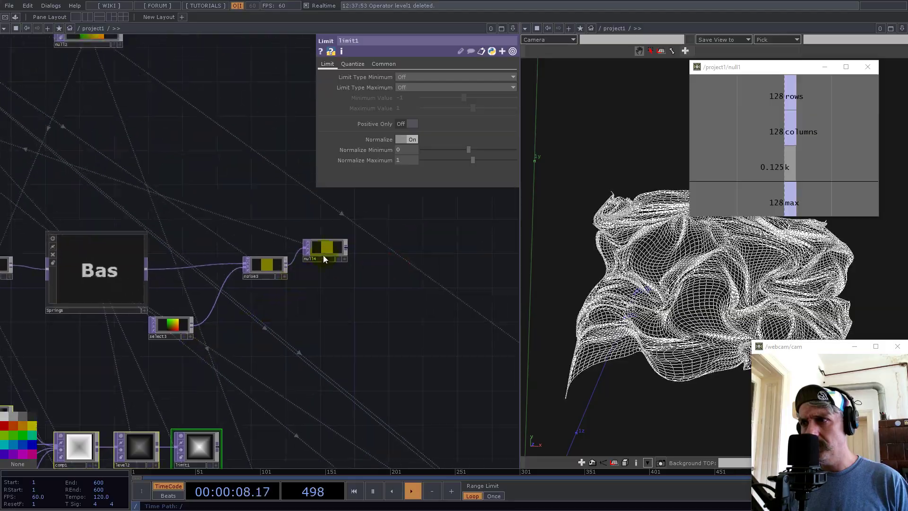
left_click_drag(420, 248, 423, 247)
left_click_drag(265, 265, 300, 265)
left_click_drag(159, 328, 191, 346)
middle_click_drag(237, 415, 298, 333)
scroll(259, 401, "up", 5)
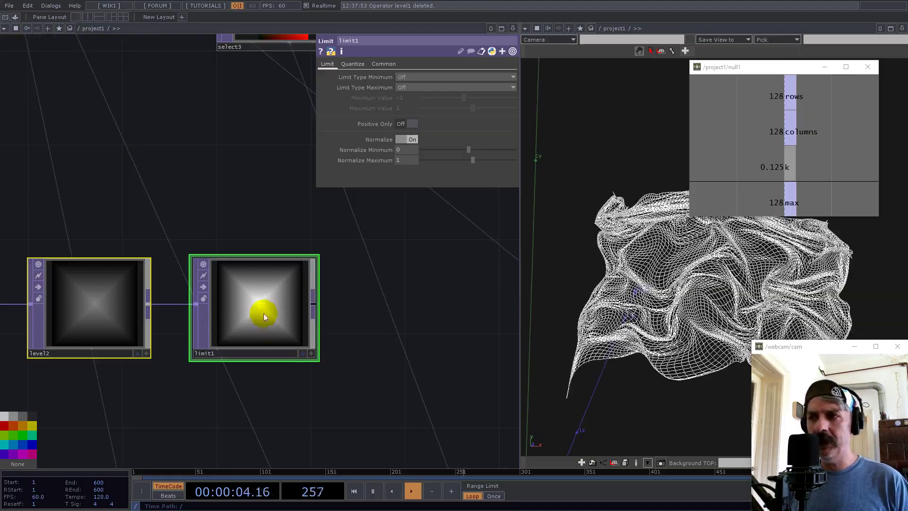
scroll(263, 313, "down", 6)
key("Tab")
type("cons")
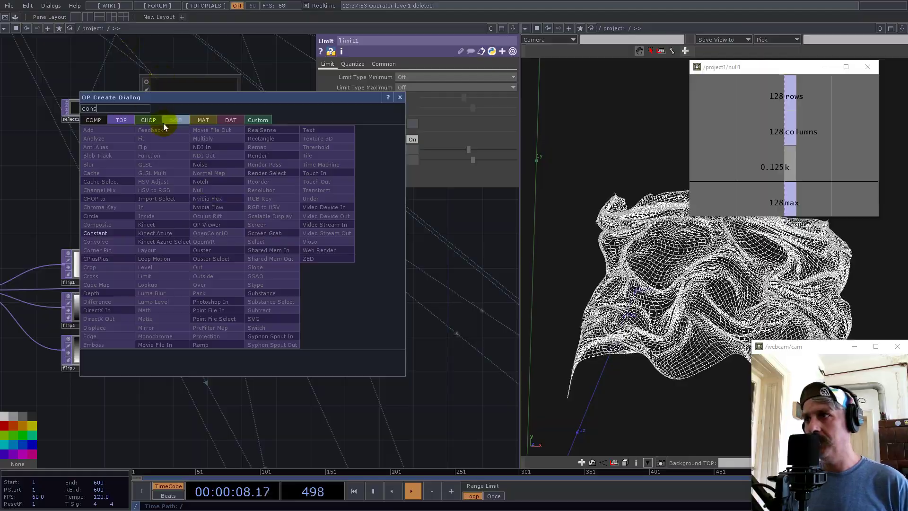
left_click(156, 120)
left_click(158, 166)
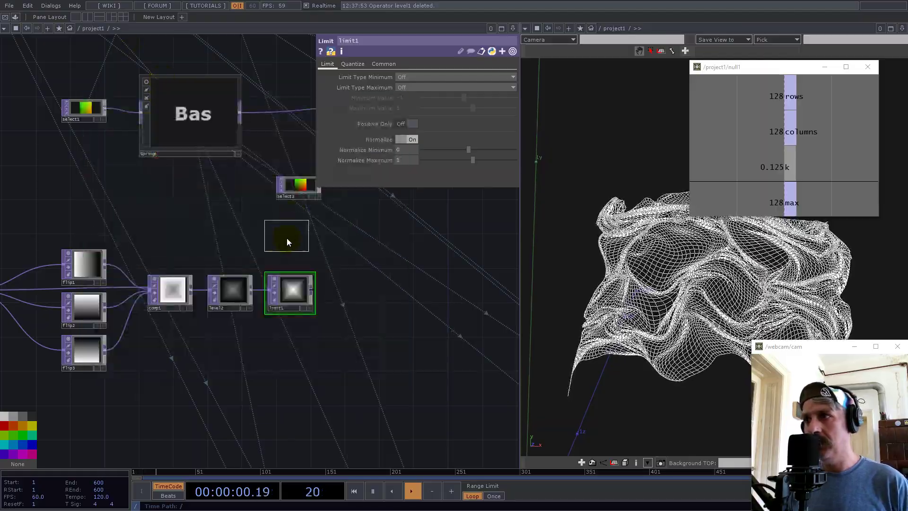
left_click(287, 242)
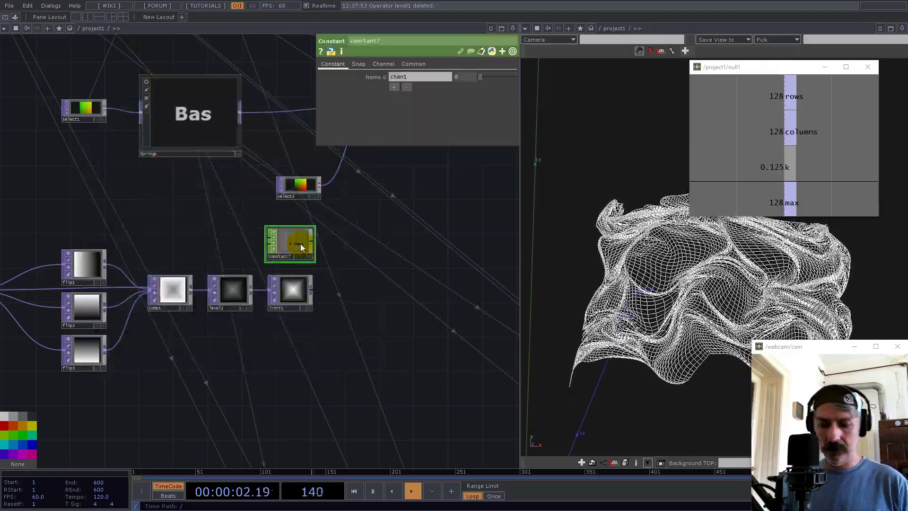
key("Delete")
Add a Constant TOP just above limit1 in the network
key("Tab")
type("const")
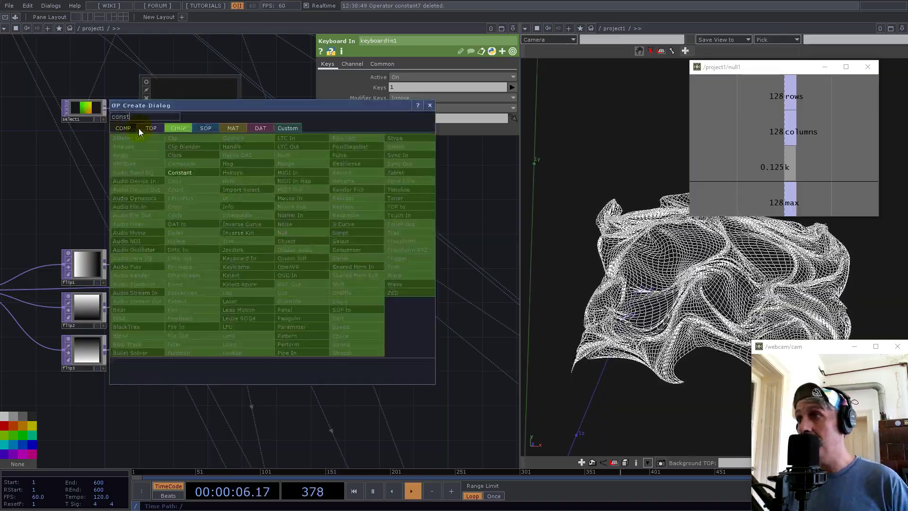
left_click(141, 129)
left_click(131, 248)
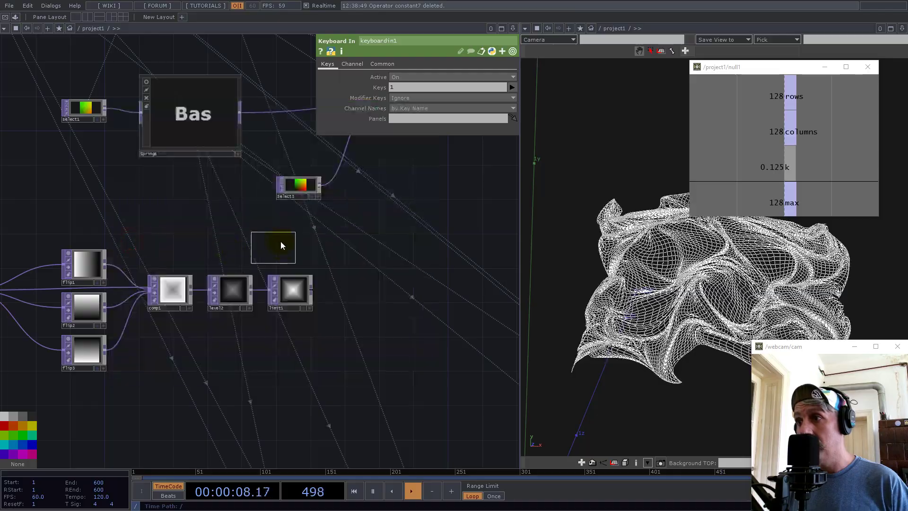
left_click(297, 245)
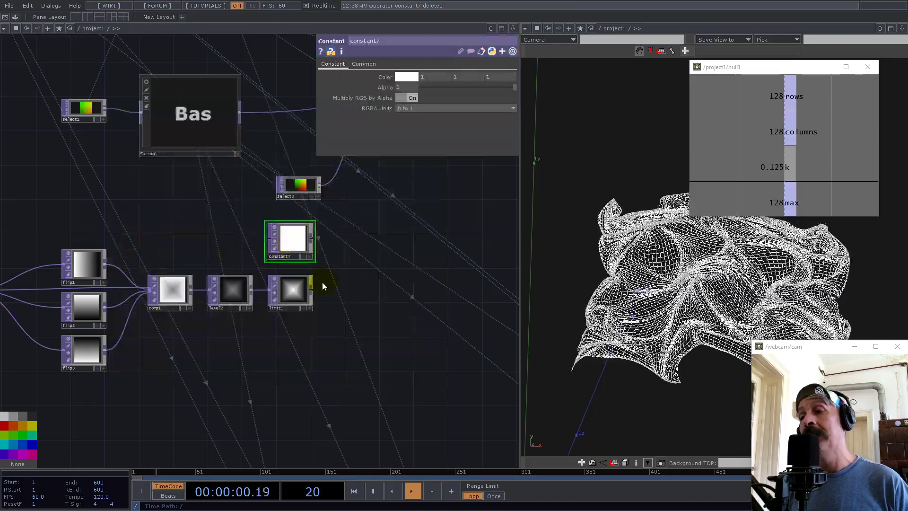
Set the new Constant TOP's color to 0.5 red, 0.5 green and 0 blue
type("0.5")
key("Tab")
type("0.5")
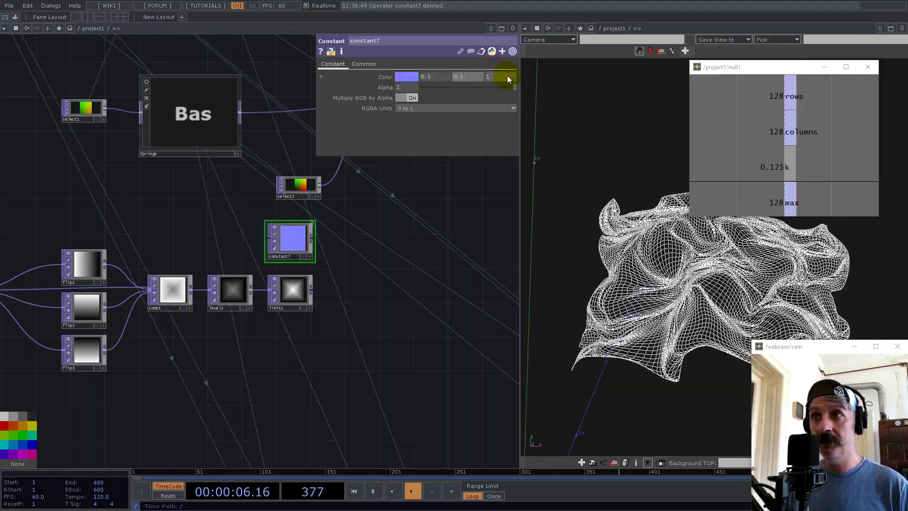
type("0")
key("Tab")
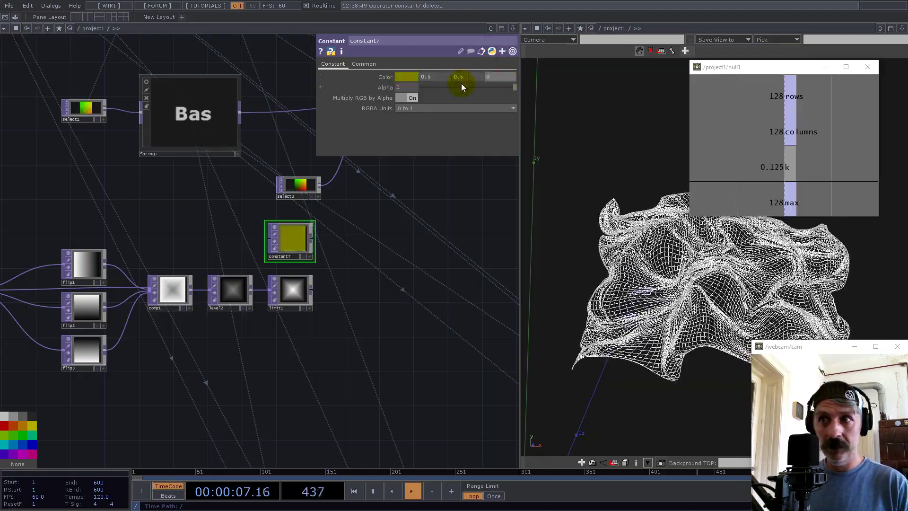
Set constant7's pixel format to 32-bit float (RG) and place the node below limit1
left_click(376, 66)
left_click(417, 150)
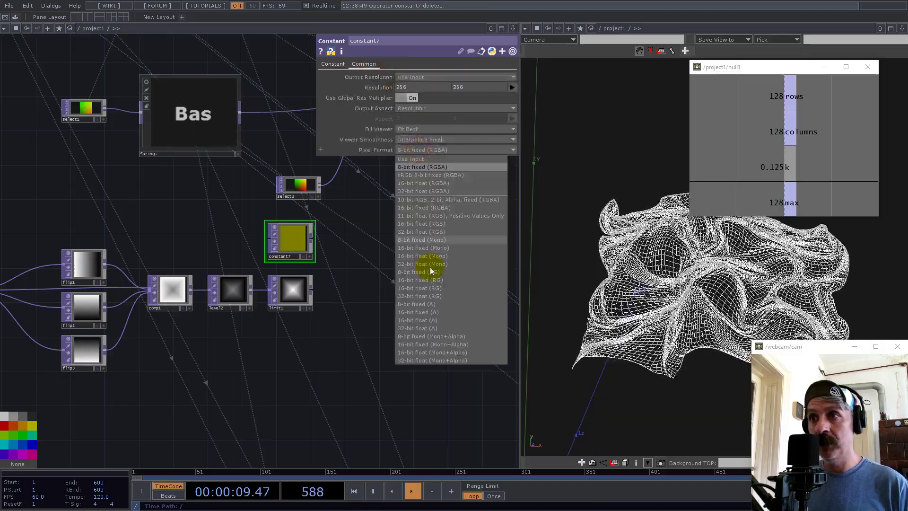
left_click(416, 296)
left_click_drag(301, 263, 294, 345)
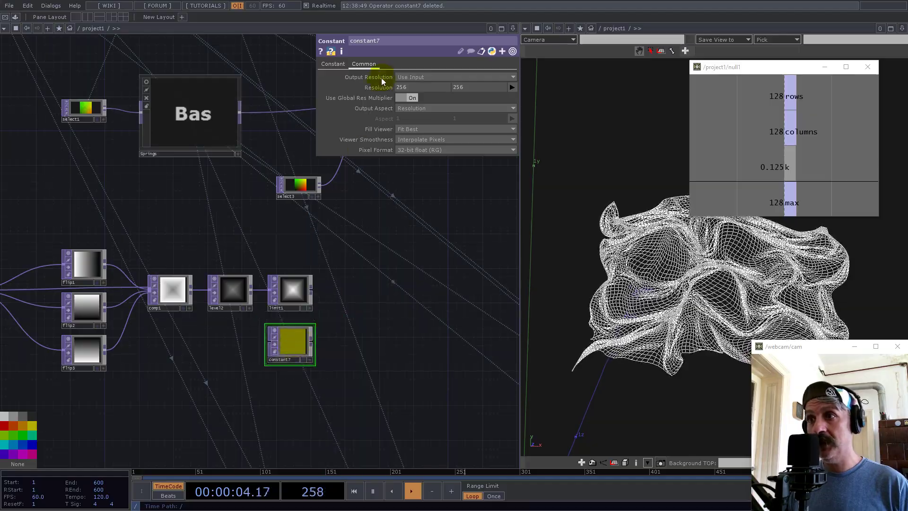
Set constant7's resolution to 1 by 1
type("1")
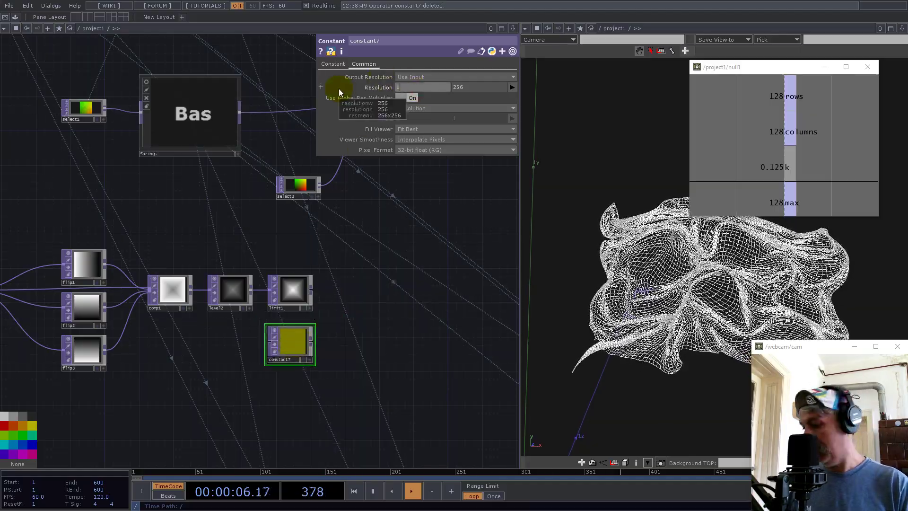
key("Return")
type("1")
key("Return")
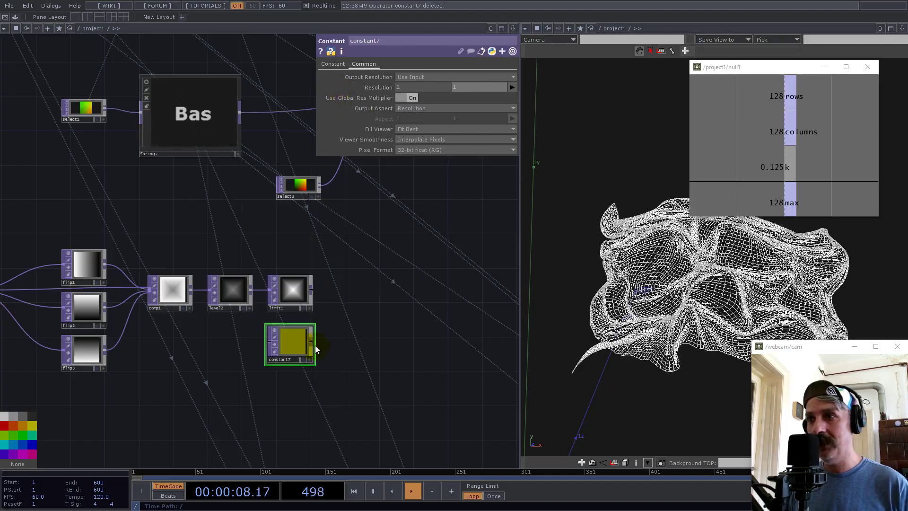
Add a Multiply TOP fed by constant7 and connect limit1 as its second input
left_click(312, 343)
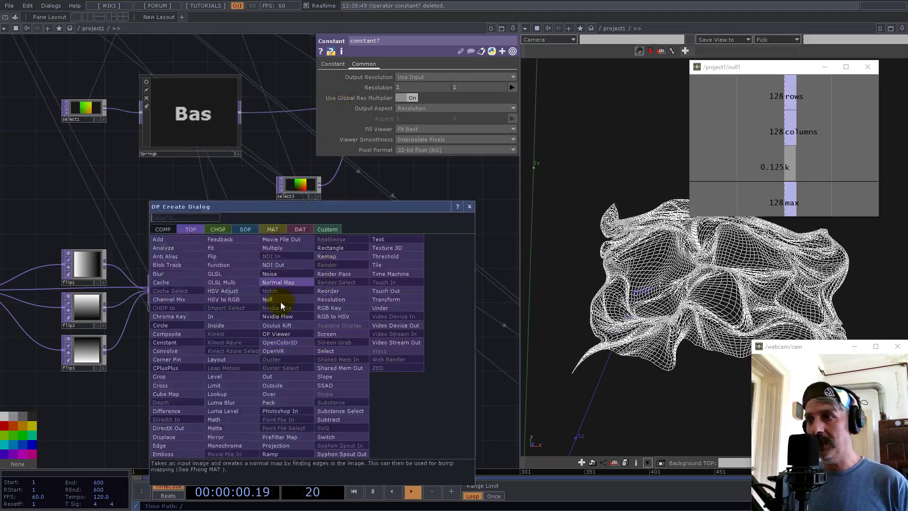
left_click(282, 248)
left_click(359, 286)
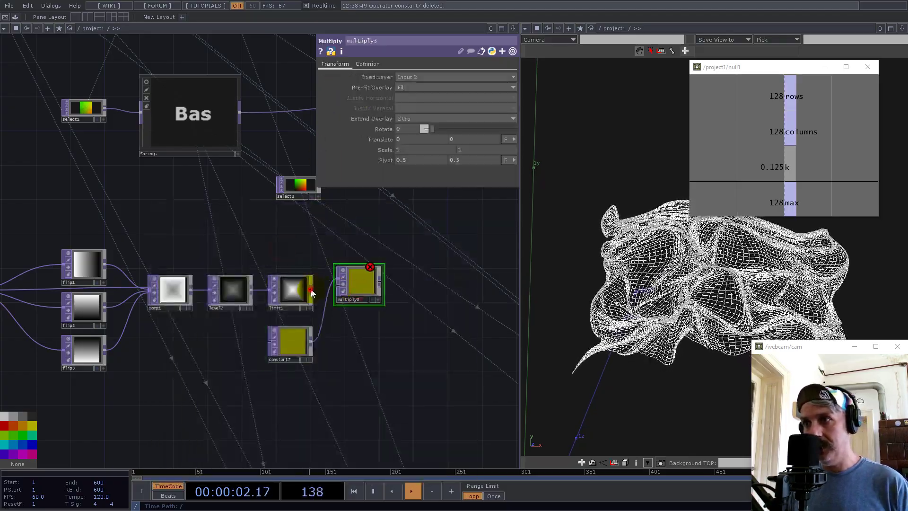
scroll(364, 288, "up", 5)
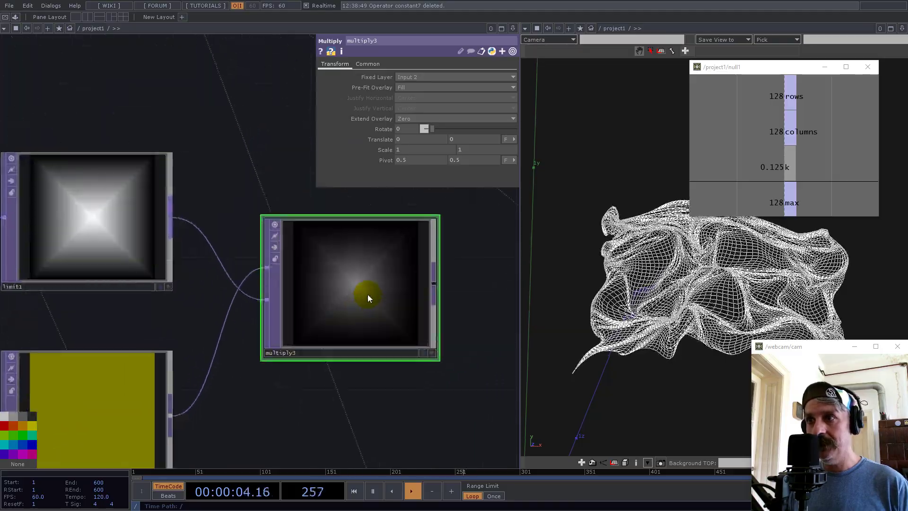
middle_click(357, 302)
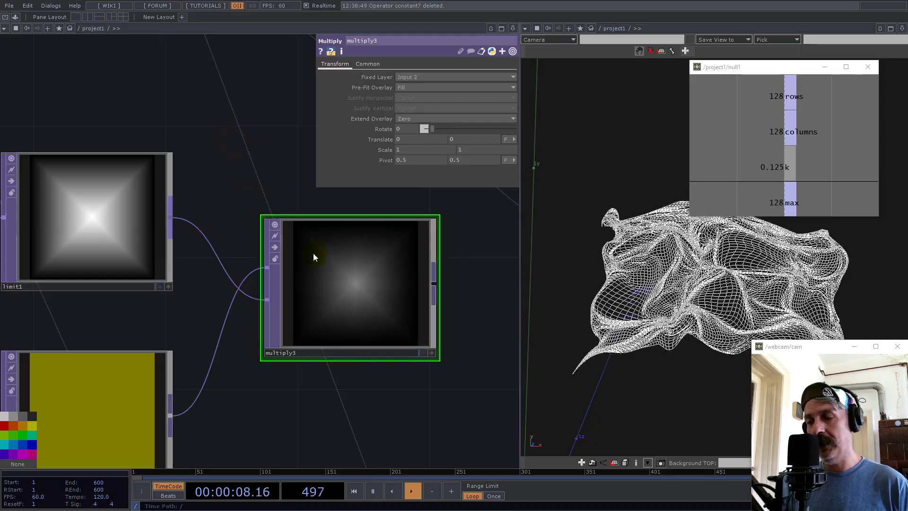
Try Input 1 as multiply3's fixed layer and undo the change
scroll(354, 286, "down", 2)
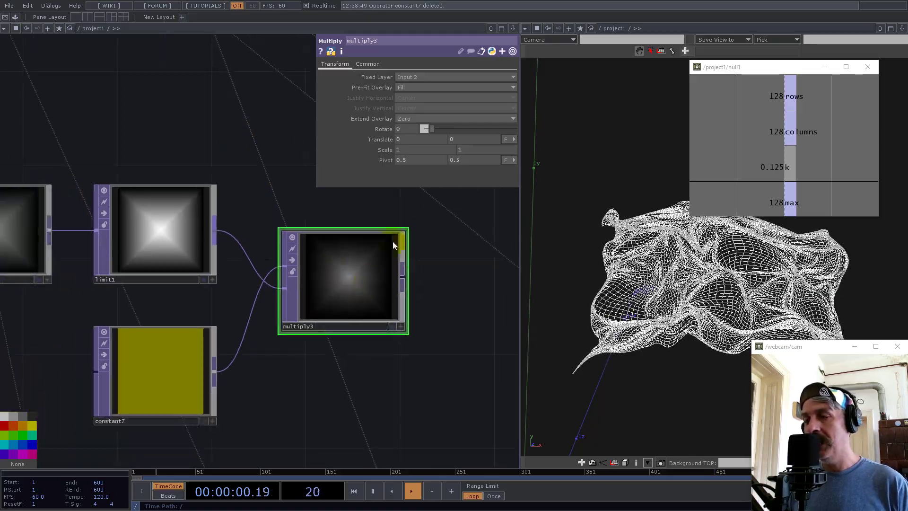
middle_click_drag(339, 265, 368, 67)
middle_click_drag(311, 209, 330, 271)
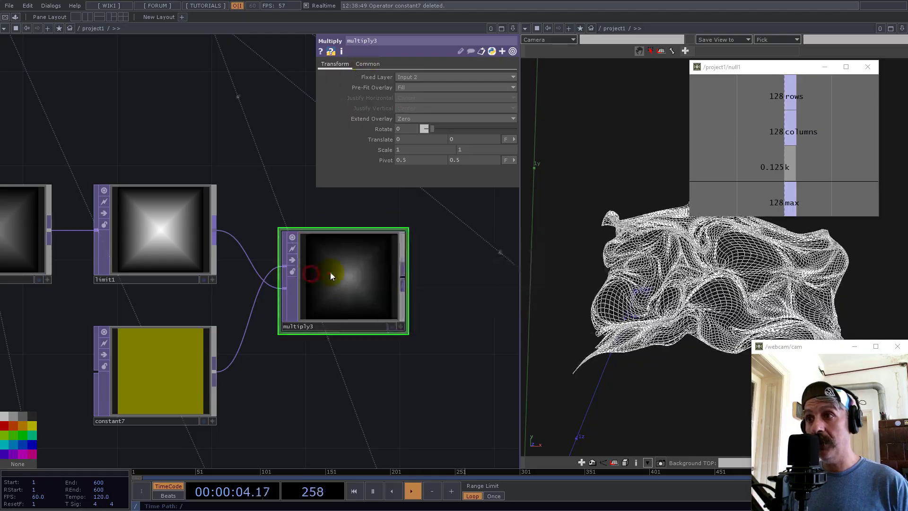
left_click(406, 77)
left_click(407, 86)
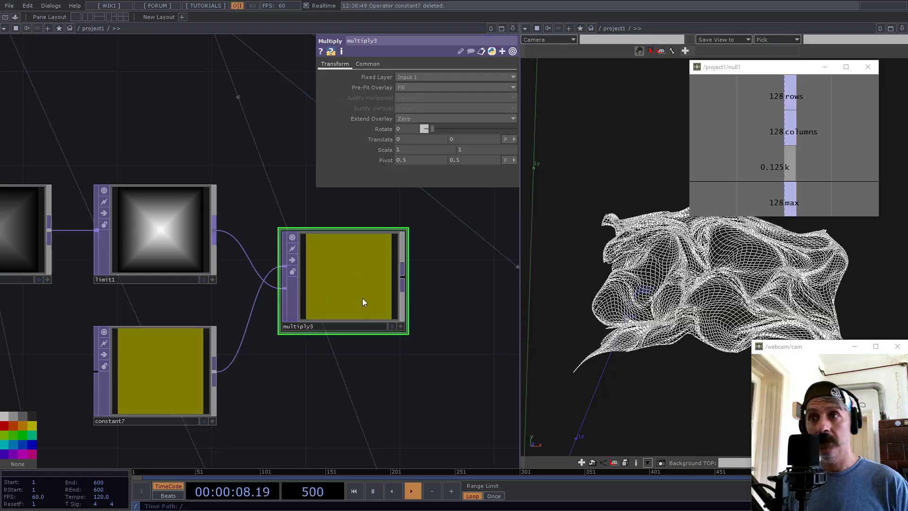
key("ctrl+z")
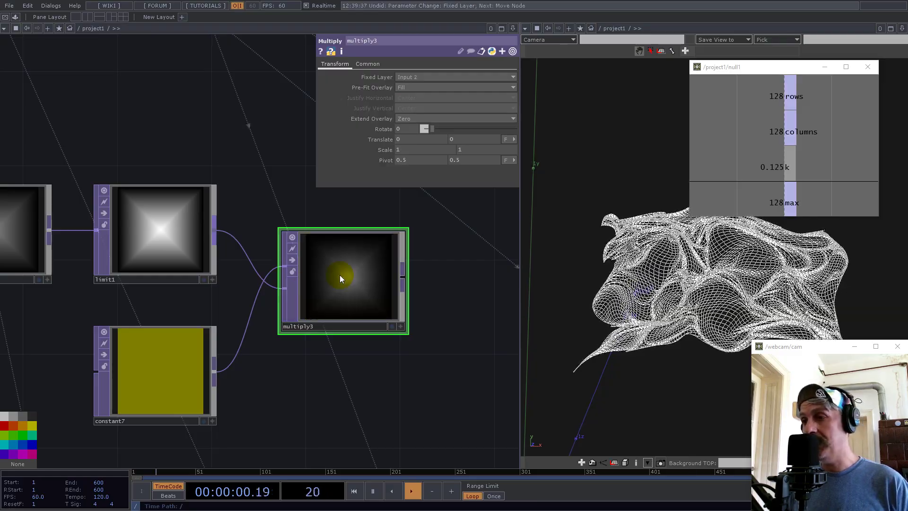
Link constant7's resolution to null1, with the columns channel driving the width and the rows channel driving the height
left_click(175, 356)
scroll(438, 353, "down", 5)
left_click_drag(135, 227, 229, 416)
middle_click_drag(174, 104, 165, 163)
left_click_drag(166, 210, 423, 87)
left_click(422, 83)
left_click_drag(166, 196, 470, 86)
left_click(468, 82)
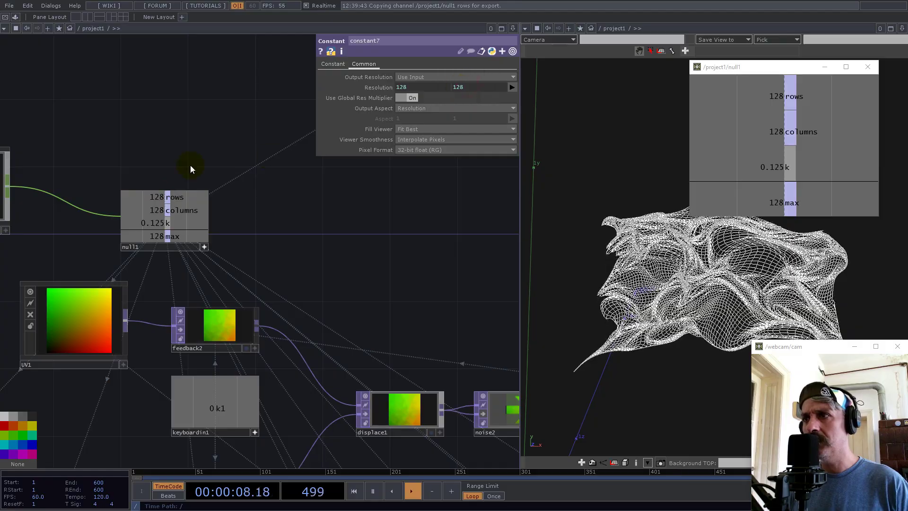
Swap multiply3's inputs so limit1 is first and constant7 second, and shift the node slightly away from them
scroll(191, 165, "down", 5)
left_click_drag(443, 367, 145, 222)
left_click_drag(236, 440, 267, 279)
scroll(255, 284, "up", 5)
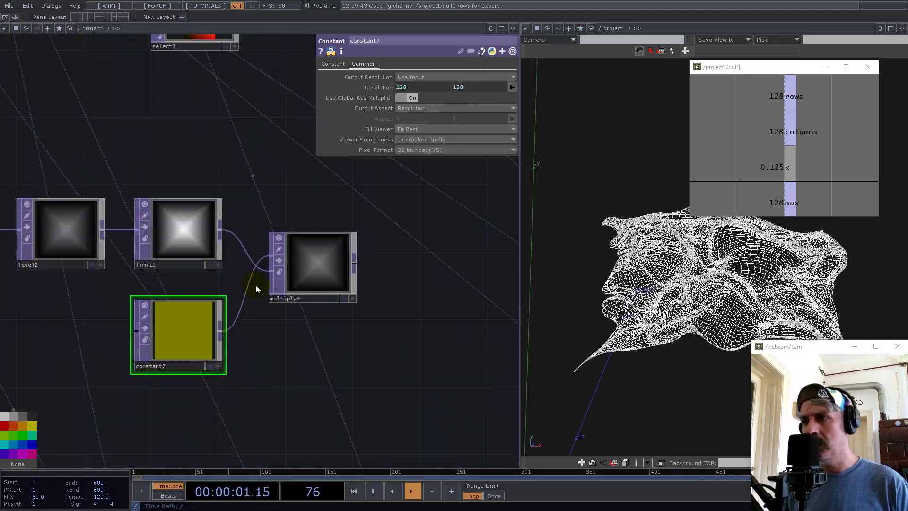
left_click(271, 258)
left_click_drag(302, 270, 319, 287)
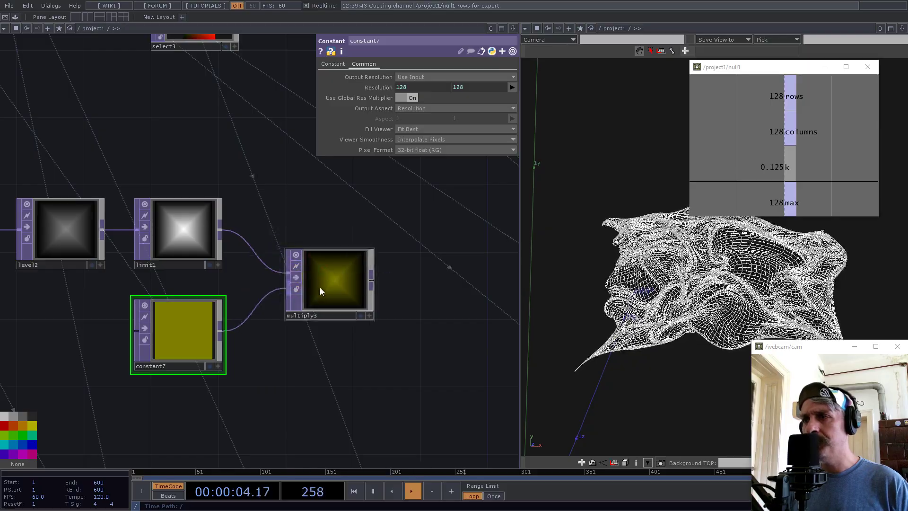
Add a Reorder TOP fed by multiply3 and align it beside that node
left_click(329, 289)
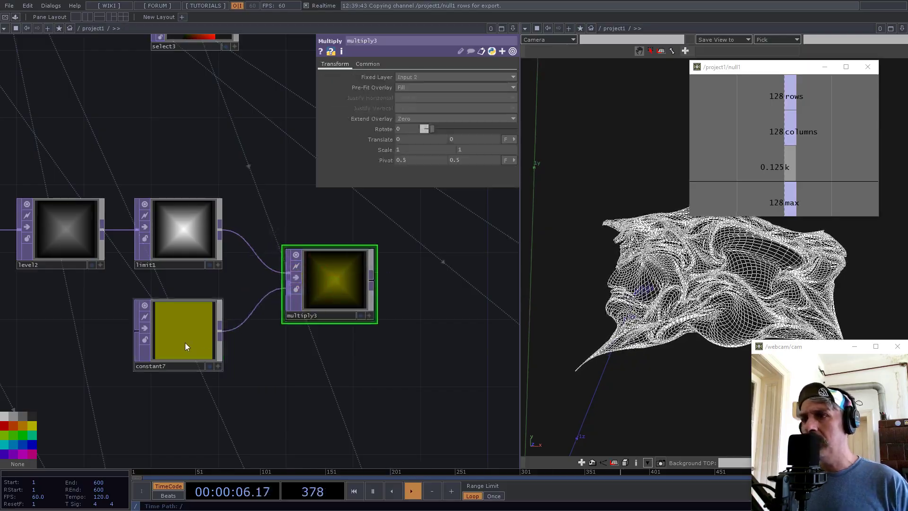
right_click(372, 282)
type("re")
left_click(401, 233)
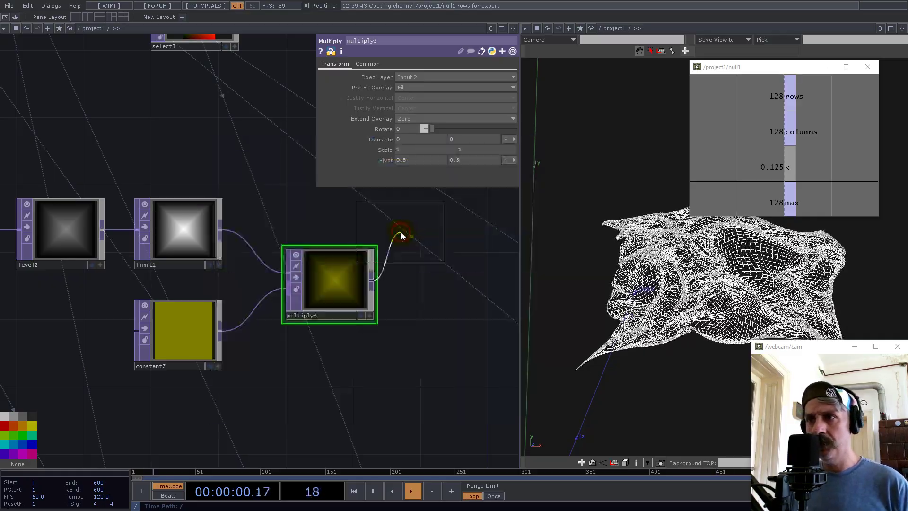
right_click(374, 282)
type("reo")
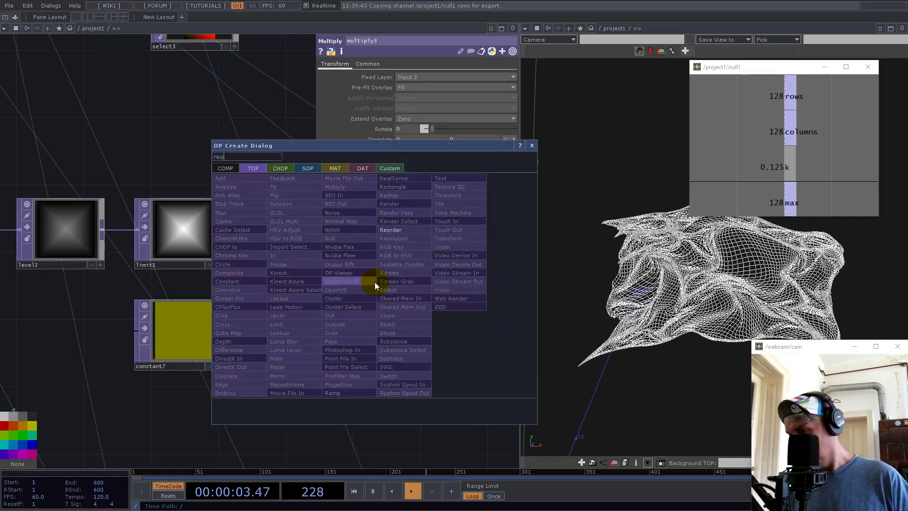
left_click(391, 231)
left_click(454, 266)
left_click_drag(457, 269, 457, 286)
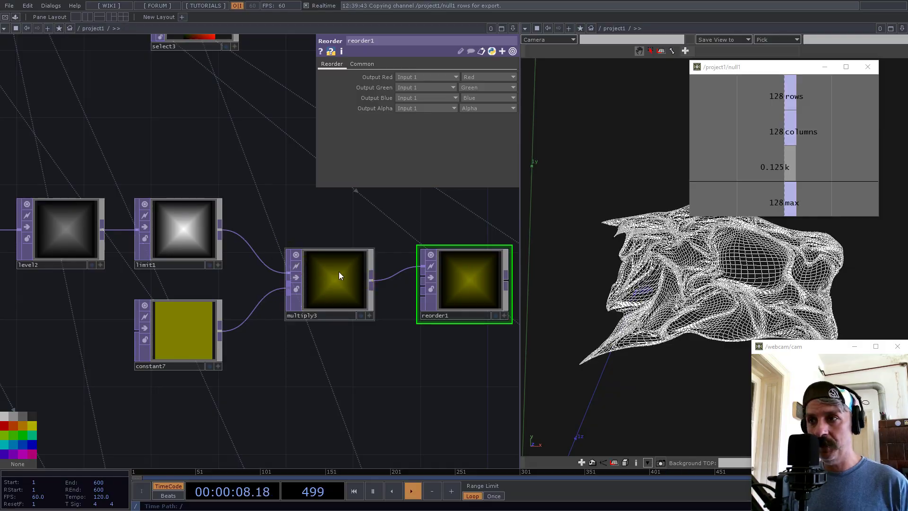
Connect limit1 to reorder1's second input and set the output alpha to Input 2's Red channel
left_click_drag(220, 231, 464, 271)
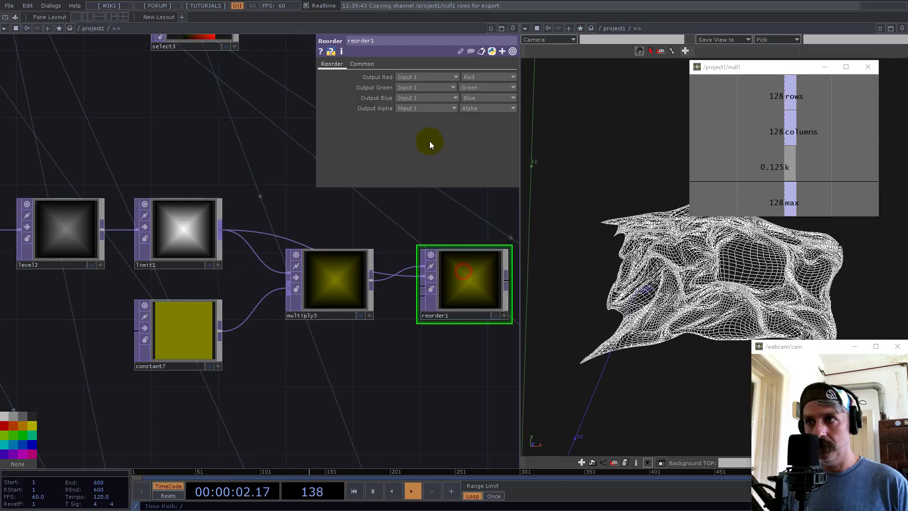
left_click(410, 125)
left_click(472, 109)
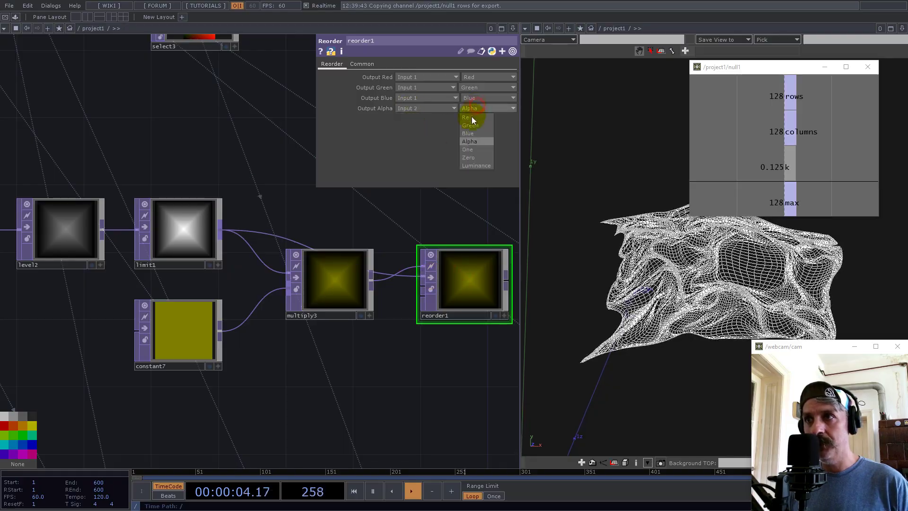
left_click(470, 120)
left_click_drag(361, 214, 254, 247)
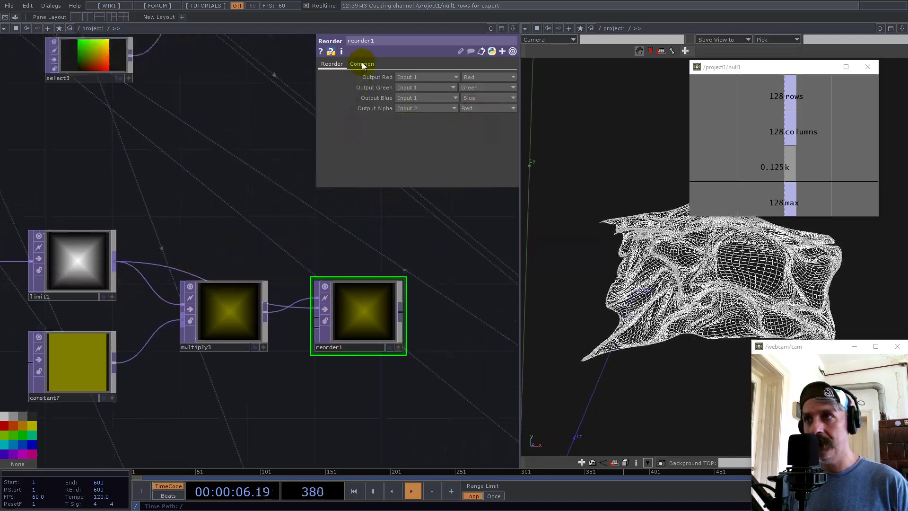
Set reorder1's pixel format to 32-bit float (RGBA)
left_click(362, 64)
left_click(422, 150)
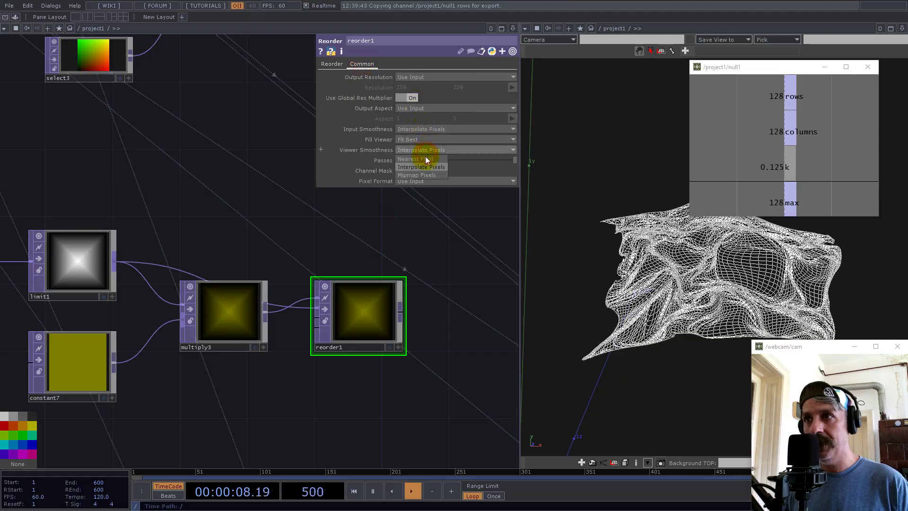
left_click(421, 167)
left_click(402, 181)
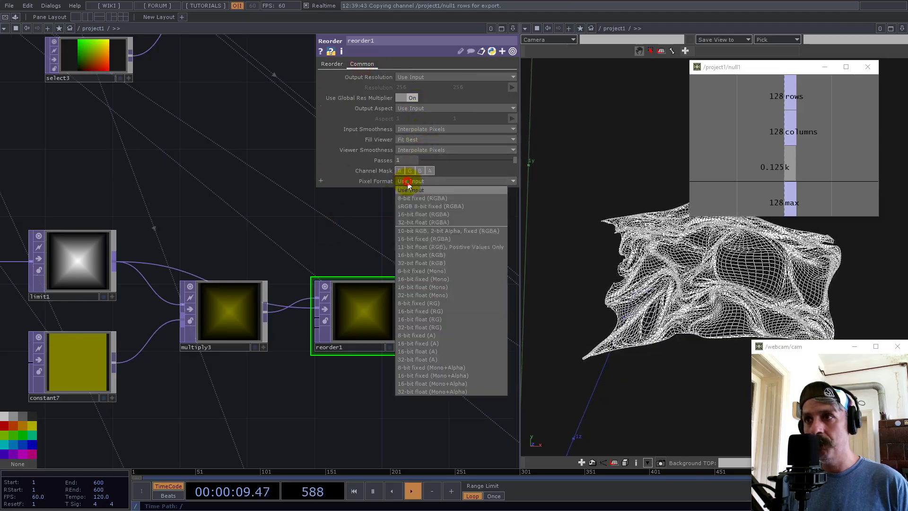
left_click(413, 220)
scroll(170, 298, "down", 6)
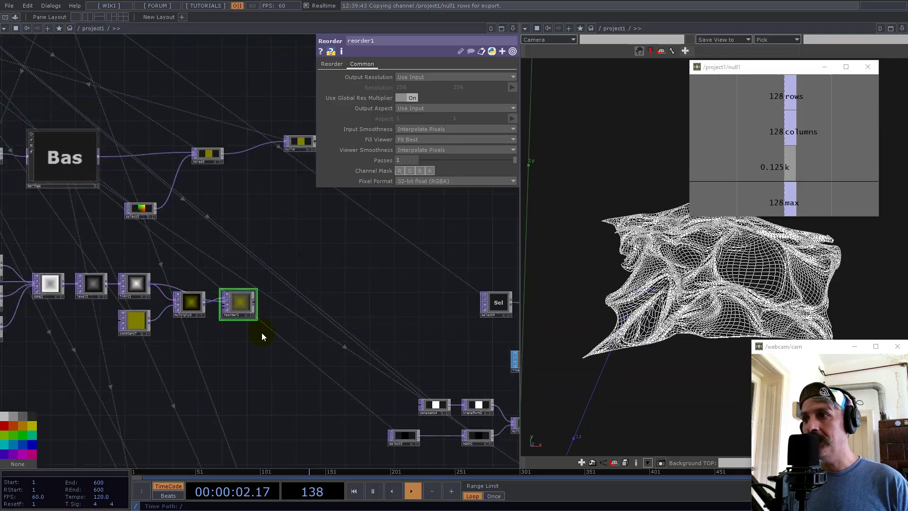
Bypass level2 to flip the edge mask and check the transparency pattern in reorder1
left_click_drag(296, 311, 354, 307)
scroll(314, 302, "up", 5)
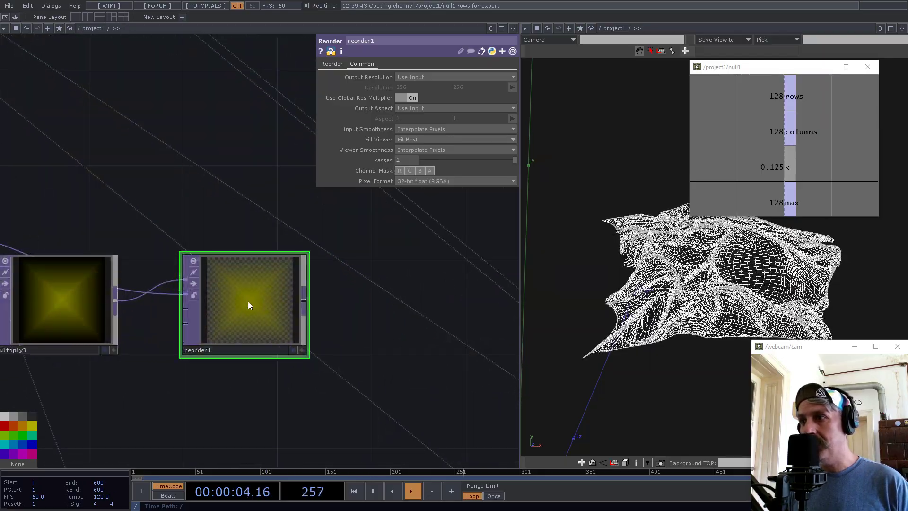
left_click_drag(189, 228, 442, 223)
scroll(382, 254, "down", 4)
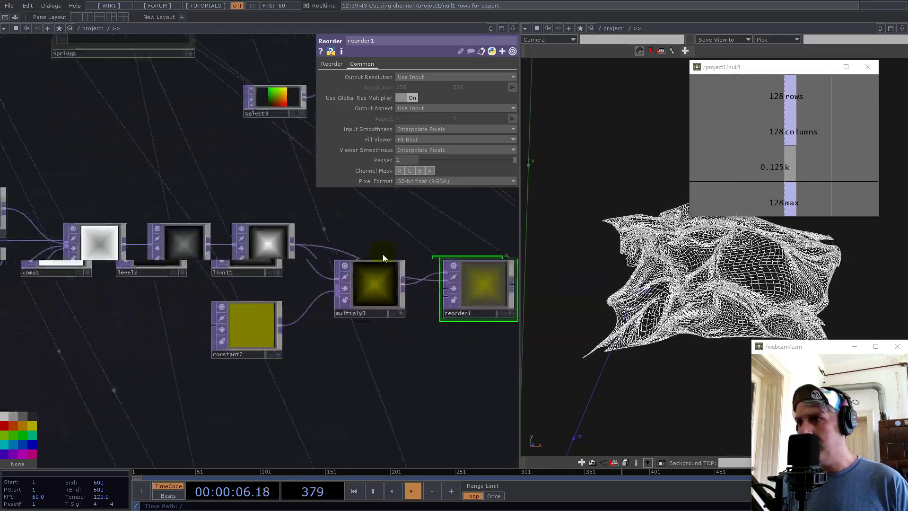
left_click(160, 247)
left_click_drag(370, 228, 100, 220)
left_click_drag(186, 219, 283, 223)
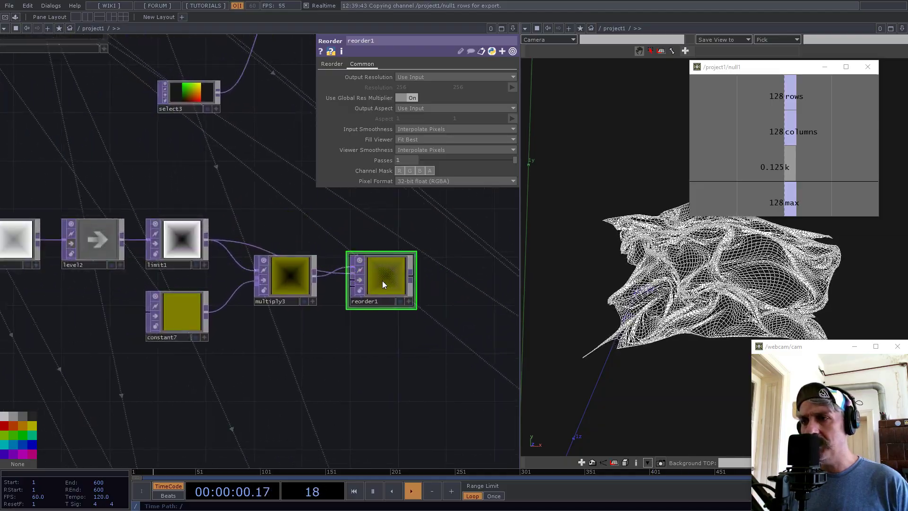
scroll(382, 280, "up", 5)
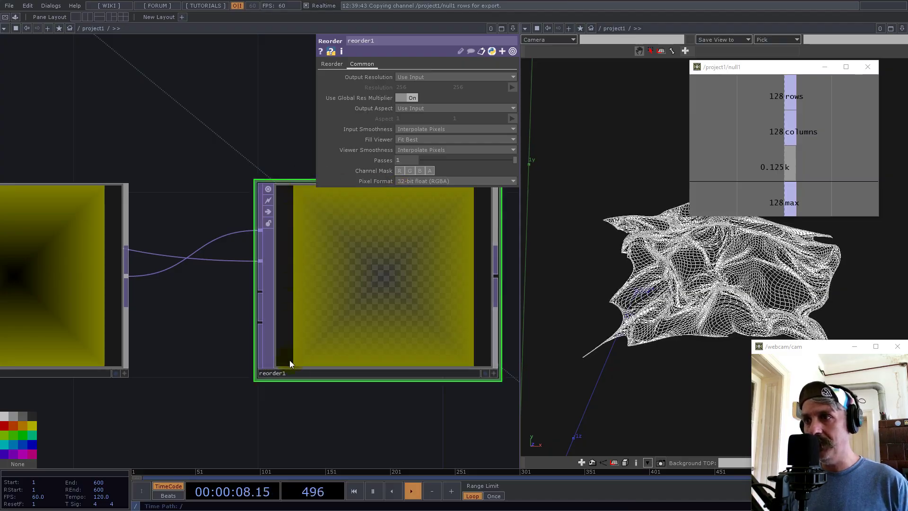
scroll(350, 292, "down", 6)
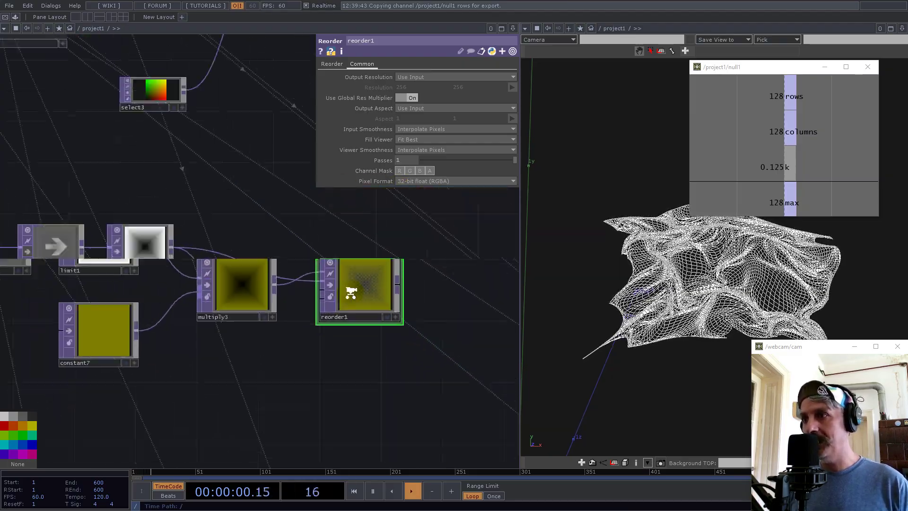
Add an Over TOP fed by reorder1, placed between the mask chain and null4
left_click_drag(304, 211, 233, 275)
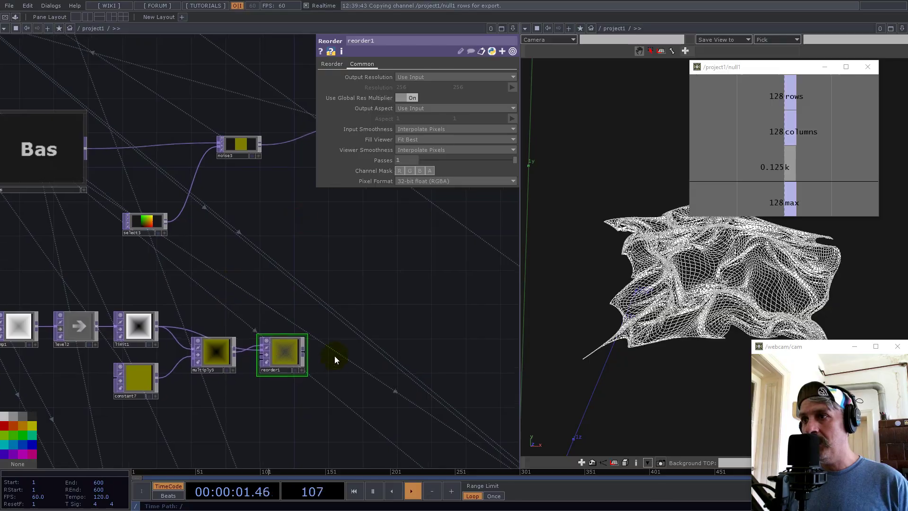
right_click(303, 354)
type("ov")
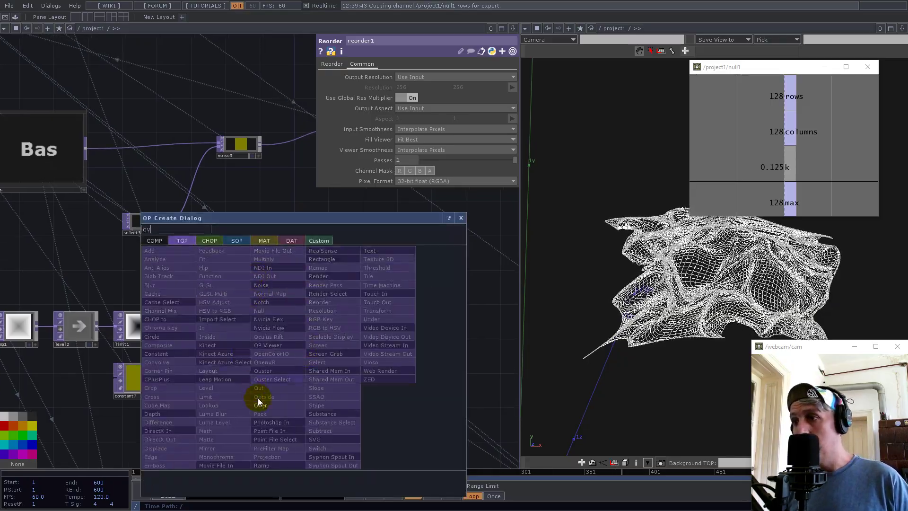
left_click(261, 403)
left_click(350, 246)
left_click_drag(255, 231, 167, 316)
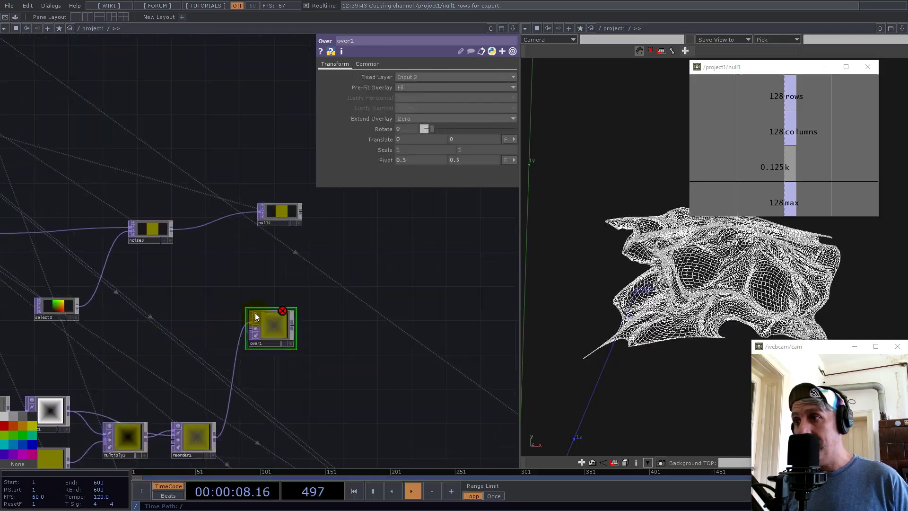
Connect noise3 to over1's second input, move null4 clear of noise3, and feed it from over1 instead
left_click(172, 231)
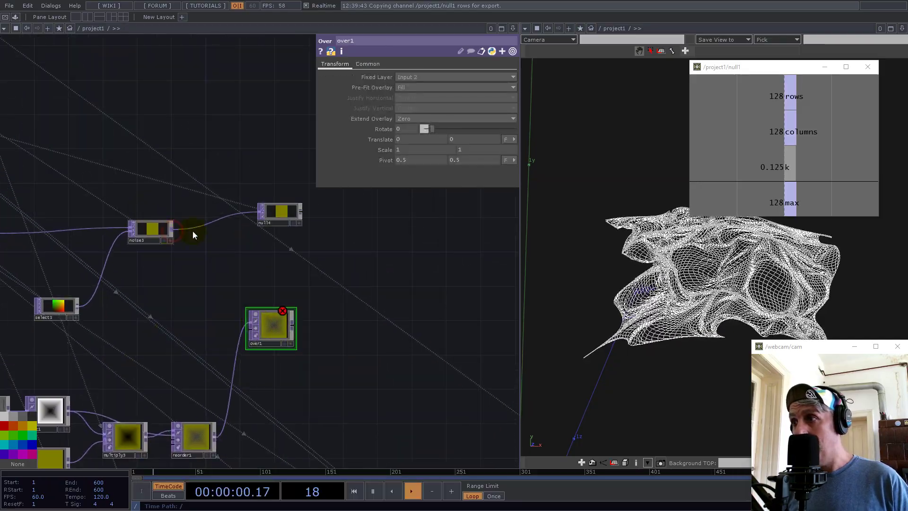
left_click(243, 338)
left_click_drag(282, 222, 379, 239)
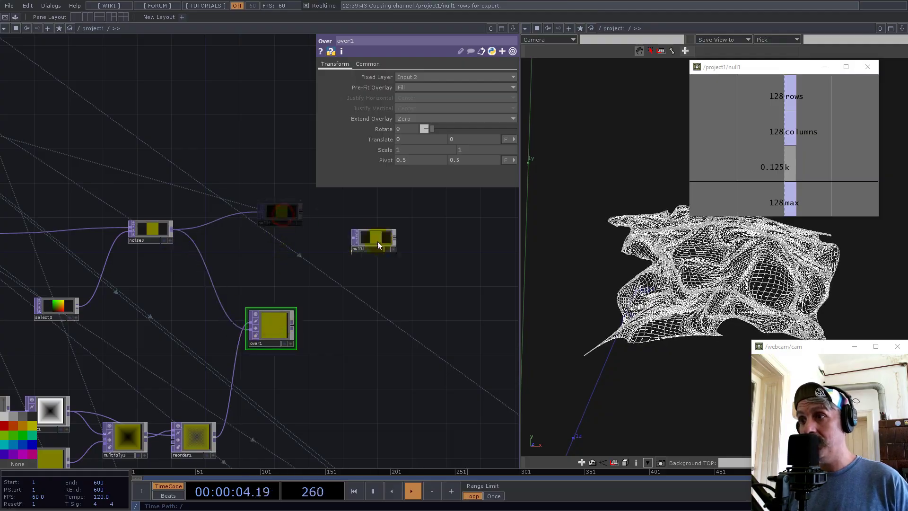
left_click(295, 327)
left_click(353, 238)
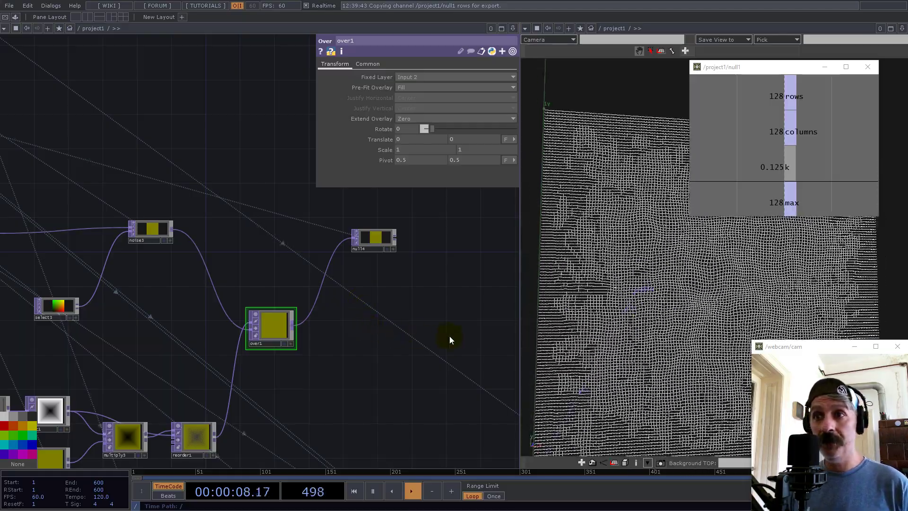
Examine the cloth's edges and lower corner up close in the 3D view
right_click_drag(662, 319, 679, 253)
scroll(638, 306, "up", 5)
right_click_drag(668, 294, 694, 292)
scroll(699, 292, "up", 4)
scroll(708, 290, "down", 7)
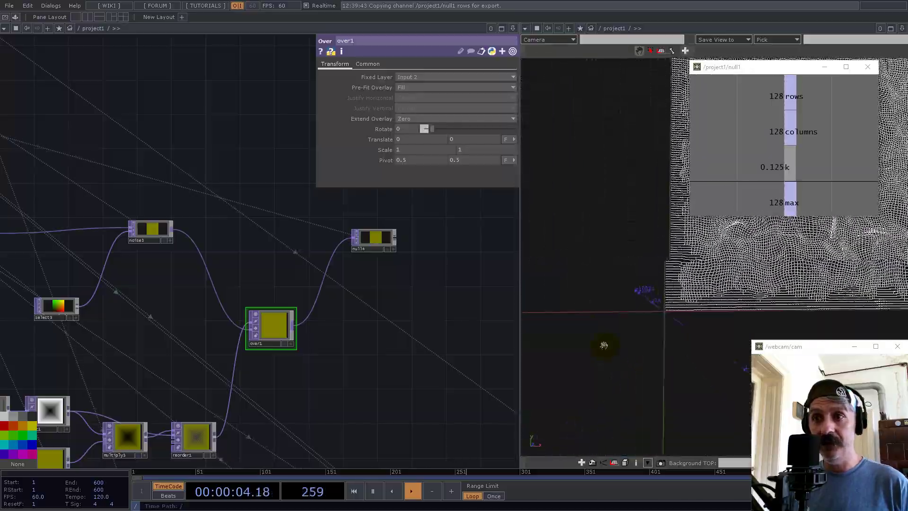
right_click_drag(768, 280, 683, 334)
Feed limit1 directly from the mask chain's source ramp in place of level2, and inspect the cloth's edges in the 3D view
left_click_drag(146, 335, 417, 323)
left_click_drag(183, 318, 302, 188)
scroll(302, 297, "down", 5)
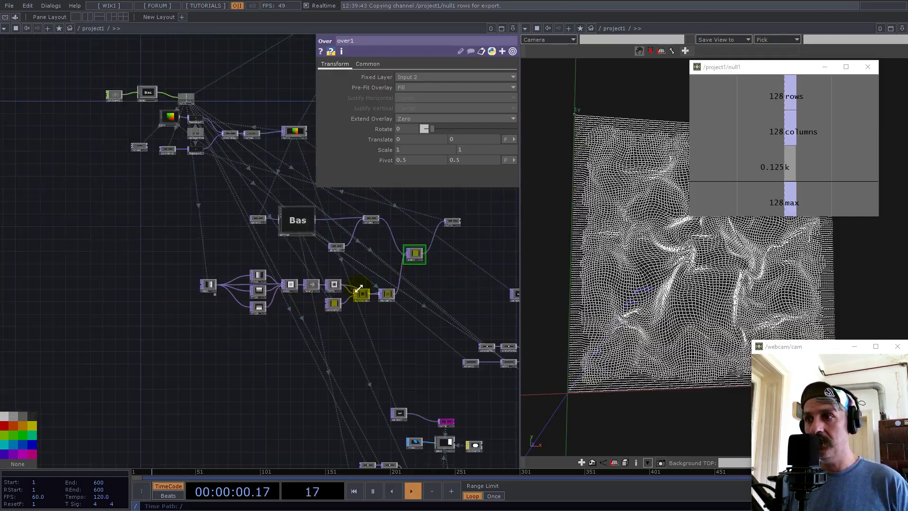
scroll(358, 287, "up", 4)
left_click(80, 282)
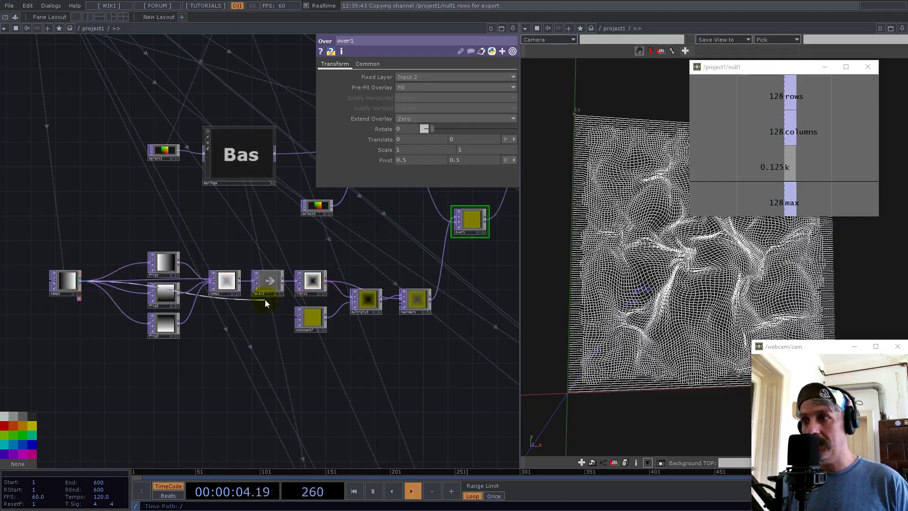
left_click(287, 285)
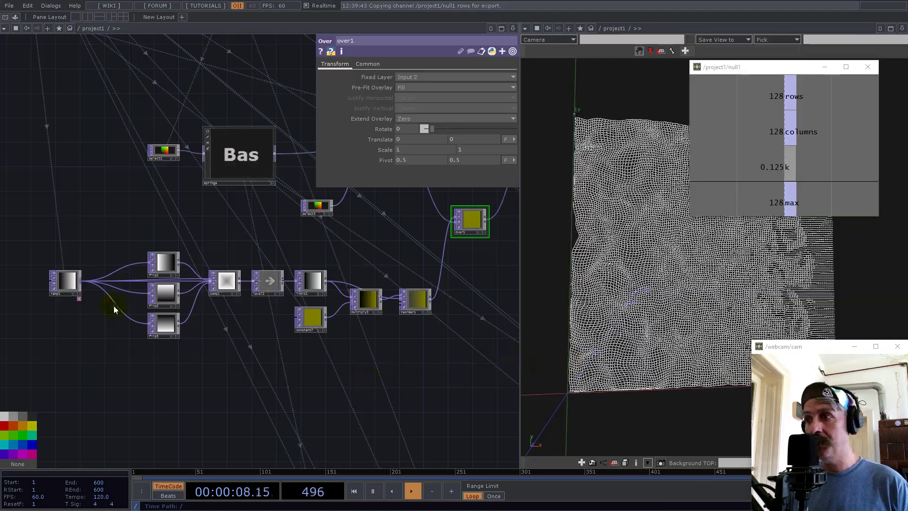
scroll(320, 279, "up", 5)
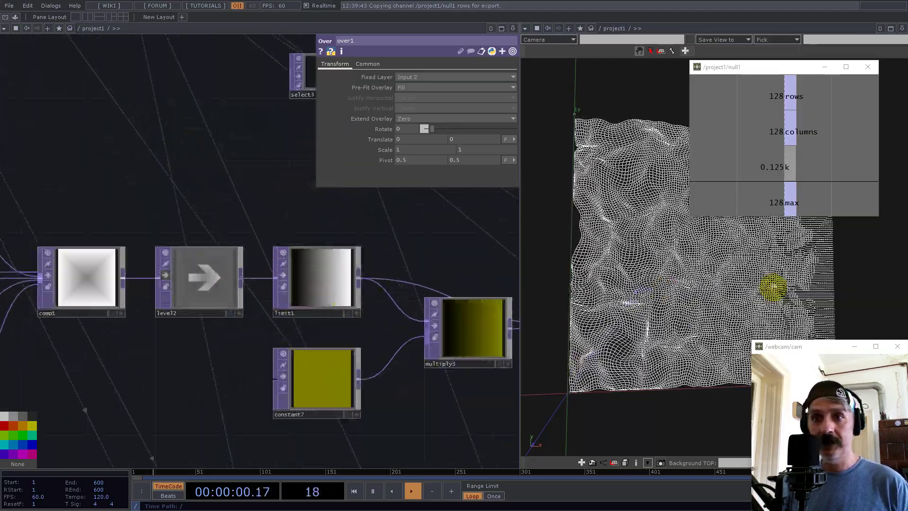
left_click_drag(740, 281, 662, 364)
scroll(662, 363, "up", 5)
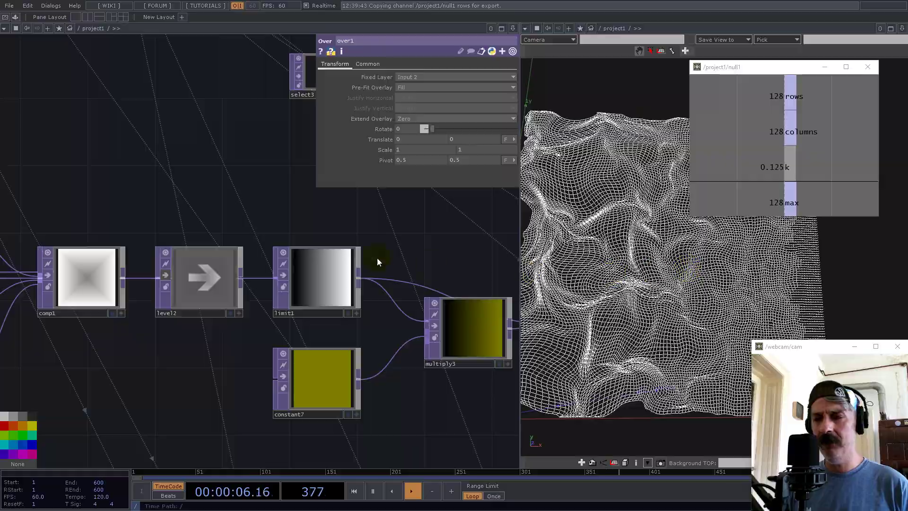
Spread out the end of the chain by moving over1 and null4 farther from noise3 and reorder1
scroll(151, 318, "down", 1)
scroll(151, 318, "down", 6)
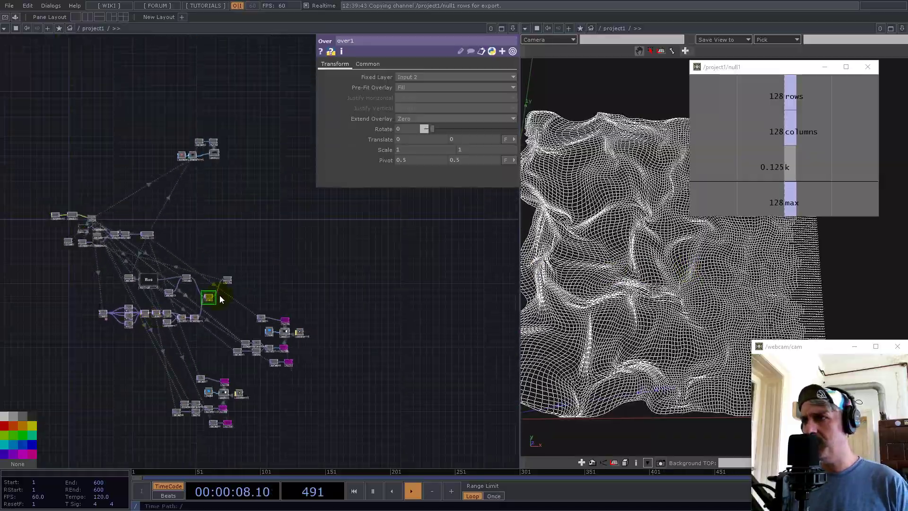
scroll(213, 297, "up", 3)
left_click_drag(212, 297, 235, 290)
left_click_drag(260, 248, 361, 223)
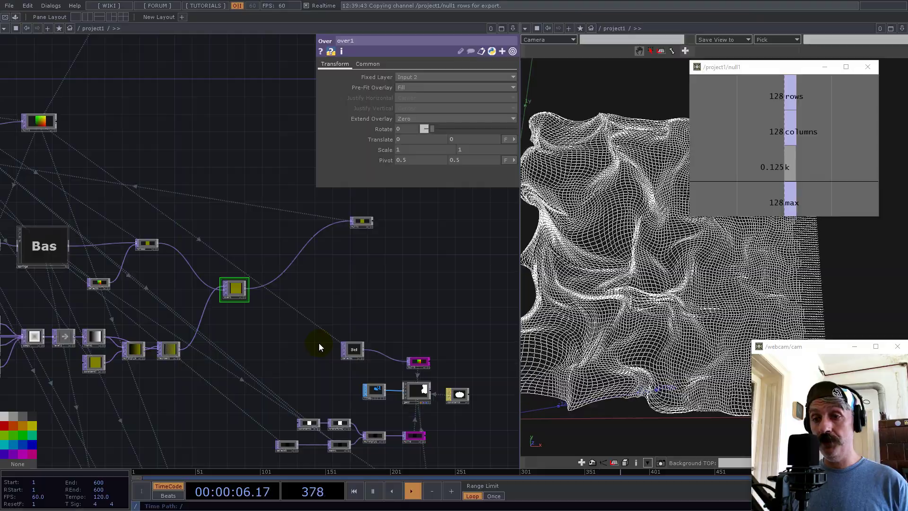
Look over the whole network, from null2 and the Springs component to the line-geometry groups
scroll(189, 305, "down", 3)
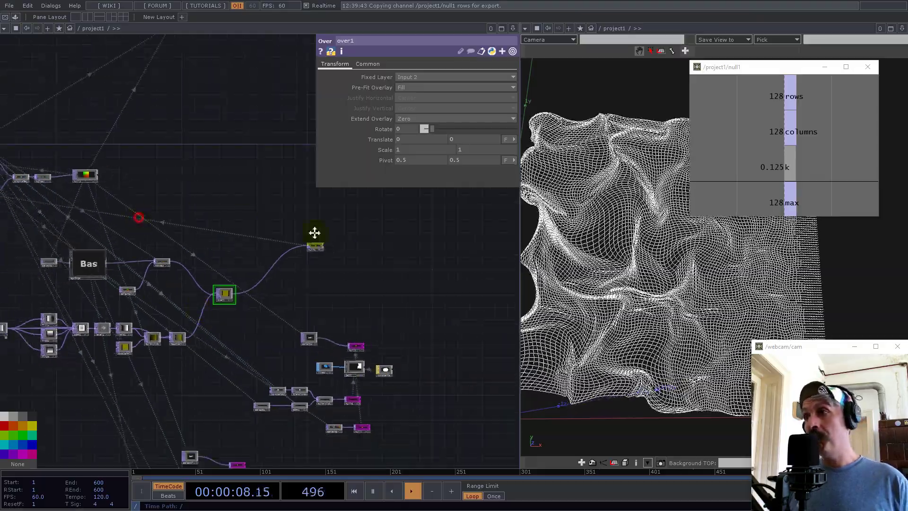
key("h")
scroll(222, 190, "up", 5)
scroll(95, 267, "down", 4)
scroll(223, 359, "down", 2)
scroll(305, 415, "up", 3)
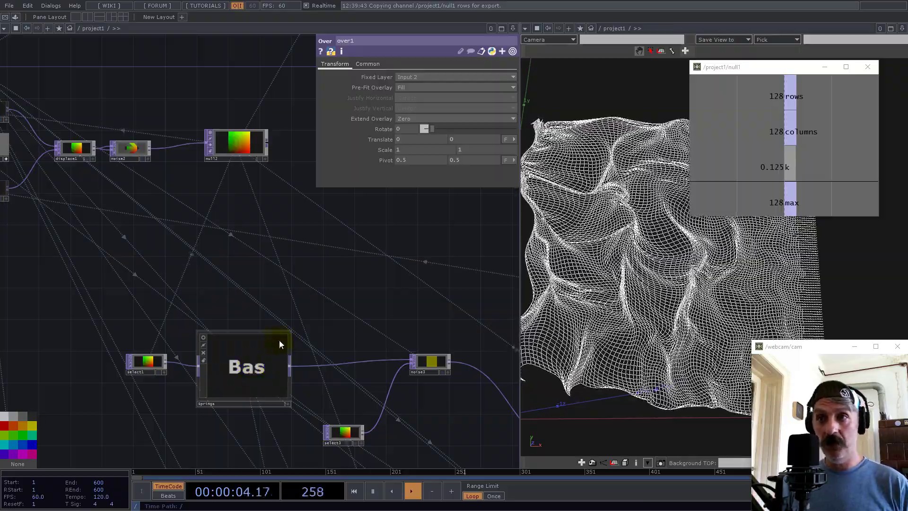
scroll(331, 350, "down", 5)
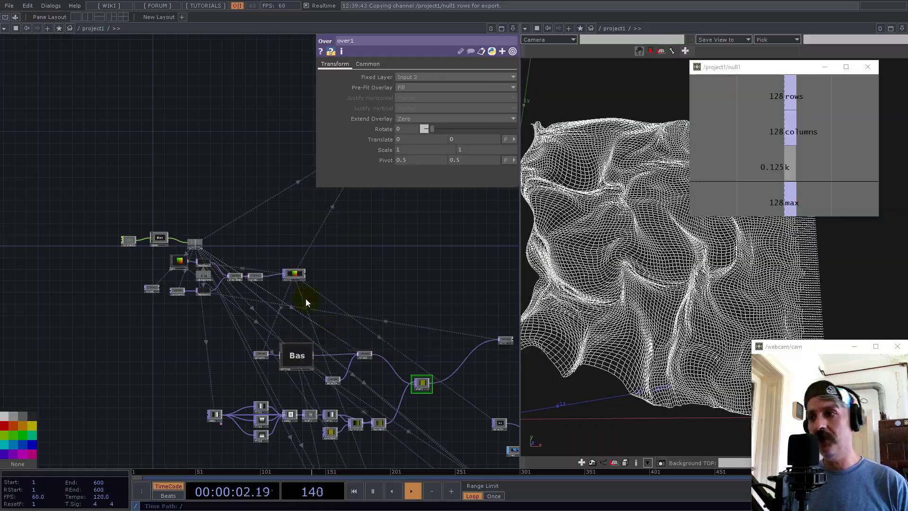
scroll(188, 292, "down", 5)
scroll(189, 325, "down", 5)
scroll(188, 328, "up", 5)
scroll(188, 327, "down", 5)
scroll(307, 331, "up", 5)
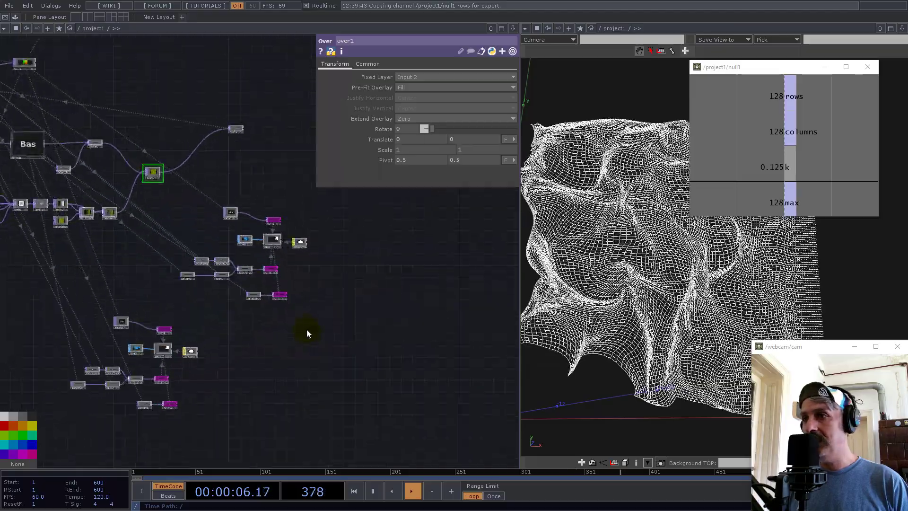
Move the line-geometry group nearest null4 farther from the chain, and bypass all nodes in both line-geometry groups
mouse_move(445, 415)
left_mouse_down()
mouse_move(20, 257)
mouse_move(107, 213)
mouse_move(199, 203)
mouse_move(175, 204)
mouse_move(330, 310)
left_mouse_up()
left_click_drag(281, 296, 377, 393)
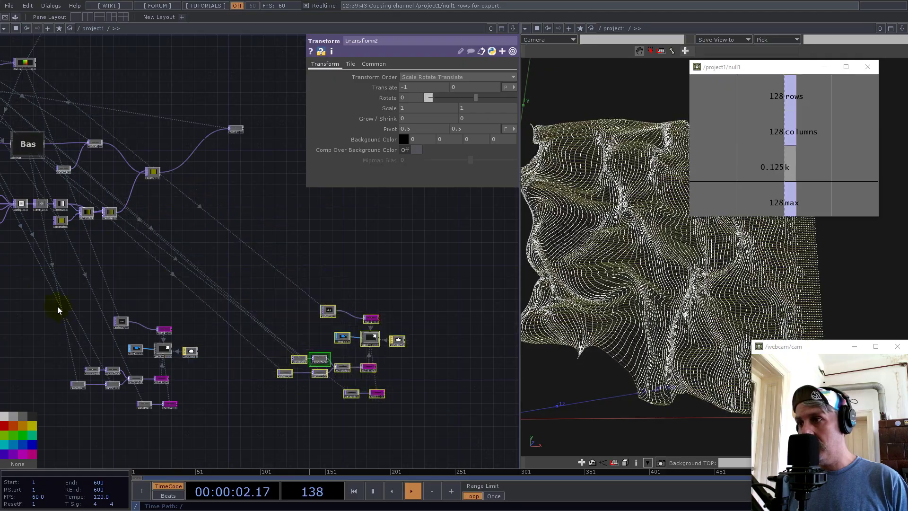
left_click_drag(34, 270, 468, 438)
scroll(340, 367, "up", 10)
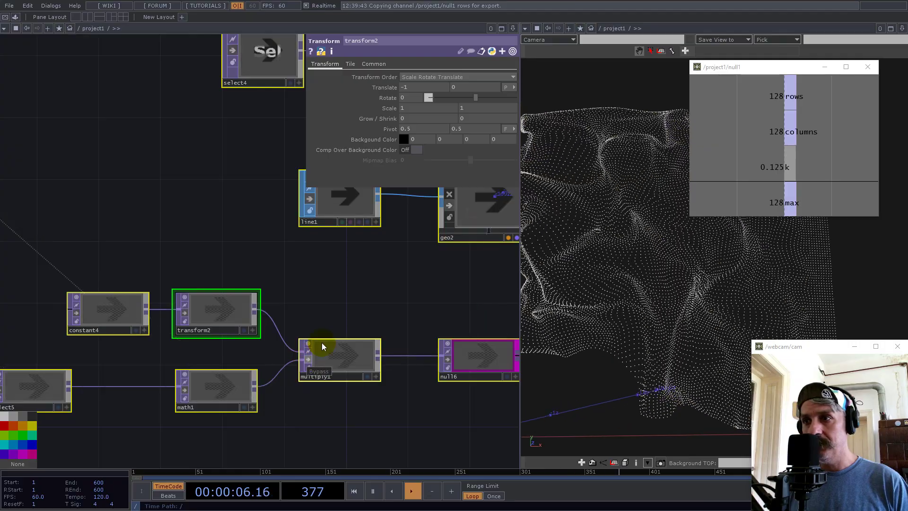
scroll(314, 350, "down", 10)
scroll(300, 357, "down", 3)
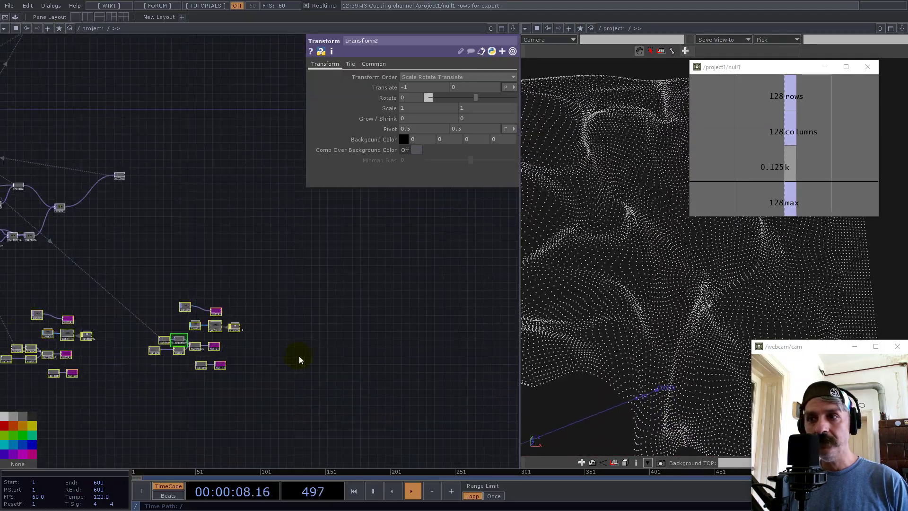
Bypass the sphere instancing group that contains sphere1, transform1 and geo1
scroll(290, 206, "up", 10)
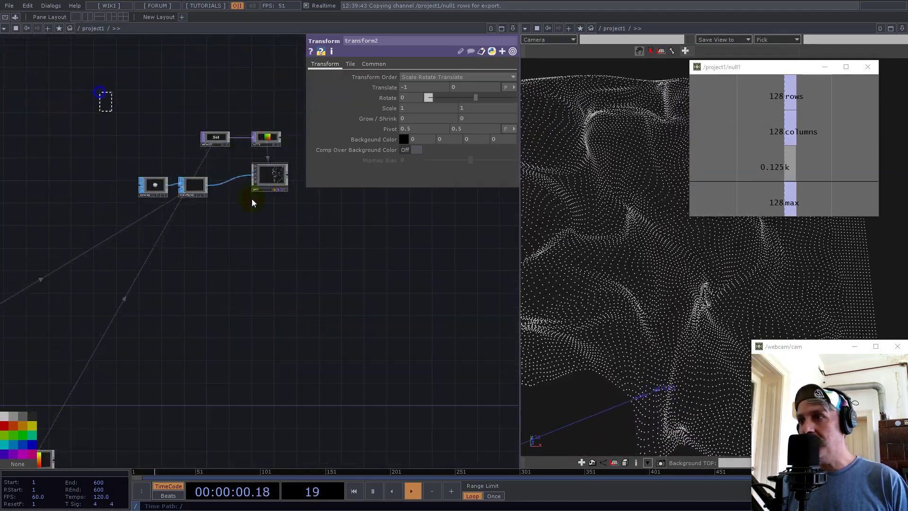
left_click(203, 182)
scroll(237, 163, "up", 5)
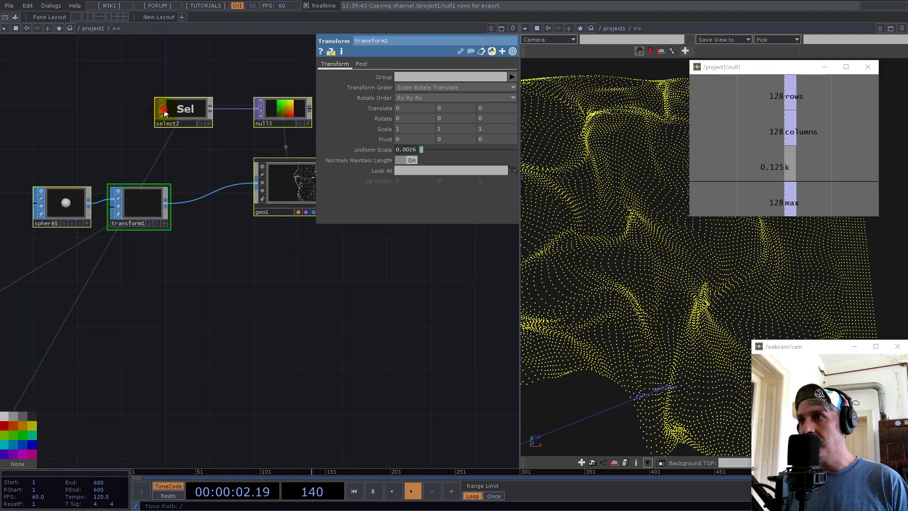
scroll(243, 247, "down", 6)
scroll(259, 278, "down", 3)
Set constant1's rows to 1920 and columns to 1080
left_click_drag(251, 322, 217, 250)
scroll(96, 247, "up", 6)
left_click(41, 227)
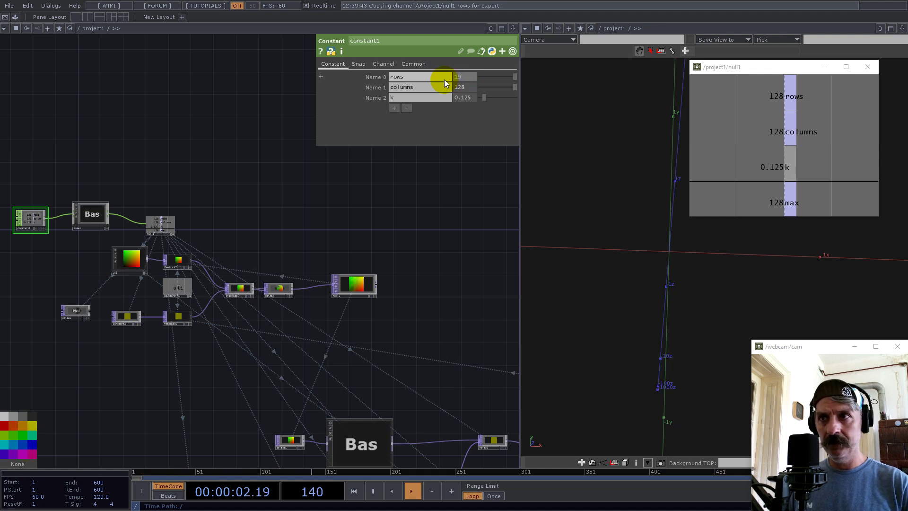
left_click(468, 90)
type("108")
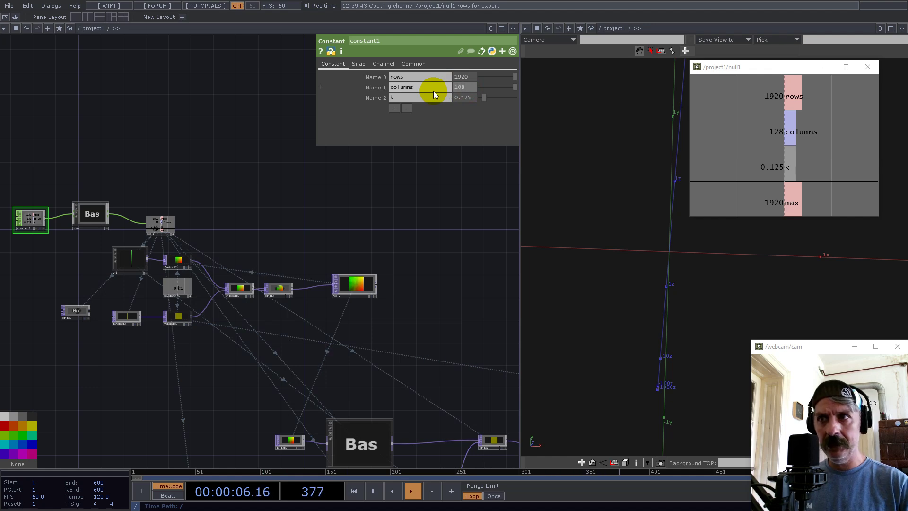
type("0")
key("Return")
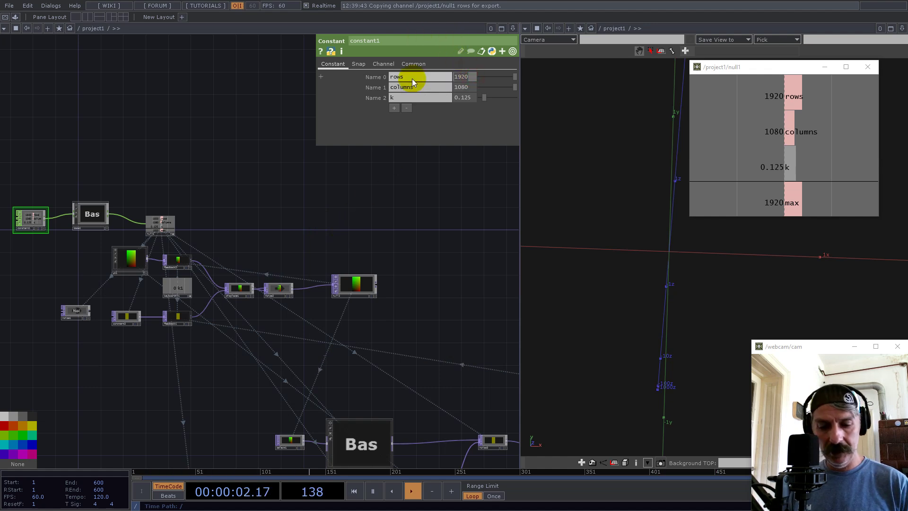
Swap the grid dimensions in constant1, setting rows to 1080 and columns to 1920
type("1080")
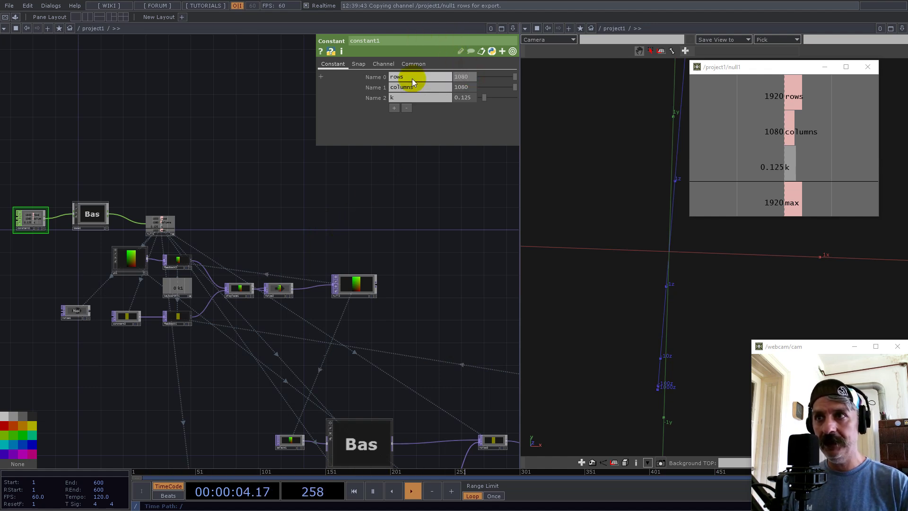
key("Return")
key("Tab")
type("19")
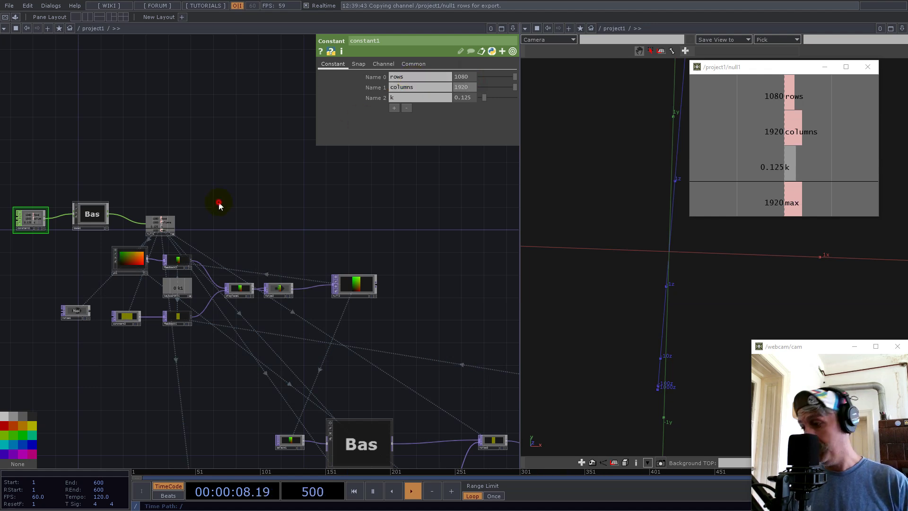
key("Return")
Add a Select TOP in the empty area of the network beyond null2 and null4
left_click_drag(440, 367, 204, 172)
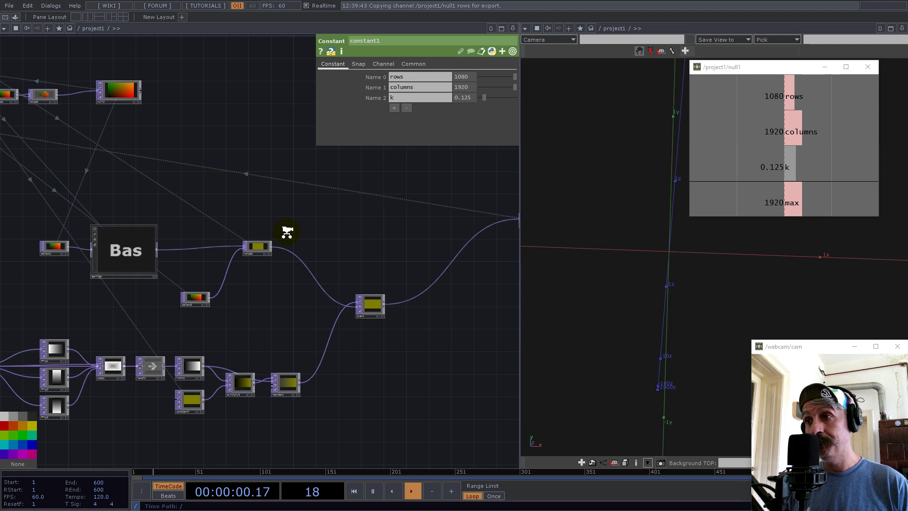
scroll(287, 232, "down", 5)
scroll(320, 218, "up", 3)
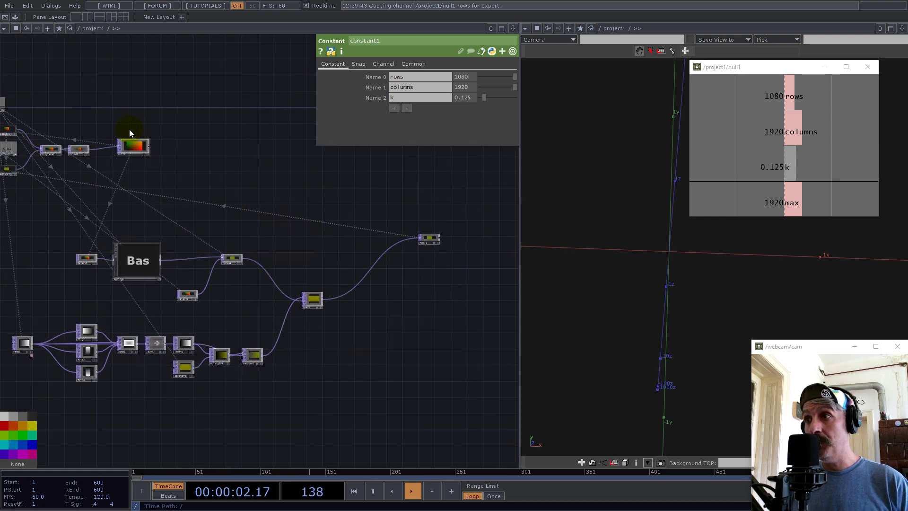
scroll(129, 133, "up", 8)
scroll(150, 179, "down", 10)
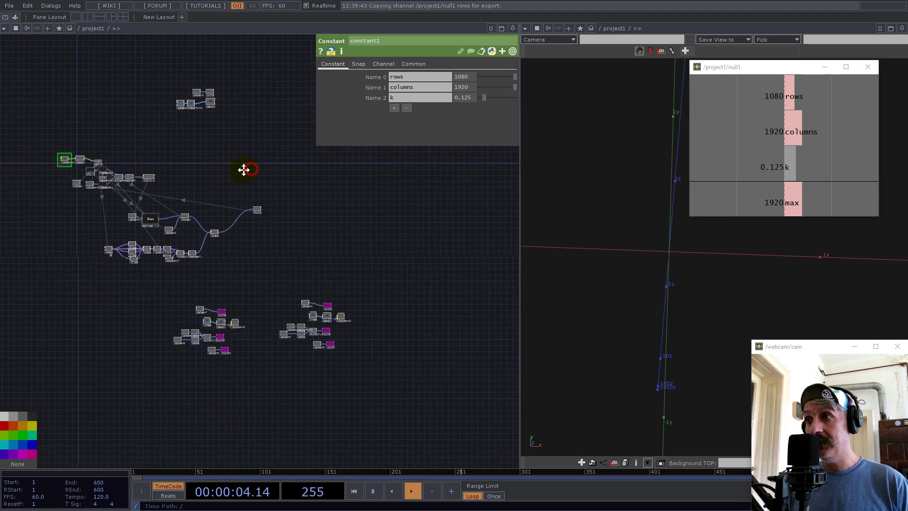
double_click(285, 152)
type("sel")
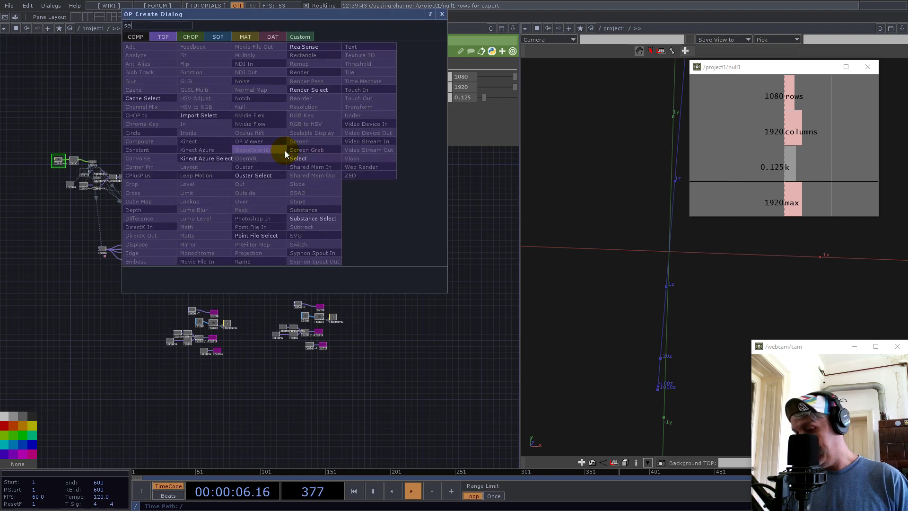
left_click(299, 158)
left_click(305, 171)
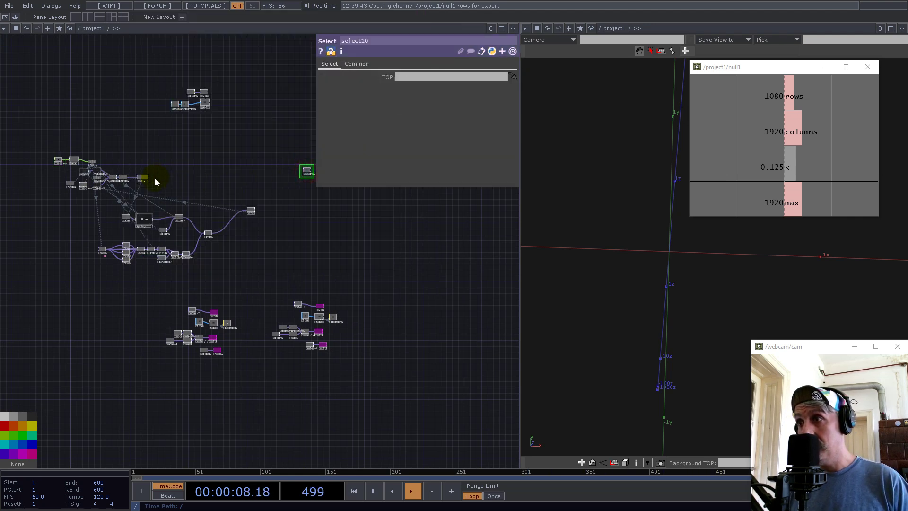
Set the new Select TOP's source to null2
scroll(131, 181, "up", 10)
left_click_drag(186, 182, 258, 183)
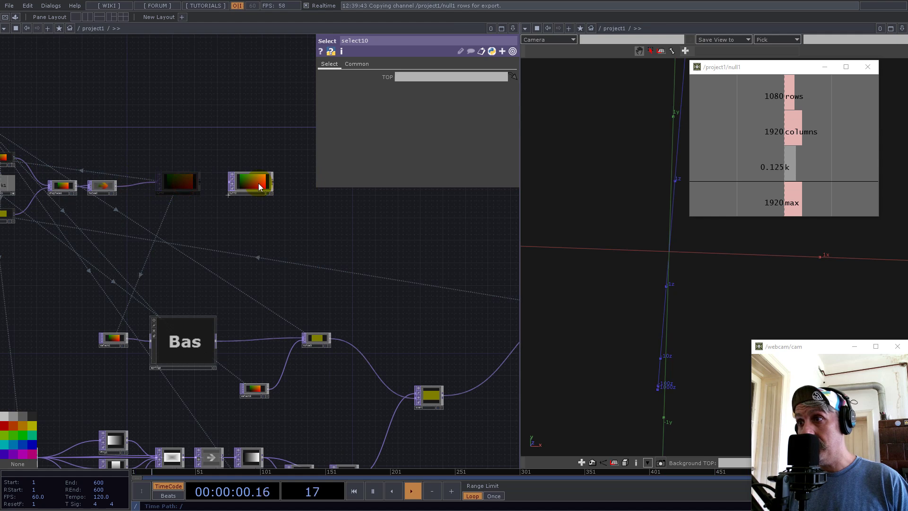
left_click_drag(303, 161, 420, 76)
Examine select10's gradient image up close for its proportions and color distribution
scroll(73, 304, "down", 5)
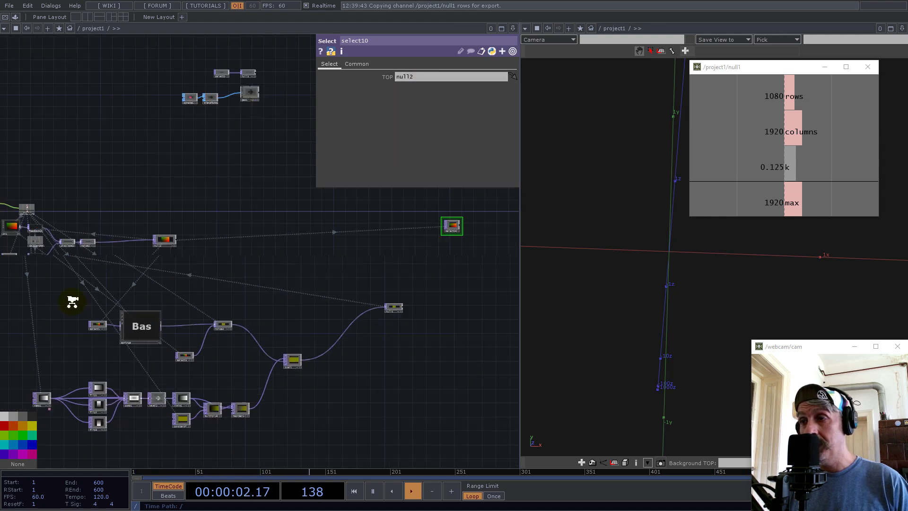
scroll(292, 239, "up", 10)
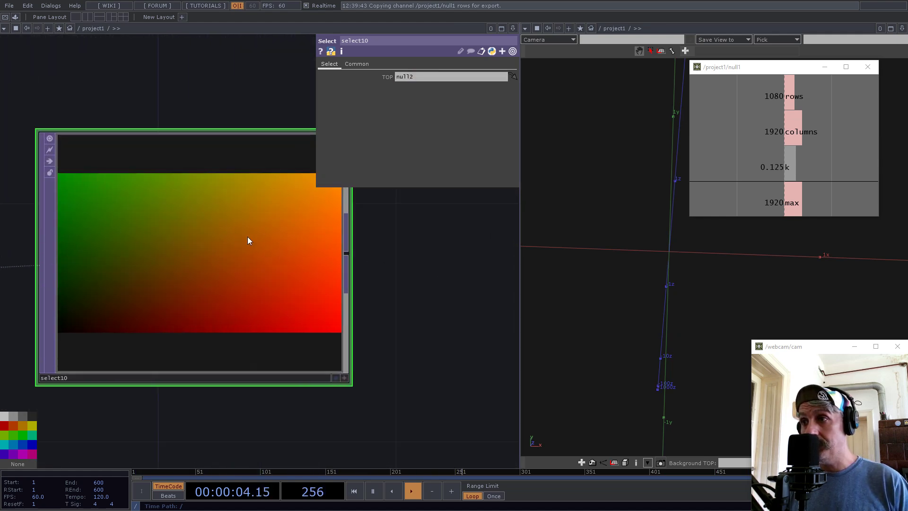
scroll(204, 255, "down", 3)
scroll(283, 264, "up", 8)
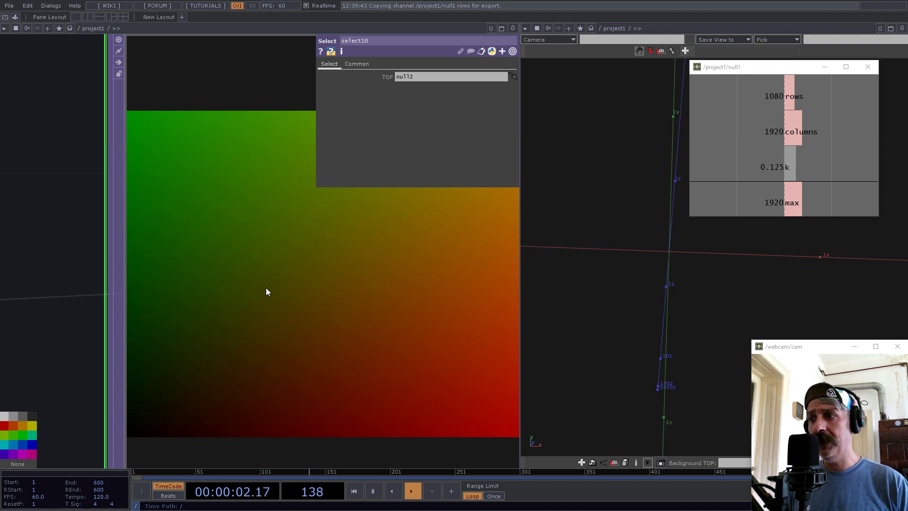
scroll(244, 270, "down", 3)
scroll(243, 270, "down", 1)
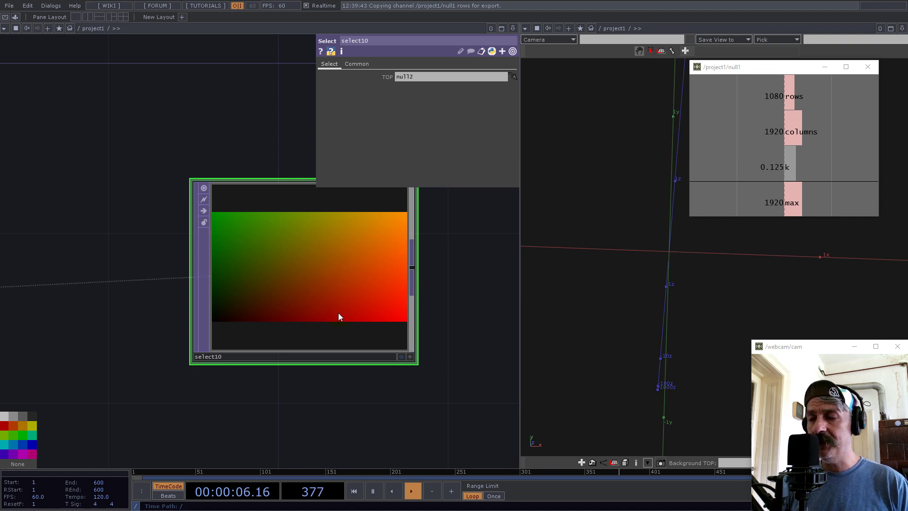
scroll(339, 313, "down", 4)
left_click_drag(351, 285, 351, 288)
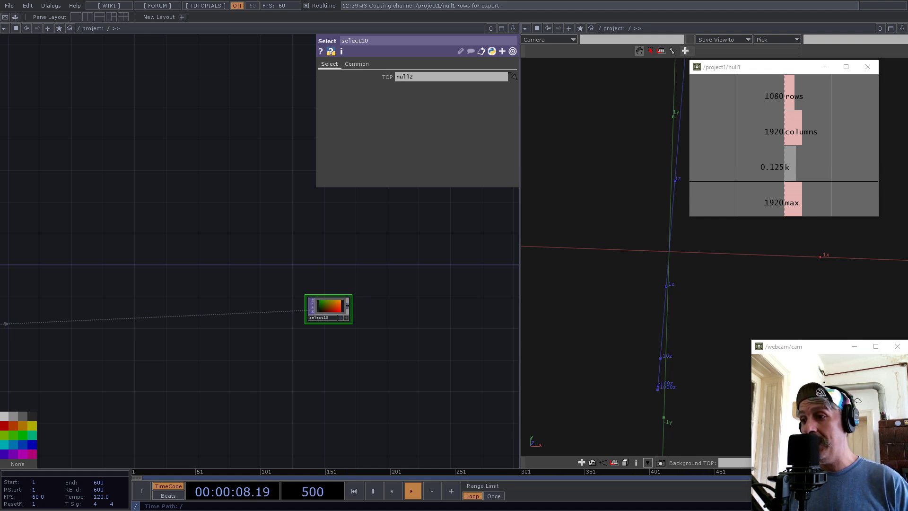
Switch to File Explorer, bring photo.png from the REC folder into the network, and place the photo node near select10
key("alt+Tab")
left_click_drag(293, 214, 107, 359)
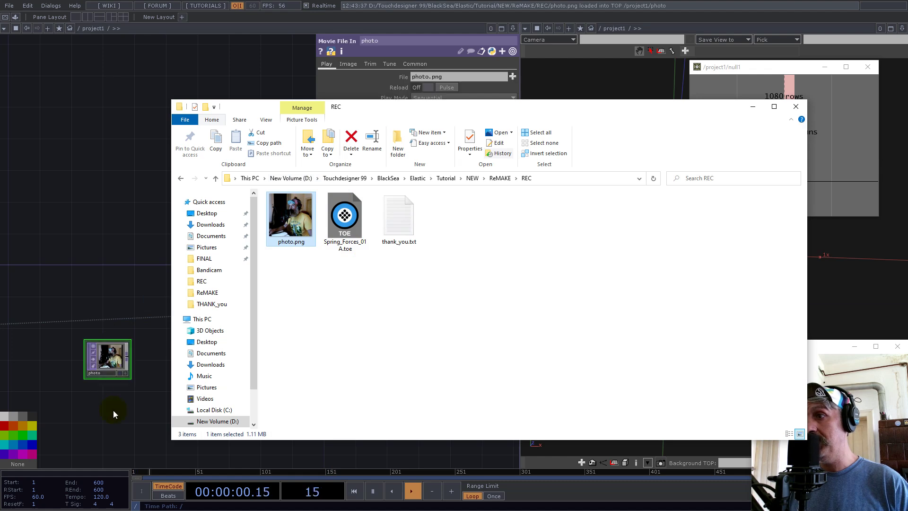
left_click(752, 107)
left_click_drag(113, 352, 208, 241)
scroll(325, 292, "up", 5)
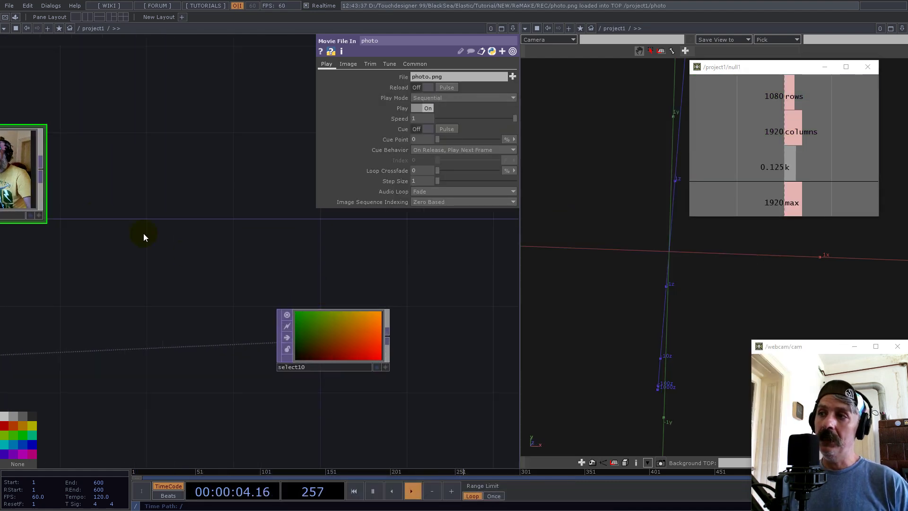
left_click_drag(7, 177, 179, 221)
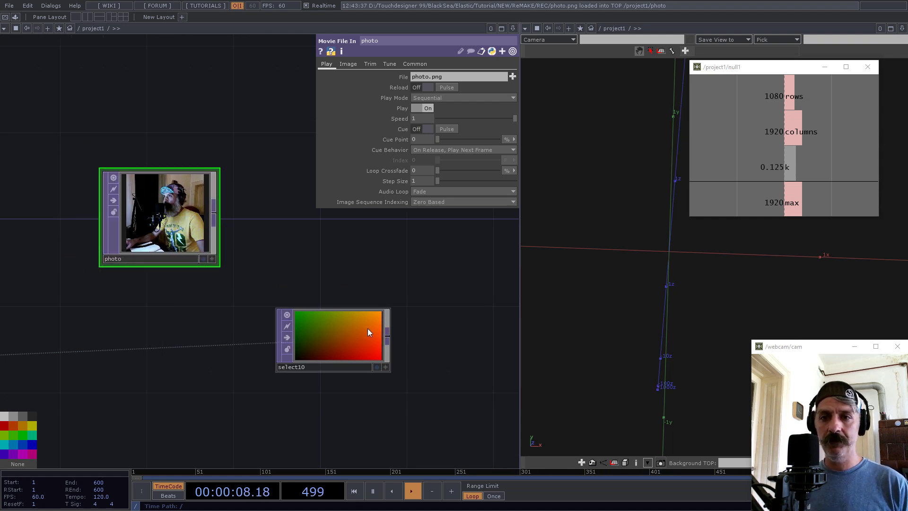
Add a Fit TOP after photo and set its fit mode to Fit Outside
right_click(217, 213)
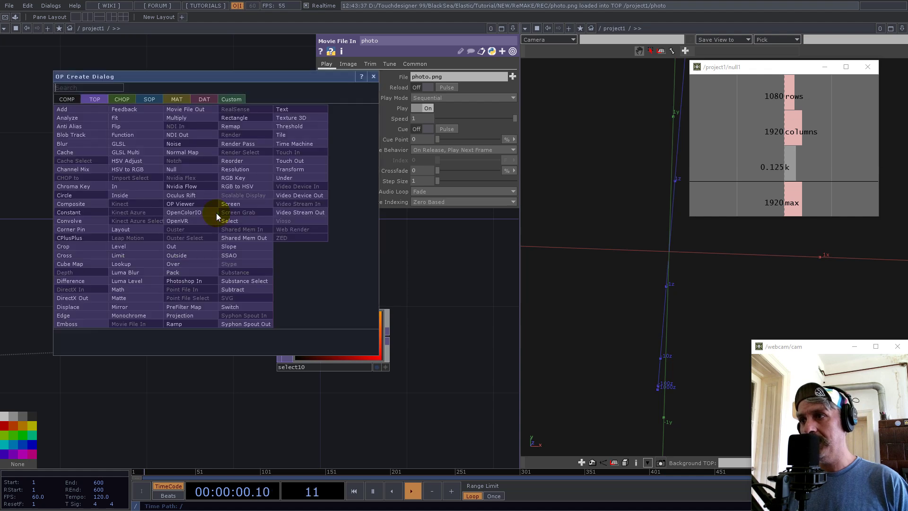
type("fit")
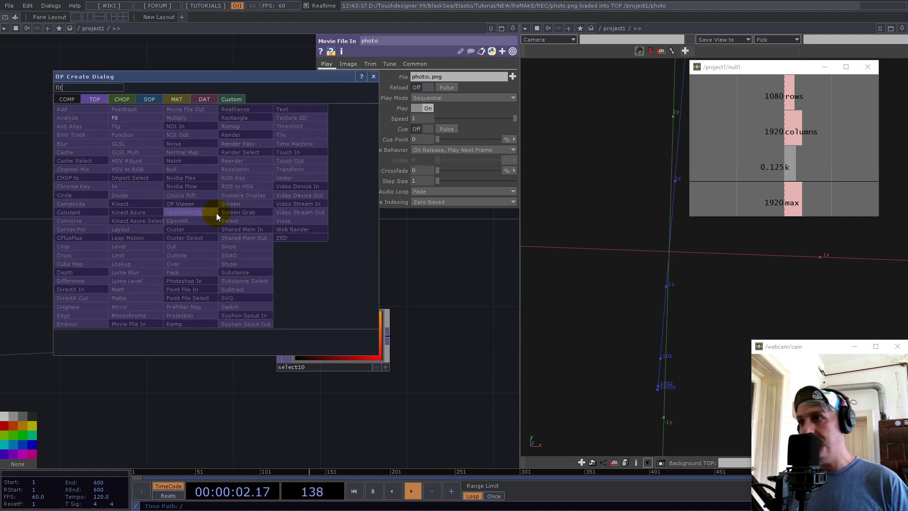
left_click(128, 118)
left_click(349, 254)
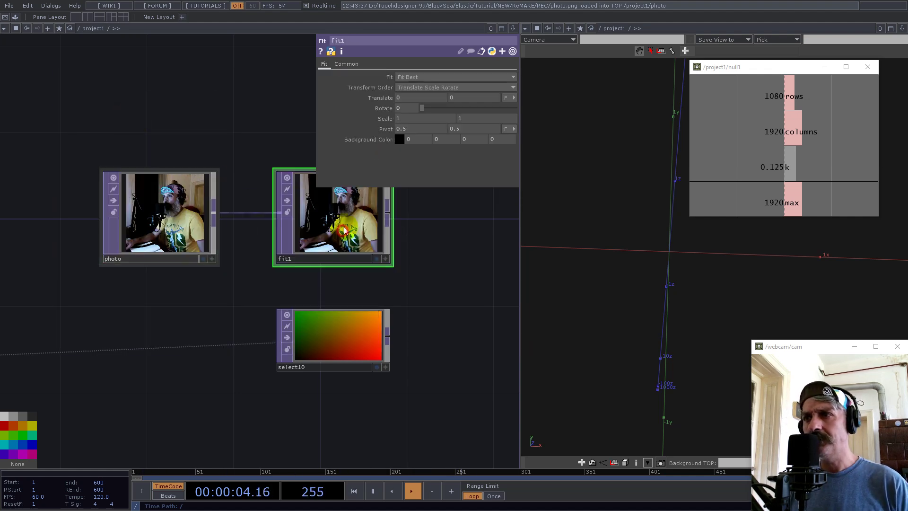
left_click(402, 77)
left_click(418, 118)
Link fit1's output resolution to null1, with the columns channel as width and the rows channel as height
left_click_drag(455, 246, 366, 279)
middle_click_drag(451, 303, 456, 391)
scroll(456, 391, "down", 5)
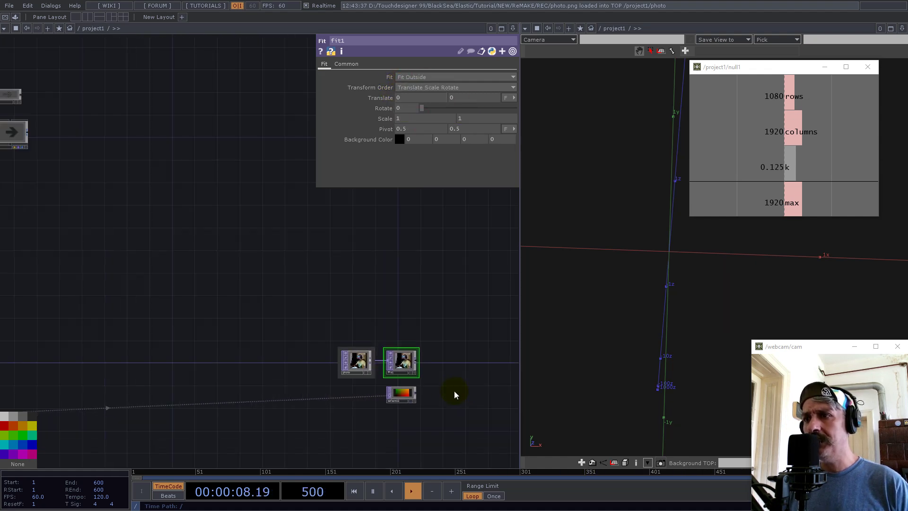
scroll(268, 318, "down", 4)
left_click_drag(147, 311, 651, 215)
scroll(157, 273, "up", 6)
scroll(300, 330, "up", 6)
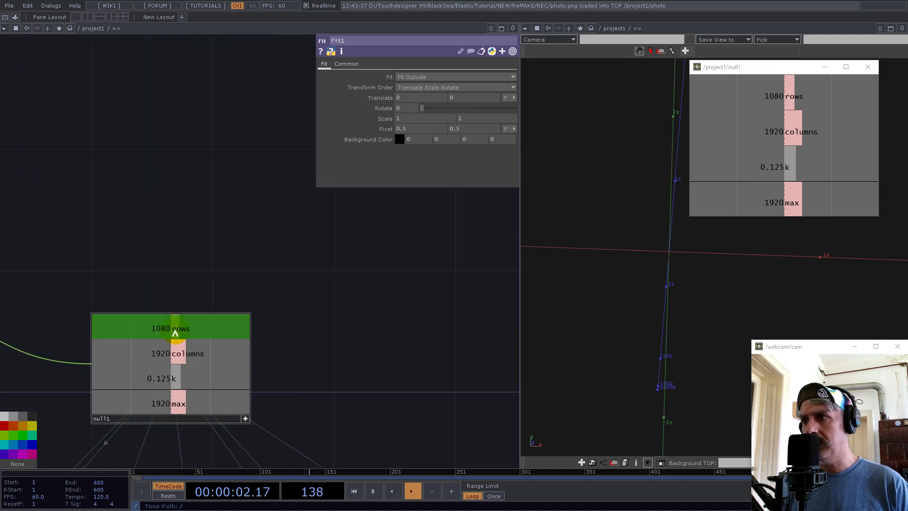
left_click_drag(172, 330, 476, 85)
left_click_drag(195, 353, 424, 87)
left_click(431, 87)
Return to fit1 and resize its node to match the proportions of its image
scroll(81, 251, "down", 7)
scroll(83, 251, "down", 5)
left_click_drag(445, 292, 320, 363)
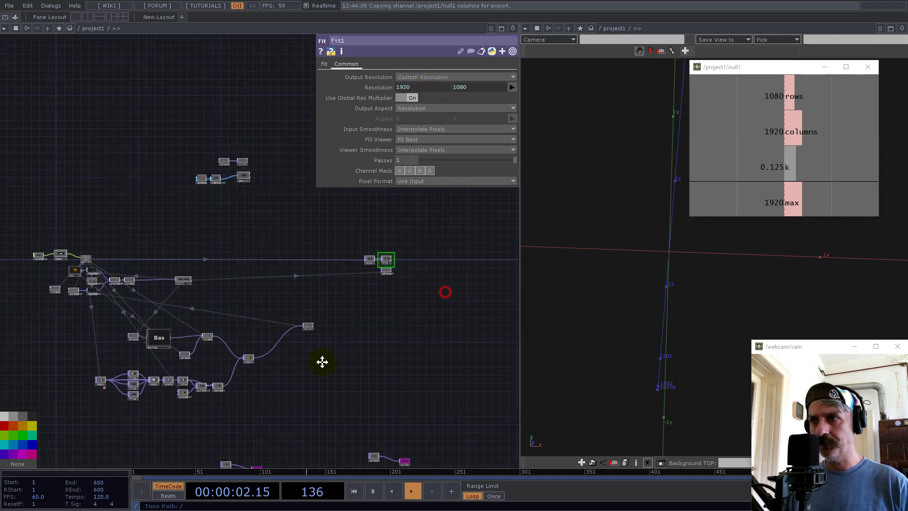
scroll(274, 323, "up", 7)
scroll(236, 387, "up", 6)
left_click_drag(375, 325, 373, 316)
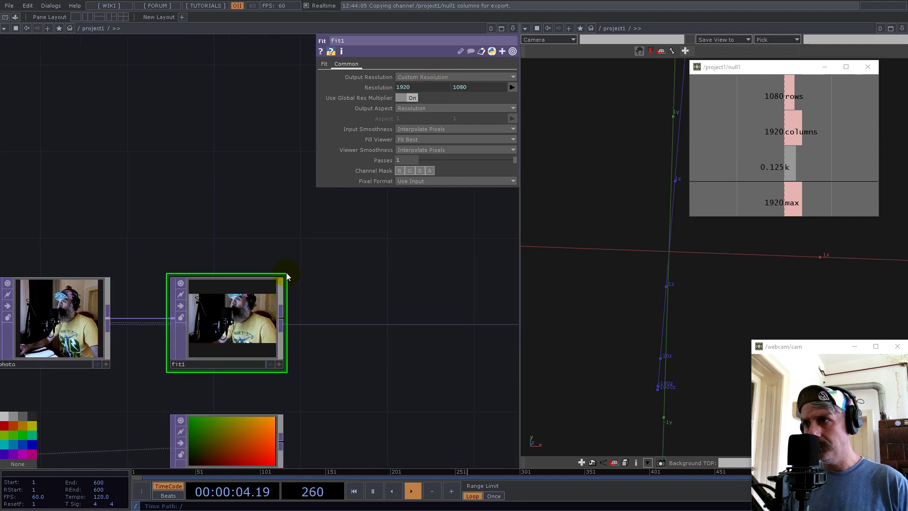
double_click(284, 275)
Set fit1's vertical translate to -0.2
left_click_drag(414, 270, 480, 205)
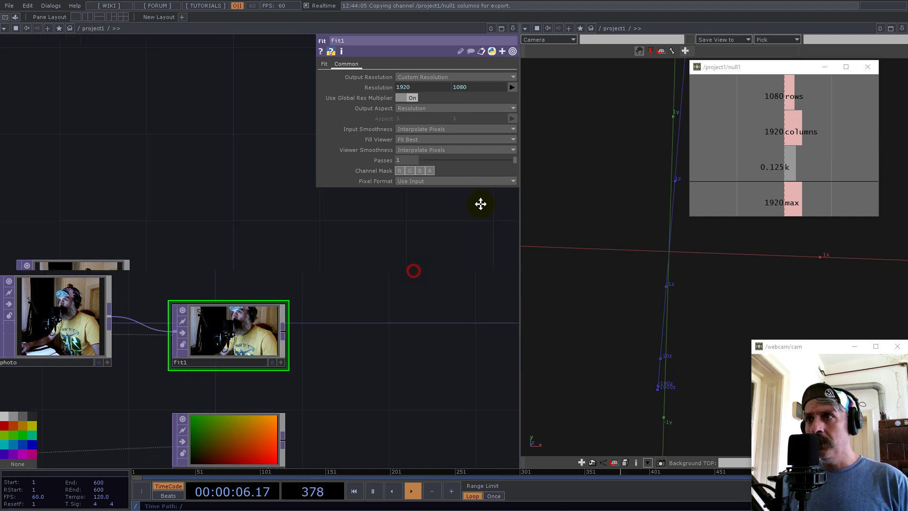
left_click(324, 65)
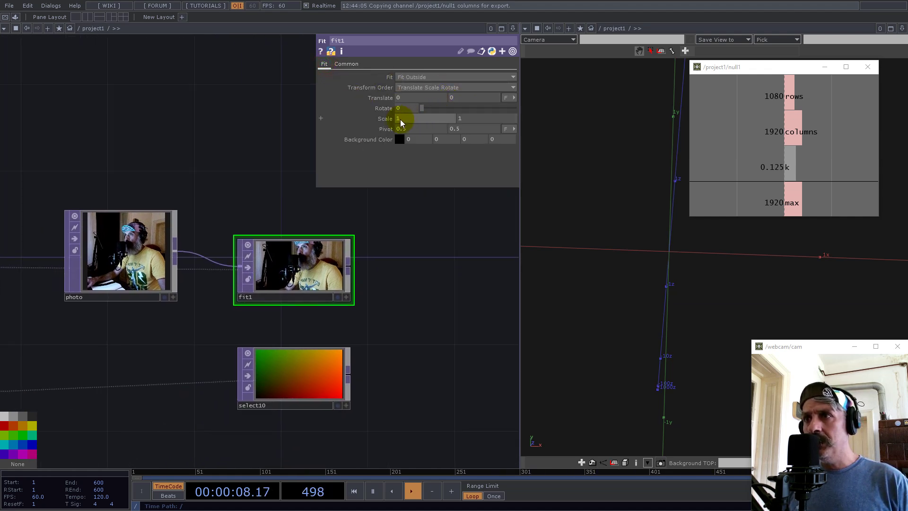
mouse_move(458, 98)
middle_mouse_down()
mouse_move(416, 93)
mouse_move(456, 94)
middle_mouse_up()
Add a Remap TOP after fit1 and connect select10 to its second input
left_click_drag(437, 345, 303, 322)
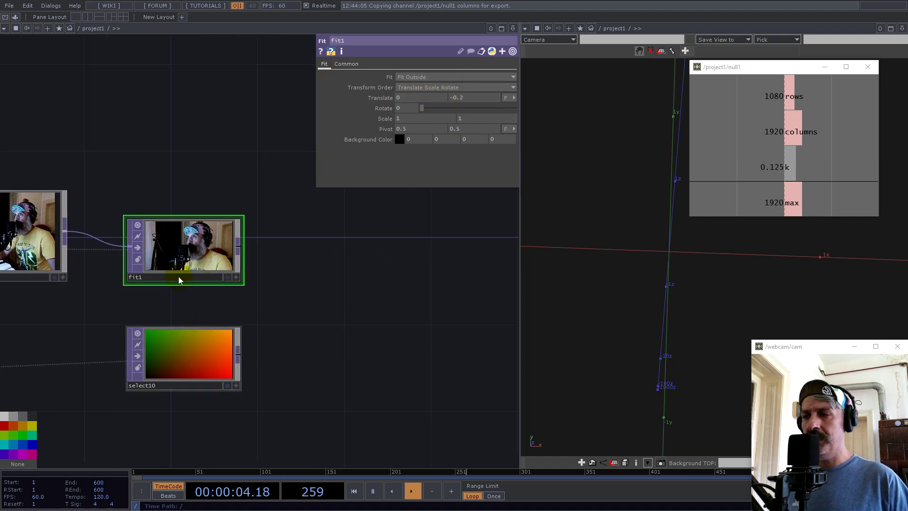
left_click(240, 248)
type("re")
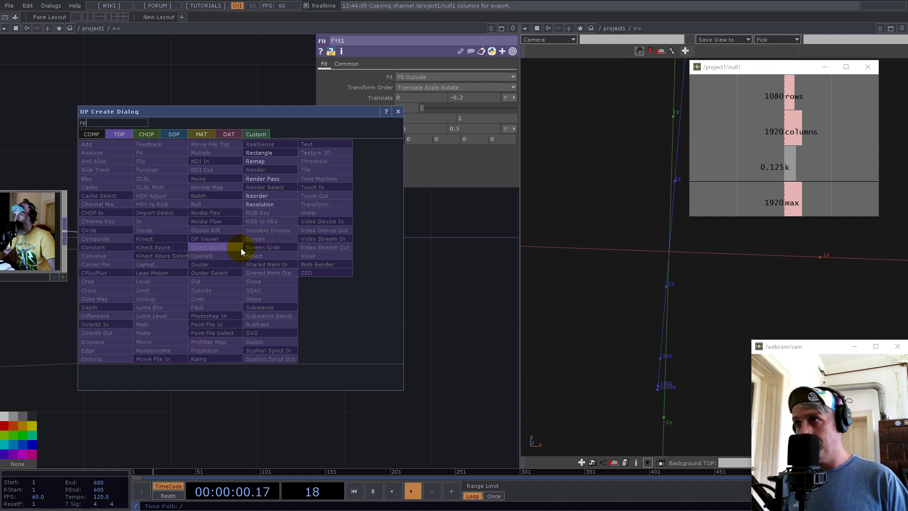
left_click(262, 160)
left_click(381, 300)
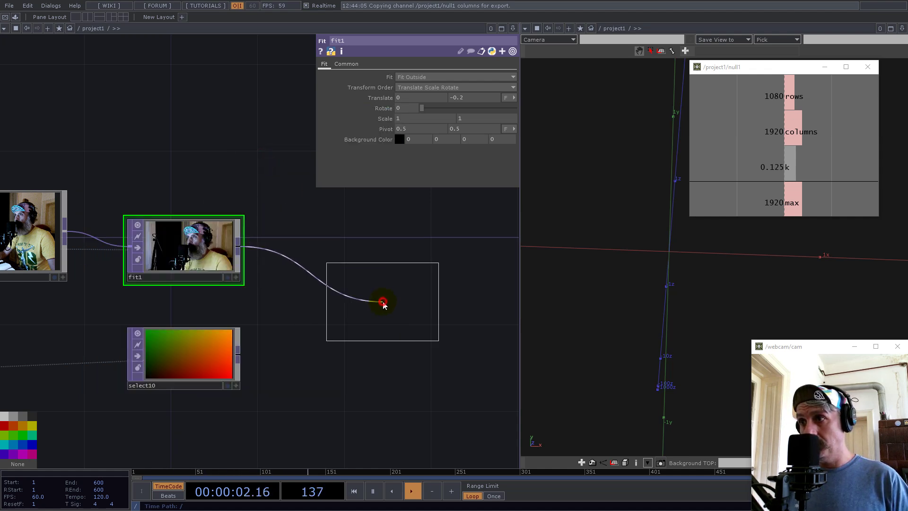
left_click(241, 357)
left_click(314, 325)
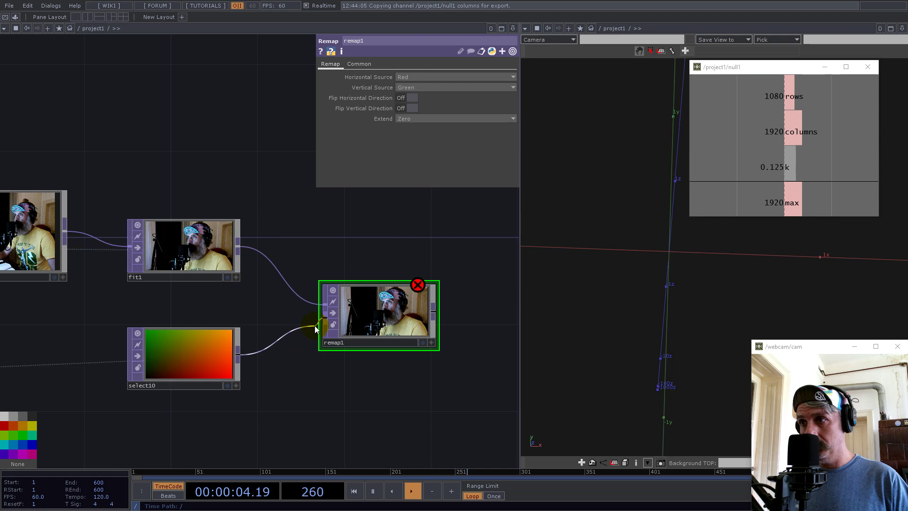
scroll(366, 319, "up", 5)
scroll(426, 292, "down", 6)
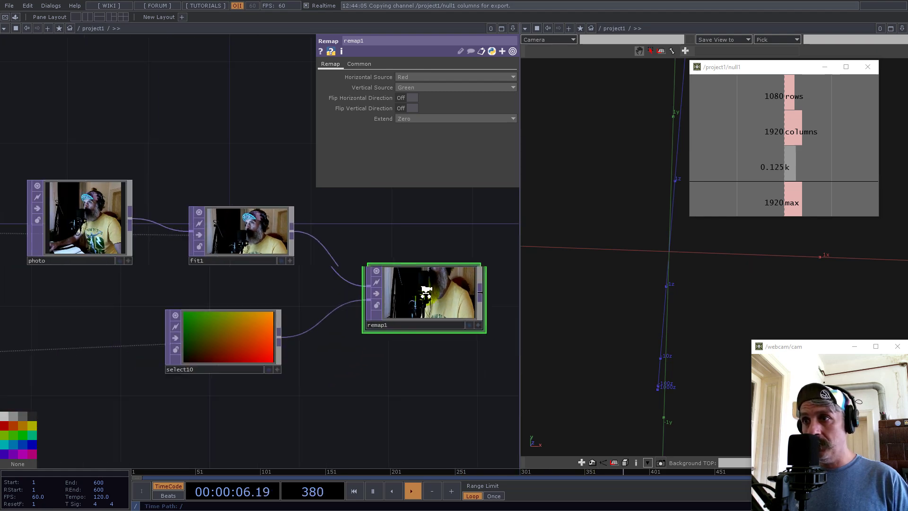
scroll(397, 293, "up", 4)
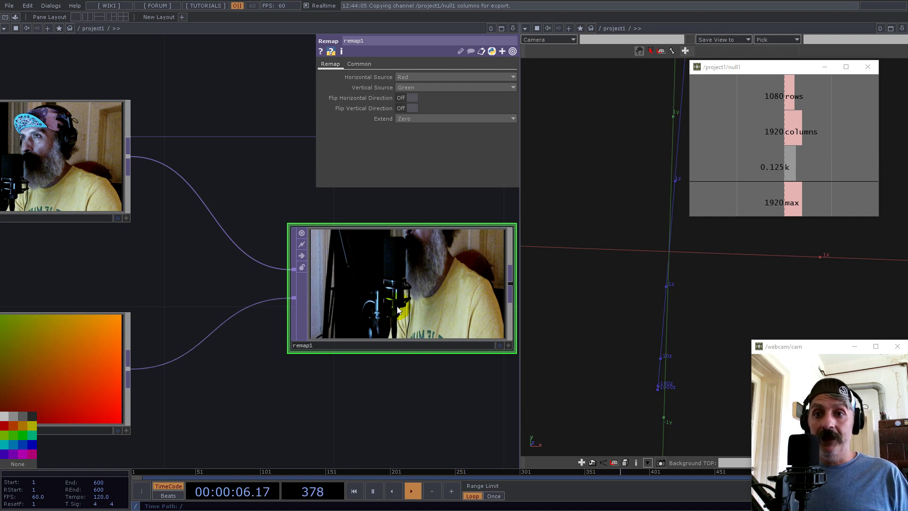
scroll(397, 309, "down", 3)
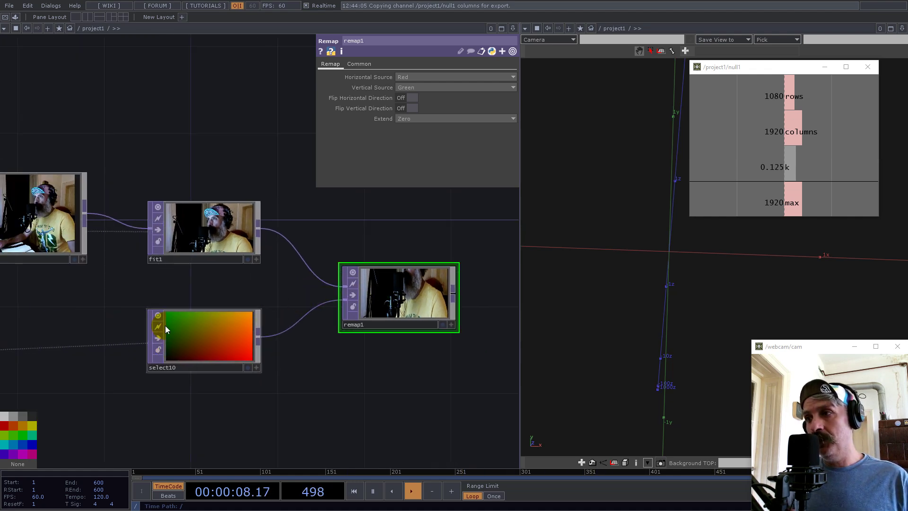
Move select10 farther from remap1 and insert a Math TOP on the connection between them
left_click_drag(213, 329, 126, 352)
left_click_drag(243, 391, 362, 323)
scroll(379, 312, "down", 4)
scroll(367, 307, "up", 3)
scroll(368, 308, "up", 2)
right_click(334, 281)
left_click(341, 275)
type("math")
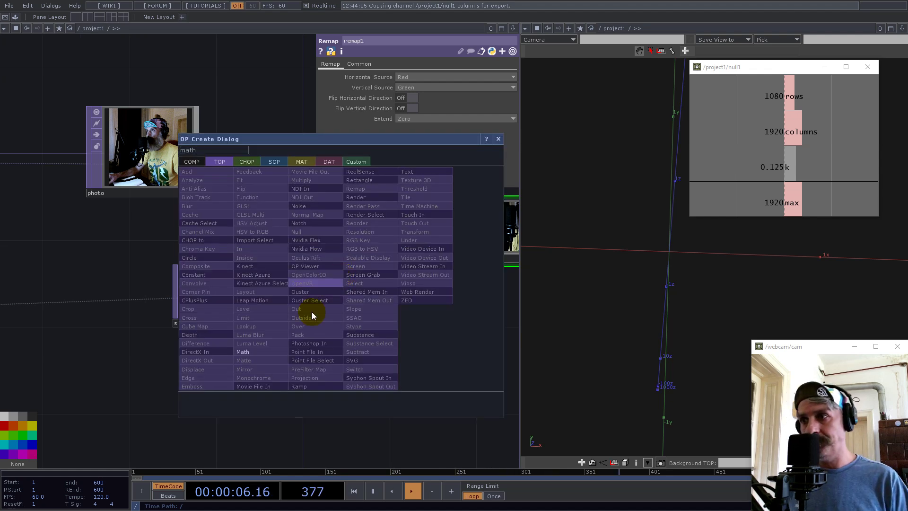
left_click(258, 351)
left_click(338, 293)
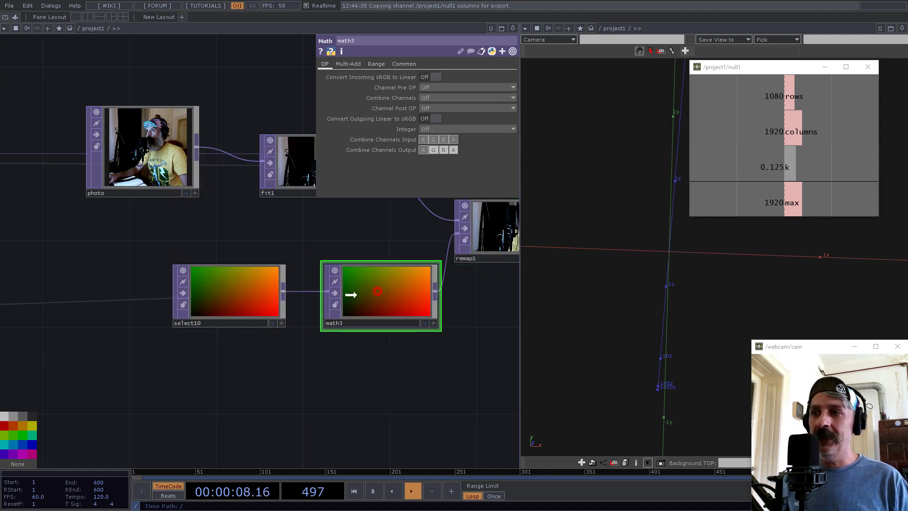
Move select10 and math3 together into the space below photo and exclude the red channel from math3's channel mask
left_click_drag(204, 235, 374, 336)
left_click_drag(385, 304, 254, 348)
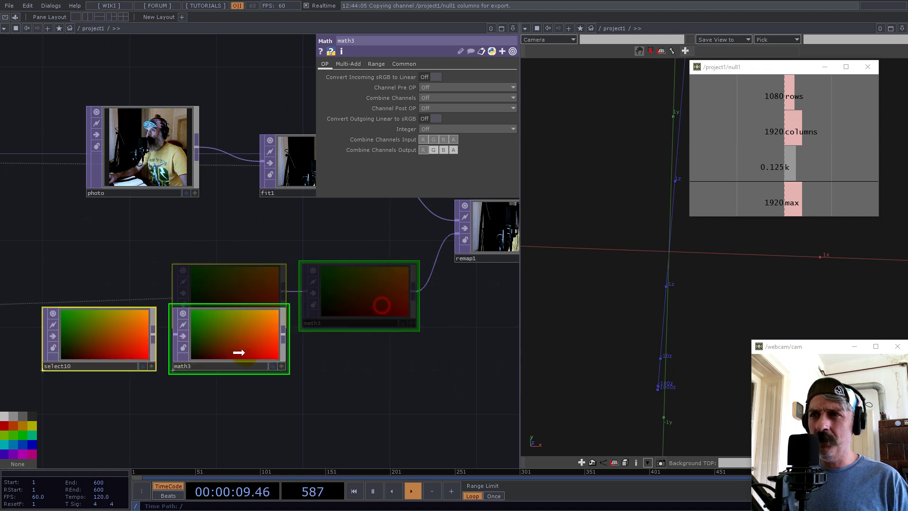
left_click(374, 63)
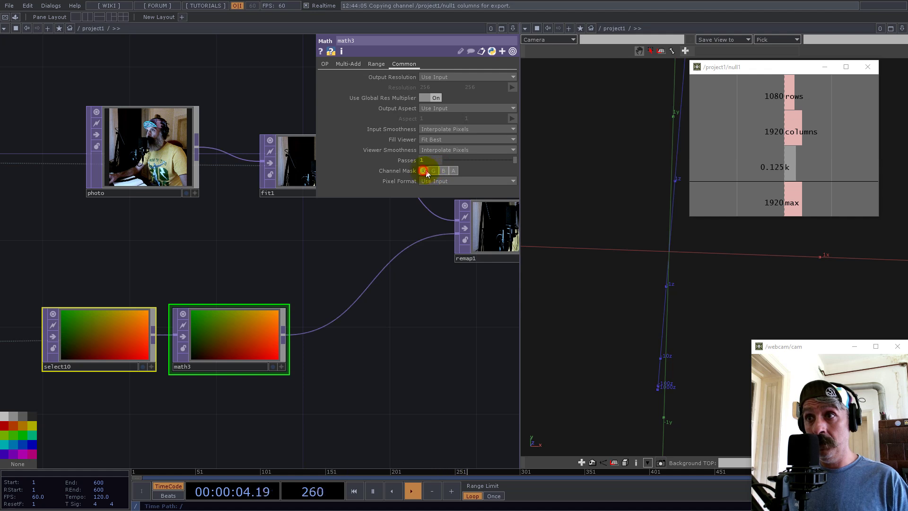
middle_click_drag(118, 336, 191, 249)
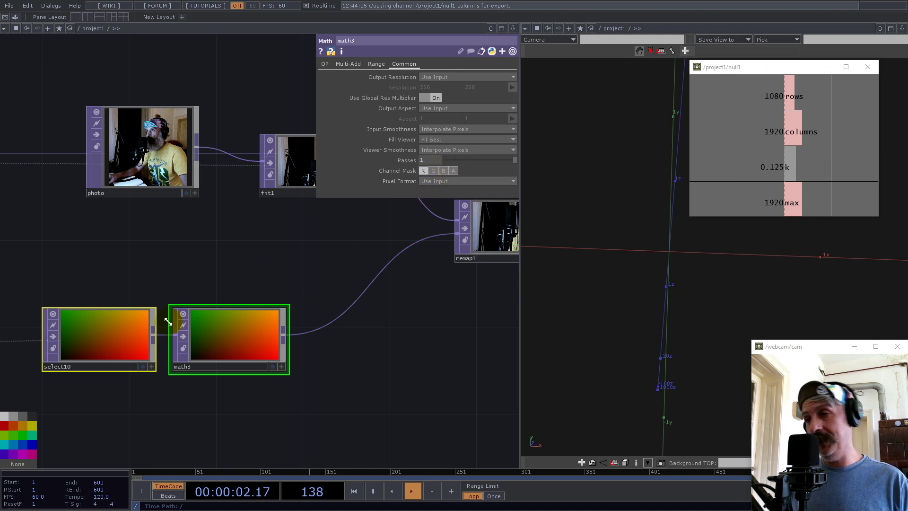
left_click(222, 340)
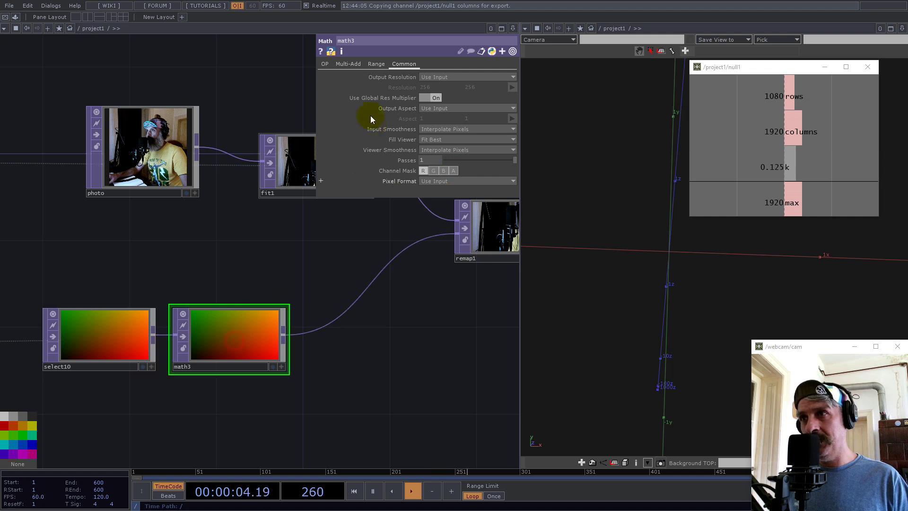
Try 1080/1920 as math3's Multiply value and check the effect on remap1
left_click(350, 65)
left_click(431, 87)
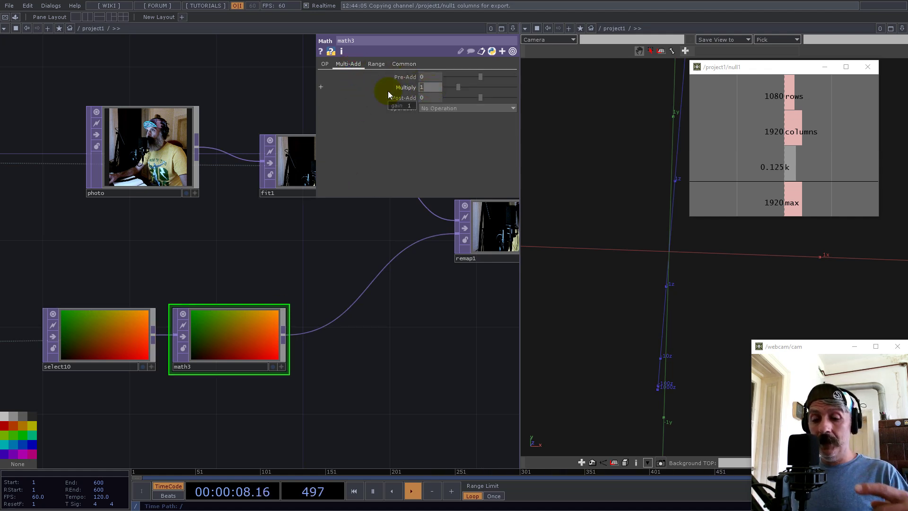
type("1080")
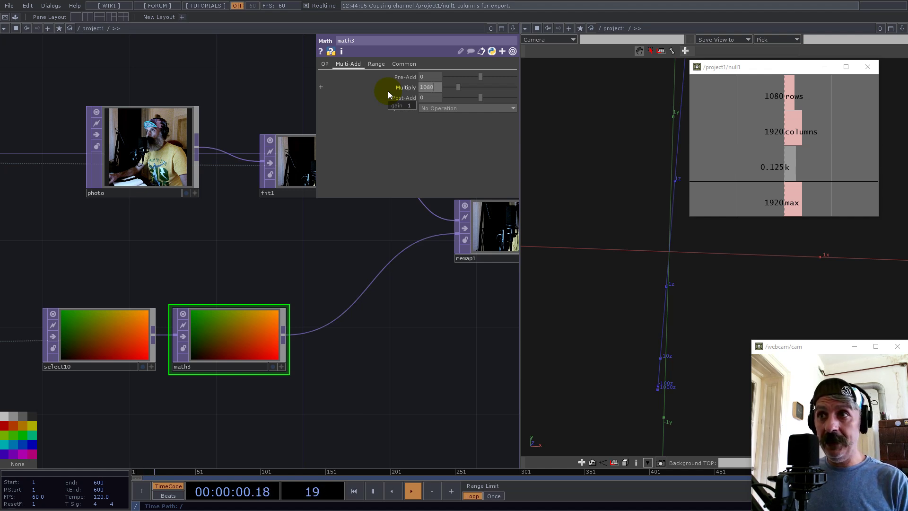
type("/1920")
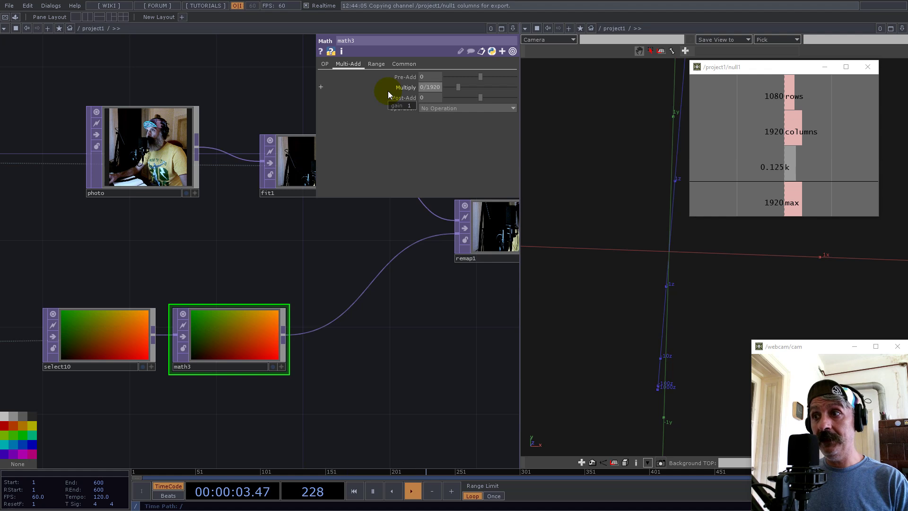
key("Return")
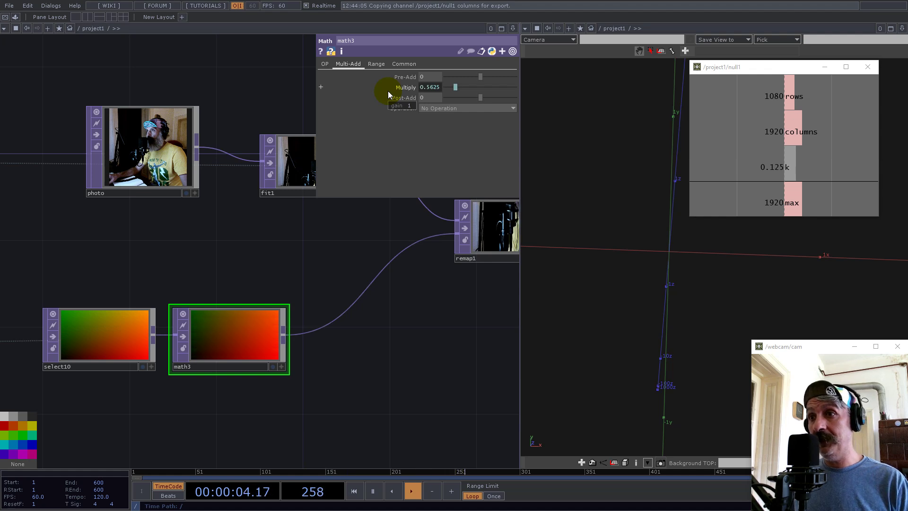
scroll(78, 299, "down", 5)
scroll(227, 289, "up", 5)
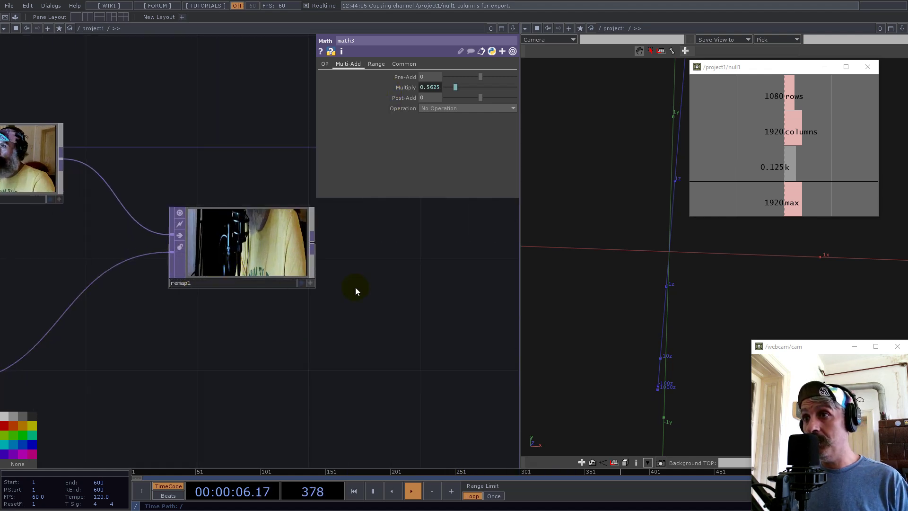
scroll(355, 287, "down", 4)
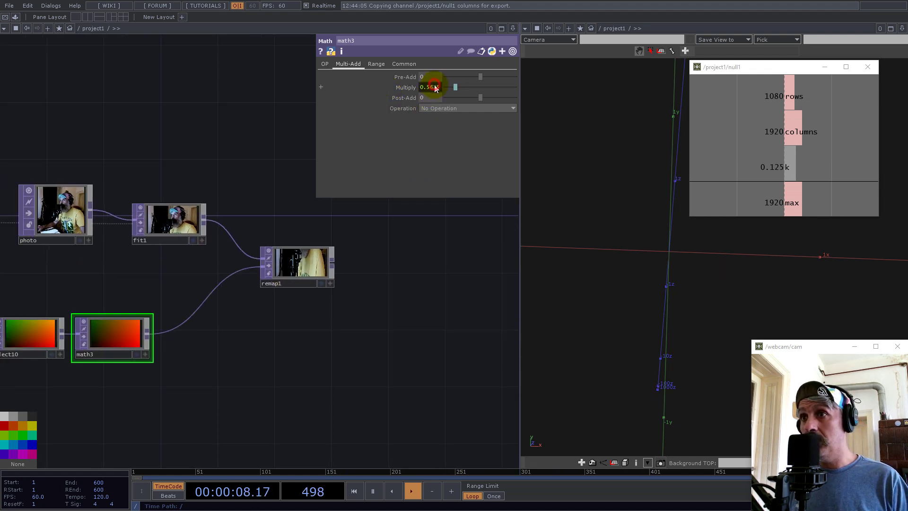
Set math3's Multiply expression to 1920/1080
left_click(406, 87)
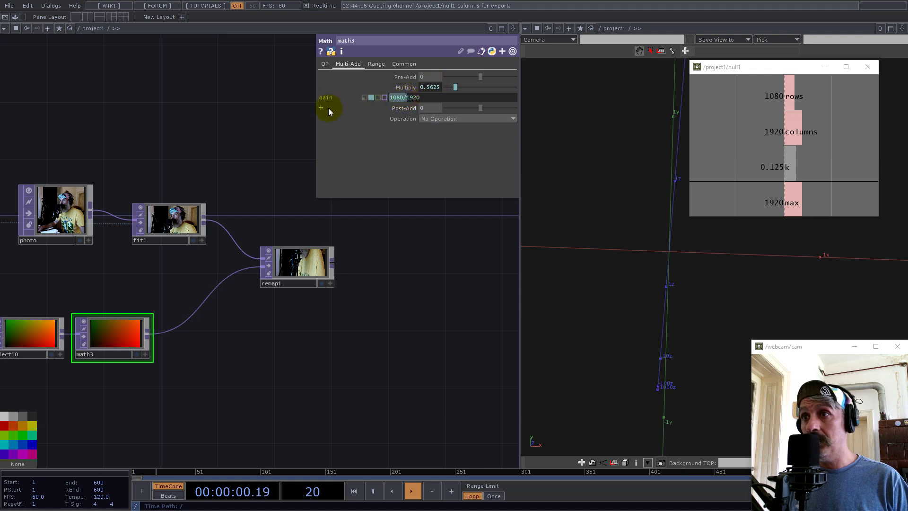
key("BackSpace")
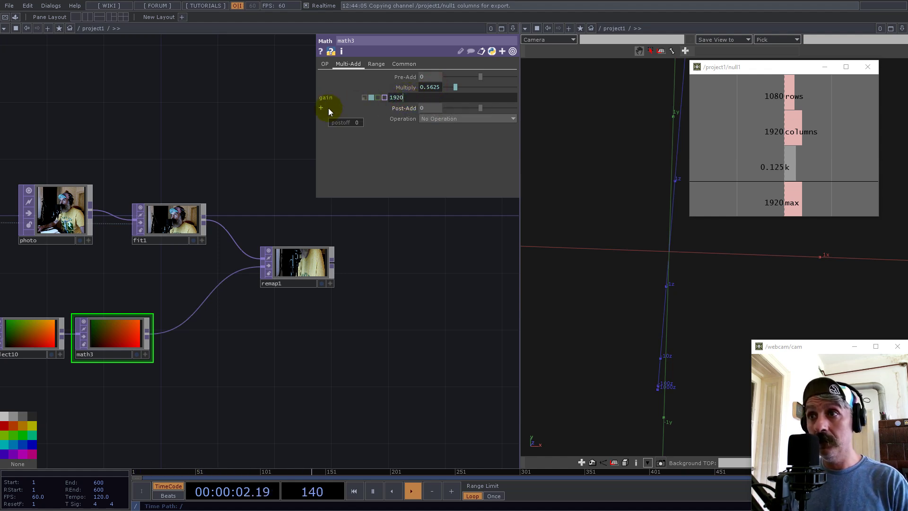
type("/1080")
key("Return")
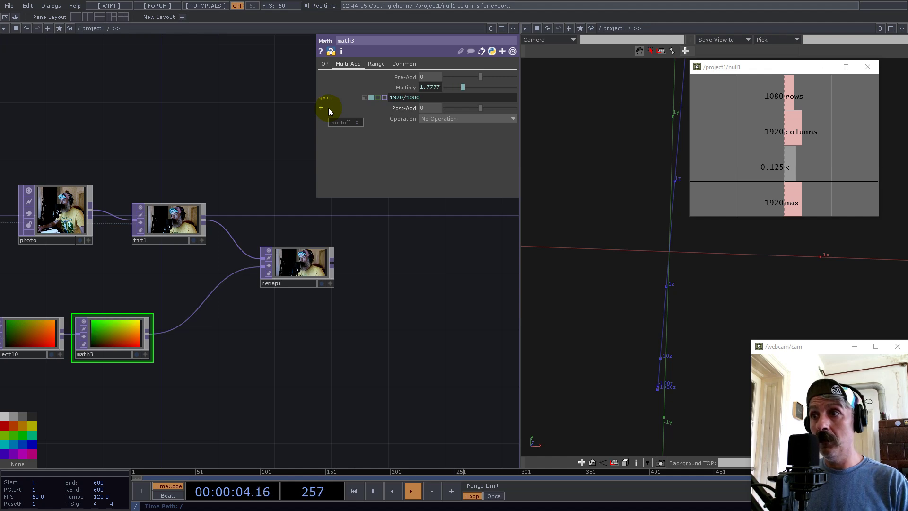
Examine math3's coordinate map enlarged, displaying it as points and returning it to the image view
left_click_drag(97, 285, 214, 256)
scroll(220, 301, "up", 5)
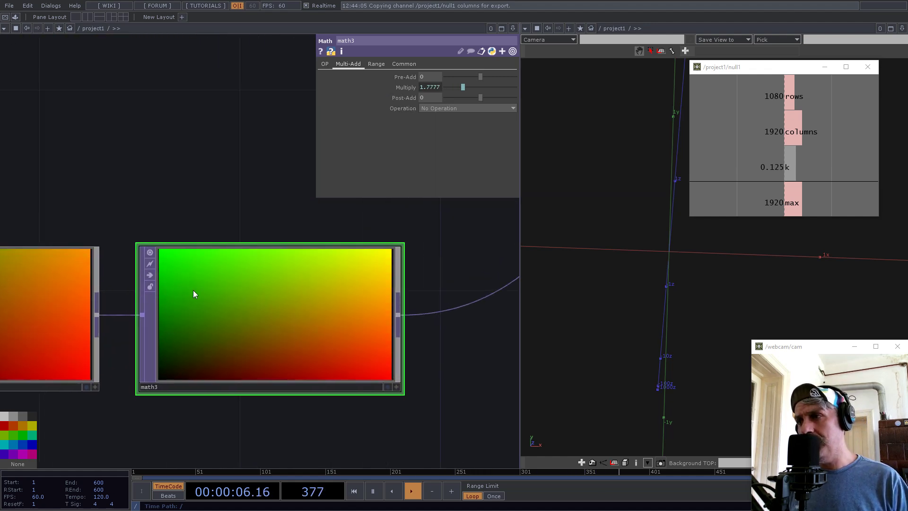
scroll(205, 287, "down", 2)
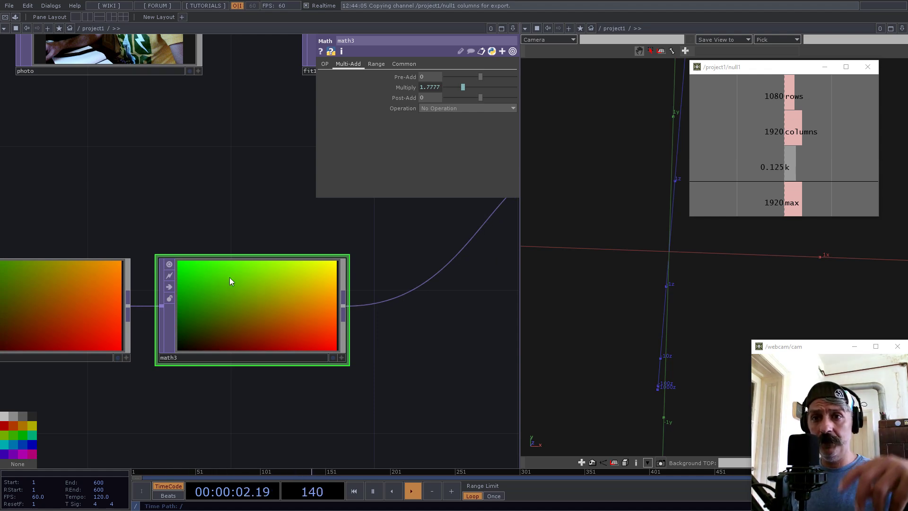
left_click(342, 357)
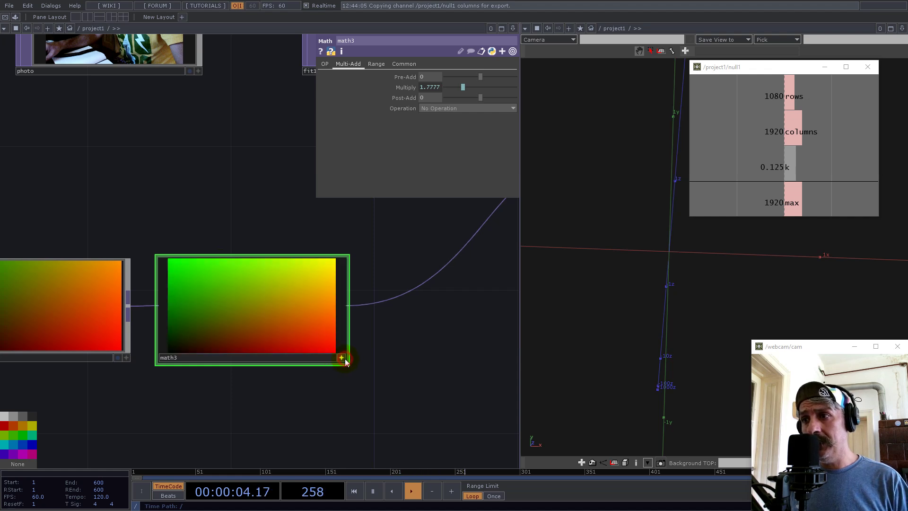
scroll(253, 304, "up", 5)
right_click(255, 305)
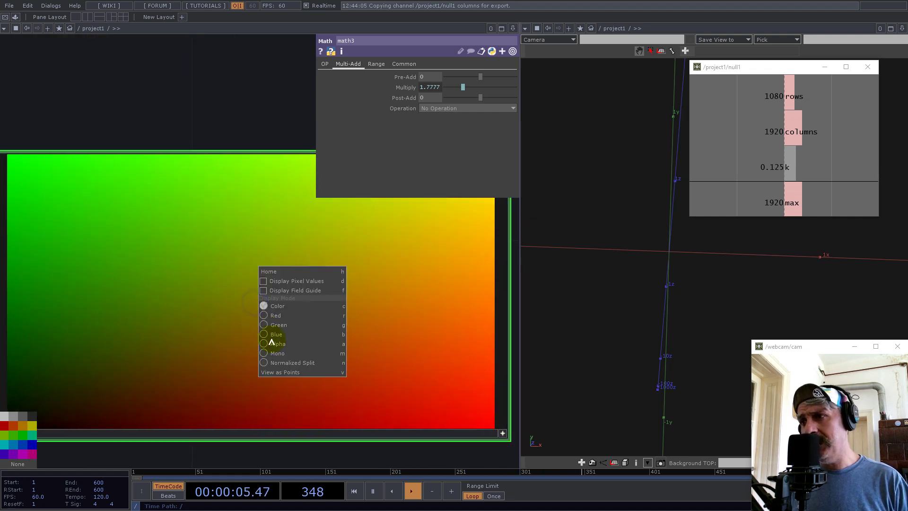
left_click(281, 372)
left_click(201, 298)
scroll(256, 286, "down", 3)
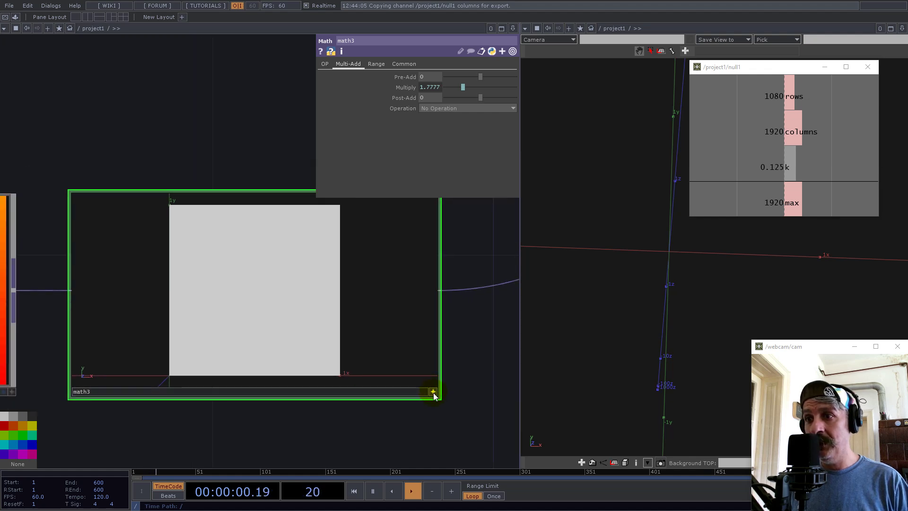
left_click(434, 392)
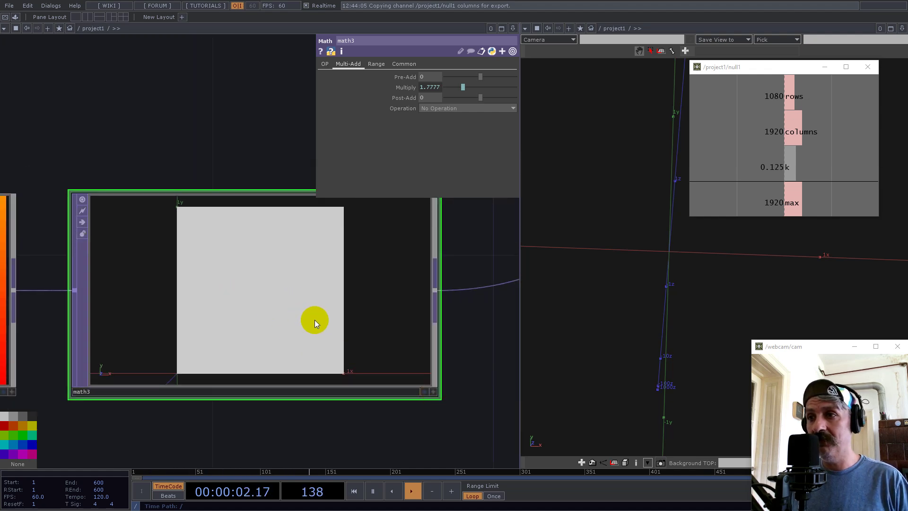
right_click(321, 334)
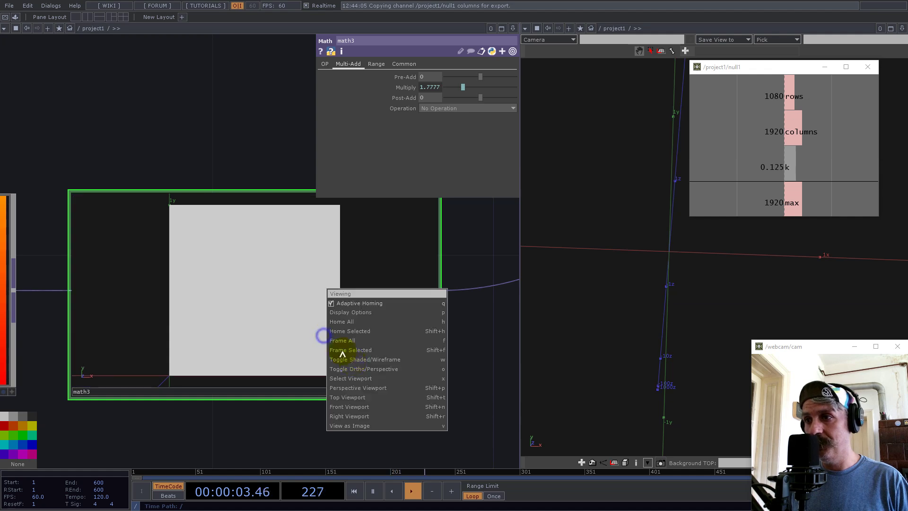
left_click(364, 425)
scroll(112, 322, "down", 6)
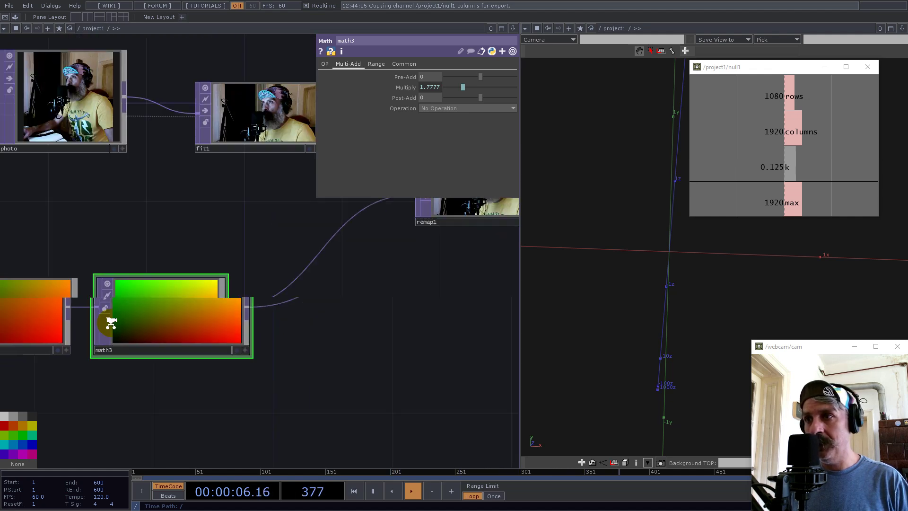
Add a Null TOP after remap1, open its output in a floating viewer, and shrink and move that window over the 3D viewport
scroll(260, 284, "up", 1)
left_click(368, 246)
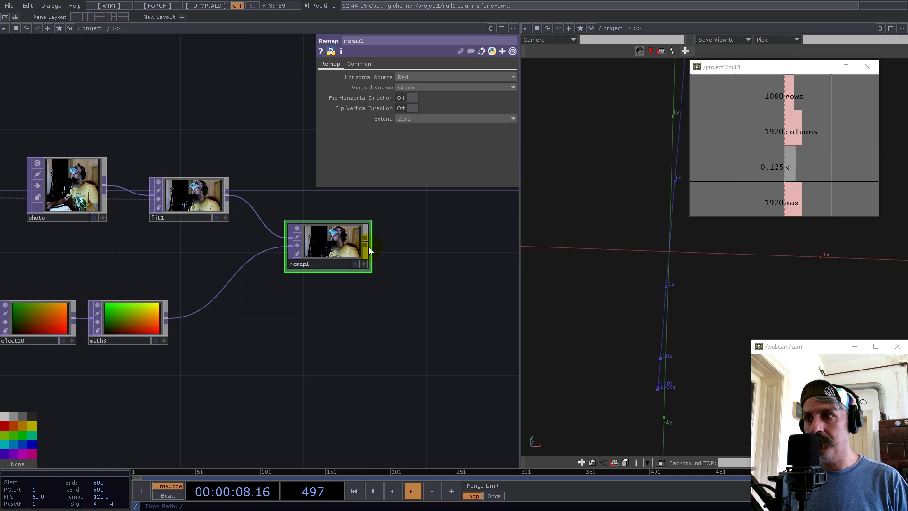
key("Tab")
left_click(339, 198)
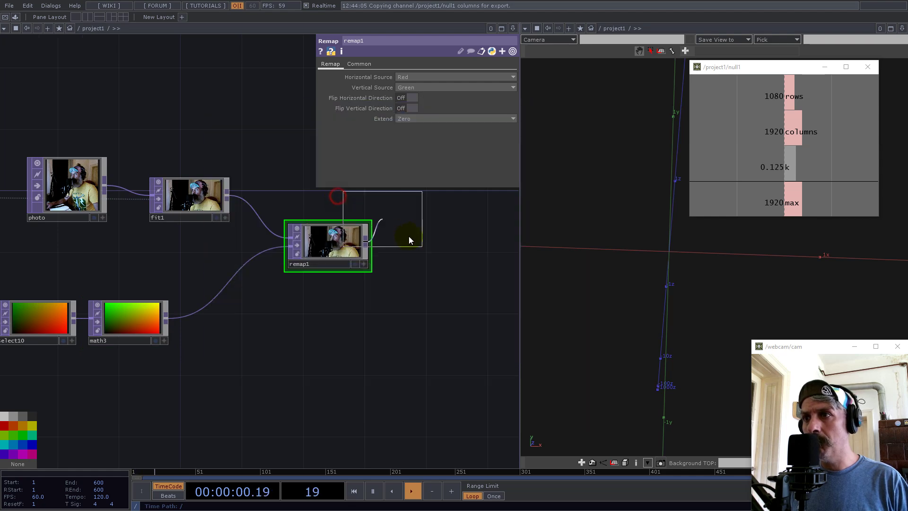
left_click(470, 255)
right_click(471, 255)
left_click(501, 248)
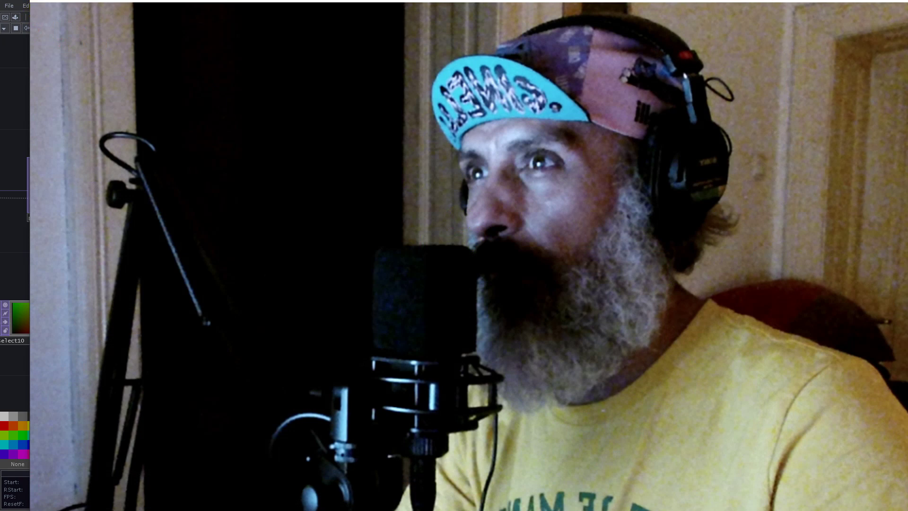
left_click_drag(907, 510, 396, 221)
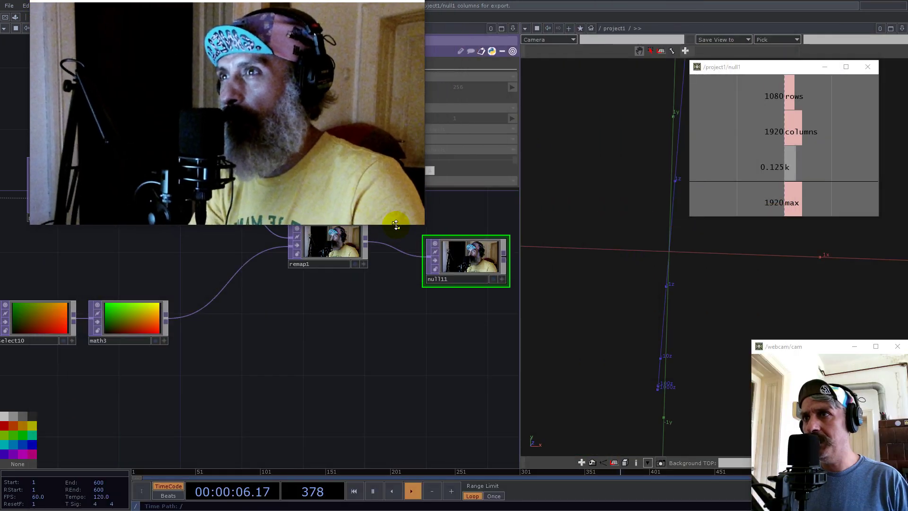
left_click_drag(336, 1, 724, 85)
Go back to the spring network and wire noise3's output directly into the downstream node in place of over1
middle_click_drag(397, 321, 285, 385)
left_click_drag(286, 385, 300, 280)
scroll(124, 321, "up", 5)
left_click(245, 288)
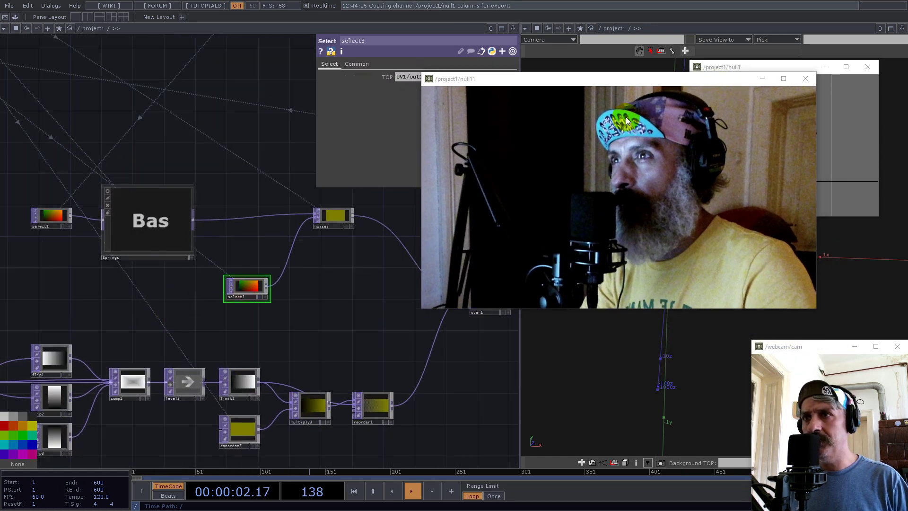
left_click_drag(330, 294, 95, 352)
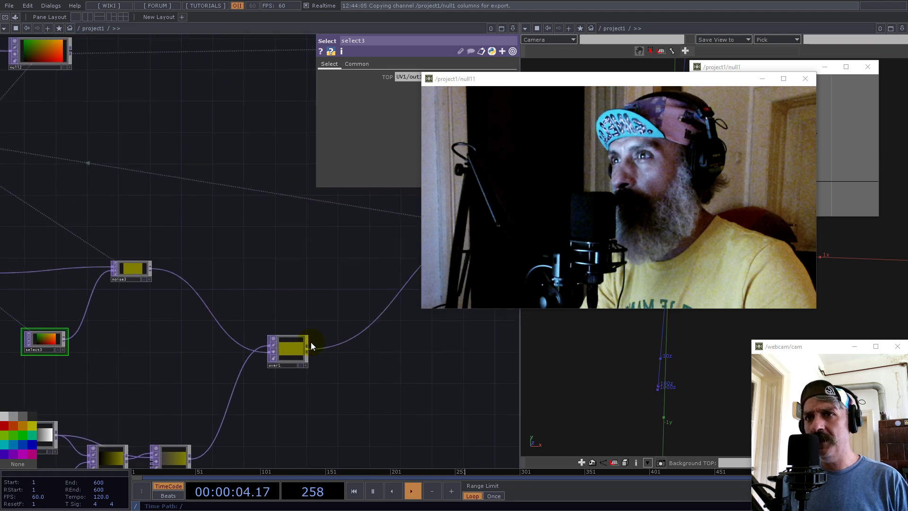
left_click_drag(151, 414, 276, 281)
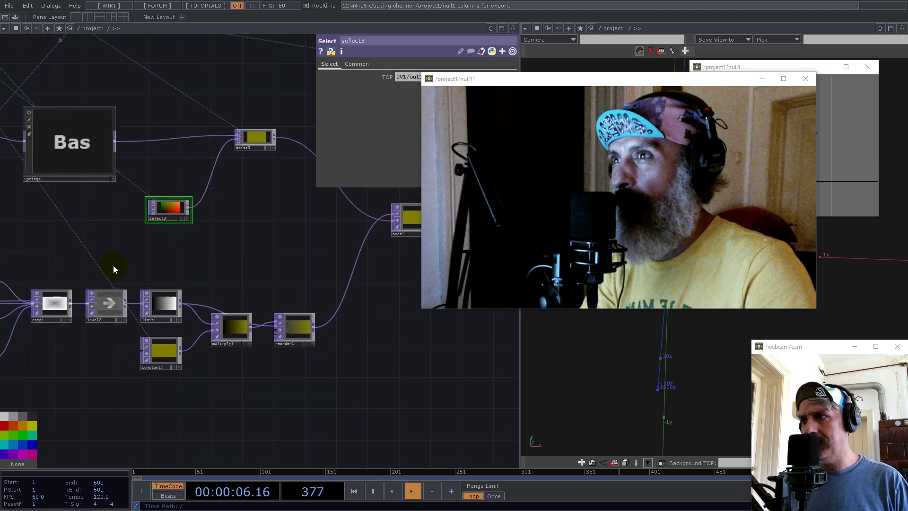
left_click_drag(113, 265, 322, 271)
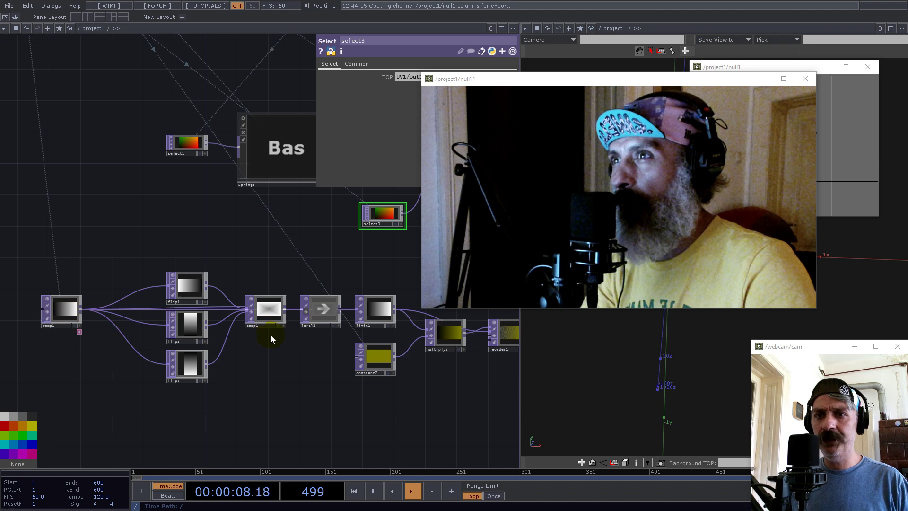
left_click_drag(370, 258, 31, 335)
left_click_drag(260, 271, 76, 326)
left_click_drag(45, 255, 274, 303)
left_click(323, 350)
left_click_drag(259, 352, 416, 301)
Move the null11 viewer clear of noise3's parameters and set noise3's Amplitude expression to 1/op('null1')['max']/30
left_click(183, 204)
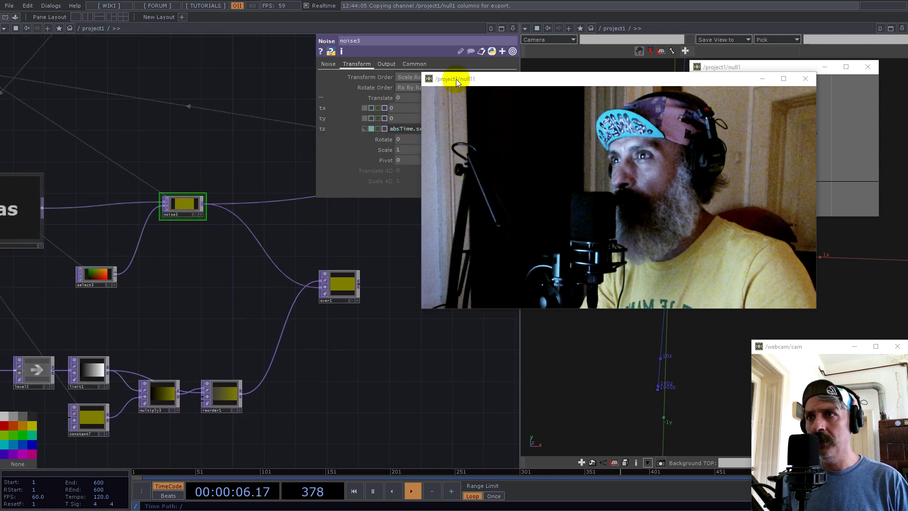
left_click_drag(467, 83, 507, 215)
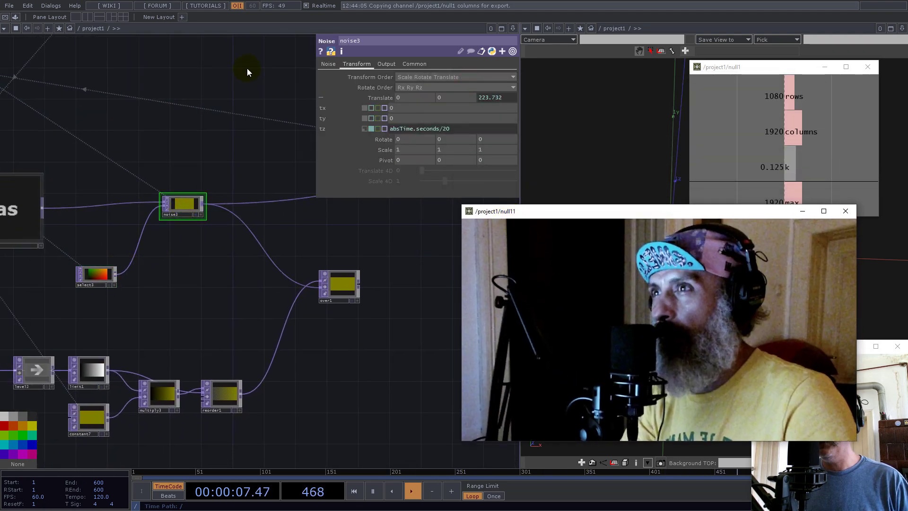
left_click(327, 64)
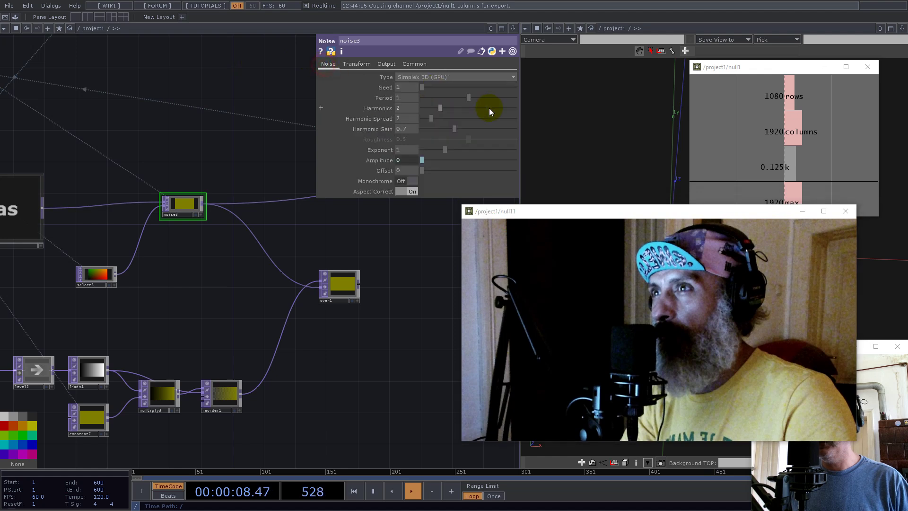
left_click(381, 162)
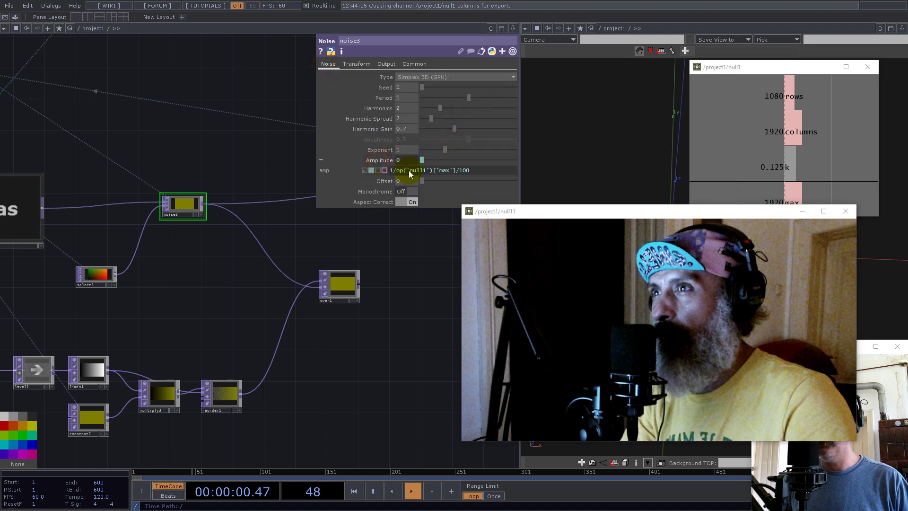
double_click(469, 171)
type("30")
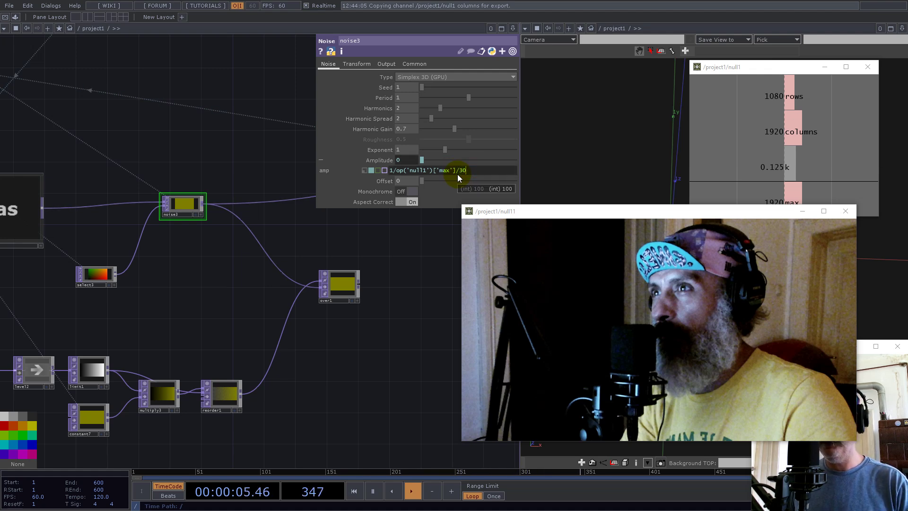
key("Return")
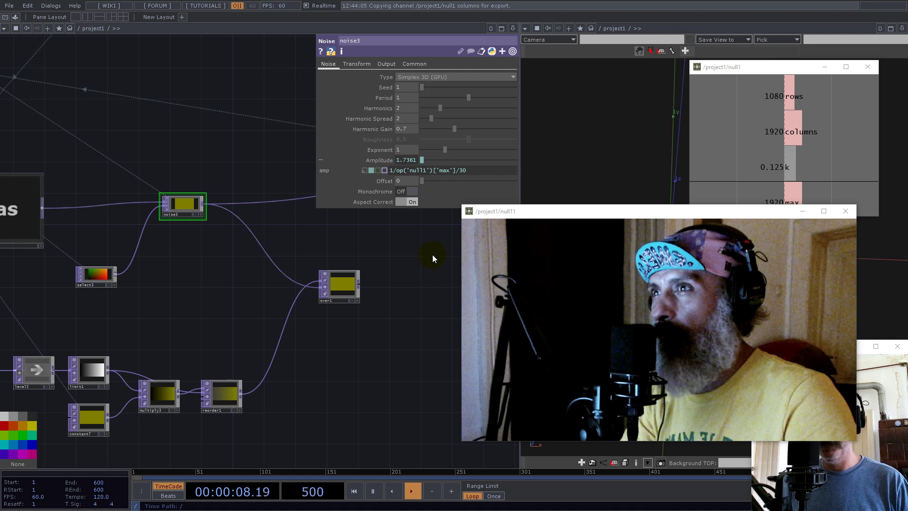
Set noise3's Harmonic Gain and Period to 2 and its transform Scale to 0.5 on all three axes
left_click_drag(451, 132, 590, 142)
left_click_drag(462, 102, 592, 103)
left_click(361, 64)
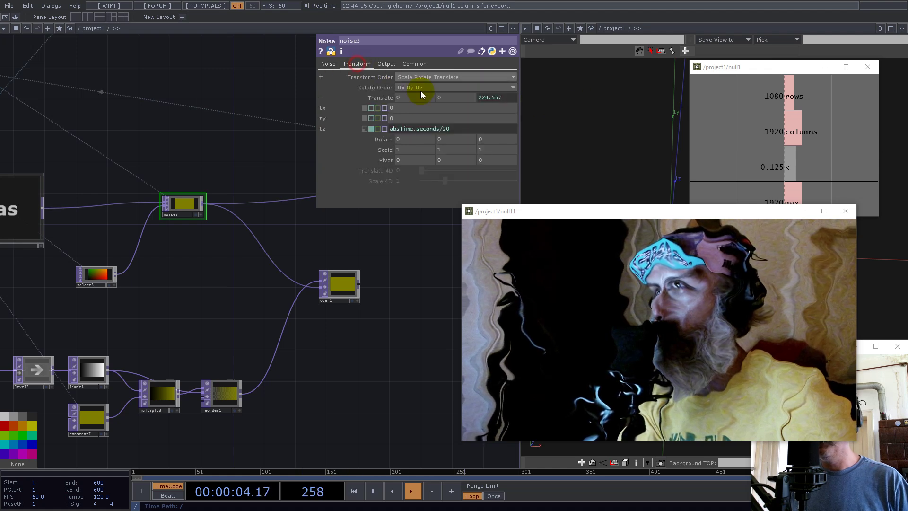
mouse_move(381, 151)
middle_mouse_down()
mouse_move(281, 150)
mouse_move(387, 162)
middle_mouse_up()
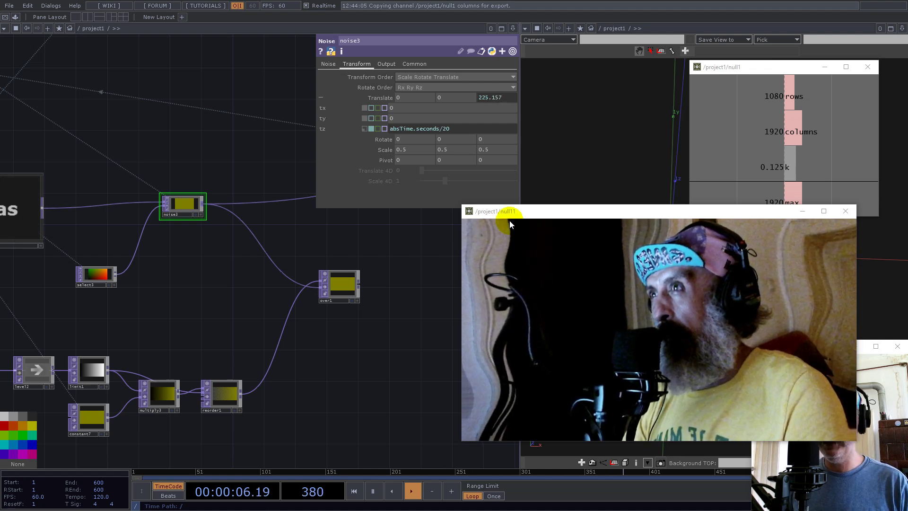
left_click(329, 65)
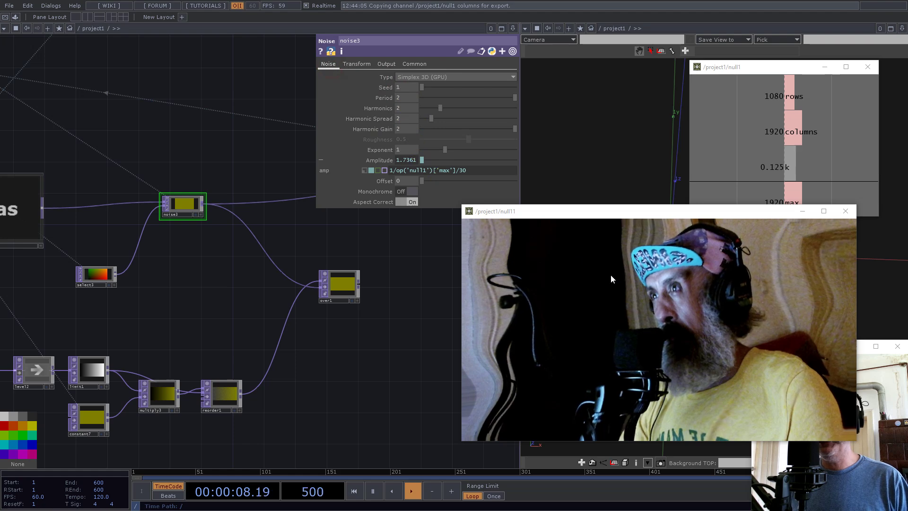
Try a higher Harmonics value on noise3 and move the null11 viewer window over the network editor
scroll(378, 333, "down", 4)
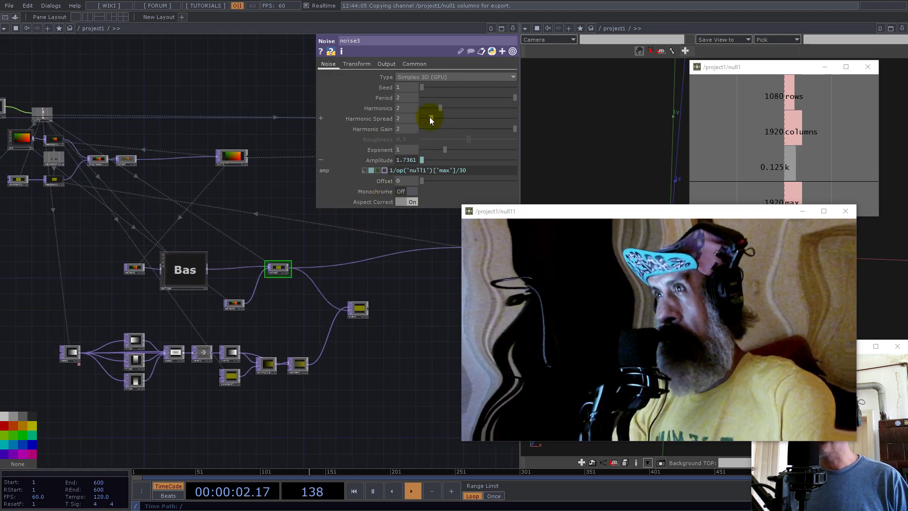
left_click_drag(440, 108, 520, 98)
left_click_drag(322, 240, 244, 238)
left_click(559, 212)
left_click_drag(560, 213, 126, 46)
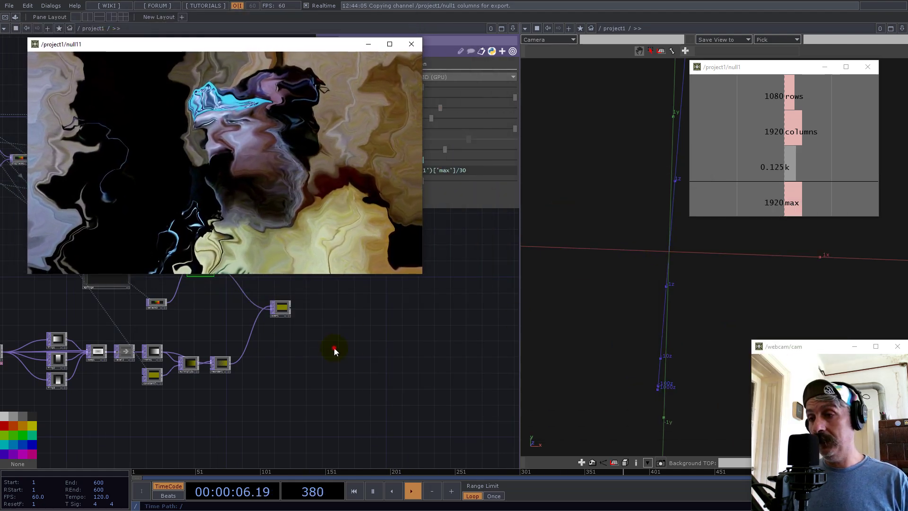
scroll(424, 399, "down", 5)
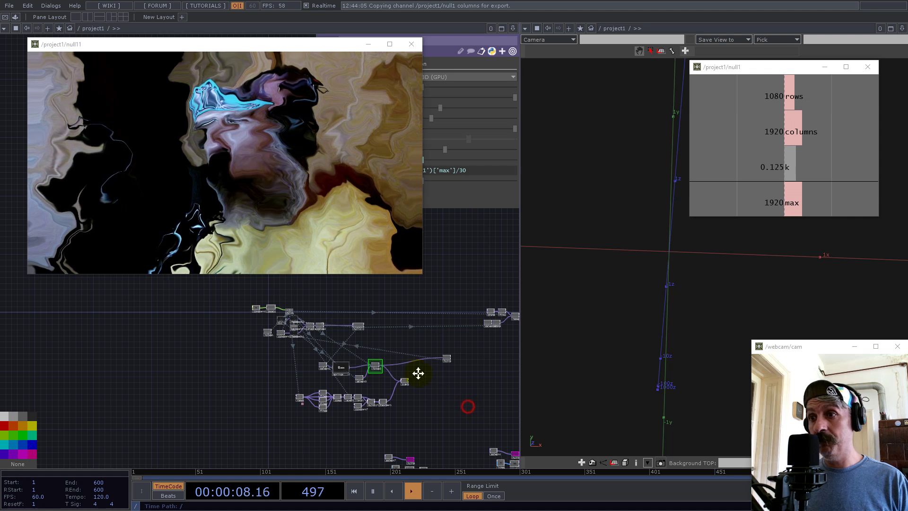
scroll(418, 373, "down", 3)
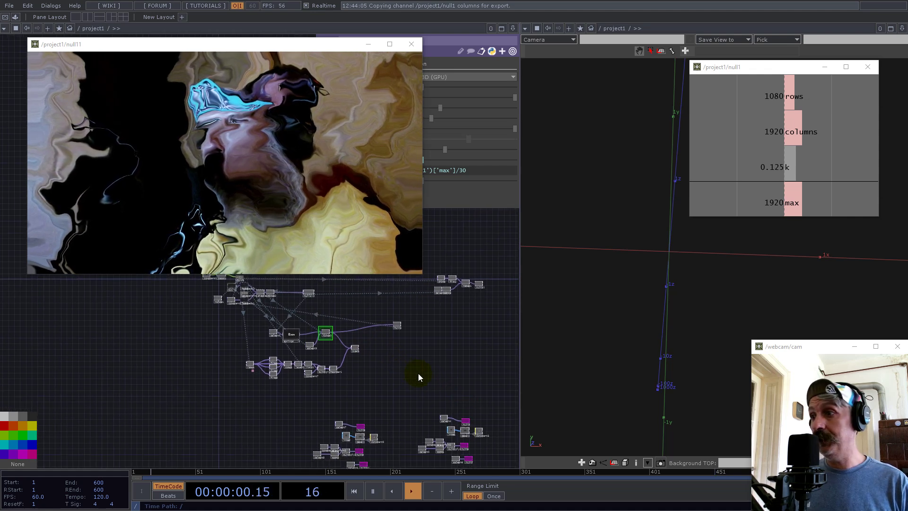